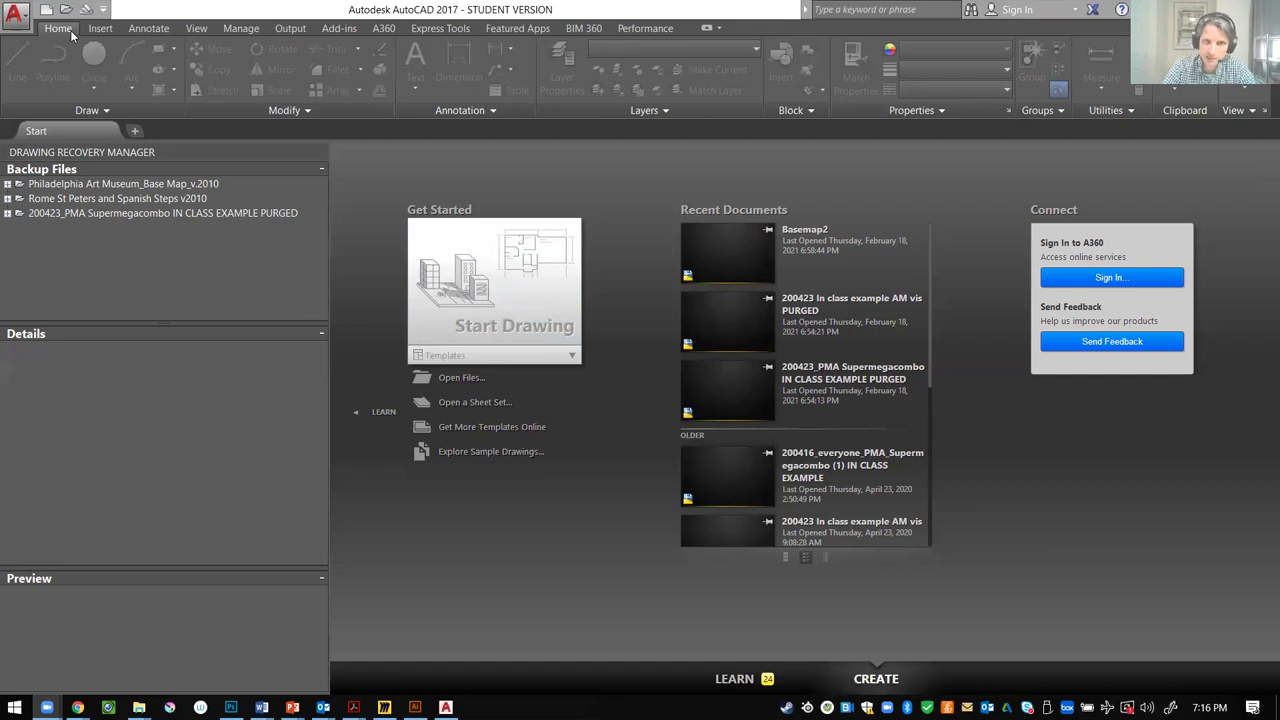
- Choose New from the application menu to begin a new drawing
left_click(17, 22)
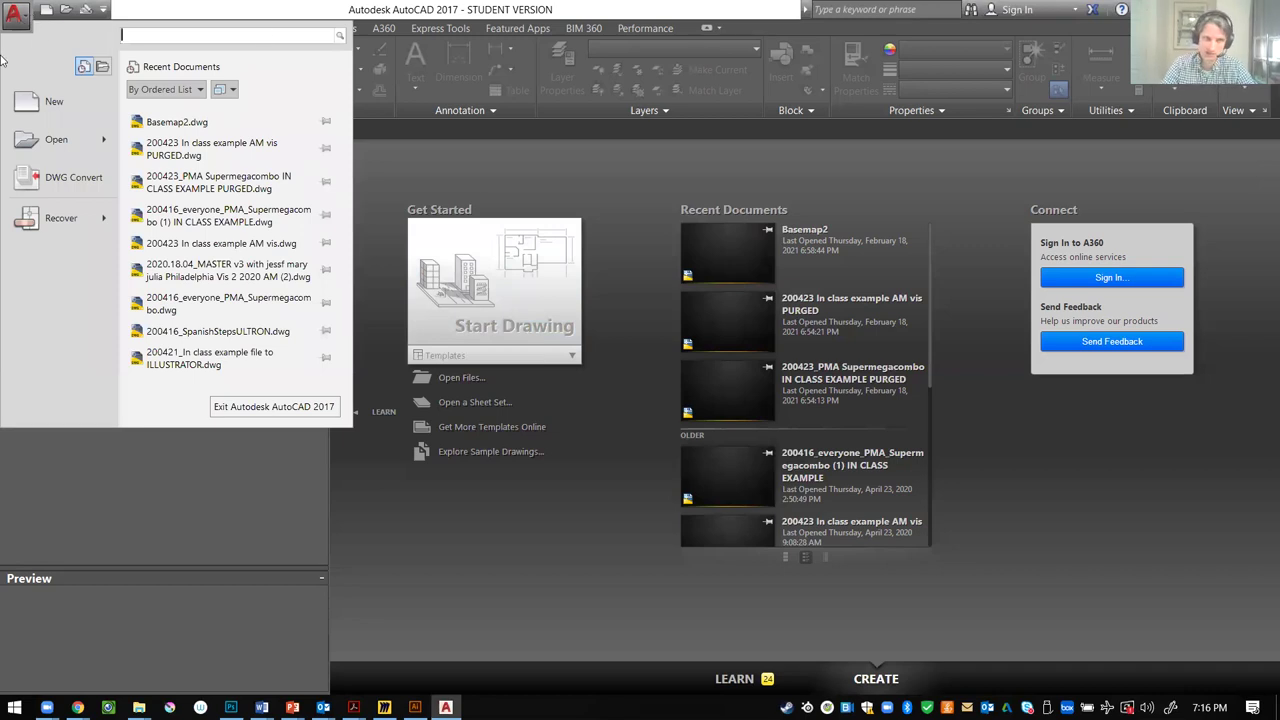
left_click(61, 105)
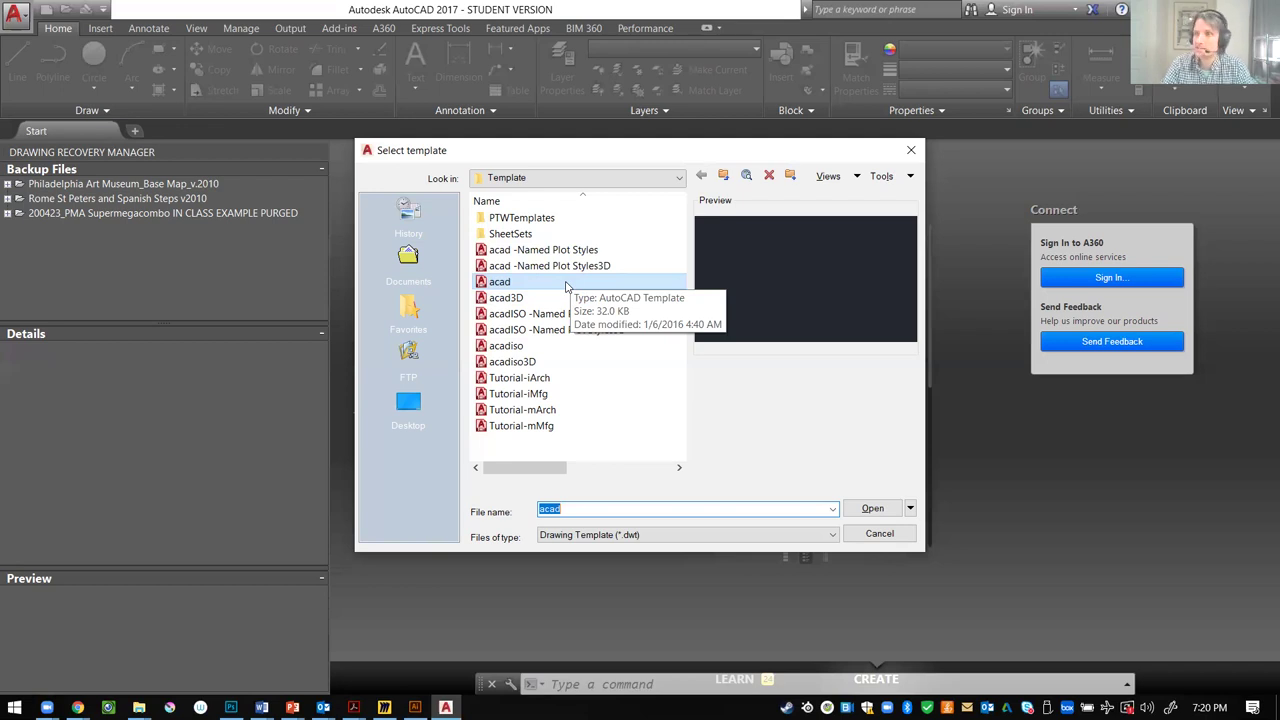
- Select the acad file, switch the file type to Drawing (*.dwg), and open it as Drawing1
left_click(565, 287)
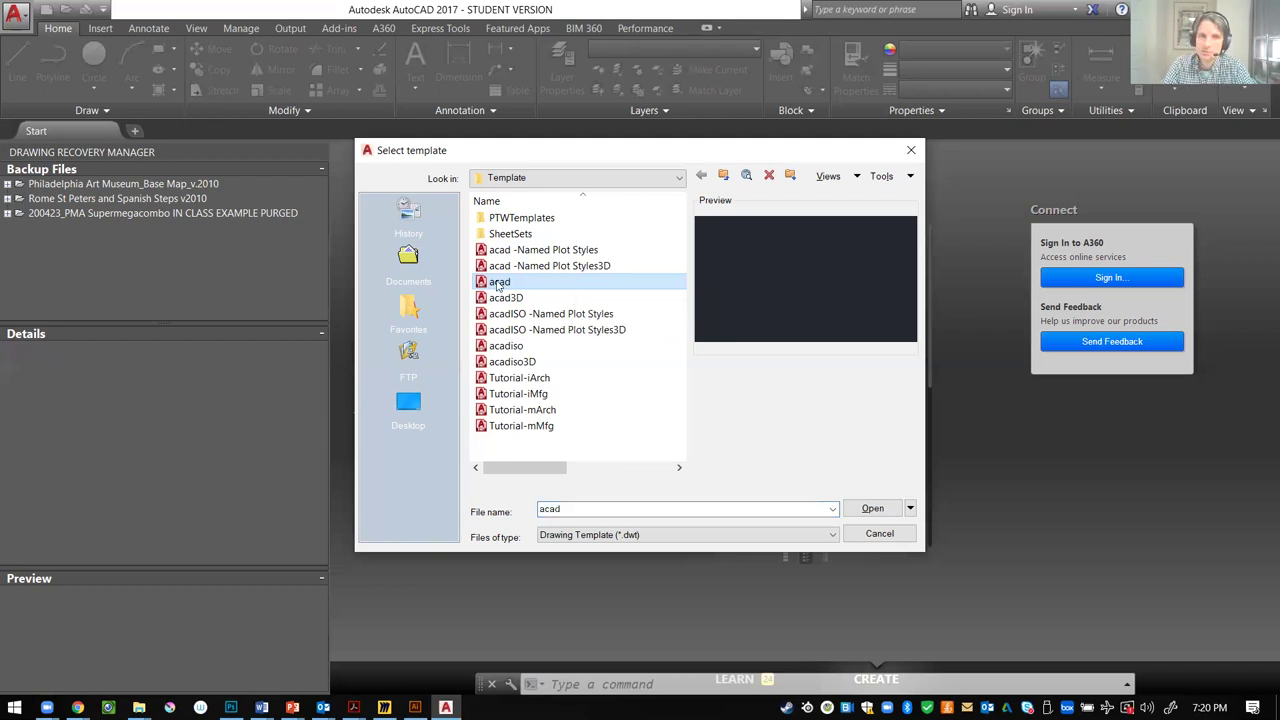
left_click(835, 539)
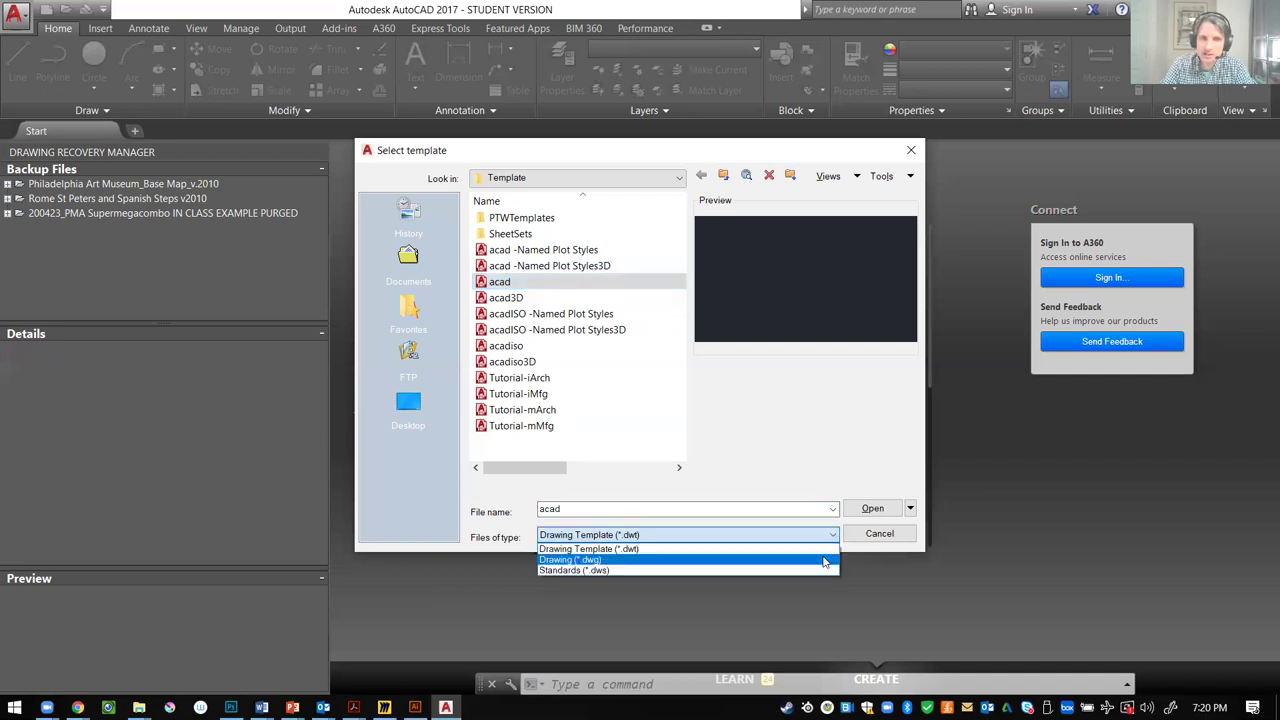
left_click(822, 556)
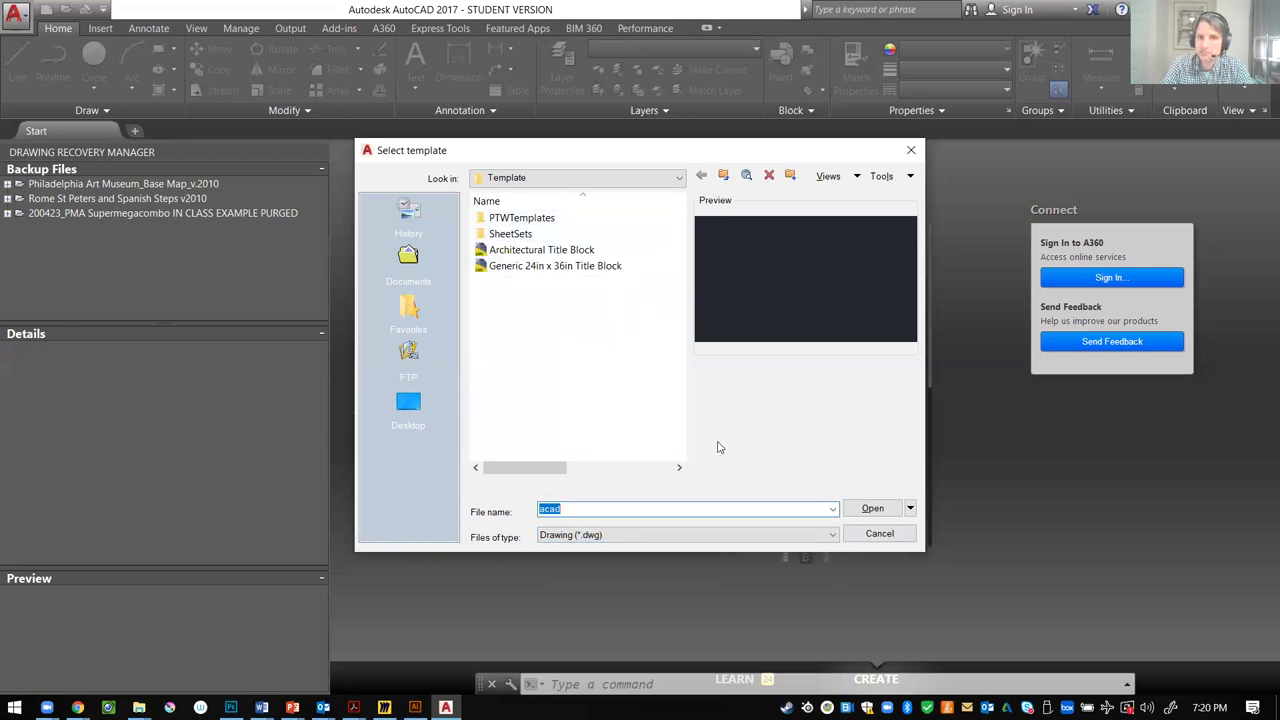
left_click(872, 509)
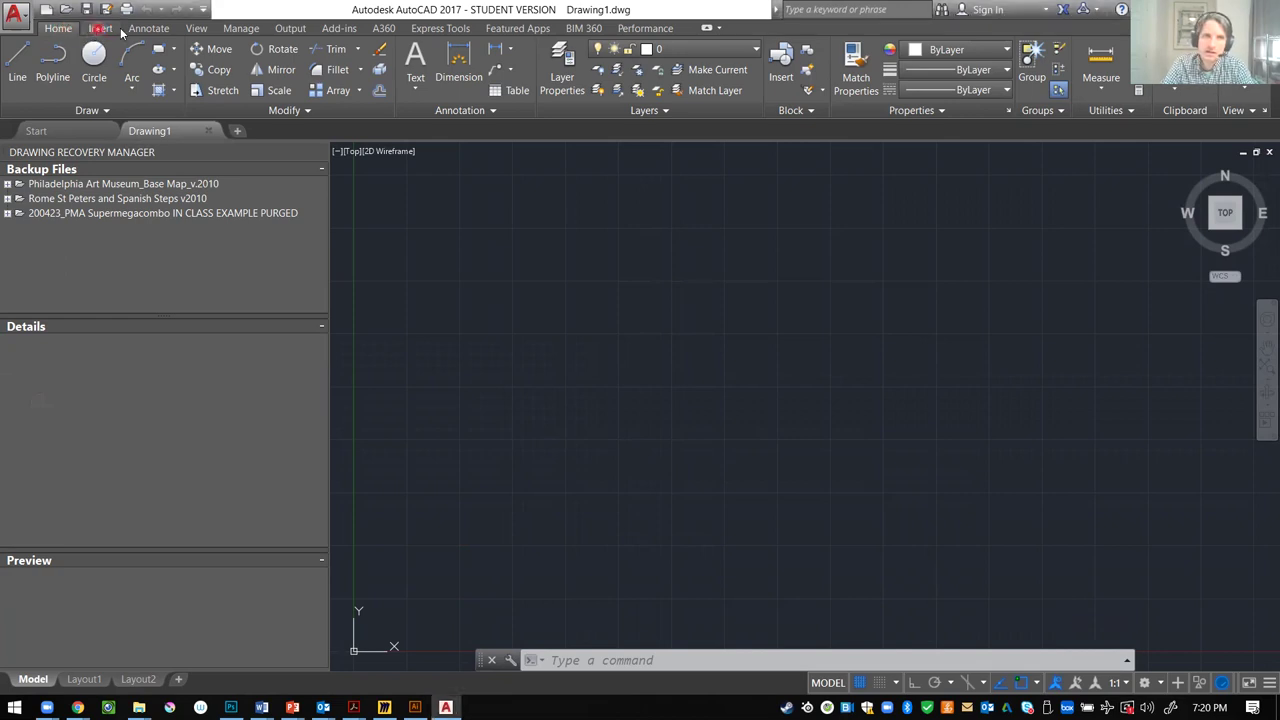
left_click(112, 30)
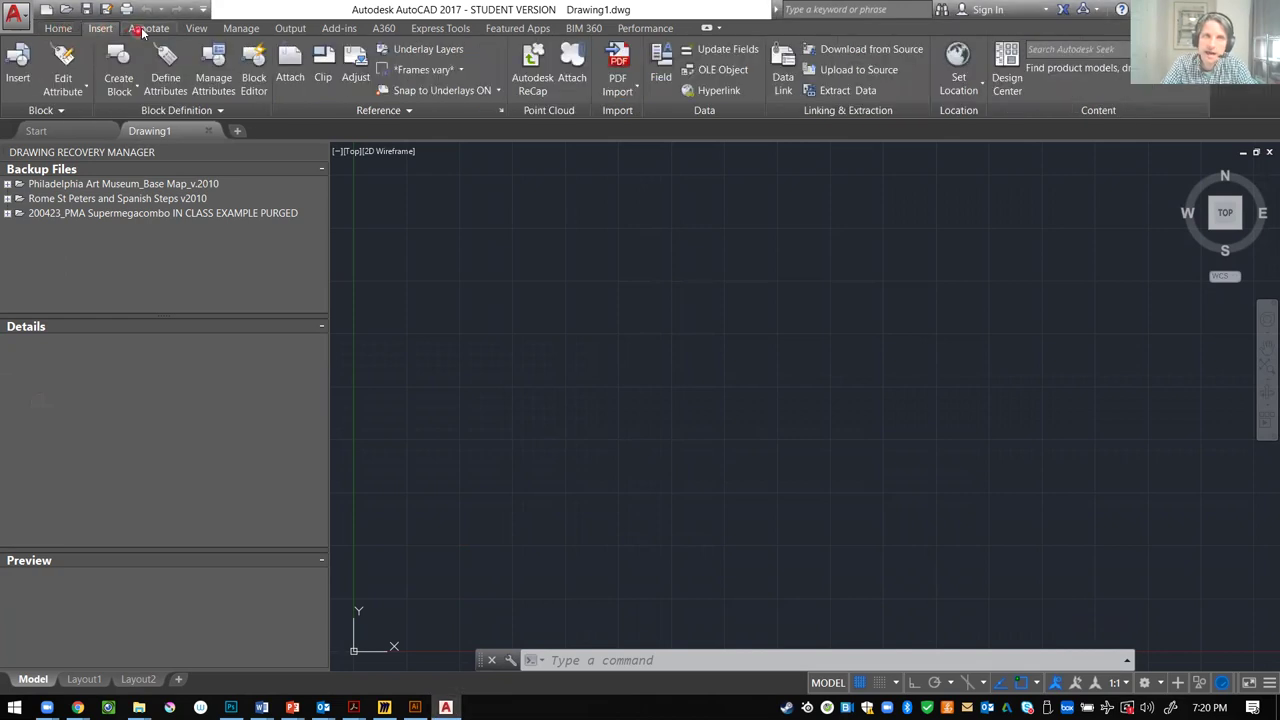
left_click(140, 29)
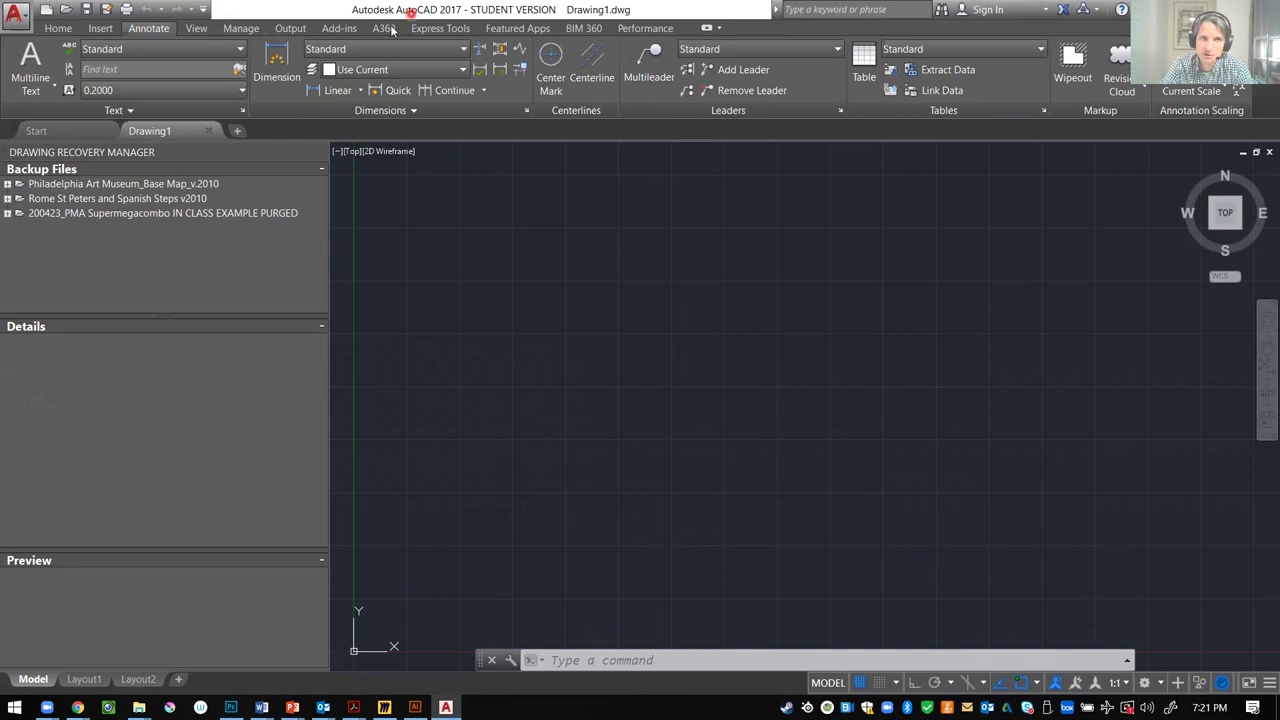
left_click(340, 30)
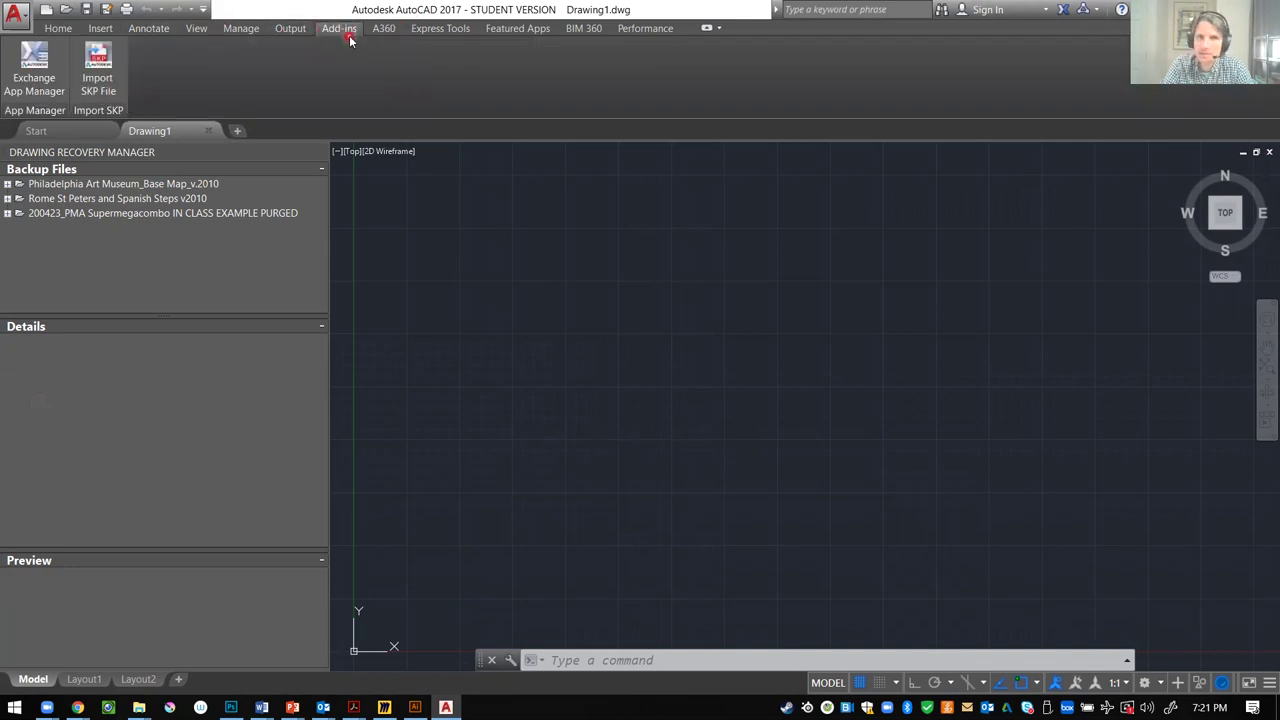
left_click(534, 31)
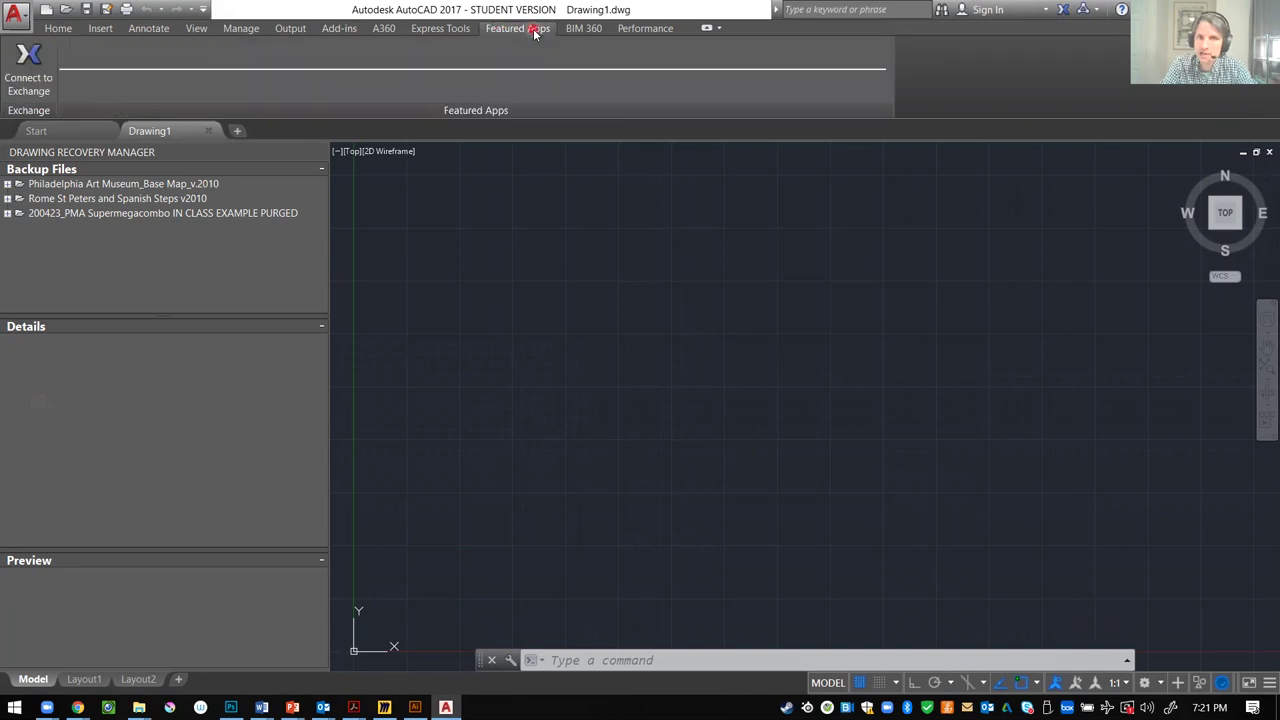
left_click(589, 30)
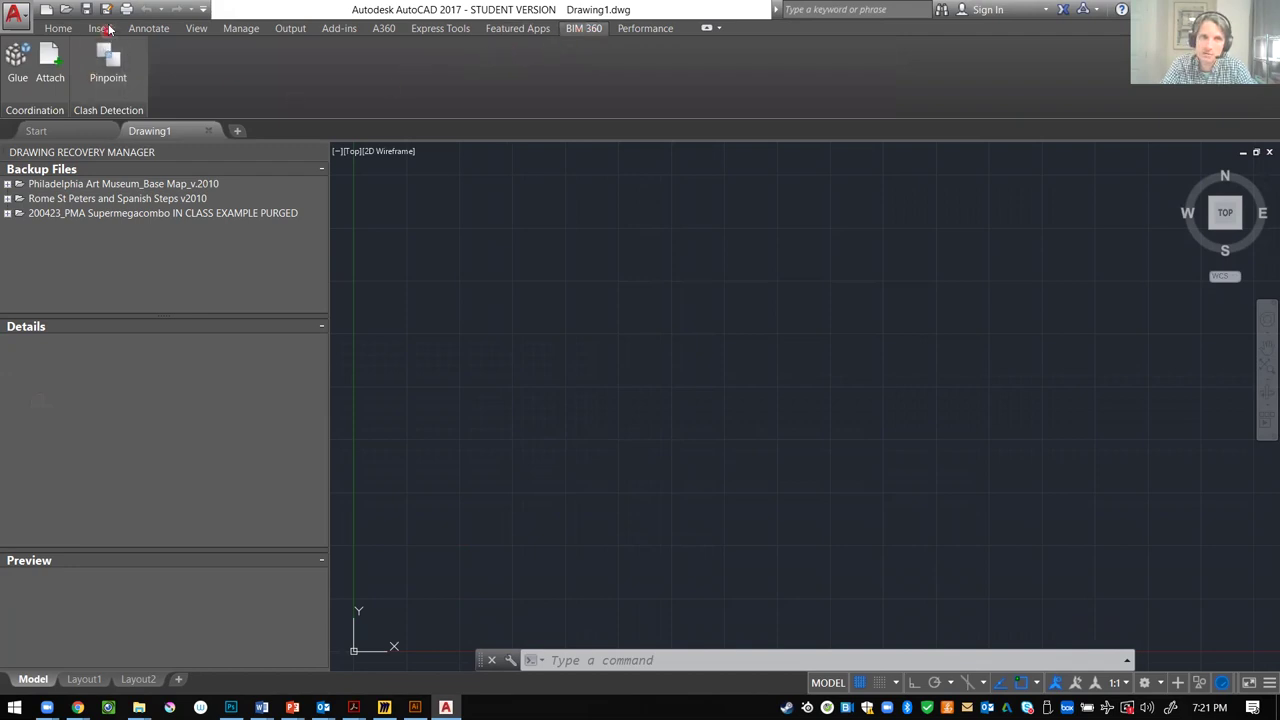
left_click(62, 28)
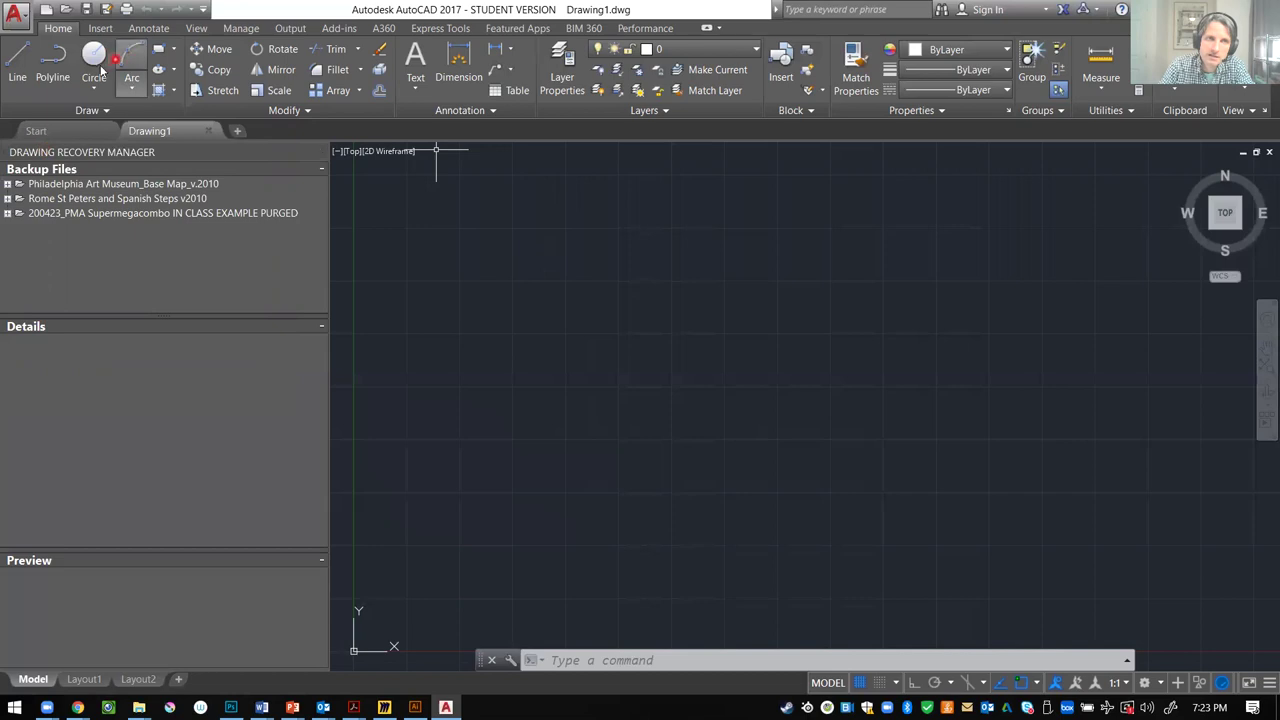
left_click(94, 62)
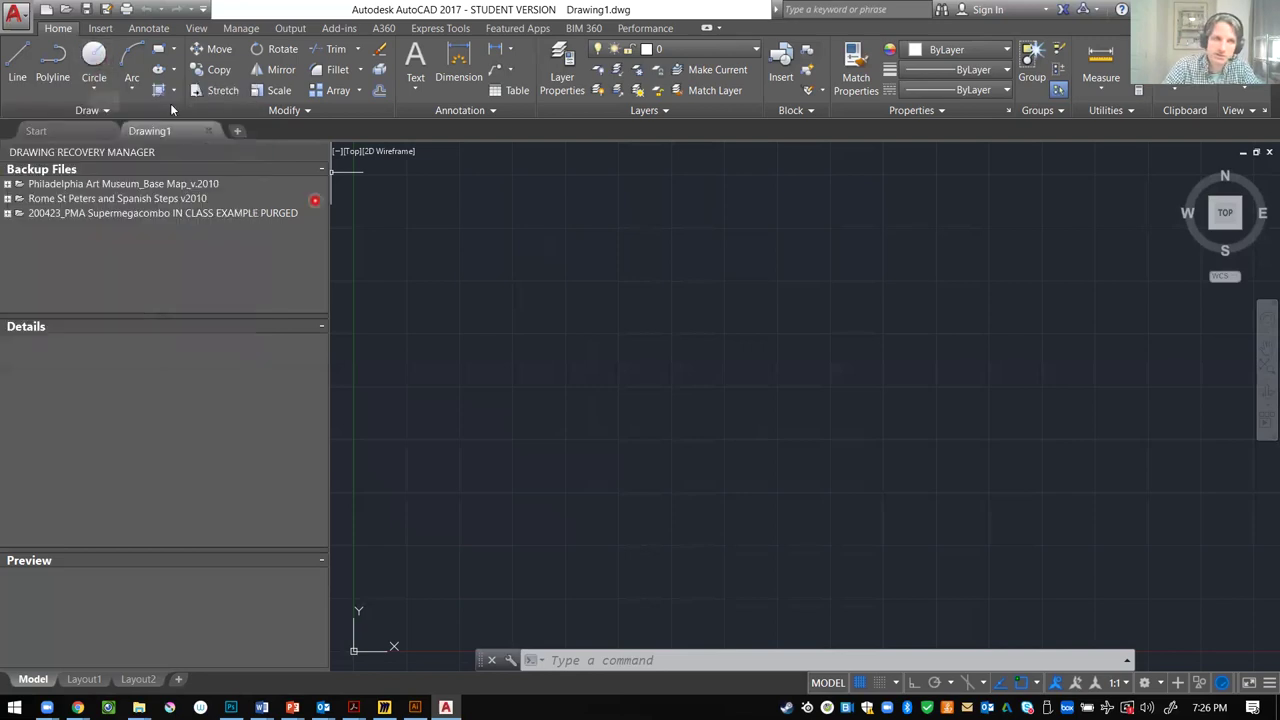
- Draw a radius-5 circle centred in the upper-left area of the canvas
left_click(93, 62)
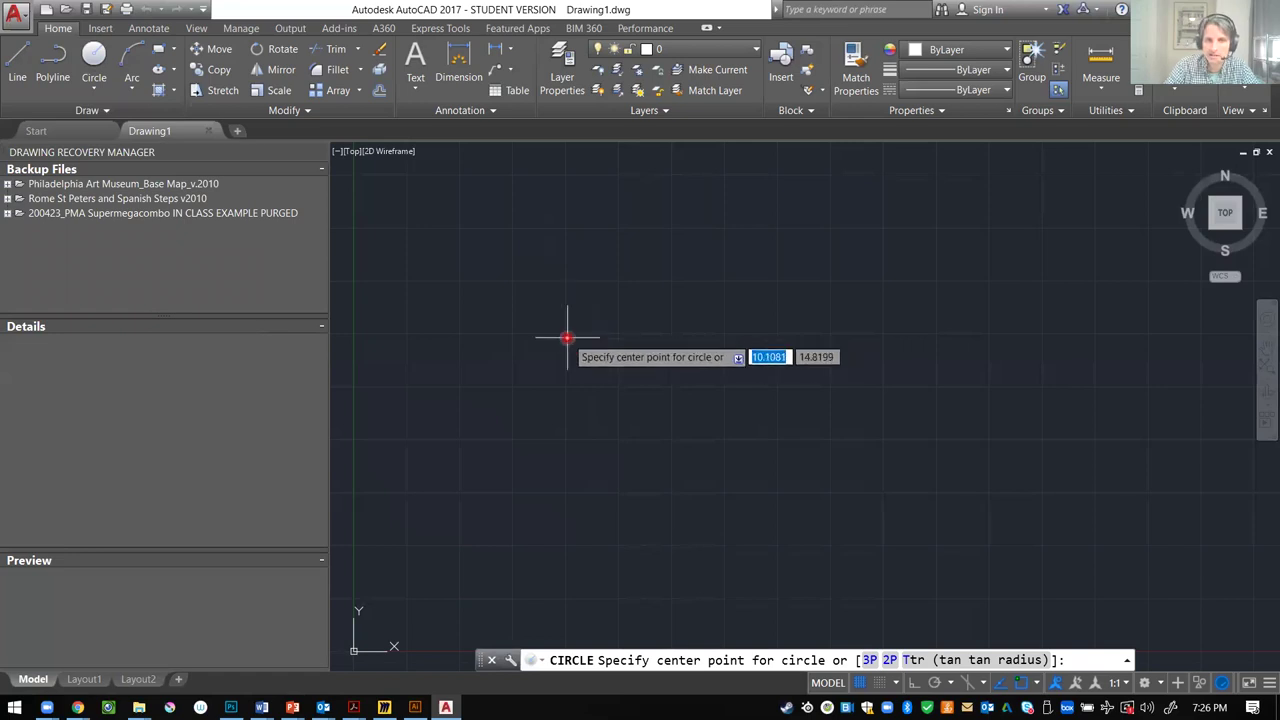
left_click(569, 337)
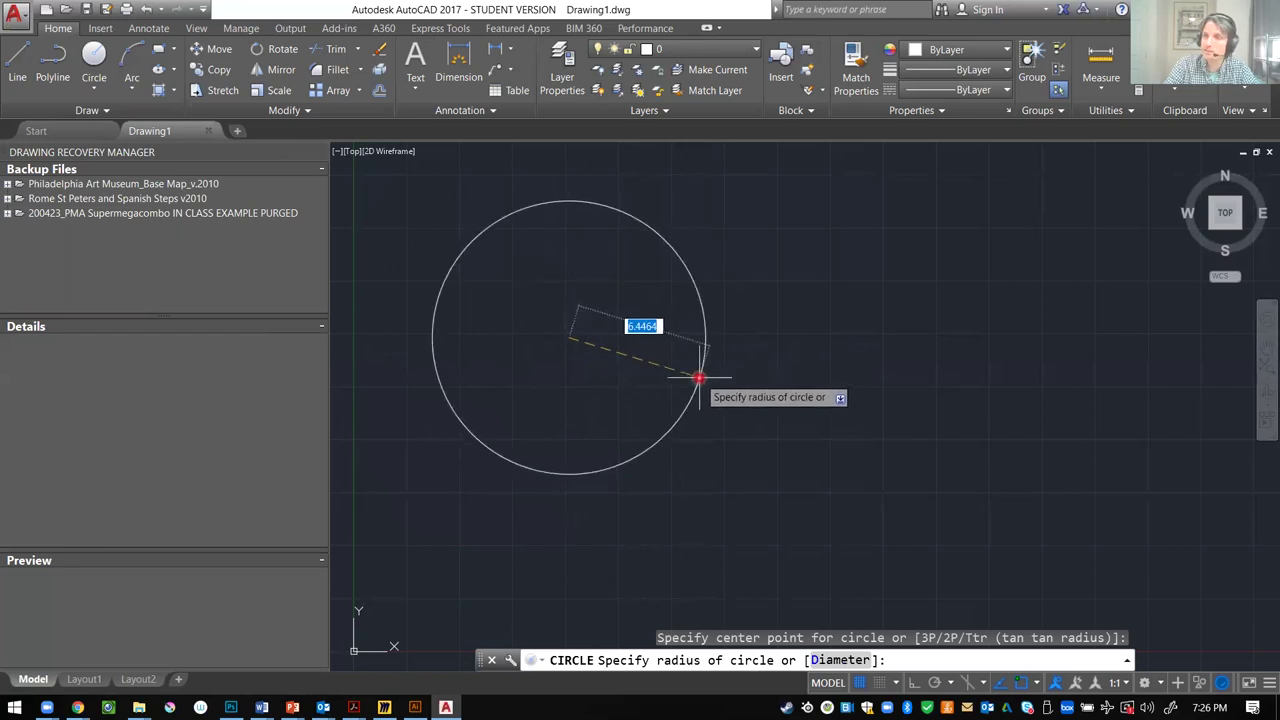
type("5")
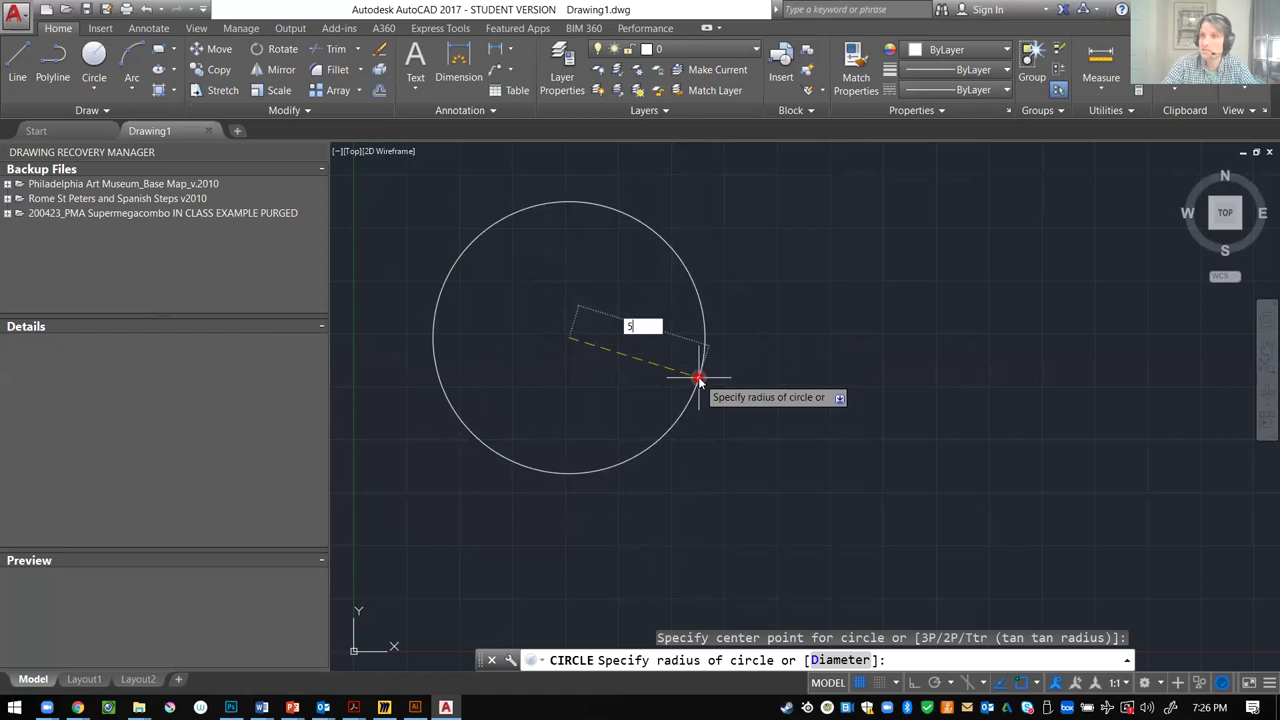
key("Return")
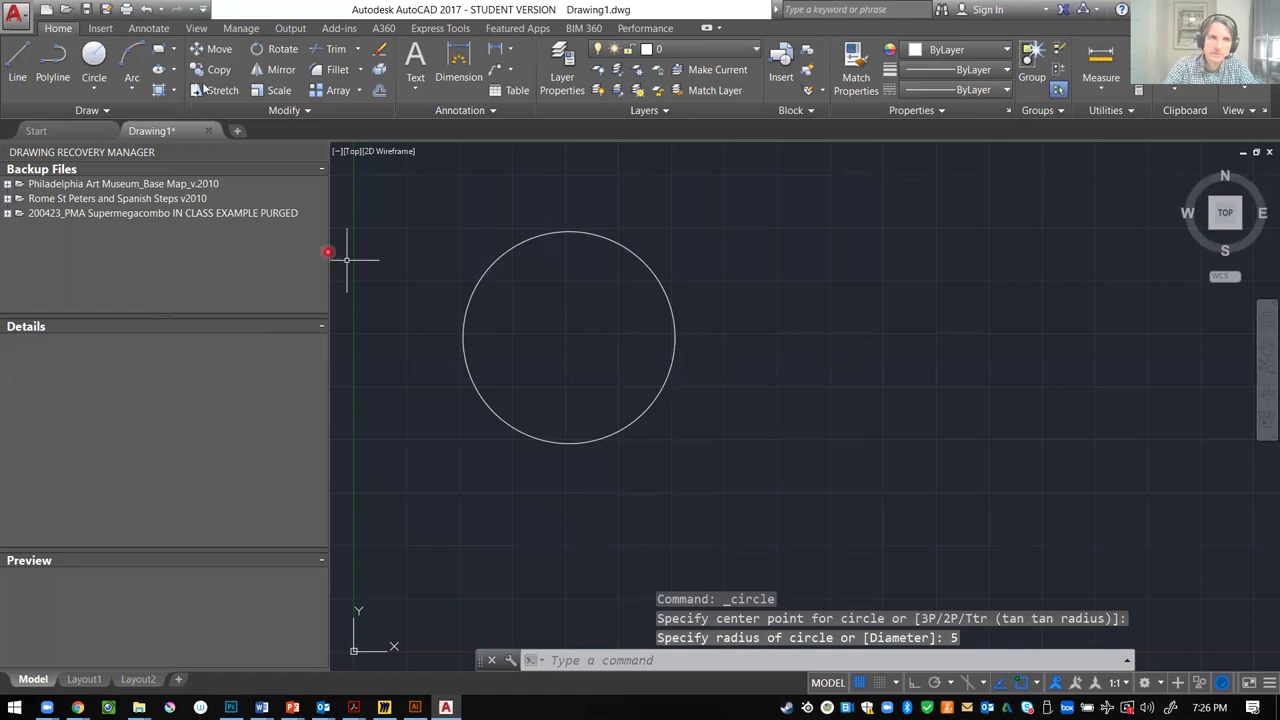
- Draw a rectangle from a corner above-right of the circle to one below-left of it
left_click(160, 69)
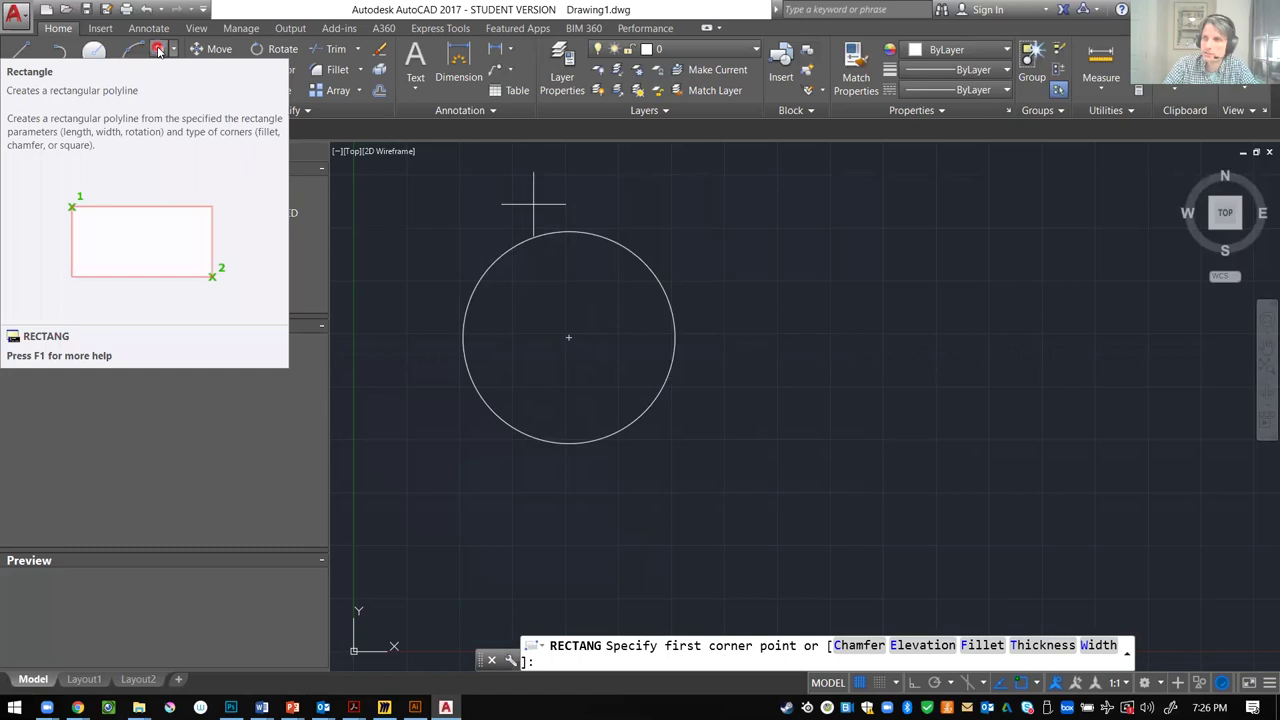
left_click(158, 51)
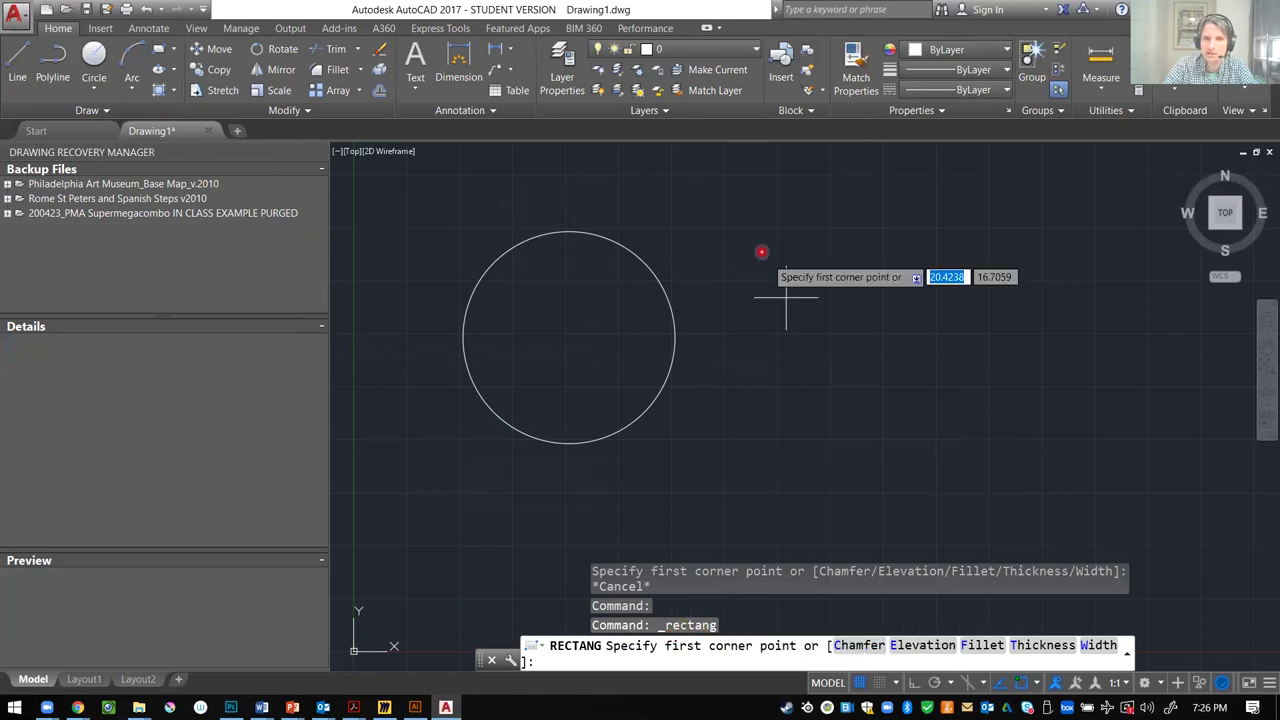
left_click(722, 248)
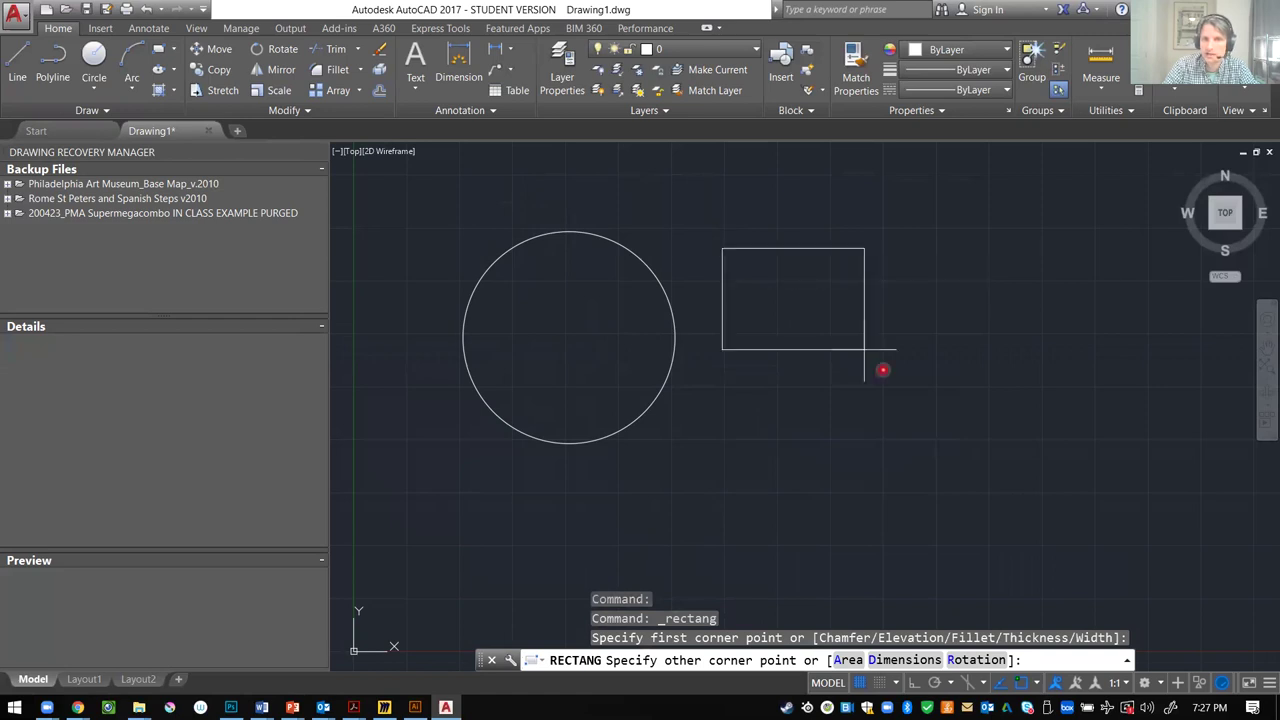
left_click(433, 432)
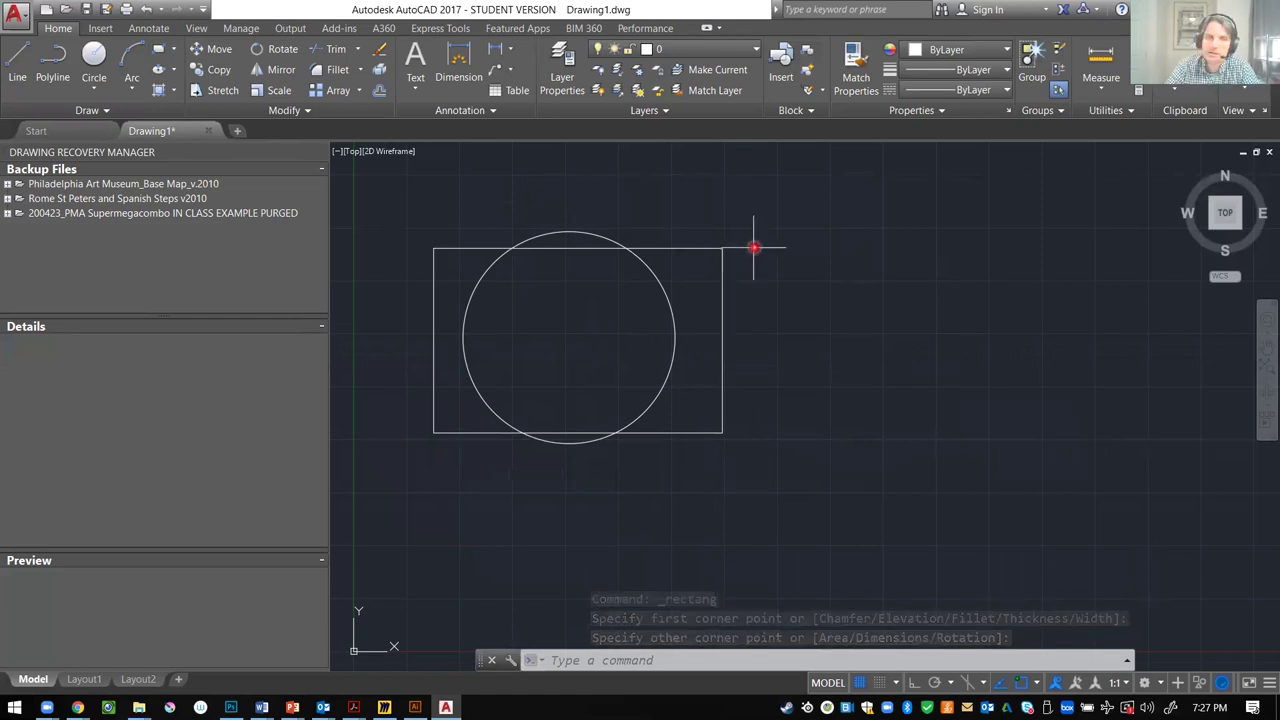
- Draw a two-point circle of diameter 10 right of the rectangle, cancelling the stray selection
left_click(96, 91)
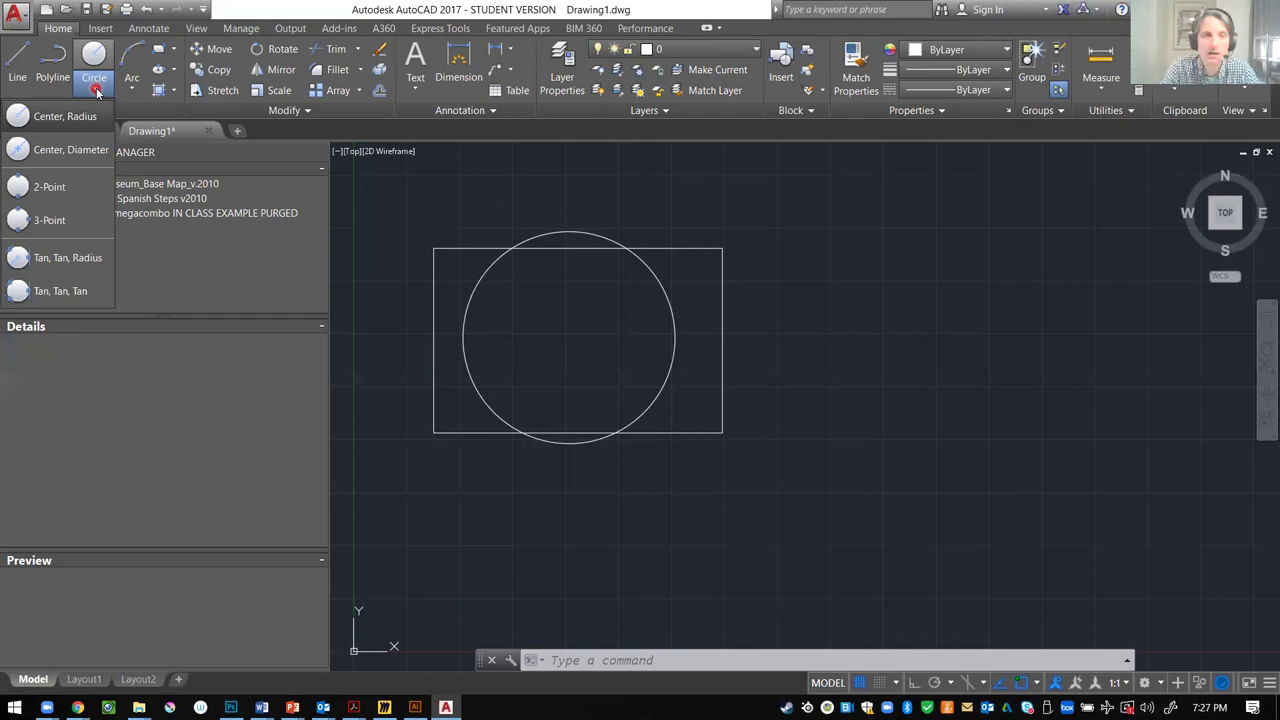
left_click(60, 187)
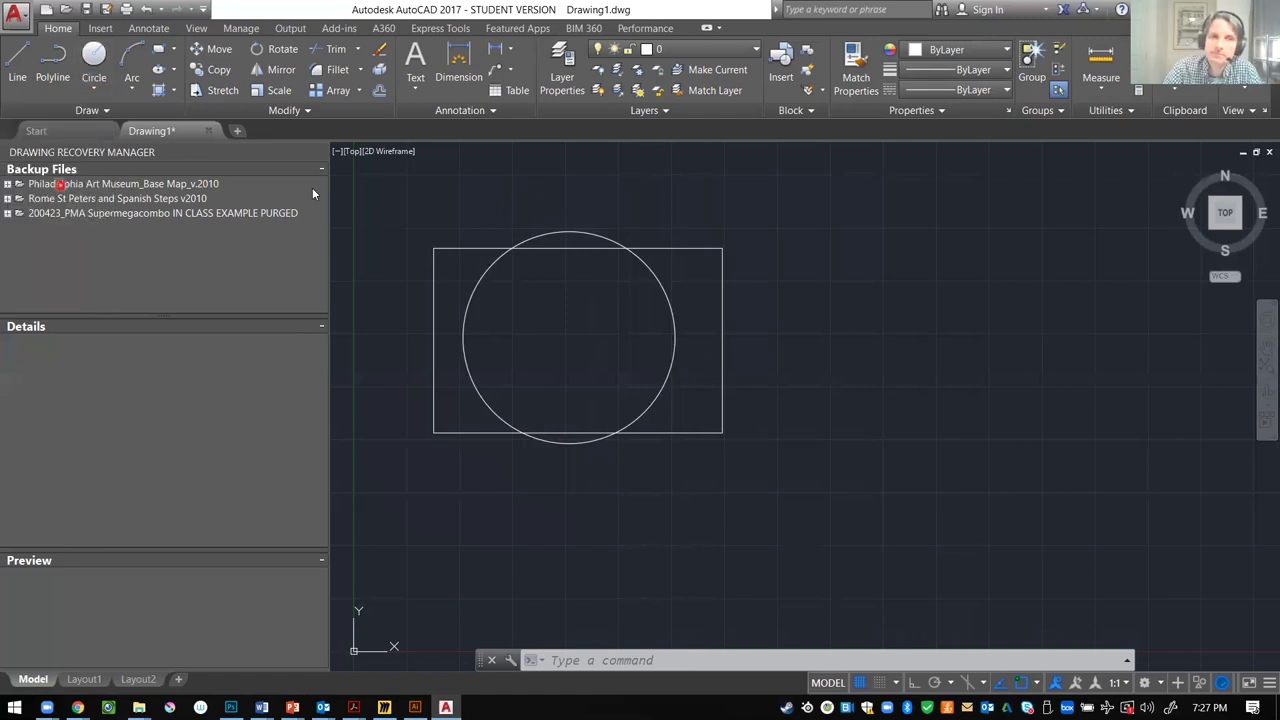
left_click(94, 86)
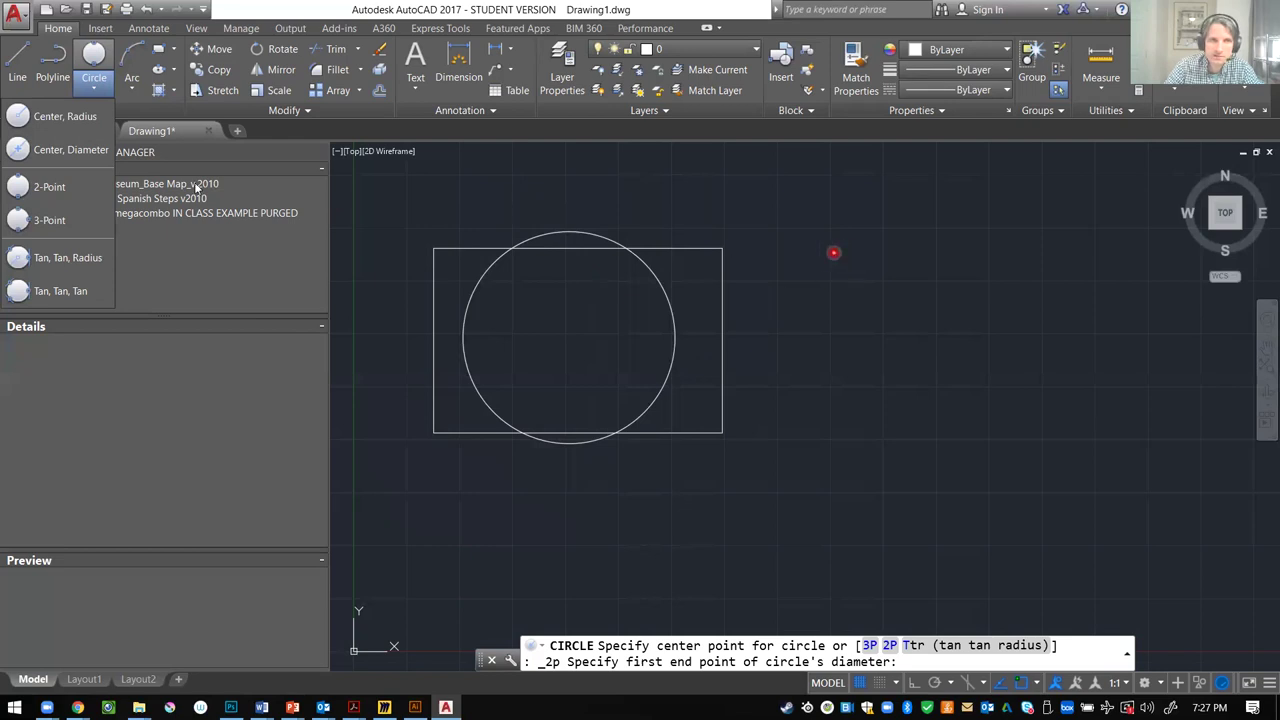
left_click(58, 188)
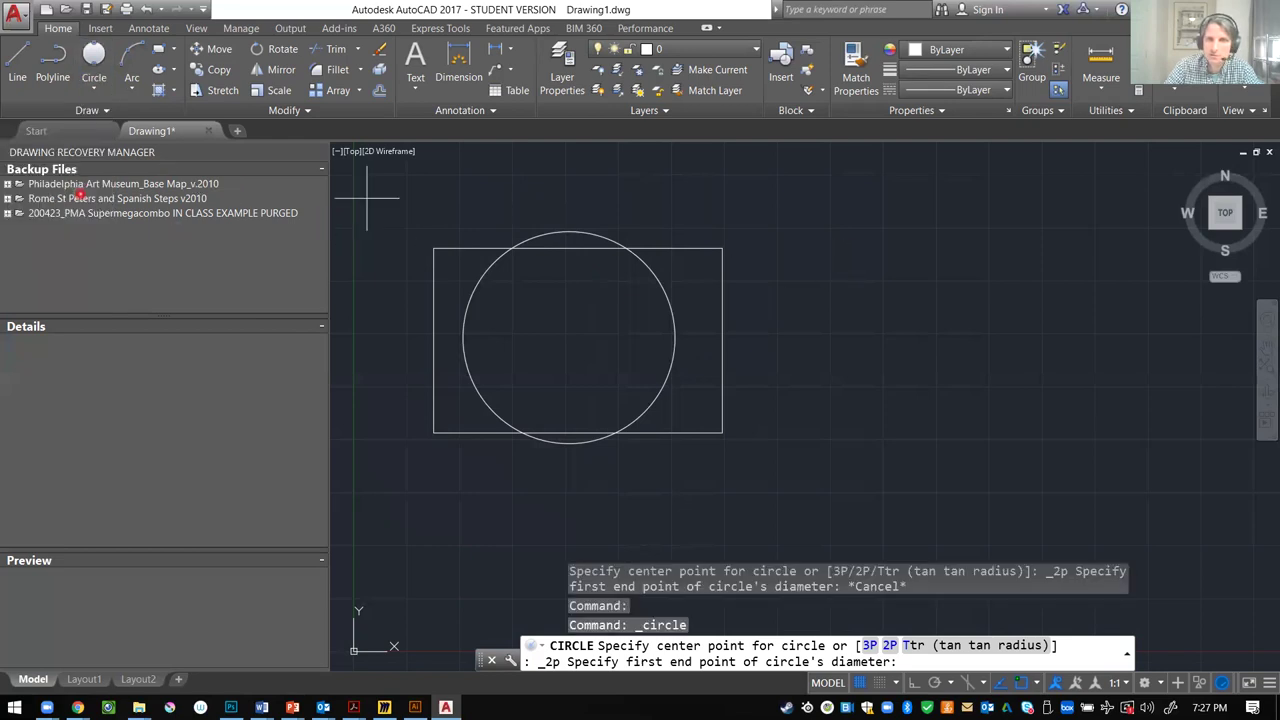
left_click(804, 251)
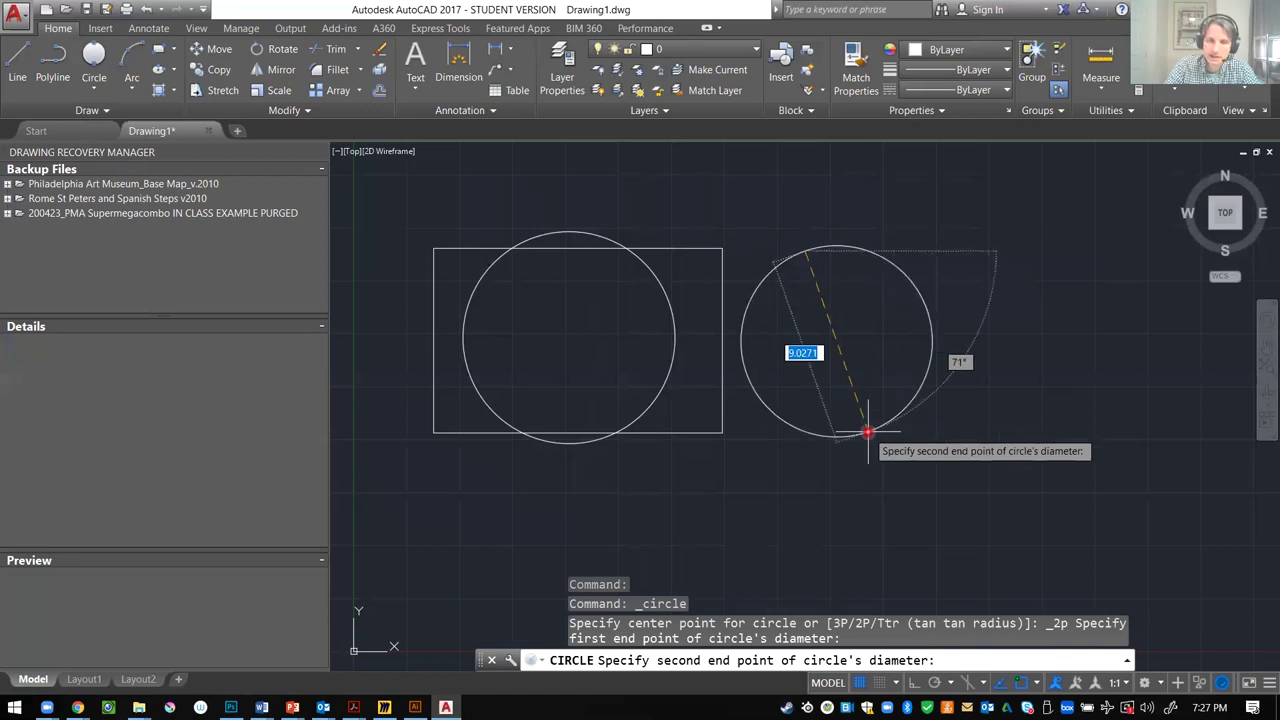
type("10")
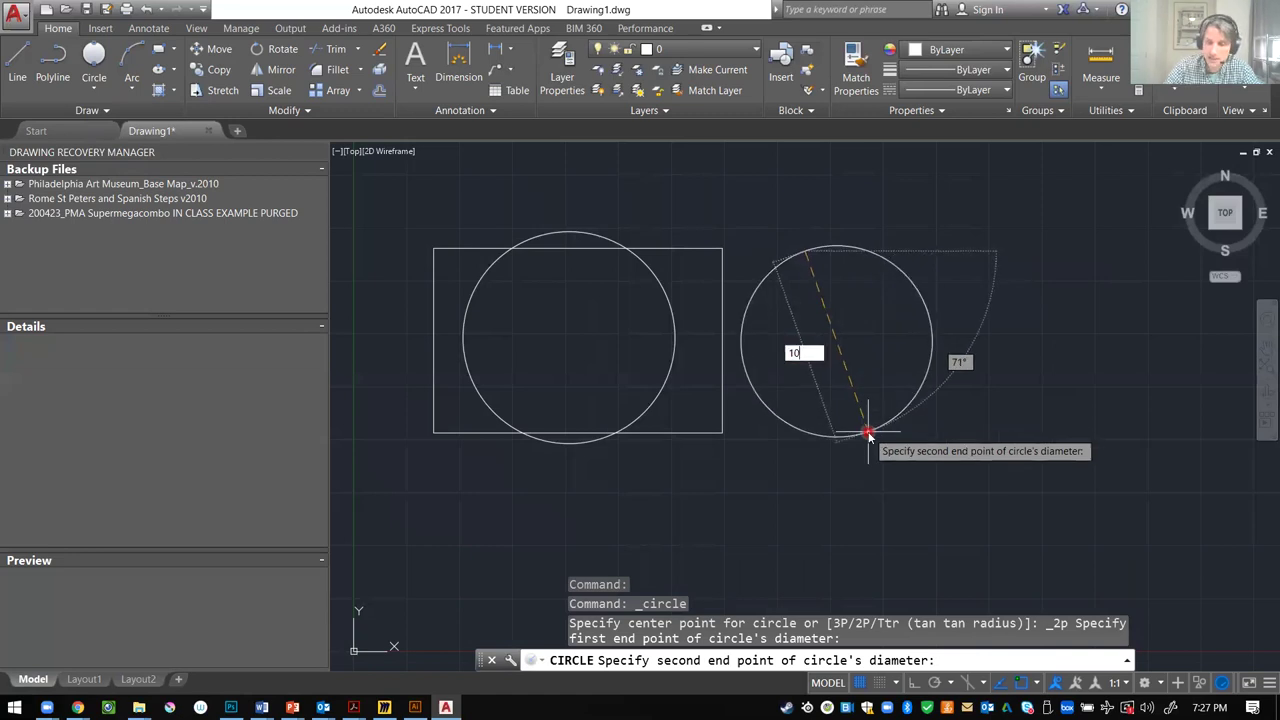
key("Return")
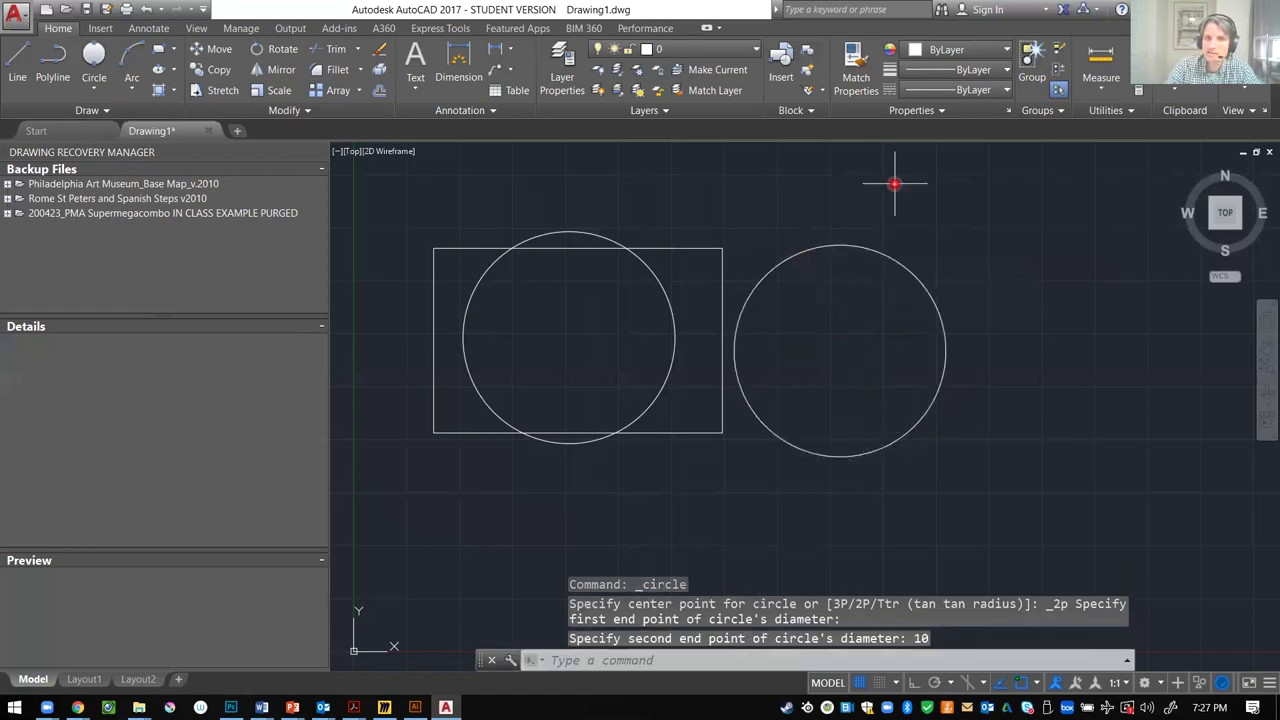
left_click(841, 241)
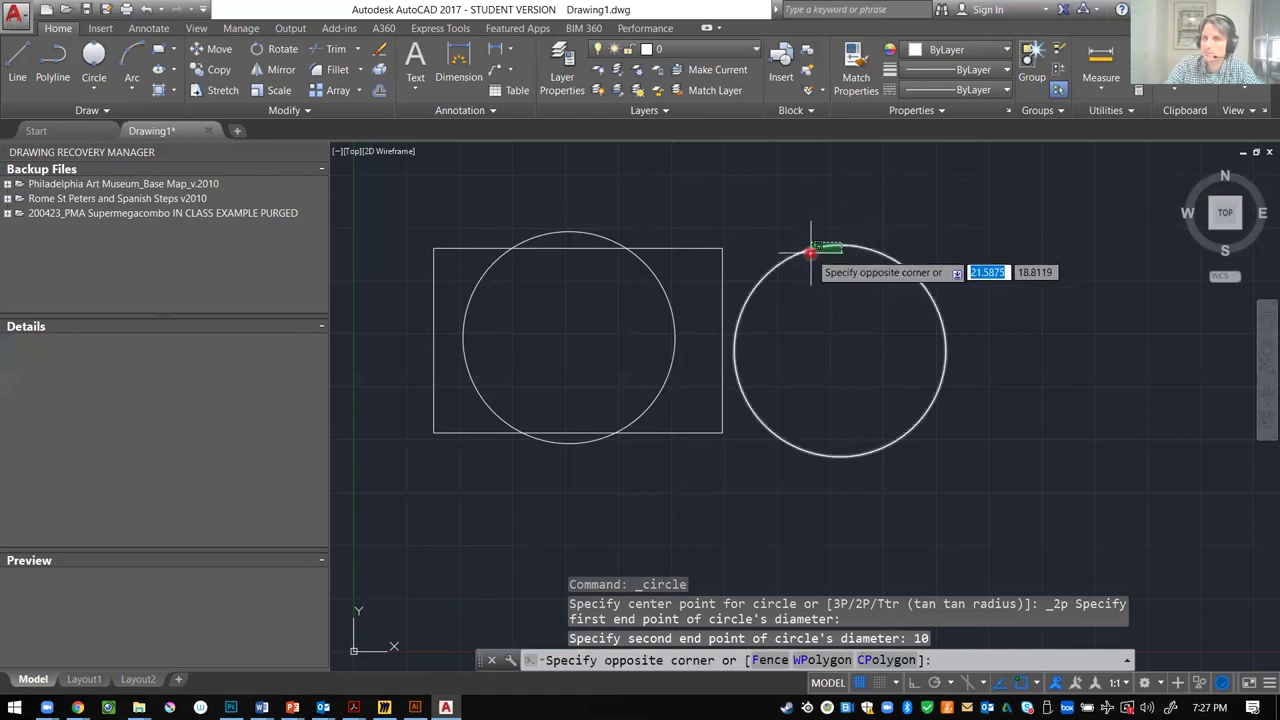
key("Escape")
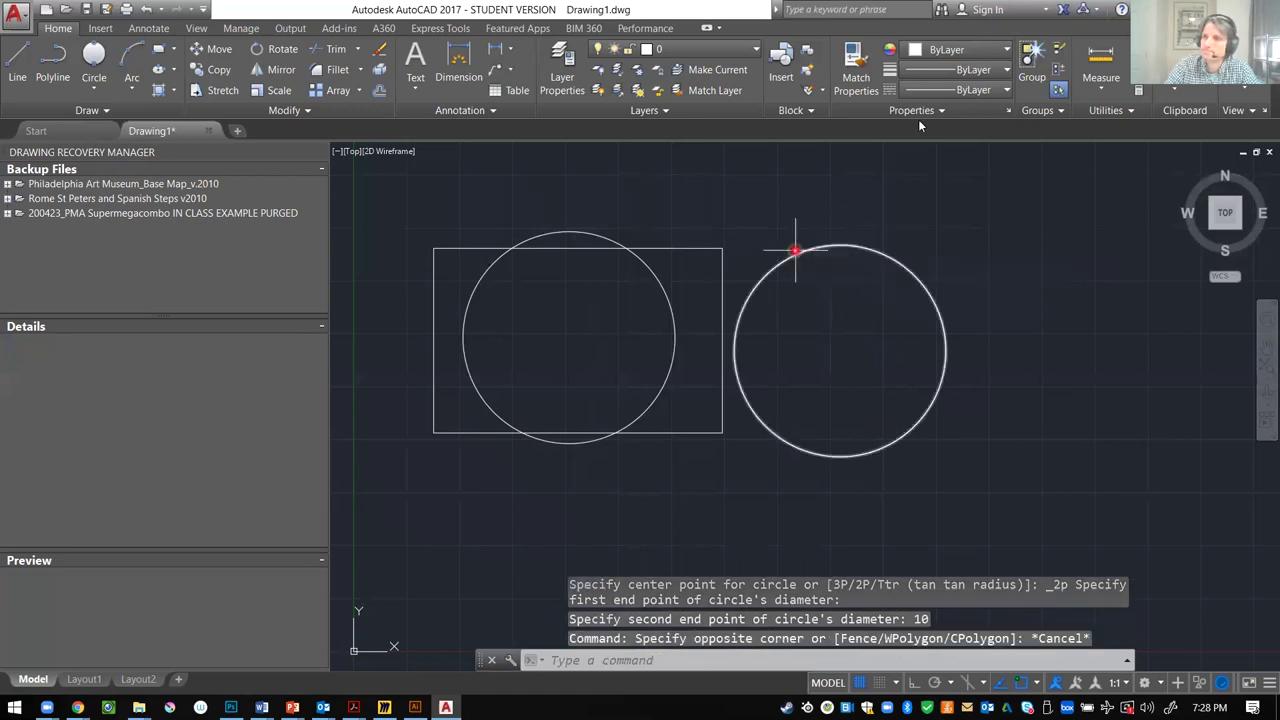
- Draw a four-sided polygon circumscribed about a circle, centred above the right-hand circle
left_click(174, 49)
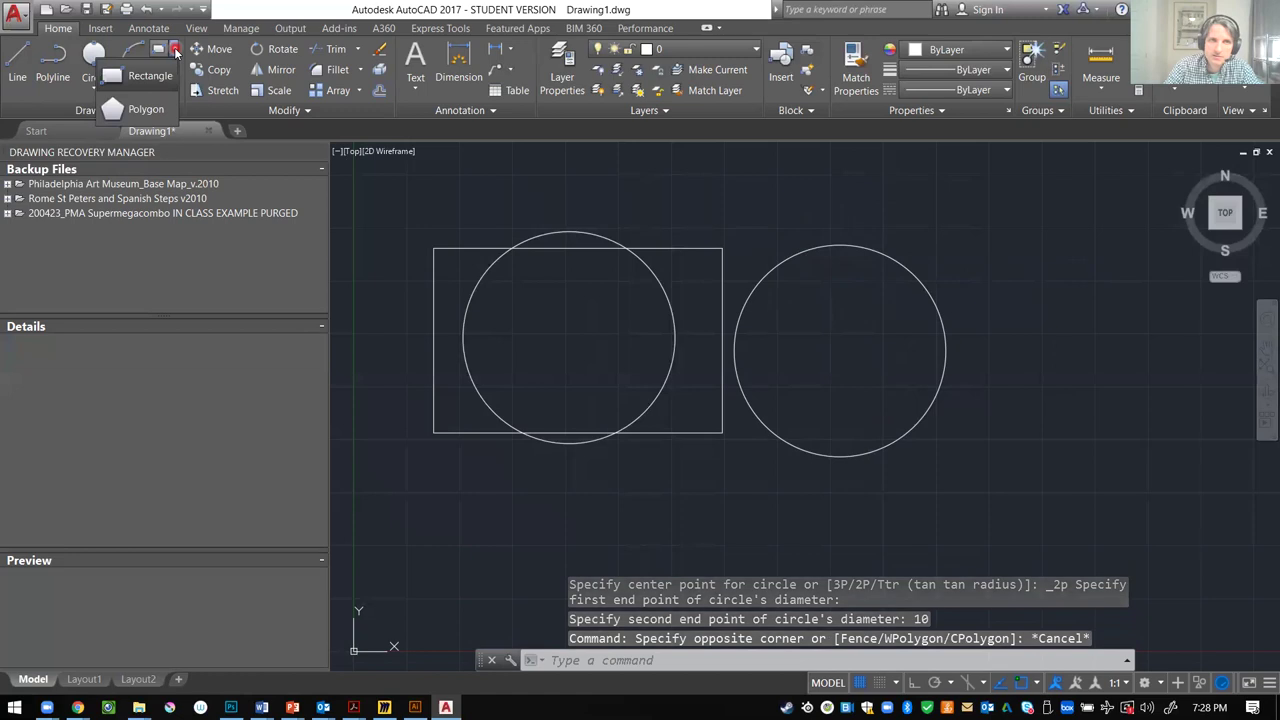
left_click(140, 109)
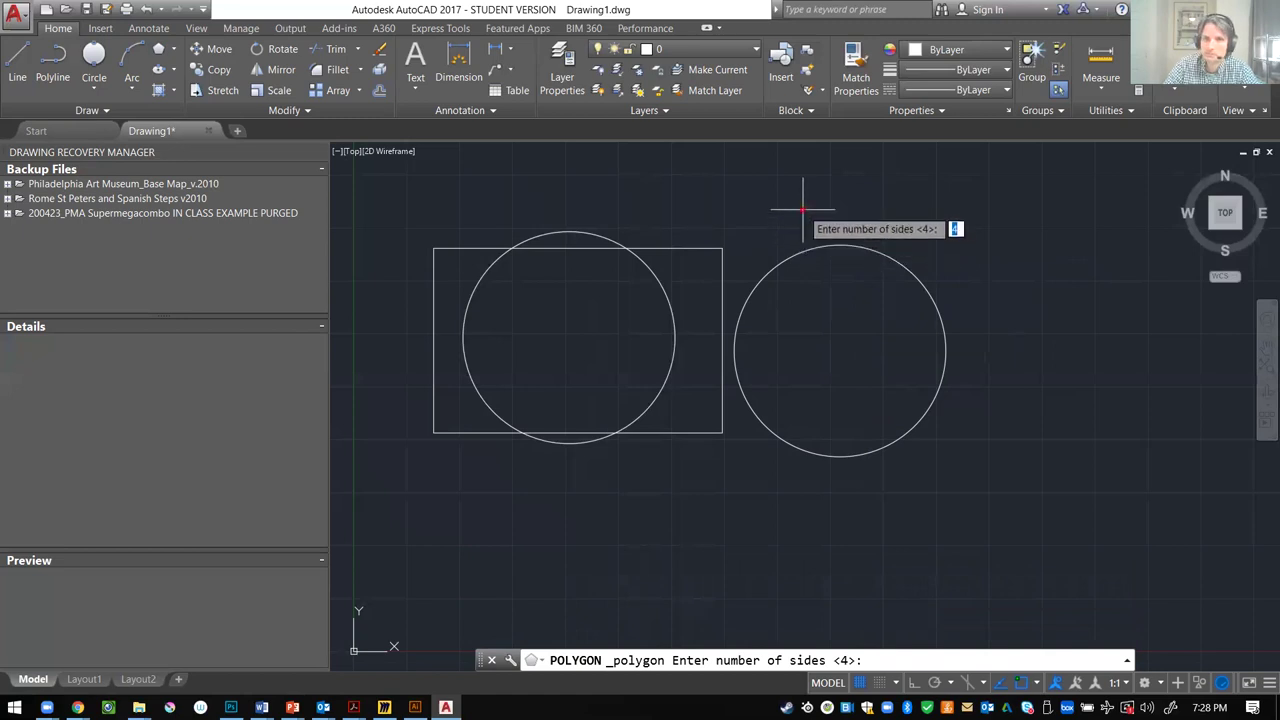
key("Return")
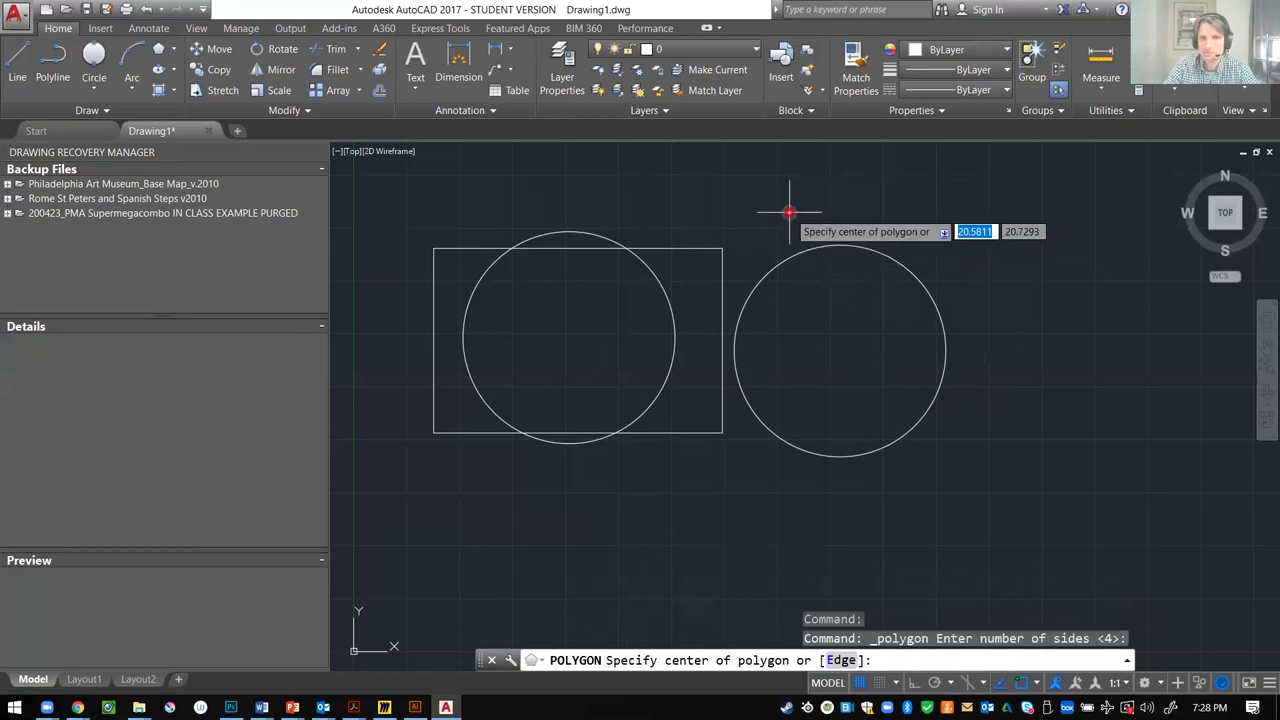
left_click(775, 205)
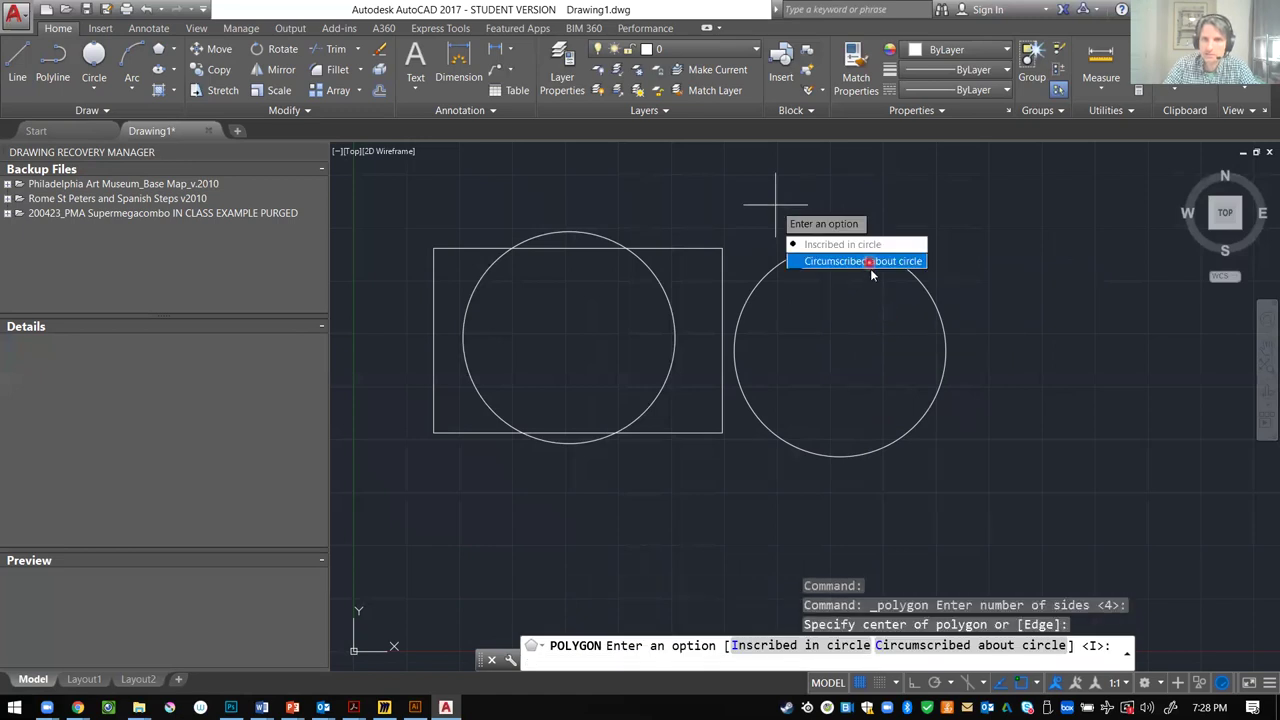
left_click(877, 262)
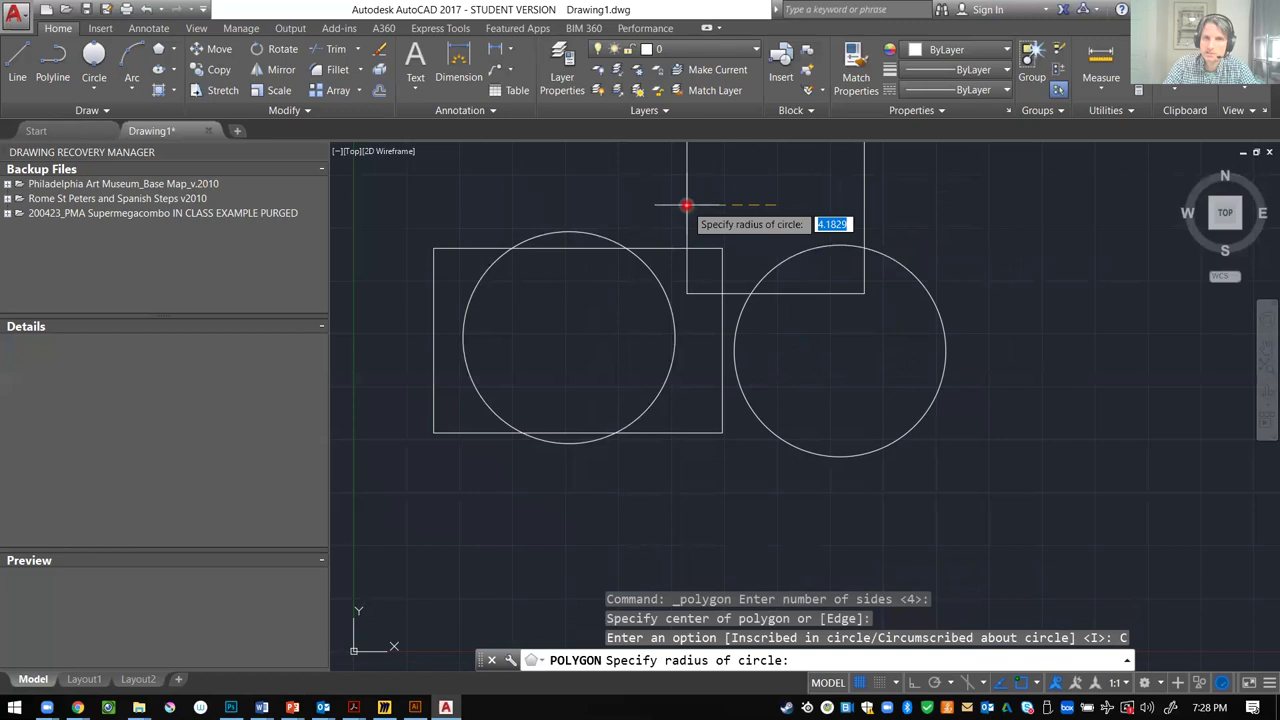
left_click(735, 206)
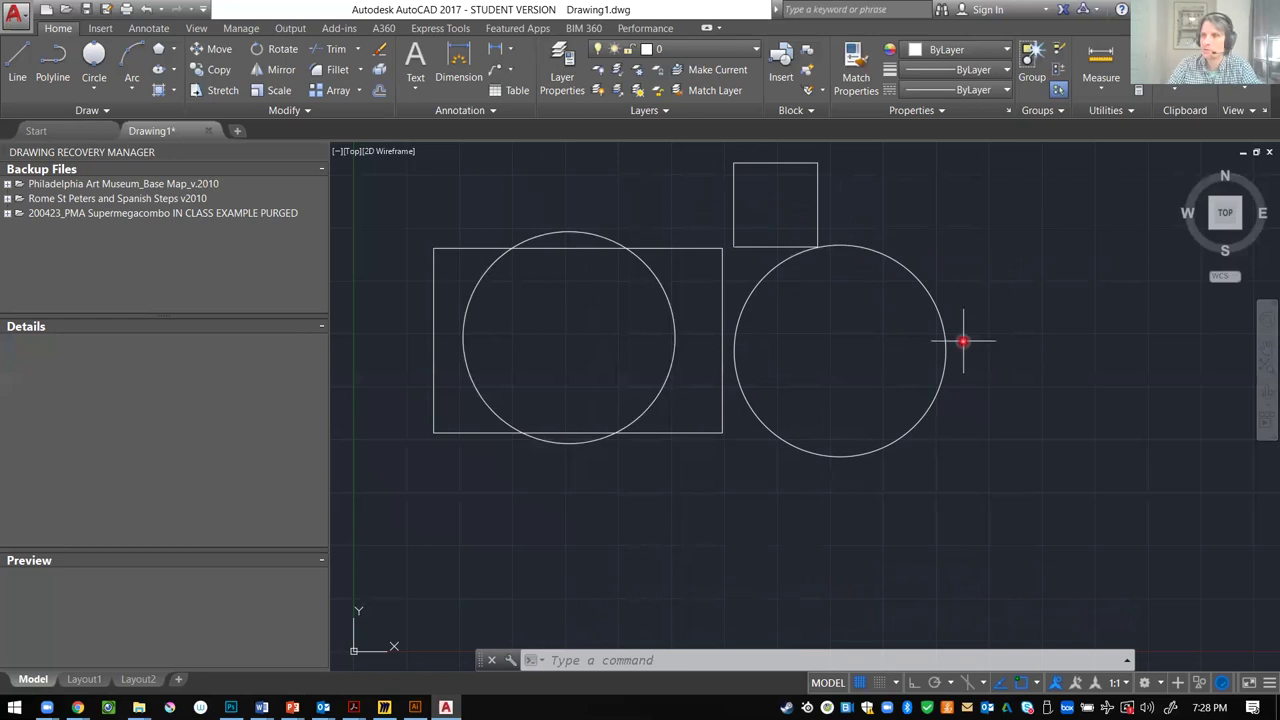
left_click(872, 212)
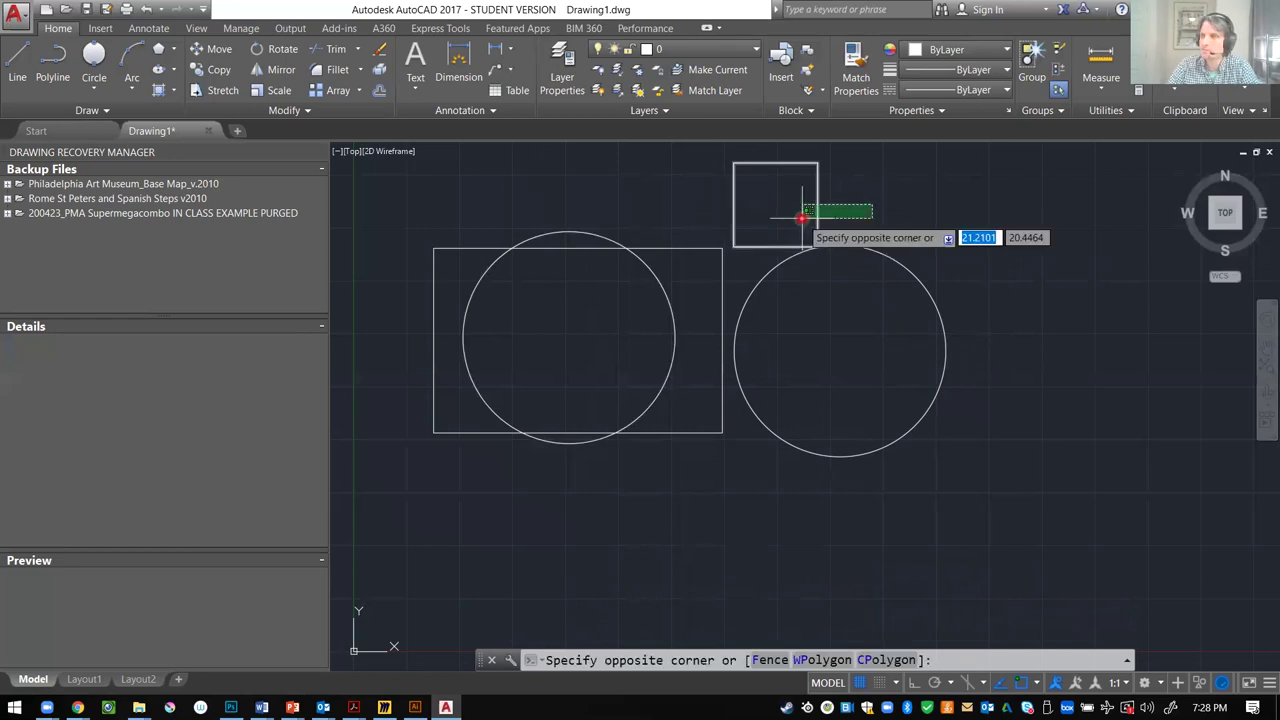
key("Escape")
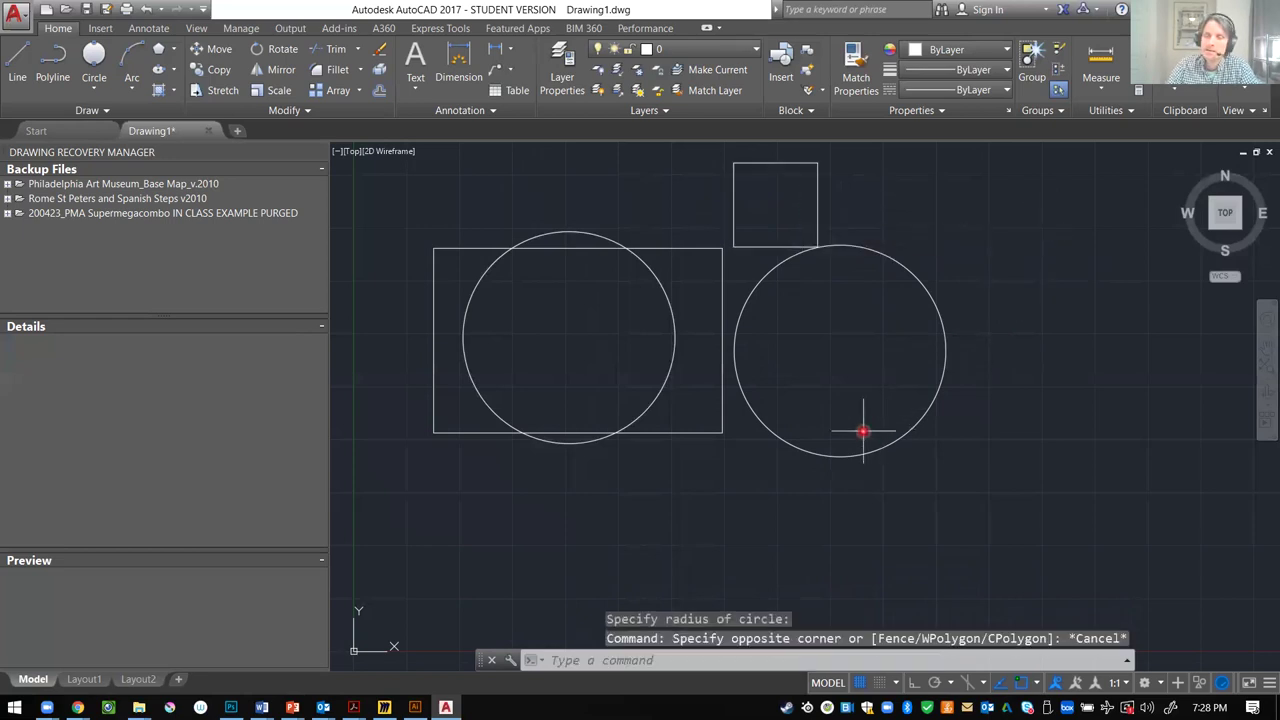
- Use the C command to draw a radius-10 circle centred below the rectangle
left_click(590, 660)
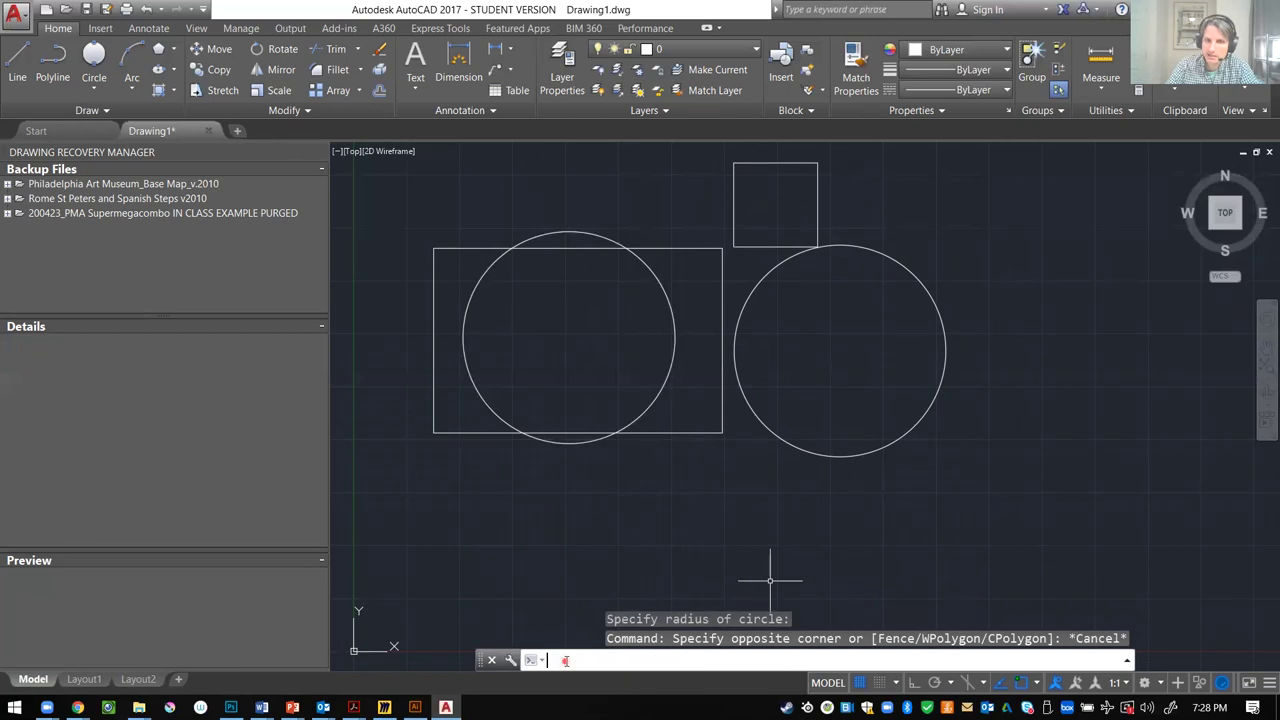
key("Escape")
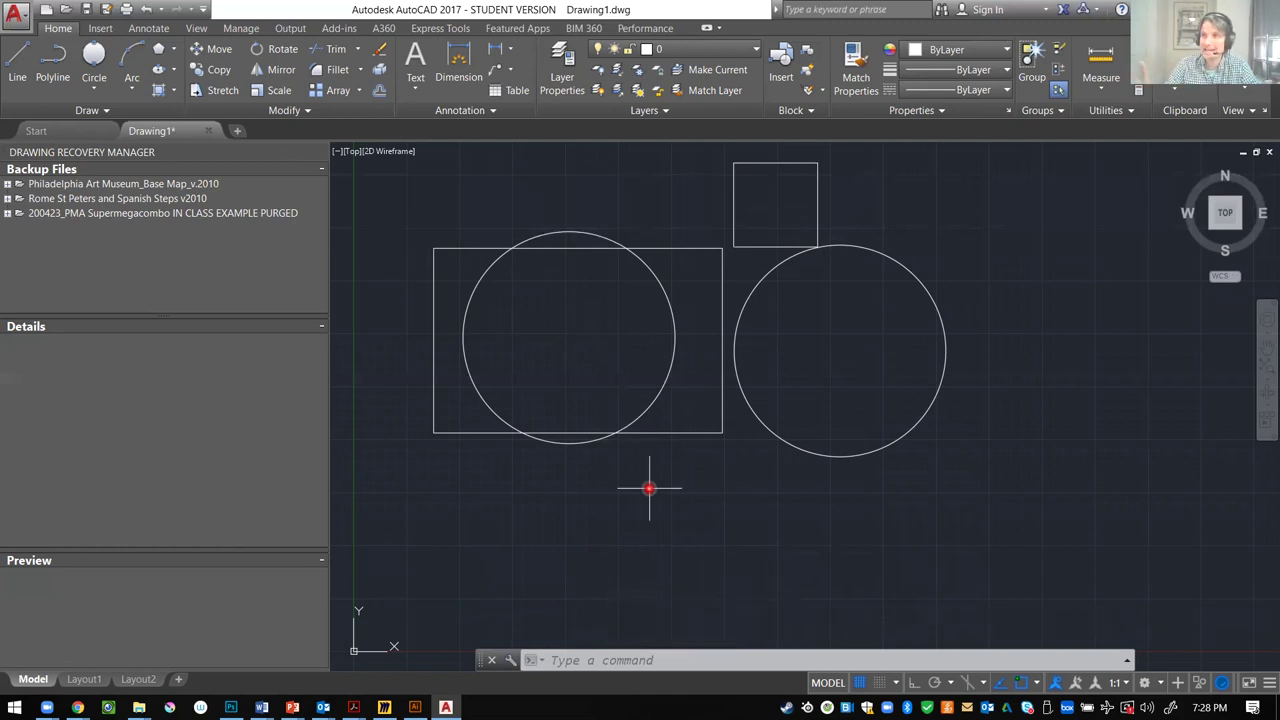
type("ci")
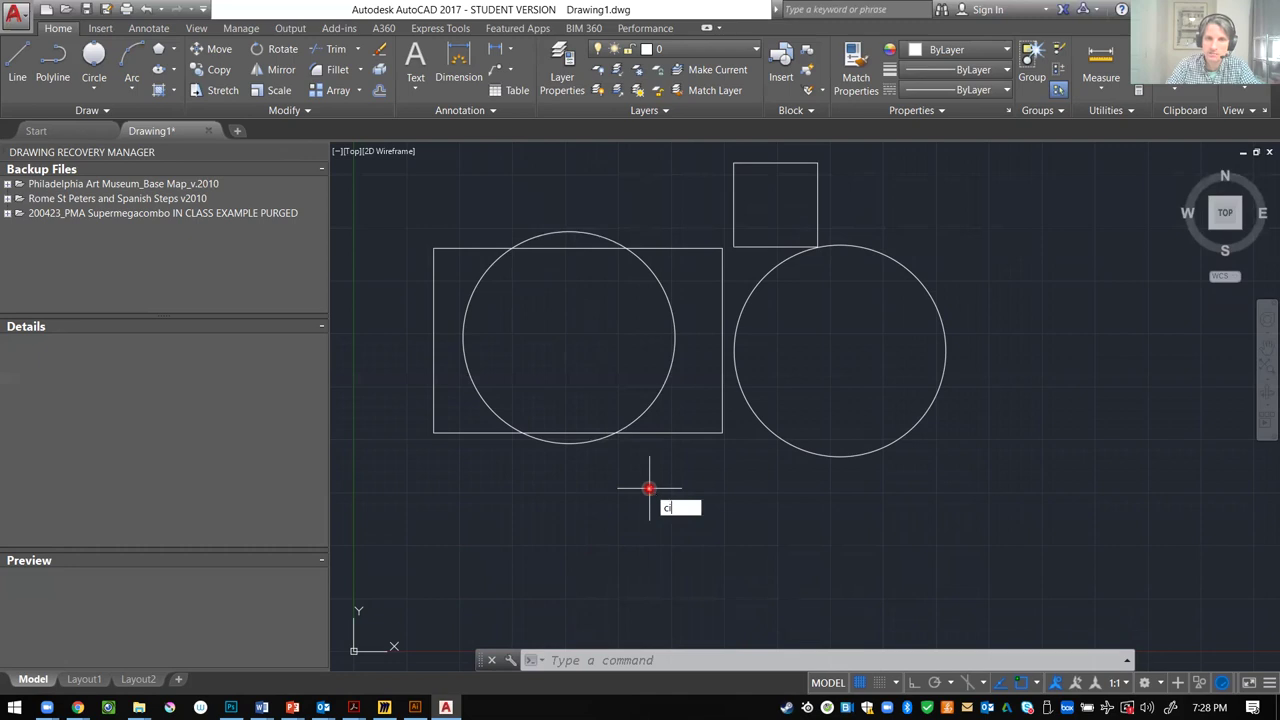
type("r")
key("BackSpace")
key("BackSpace")
key("BackSpace")
type("c")
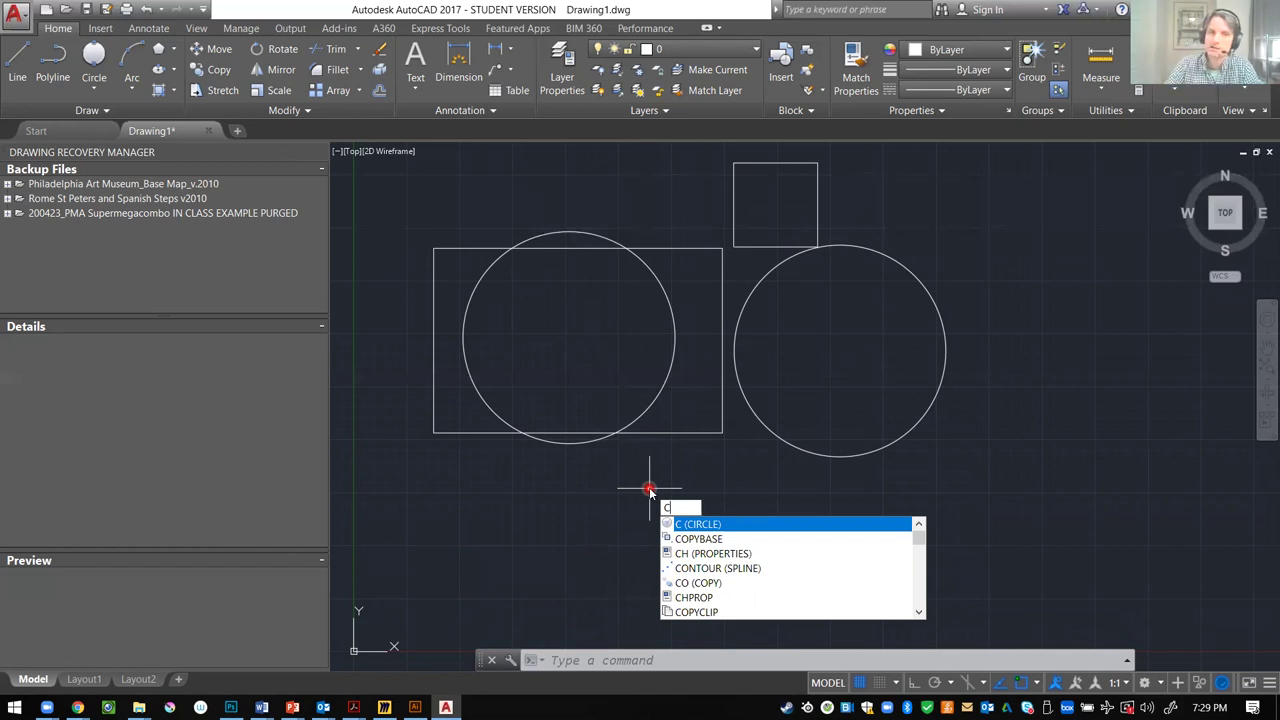
type("IRCL")
key("BackSpace")
key("BackSpace")
key("BackSpace")
key("BackSpace")
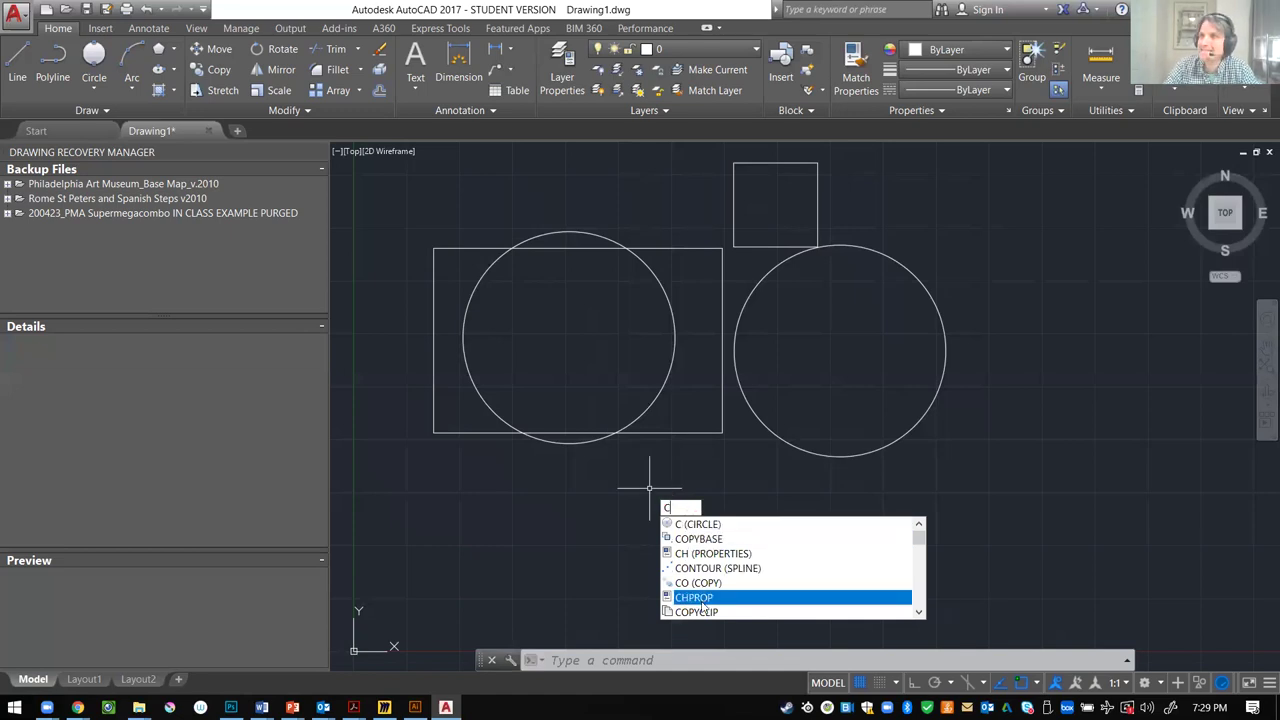
left_click(697, 525)
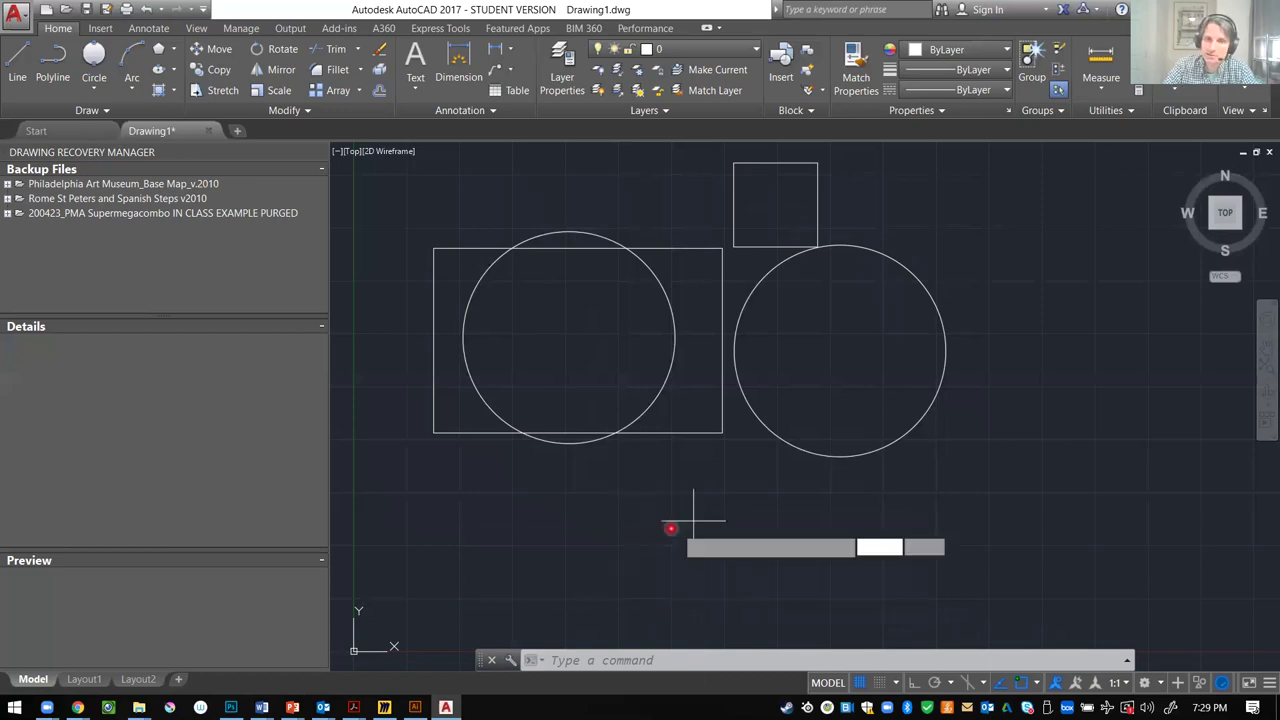
left_click(628, 510)
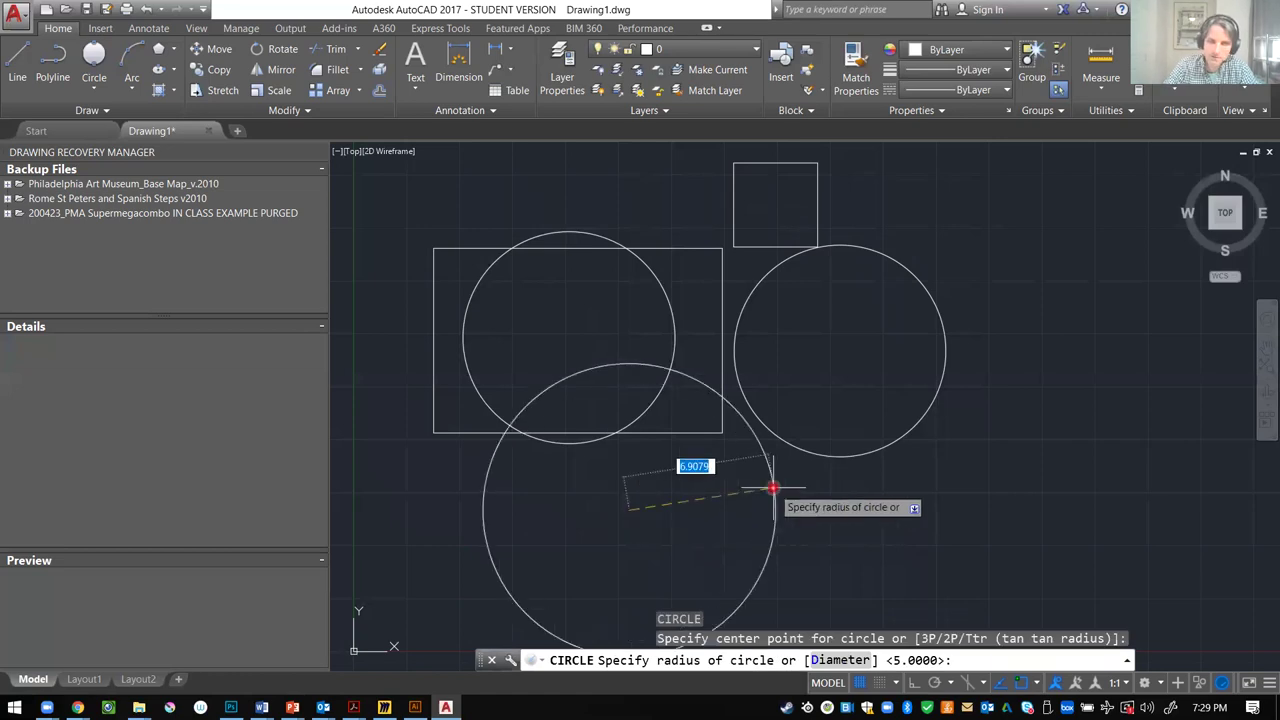
type("10")
key("Return")
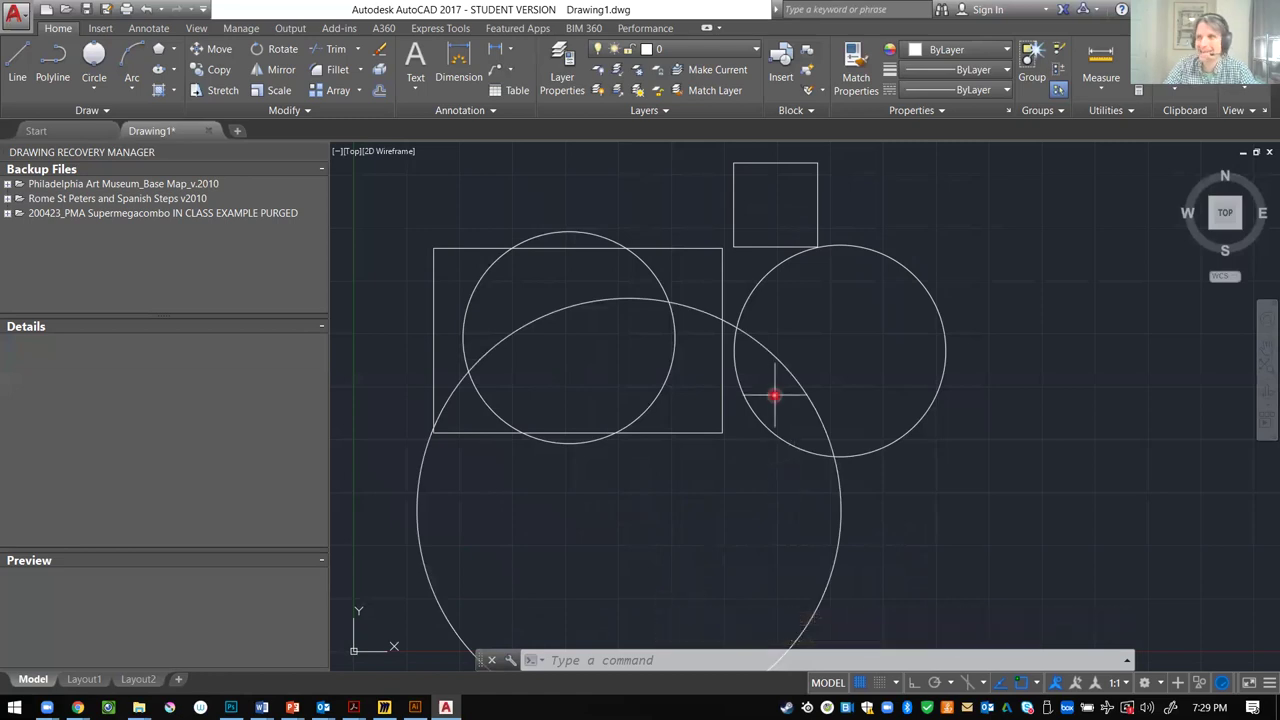
- Draw a rectangle with REC from inside the right circle to a lower-right corner
type("R")
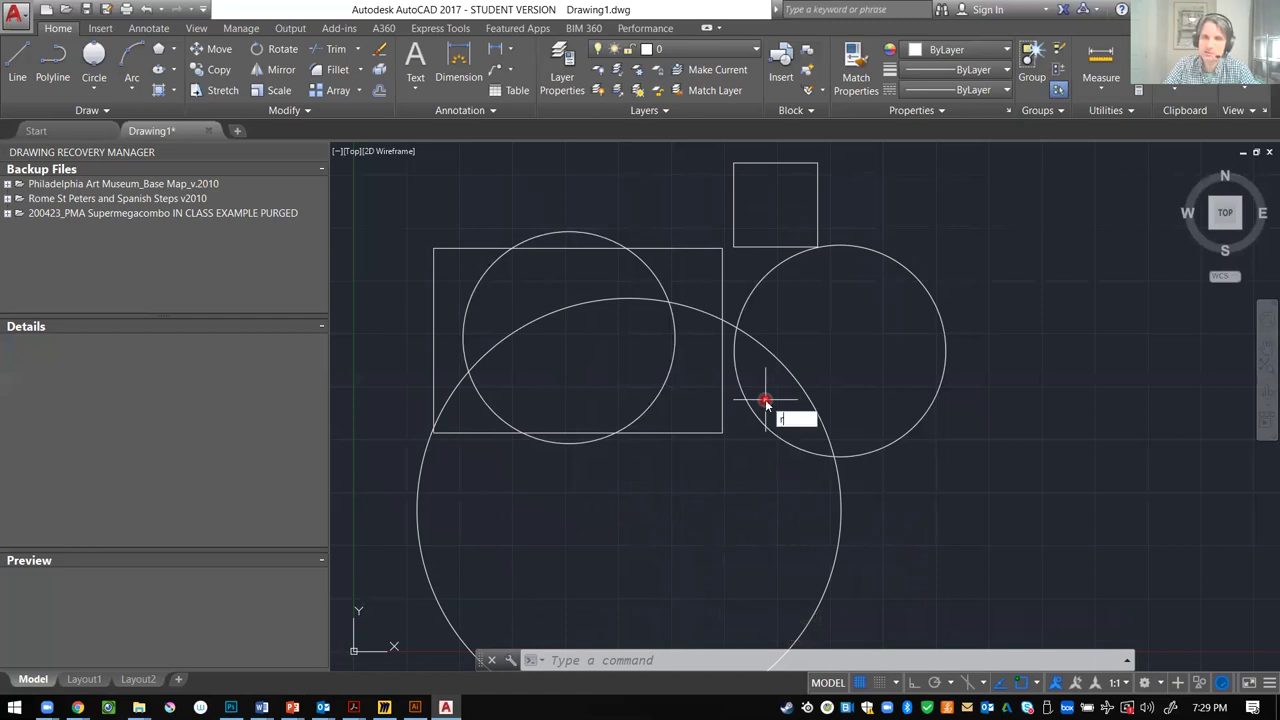
type("E")
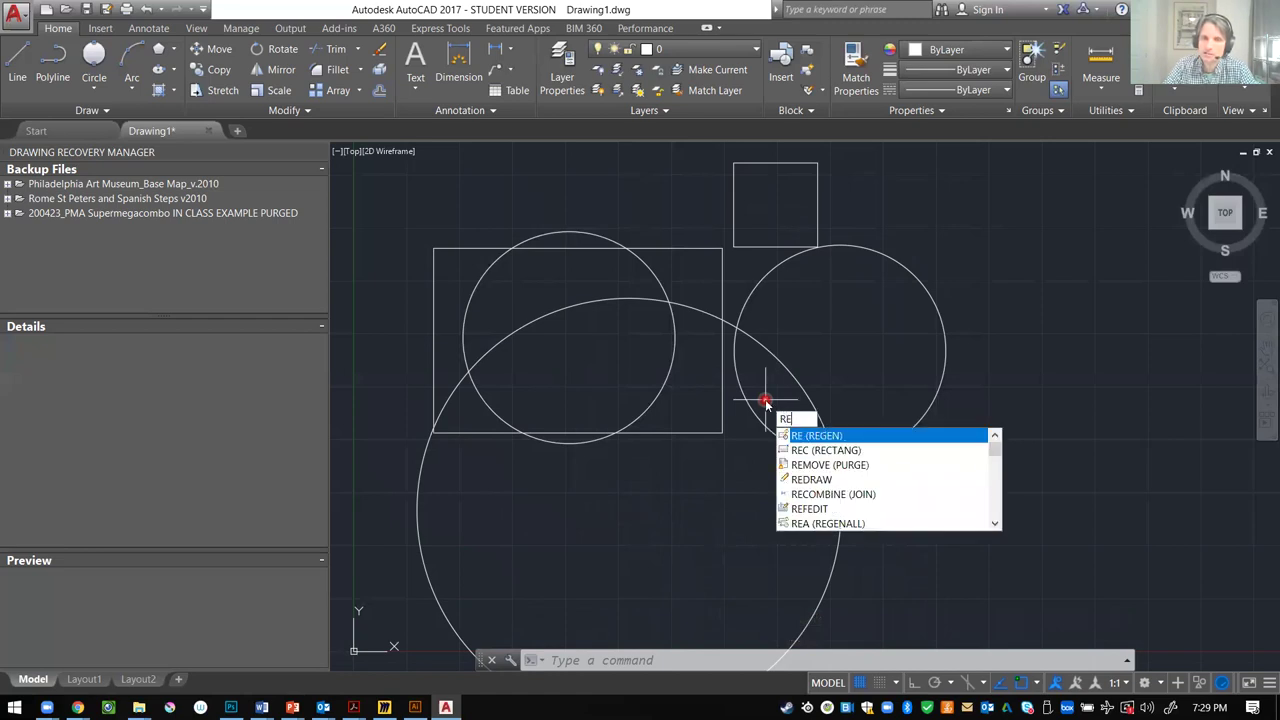
type("C")
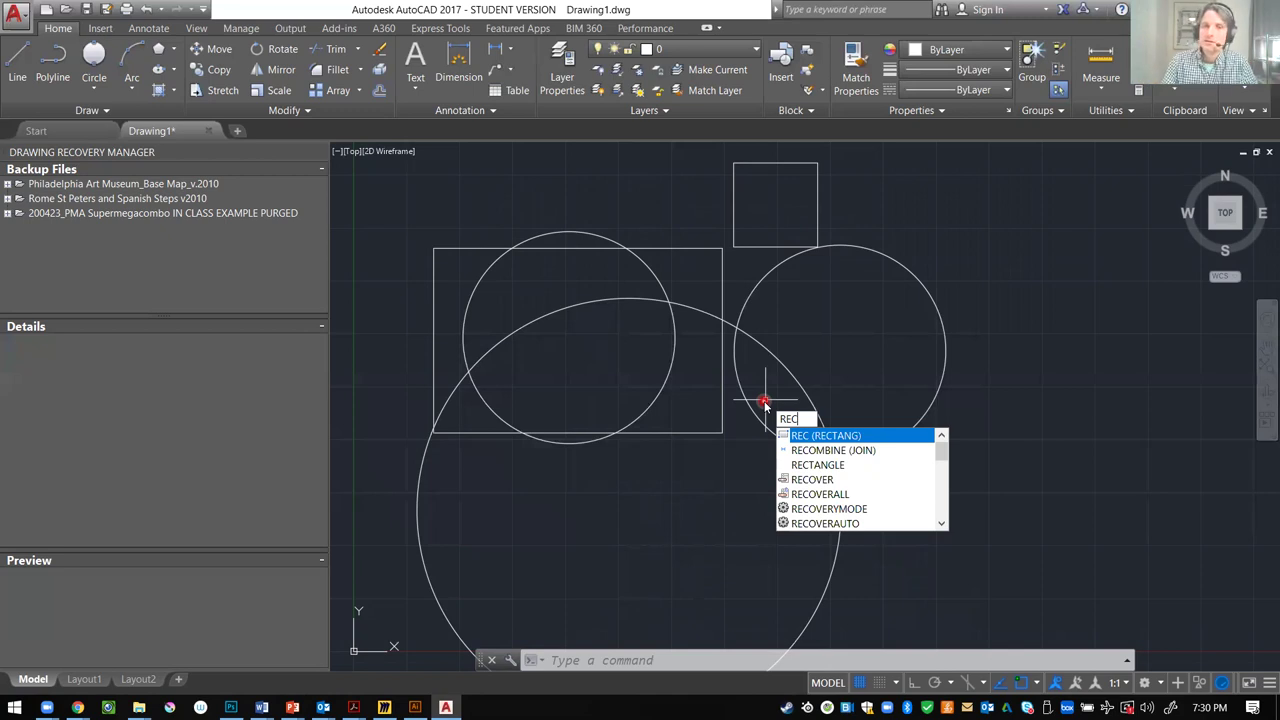
key("Return")
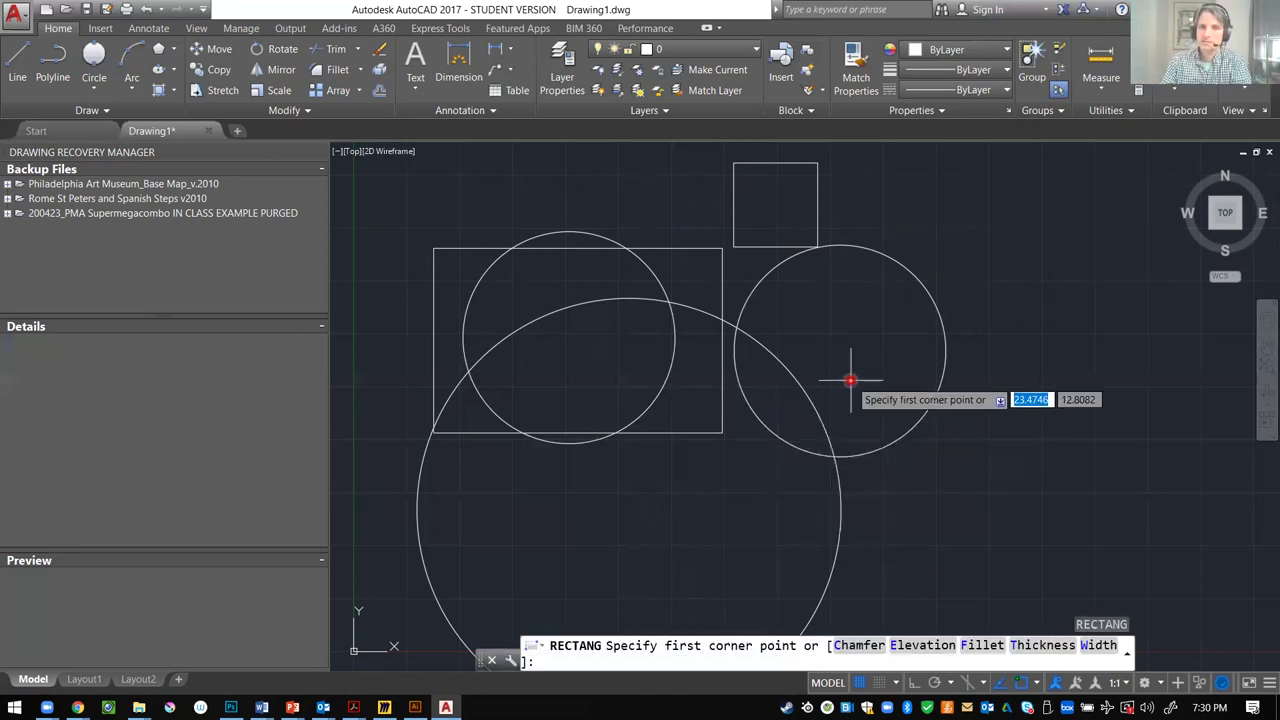
left_click(861, 355)
left_click(1066, 489)
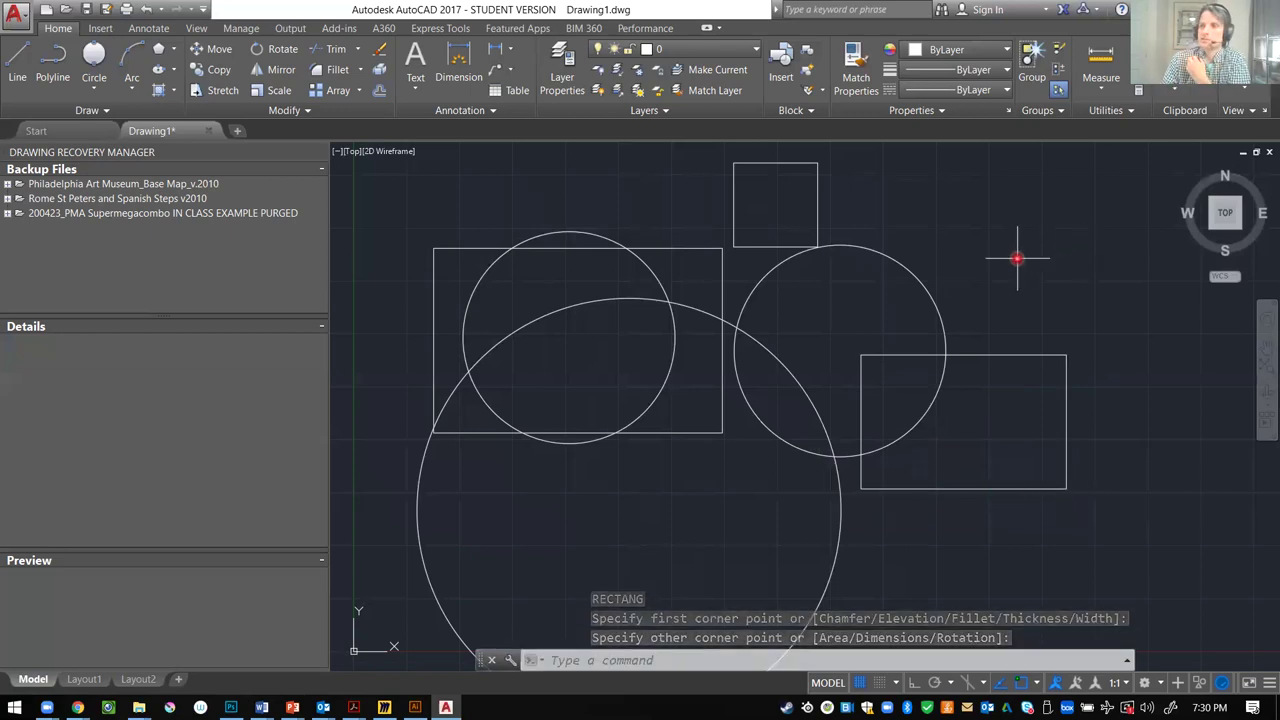
left_click(957, 238)
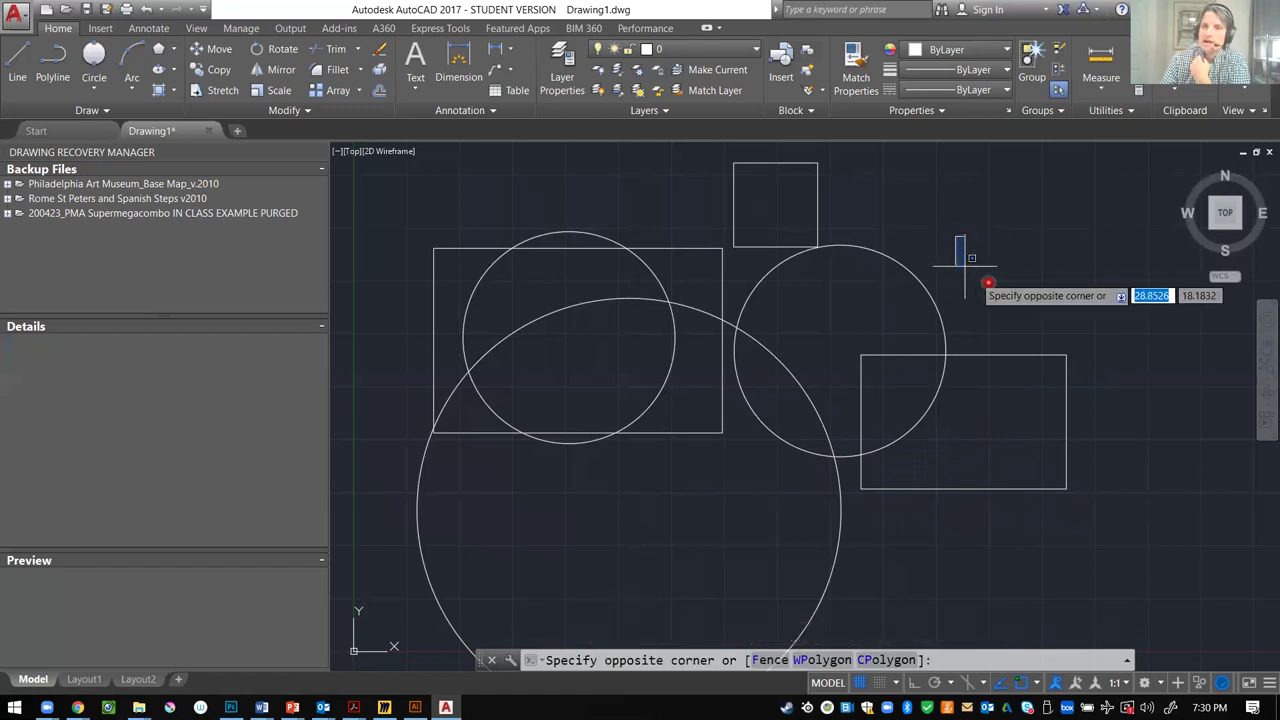
left_click(1080, 312)
left_click(901, 206)
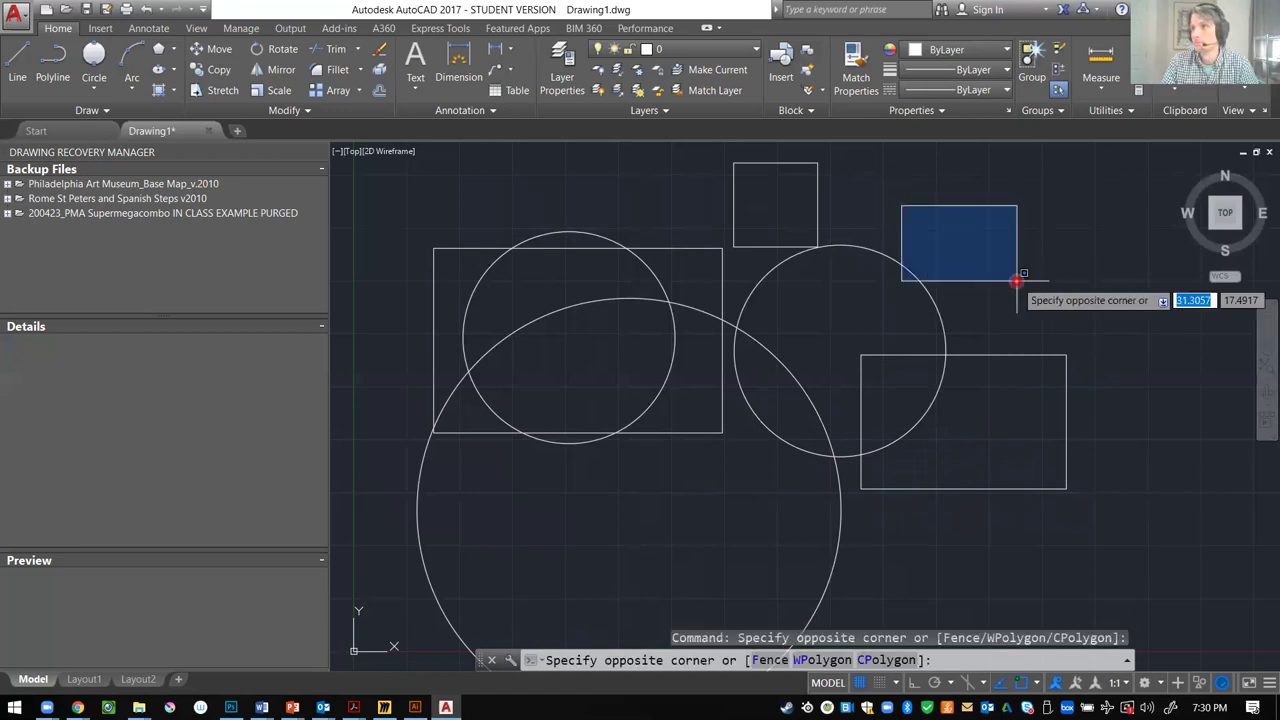
key("Escape")
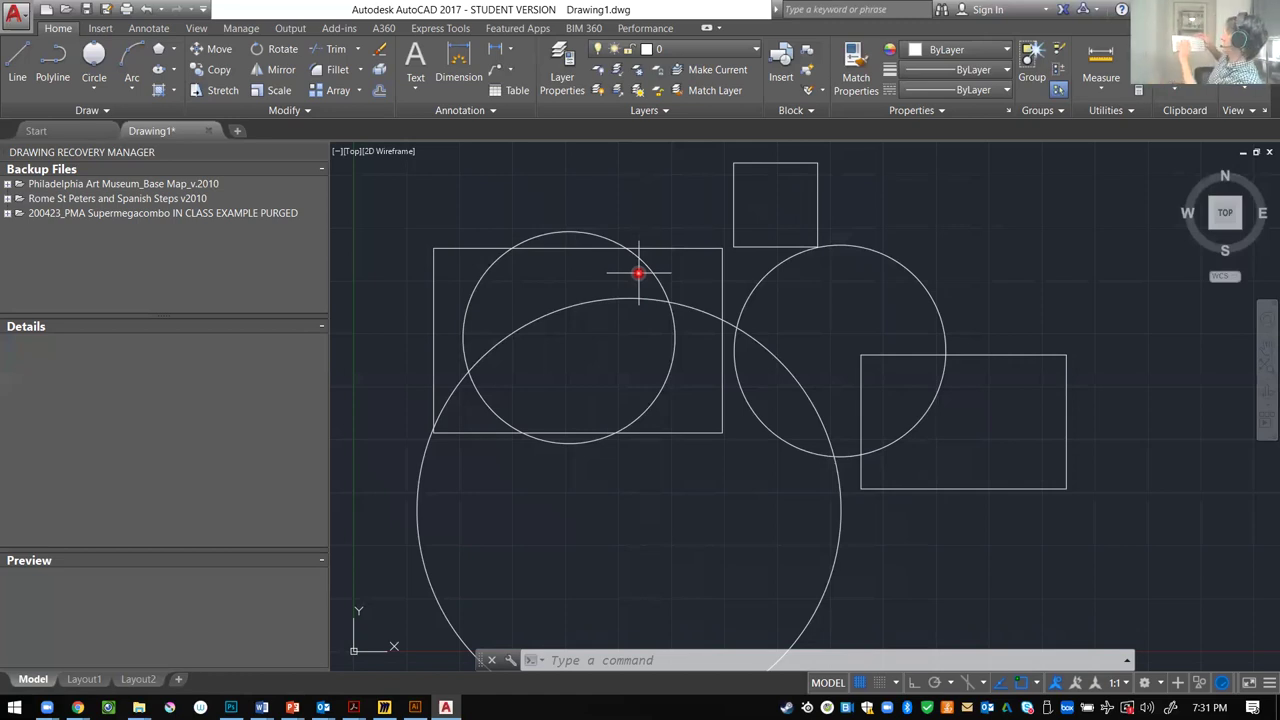
- Draw a wide rectangle from left of the square to a corner inside the right circle
key("Return")
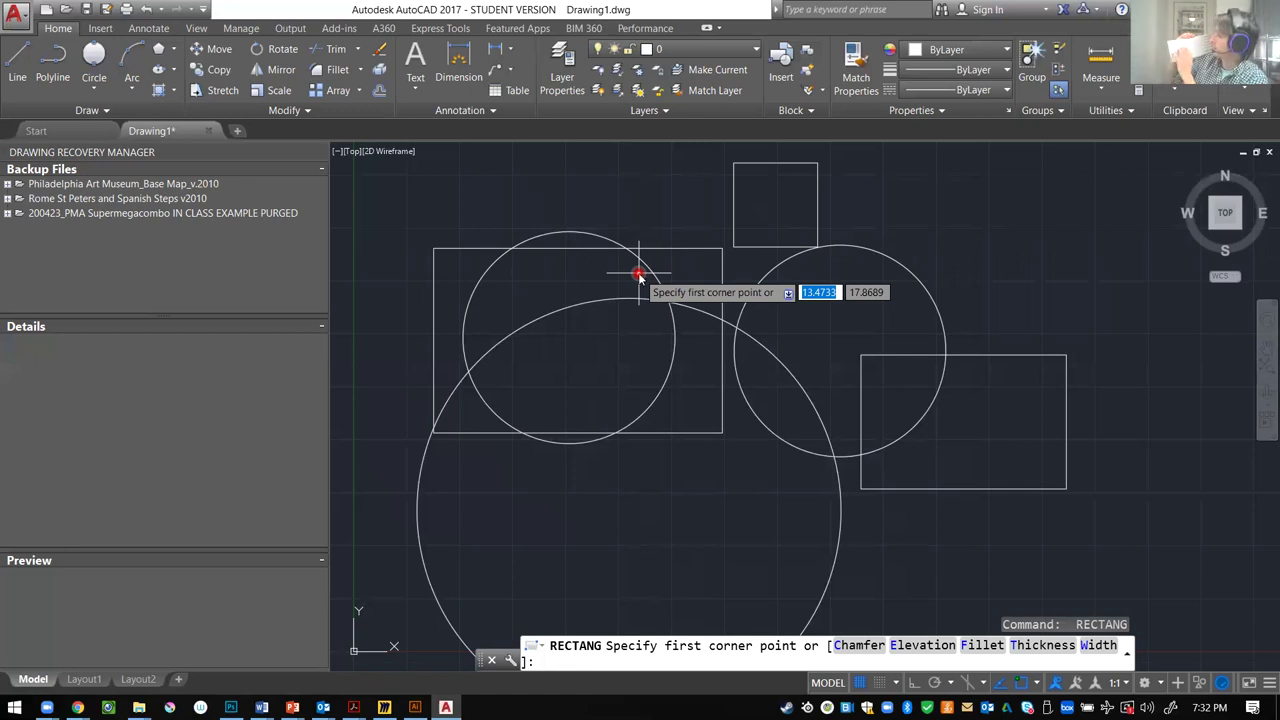
type("rec")
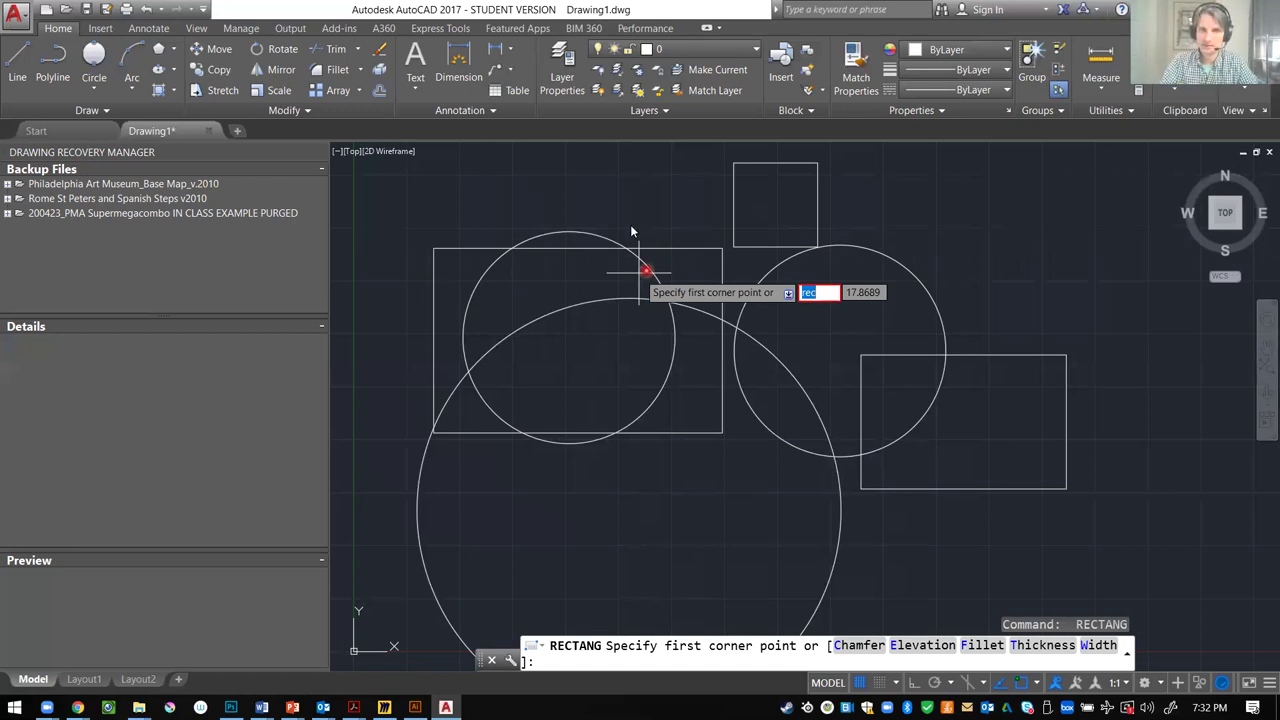
left_click(597, 190)
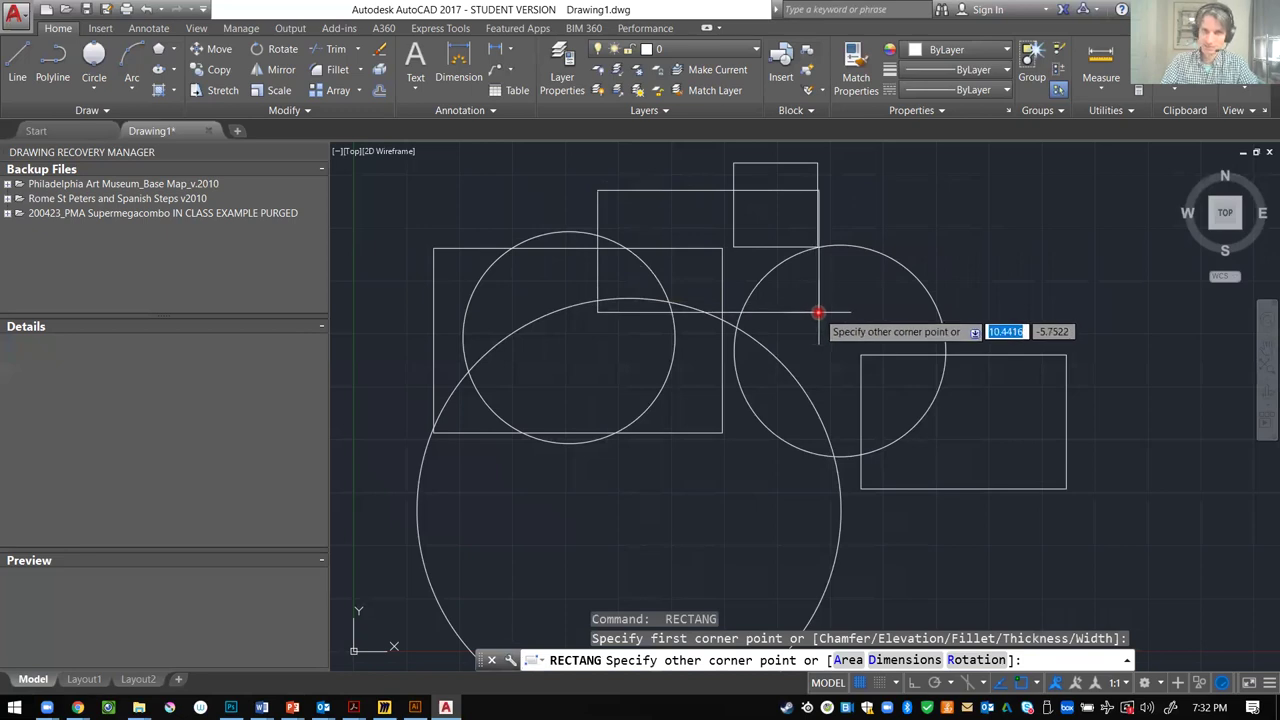
key("Return")
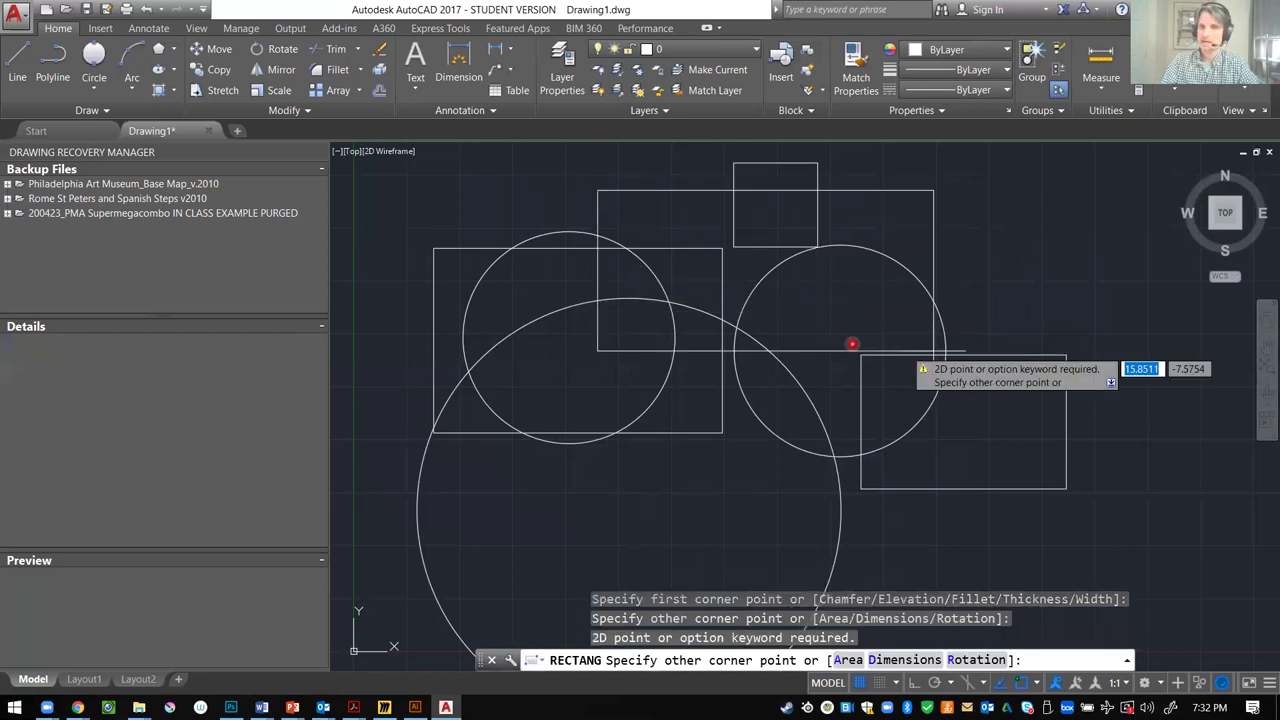
left_click(1018, 303)
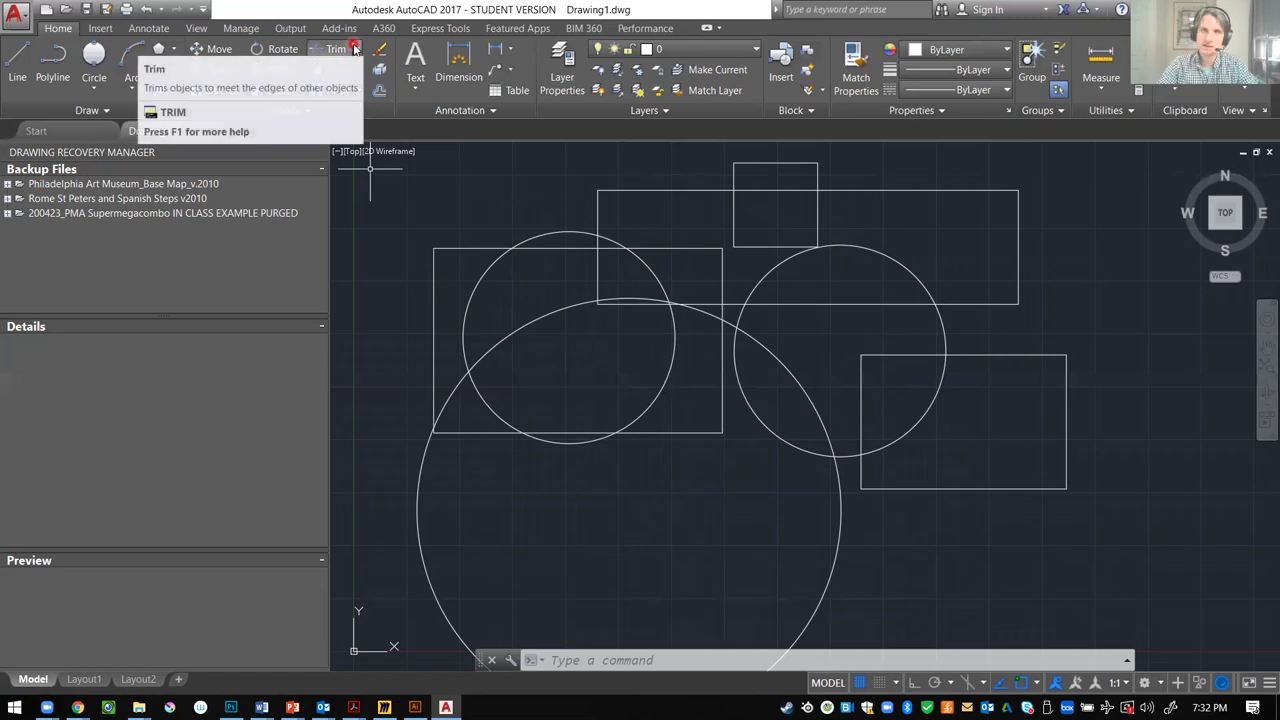
- Draw a large circle centred above the left rectangle, extending past the view's top-left edge
key("Escape")
key("Escape")
key("Escape")
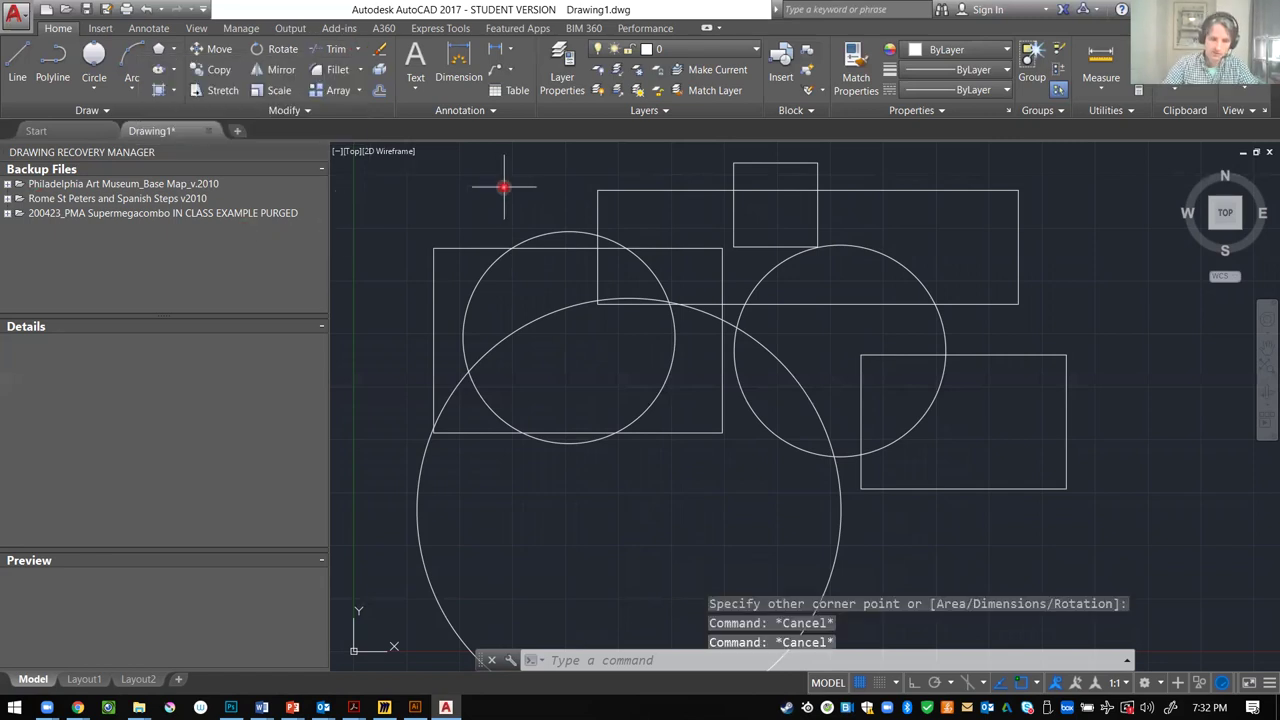
type("C")
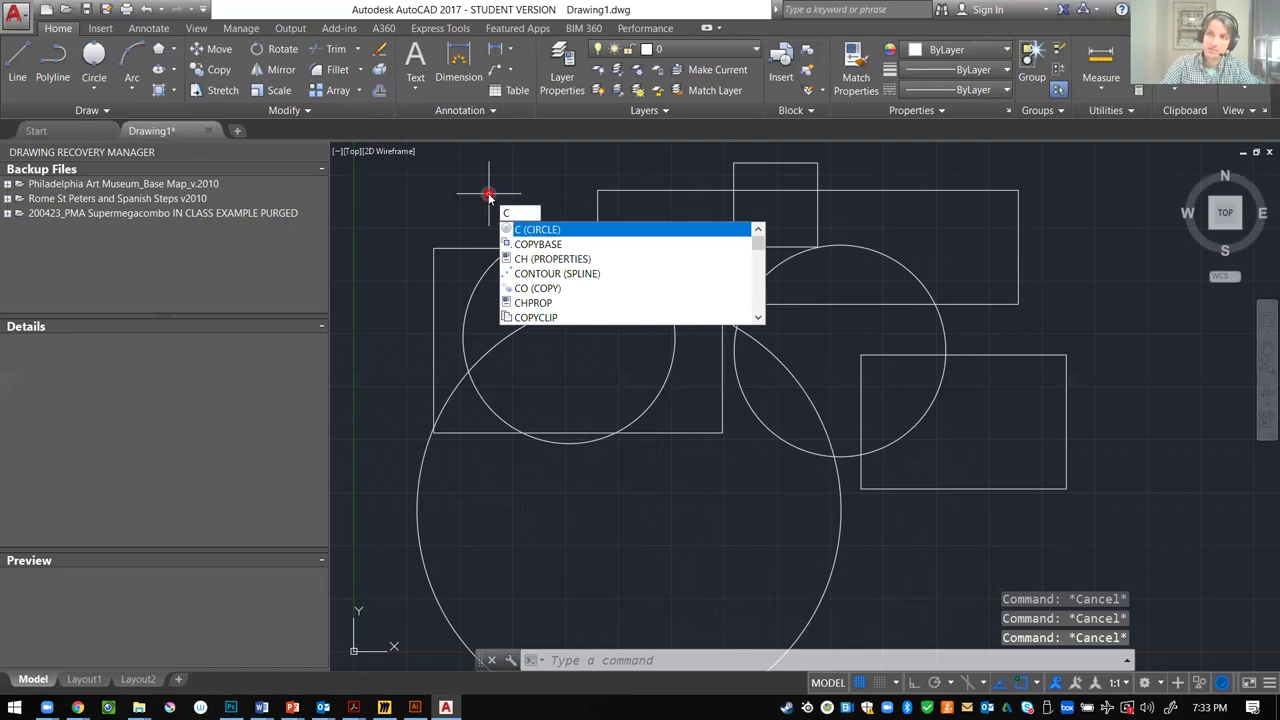
key("Return")
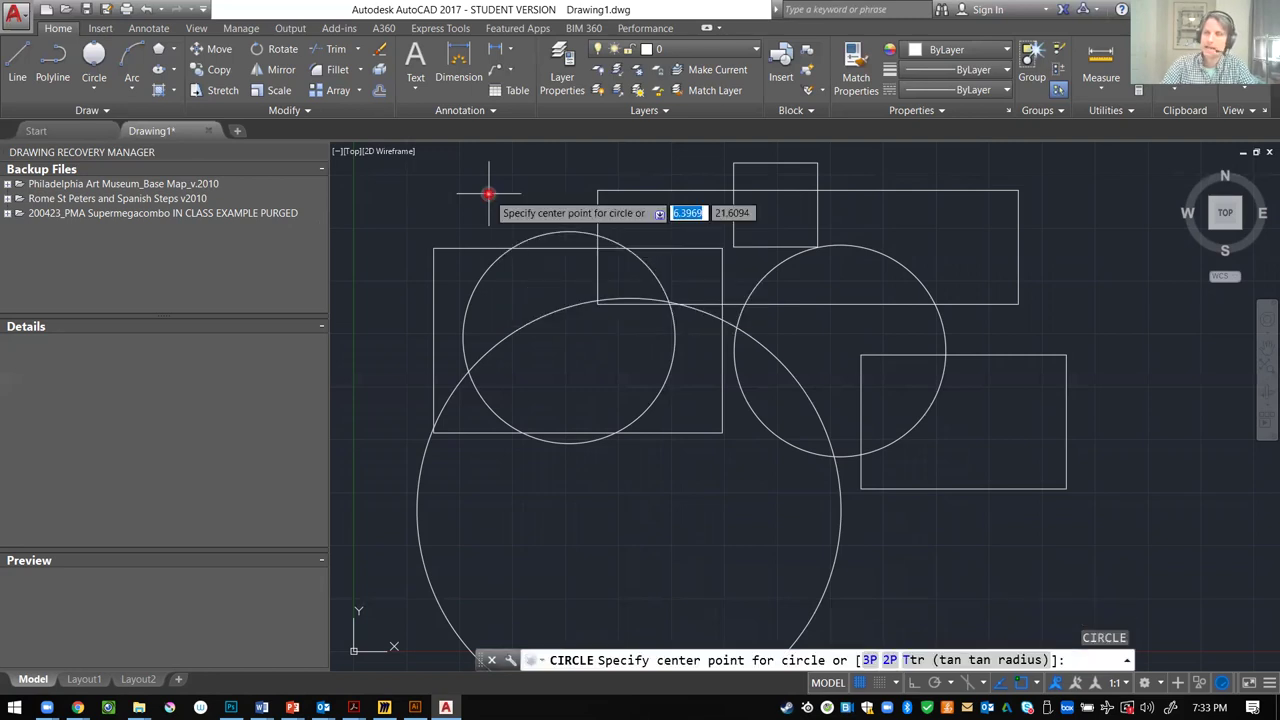
left_click(457, 215)
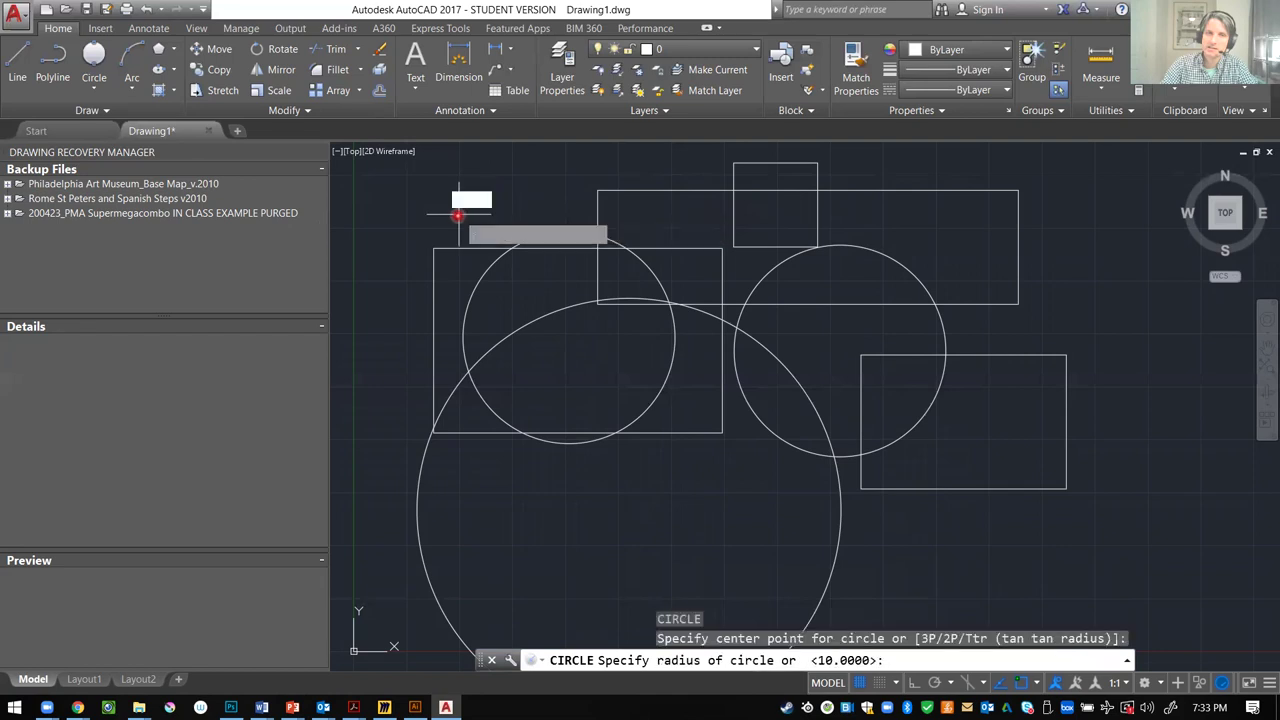
left_click(536, 381)
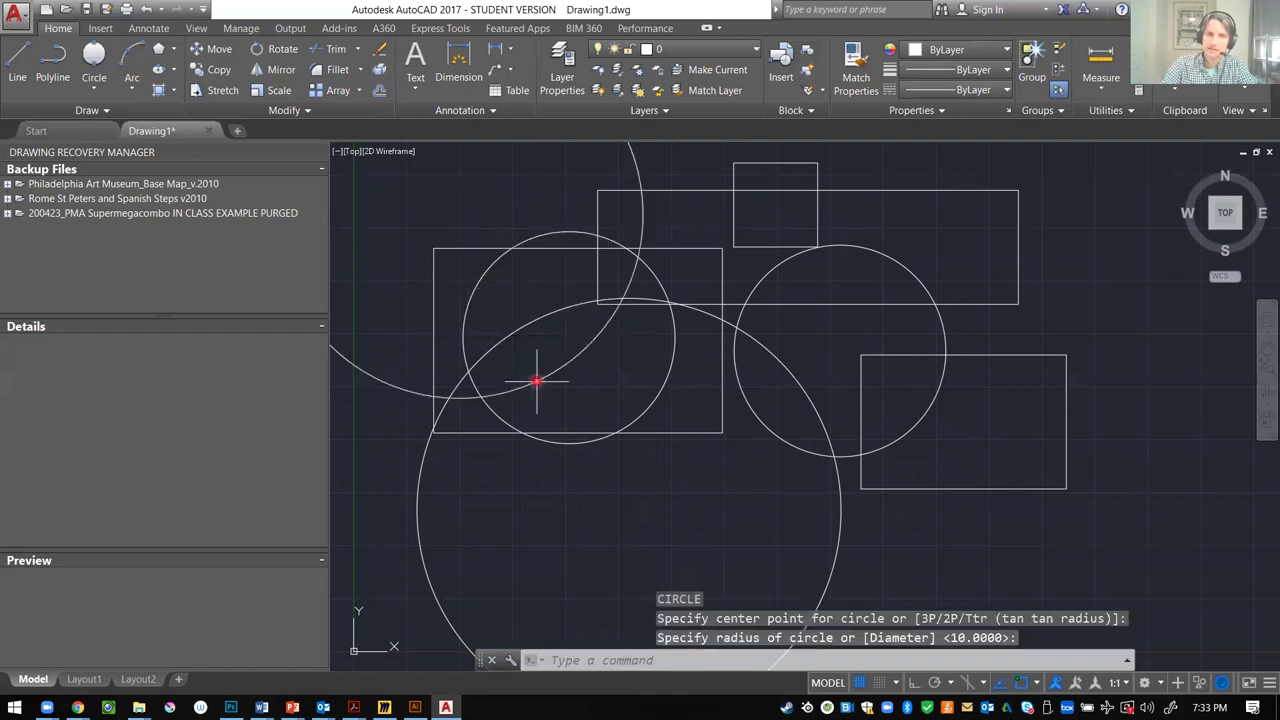
right_click(468, 464)
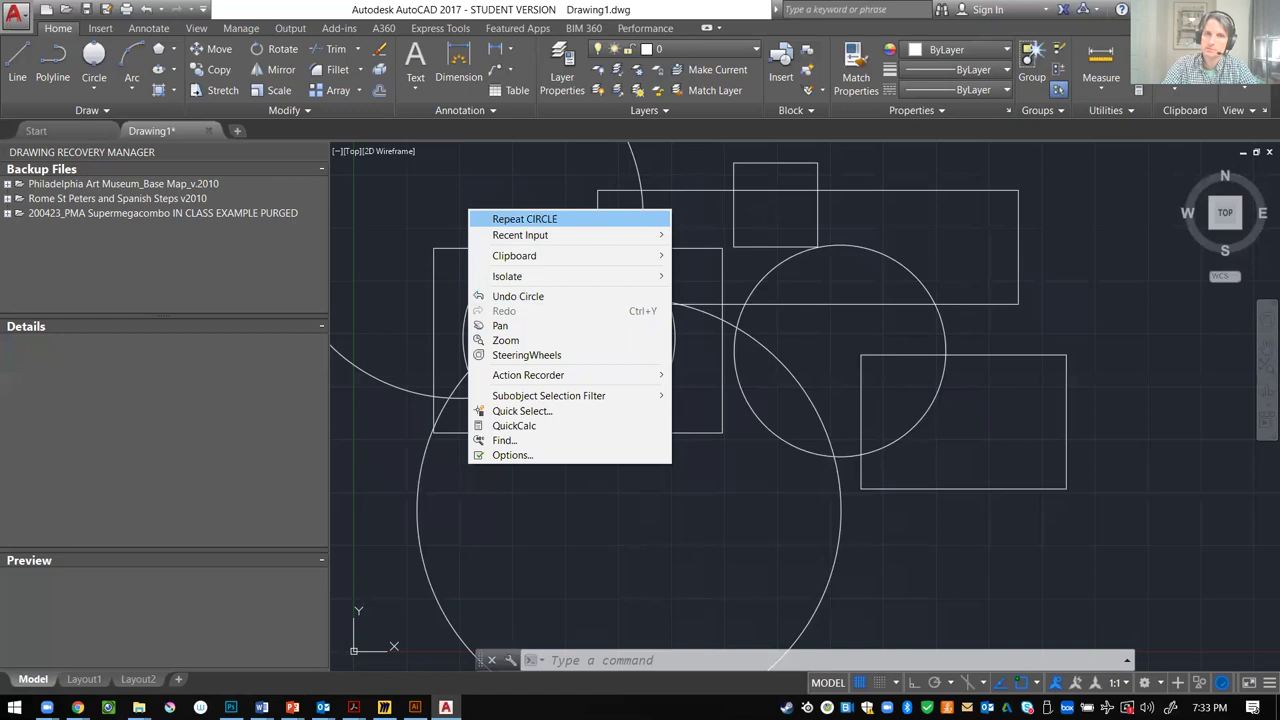
- Draw two medium circles inside the large lower circle with Repeat CIRCLE: one left, one toward the centre
left_click(587, 221)
left_click(555, 484)
left_click(626, 531)
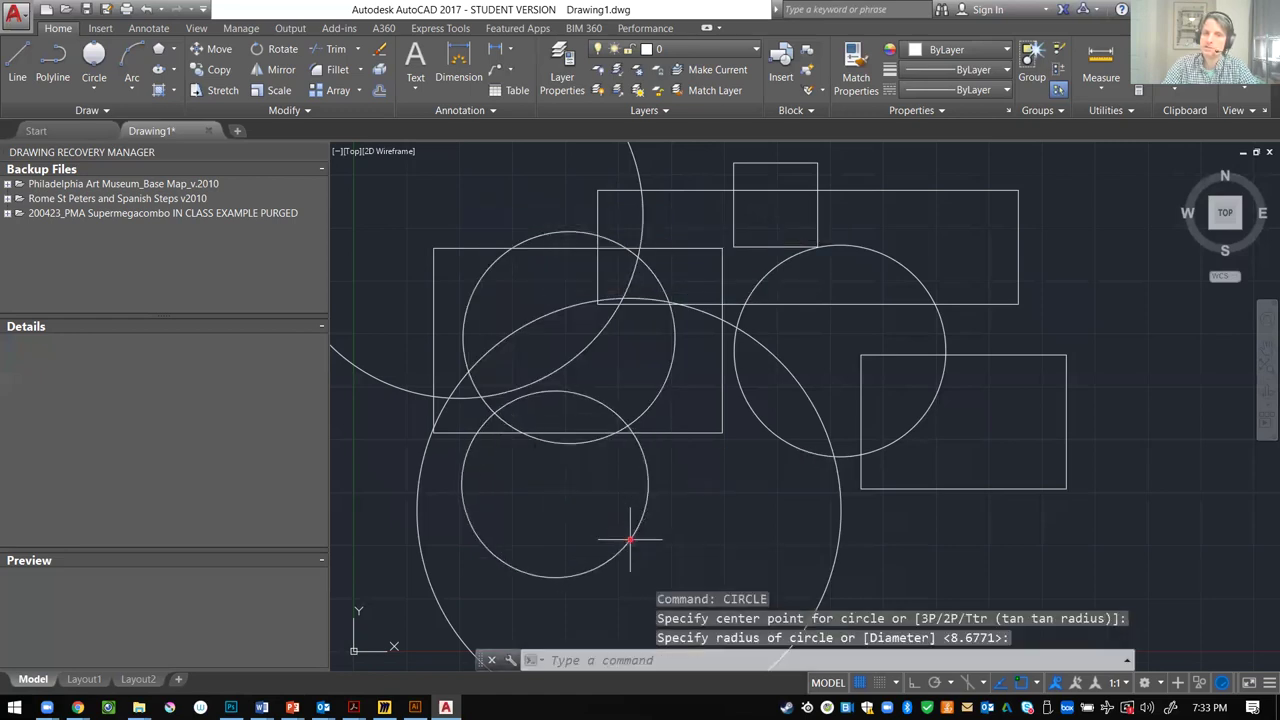
right_click(743, 457)
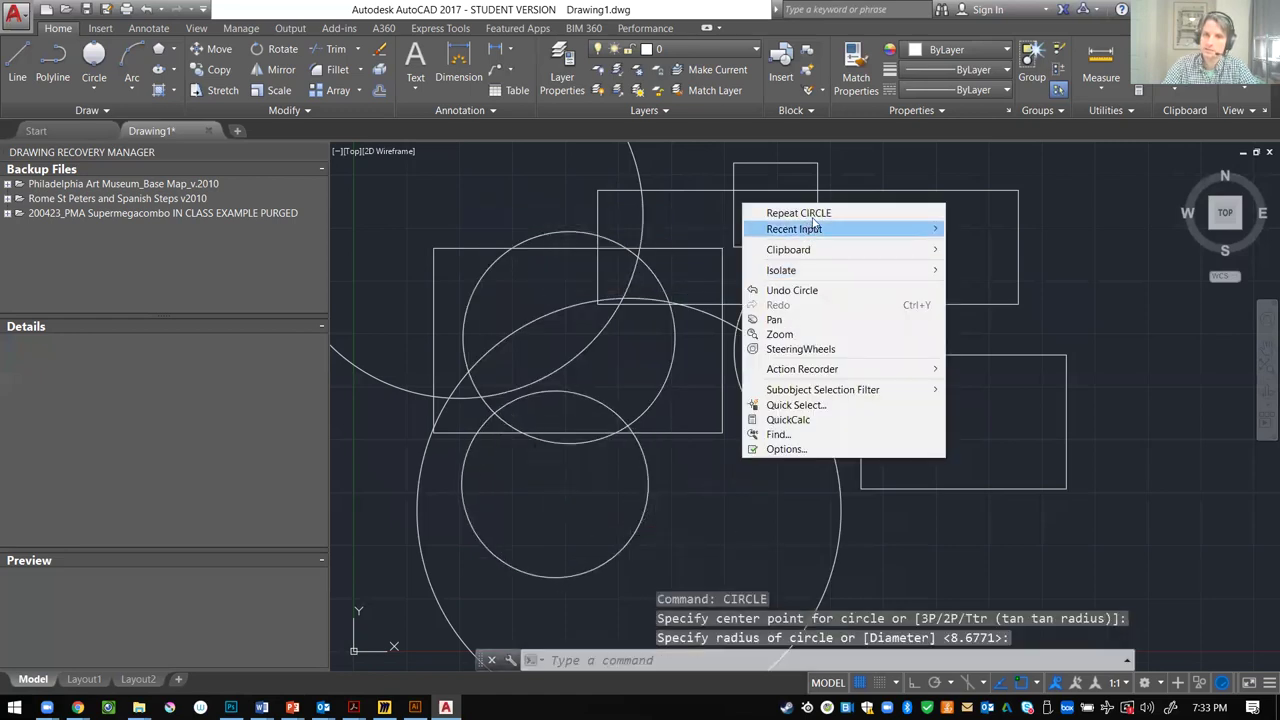
left_click(796, 214)
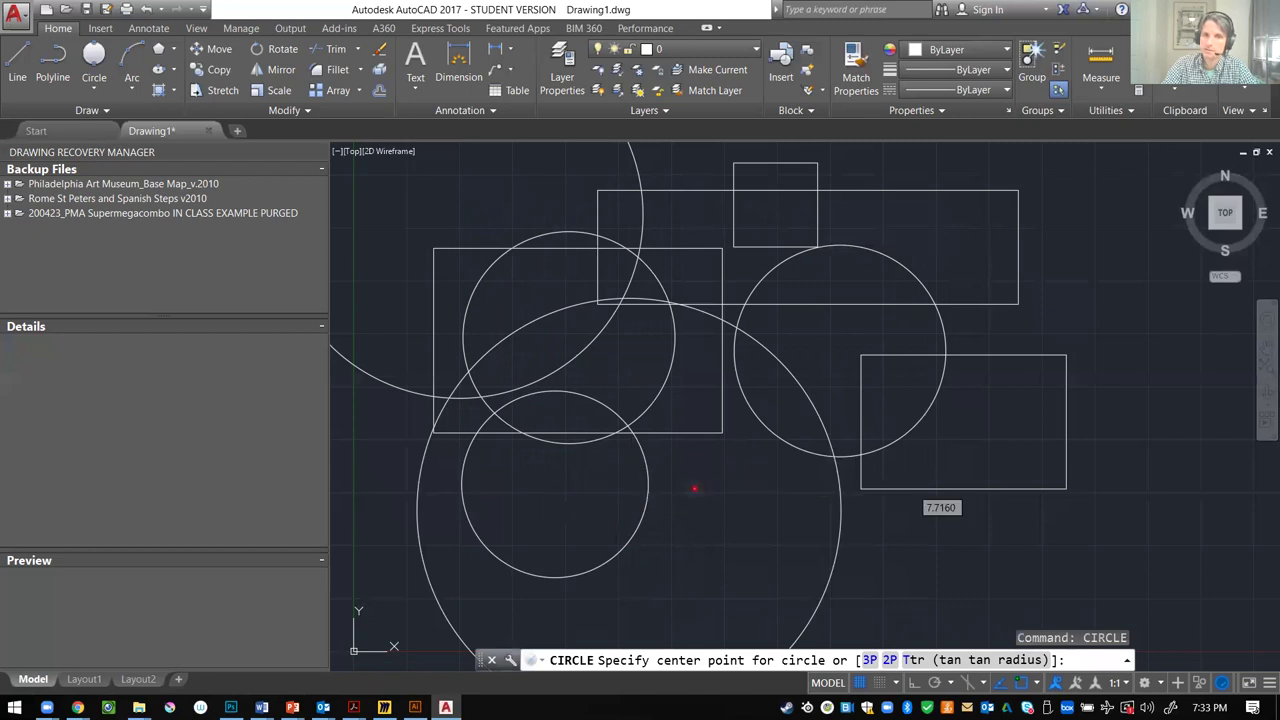
left_click(694, 488)
left_click(825, 533)
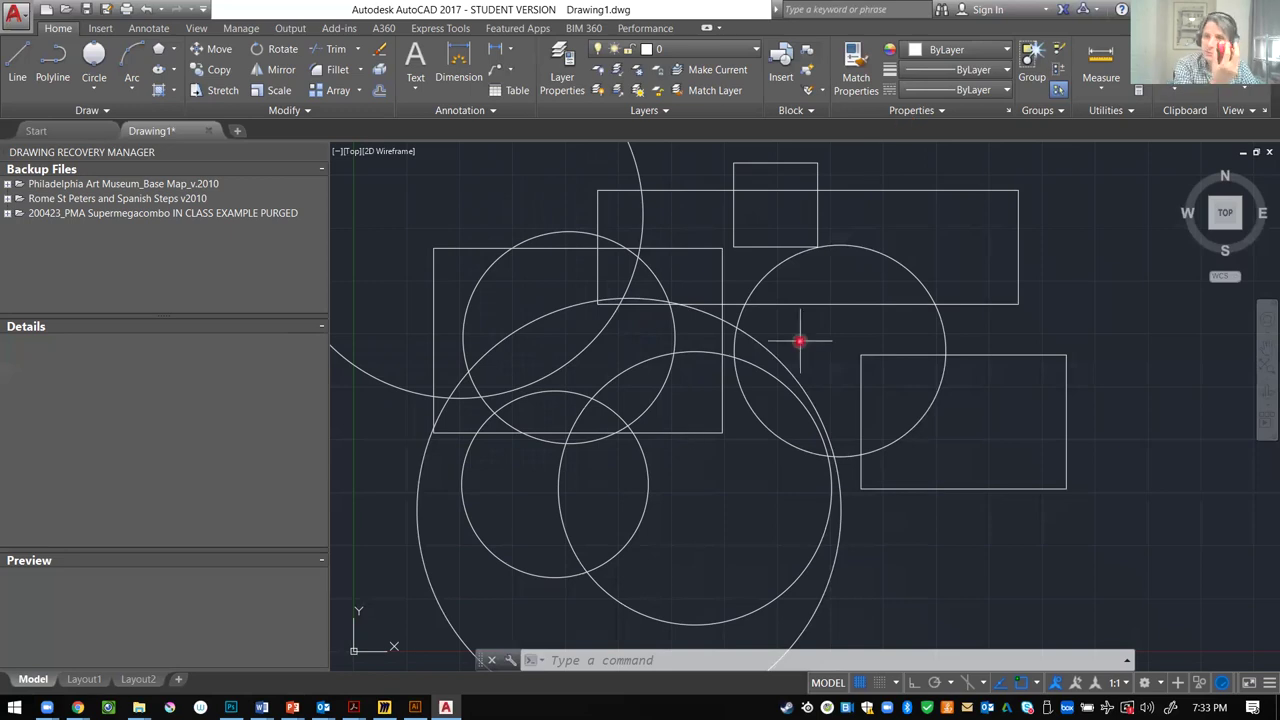
- Zoom in and out repeatedly with the mouse wheel, ending zoomed out on the shape cluster
scroll(800, 341, "down", 5)
scroll(800, 341, "up", 4)
scroll(800, 341, "down", 4)
scroll(800, 341, "up", 6)
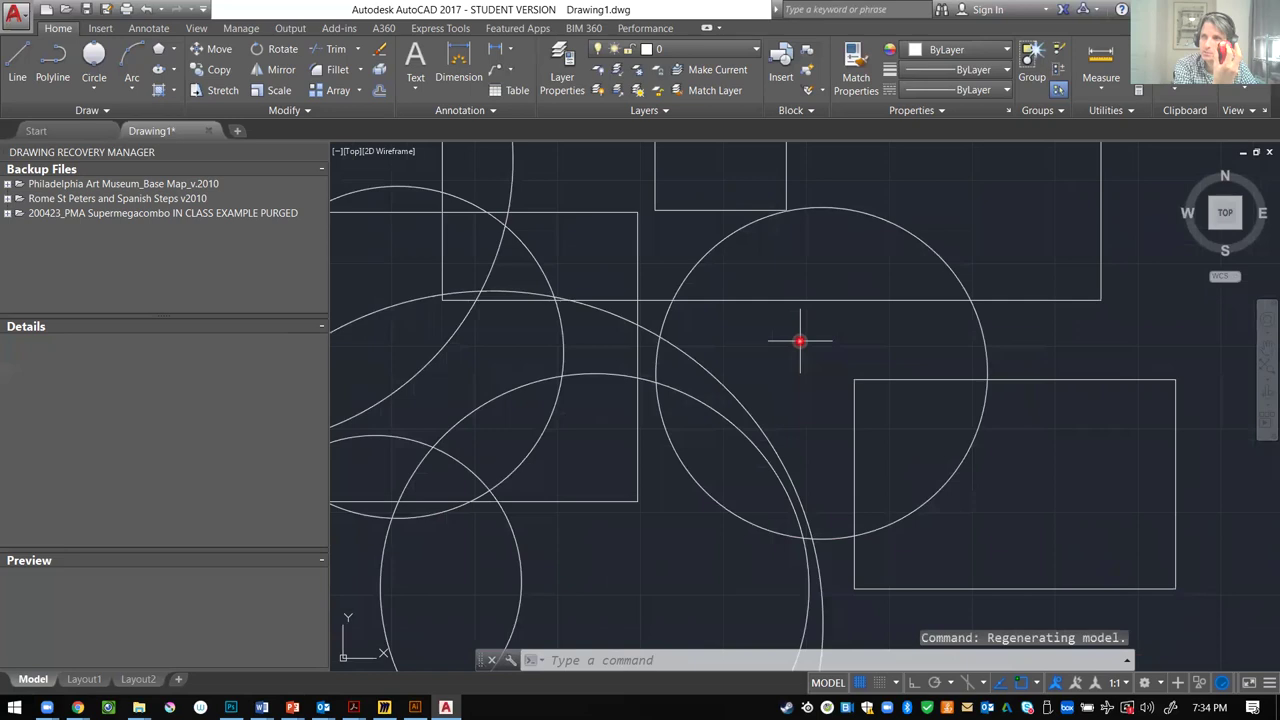
scroll(800, 341, "down", 6)
scroll(800, 341, "up", 6)
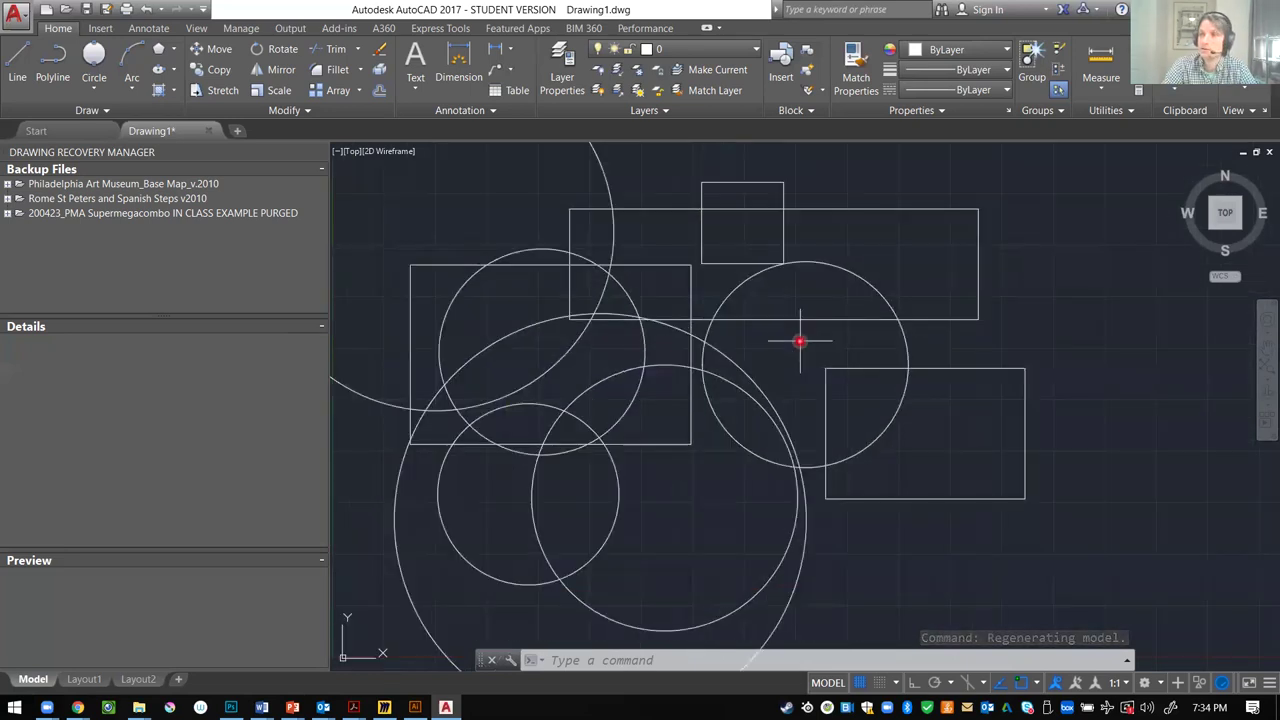
scroll(690, 328, "down", 3)
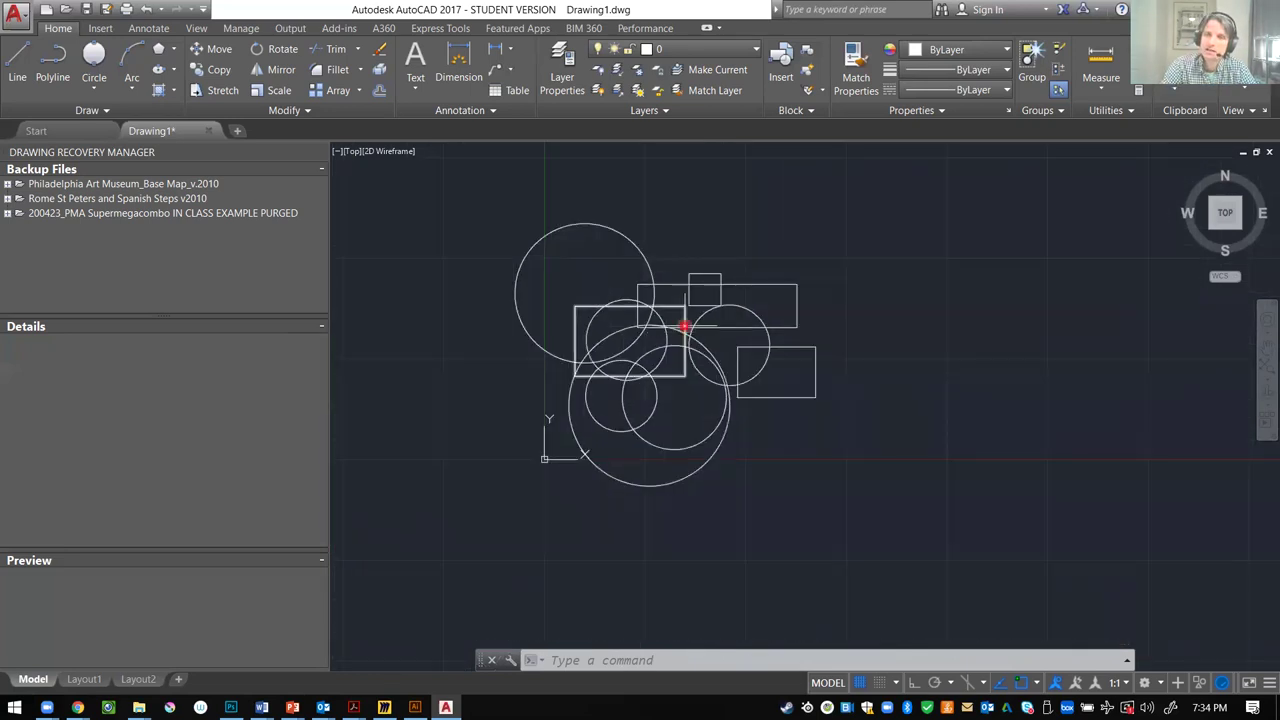
scroll(684, 324, "up", 3)
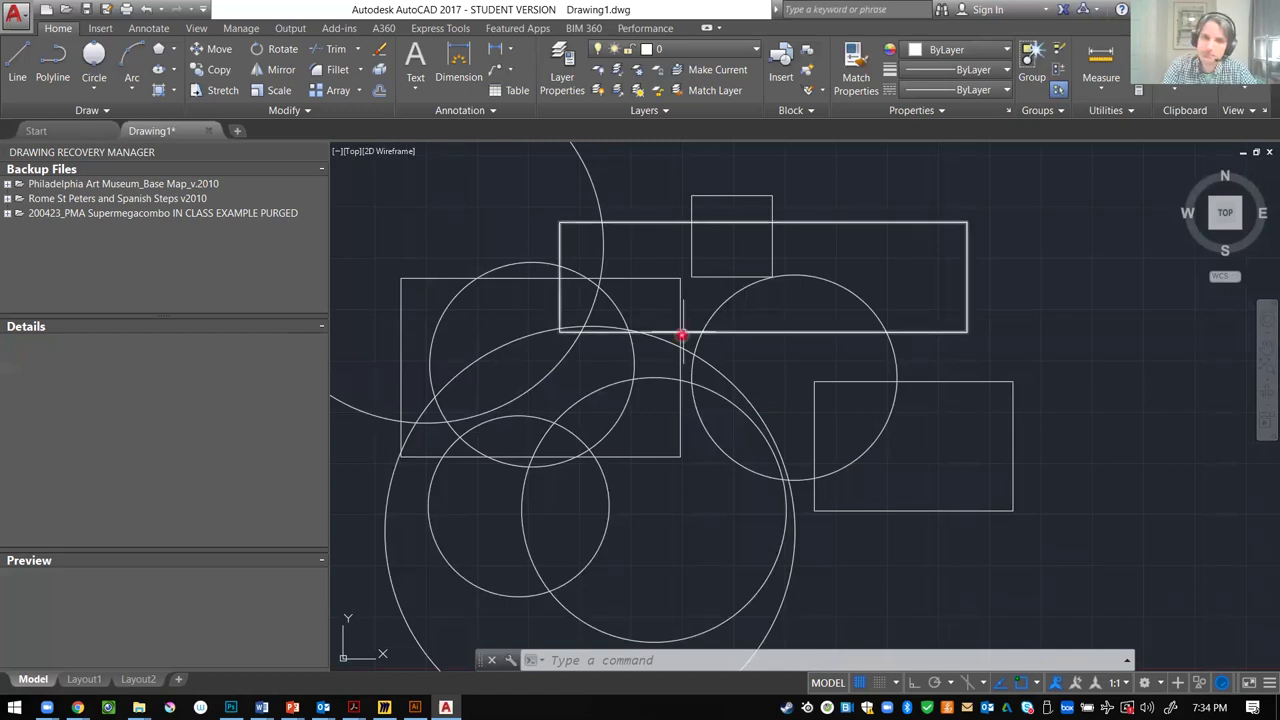
scroll(710, 325, "down", 5)
scroll(710, 325, "up", 5)
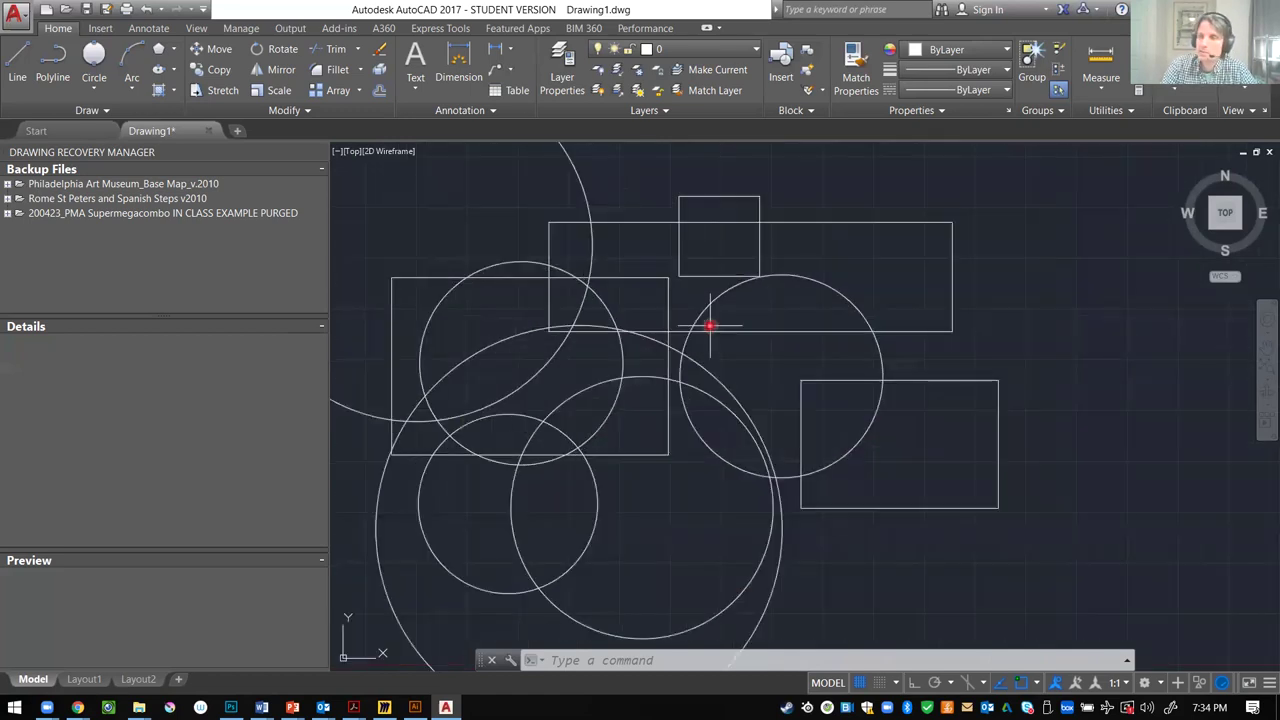
scroll(588, 310, "down", 2)
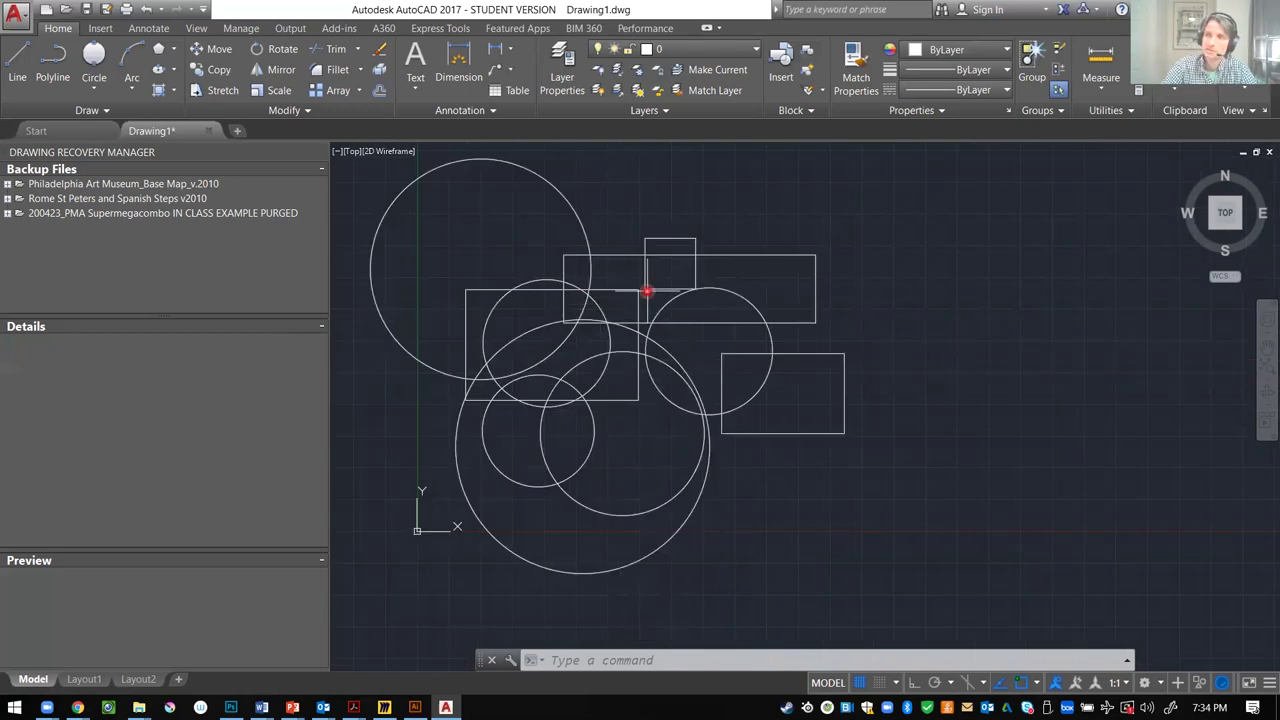
type("z")
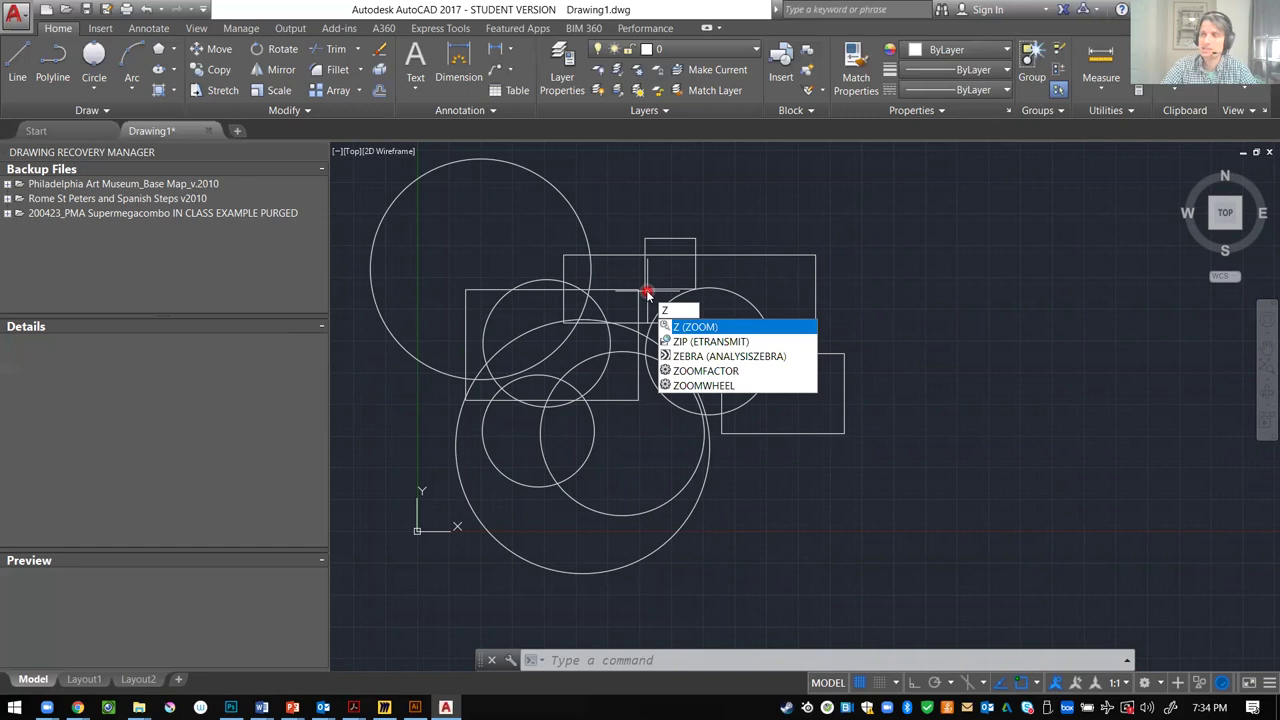
- Run ZOOM All to fit the whole drawing in the view
key("Escape")
key("Escape")
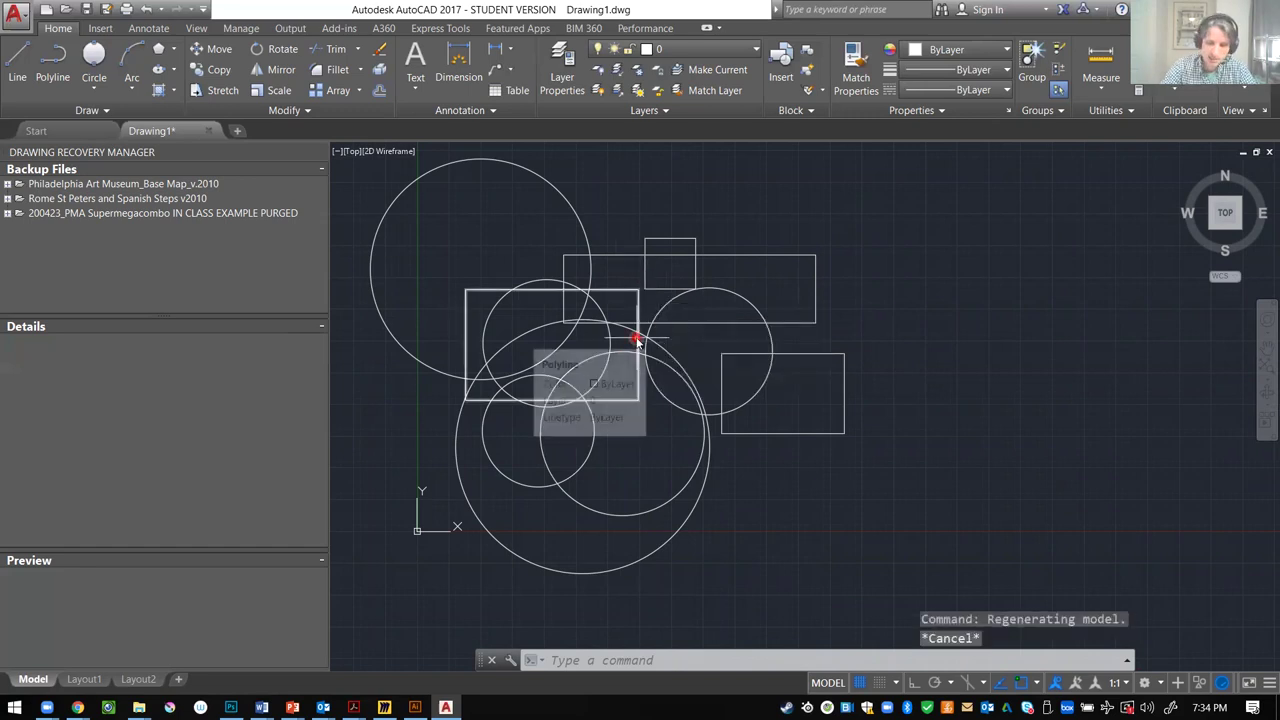
type("z")
key("Return")
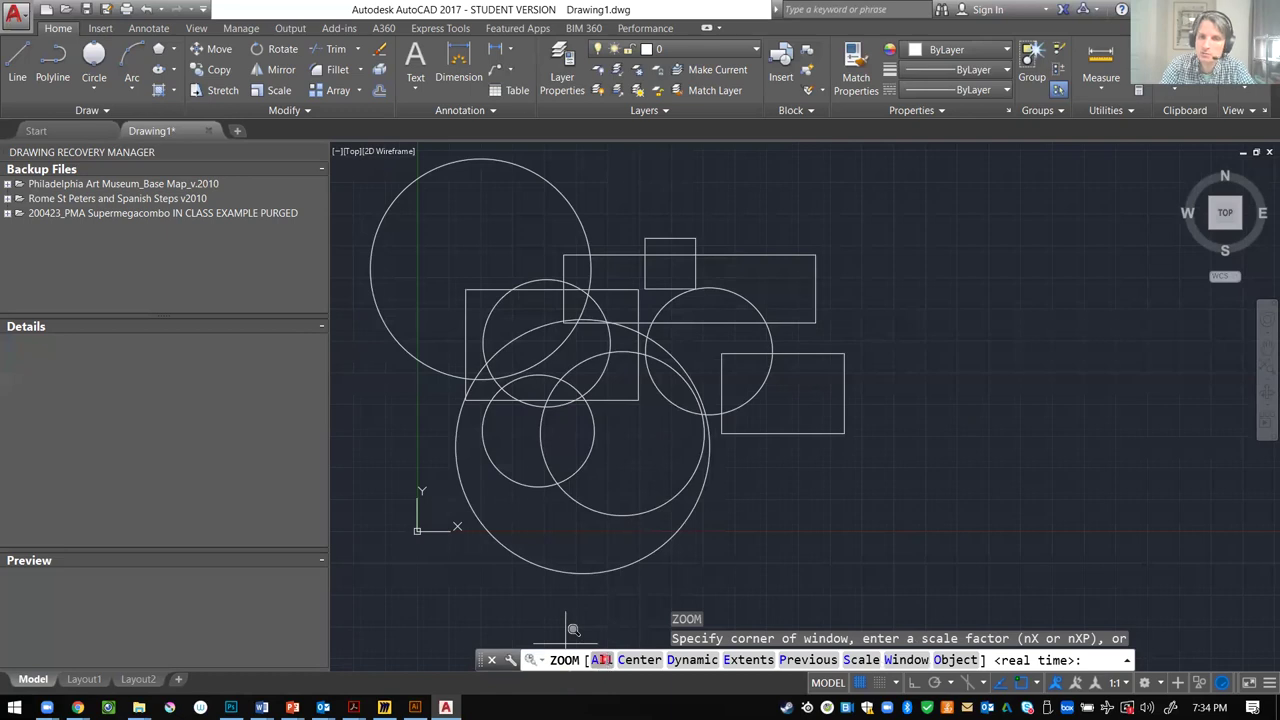
left_click(601, 660)
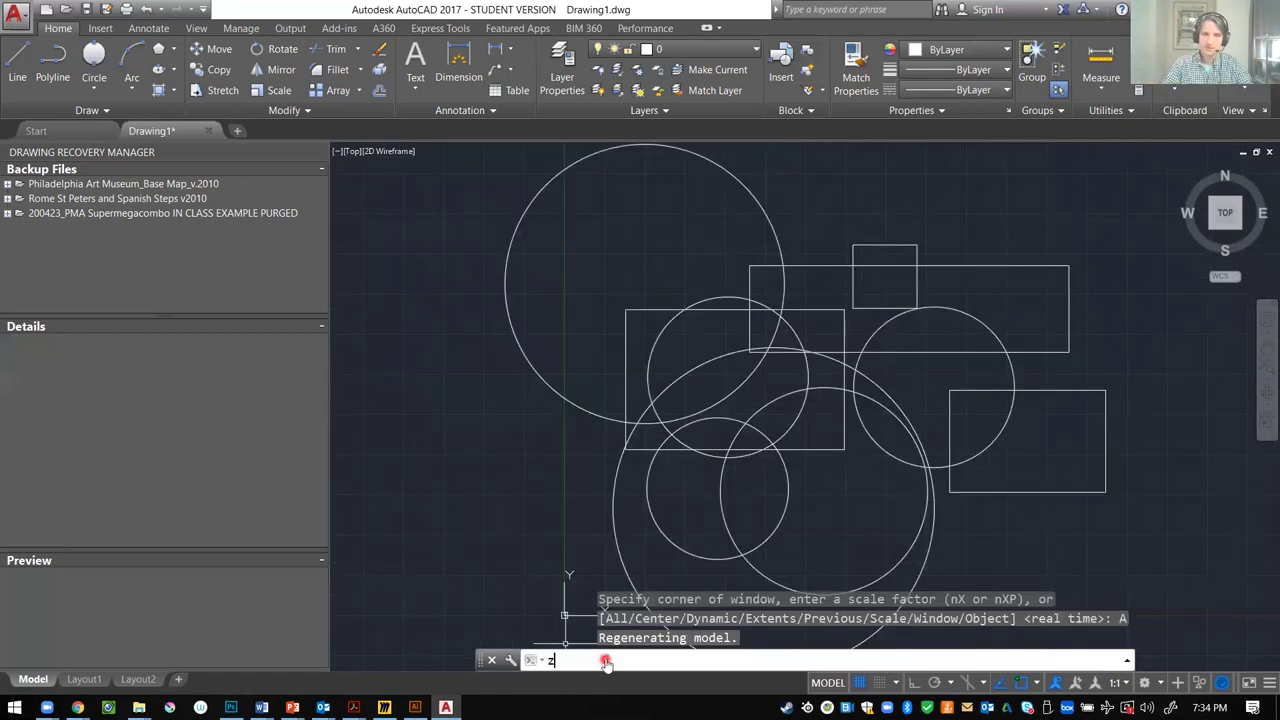
- Start ZOOM Dynamic, switch the view box to resizing, then cancel it
type("z")
key("Return")
left_click(690, 660)
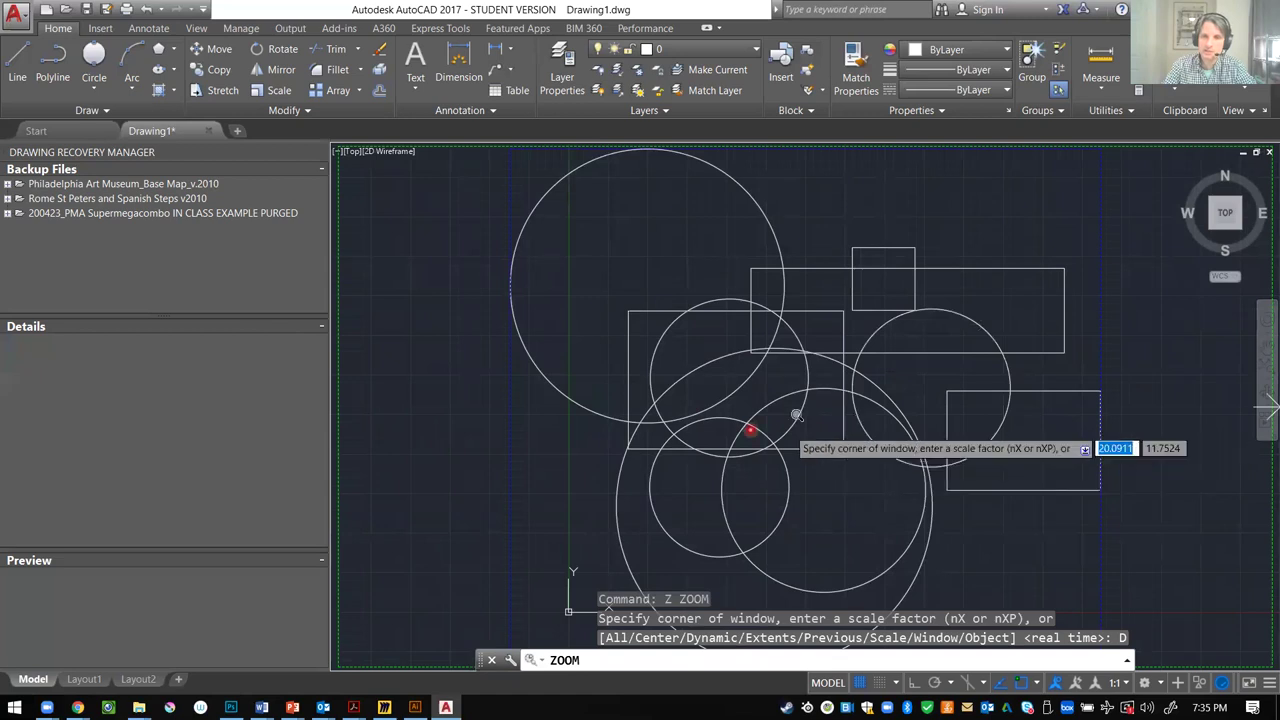
left_click(612, 421)
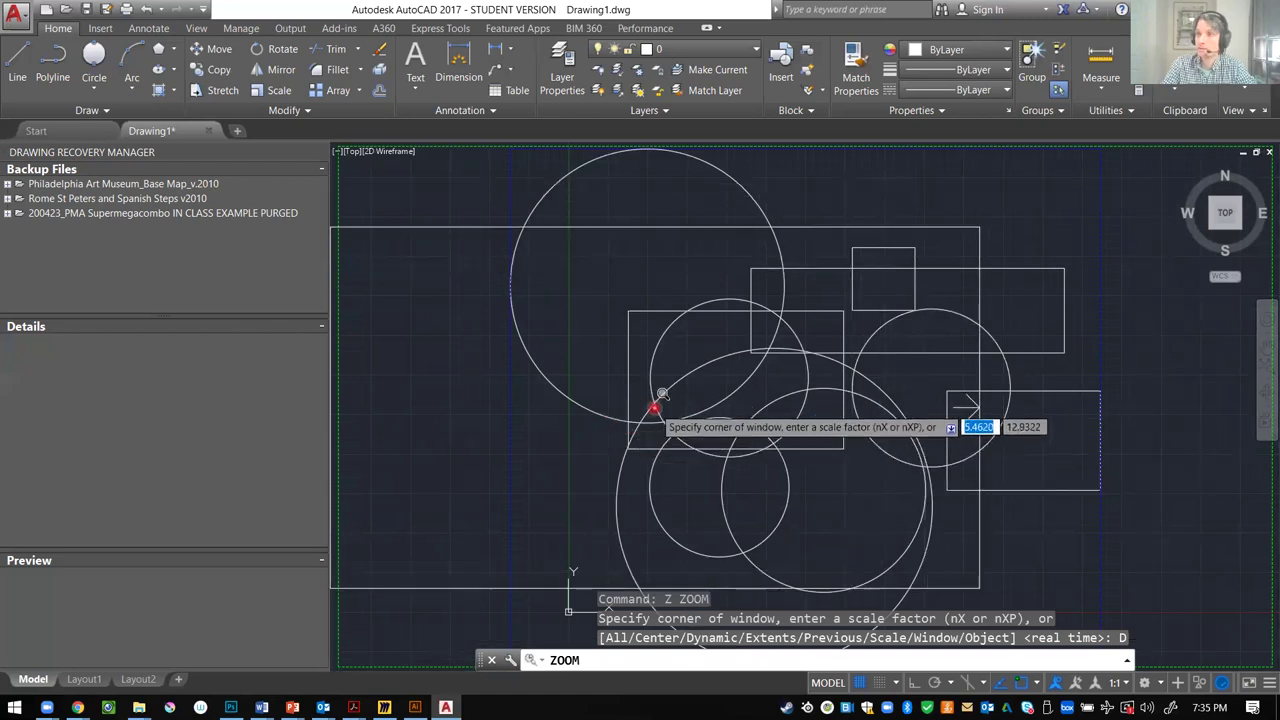
key("Escape")
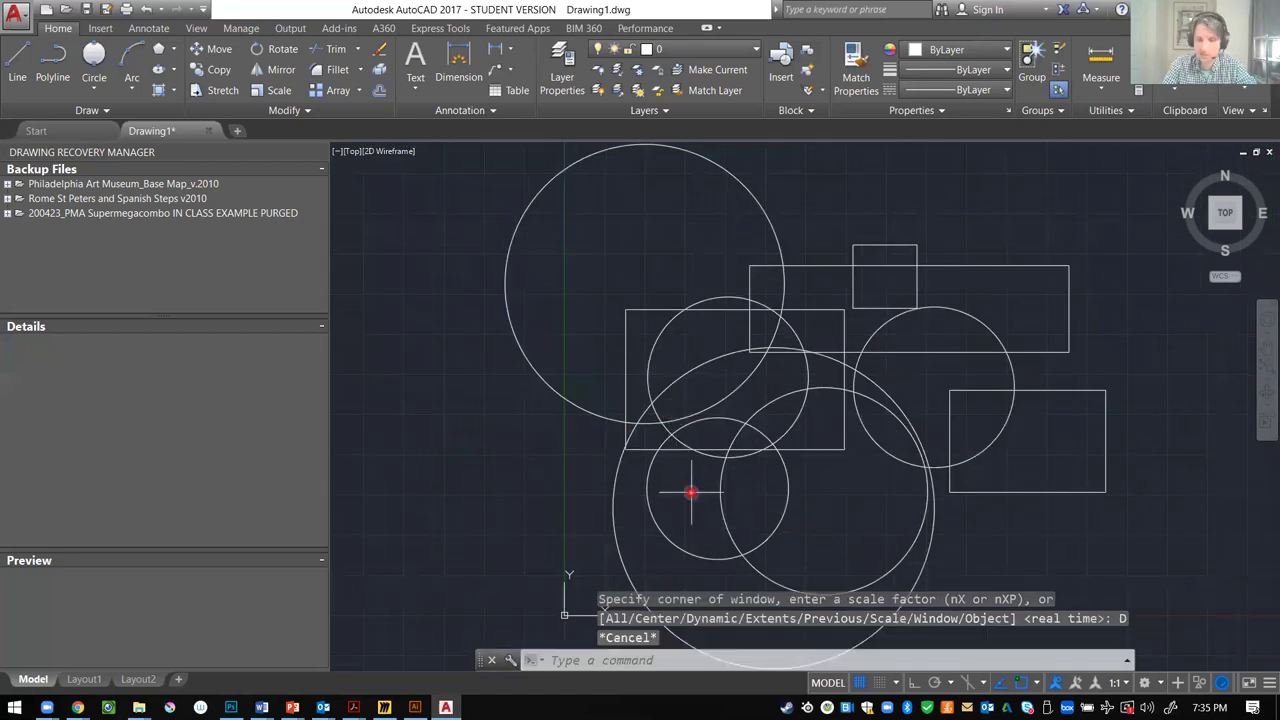
type("z")
key("Return")
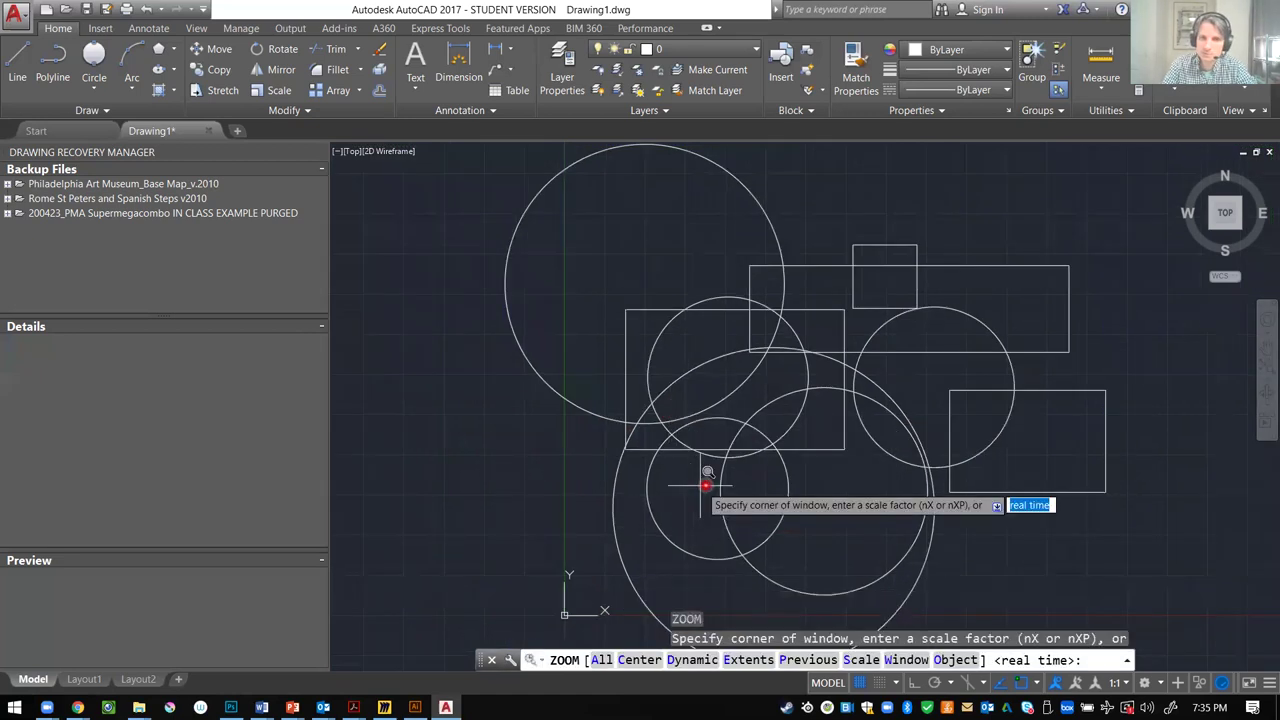
left_click(767, 660)
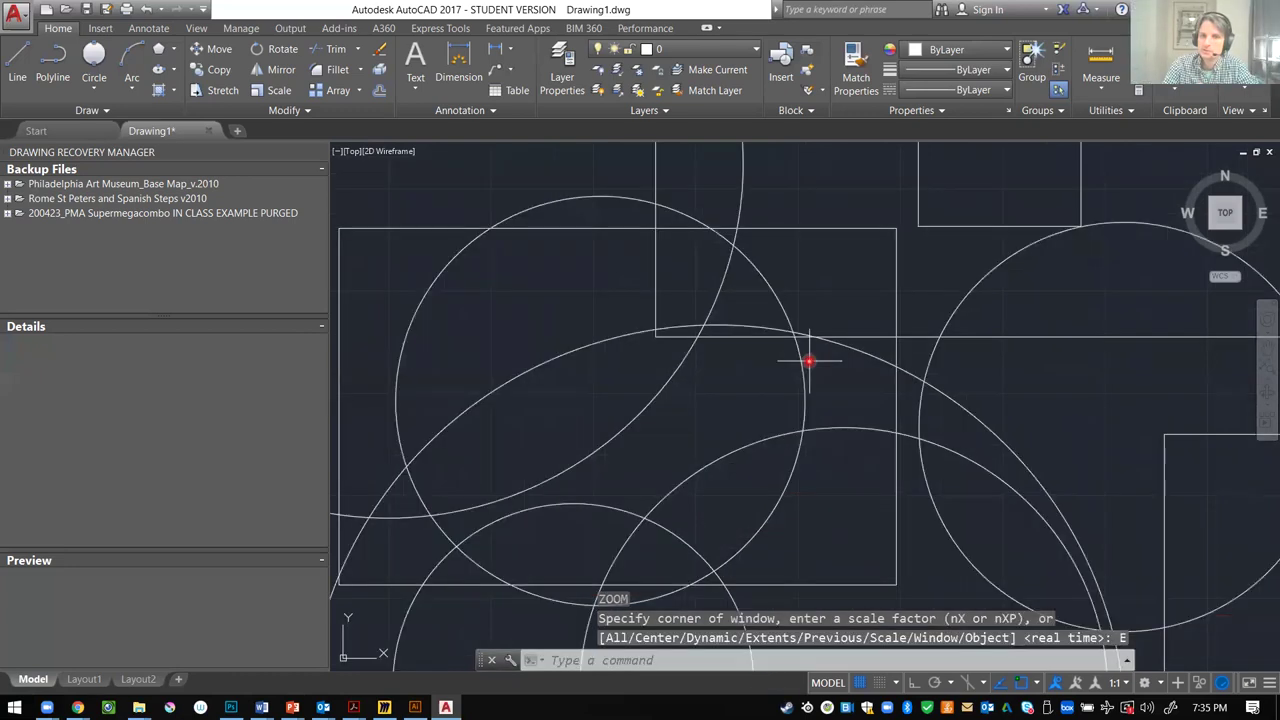
left_click_drag(871, 300, 686, 409)
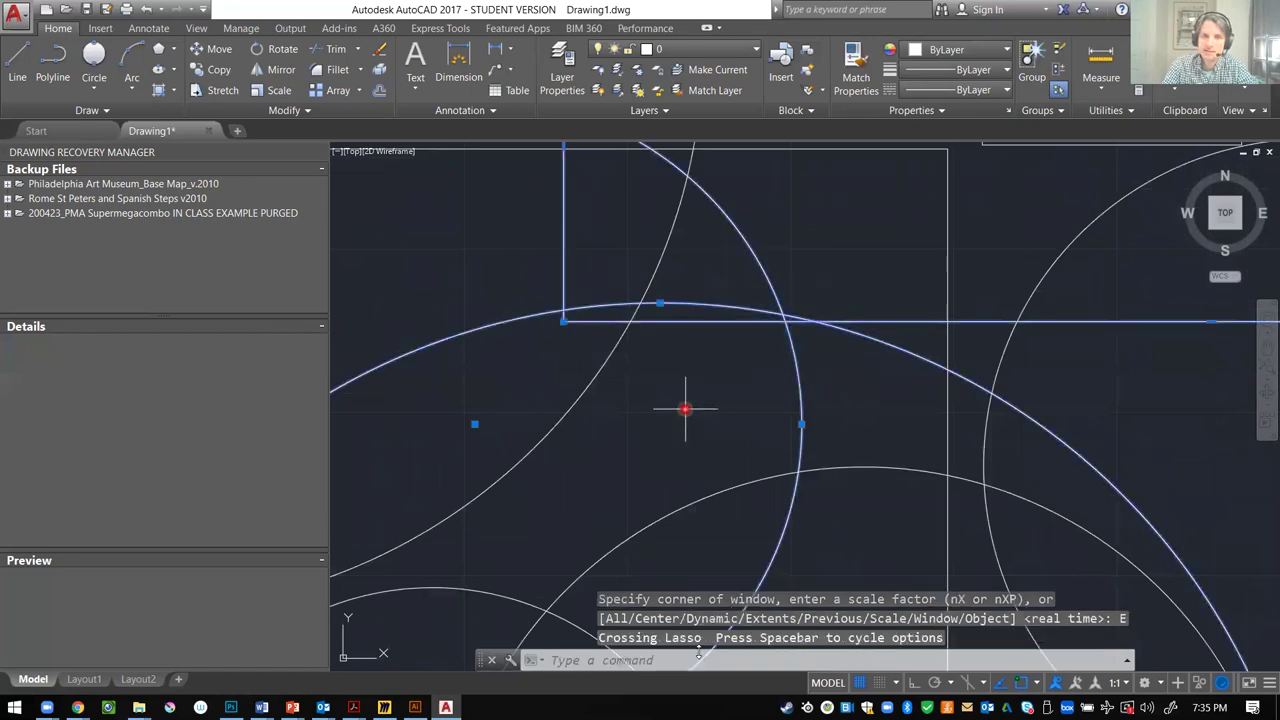
type("z")
key("Return")
type("e")
key("Return")
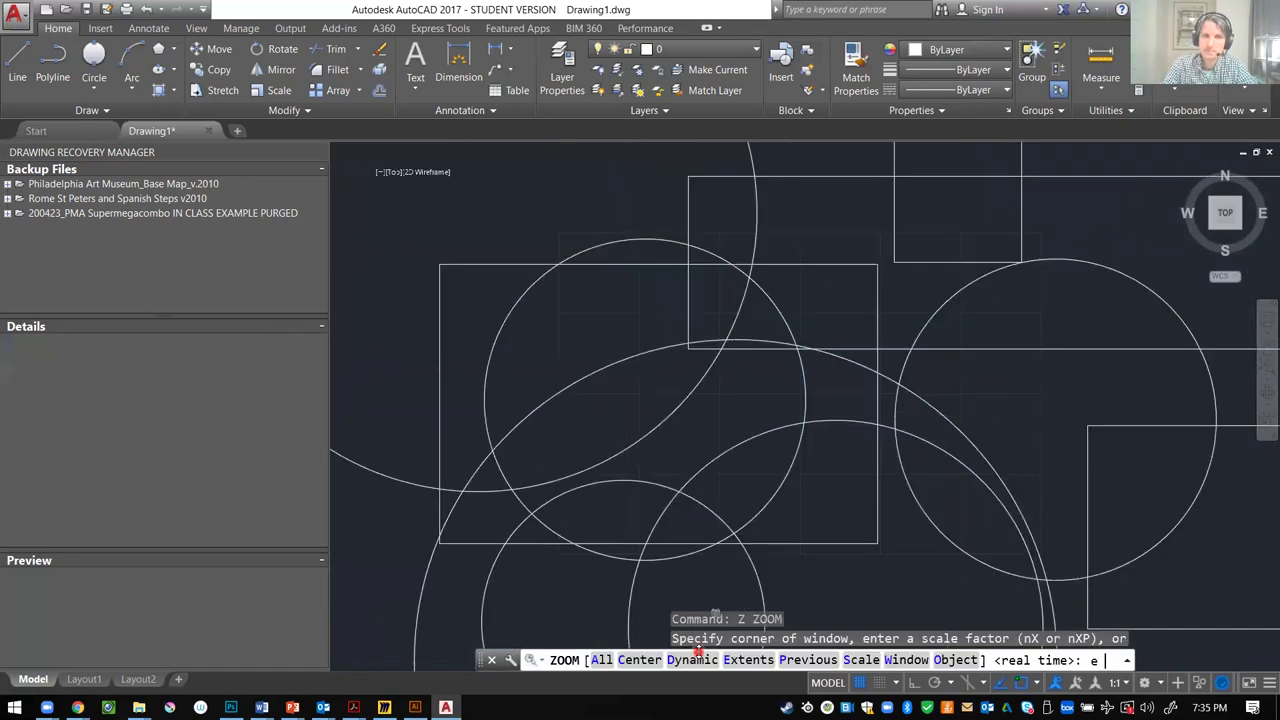
key("Escape")
key("Escape")
key("Escape")
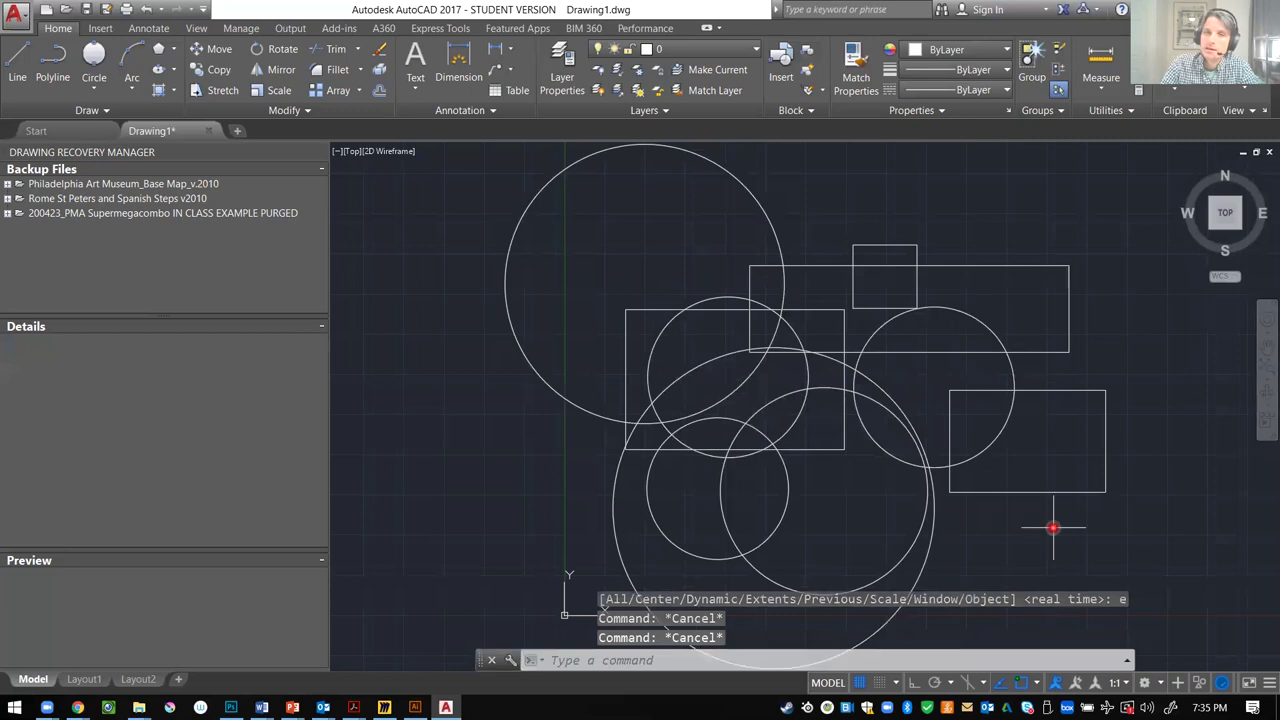
type("z")
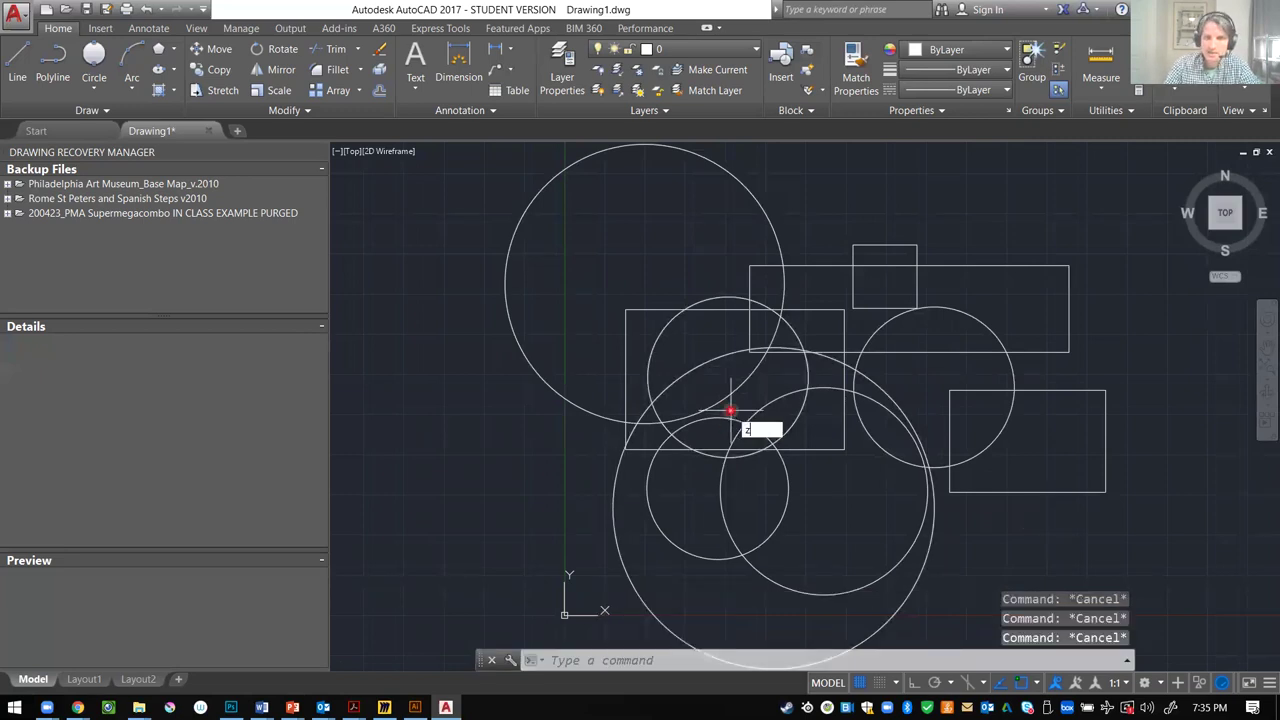
key("Return")
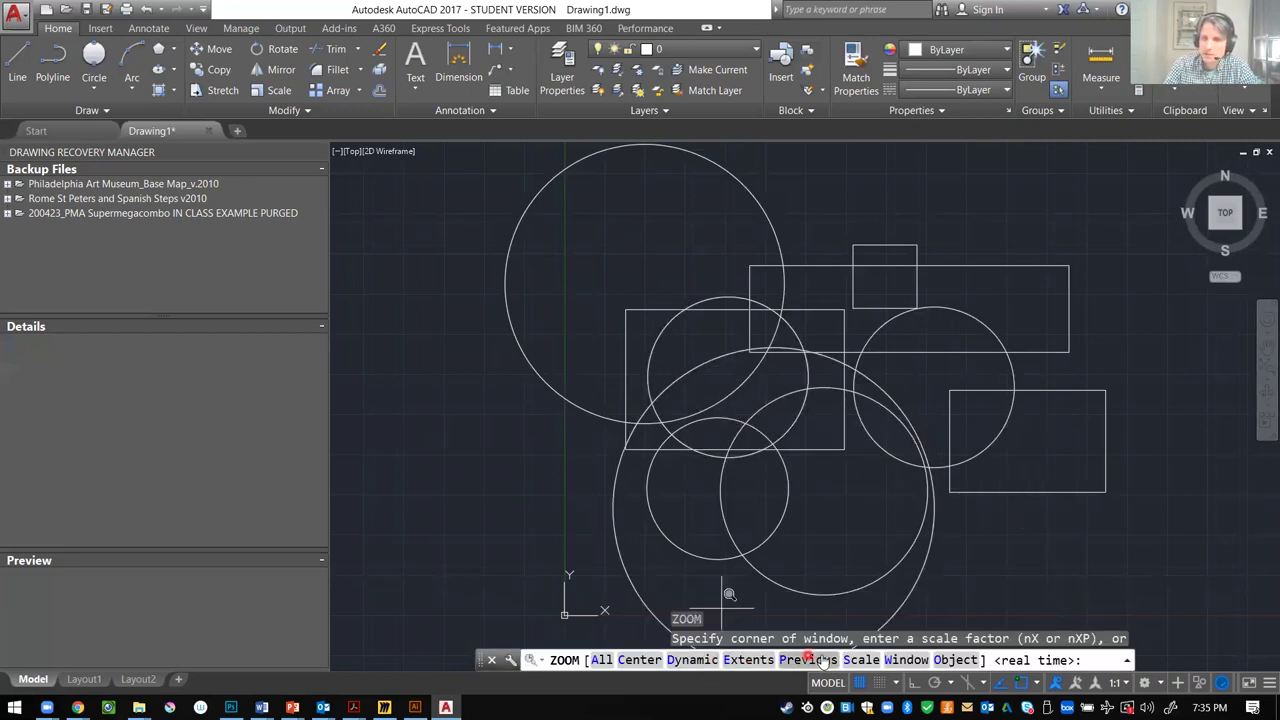
key("Escape")
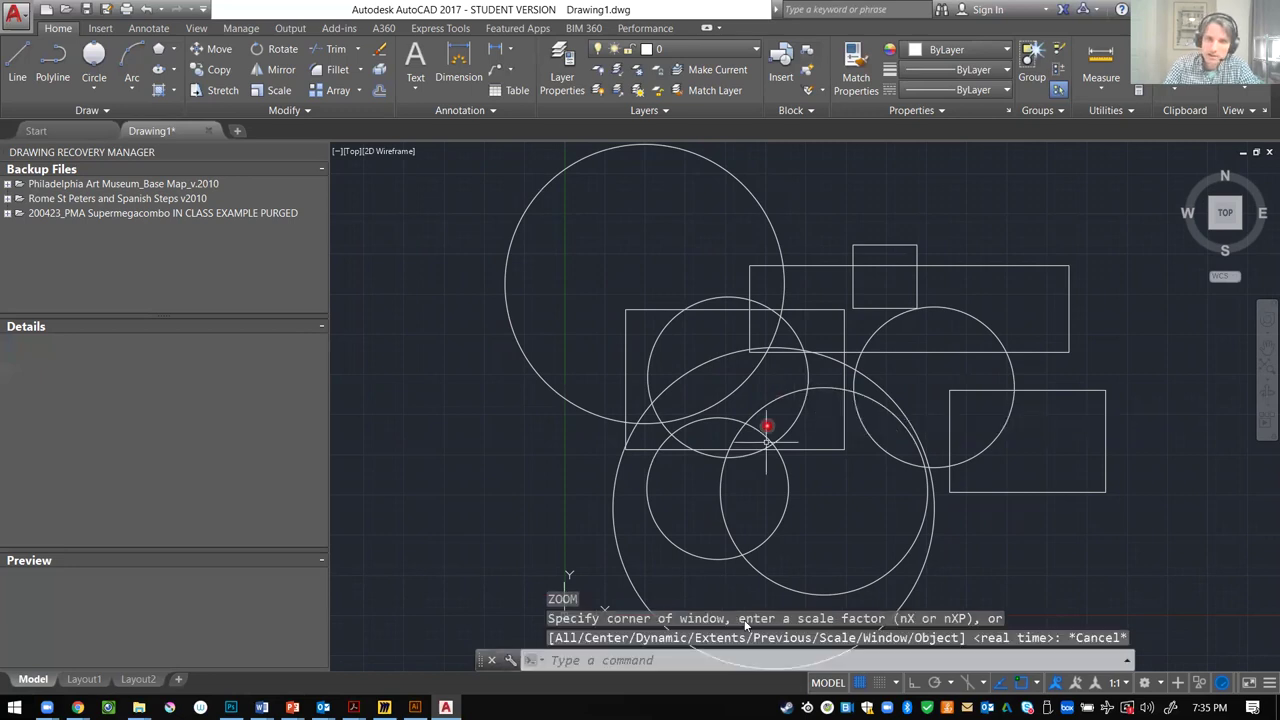
type("z")
key("Return")
left_click(591, 660)
left_click(655, 661)
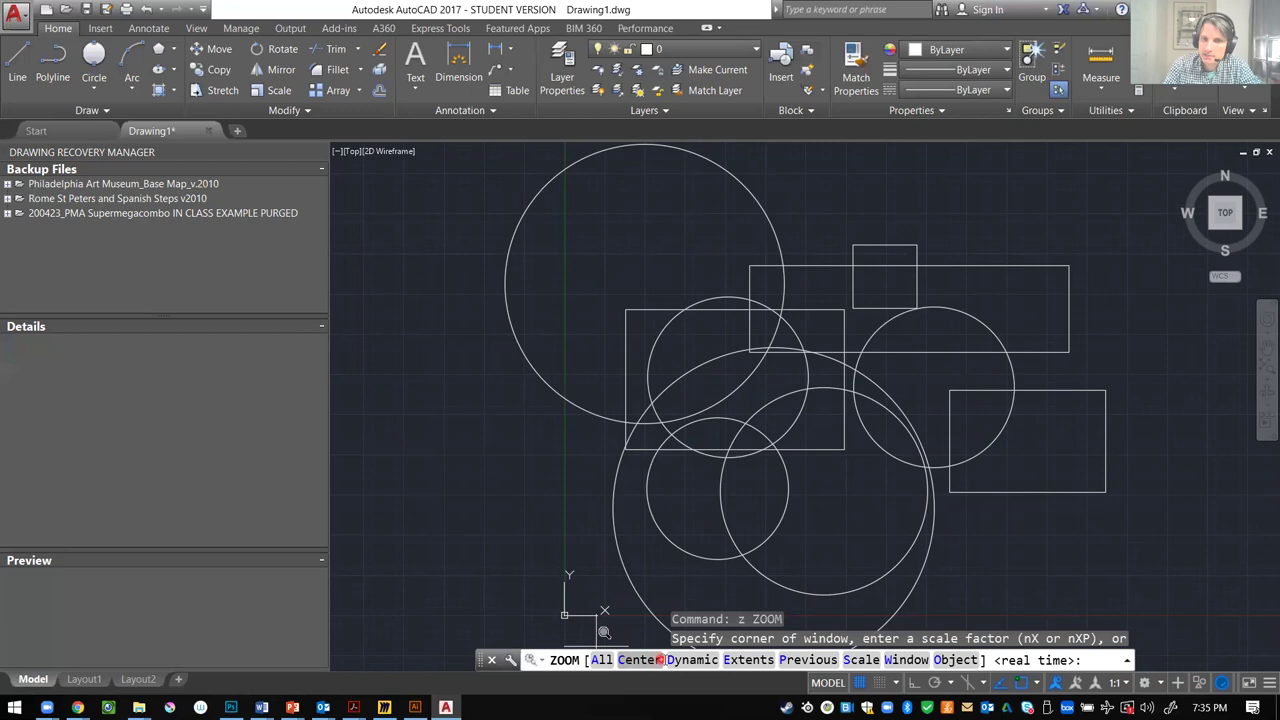
left_click(795, 661)
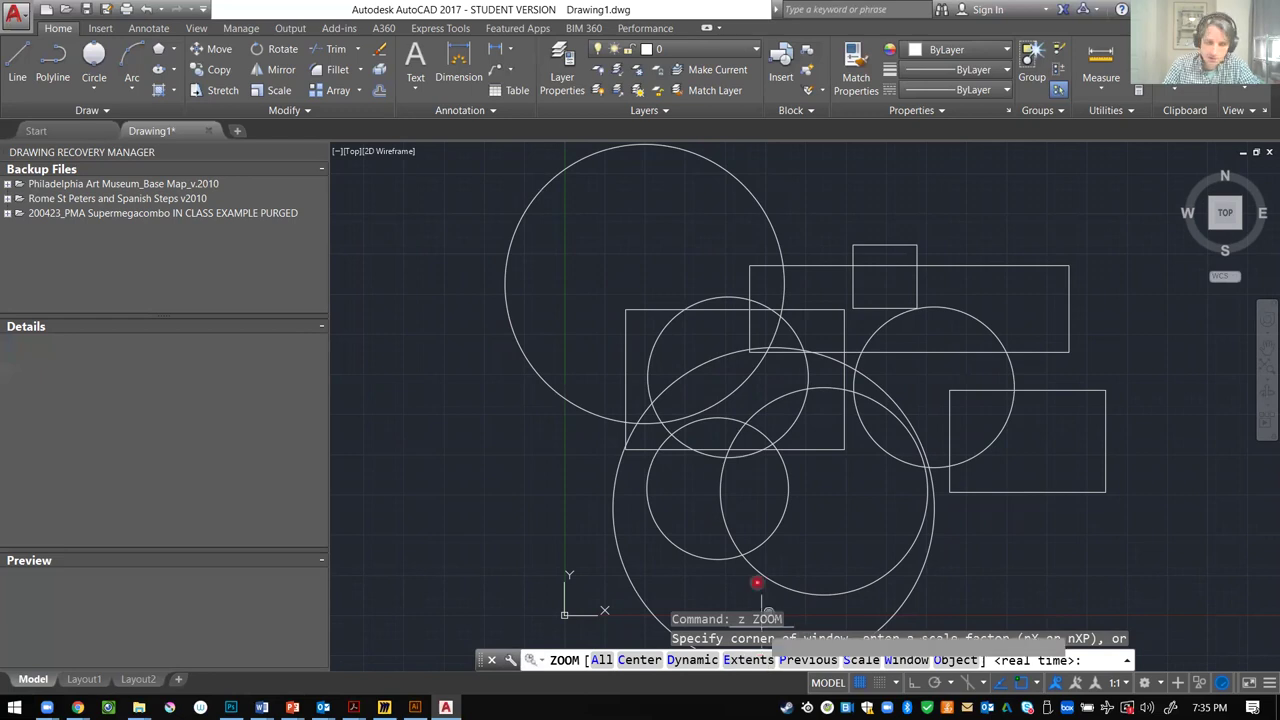
key("Escape")
key("Return")
type("e")
key("Return")
type("z")
key("Return")
type("a")
key("Return")
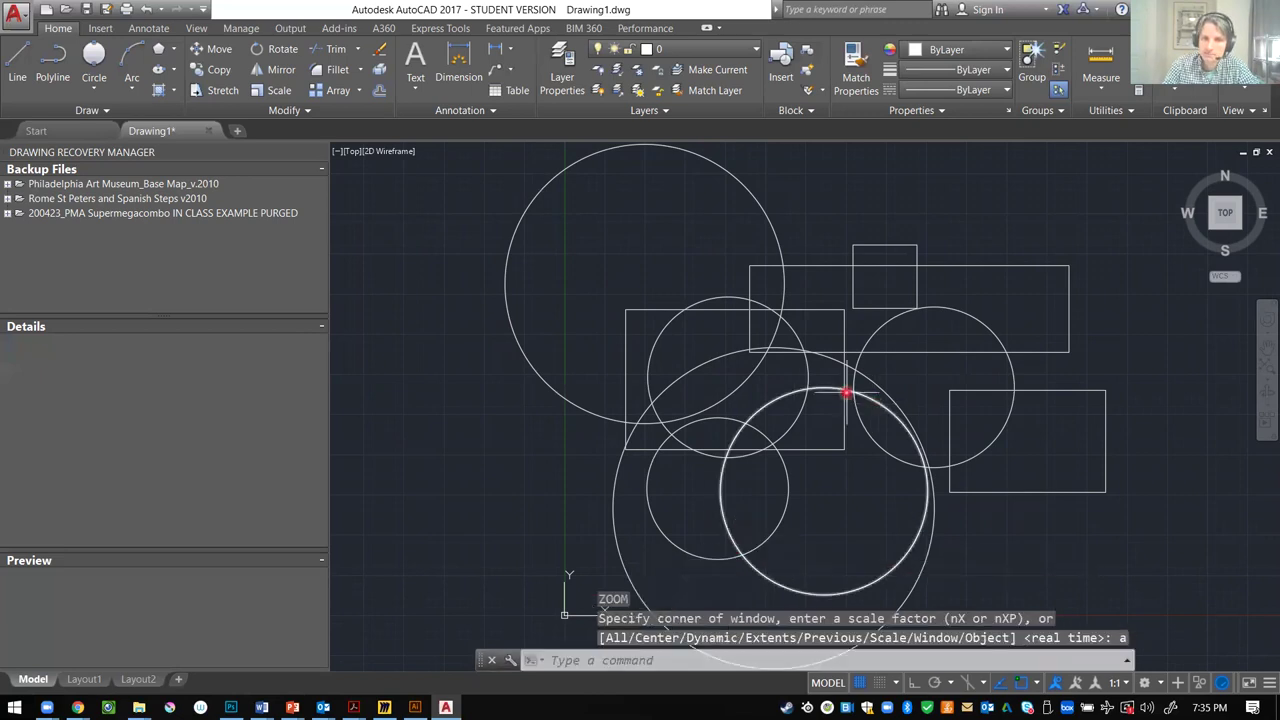
scroll(845, 392, "up", 5)
type("z")
key("Return")
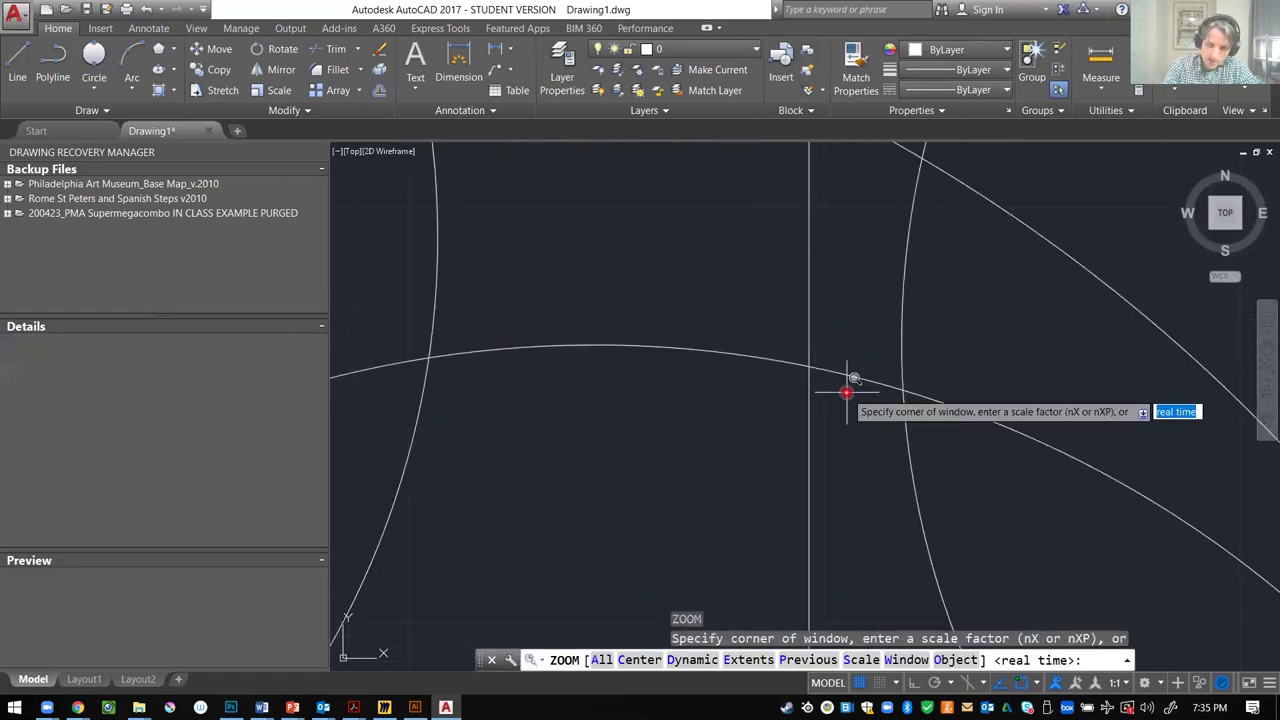
type("p")
key("Return")
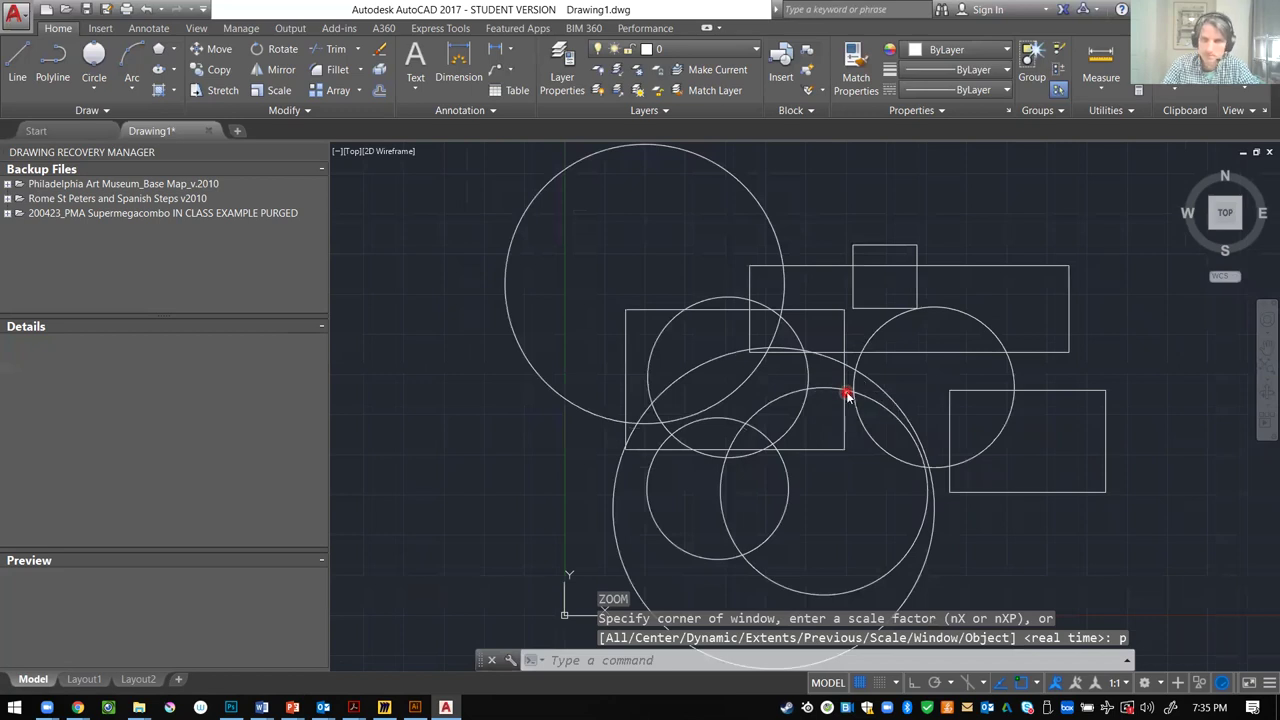
key("Return")
type("p")
key("Return")
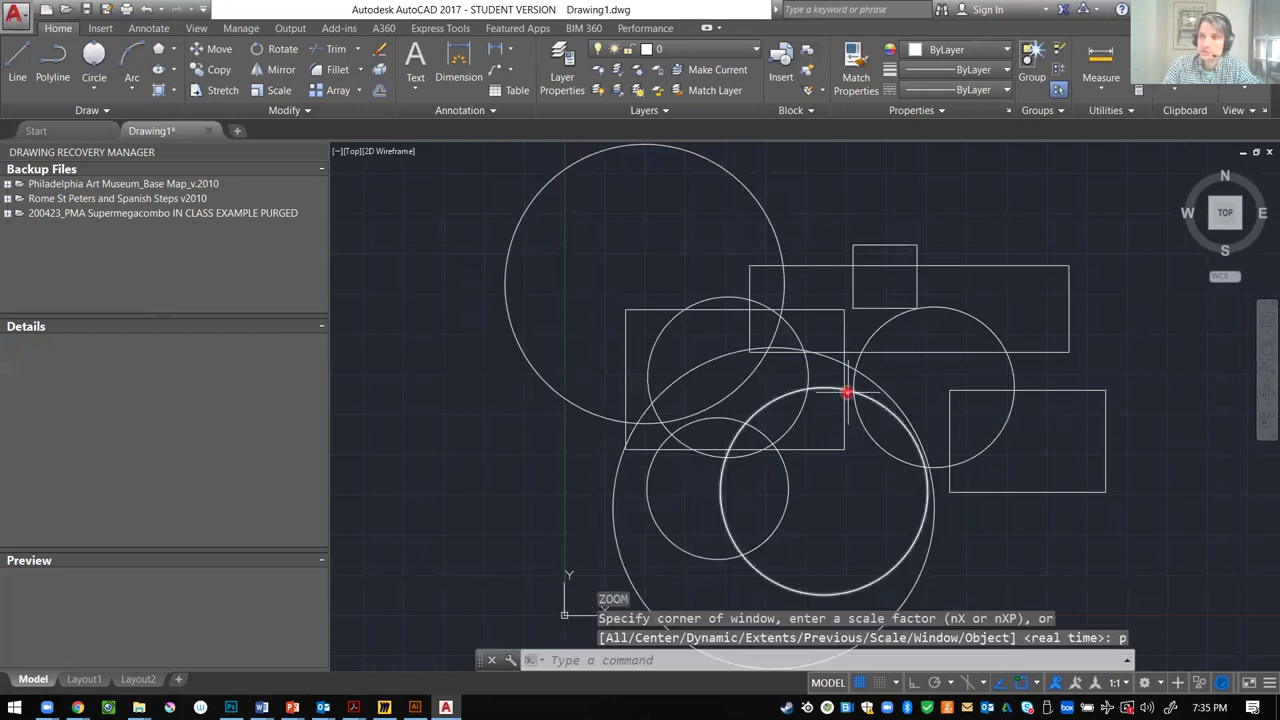
- Zoom in and out and pan the drawing up and to the right
scroll(848, 415, "up", 3)
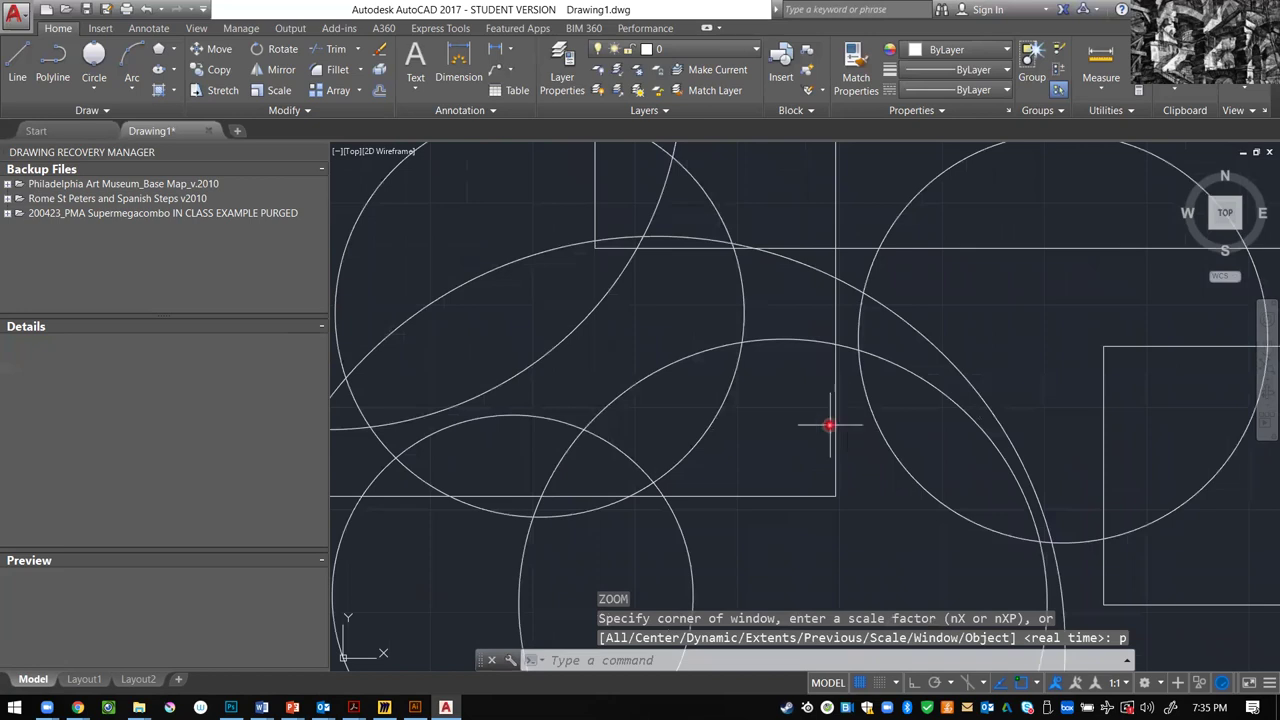
scroll(830, 425, "down", 4)
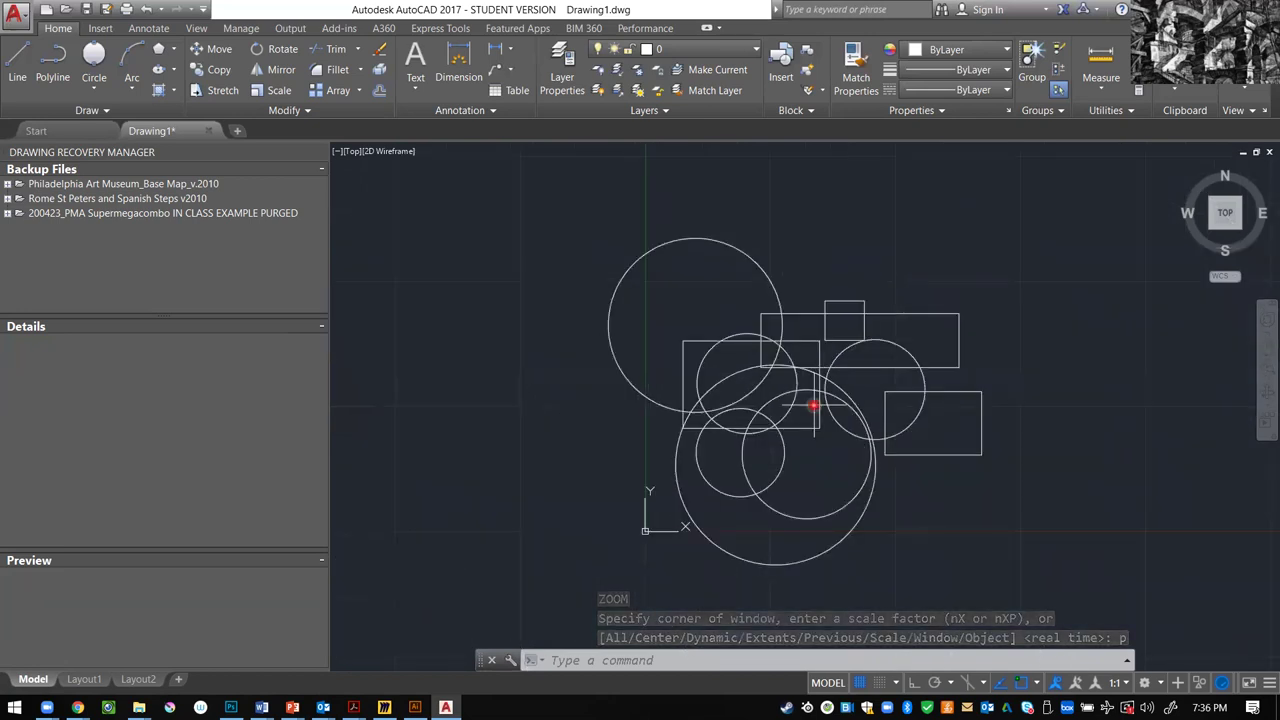
scroll(770, 400, "down", 3)
scroll(769, 401, "up", 6)
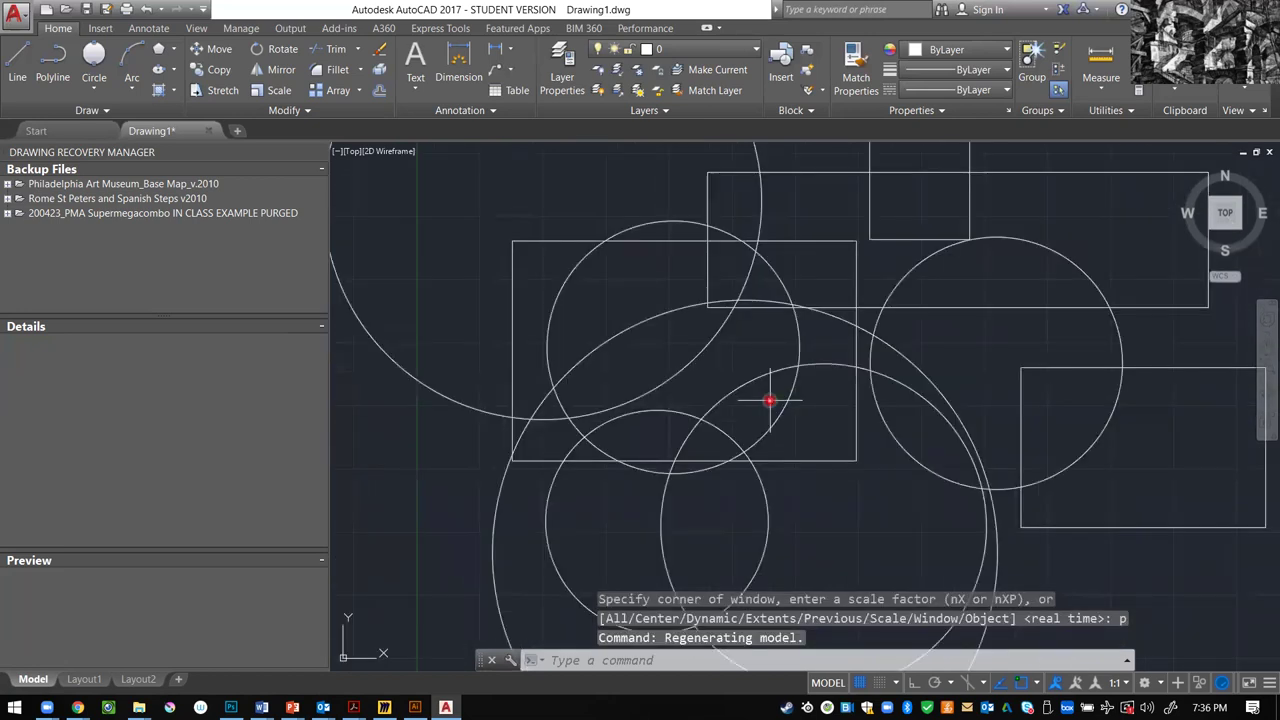
scroll(769, 401, "up", 6)
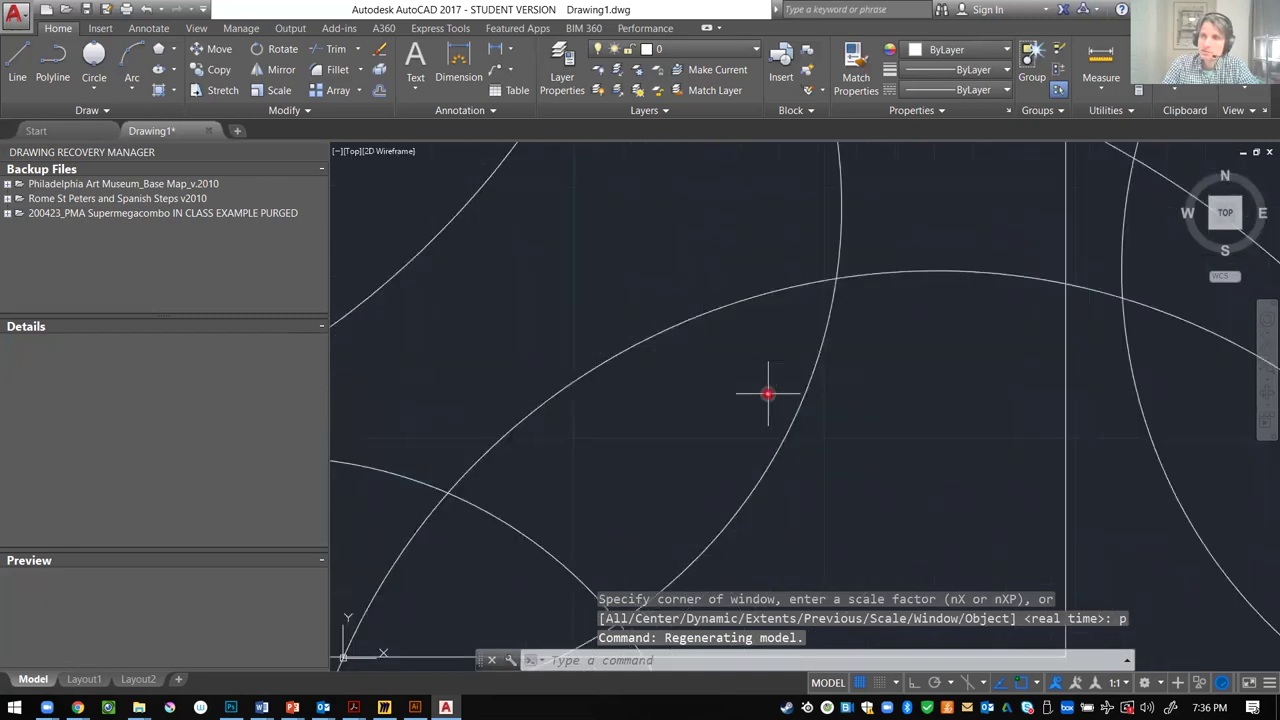
scroll(768, 394, "down", 5)
scroll(765, 395, "up", 2)
mouse_move(764, 395)
middle_mouse_down()
mouse_move(677, 463)
mouse_move(566, 614)
mouse_move(869, 509)
mouse_move(821, 338)
middle_mouse_up()
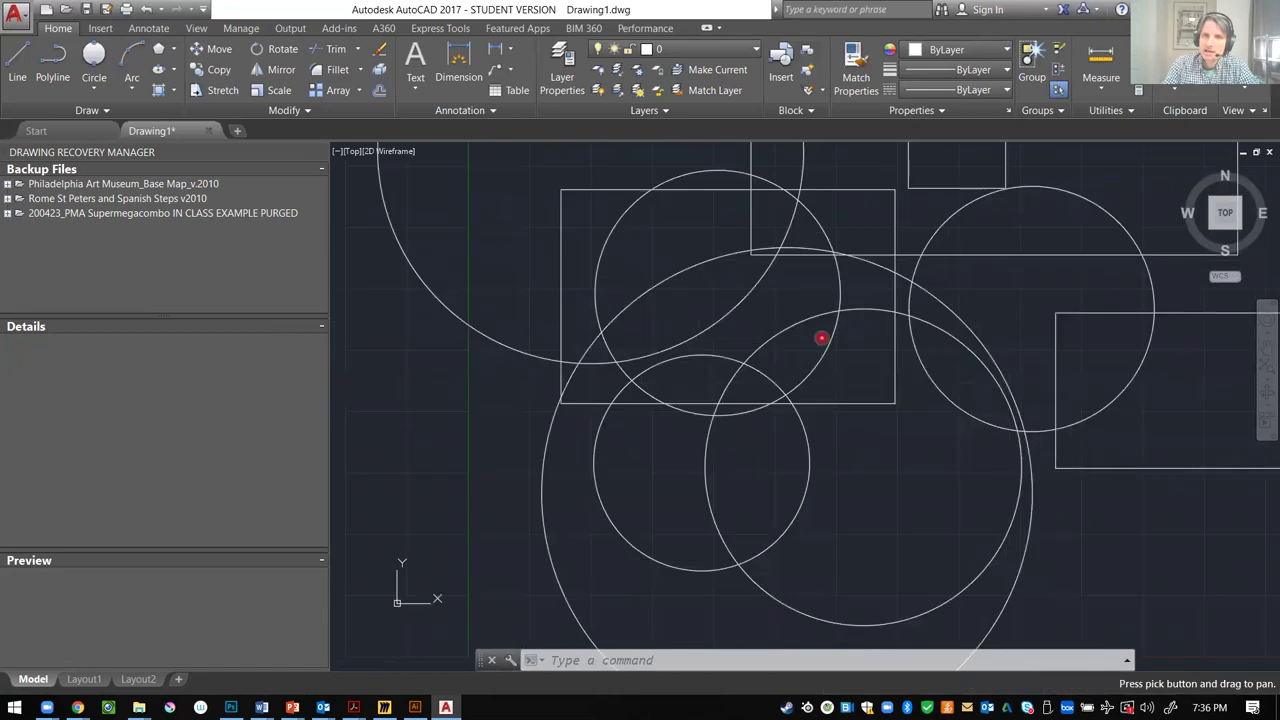
scroll(651, 362, "down", 4)
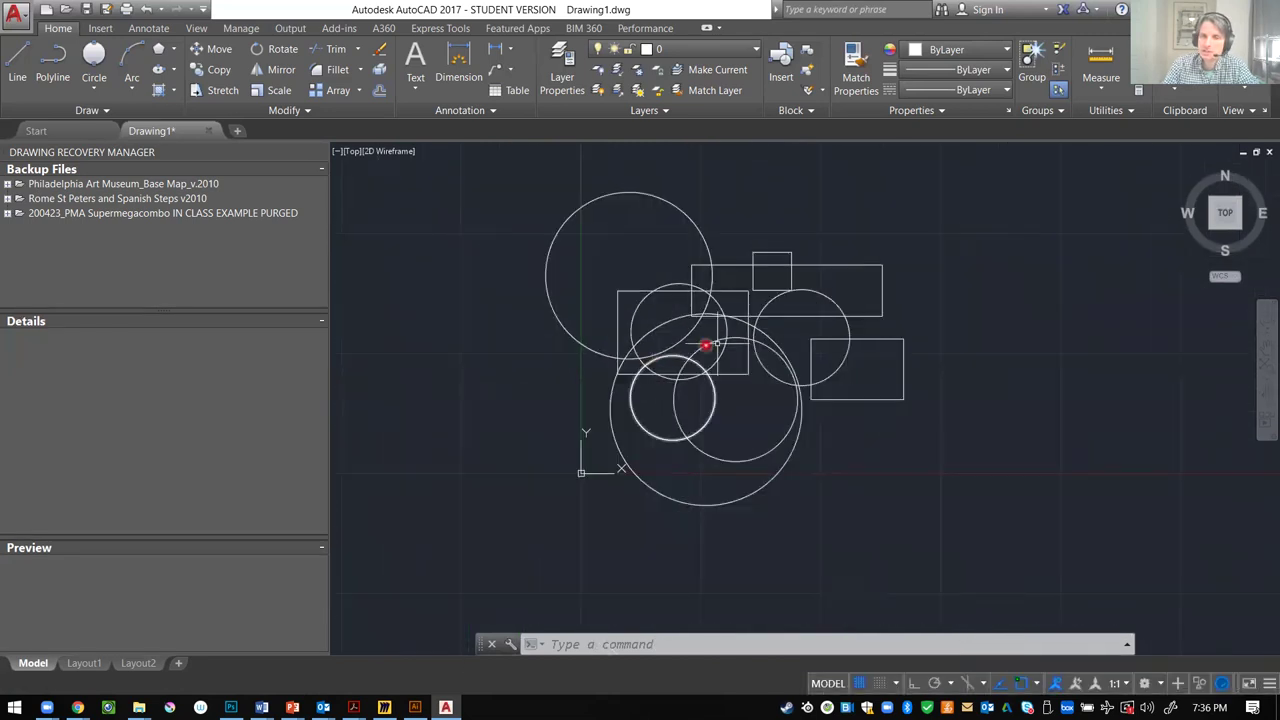
scroll(706, 345, "up", 2)
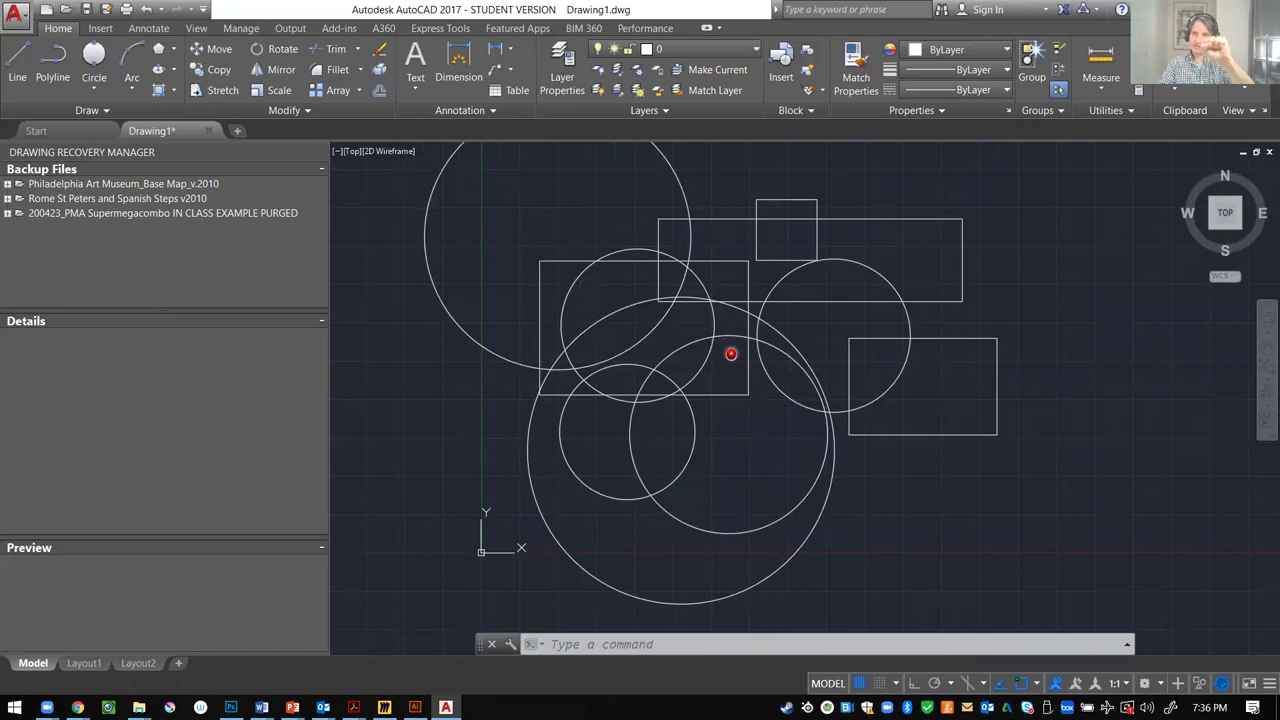
mouse_move(730, 354)
middle_mouse_down()
mouse_move(451, 554)
mouse_move(603, 520)
mouse_move(1094, 354)
mouse_move(866, 228)
mouse_move(831, 312)
middle_mouse_up()
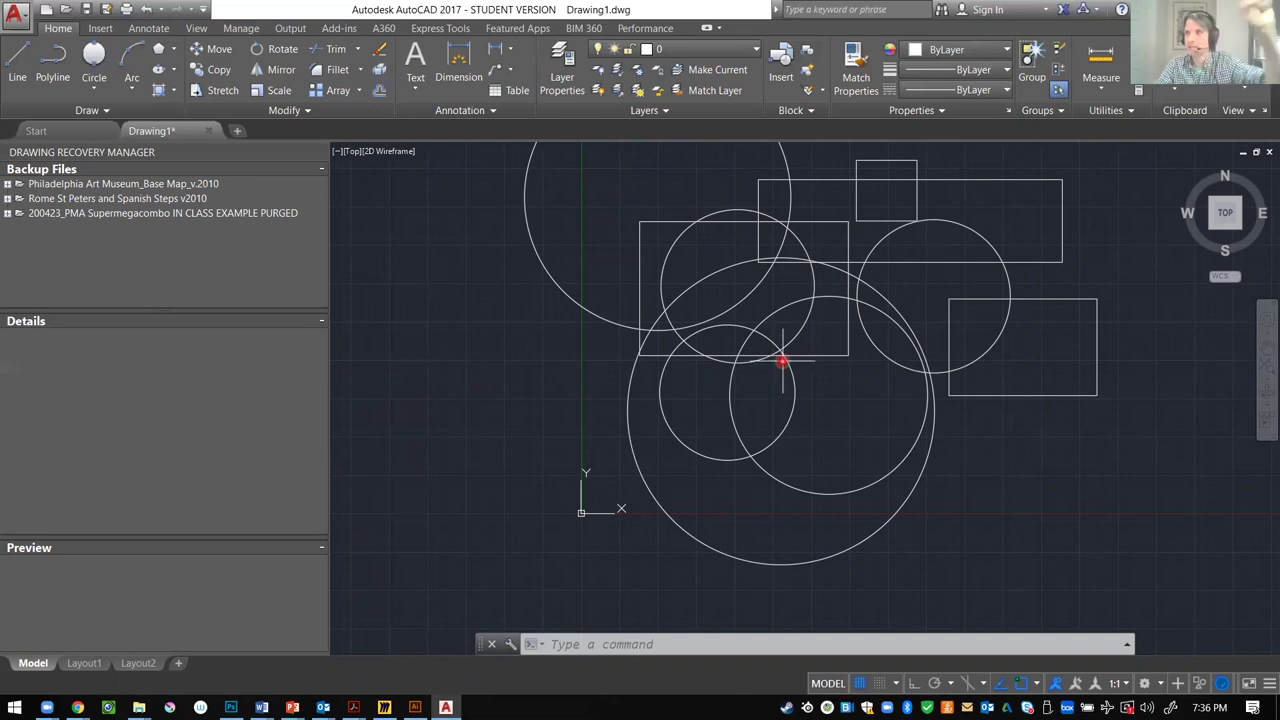
- Pan and zoom further until the right-hand rectangle shows and the cluster sits centred
scroll(477, 409, "up", 2)
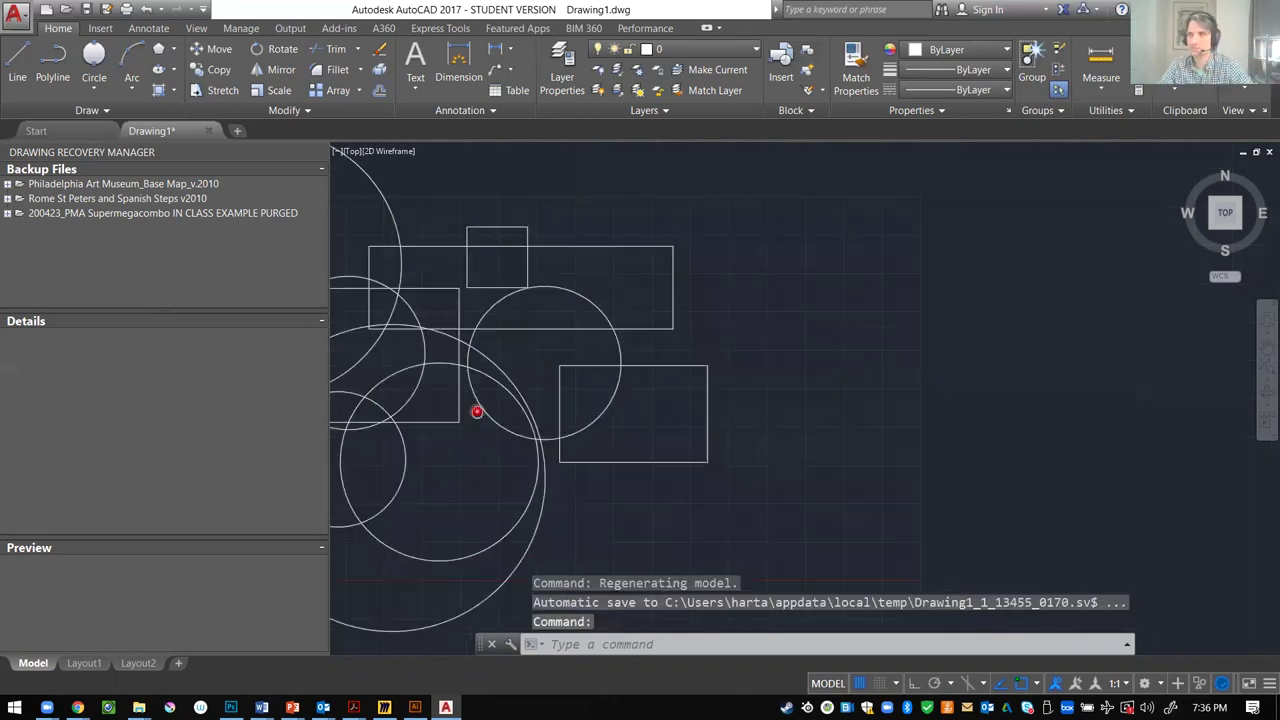
scroll(637, 357, "up", 5)
scroll(623, 369, "up", 2)
scroll(623, 369, "down", 2)
middle_click_drag(623, 369, 949, 320)
middle_click_drag(515, 346, 783, 323)
middle_click_drag(954, 306, 980, 277)
scroll(994, 297, "down", 6)
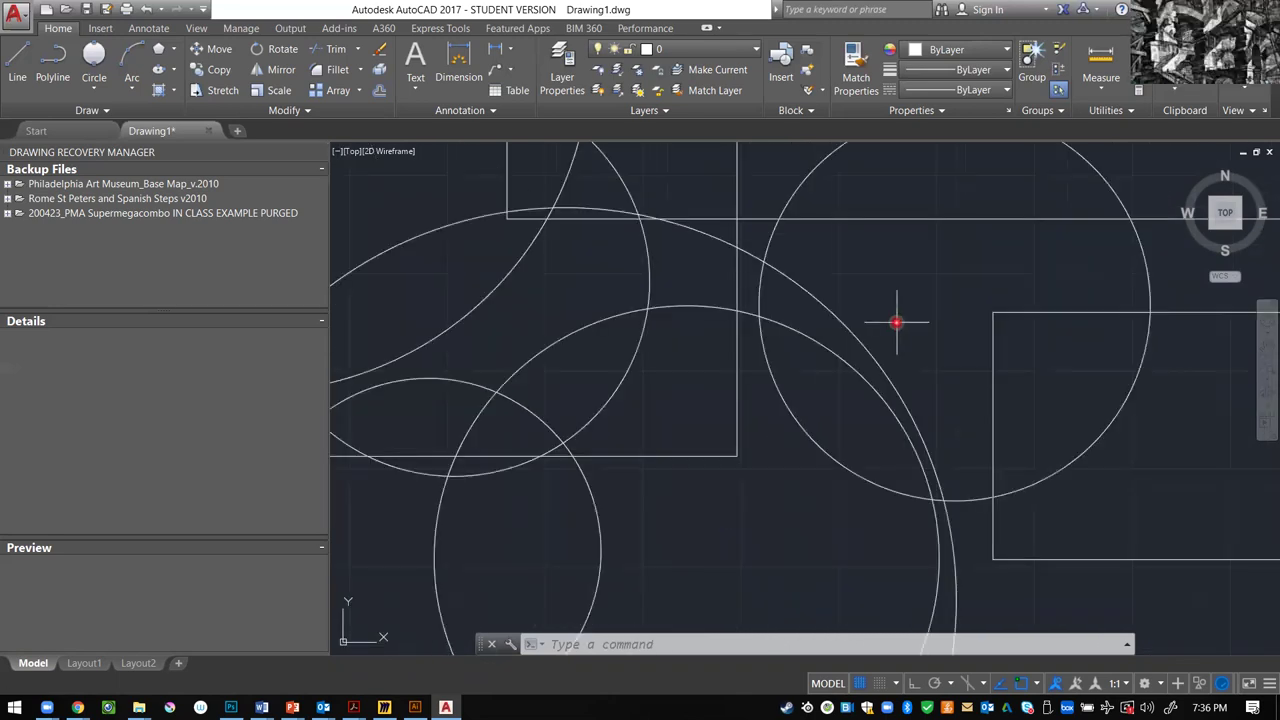
scroll(749, 429, "down", 5)
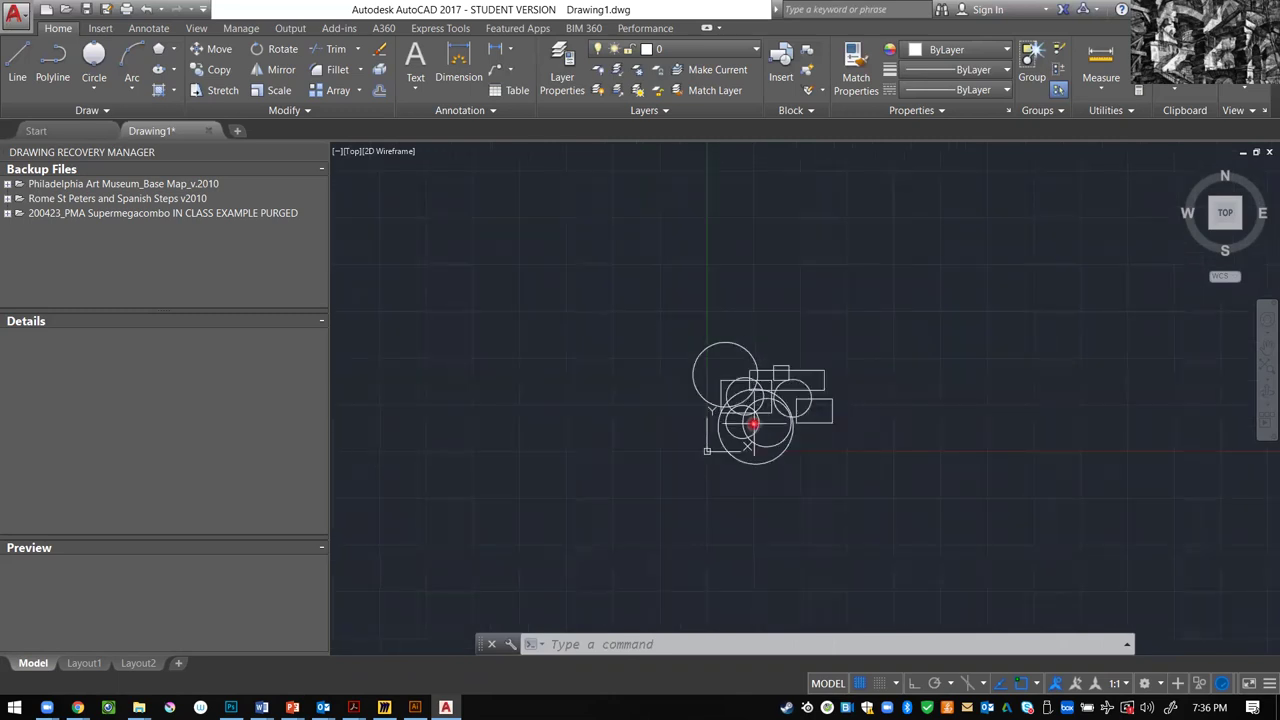
scroll(760, 405, "up", 4)
middle_click_drag(695, 420, 710, 399)
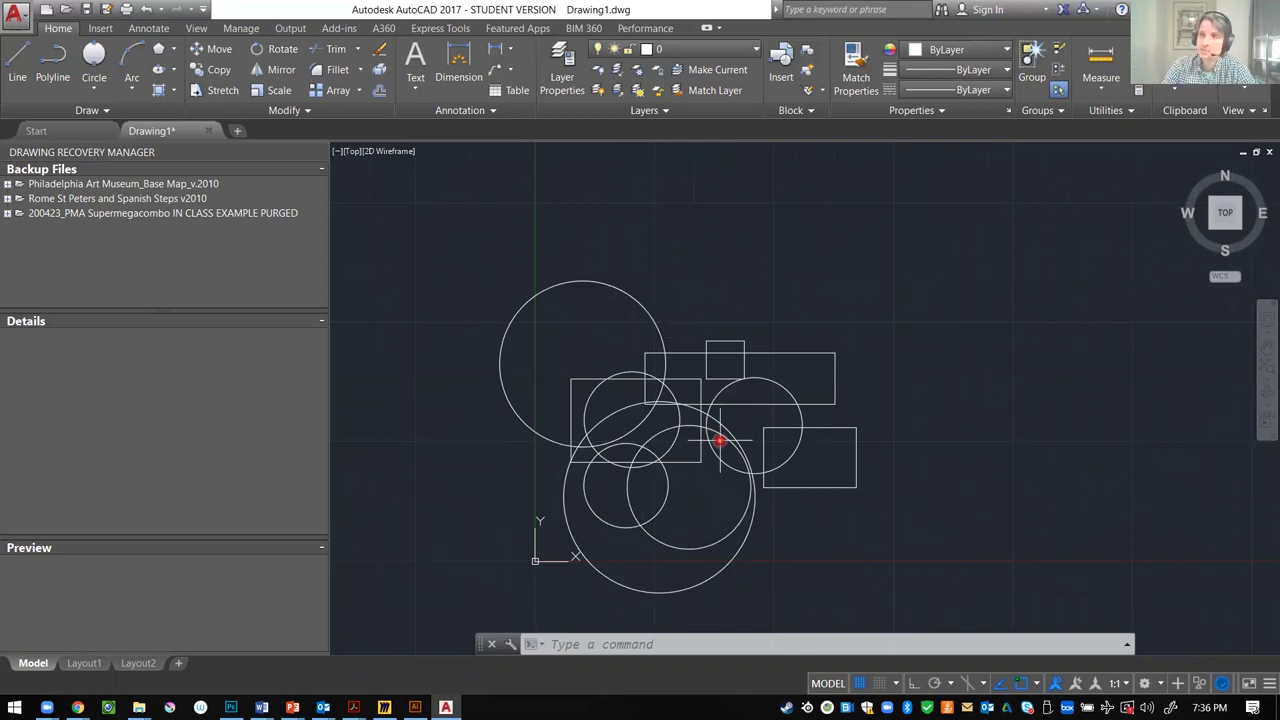
mouse_move(673, 447)
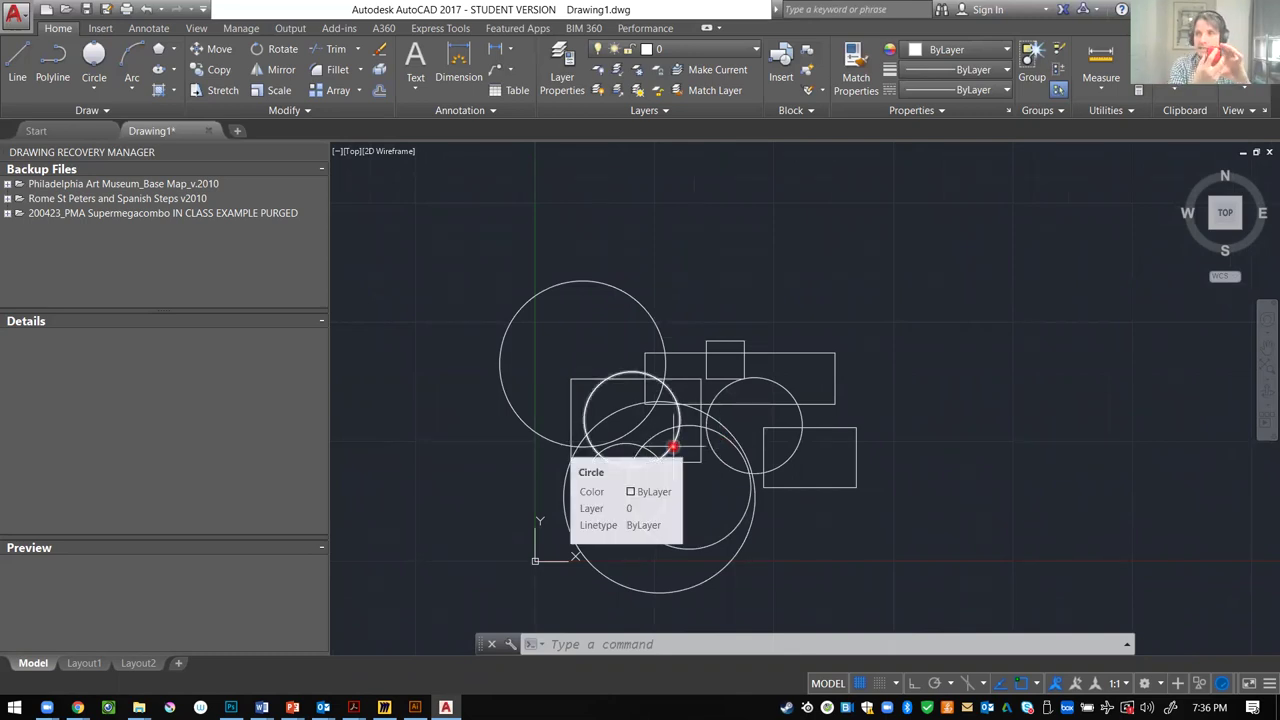
scroll(673, 447, "down", 10)
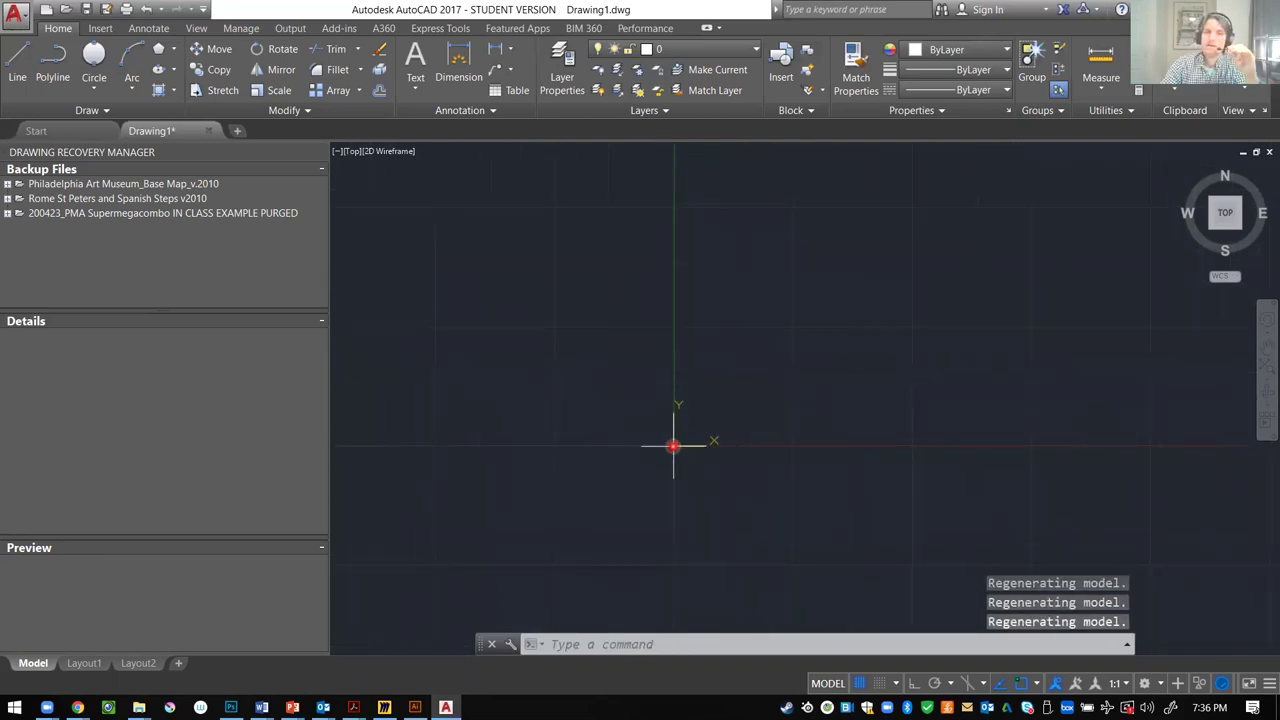
- Zoom far out until the circles and rectangles vanish, leaving only the empty grid
scroll(606, 409, "down", 5)
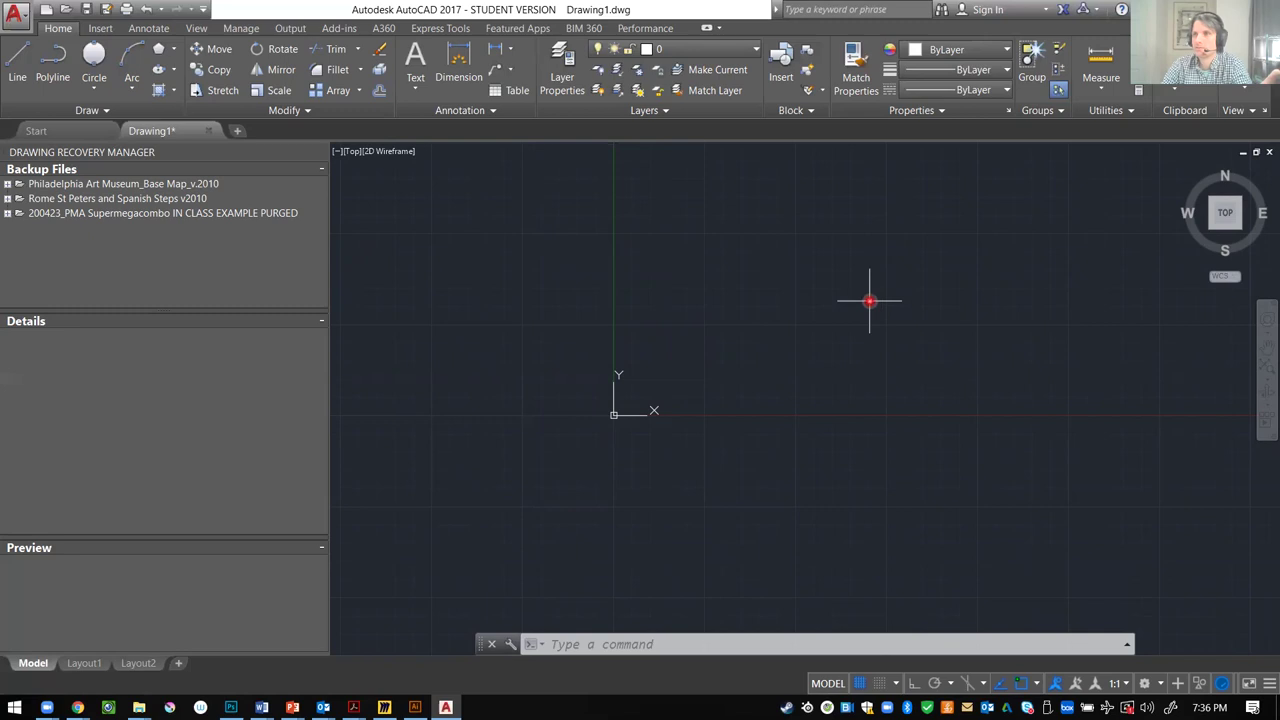
scroll(950, 285, "up", 2)
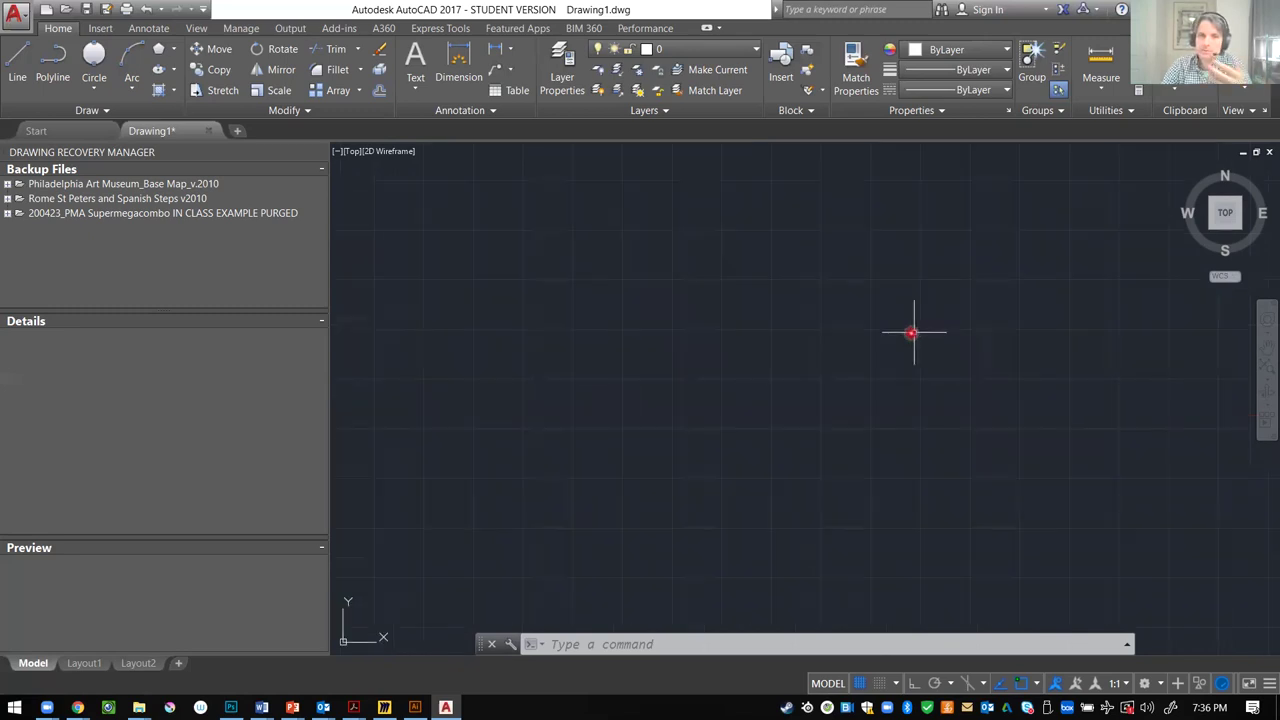
scroll(865, 361, "up", 1)
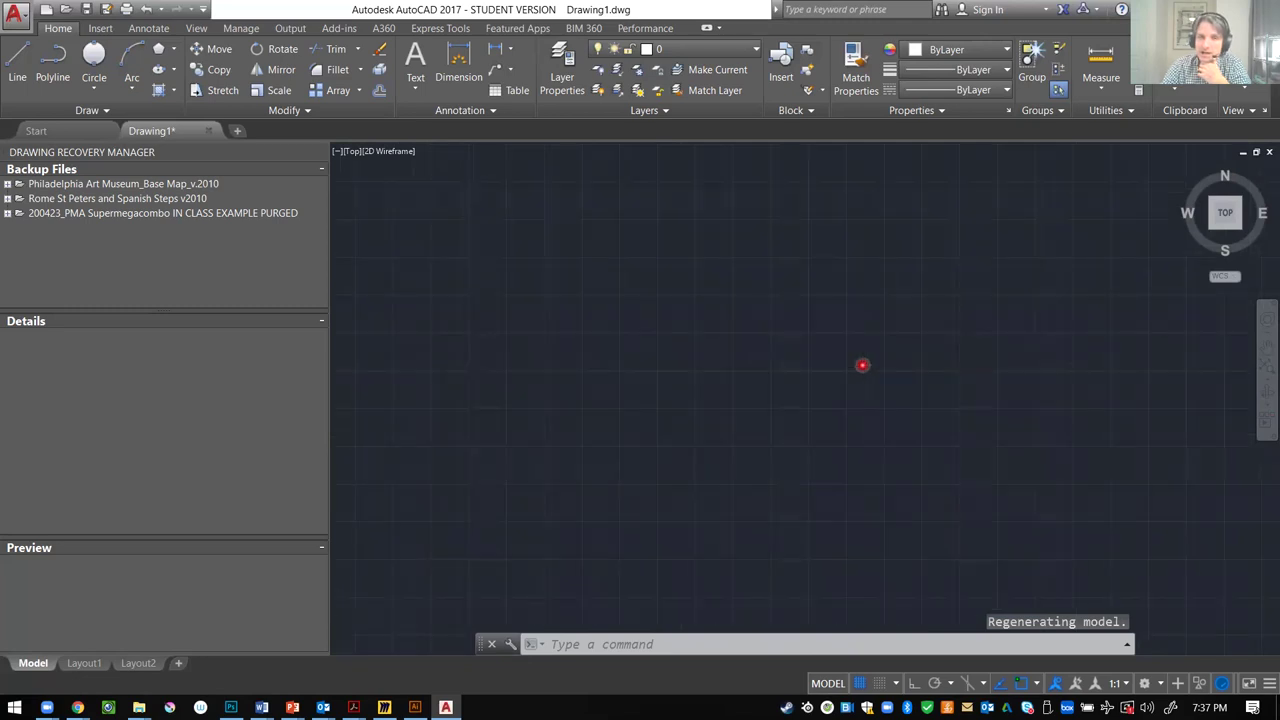
scroll(865, 361, "up", 1)
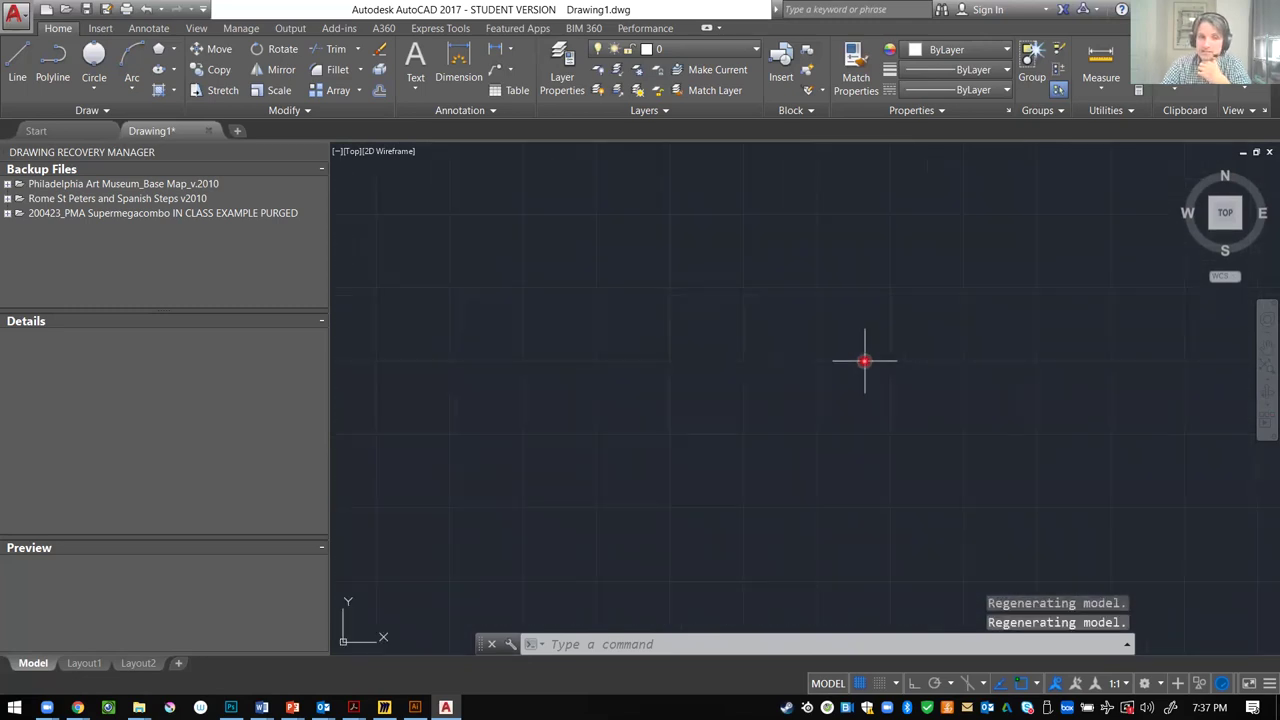
scroll(865, 361, "down", 3)
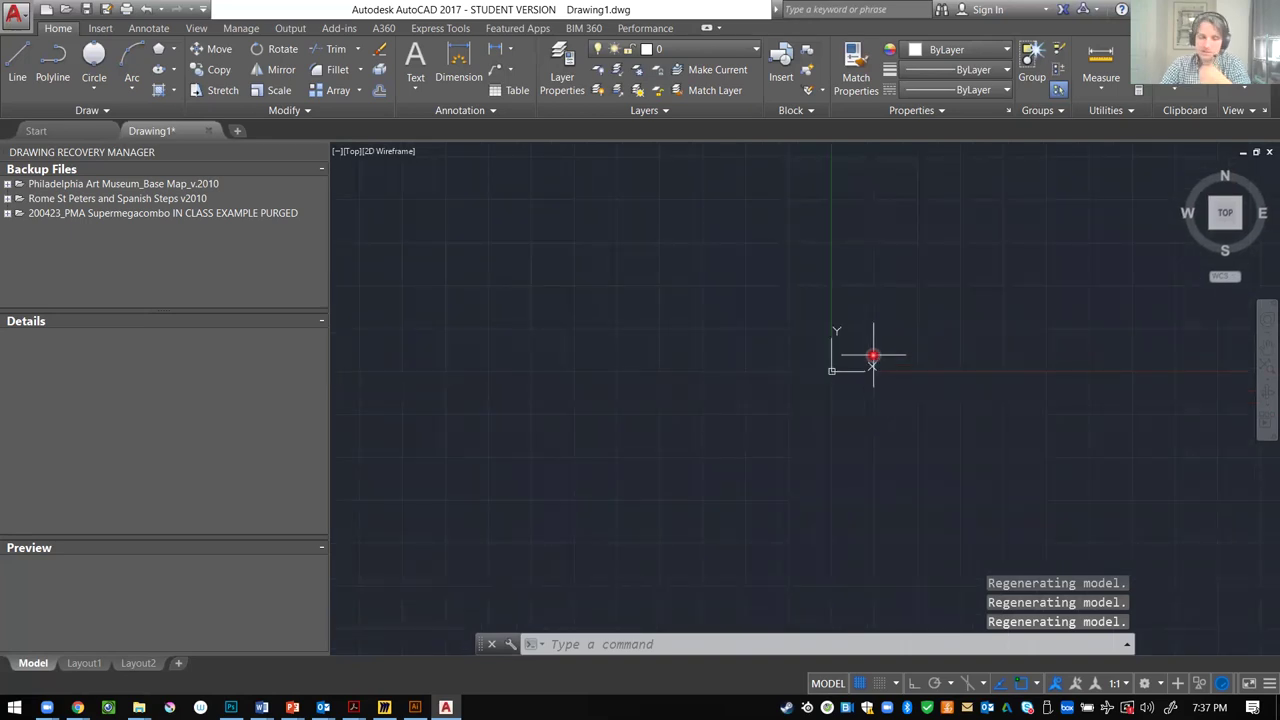
- Run ZOOM All (Z, A) to bring every circle and rectangle back into view
type("z")
key("Return")
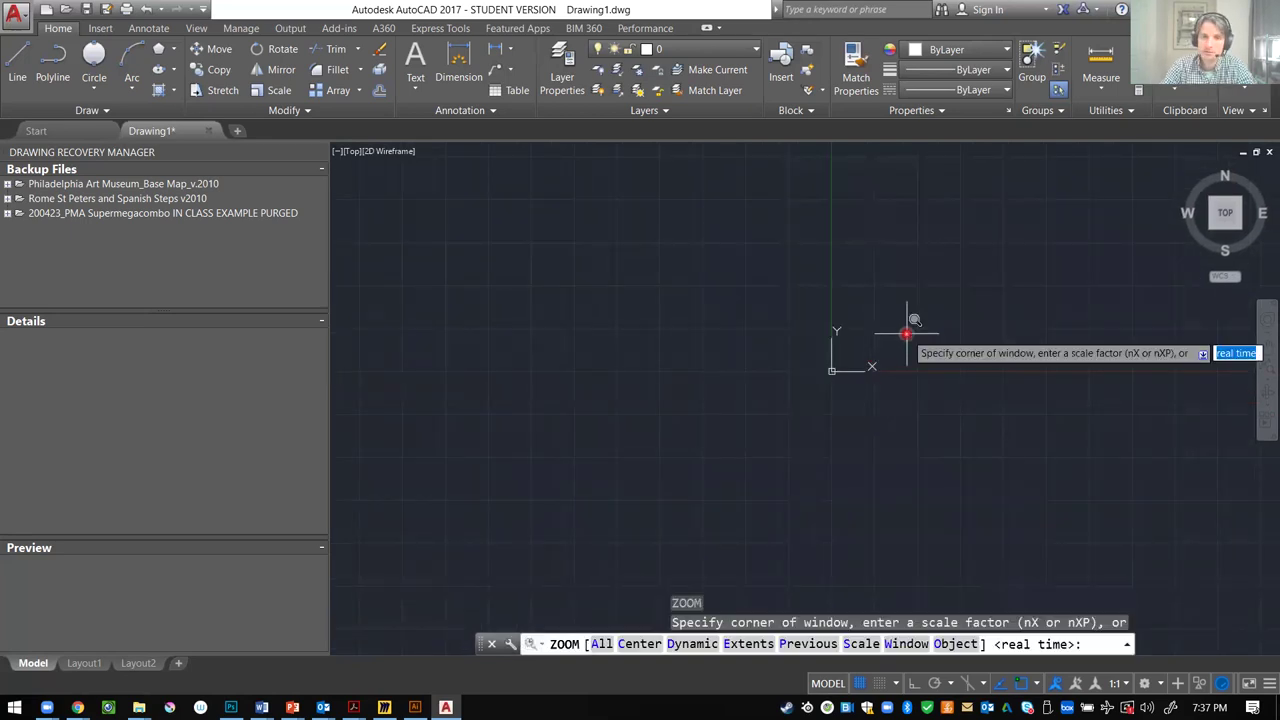
type("a")
key("Return")
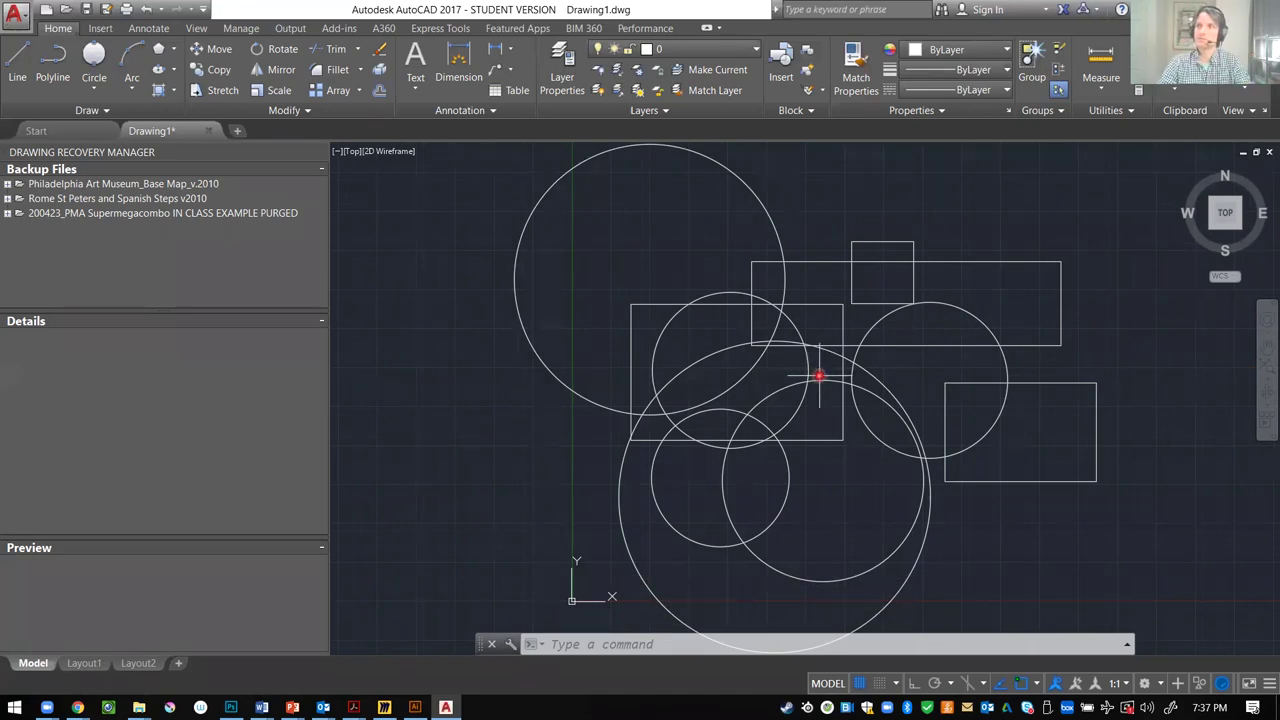
- Magnify deep into an arc intersection until the arcs look straight
scroll(819, 376, "up", 10)
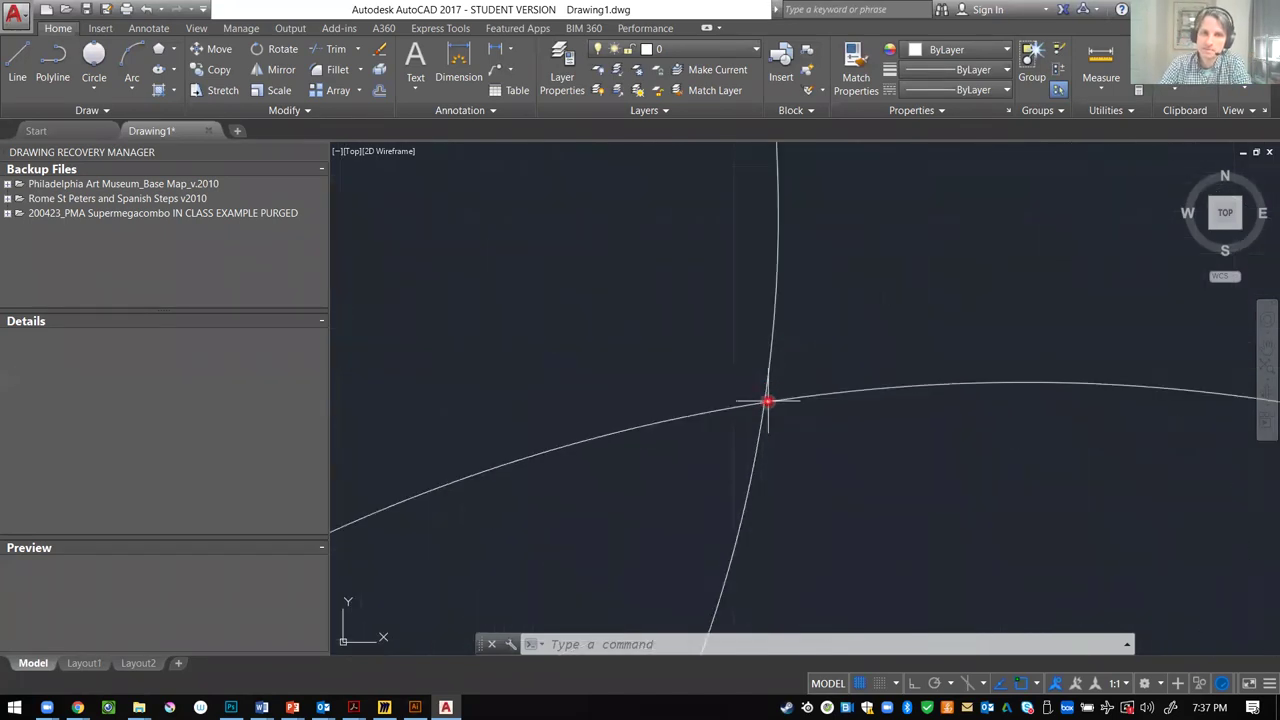
scroll(755, 405, "up", 5)
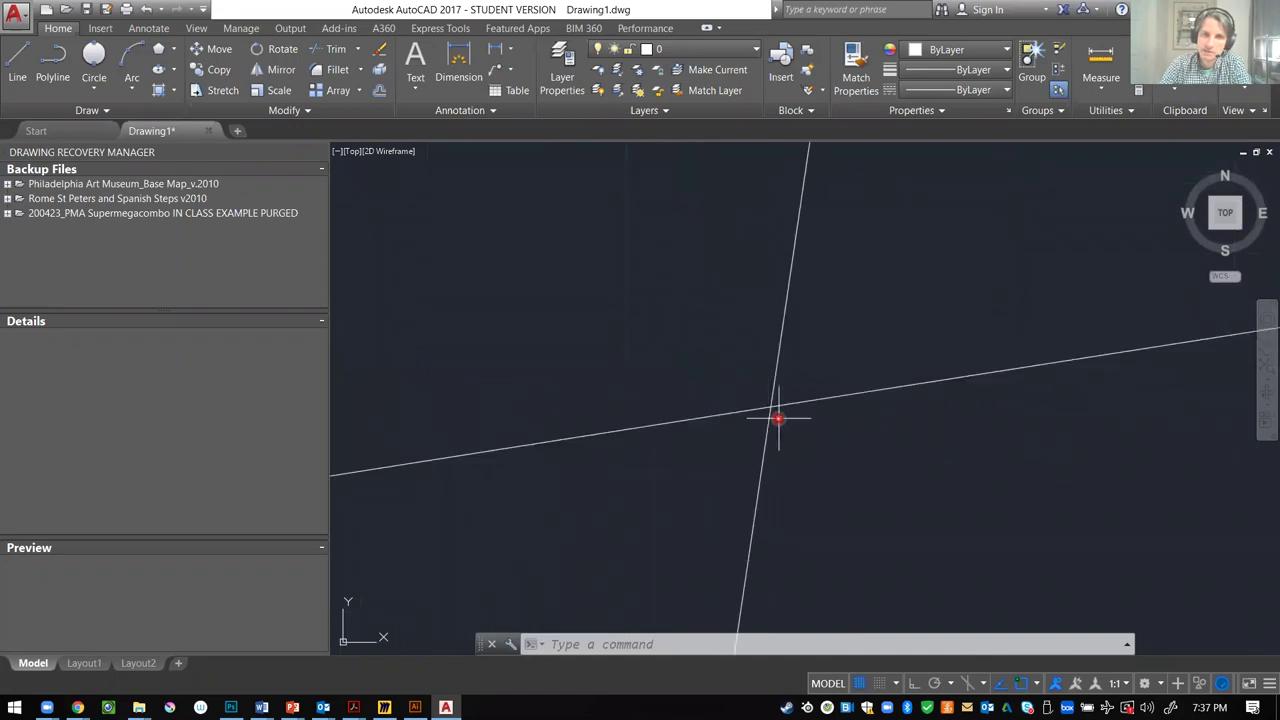
scroll(766, 404, "up", 5)
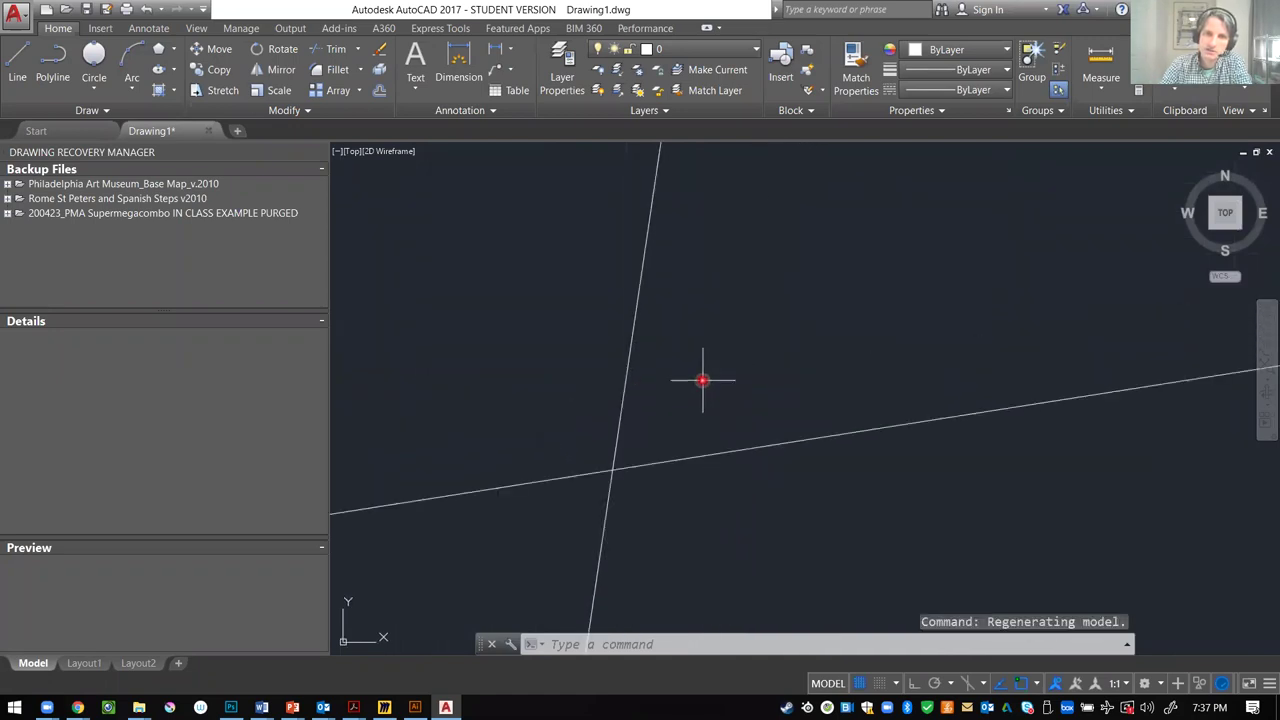
scroll(643, 460, "up", 5)
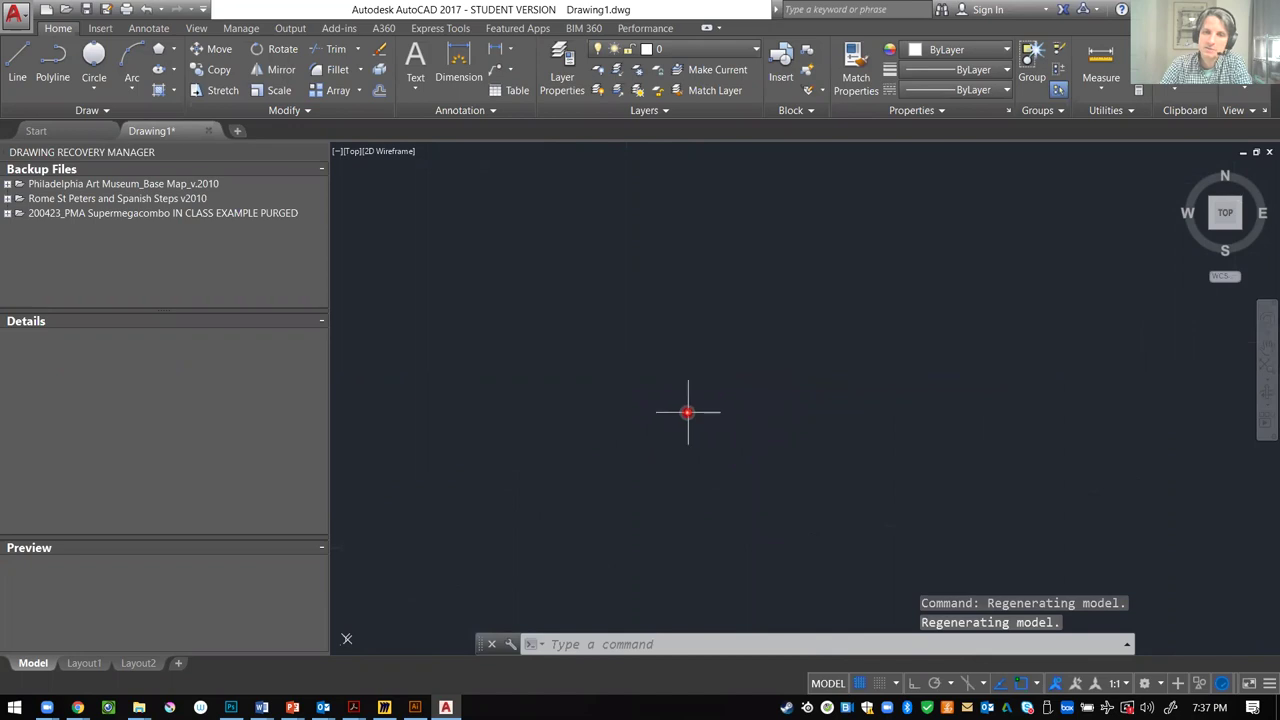
scroll(688, 412, "up", 3)
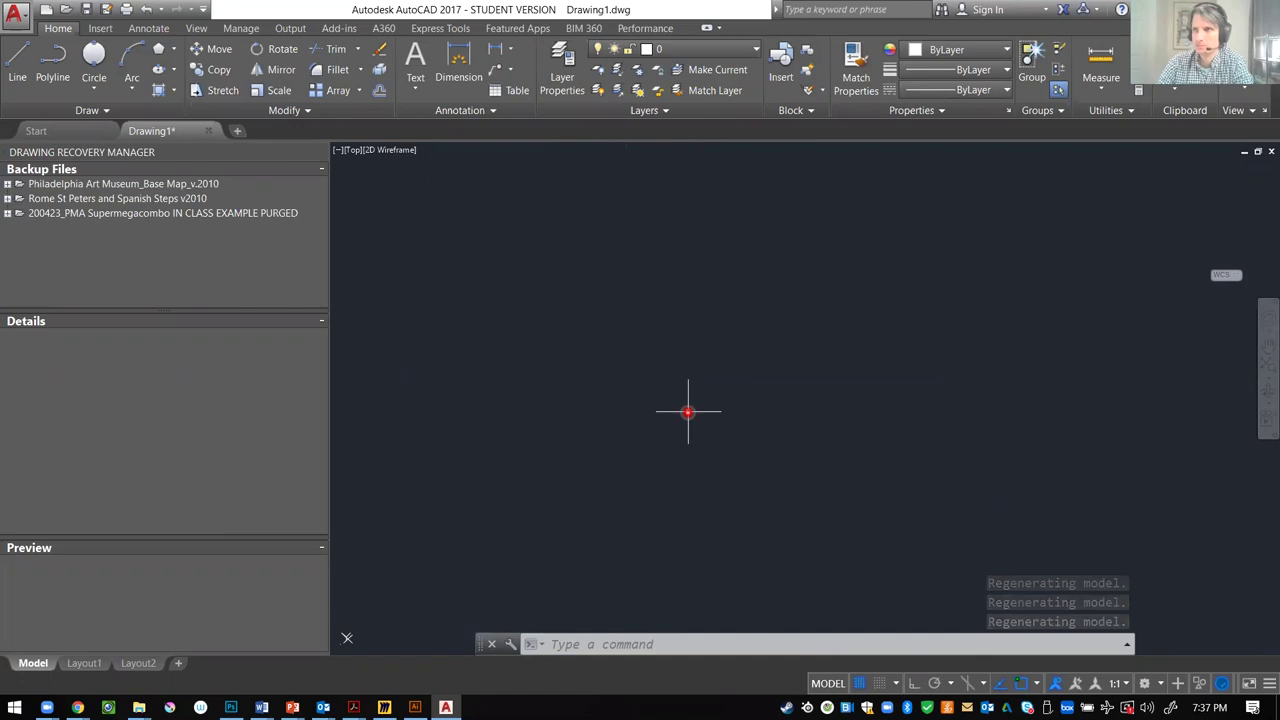
scroll(690, 405, "down", 3)
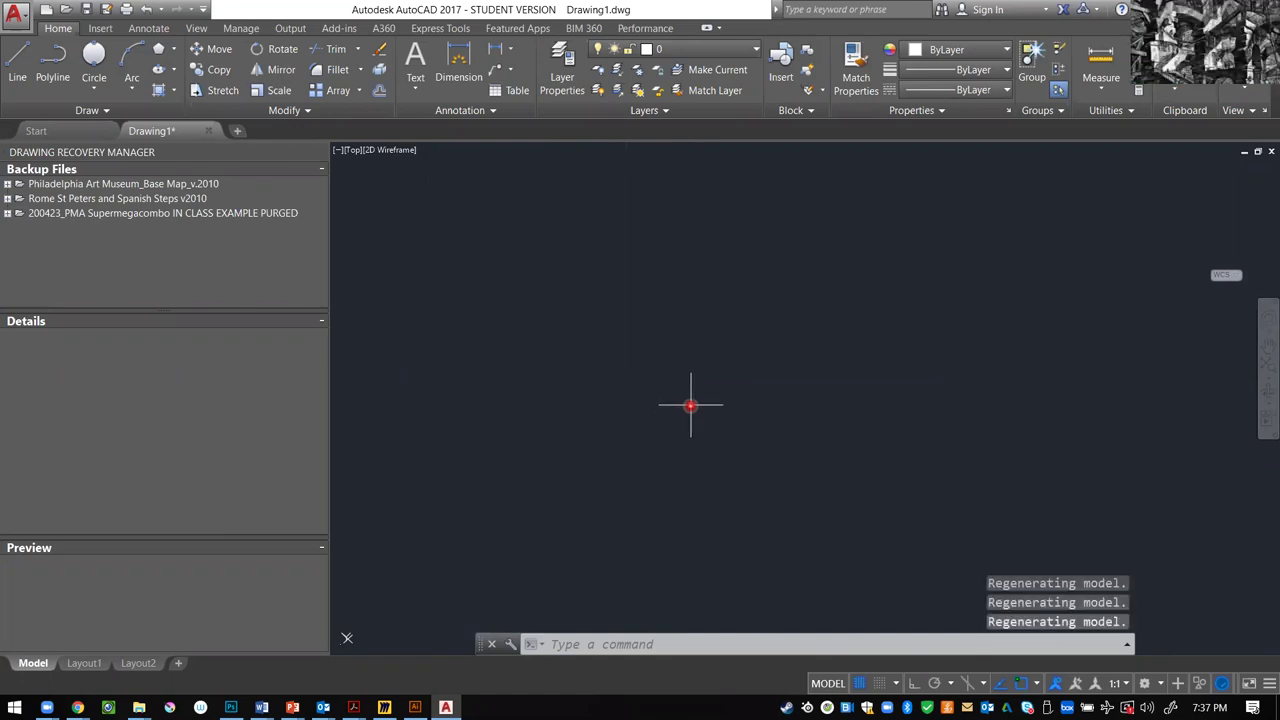
scroll(949, 306, "down", 2)
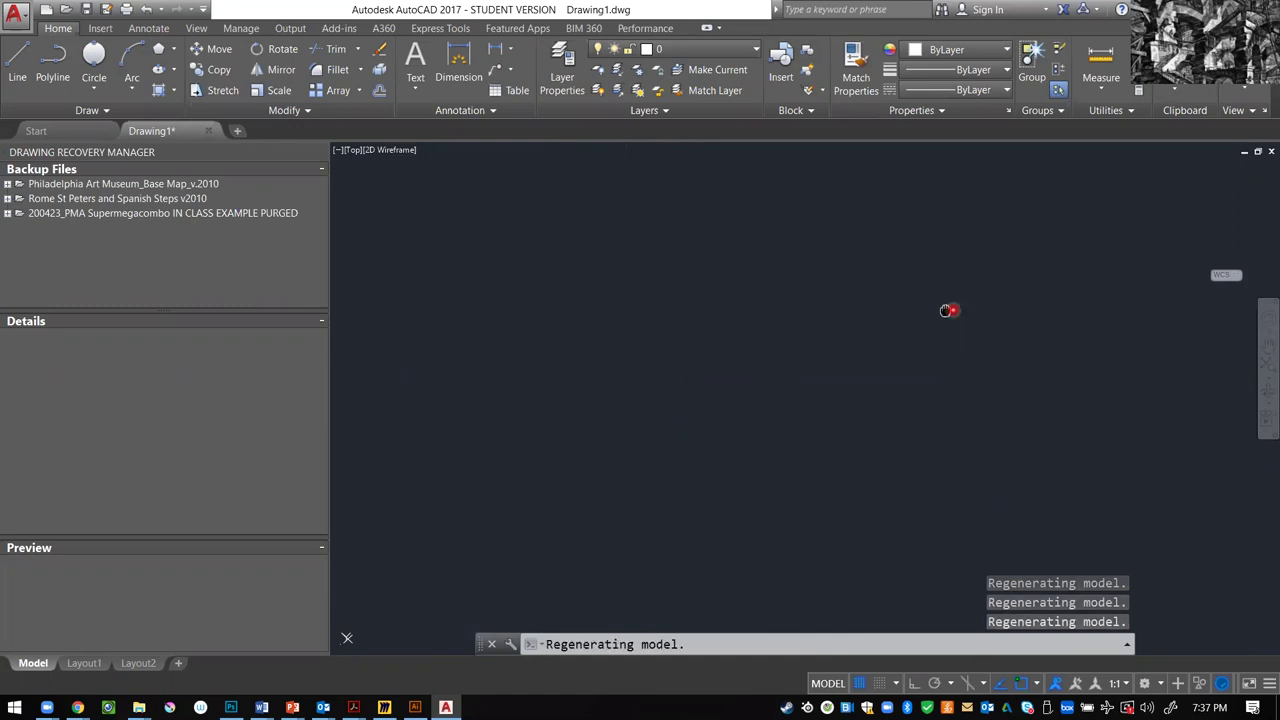
scroll(871, 351, "down", 2)
scroll(706, 434, "down", 2)
scroll(864, 422, "down", 2)
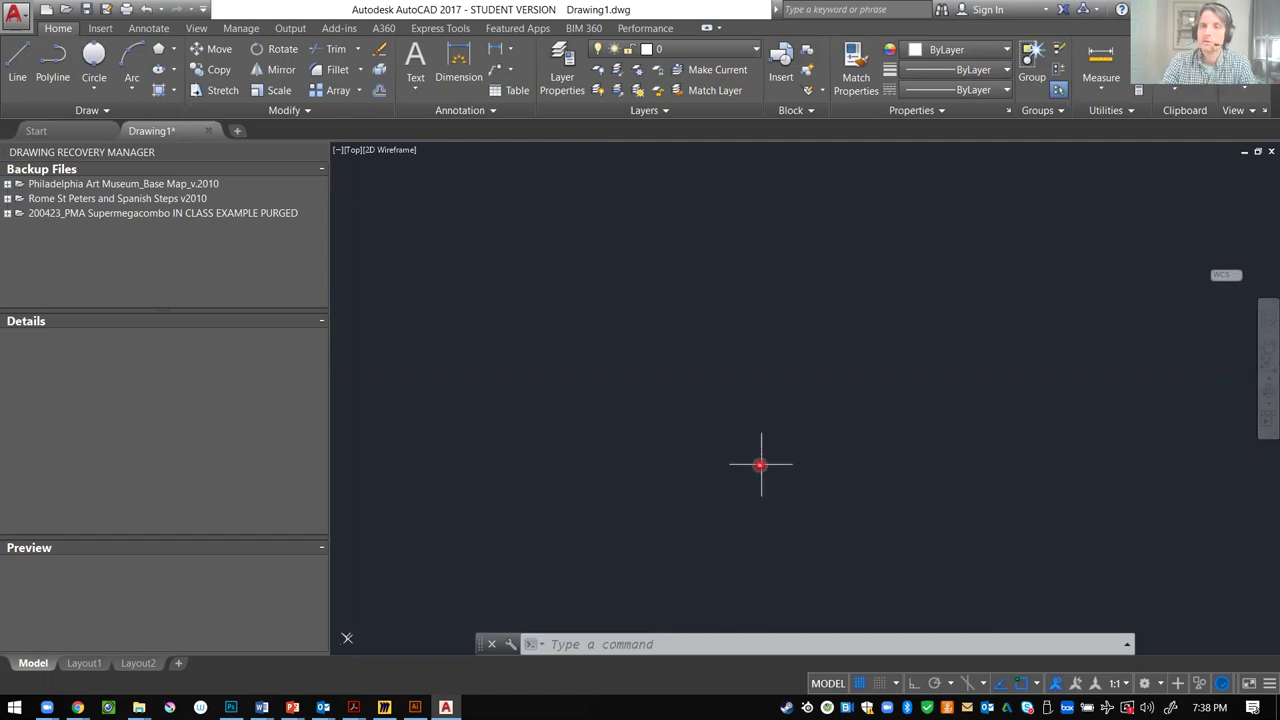
scroll(600, 486, "down", 3)
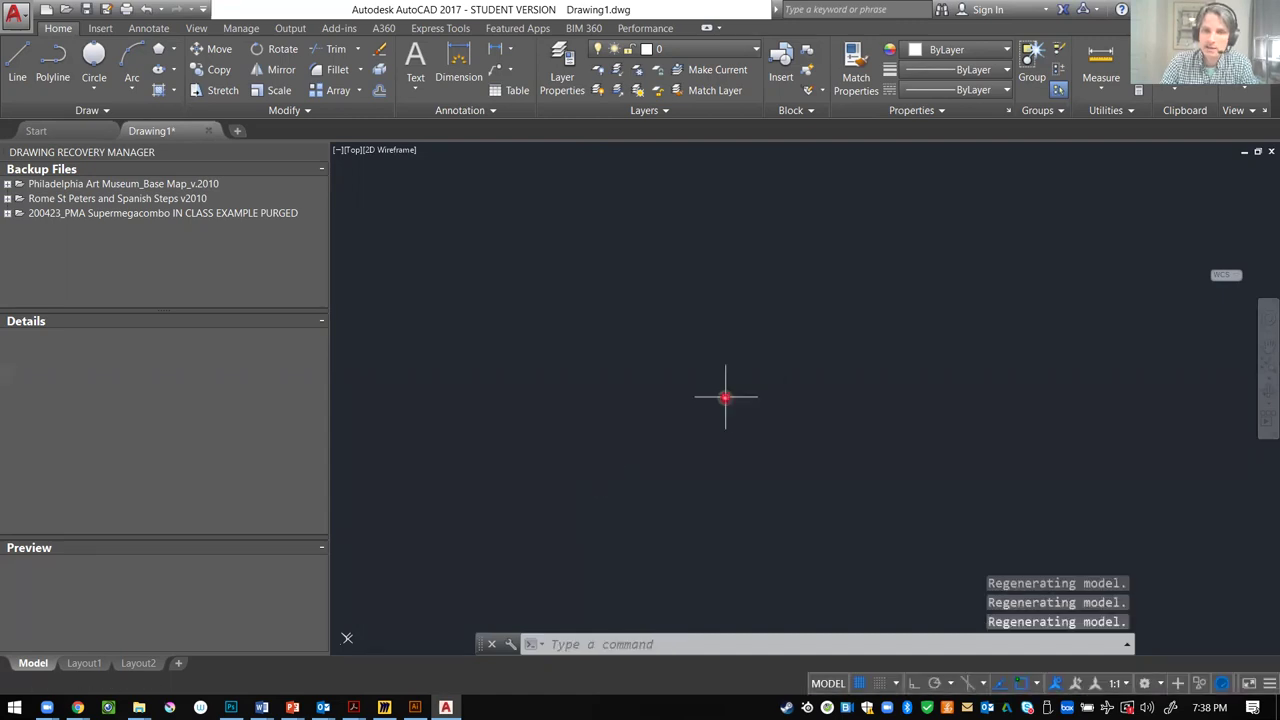
scroll(729, 393, "up", 5)
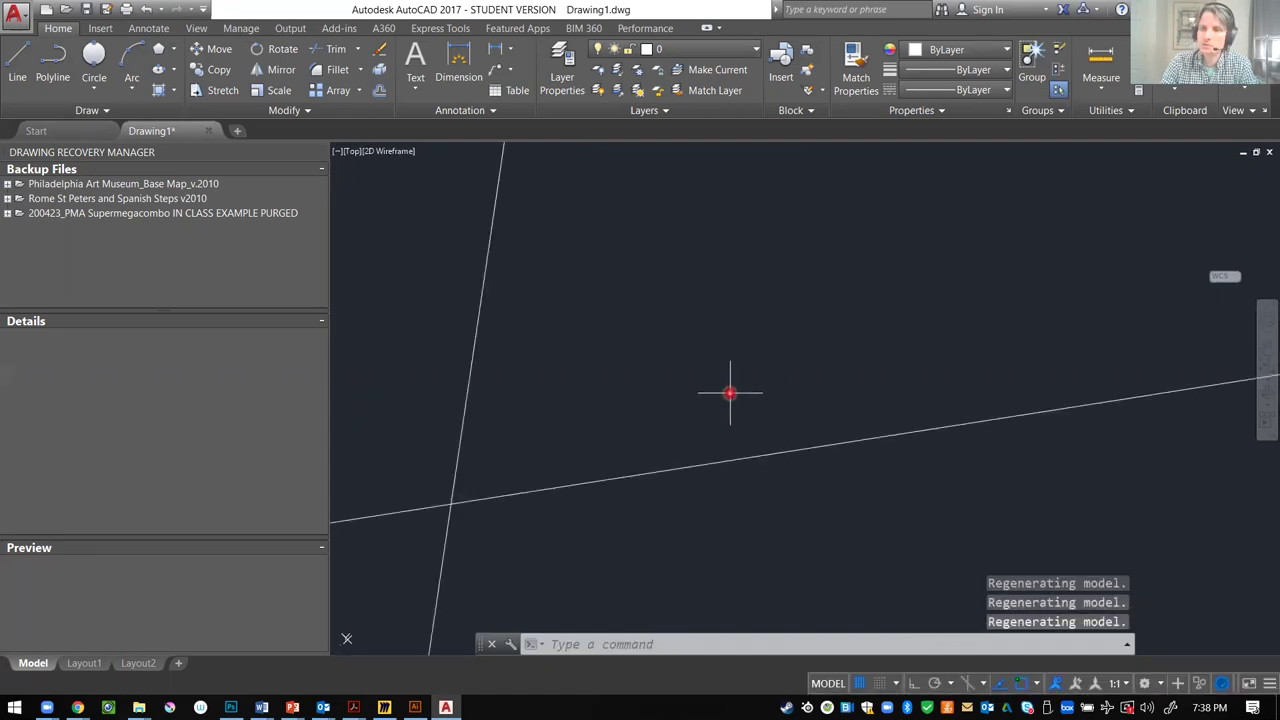
scroll(729, 393, "up", 2)
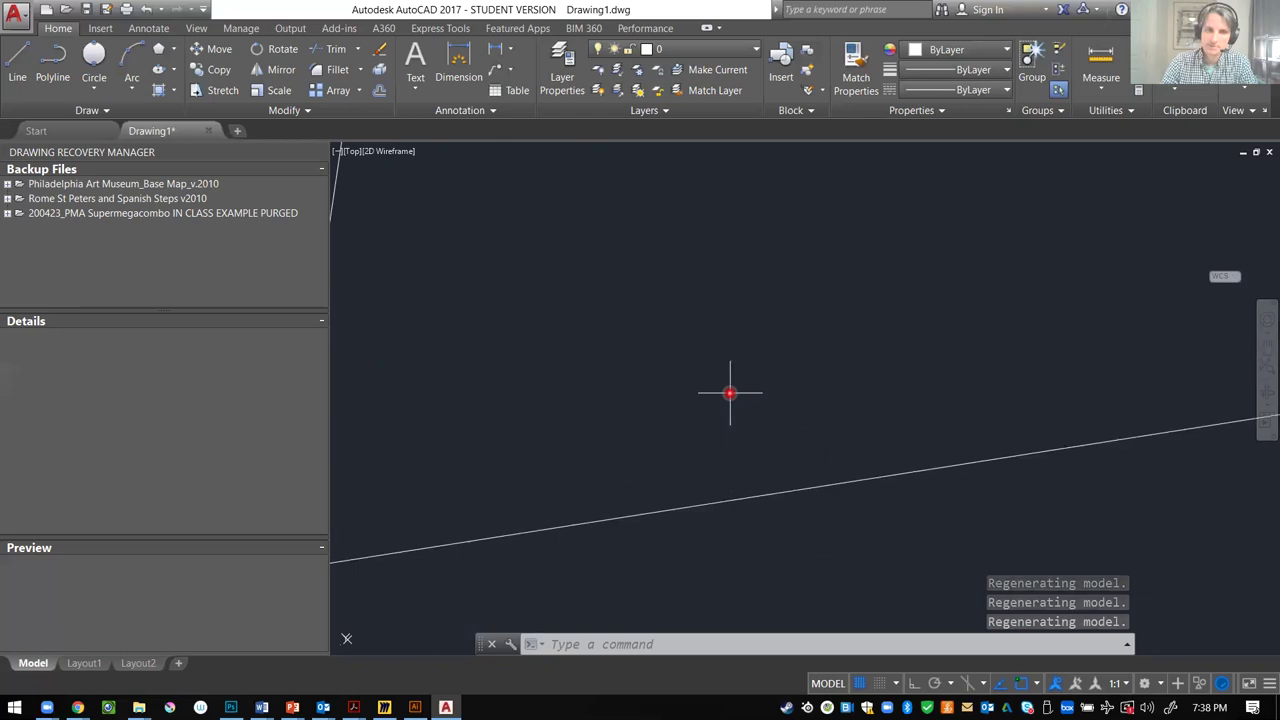
- Run ZOOM All, then zoom out so the drawing shrinks to a small cluster near the origin
type("z")
key("Return")
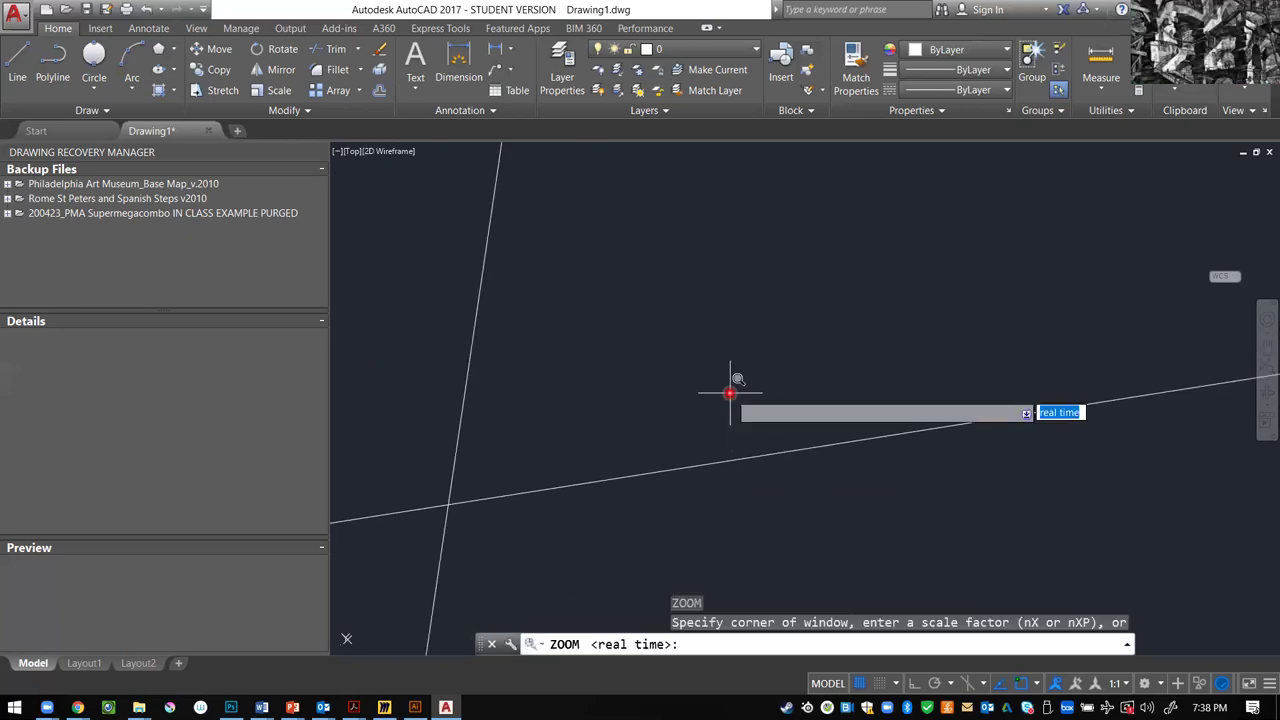
type("a")
key("Return")
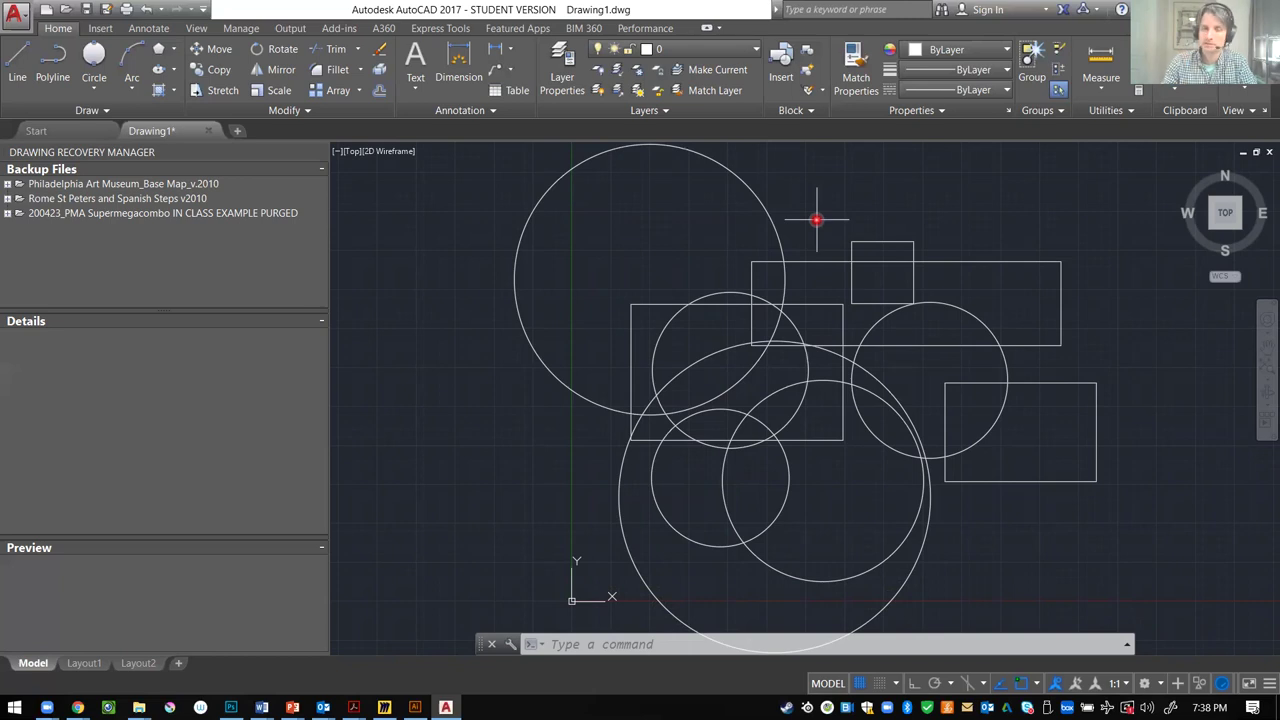
scroll(548, 380, "down", 10)
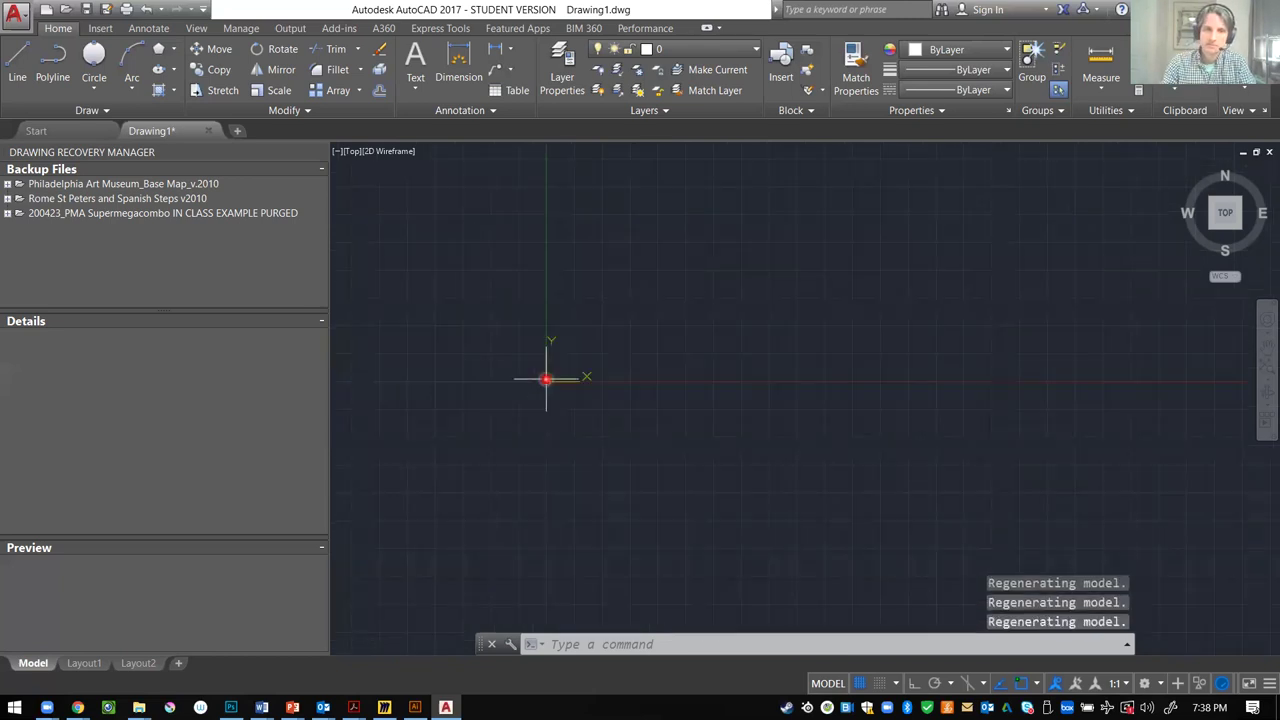
scroll(548, 377, "up", 5)
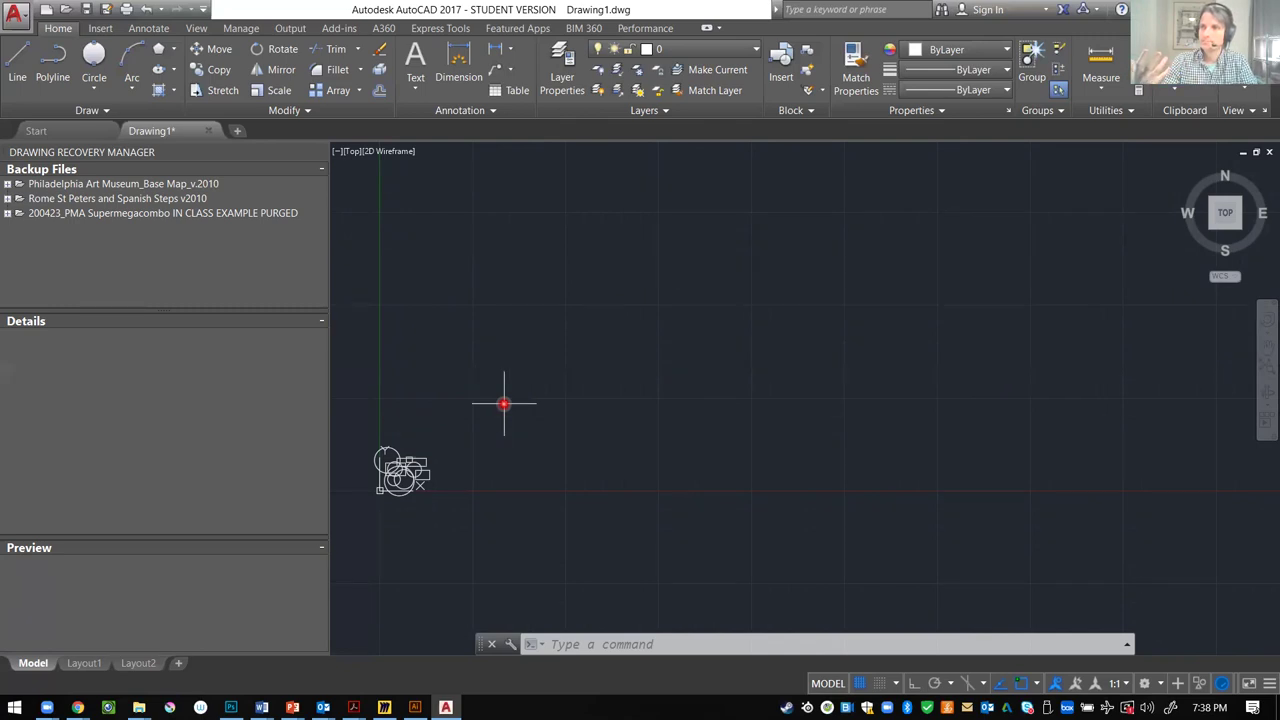
- Draw a small circle to the right, away from the cluster, with the C command
type("cr")
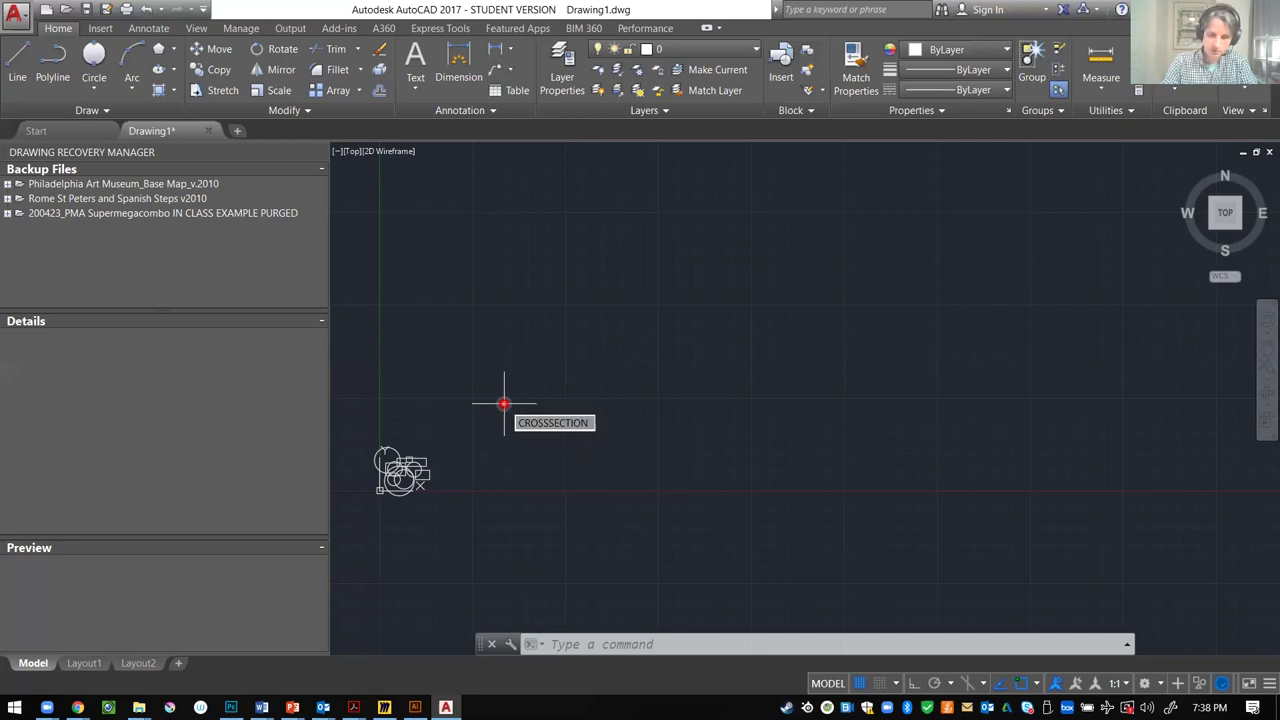
key("Escape")
type("c")
key("Return")
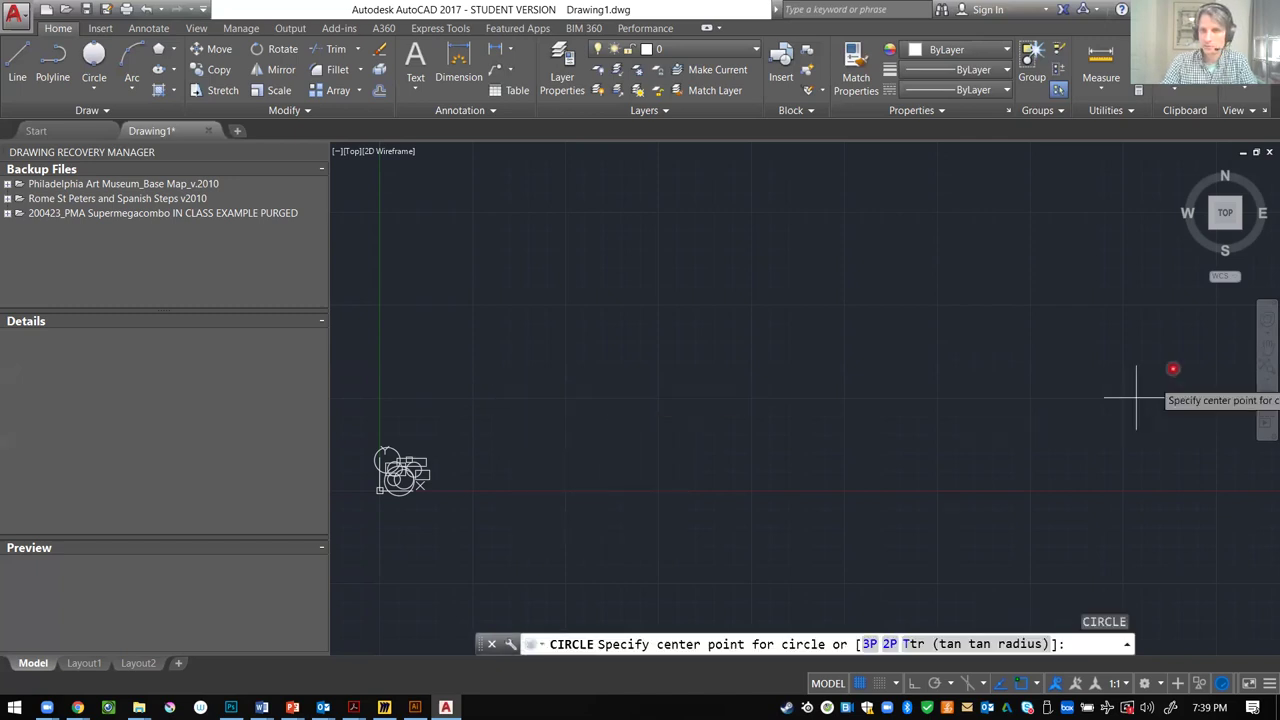
left_click(1153, 339)
left_click(1176, 336)
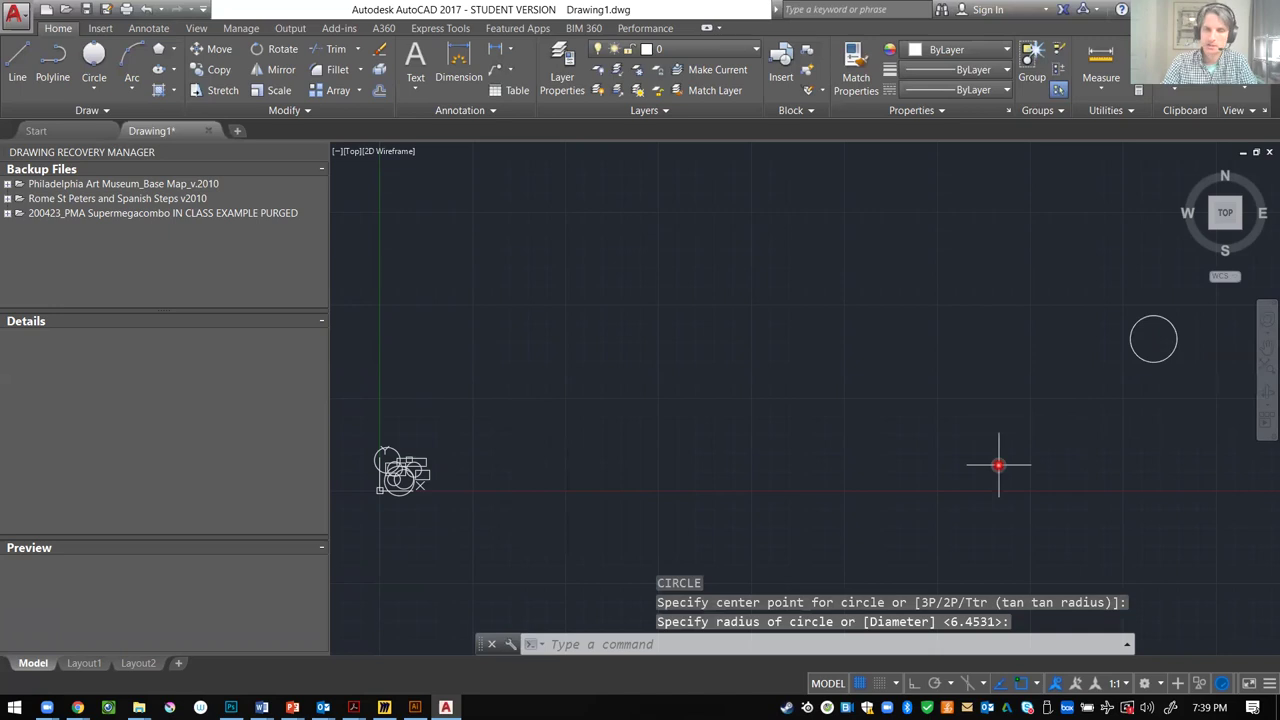
key("Escape")
scroll(751, 395, "down", 5)
scroll(737, 448, "down", 1)
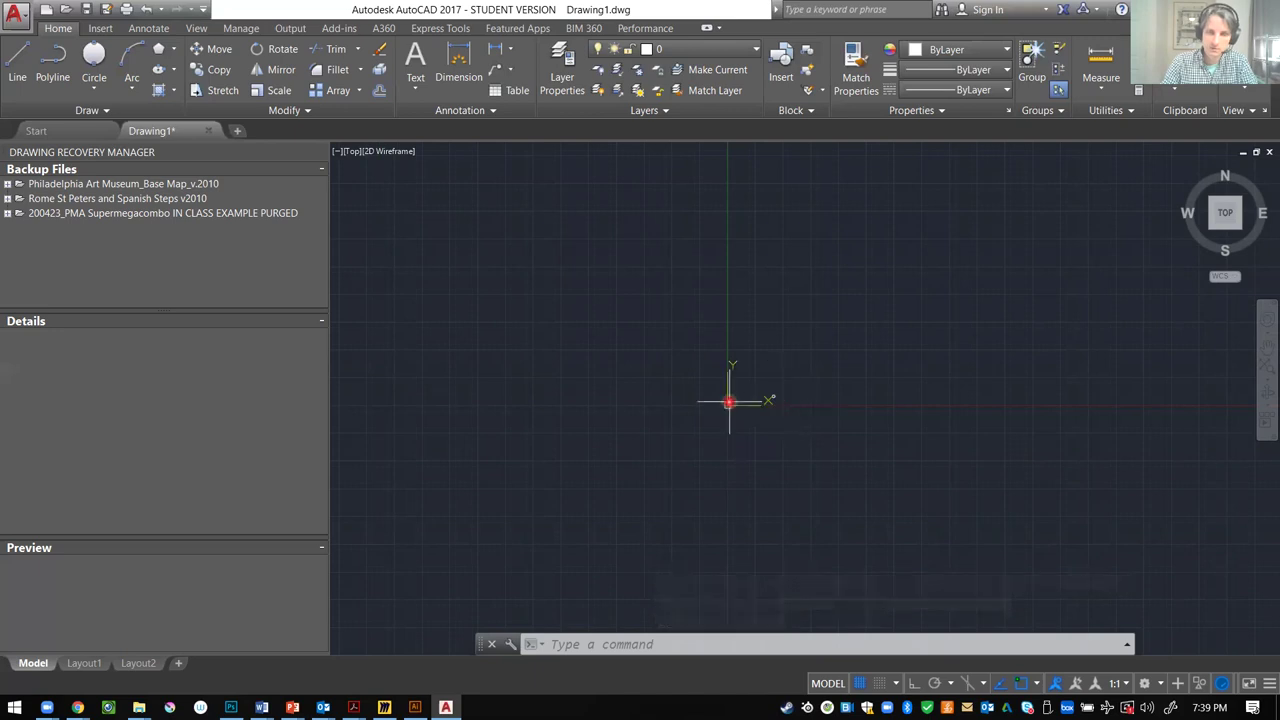
- Window-select the small object and copy it up and to the right
type("c")
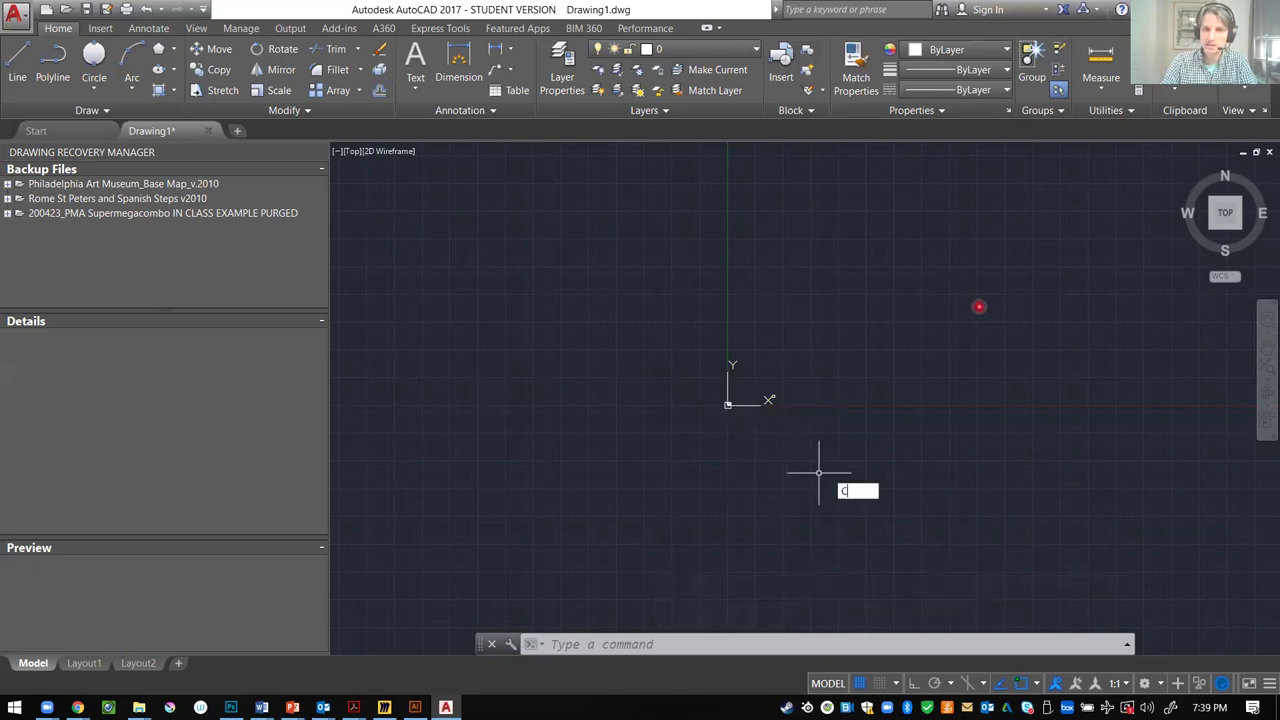
key("Return")
key("Escape")
left_click(745, 368)
left_click(806, 422)
type("co")
key("Return")
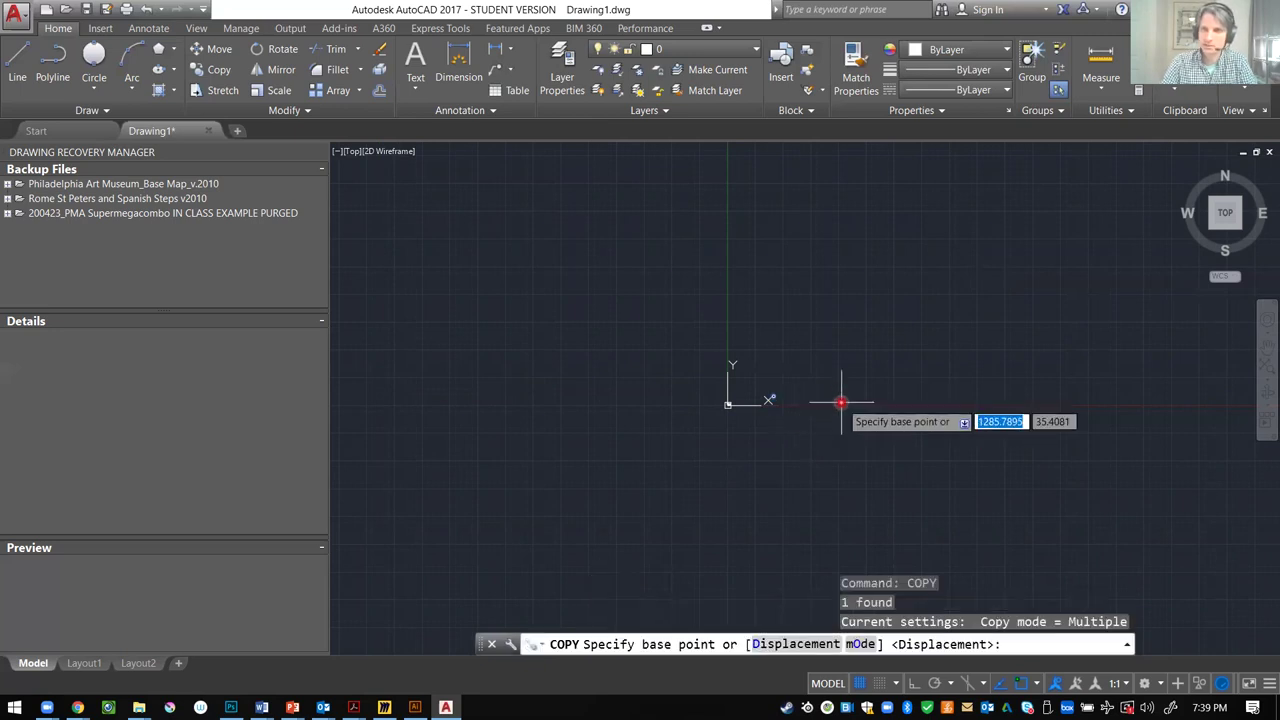
left_click(839, 403)
left_click(1082, 331)
key("Escape")
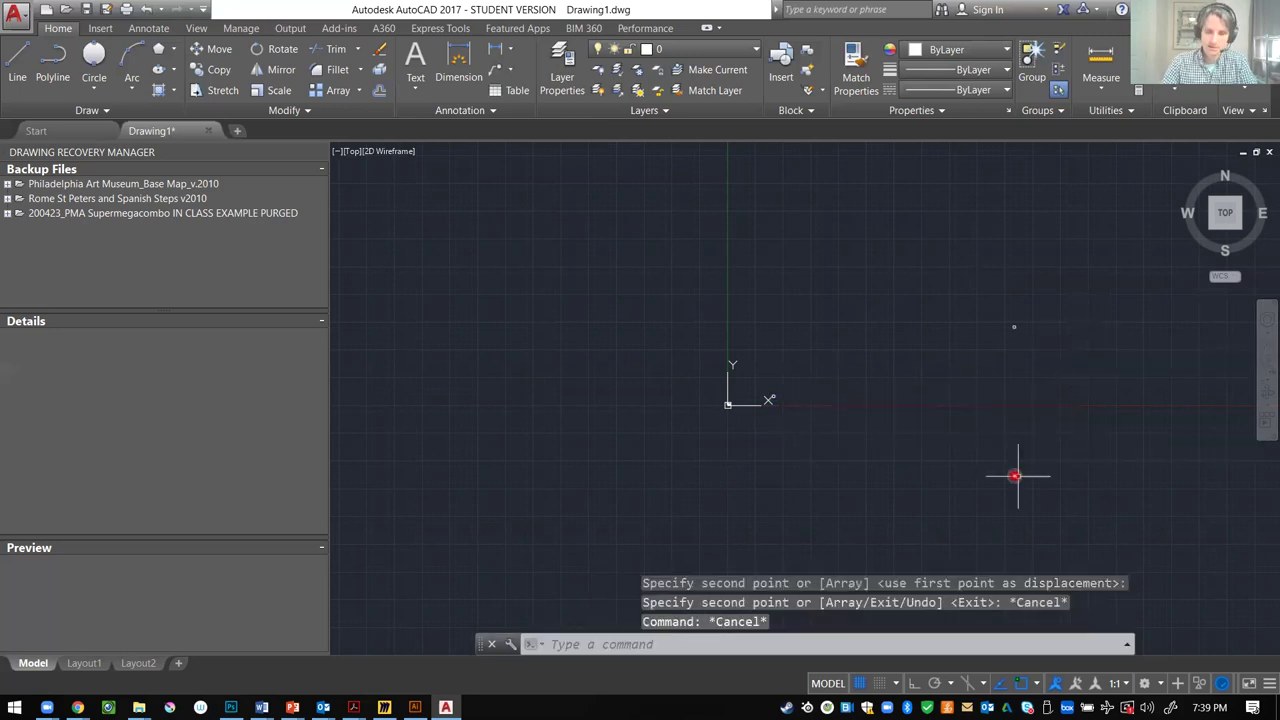
- Run ZOOM All to show the entire drawing
type("z")
key("Return")
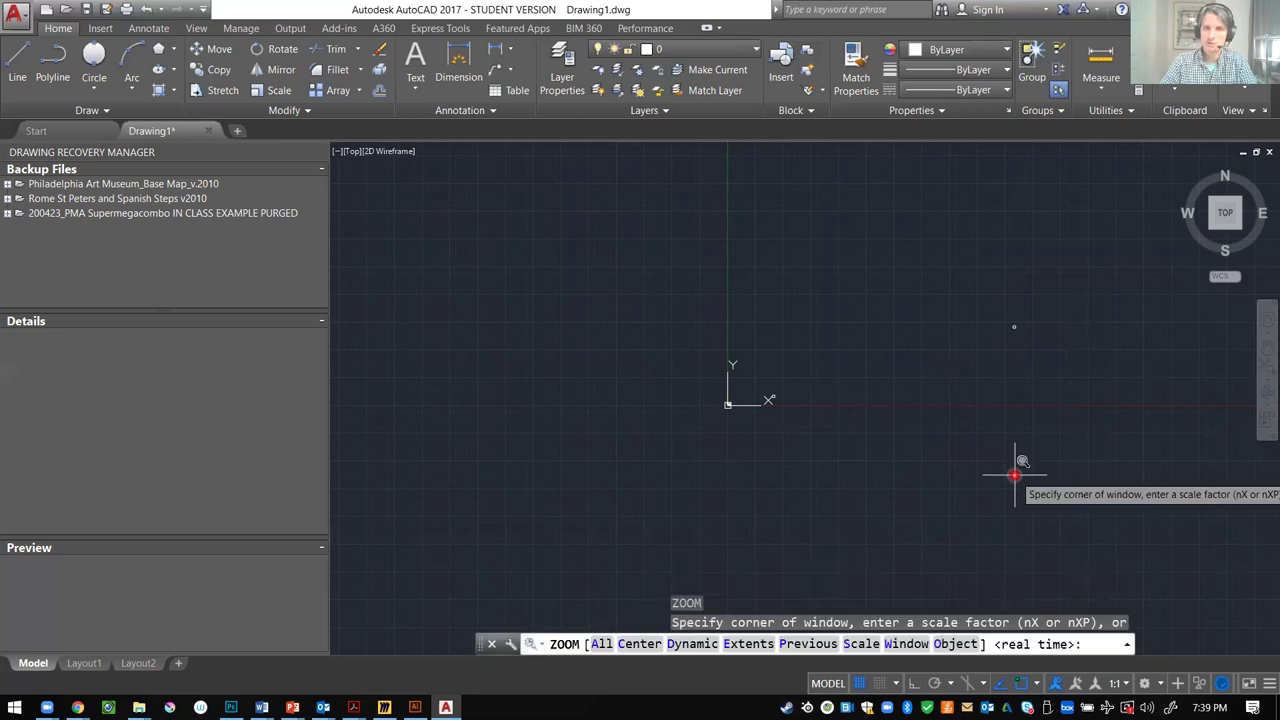
type("a")
key("Return")
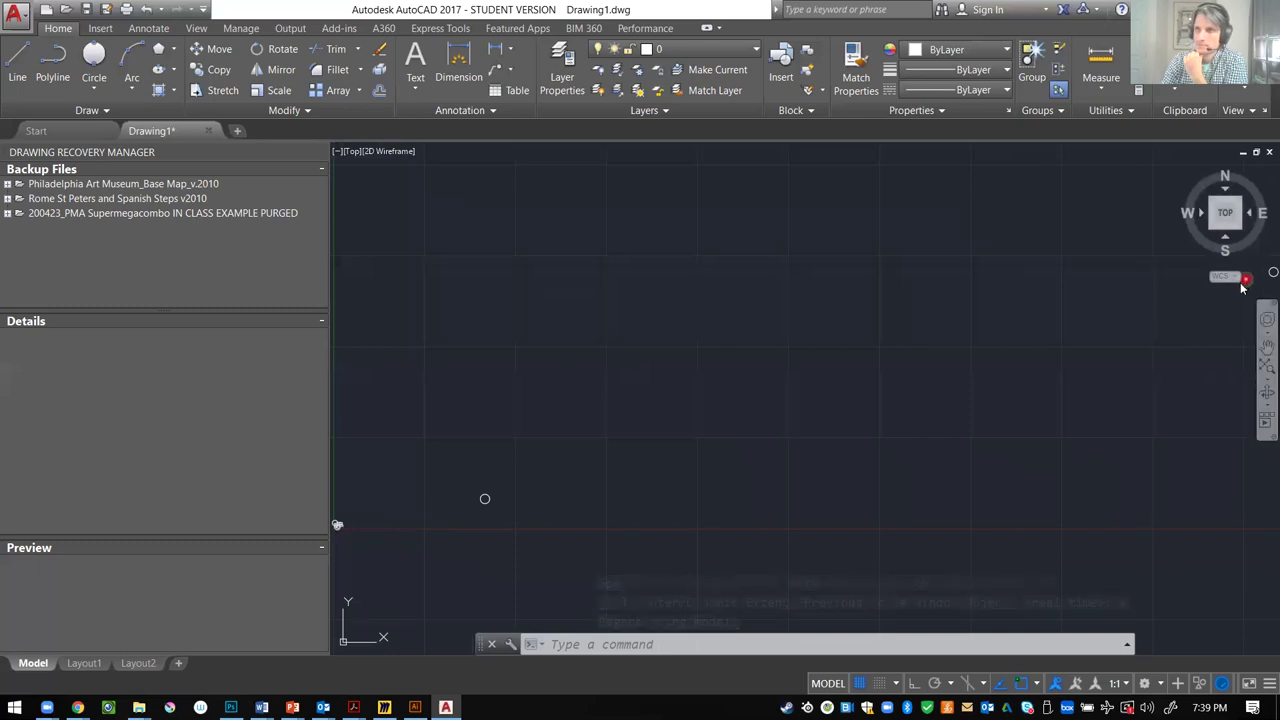
scroll(800, 291, "down", 5)
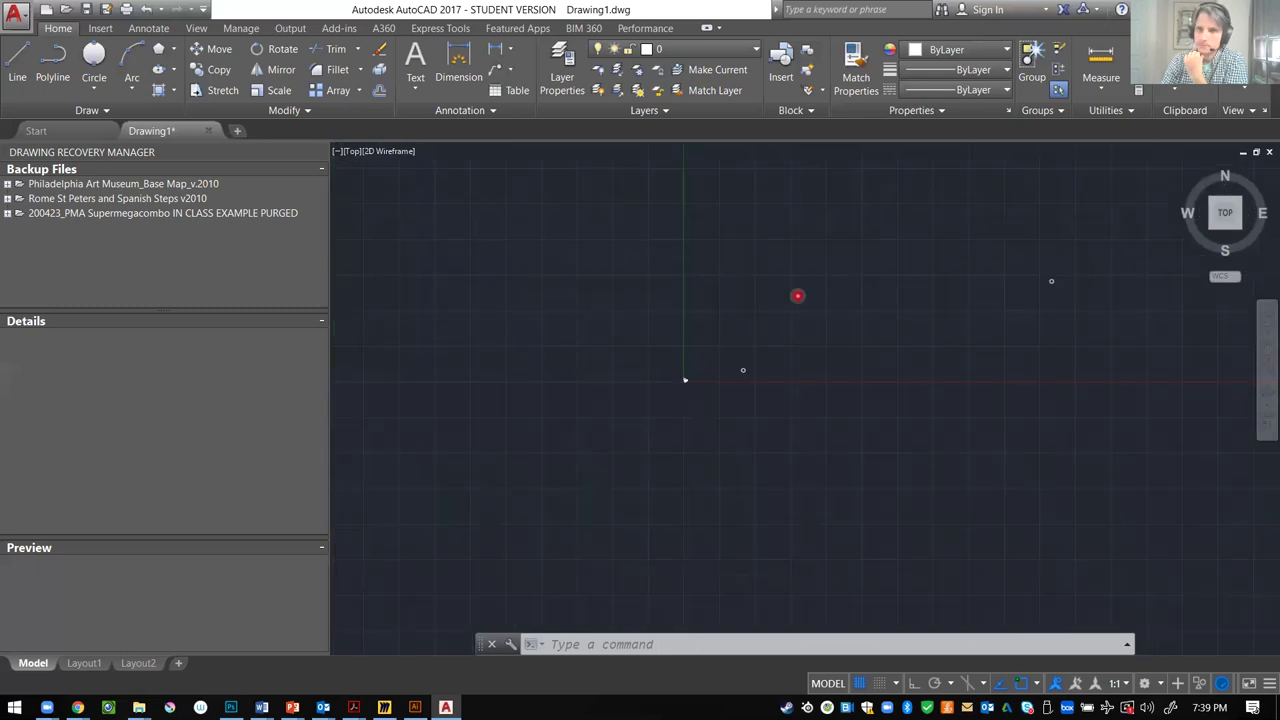
- Window-select the small object and move it further to the right
left_click(868, 250)
left_click(920, 314)
type("m")
key("Return")
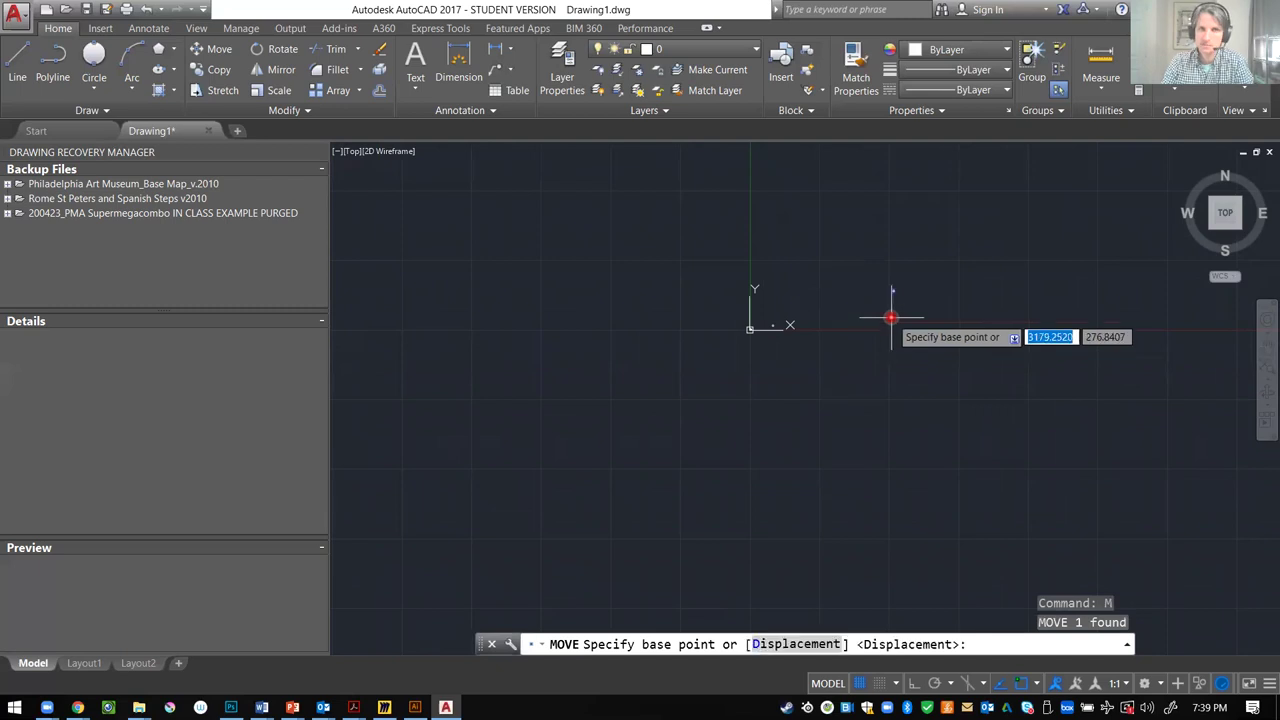
left_click(891, 318)
left_click(1209, 357)
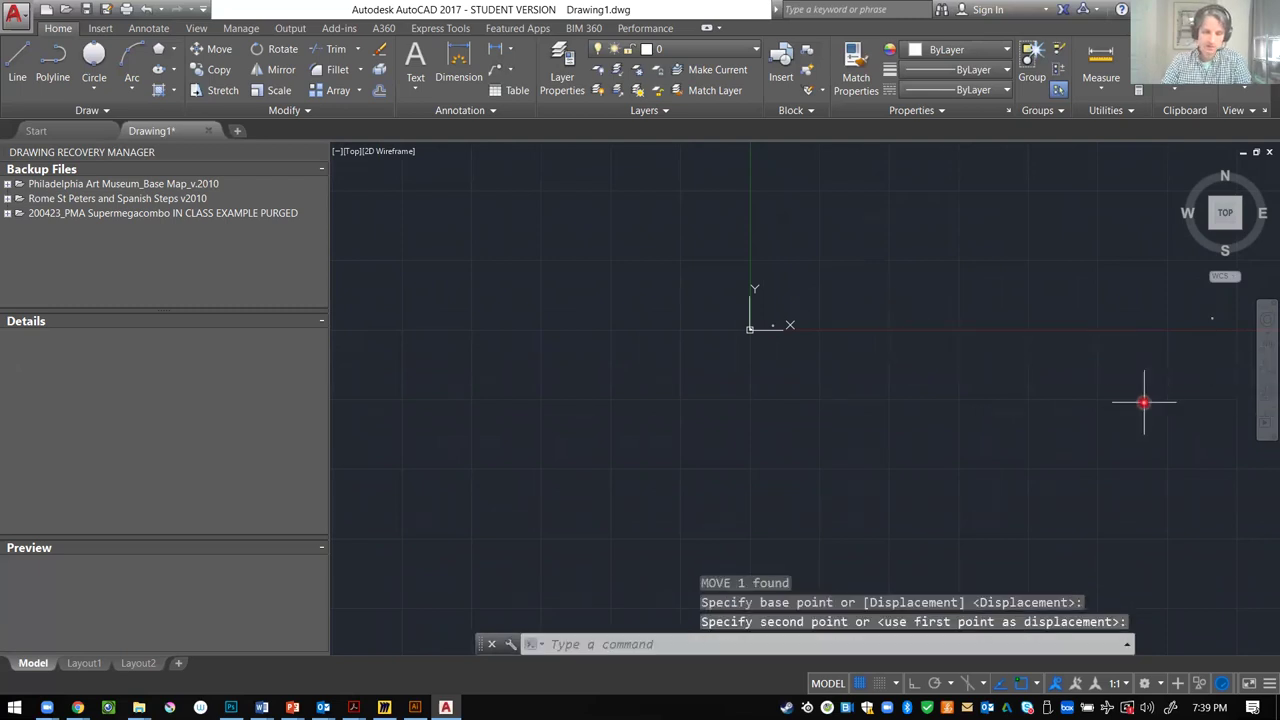
key("Escape")
- Zoom to the drawing's extents, then try window and crossing lasso selections
type("z")
key("Return")
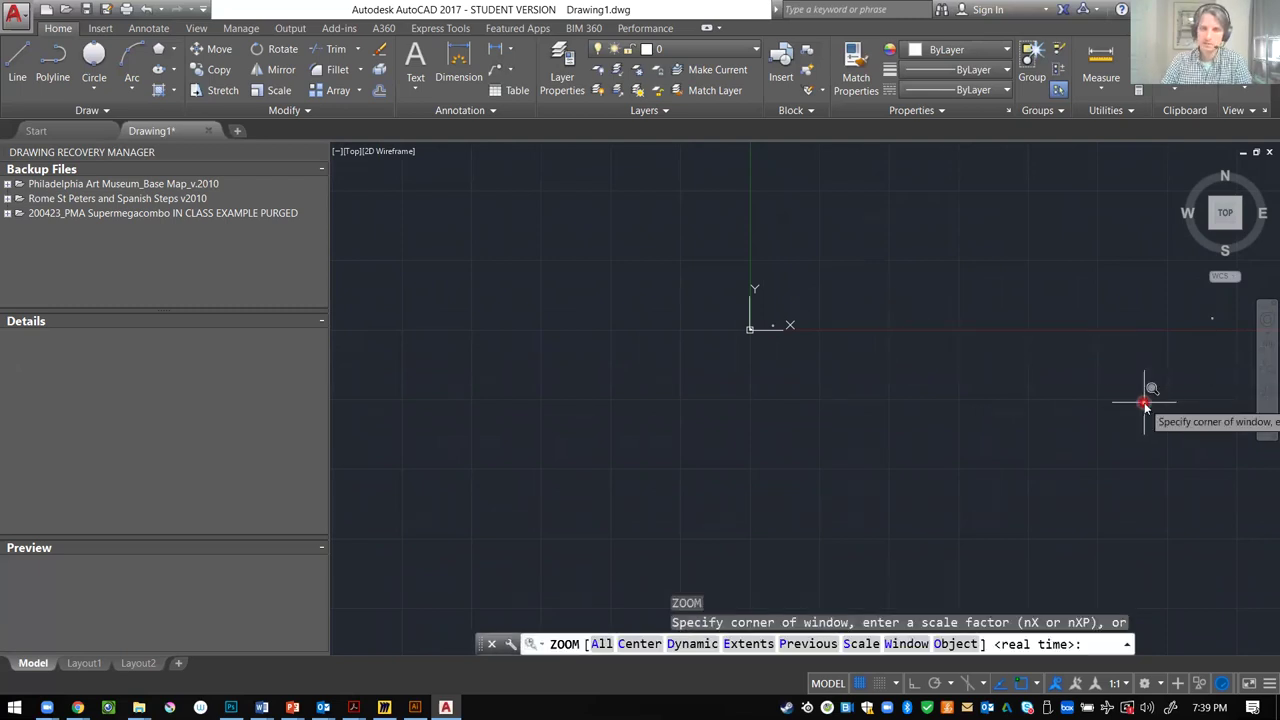
type("e")
key("Return")
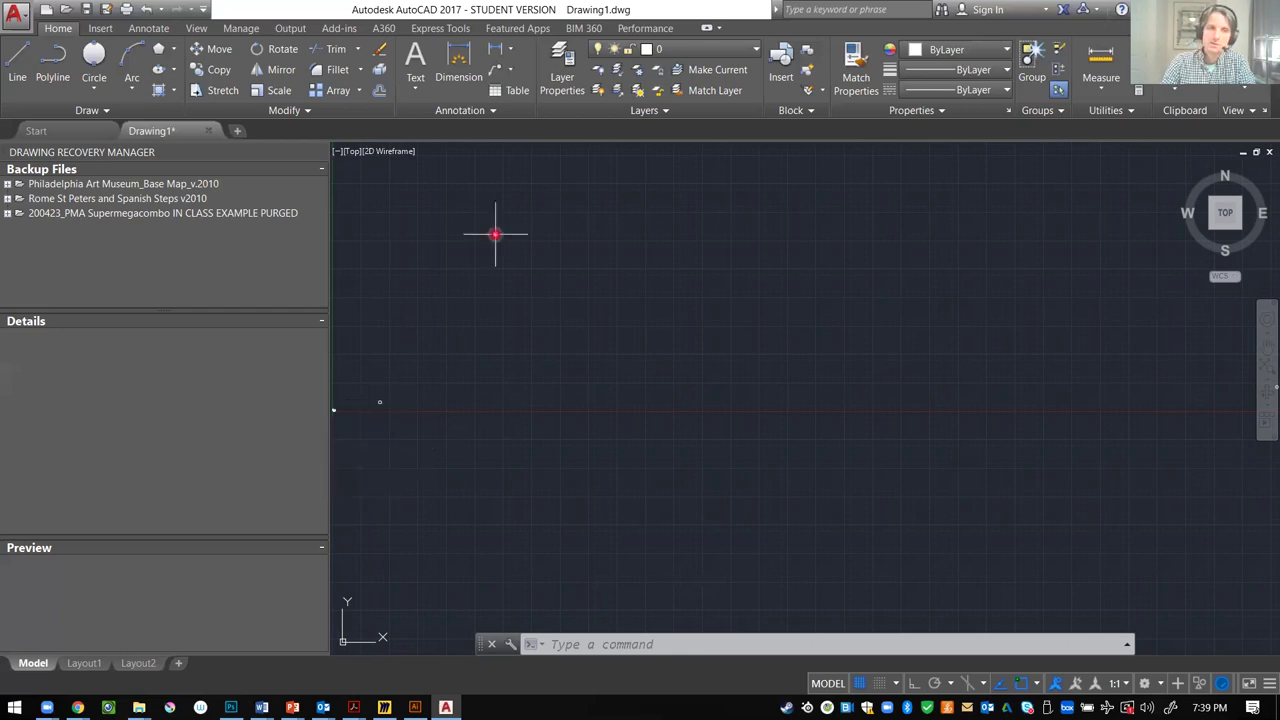
mouse_move(340, 160)
left_mouse_down()
mouse_move(500, 277)
mouse_move(585, 308)
mouse_move(693, 322)
left_mouse_up()
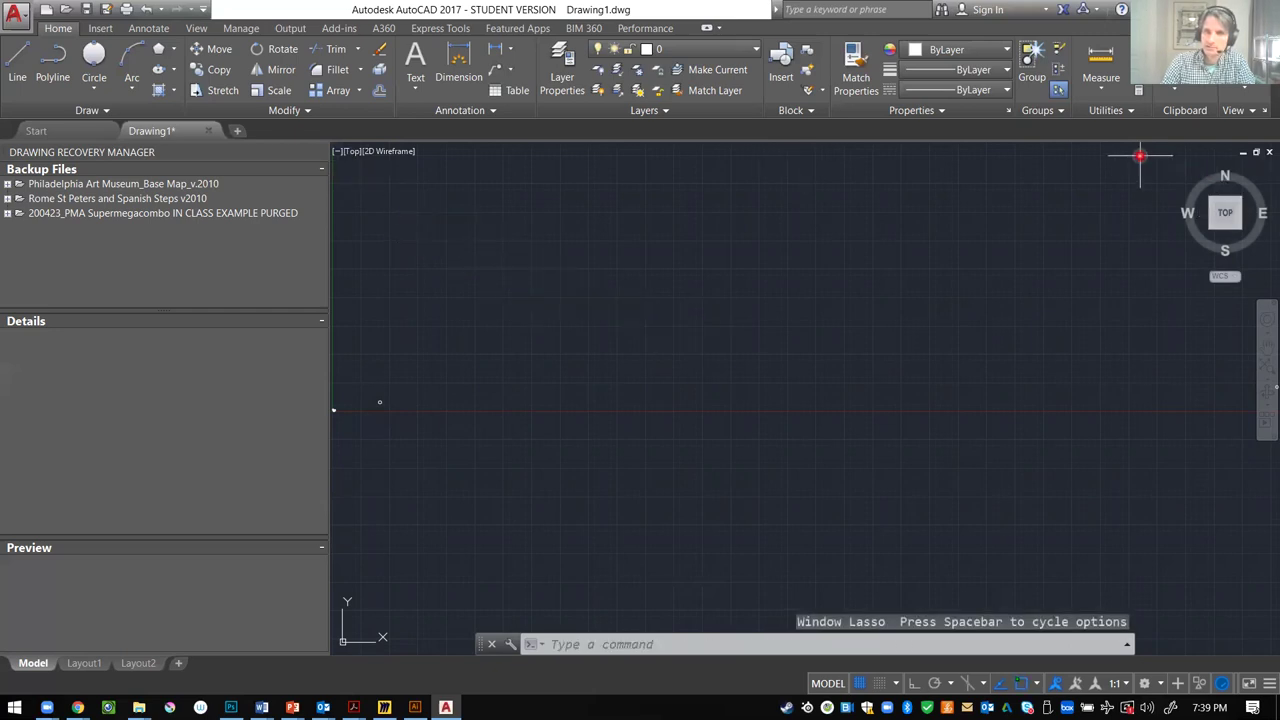
mouse_move(1183, 157)
left_mouse_down()
mouse_move(813, 329)
mouse_move(649, 439)
mouse_move(601, 514)
mouse_move(466, 568)
mouse_move(343, 497)
mouse_move(335, 222)
mouse_move(403, 183)
mouse_move(602, 174)
left_mouse_up()
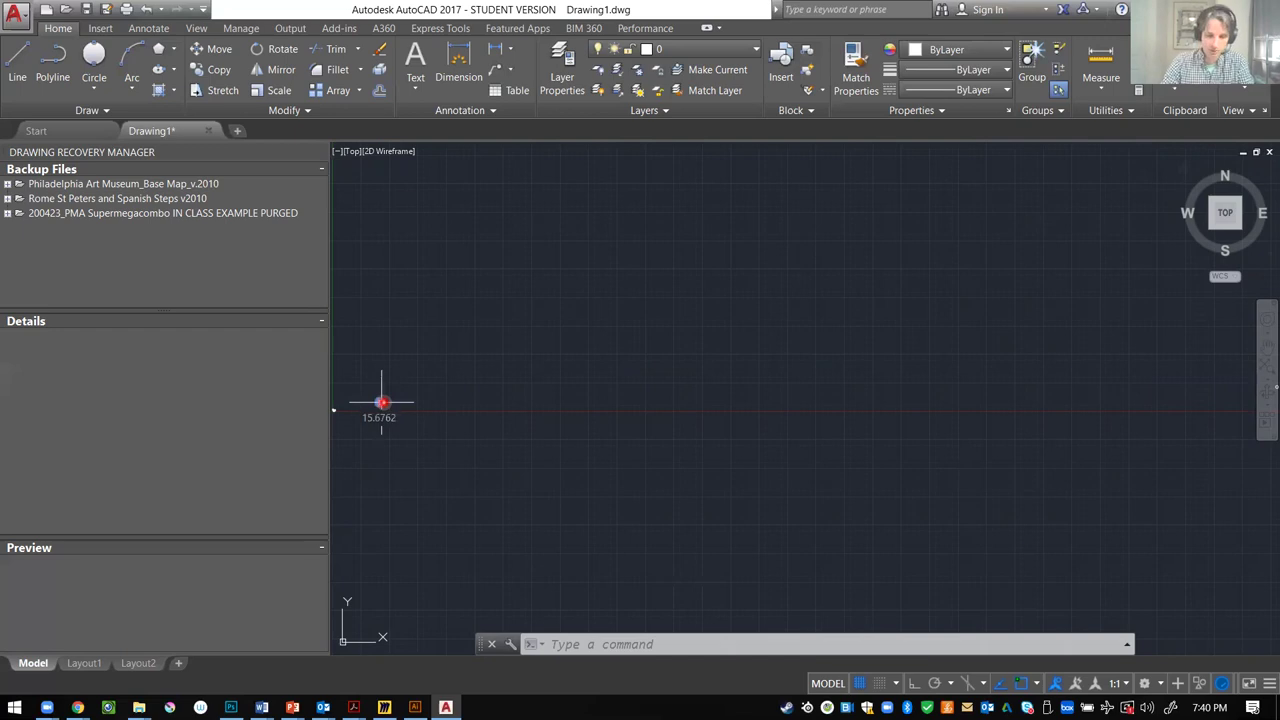
- Start ZOOM with the Scale option
type("z")
key("Return")
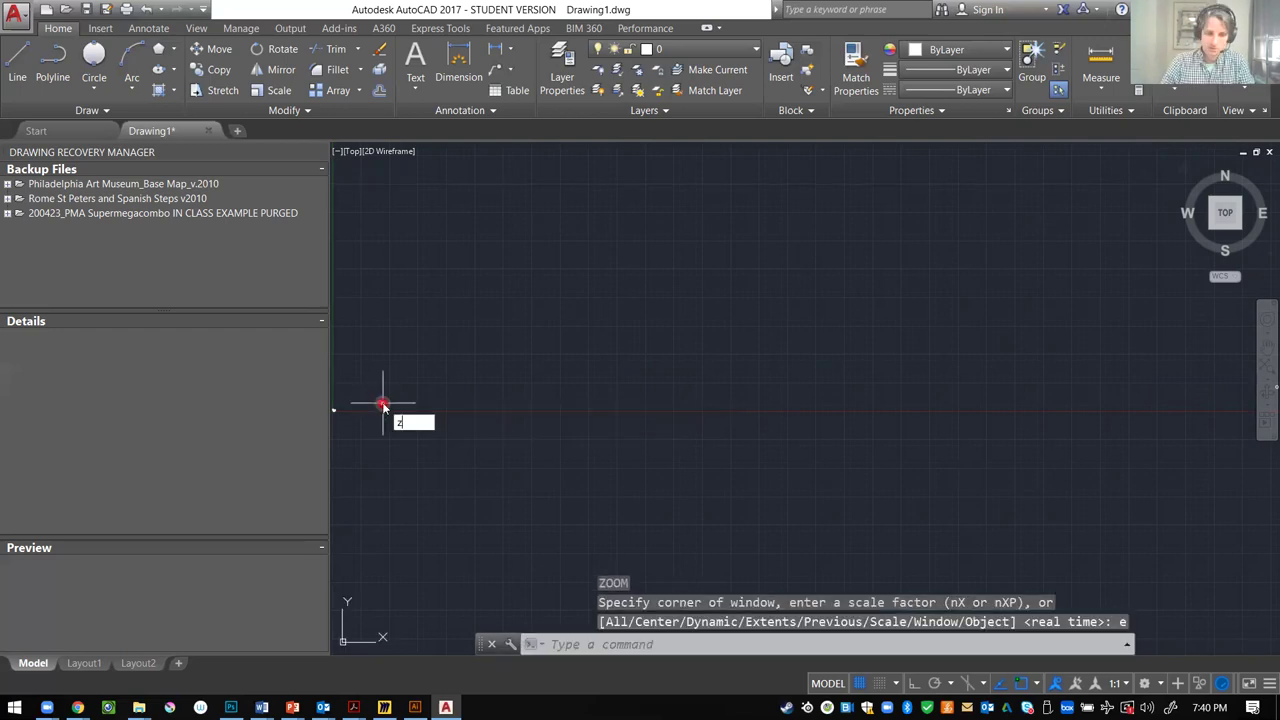
type("s")
key("Return")
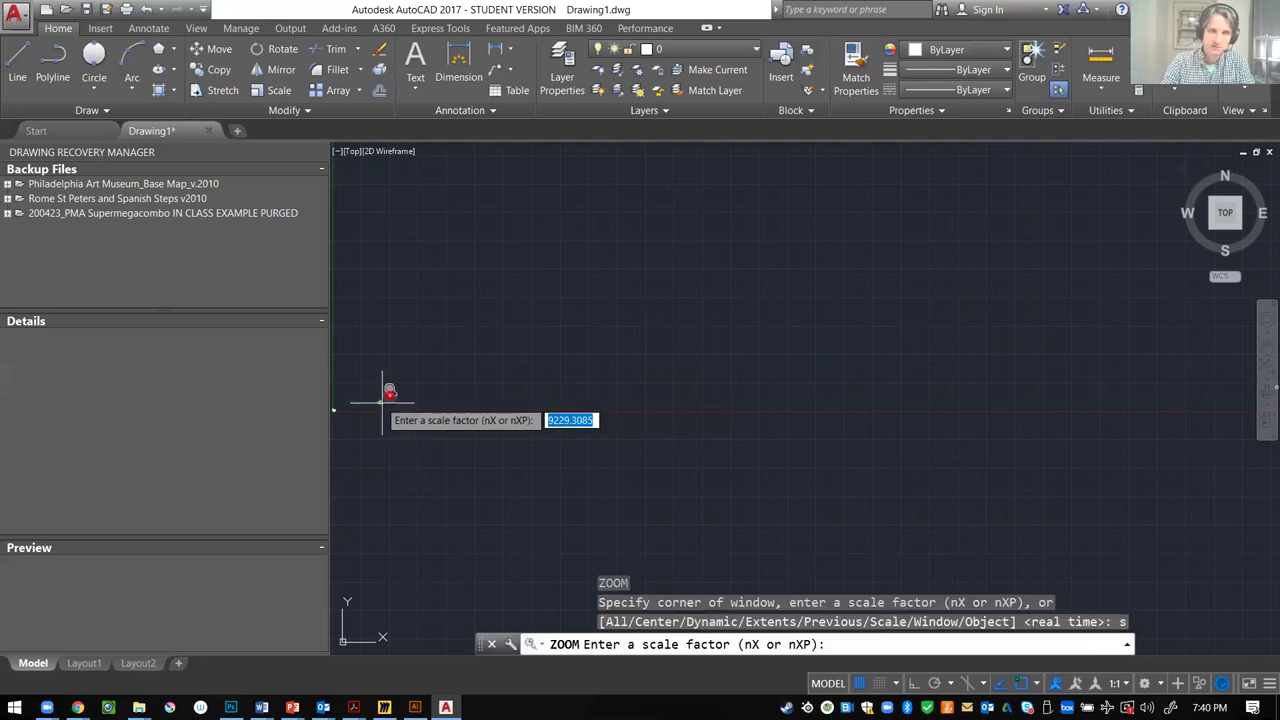
- Cancel the scale-factor zoom and sweep a crossing lasso across the drawing
left_click(382, 403)
key("Escape")
key("Escape")
key("Escape")
mouse_move(475, 390)
left_mouse_down()
mouse_move(364, 431)
mouse_move(383, 358)
left_mouse_up()
type("z")
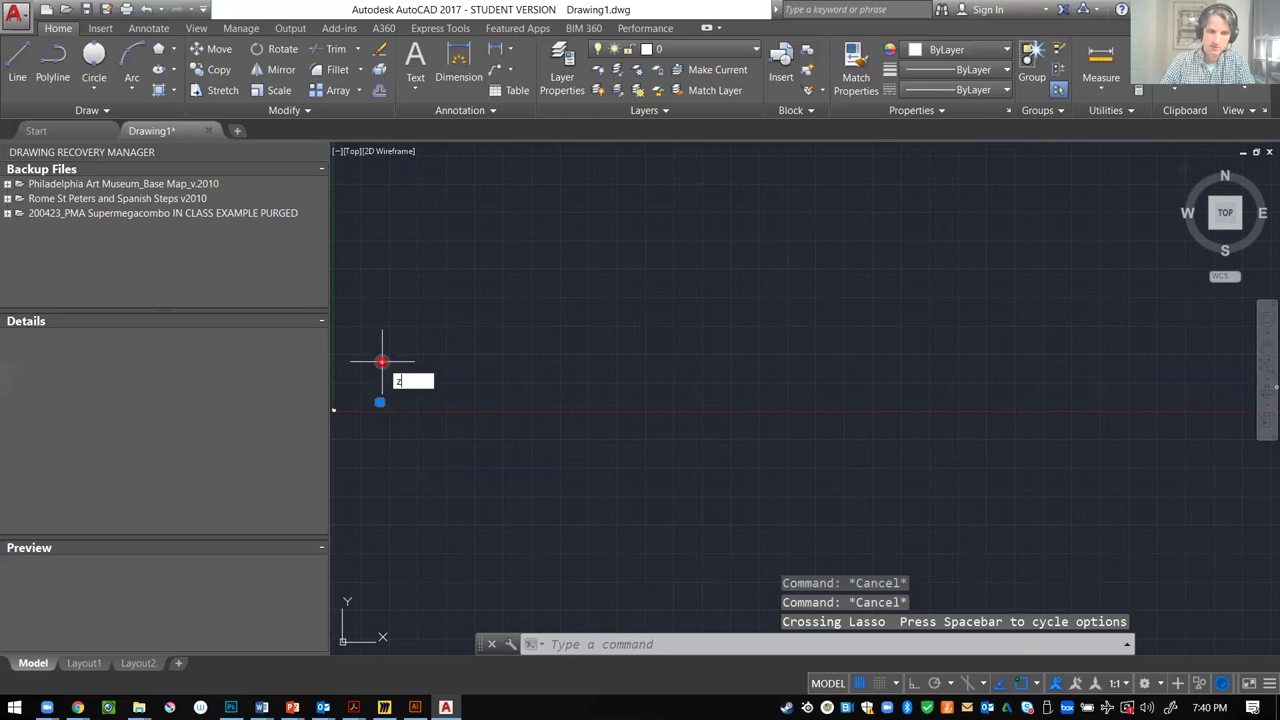
key("Return")
type("s")
key("Return")
key("Escape")
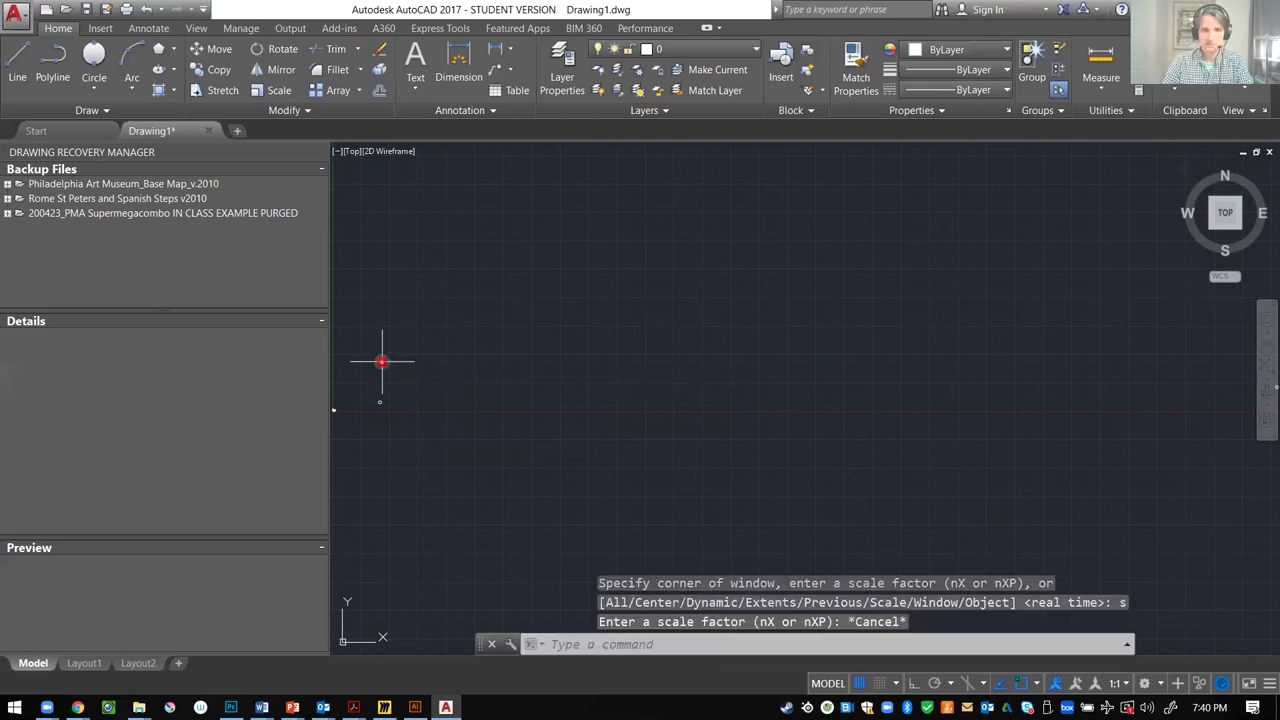
key("Escape")
key("Escape")
- Zoom in on the small circle, then select it with a crossing lasso
type("z")
key("Return")
left_click(466, 441)
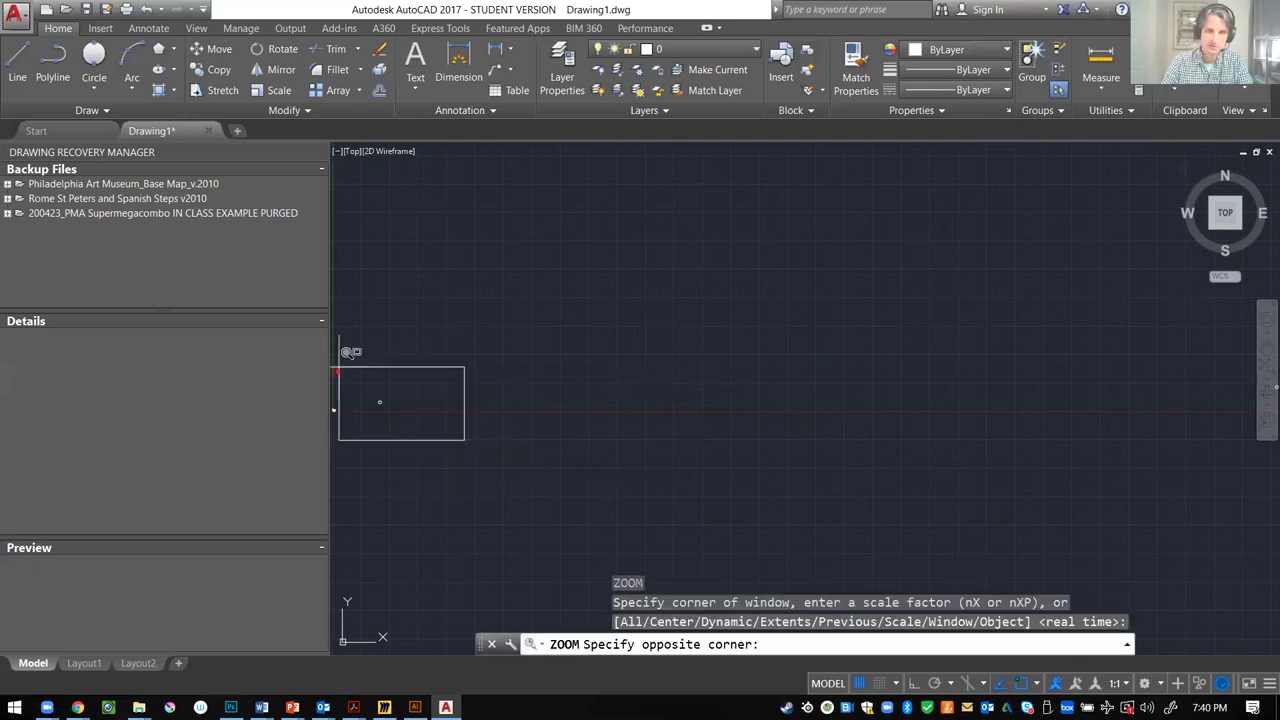
scroll(369, 345, "up", 5)
key("Escape")
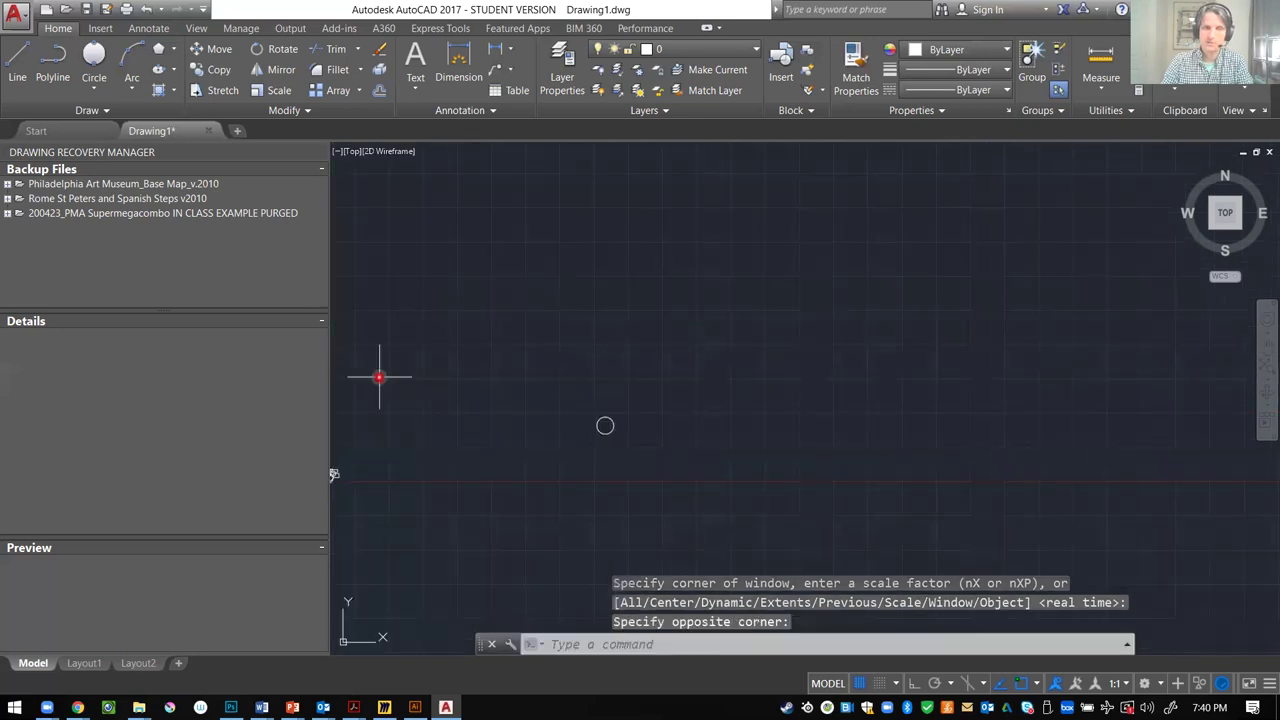
left_click(632, 398)
mouse_move(632, 398)
left_mouse_down()
mouse_move(574, 466)
mouse_move(651, 466)
left_mouse_up()
- Zoom to the small standalone circle with ZOOM Object and select it
type("z")
key("Return")
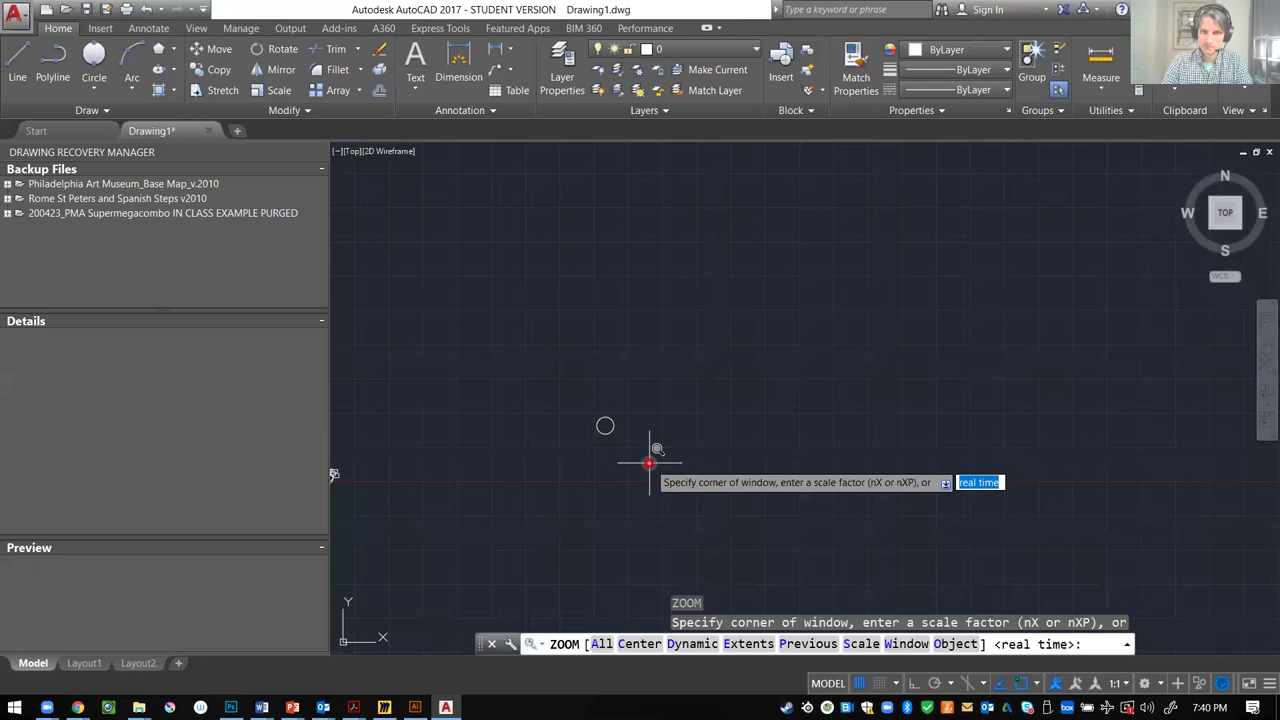
left_click(957, 646)
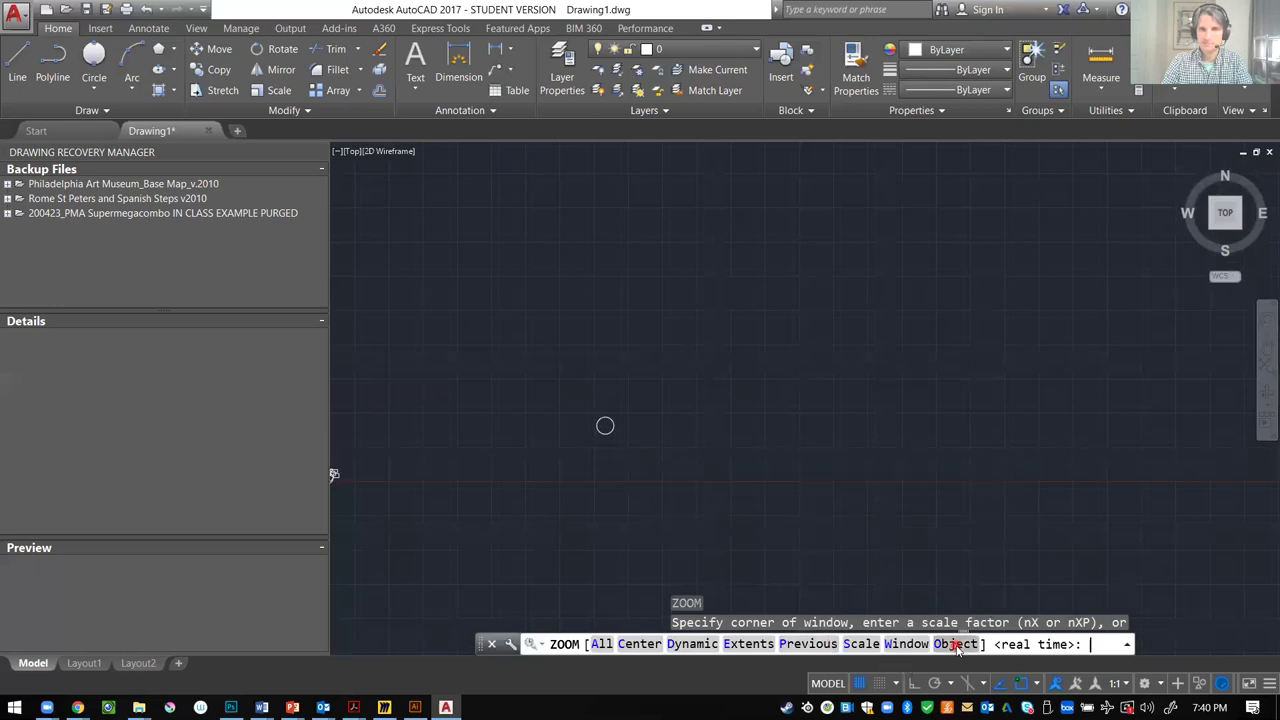
left_click(770, 352)
left_click(431, 383)
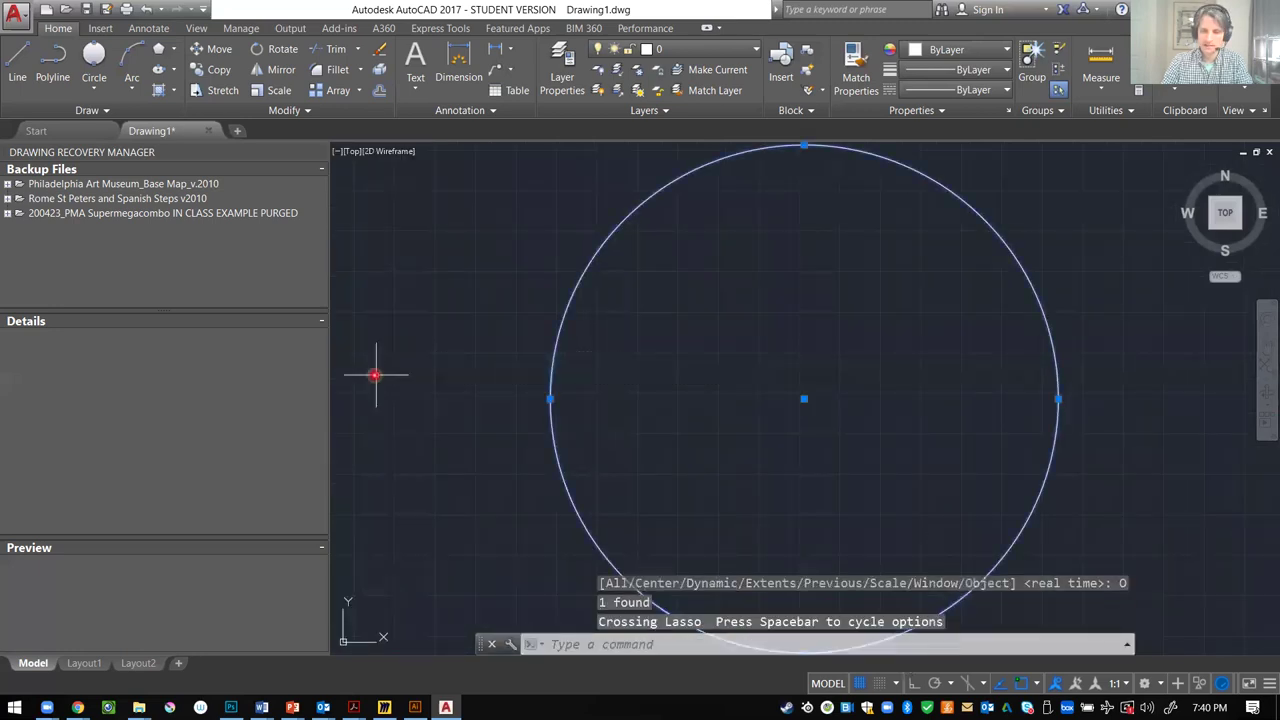
key("Escape")
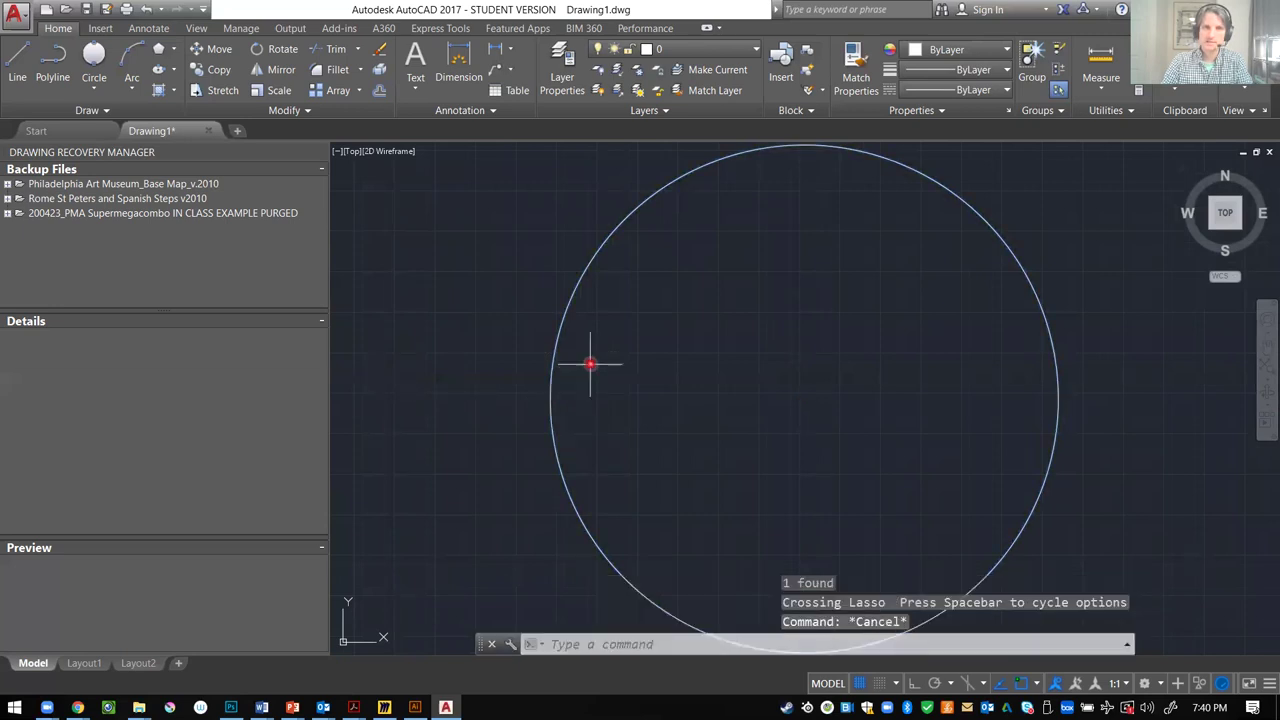
left_click(577, 360)
key("Escape")
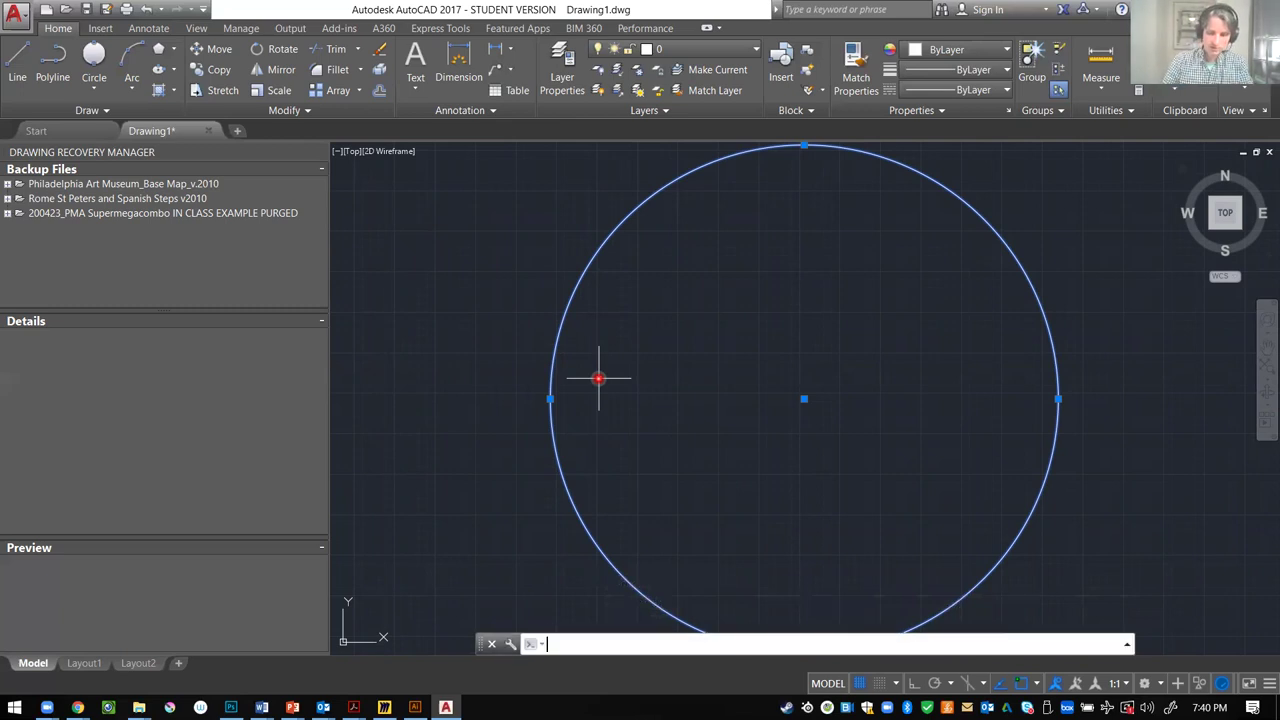
- Erase the small circle, then zoom All to show the whole drawing
type("erase")
key("Return")
type("z")
key("Return")
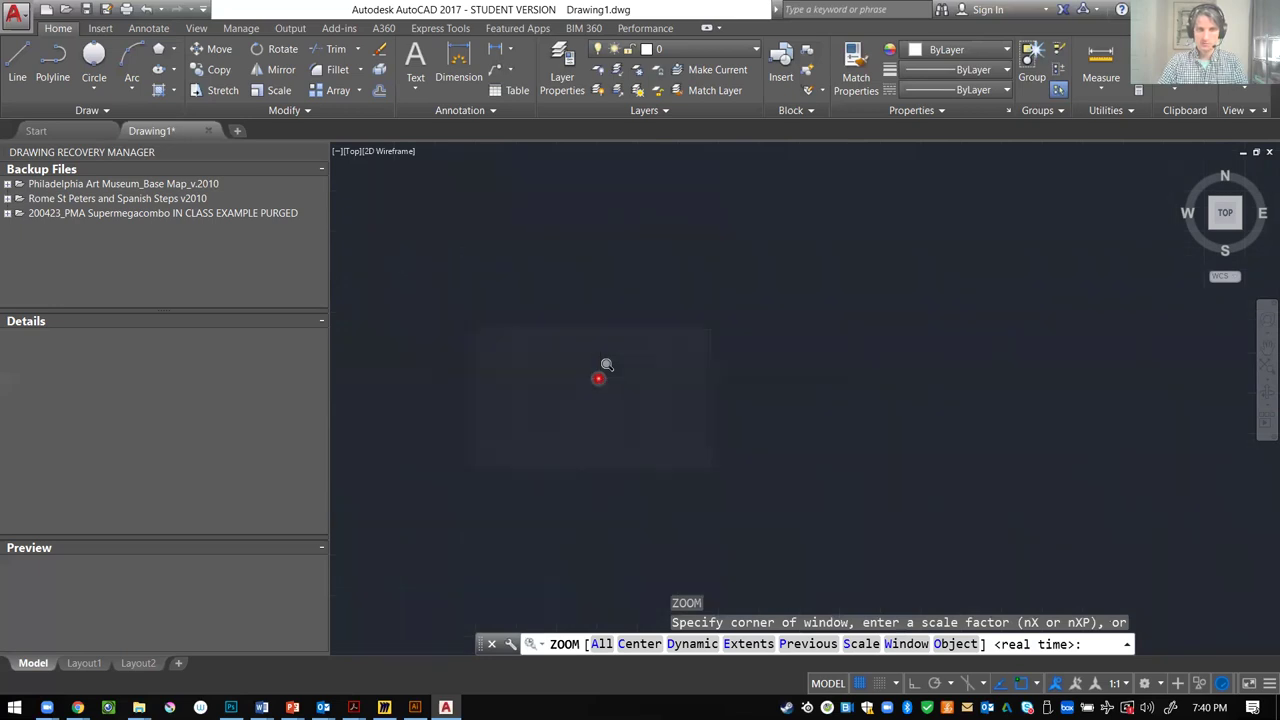
type("a")
key("Return")
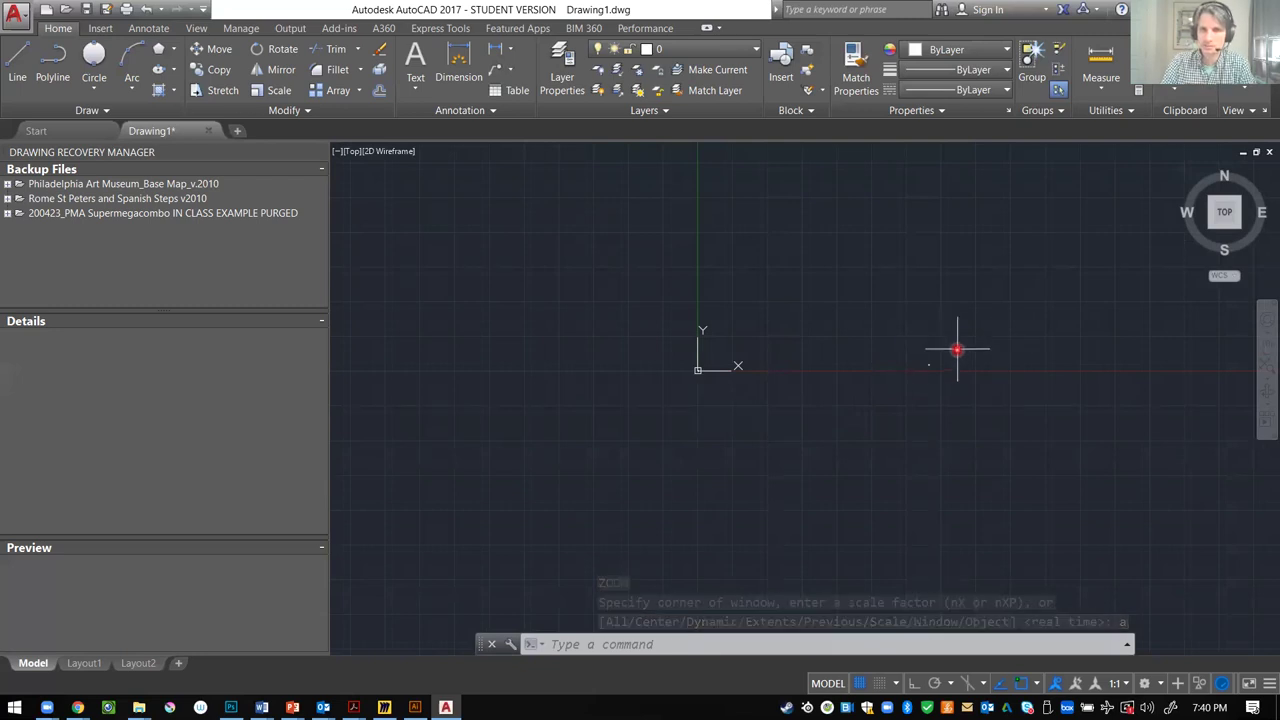
- Select the tiny object and zoom onto the other small circle with ZOOM Object
mouse_move(957, 349)
left_mouse_down()
mouse_move(895, 377)
mouse_move(914, 403)
left_mouse_up()
left_click_drag(920, 346, 975, 393)
type("z")
key("Return")
type("o")
key("Return")
left_click(980, 381)
key("Return")
- Crossing-select the enlarged circle, erase it, and zoom All to show every shape
left_click_drag(1094, 323, 1006, 350)
type("erase")
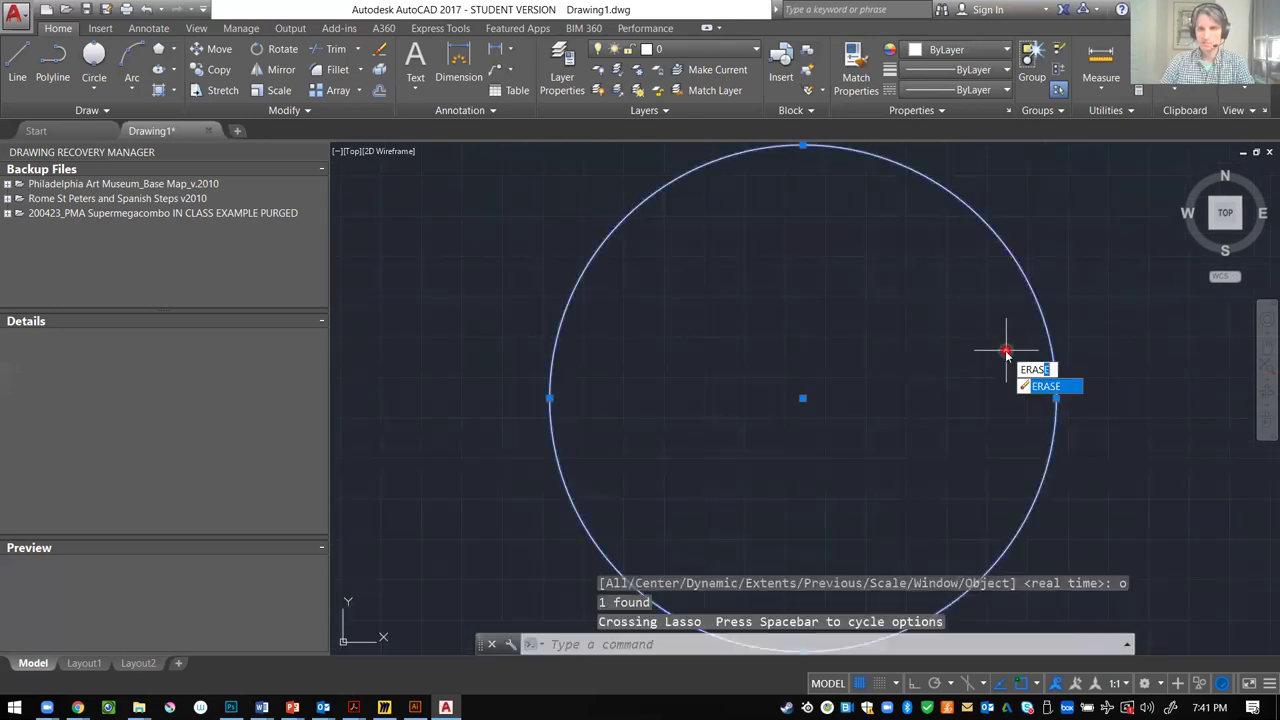
key("Return")
type("z")
key("Return")
type("a")
key("Return")
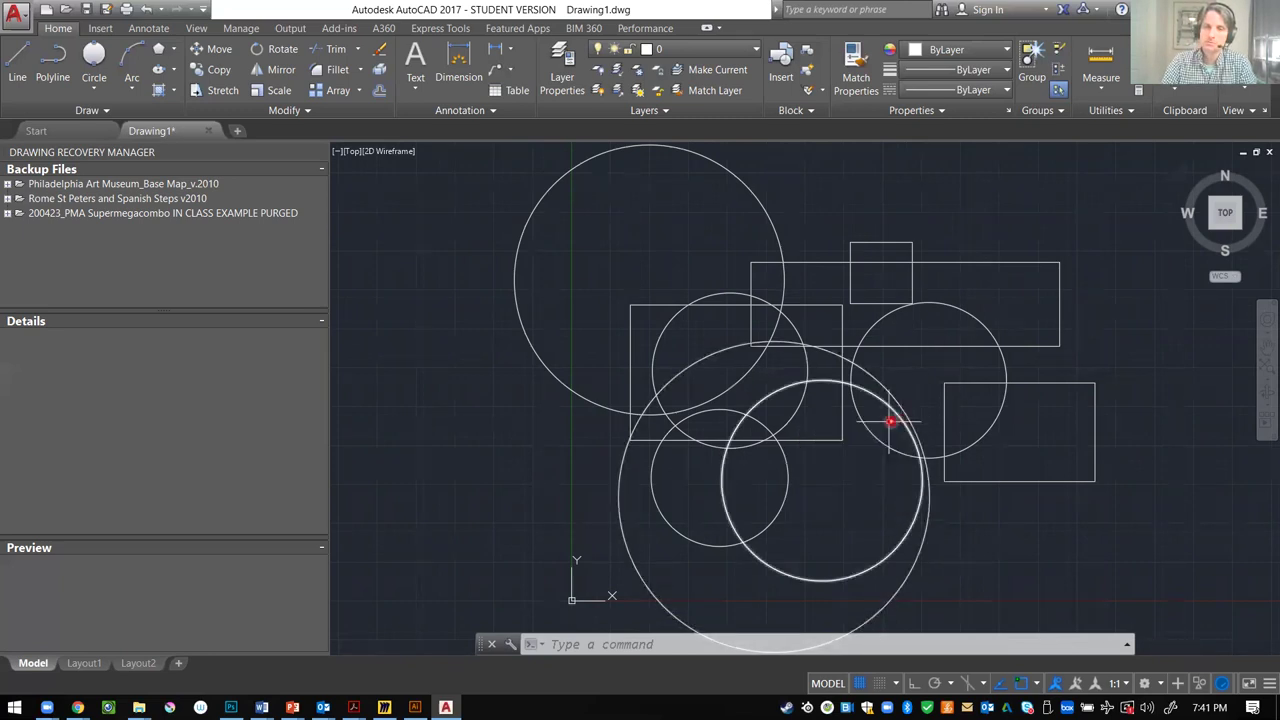
- Zoom out with the wheel, then zoom in over the large upper-left circle and its rectangles
scroll(811, 400, "down", 2)
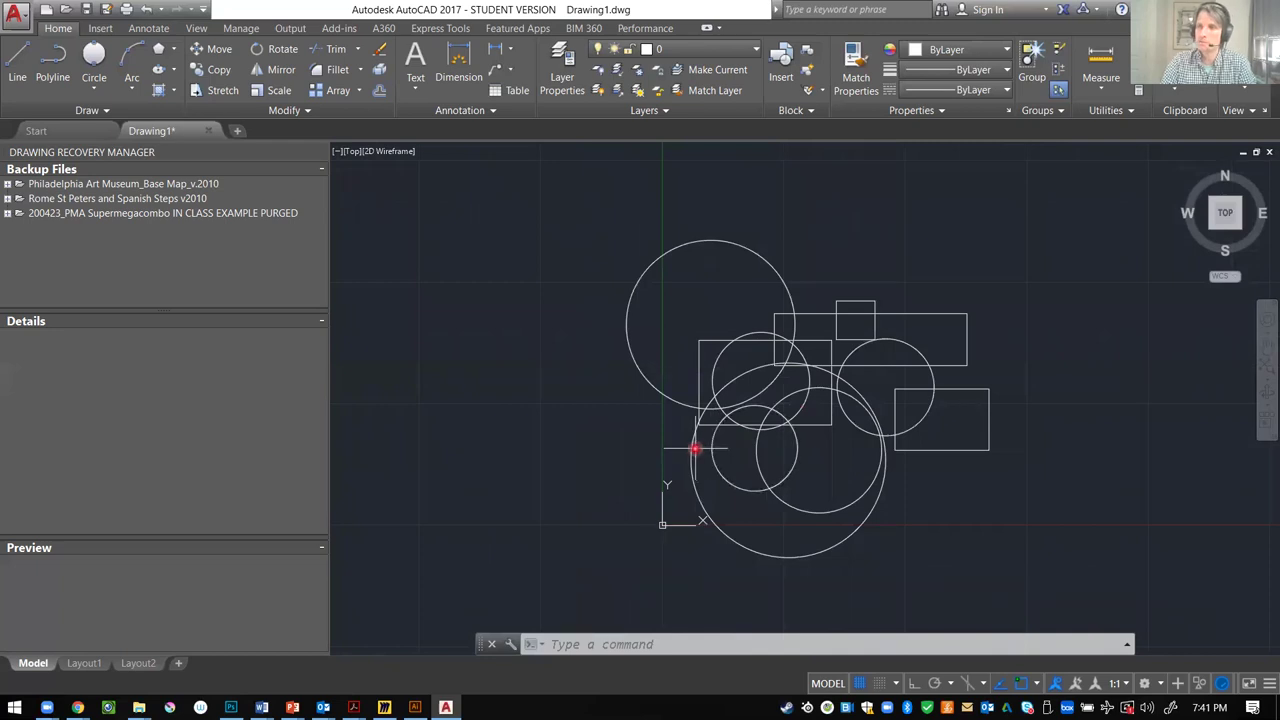
scroll(666, 432, "down", 2)
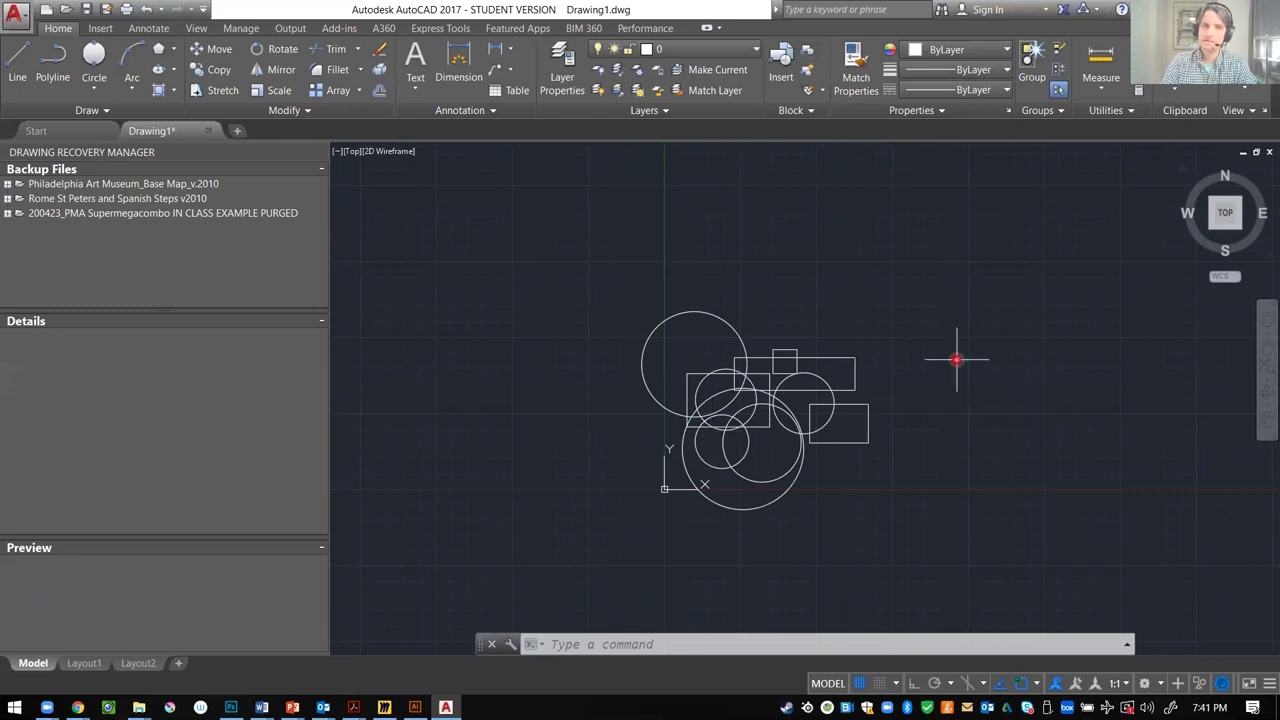
scroll(649, 363, "down", 2)
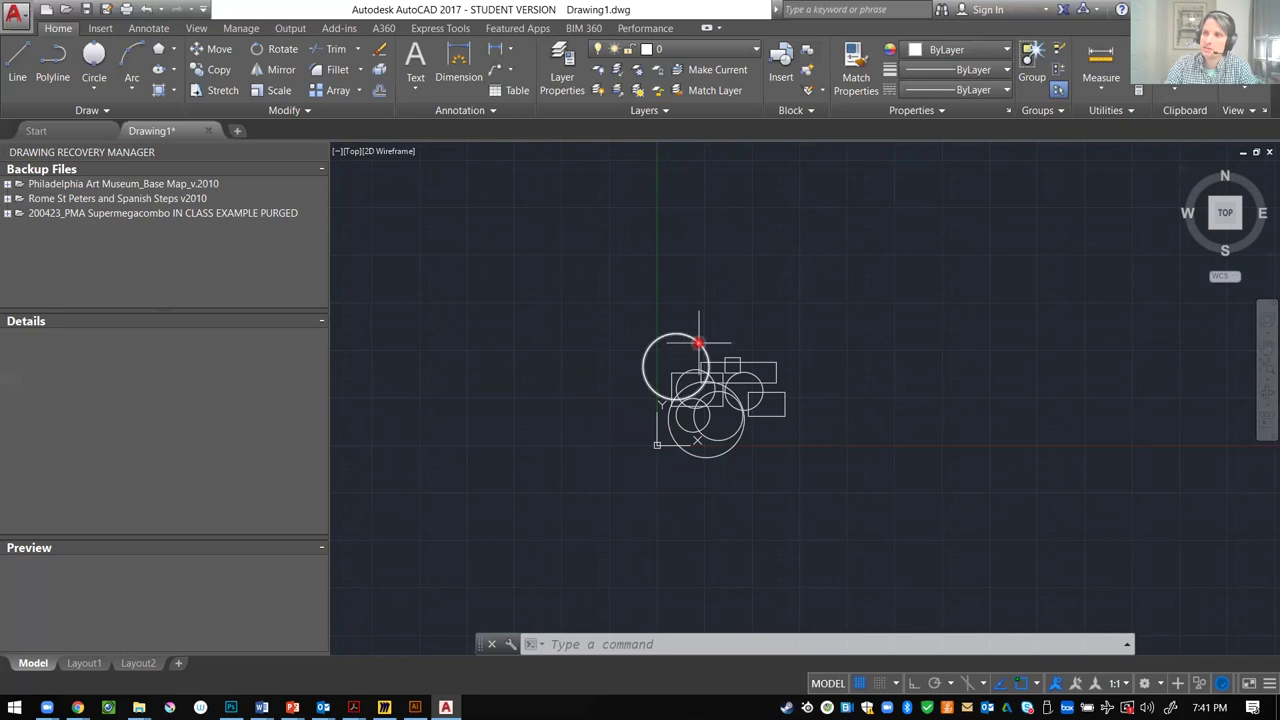
scroll(700, 343, "up", 4)
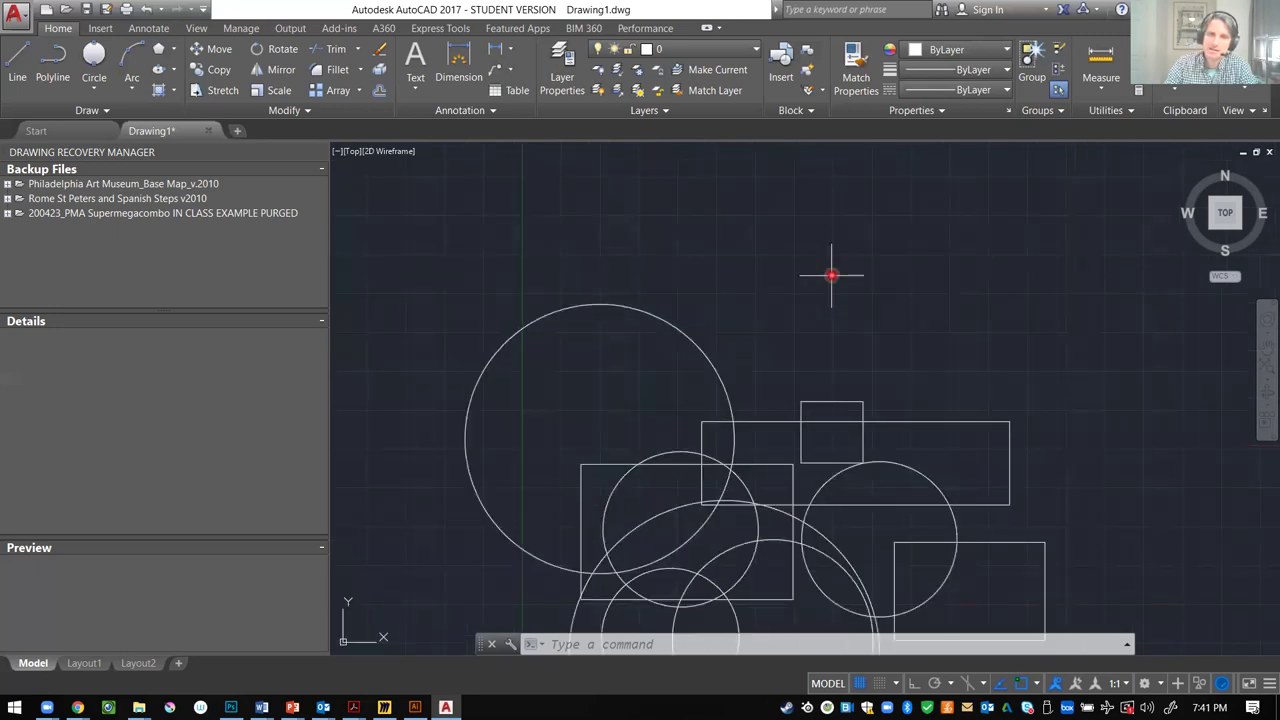
mouse_move(705, 354)
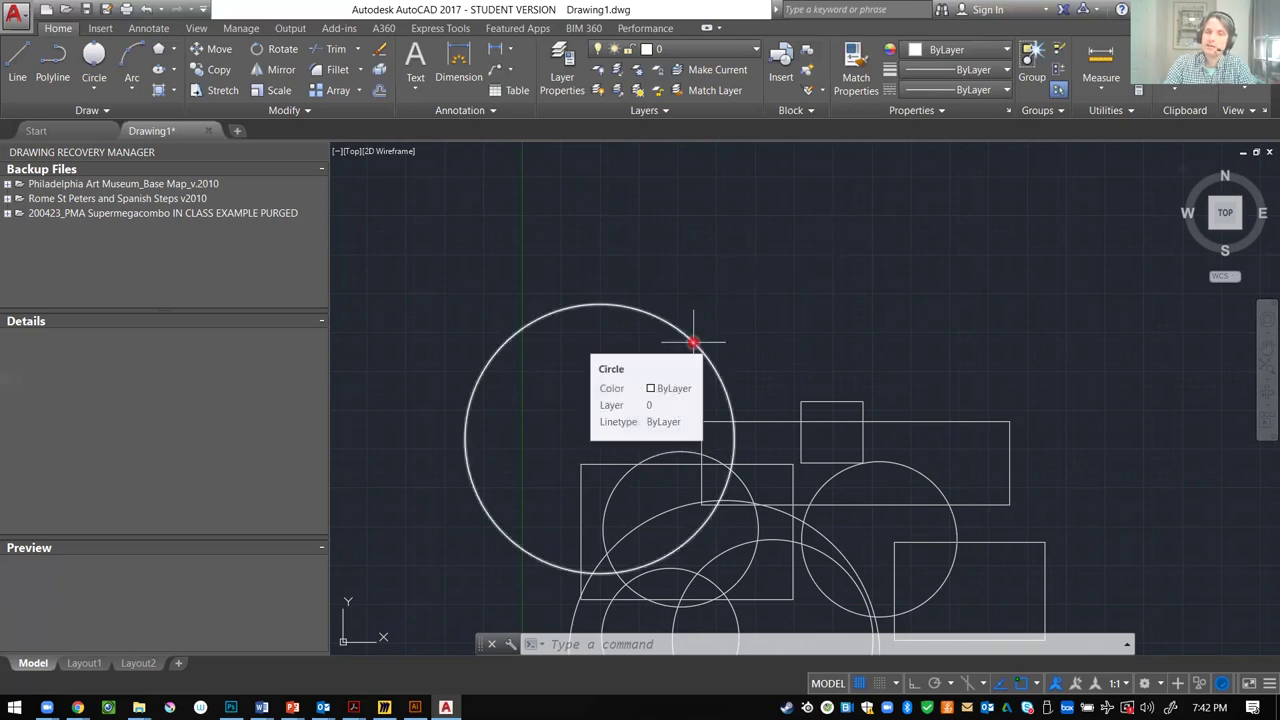
left_click(693, 342)
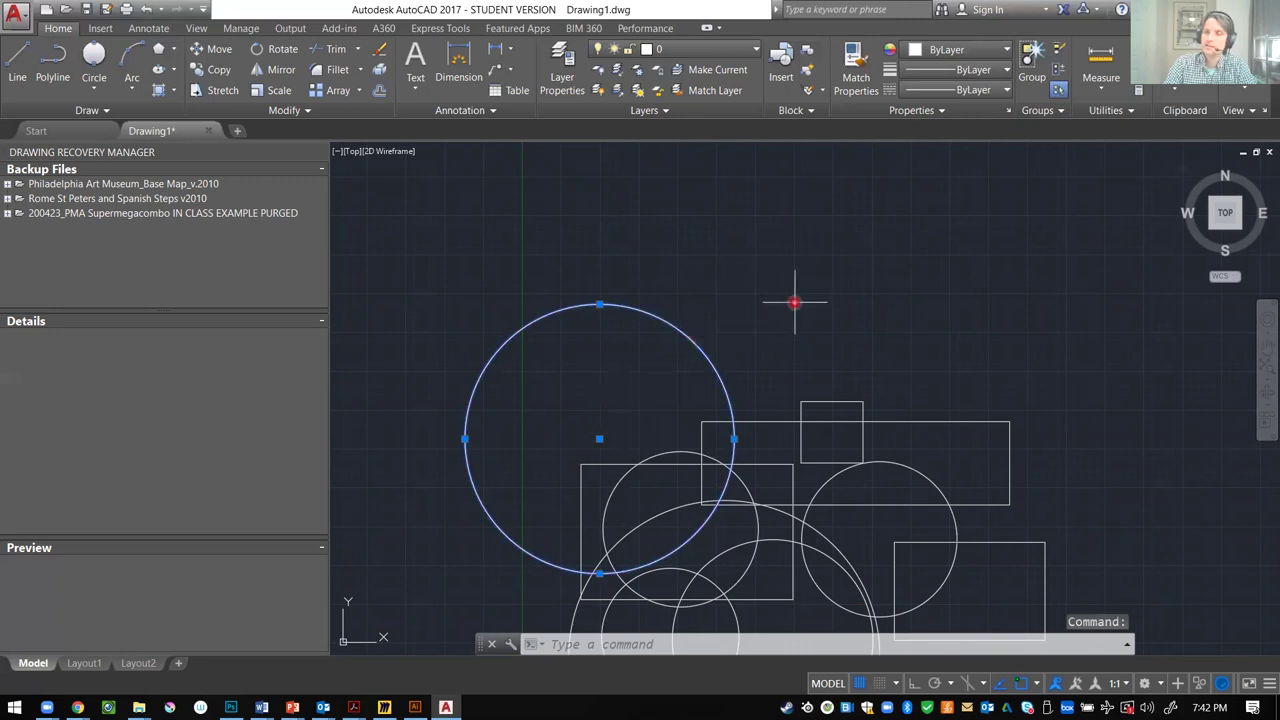
key("Escape")
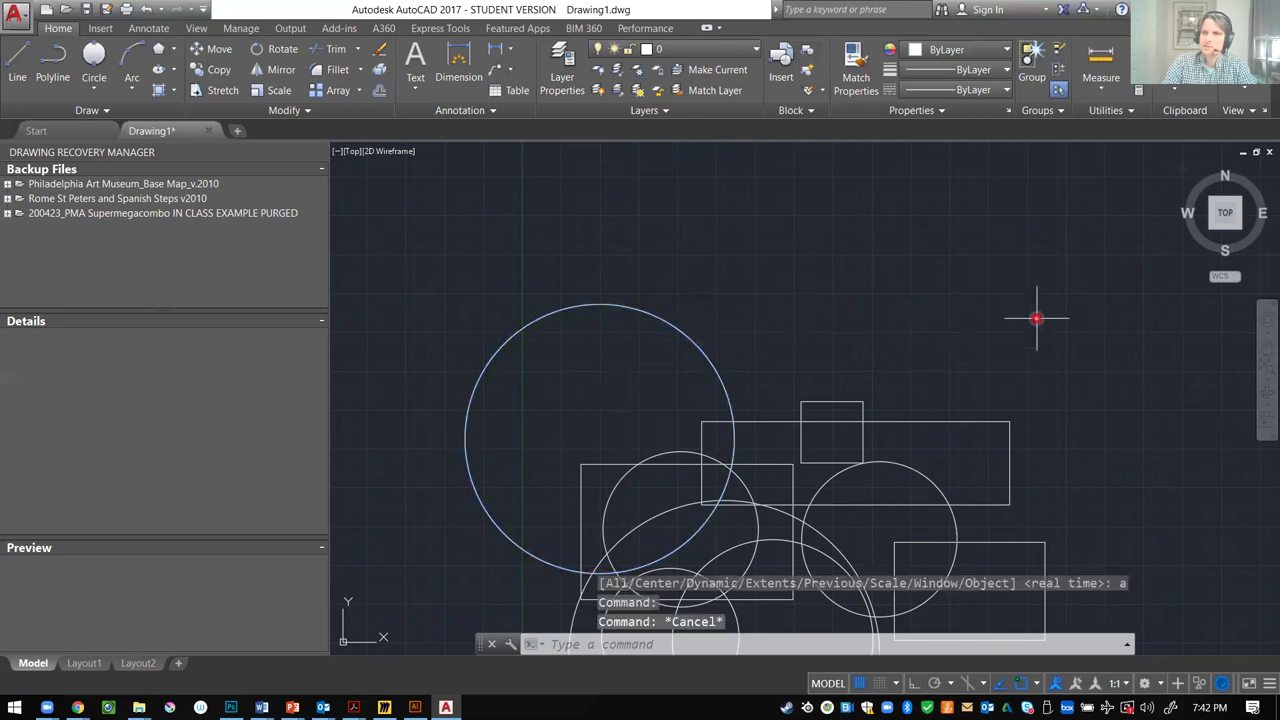
left_click(942, 252)
mouse_move(942, 252)
left_mouse_down()
mouse_move(818, 298)
mouse_move(760, 283)
mouse_move(710, 302)
mouse_move(664, 348)
mouse_move(657, 400)
mouse_move(699, 432)
mouse_move(866, 432)
mouse_move(960, 388)
mouse_move(998, 298)
left_mouse_up()
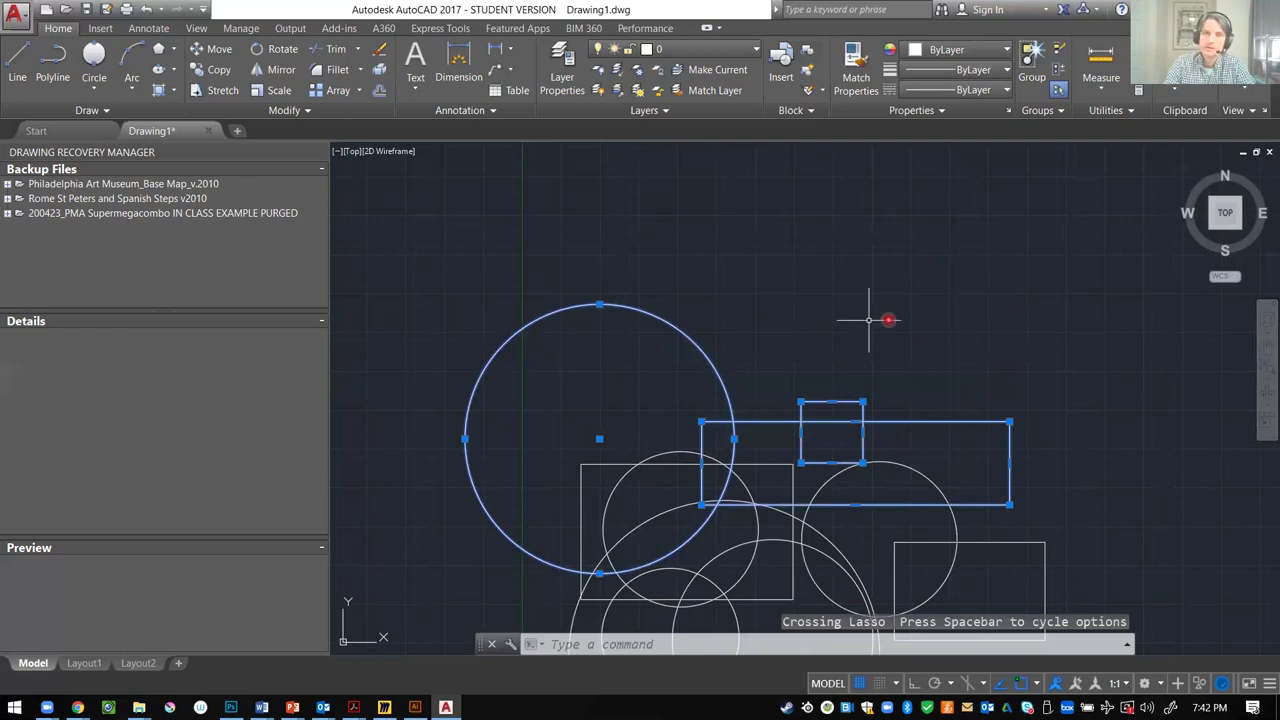
key("Escape")
mouse_move(773, 251)
left_mouse_down()
mouse_move(820, 241)
mouse_move(886, 256)
mouse_move(906, 295)
mouse_move(903, 342)
mouse_move(864, 423)
mouse_move(796, 464)
mouse_move(524, 541)
mouse_move(440, 543)
mouse_move(449, 416)
mouse_move(491, 279)
mouse_move(600, 204)
mouse_move(698, 181)
mouse_move(867, 182)
mouse_move(982, 381)
mouse_move(920, 460)
mouse_move(844, 489)
mouse_move(772, 470)
mouse_move(784, 377)
mouse_move(835, 316)
left_mouse_up()
mouse_move(858, 197)
left_mouse_down()
mouse_move(1005, 322)
mouse_move(987, 403)
mouse_move(899, 485)
mouse_move(762, 516)
mouse_move(679, 496)
mouse_move(648, 411)
mouse_move(696, 281)
left_mouse_up()
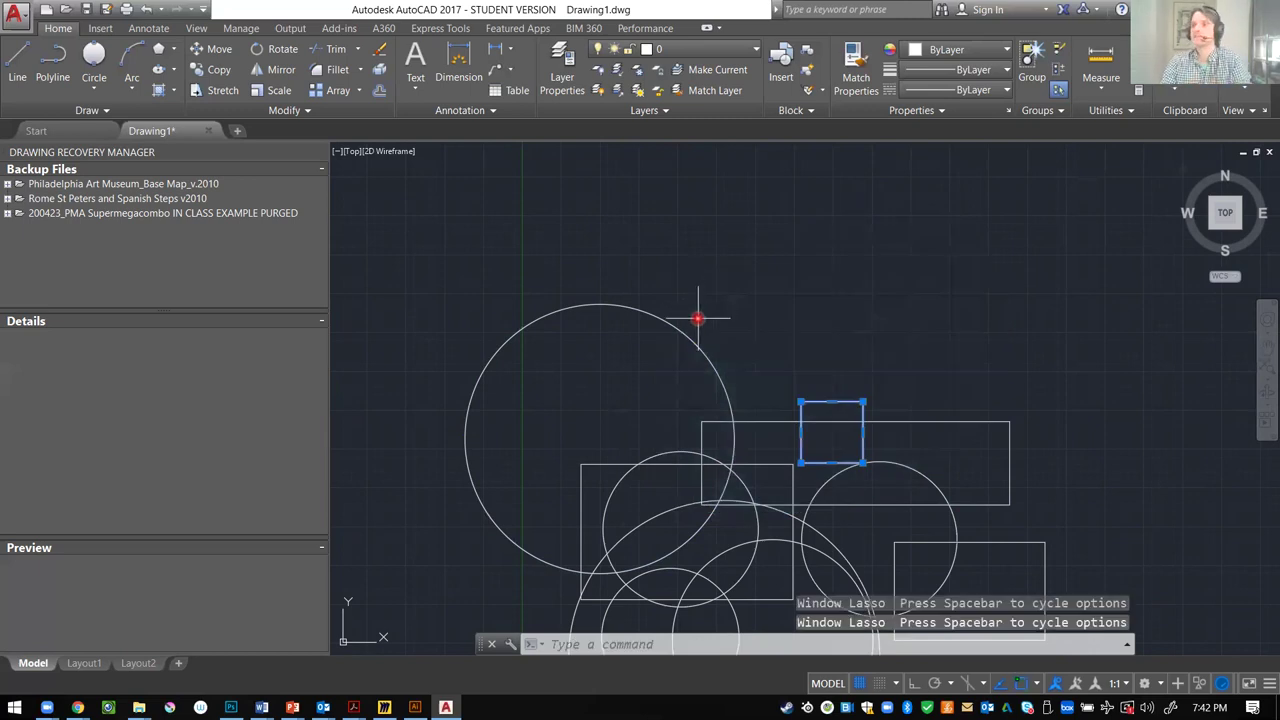
left_click(810, 267)
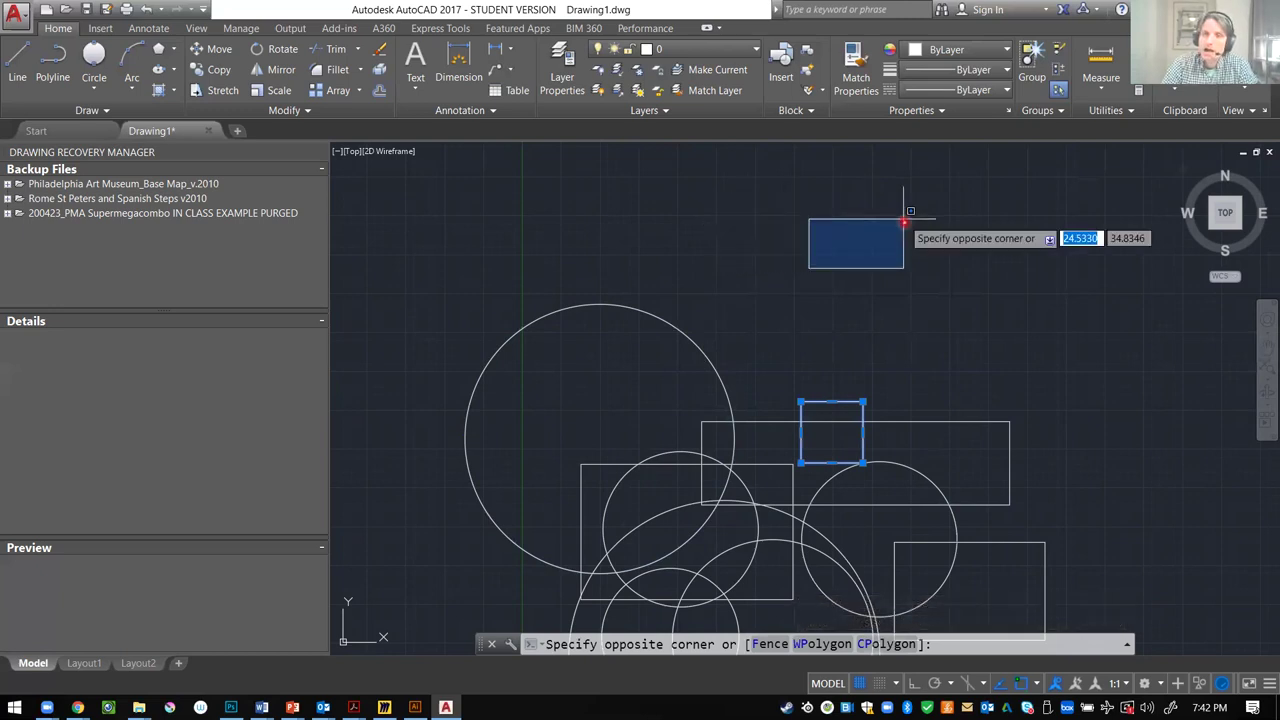
key("Escape")
mouse_move(838, 350)
left_mouse_down()
mouse_move(994, 204)
mouse_move(982, 244)
mouse_move(1066, 258)
mouse_move(845, 343)
mouse_move(964, 273)
mouse_move(874, 329)
mouse_move(947, 327)
mouse_move(889, 332)
mouse_move(961, 293)
mouse_move(1014, 309)
left_mouse_up()
left_click(843, 337)
key("Escape")
key("Escape")
mouse_move(880, 332)
left_mouse_down()
mouse_move(857, 337)
mouse_move(908, 309)
mouse_move(905, 324)
left_mouse_up()
key("Escape")
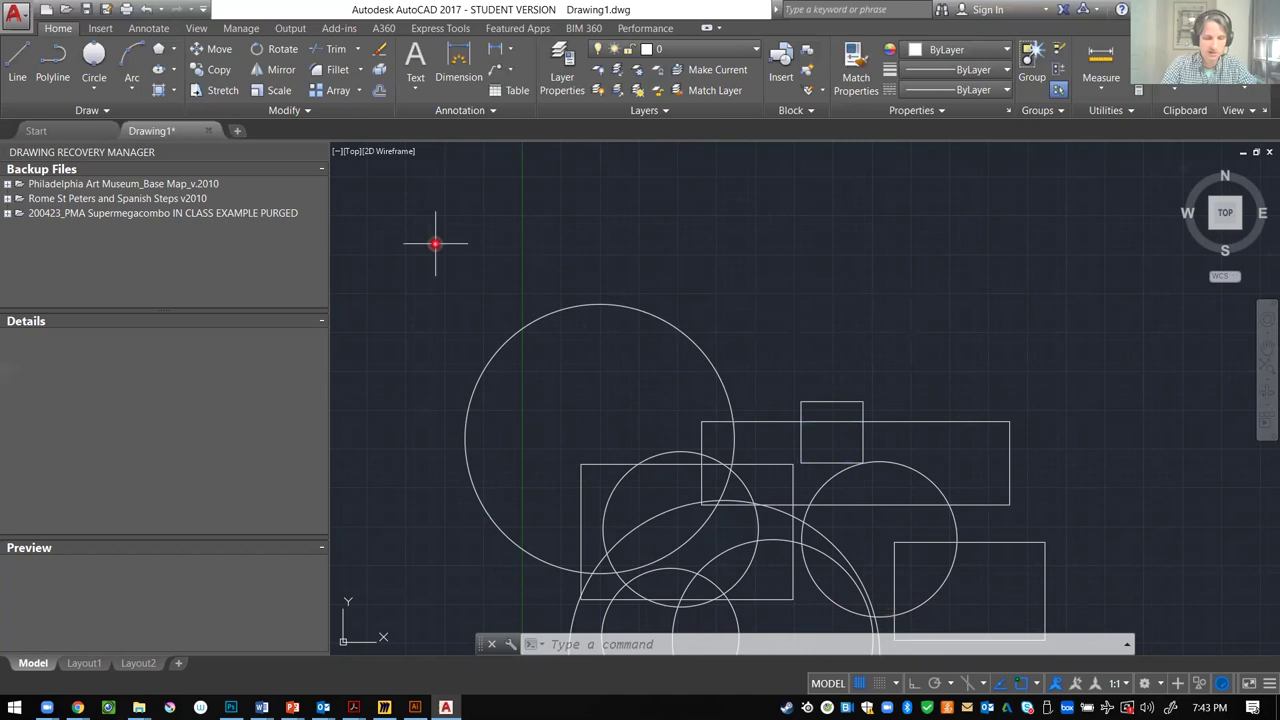
key("F1")
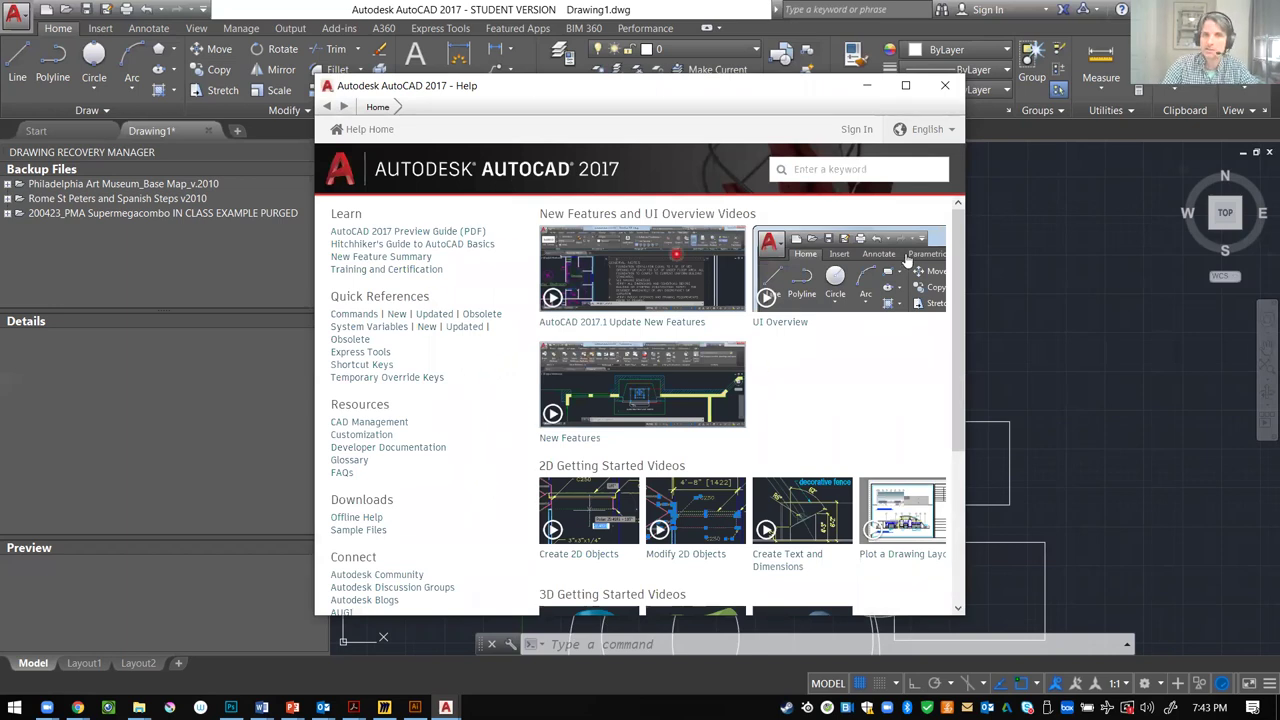
left_click(869, 170)
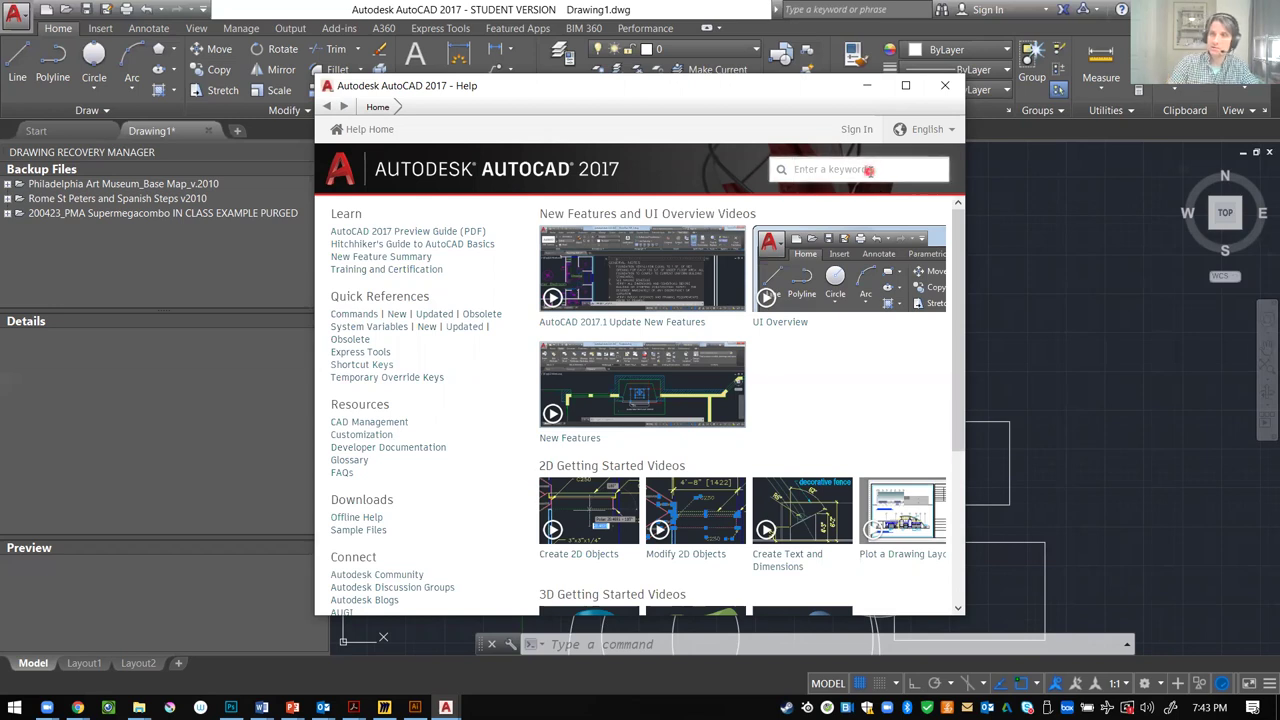
type("select box")
key("Return")
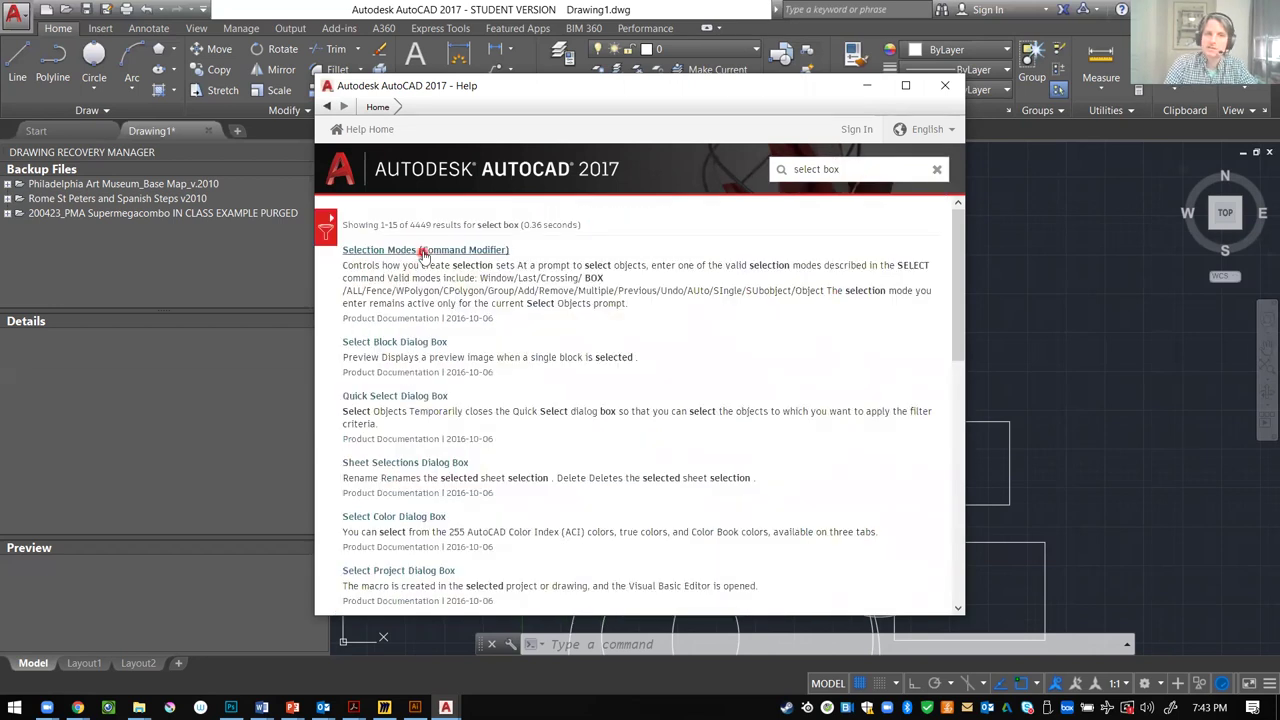
left_click(424, 398)
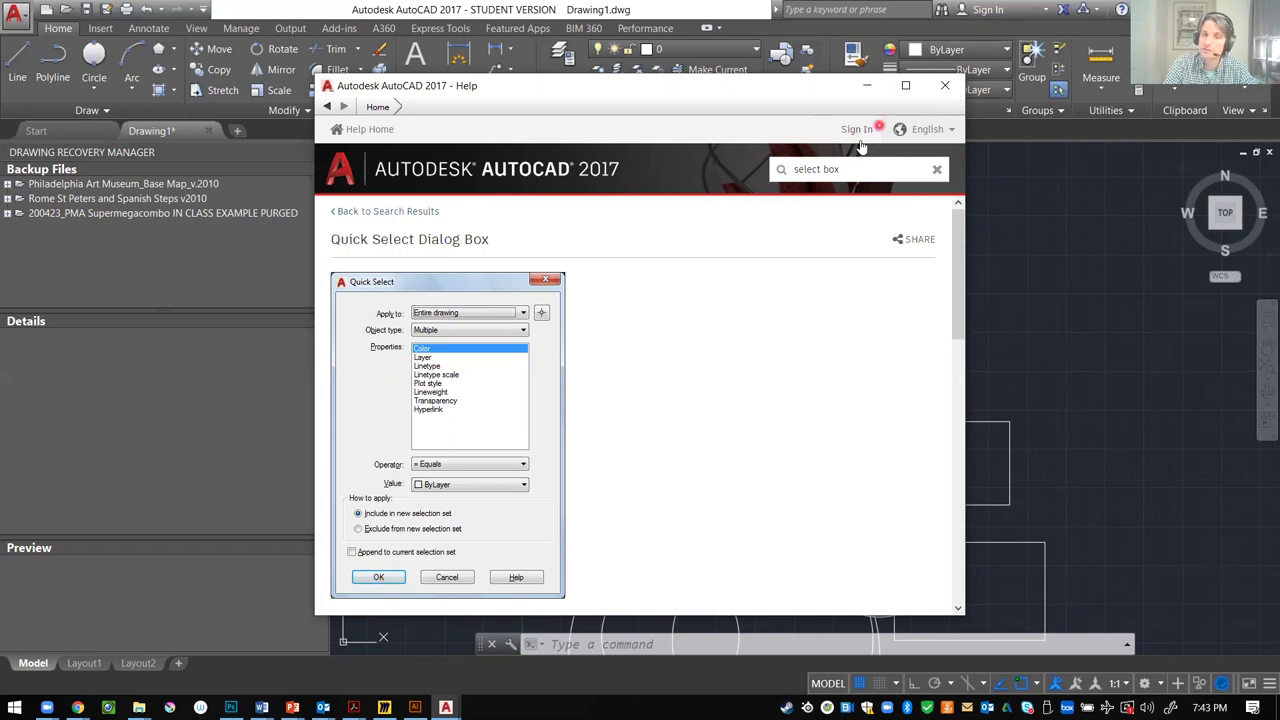
left_click(937, 90)
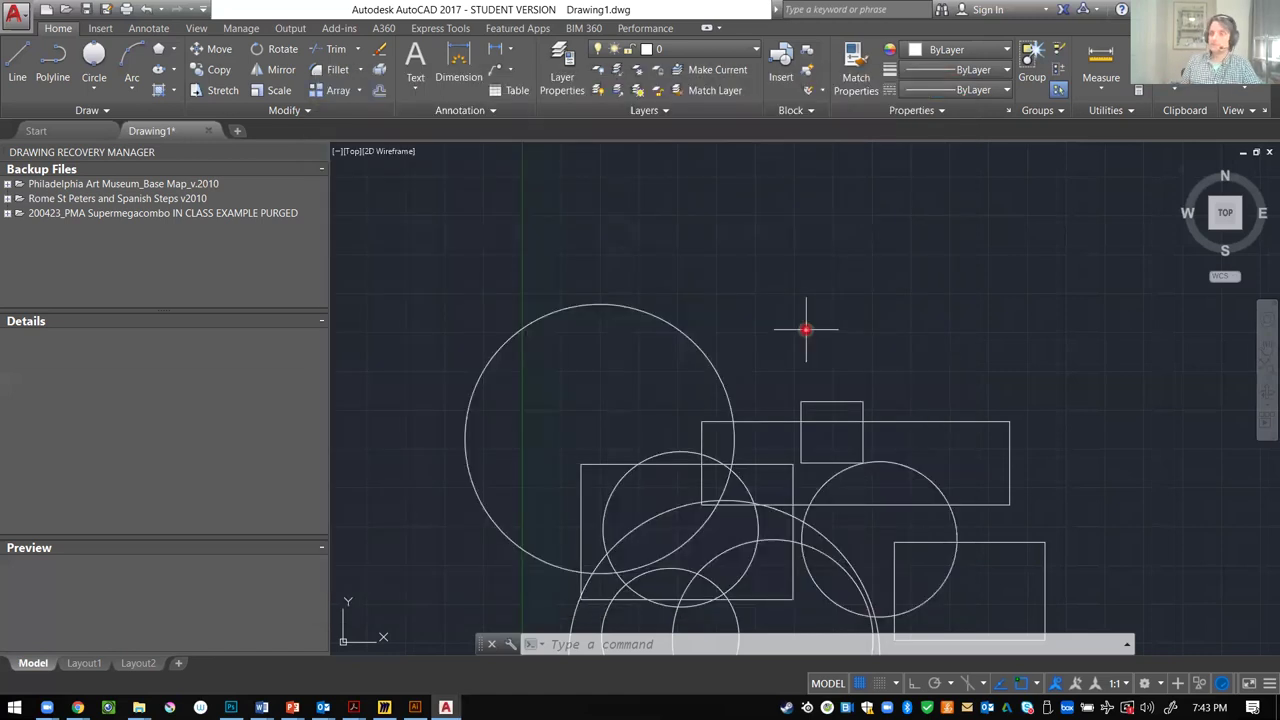
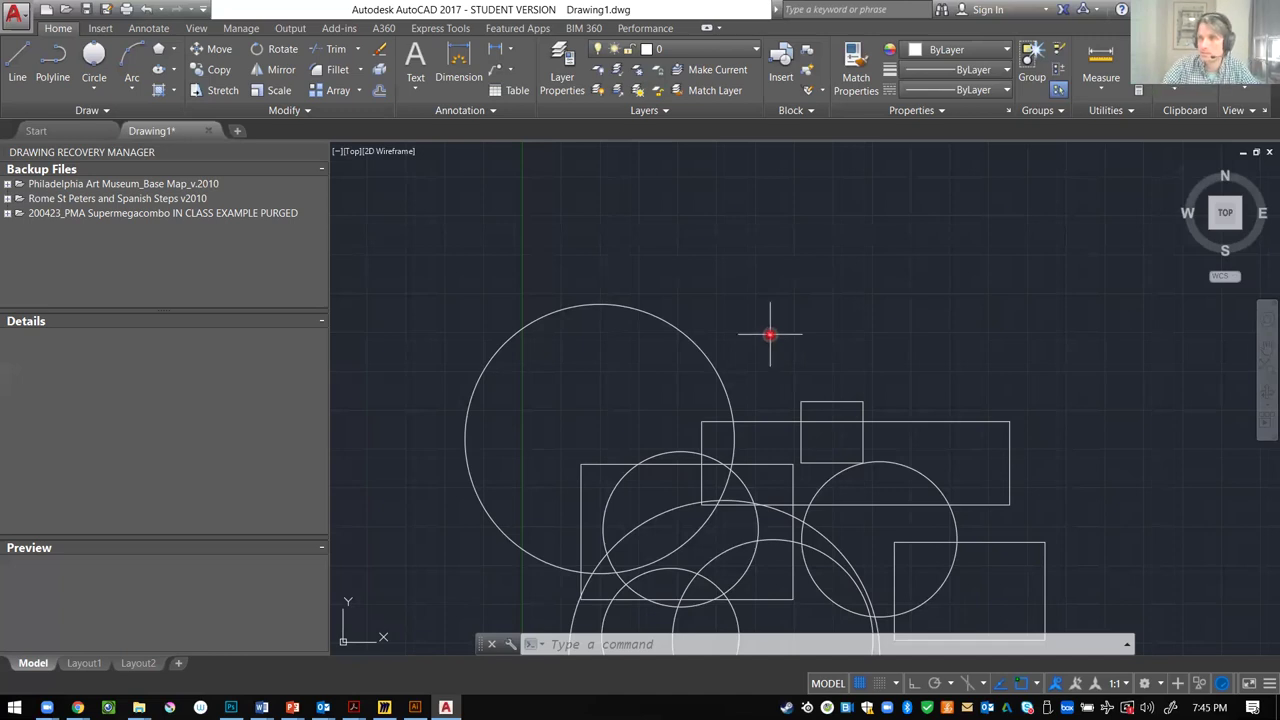
- Clear pending commands and start a three-point circle, then cancel it
key("Escape")
key("Escape")
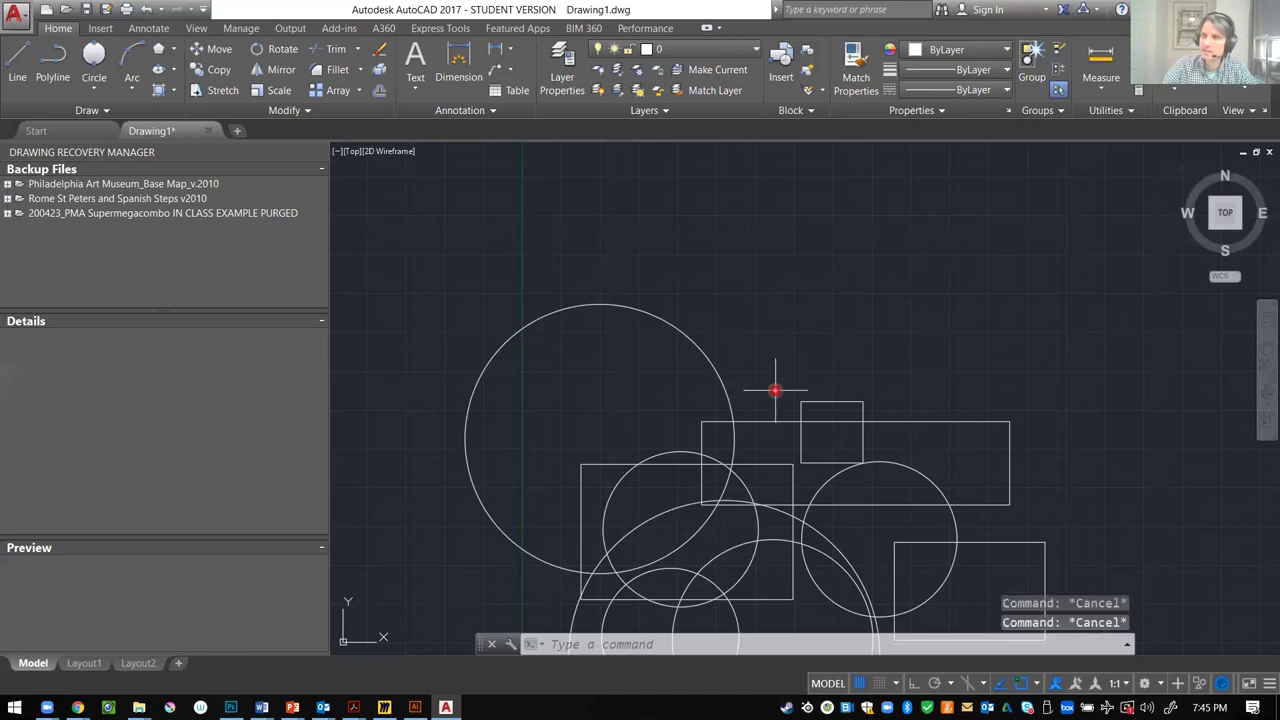
key("Escape")
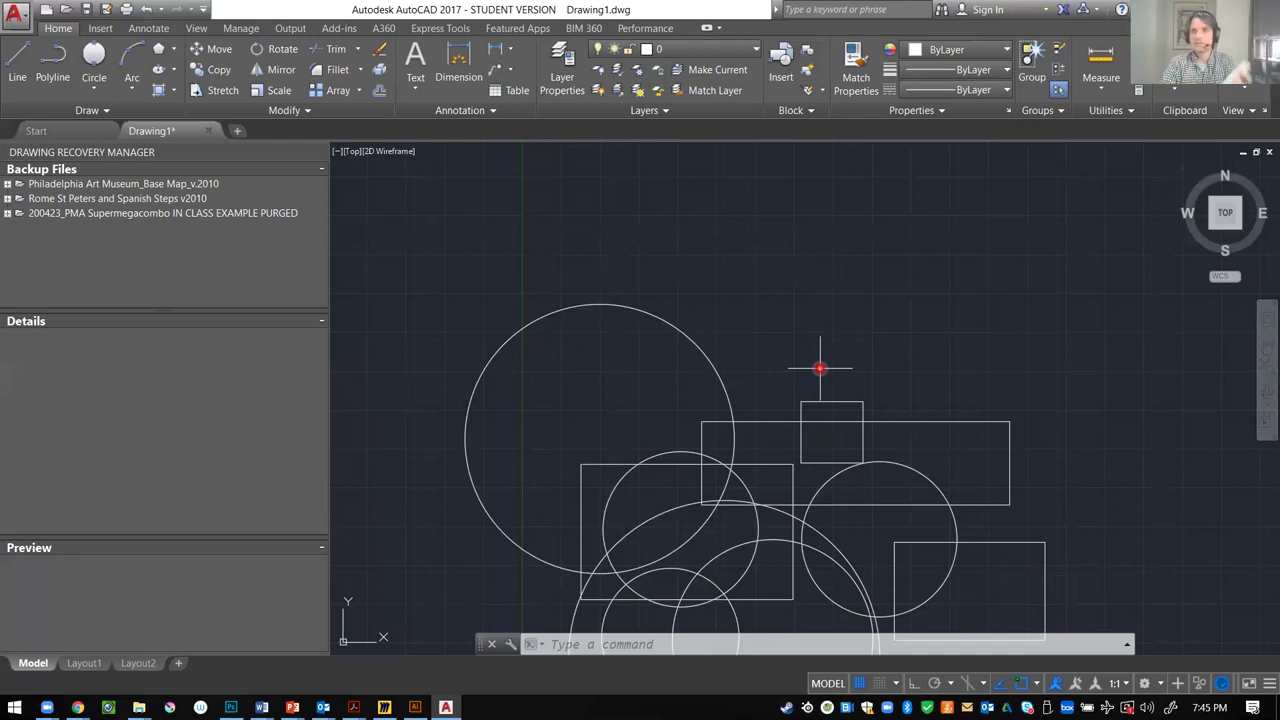
key("Escape")
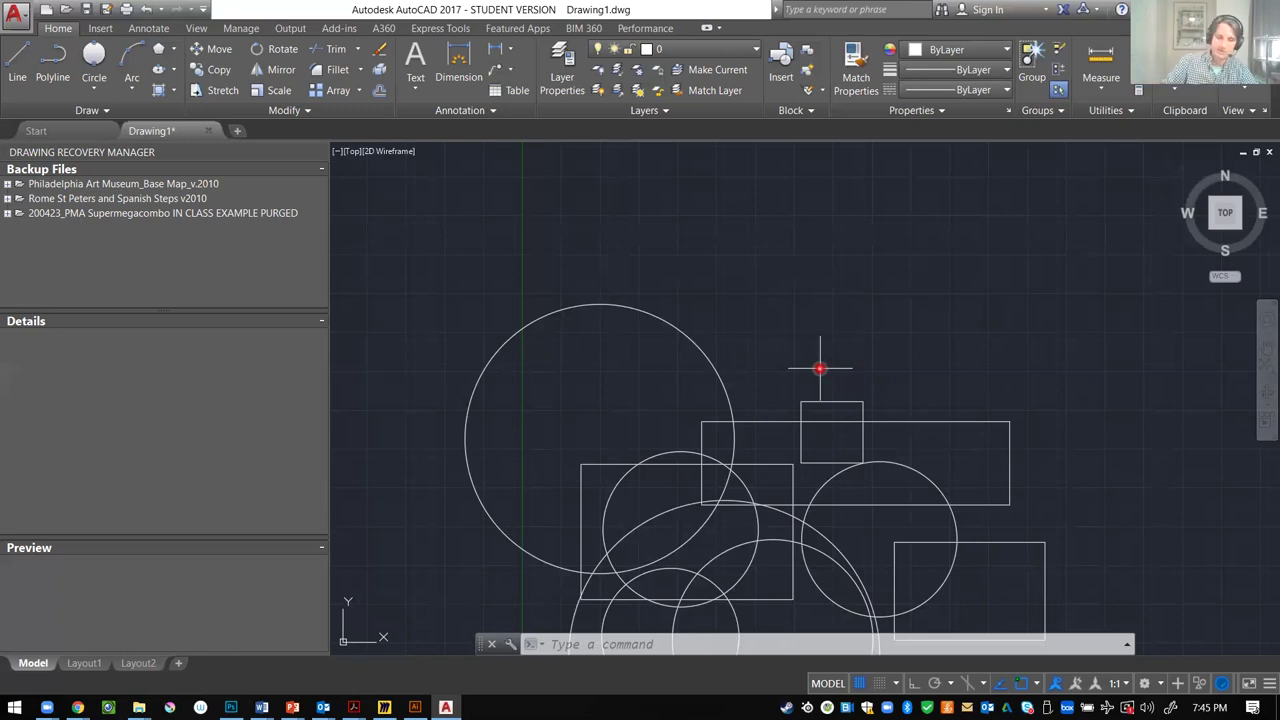
key("Escape")
key("Escape")
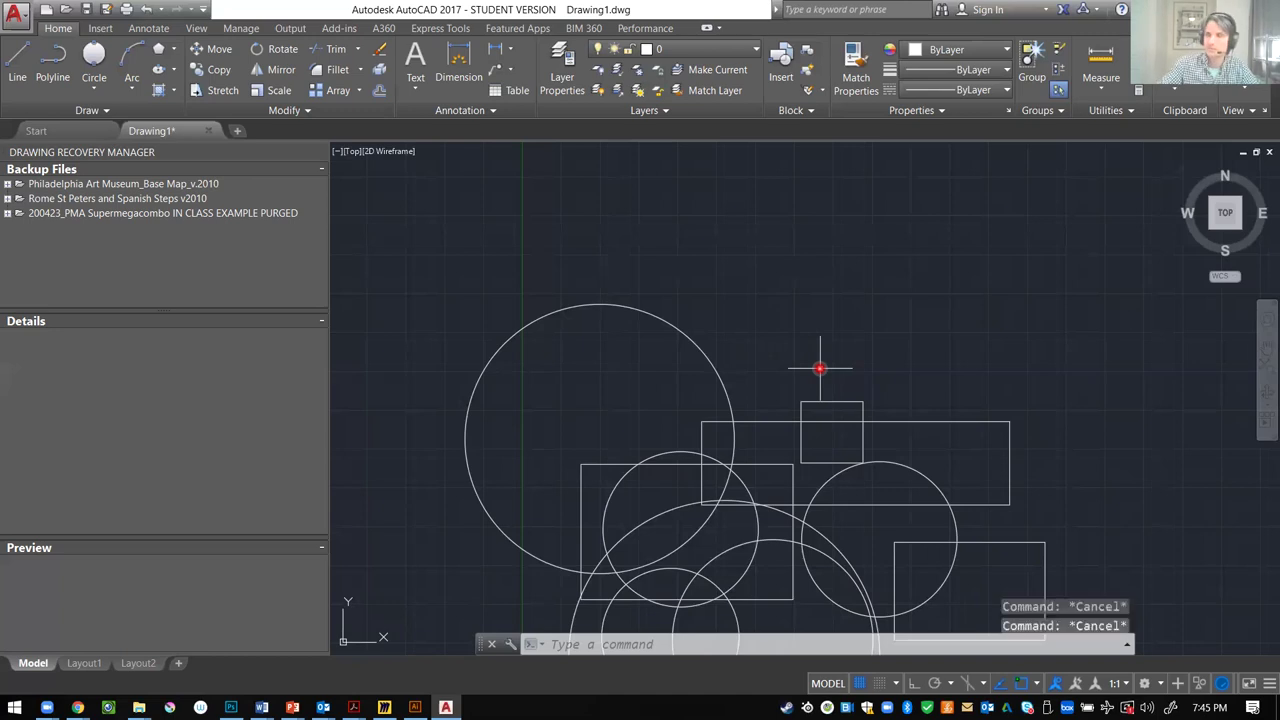
key("Escape")
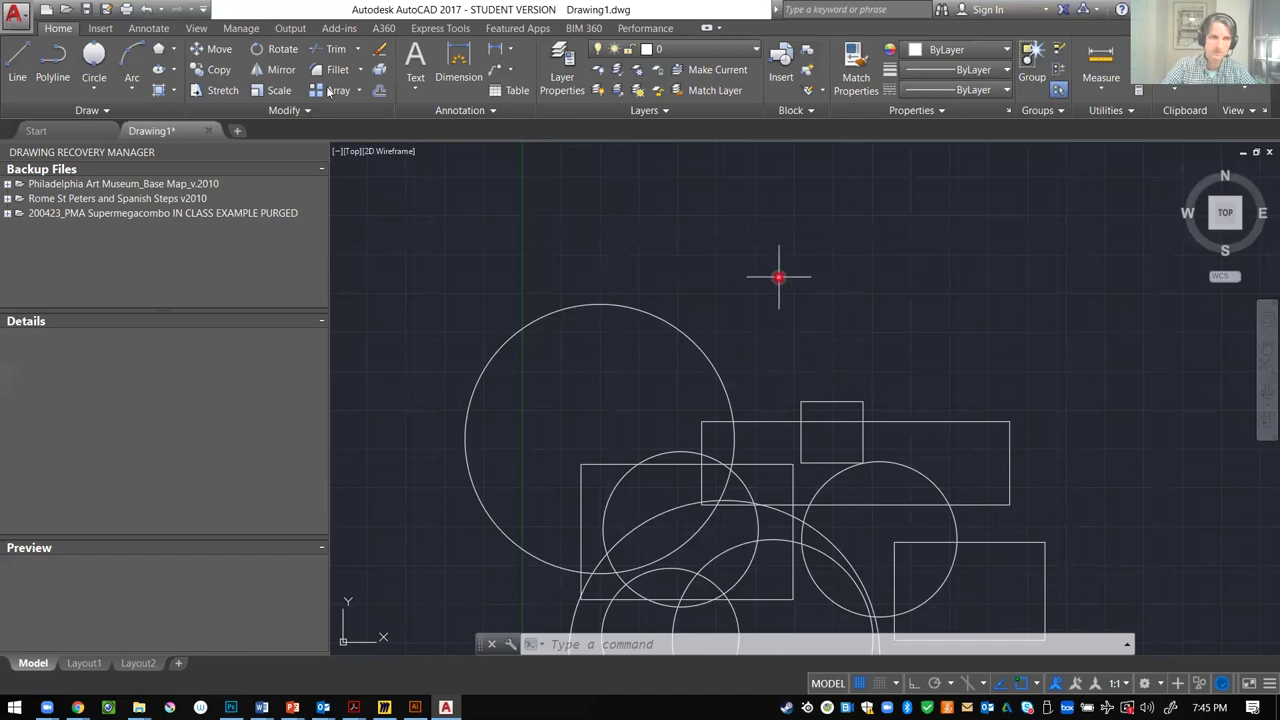
left_click(102, 89)
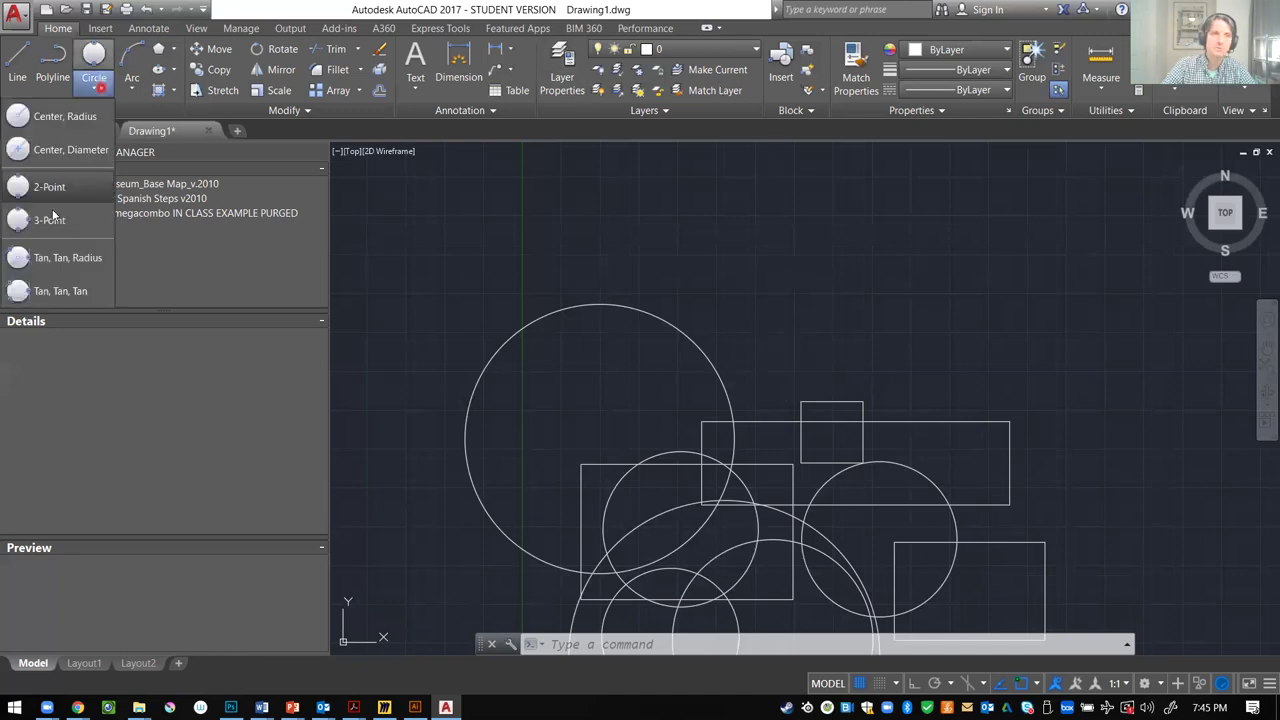
left_click(705, 183)
left_click(735, 208)
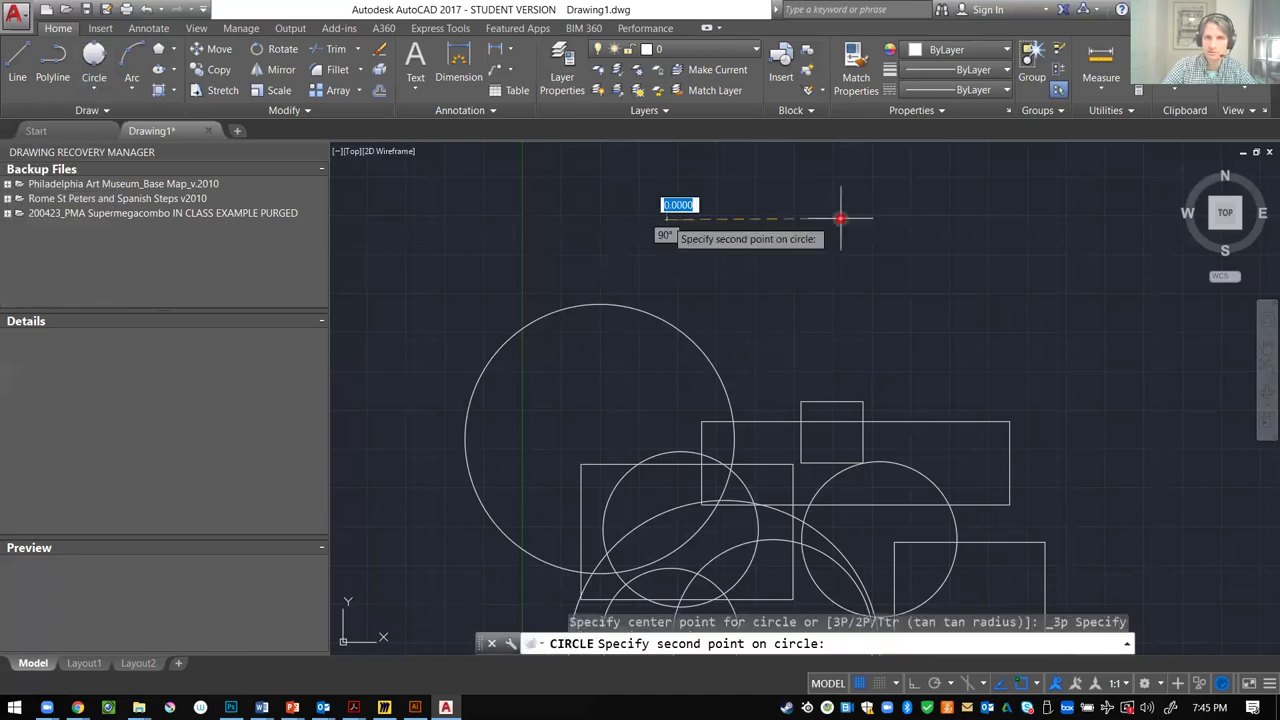
left_click(878, 224)
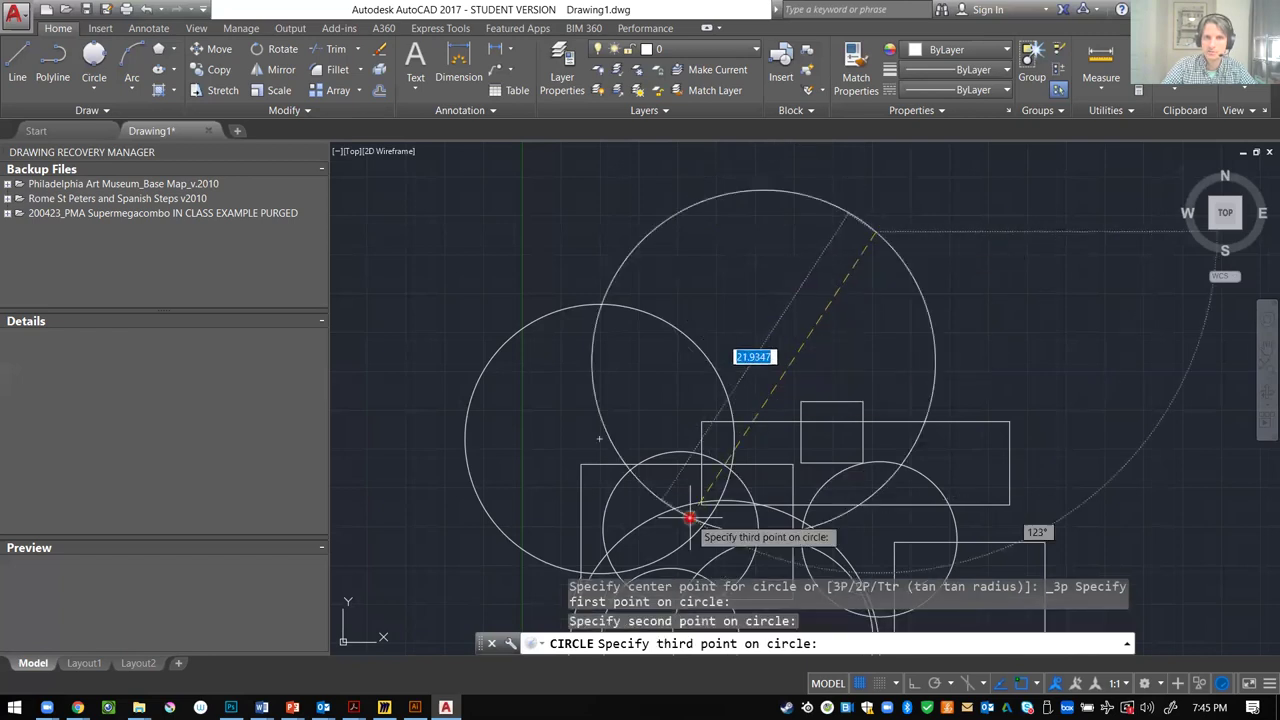
key("Escape")
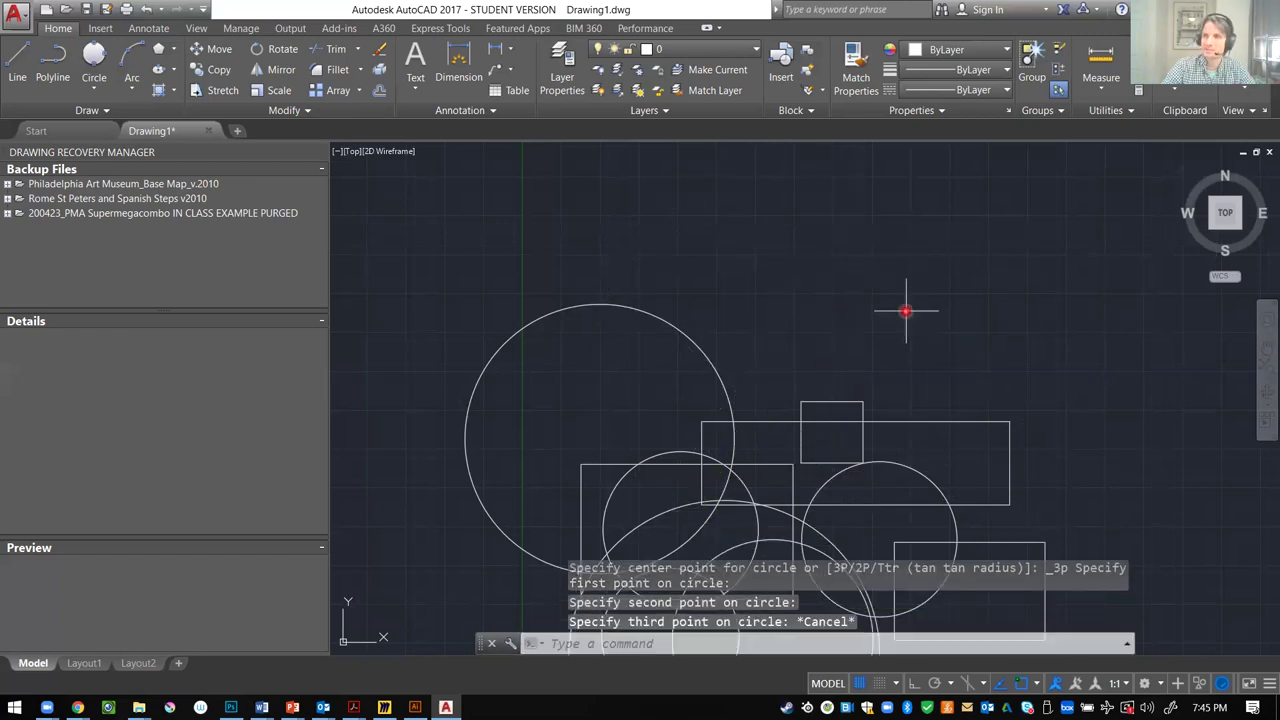
- Start another circle from the shortcut menu, then undo it
right_click(692, 244)
left_click(706, 254)
left_click(692, 244)
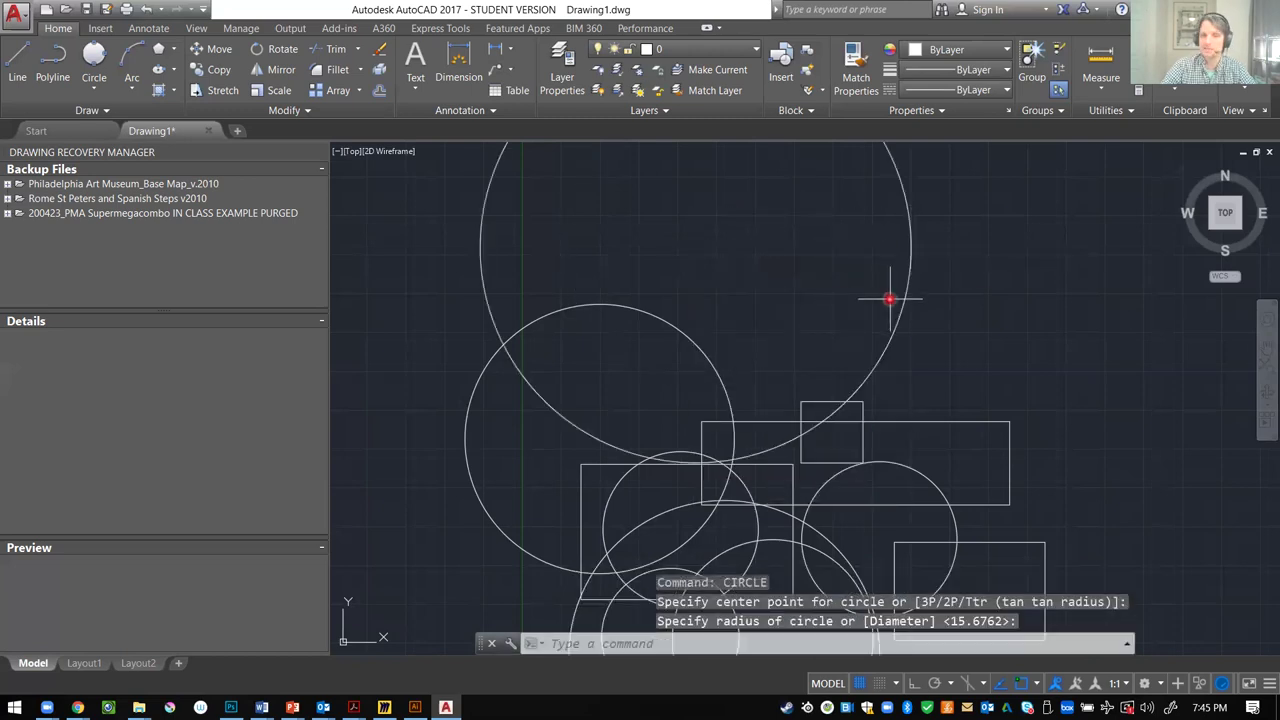
key("ctrl+z")
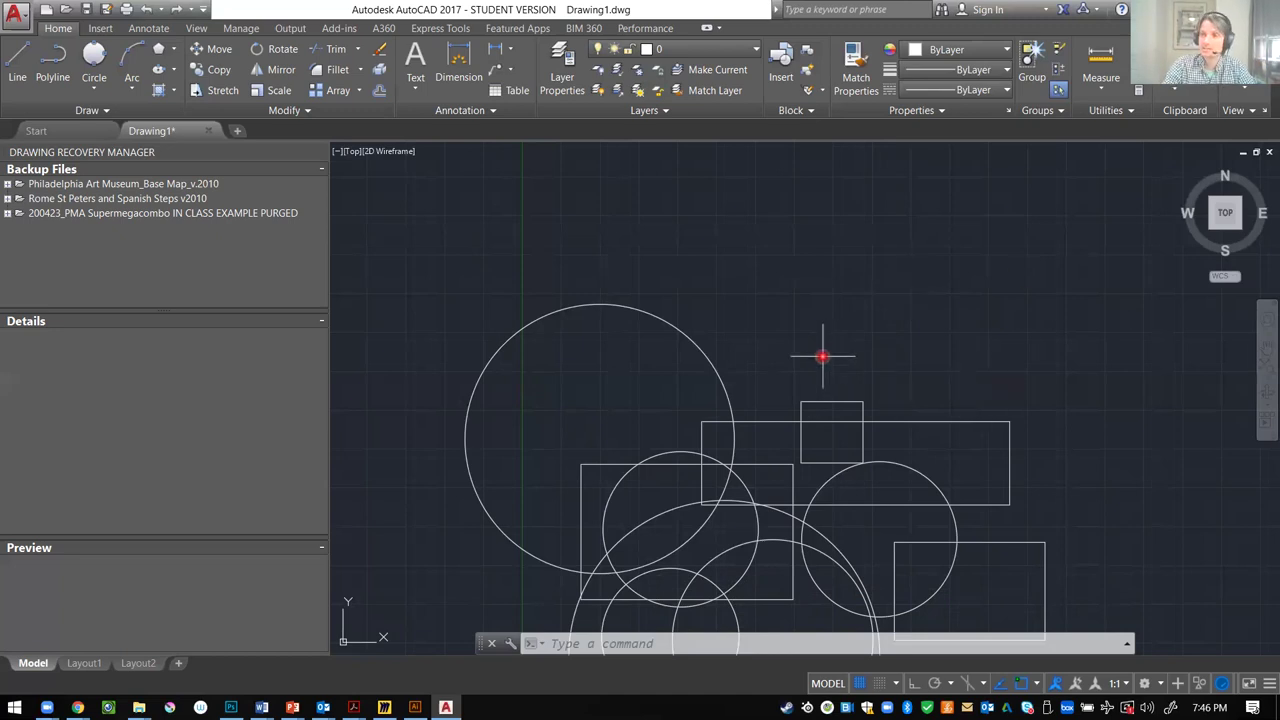
- Cut the large left circle and paste it at the upper left and top right
left_click_drag(787, 340, 617, 389)
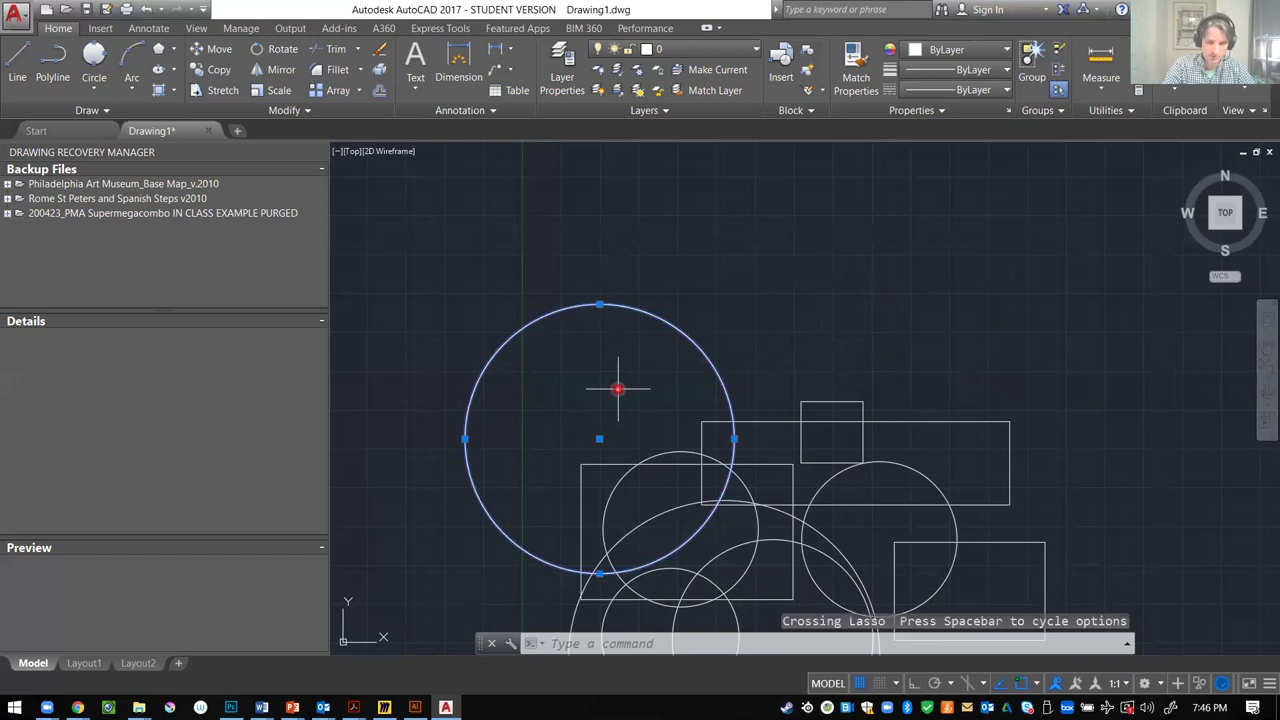
key("ctrl+x")
key("ctrl+v")
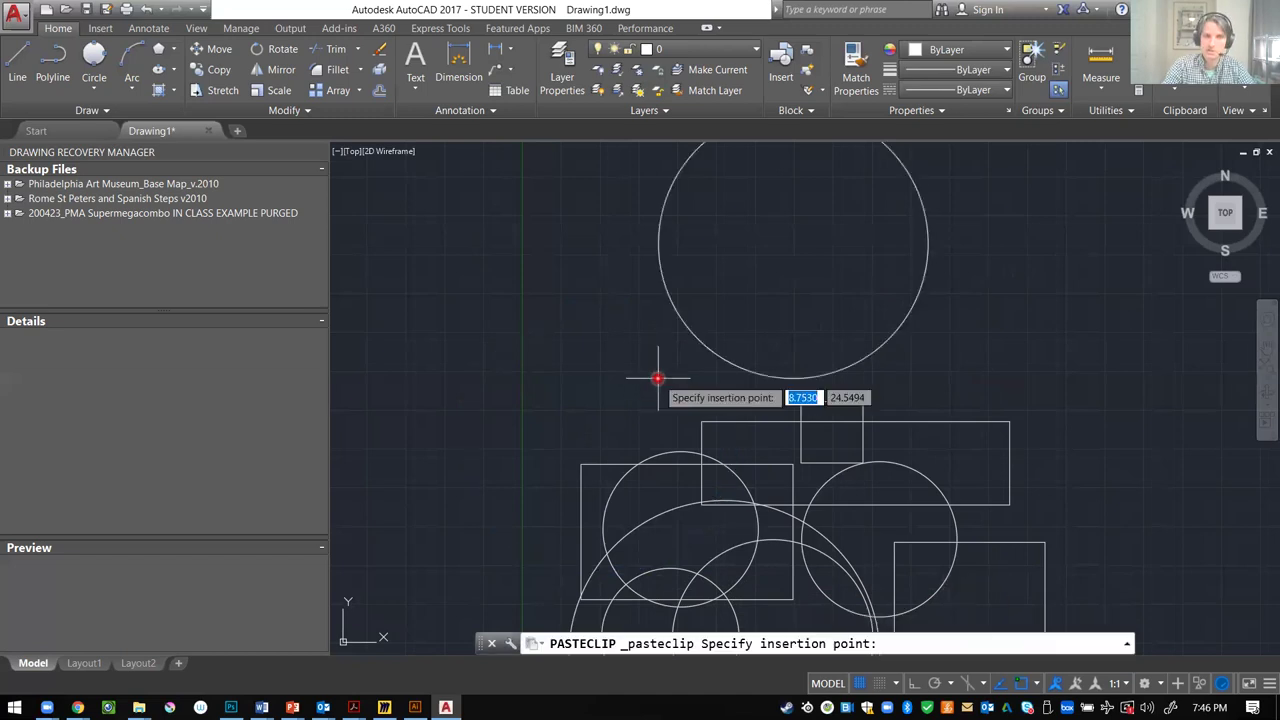
key("Escape")
key("ctrl+v")
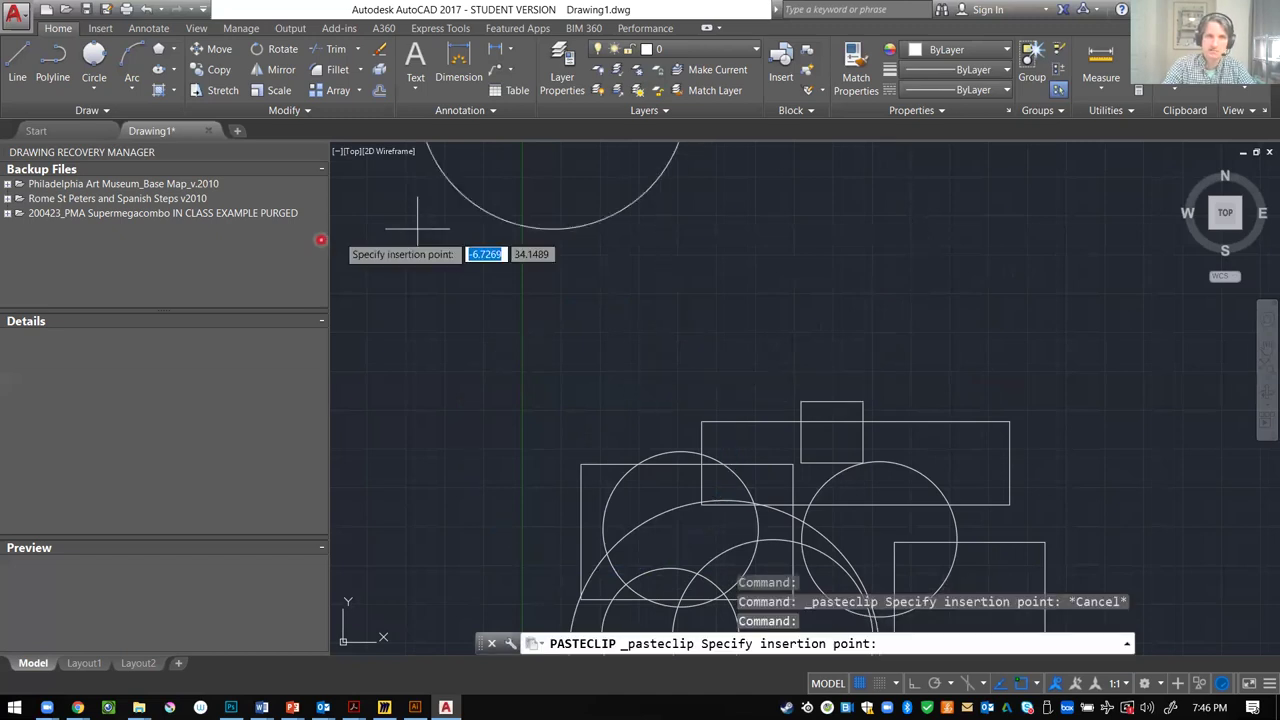
left_click(471, 419)
key("ctrl+v")
left_click(833, 345)
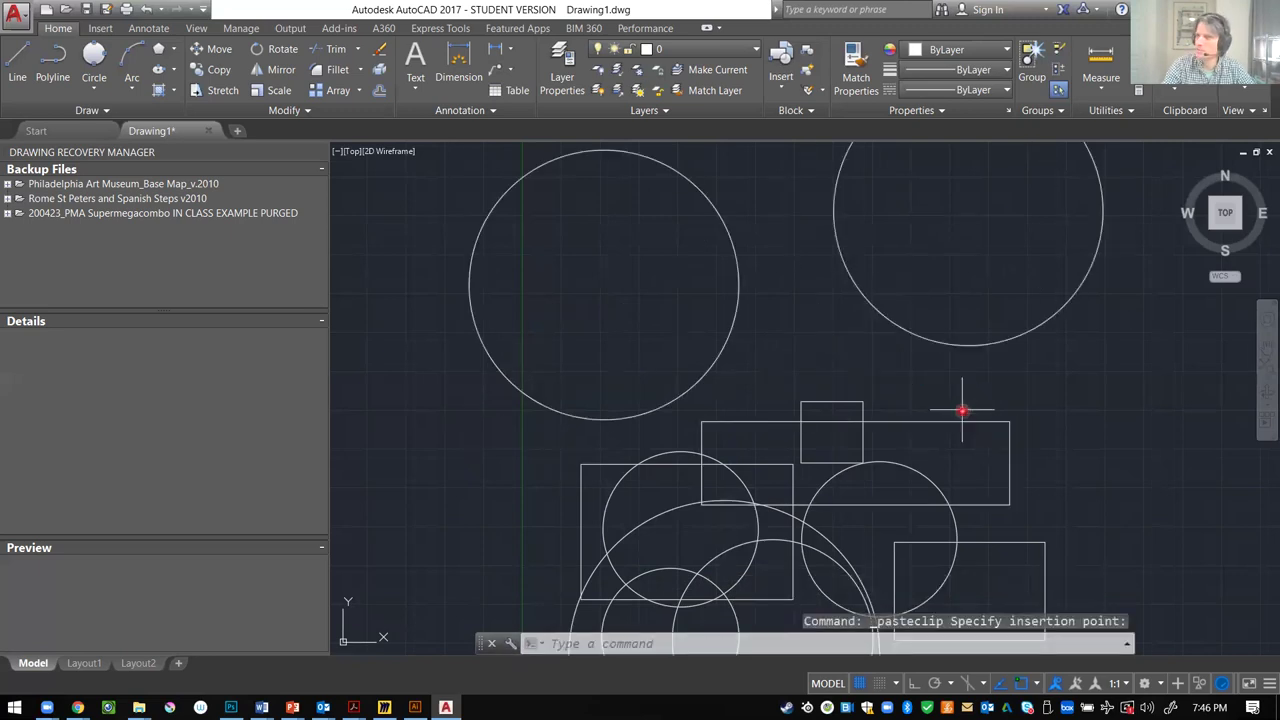
- Copy the upper-left circle to the top right and lower left with COPY
left_click(779, 322)
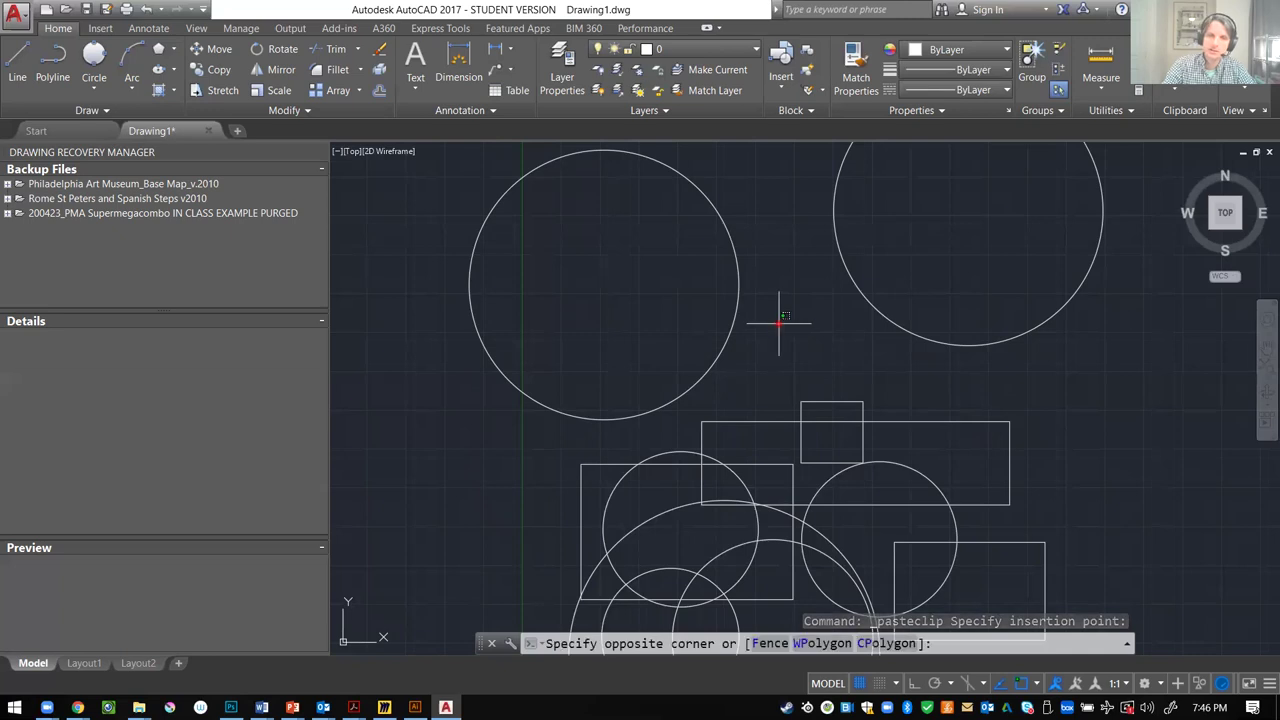
left_click(579, 337)
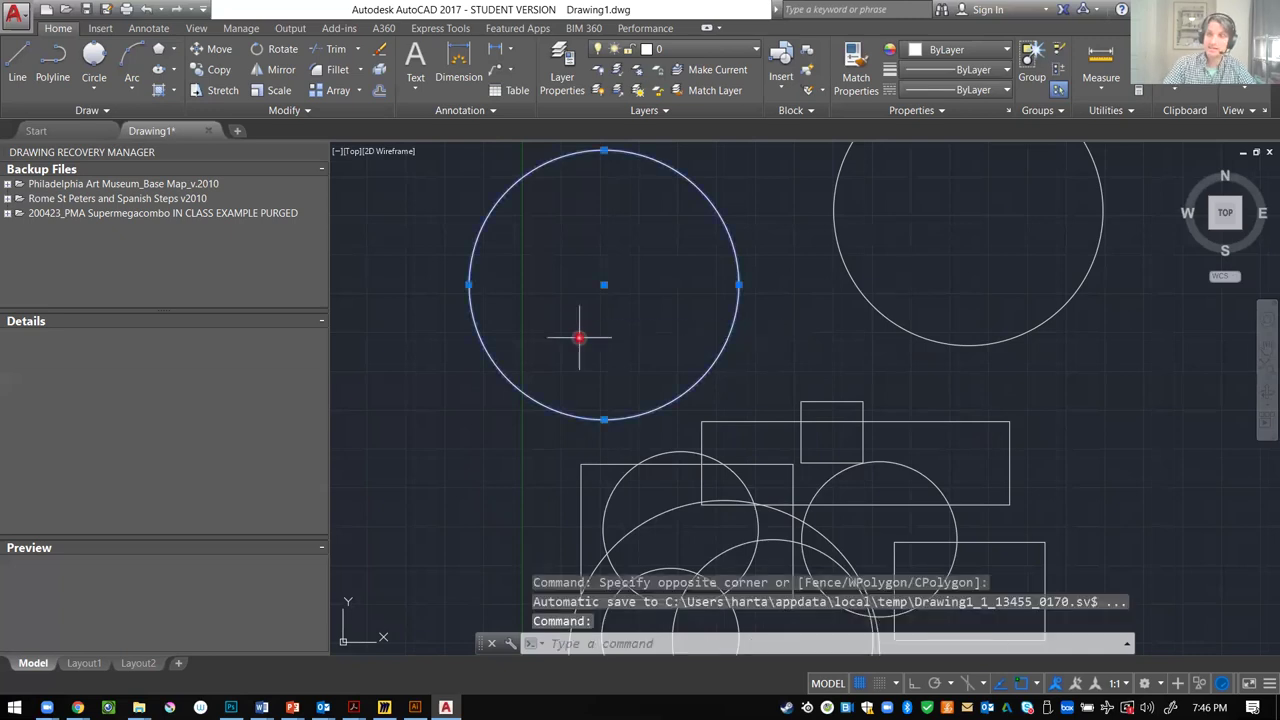
type("cop")
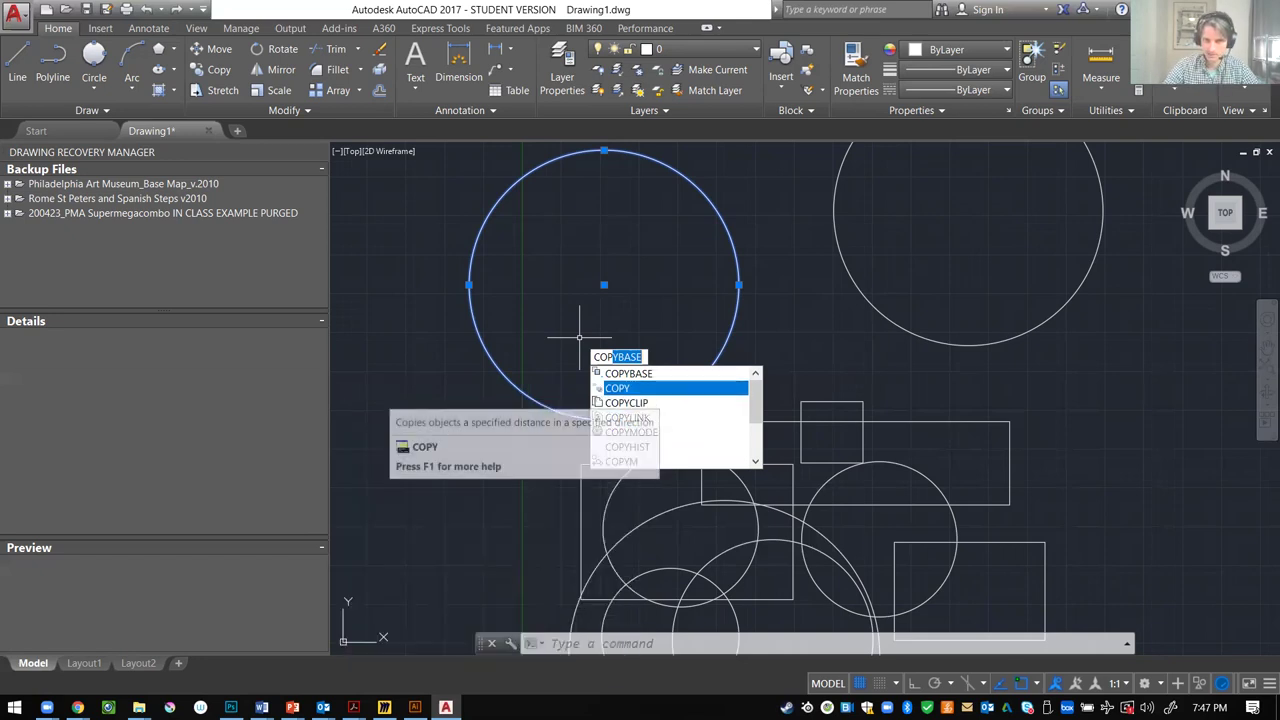
left_click(661, 390)
left_click(537, 348)
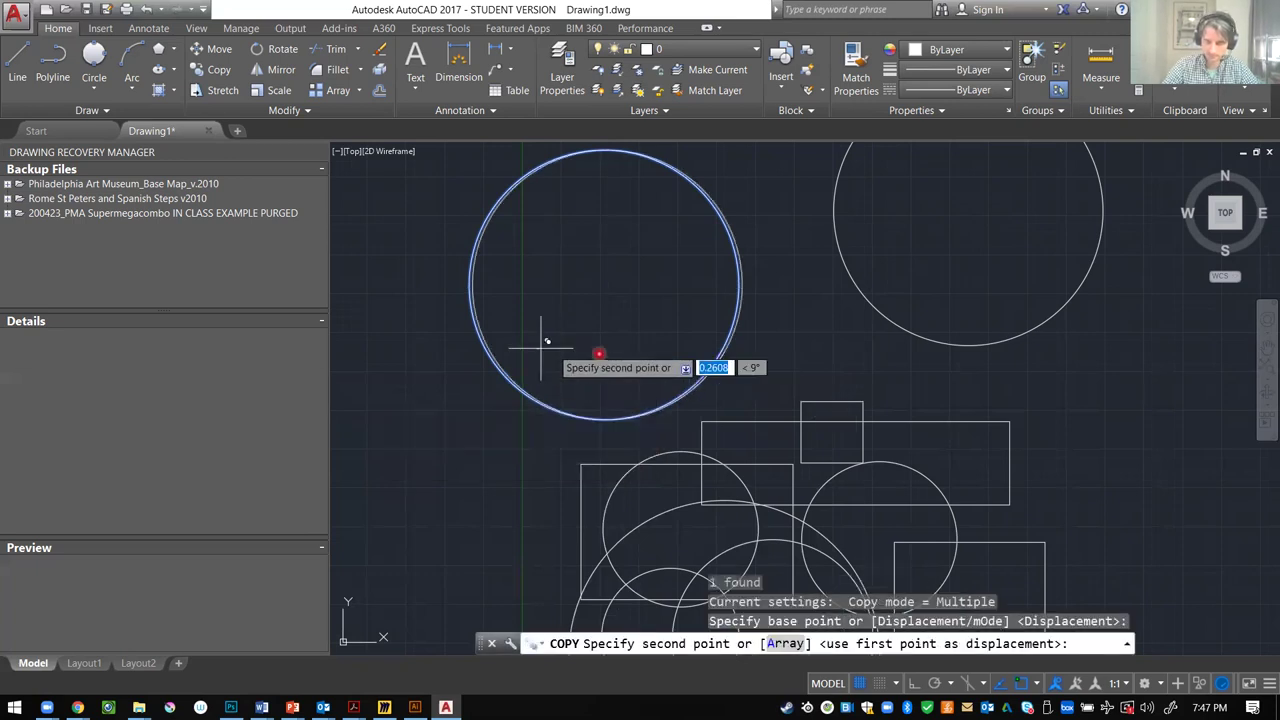
left_click(817, 346)
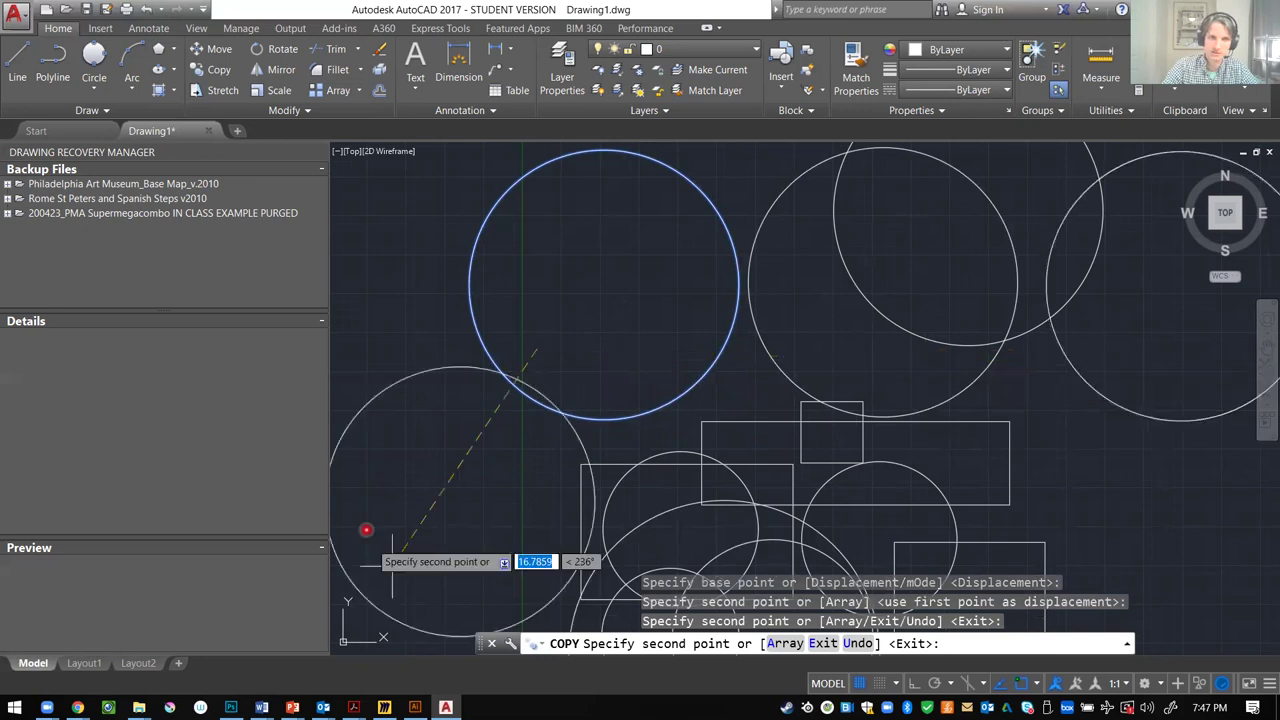
left_click(392, 485)
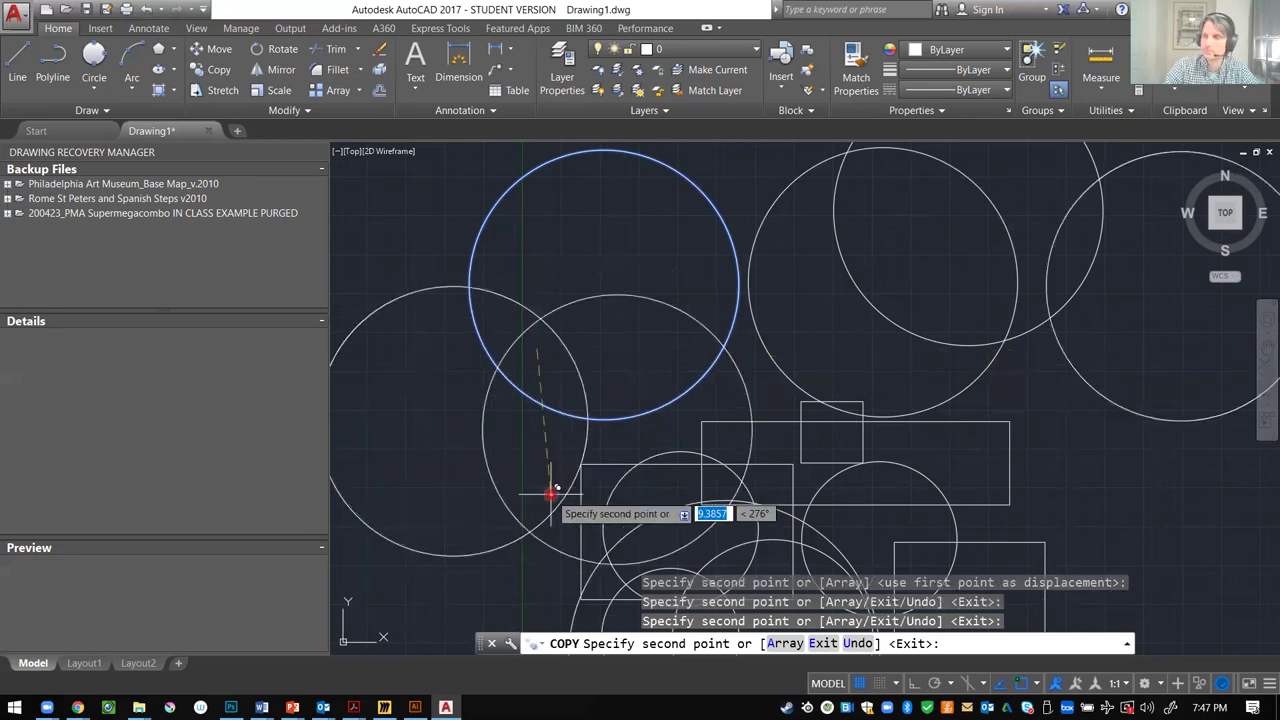
key("Escape")
scroll(640, 400, "down", 7)
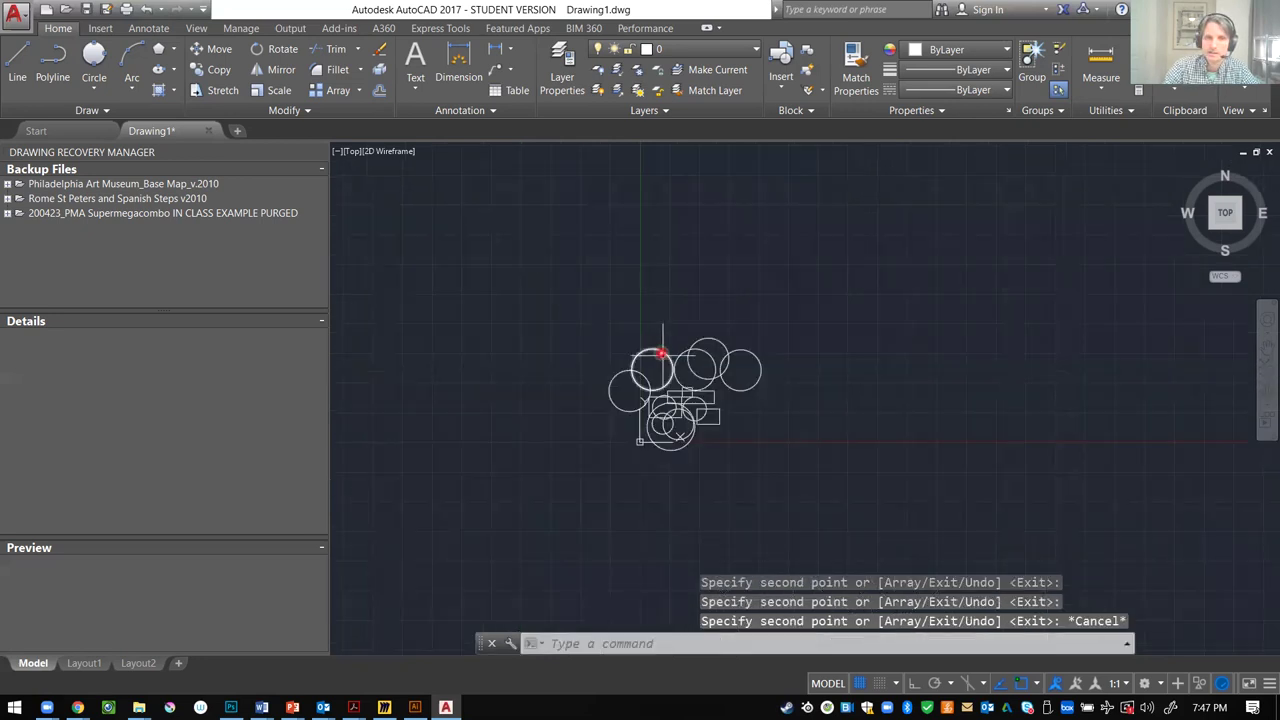
scroll(690, 385, "up", 5)
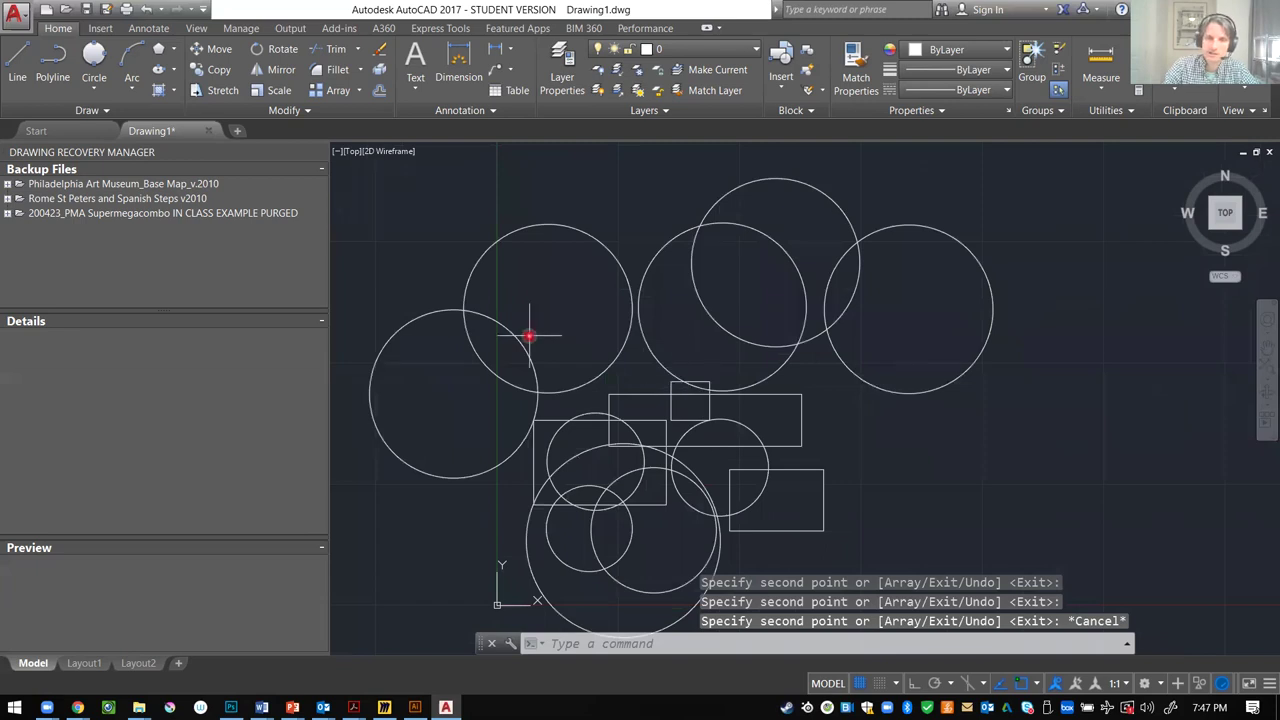
- Draw a three-segment line from the upper left over the top to the lower right
type("l")
key("Return")
left_click(433, 236)
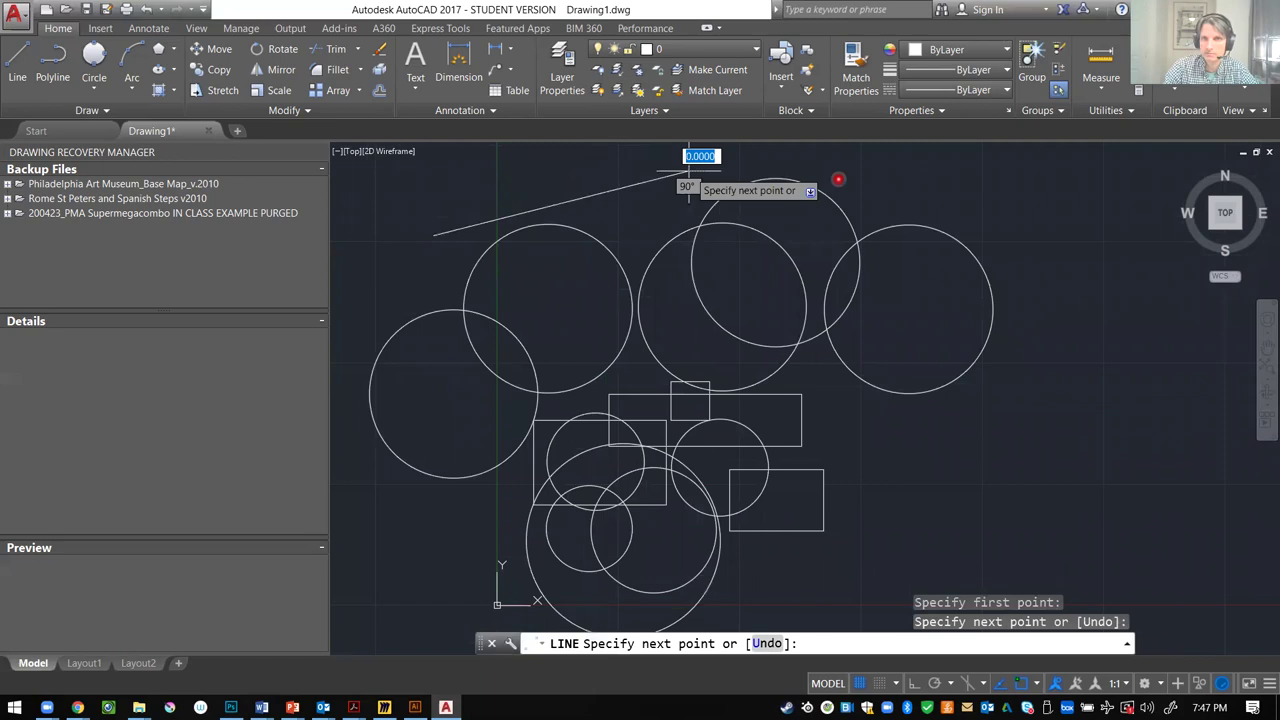
left_click(943, 194)
left_click(1083, 389)
left_click(943, 516)
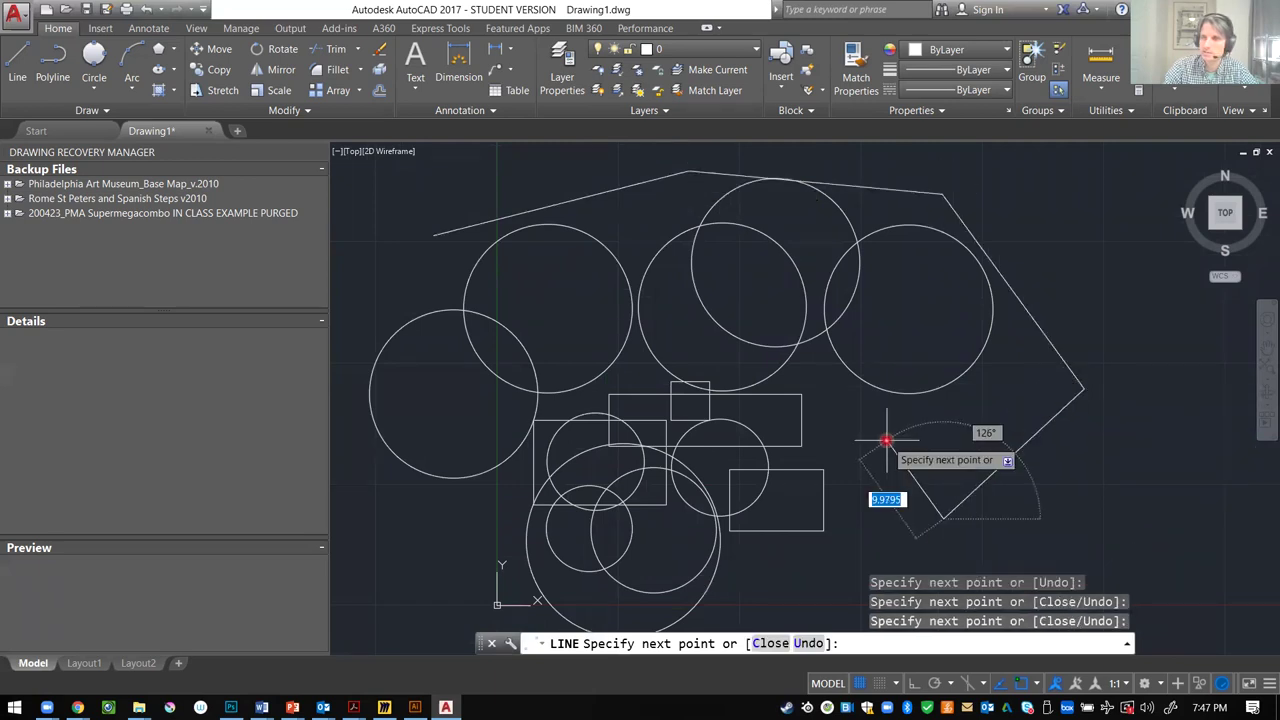
key("Escape")
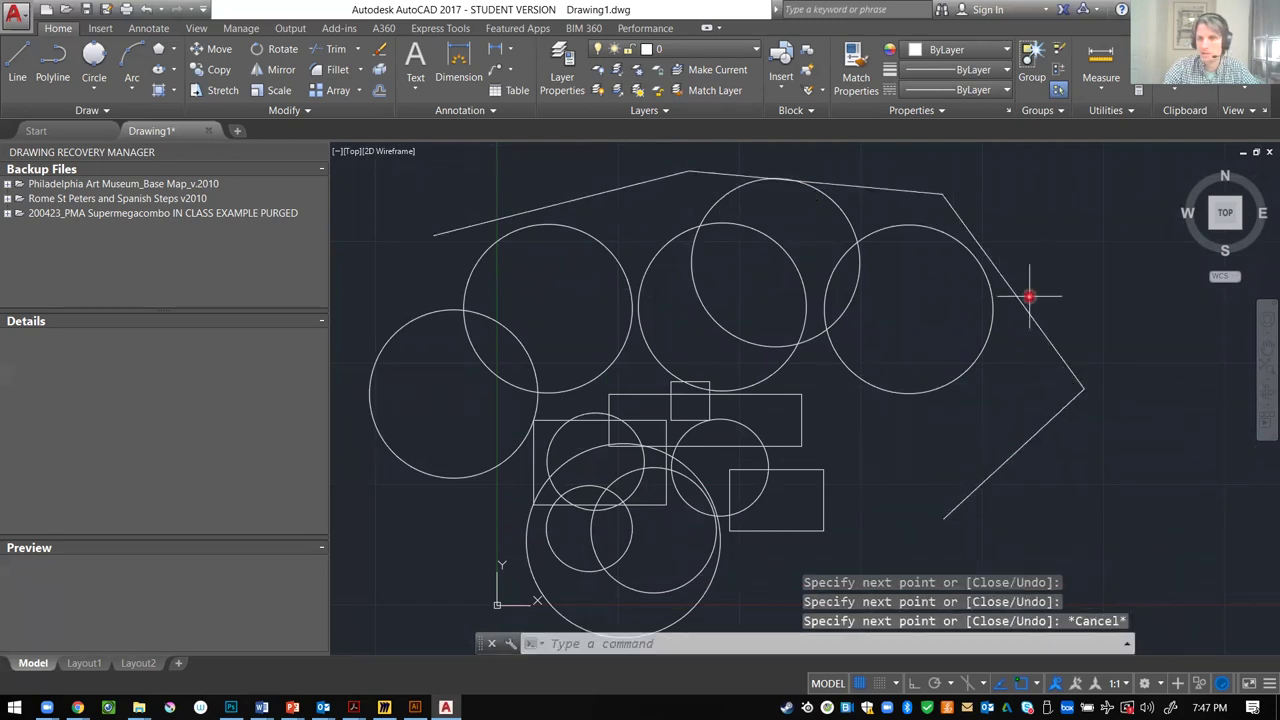
- Swing the right-hand line's lower endpoint up to the right
left_click(1029, 287)
left_click(1022, 313)
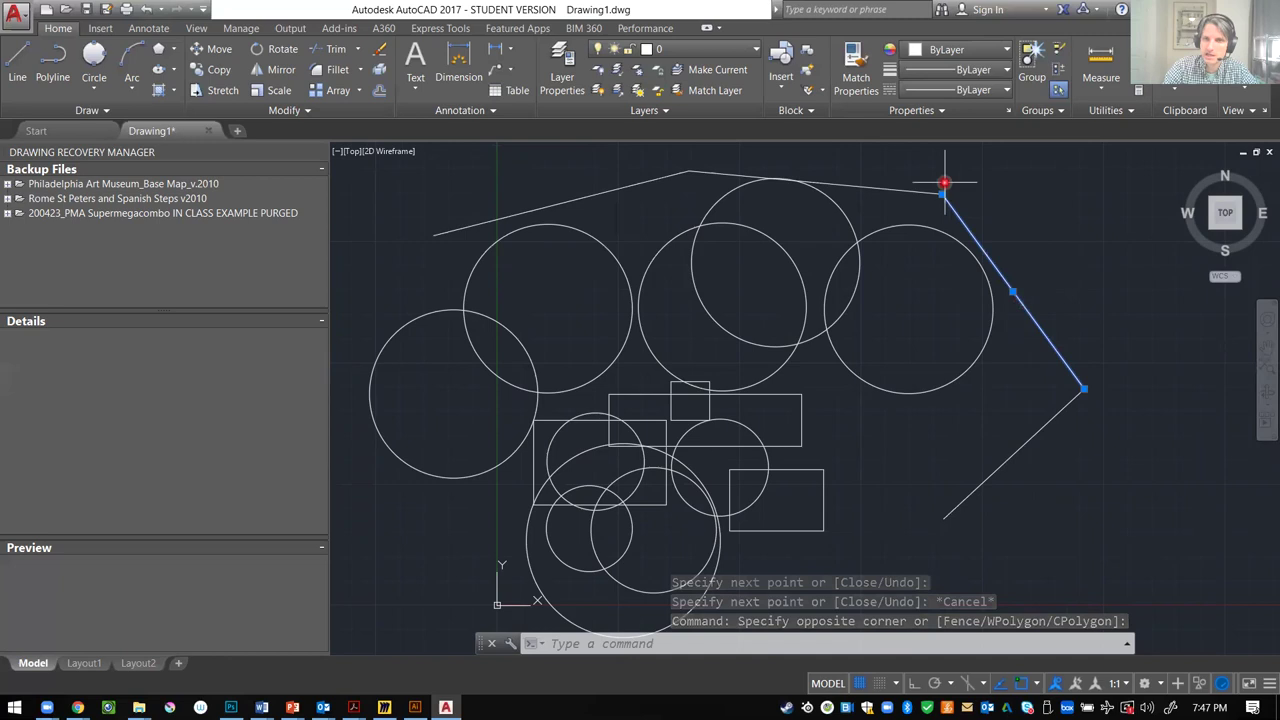
left_click(1084, 389)
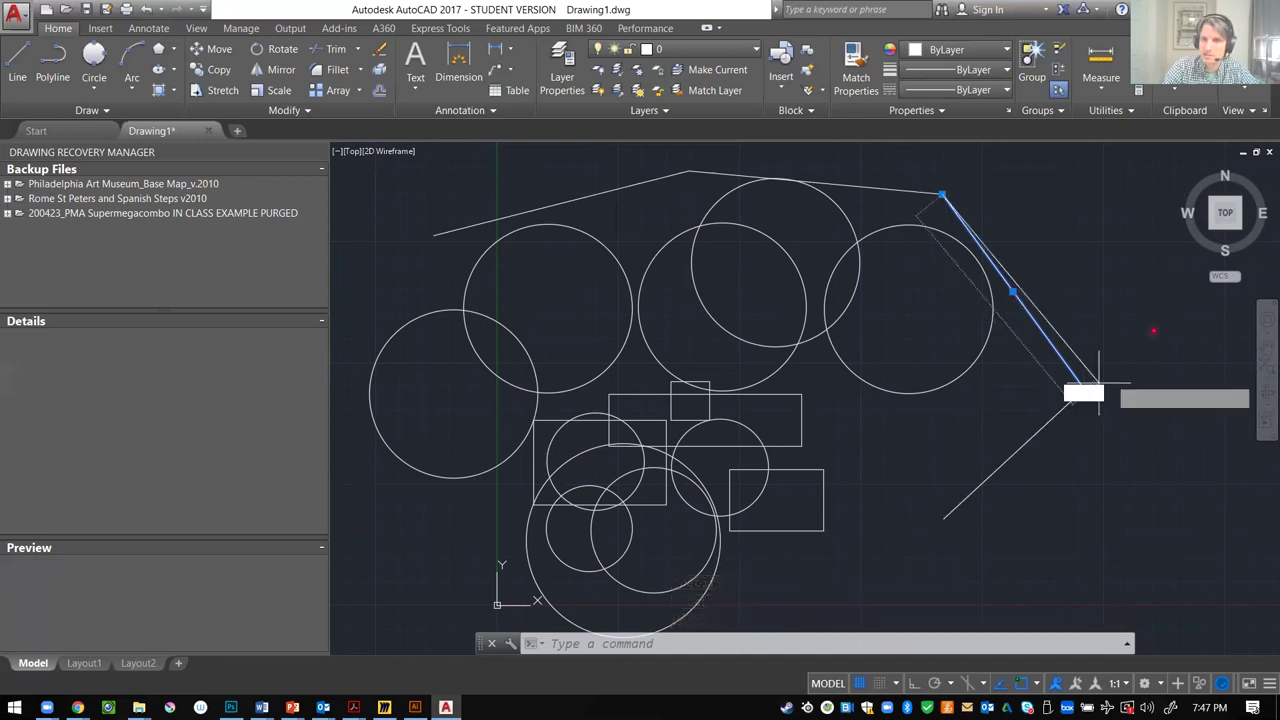
left_click(1156, 279)
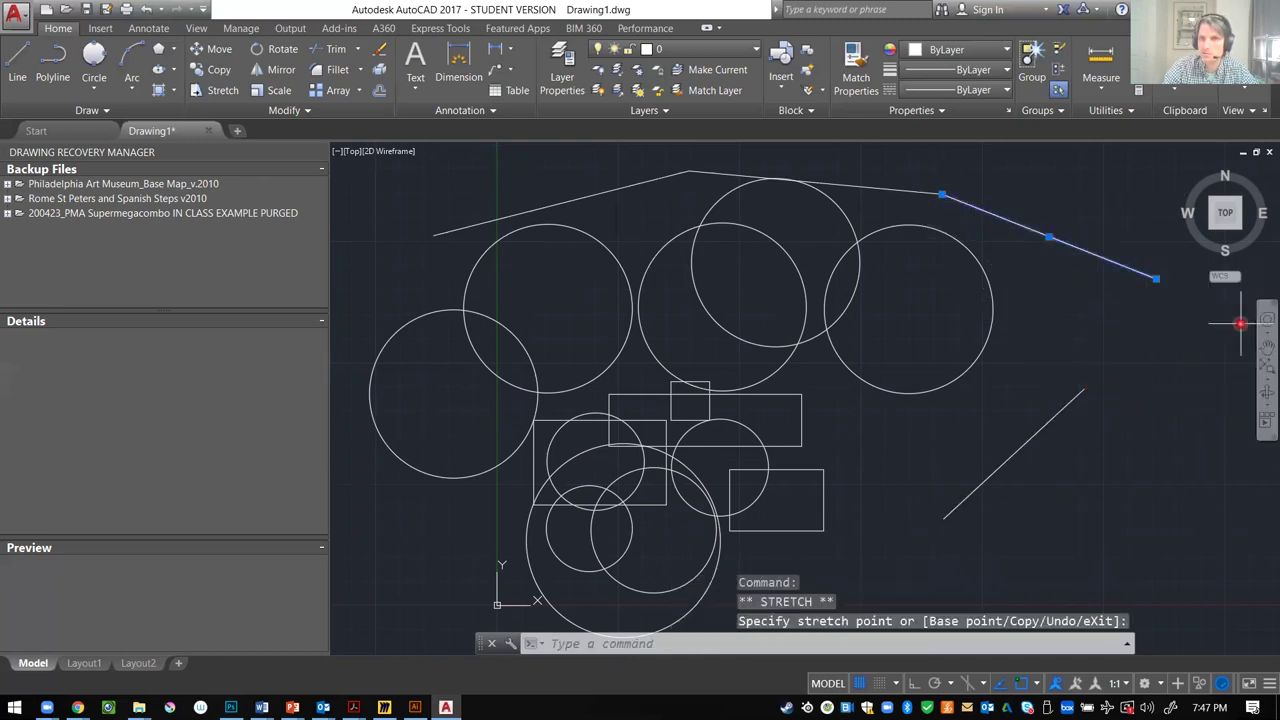
scroll(710, 430, "down", 4)
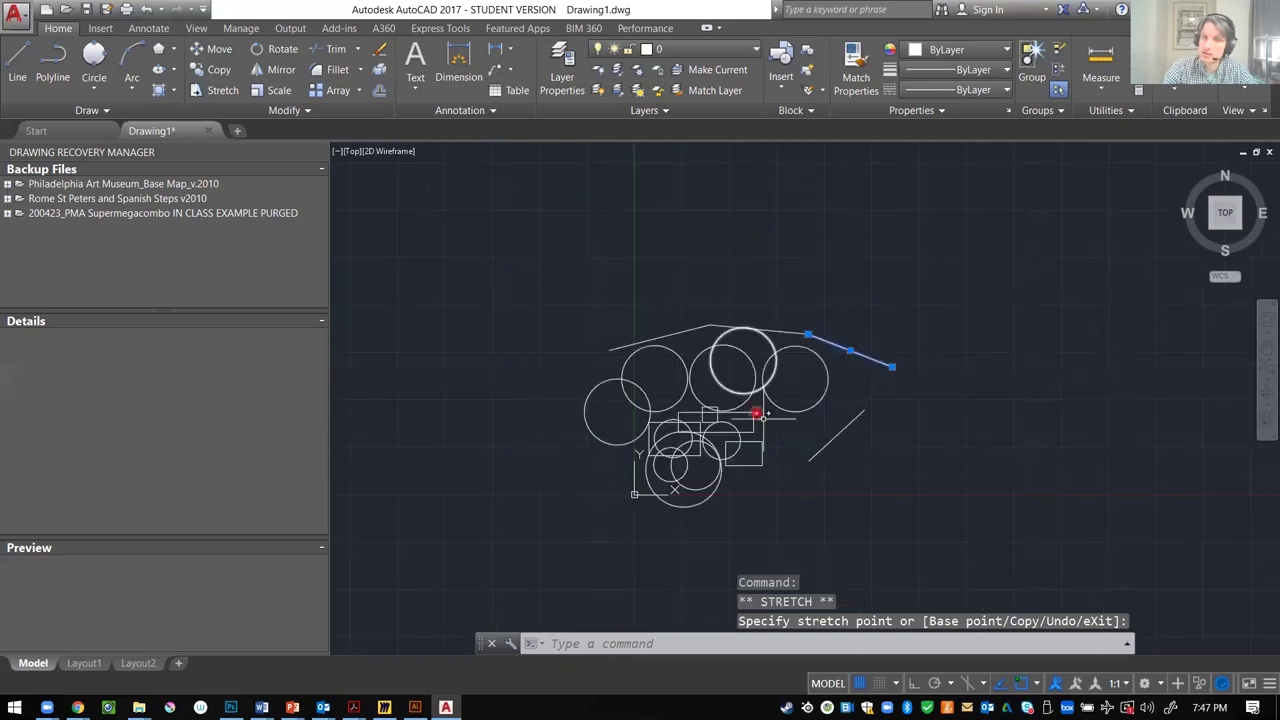
scroll(820, 495, "up", 2)
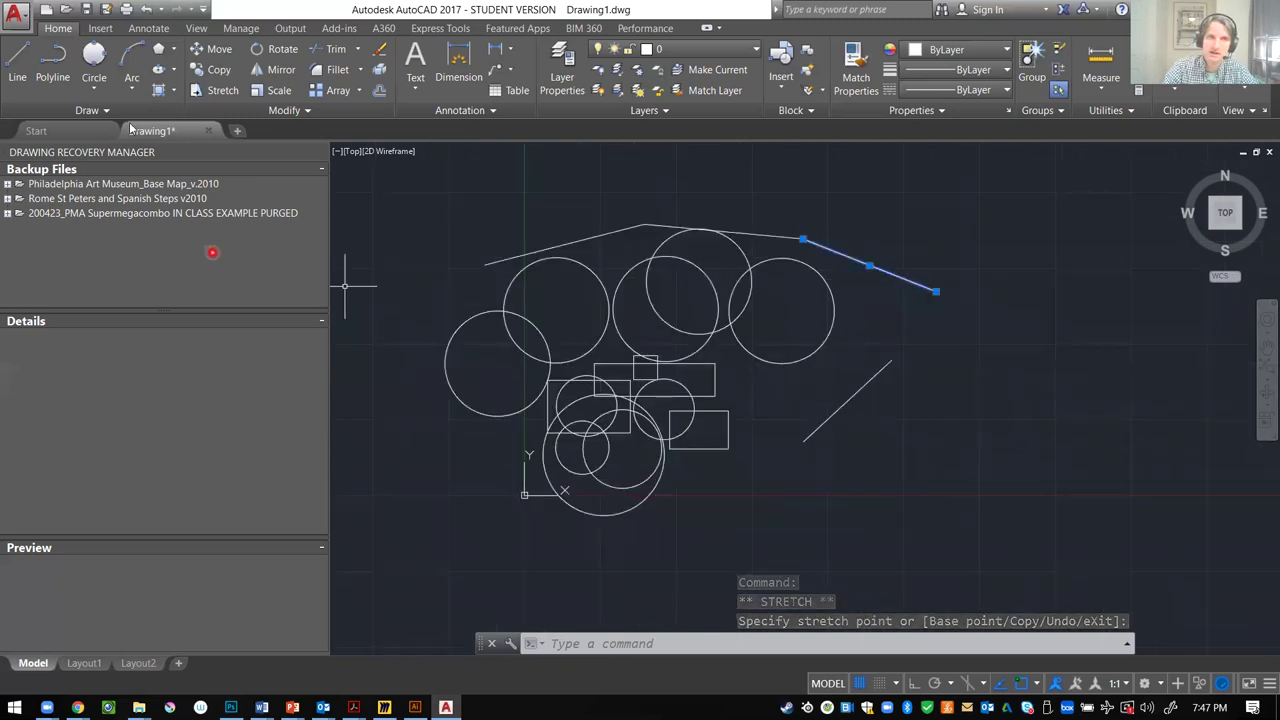
- Draw a five-vertex polyline arching over the circles
left_click(53, 62)
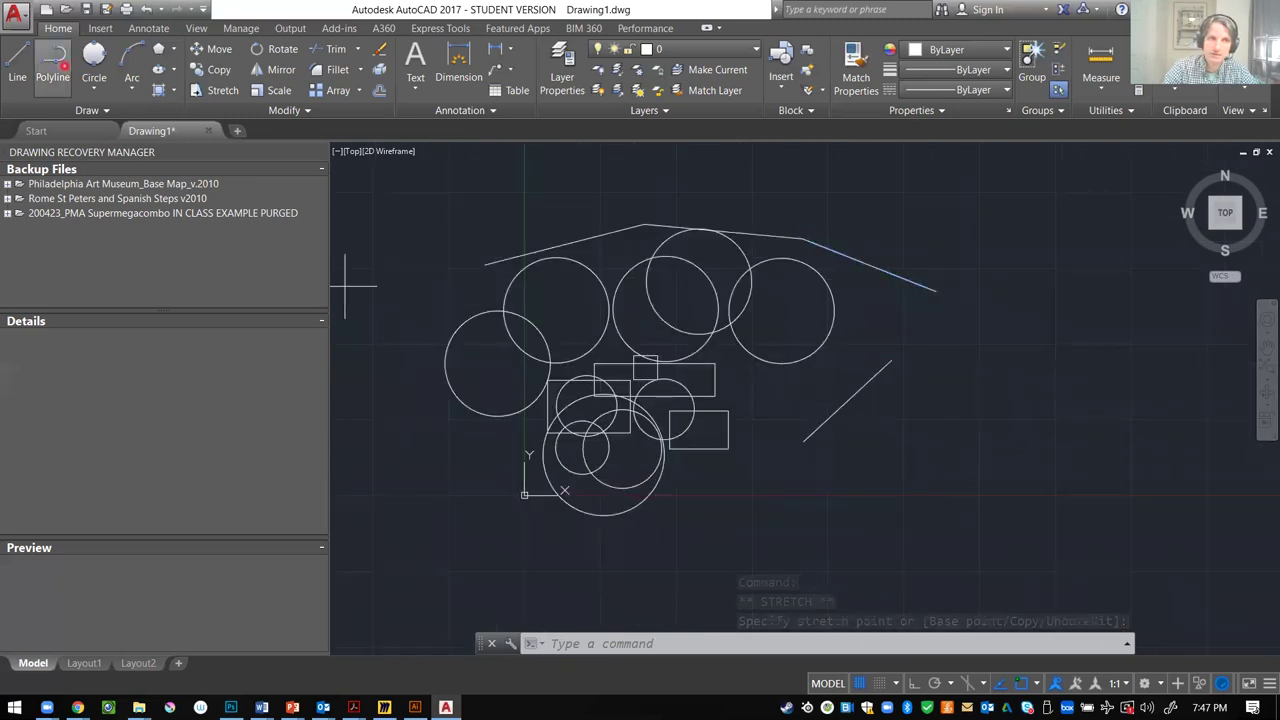
left_click(480, 248)
left_click(646, 175)
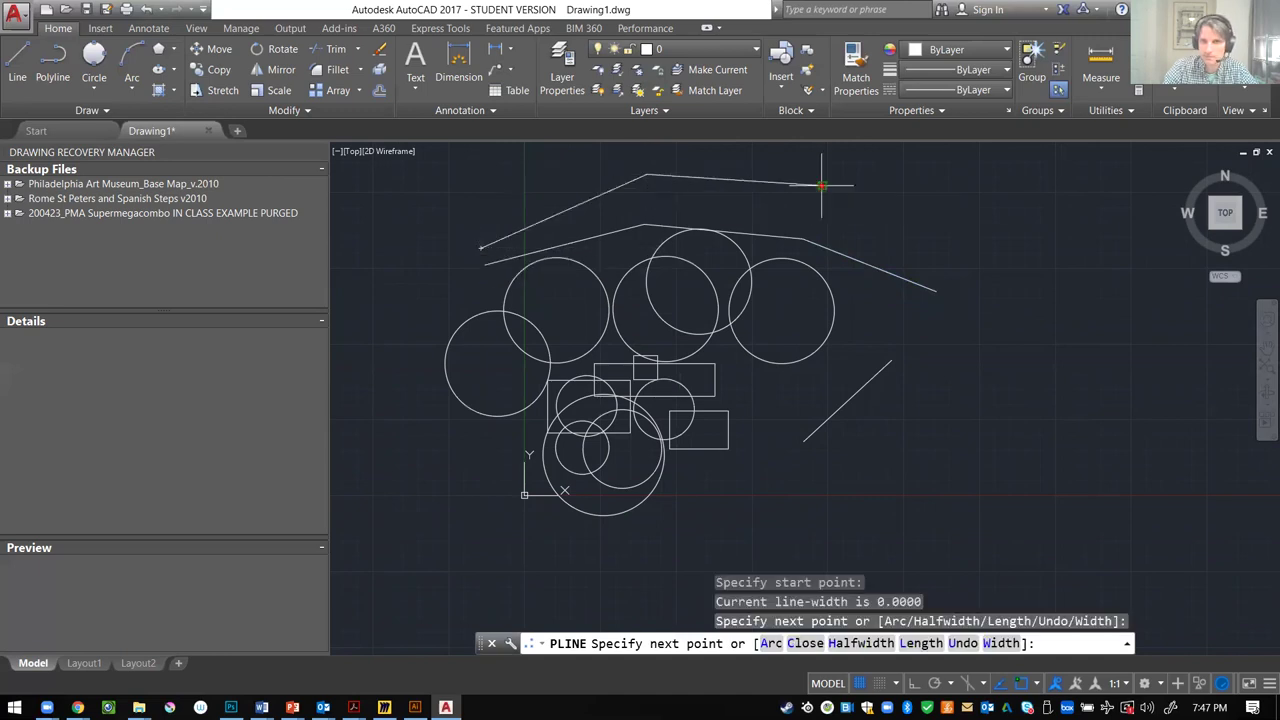
left_click(822, 186)
left_click(977, 260)
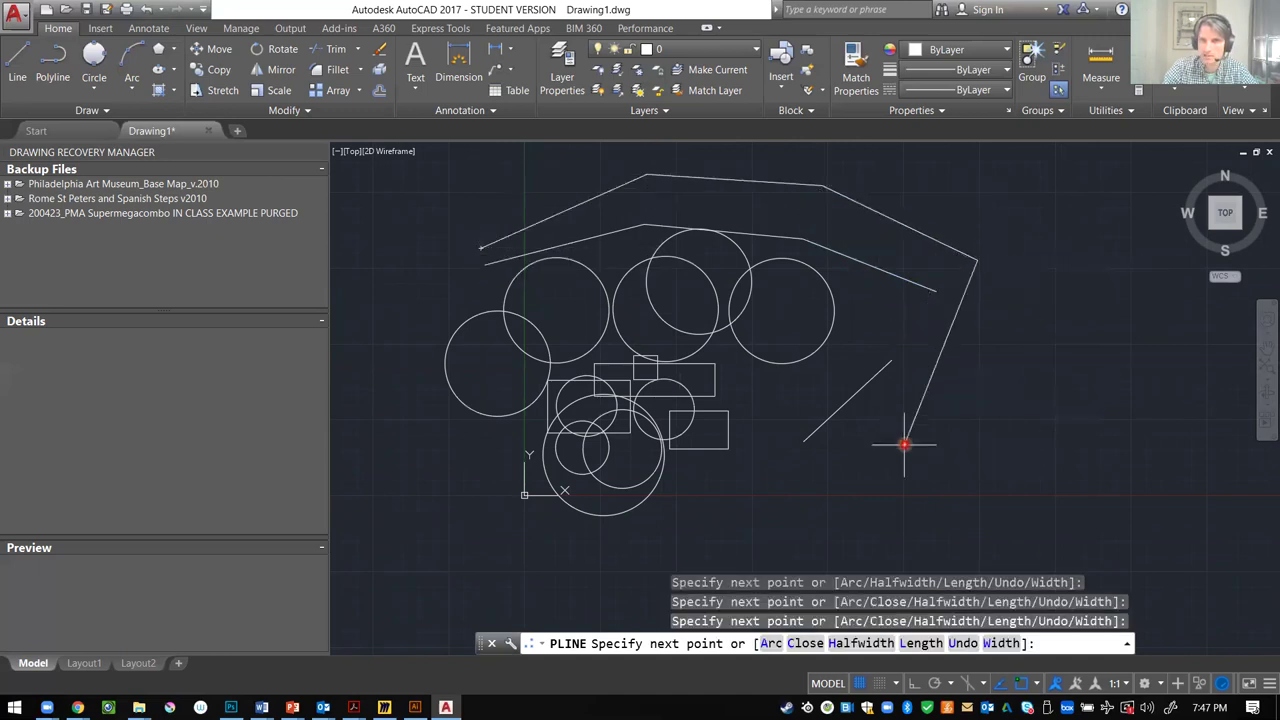
left_click(904, 444)
right_click(1040, 428)
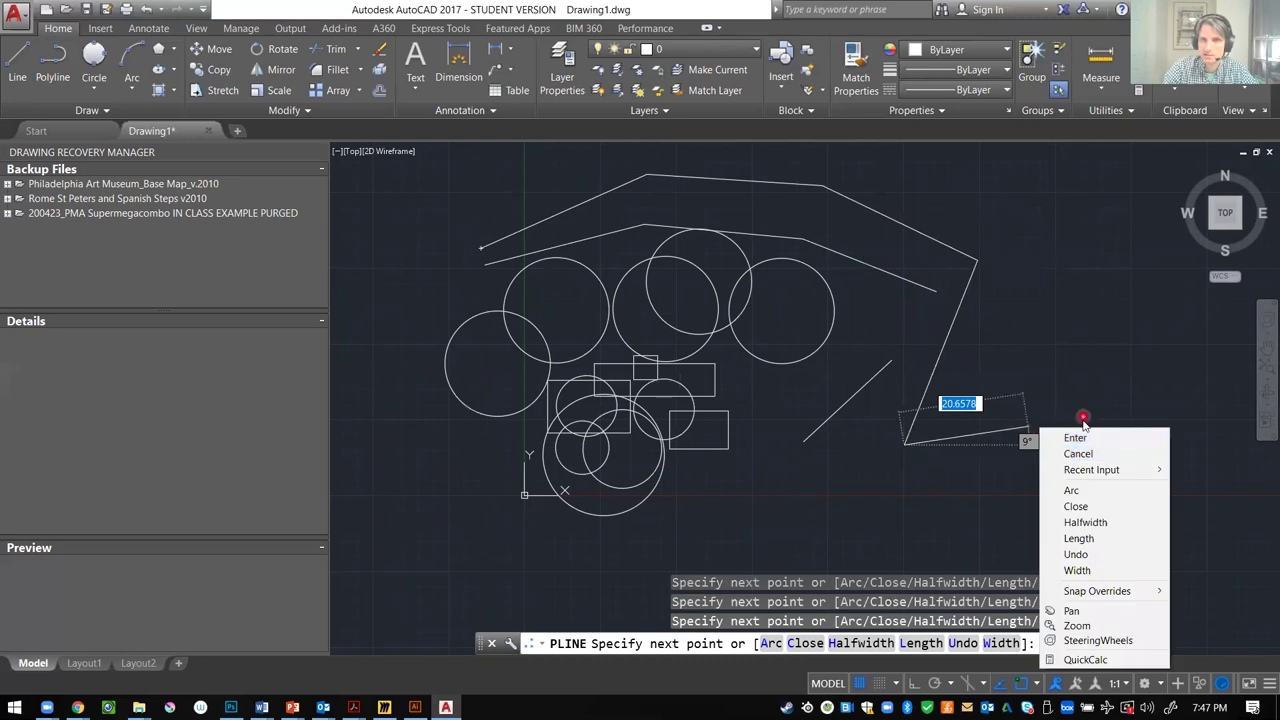
key("Escape")
key("Escape")
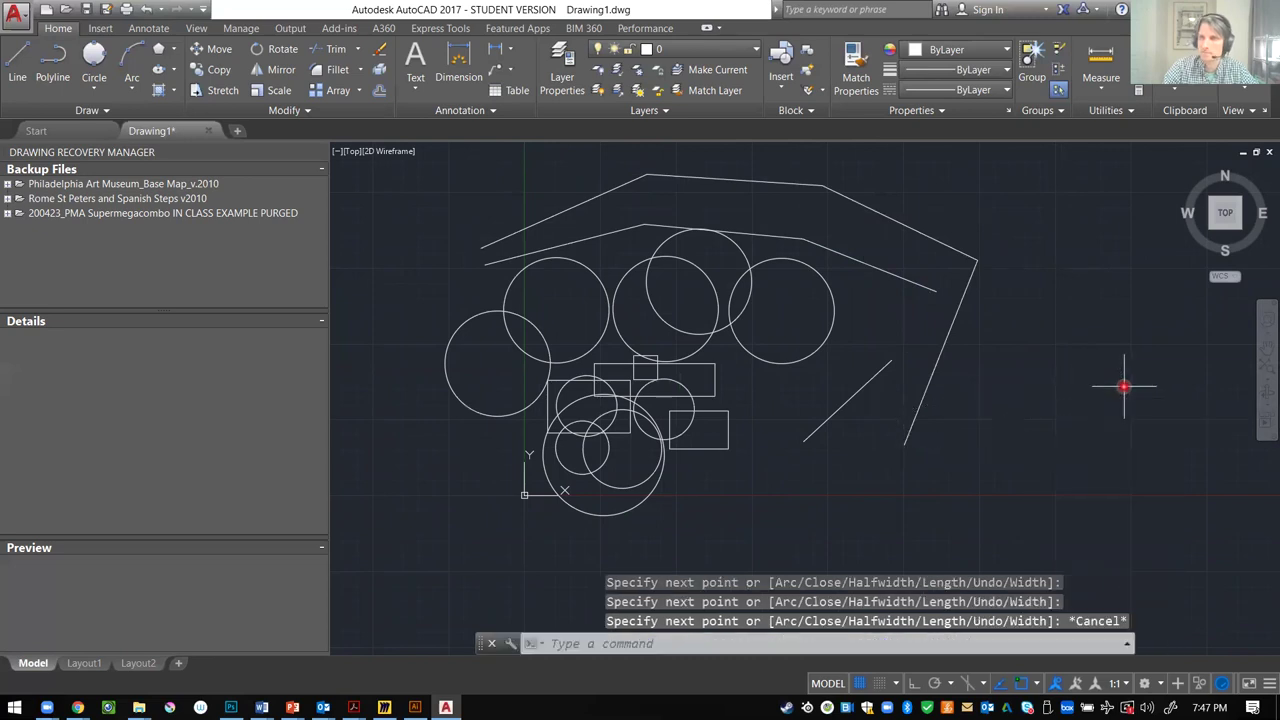
- Drag the polyline's right corner farther out to the right
left_click(851, 199)
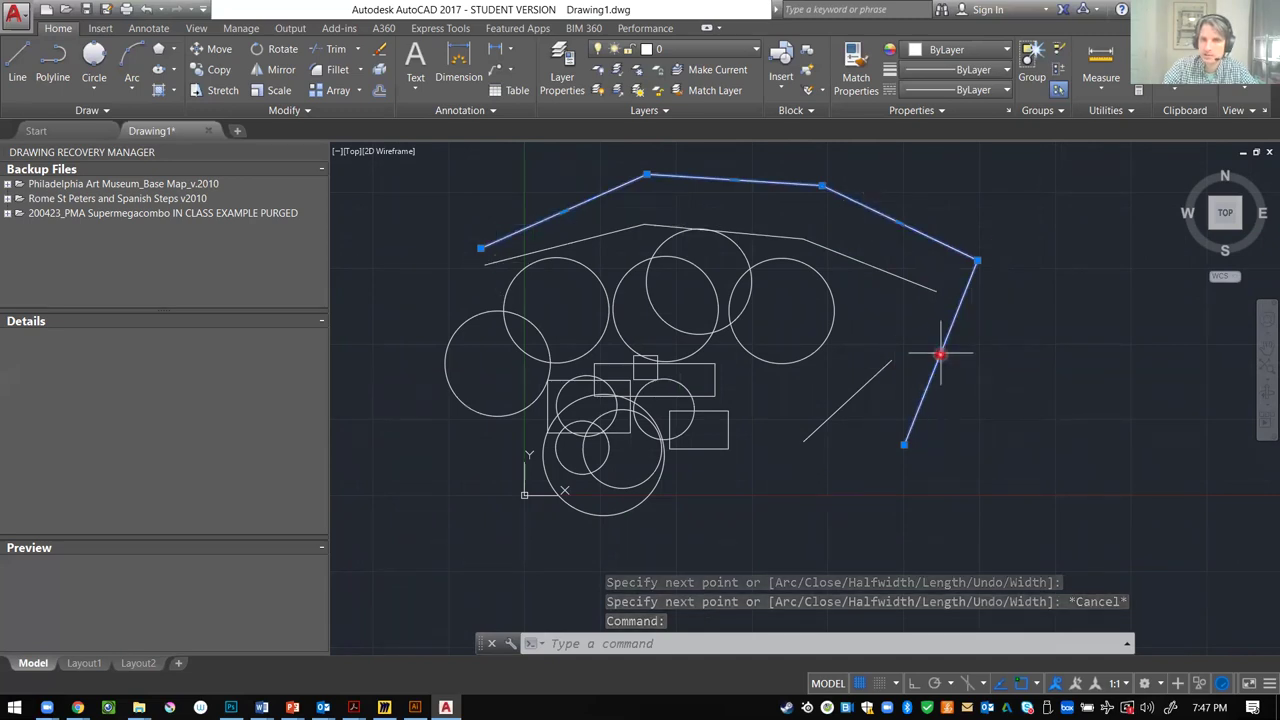
left_click(977, 260)
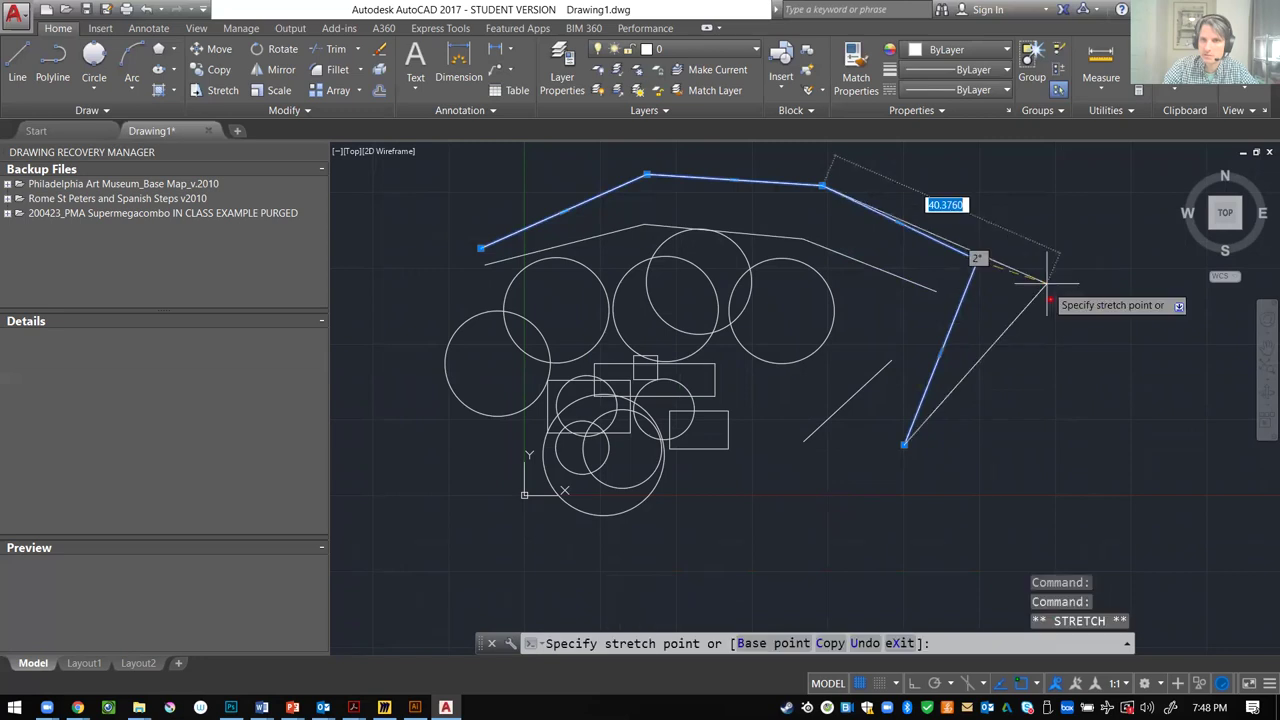
left_click(1062, 312)
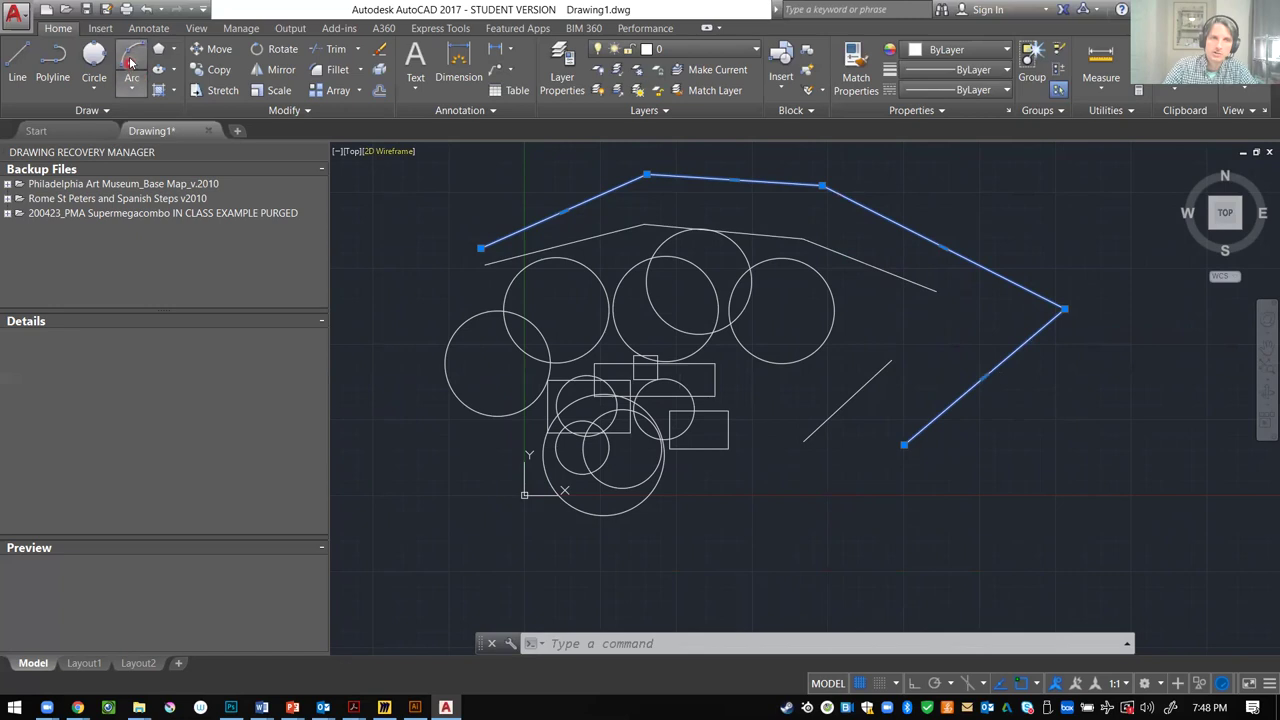
- Draw a three-point arc starting left of the circles
left_click(131, 62)
scroll(423, 408, "down", 4)
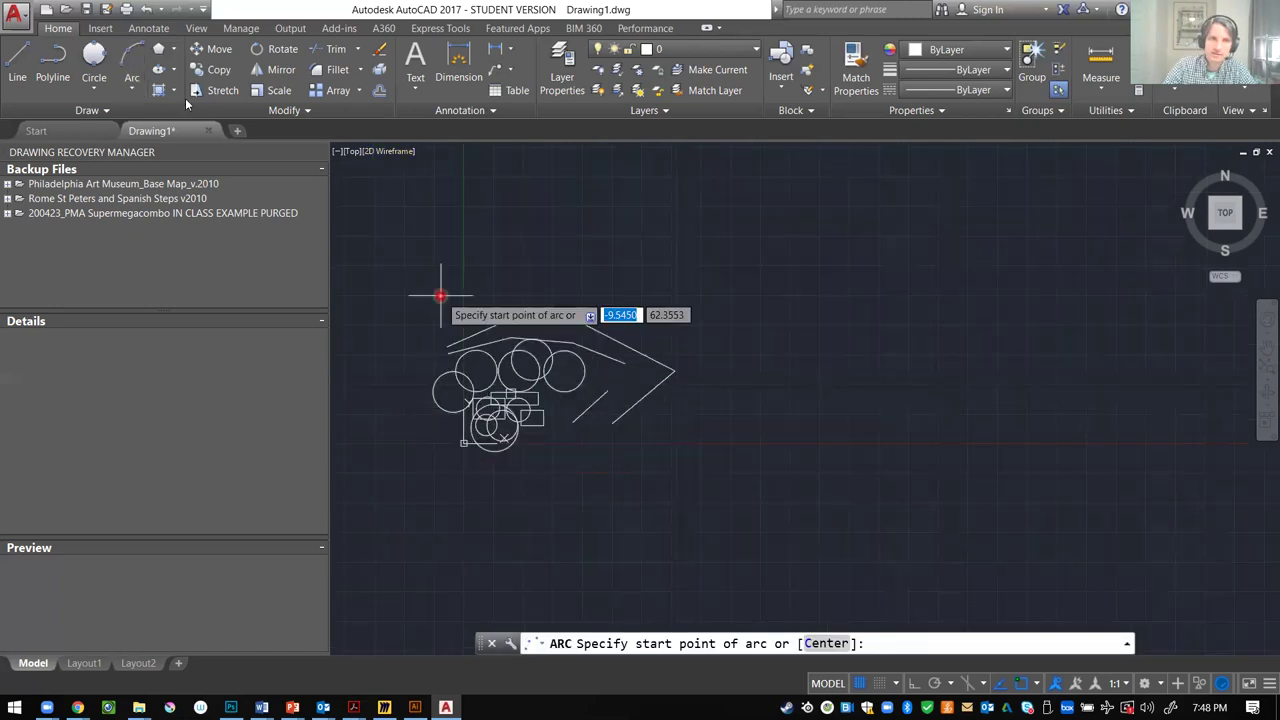
left_click(131, 62)
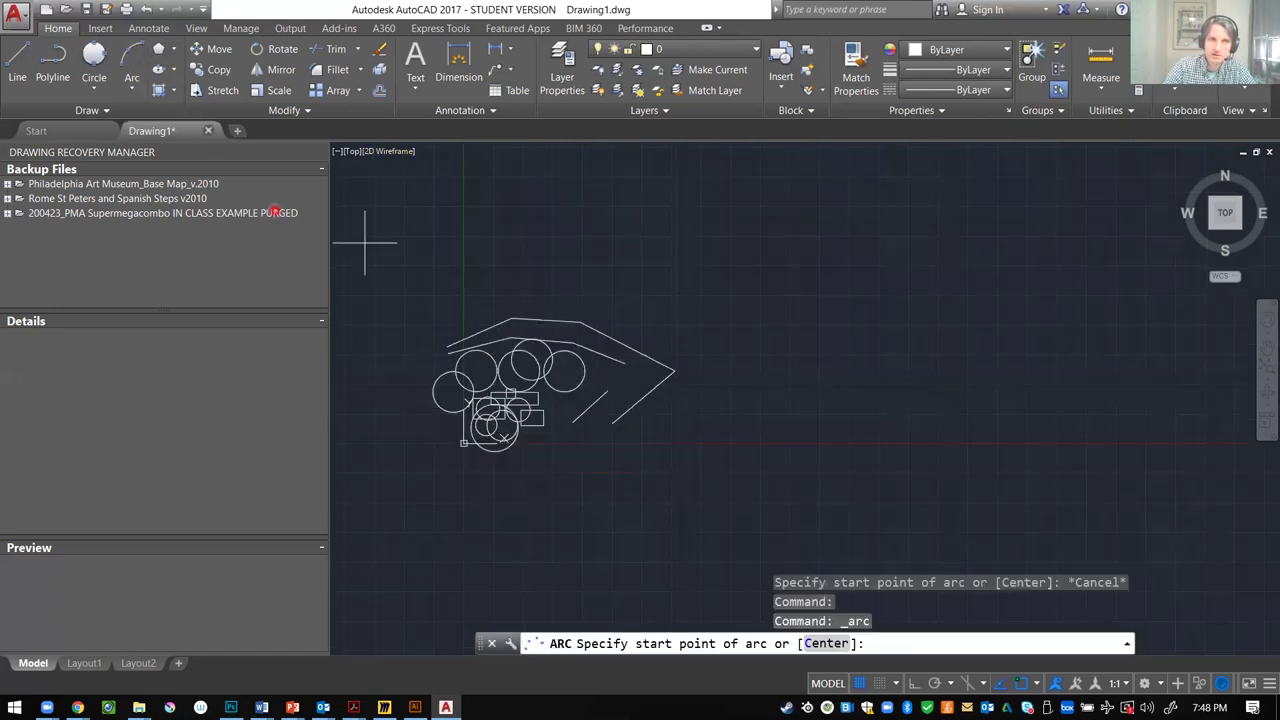
left_click(404, 344)
left_click(737, 407)
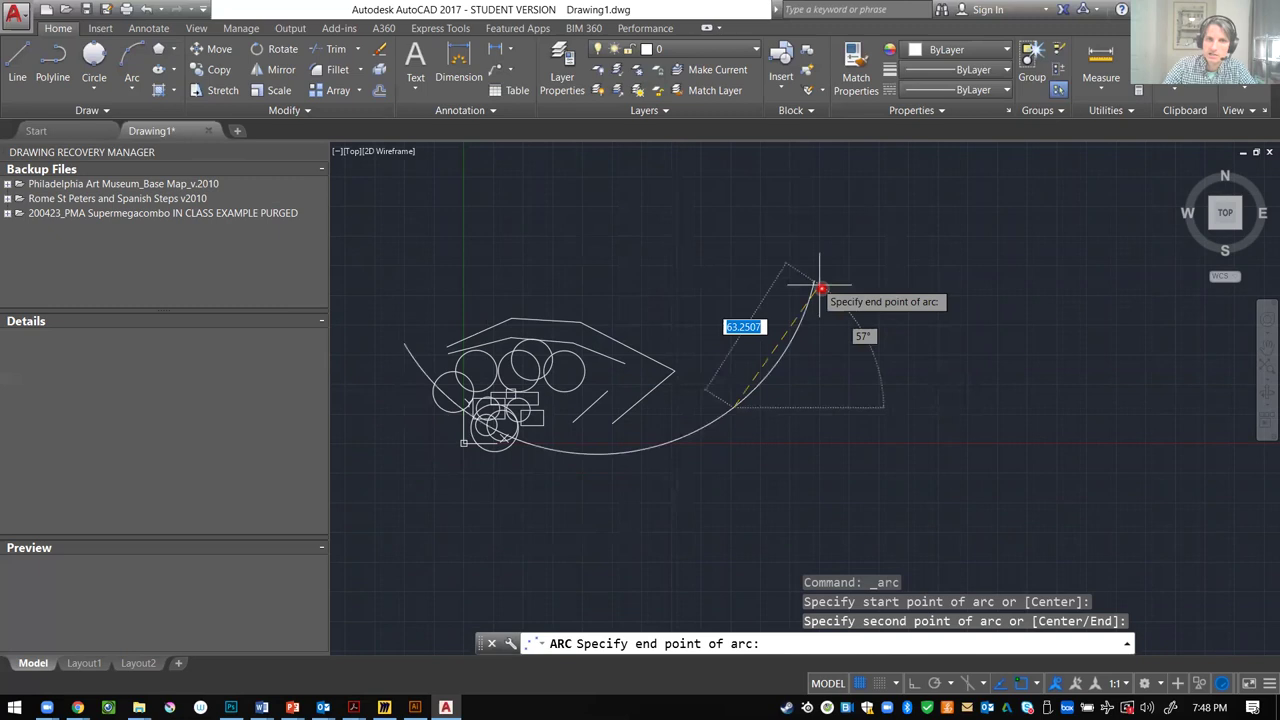
left_click(731, 499)
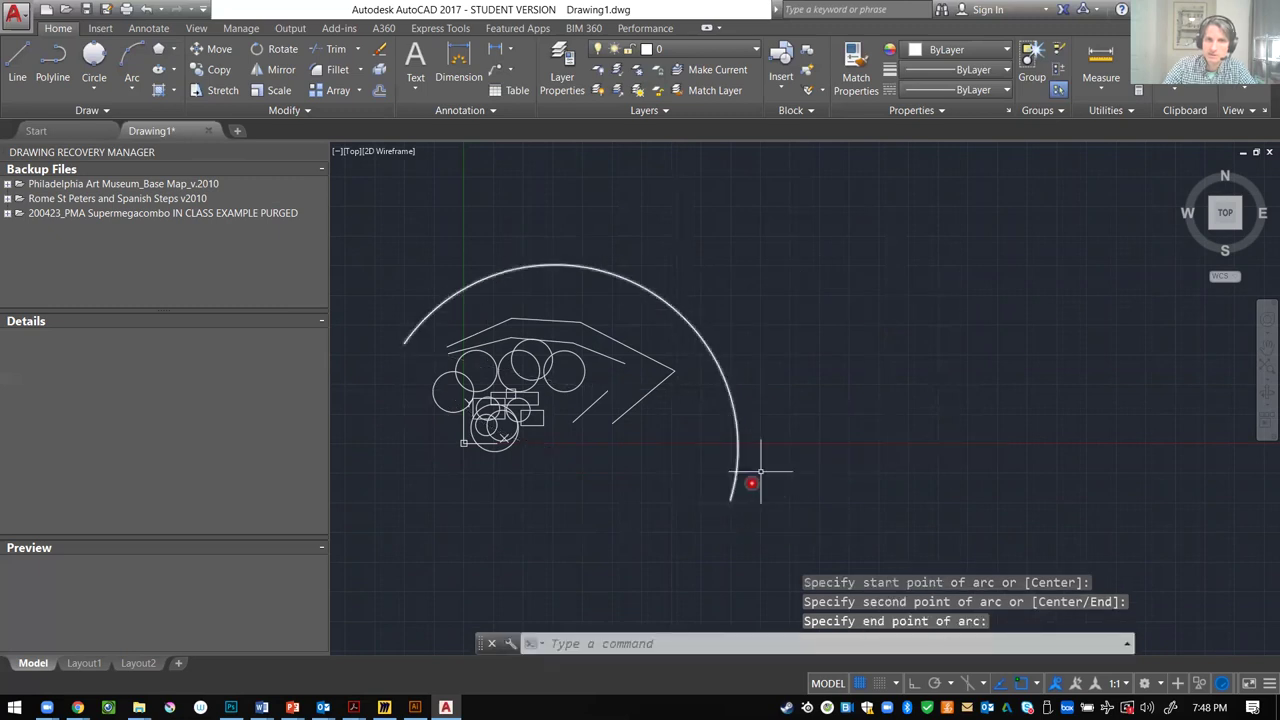
- Reshape the arc by moving its midpoint and lower end grips
left_click(720, 363)
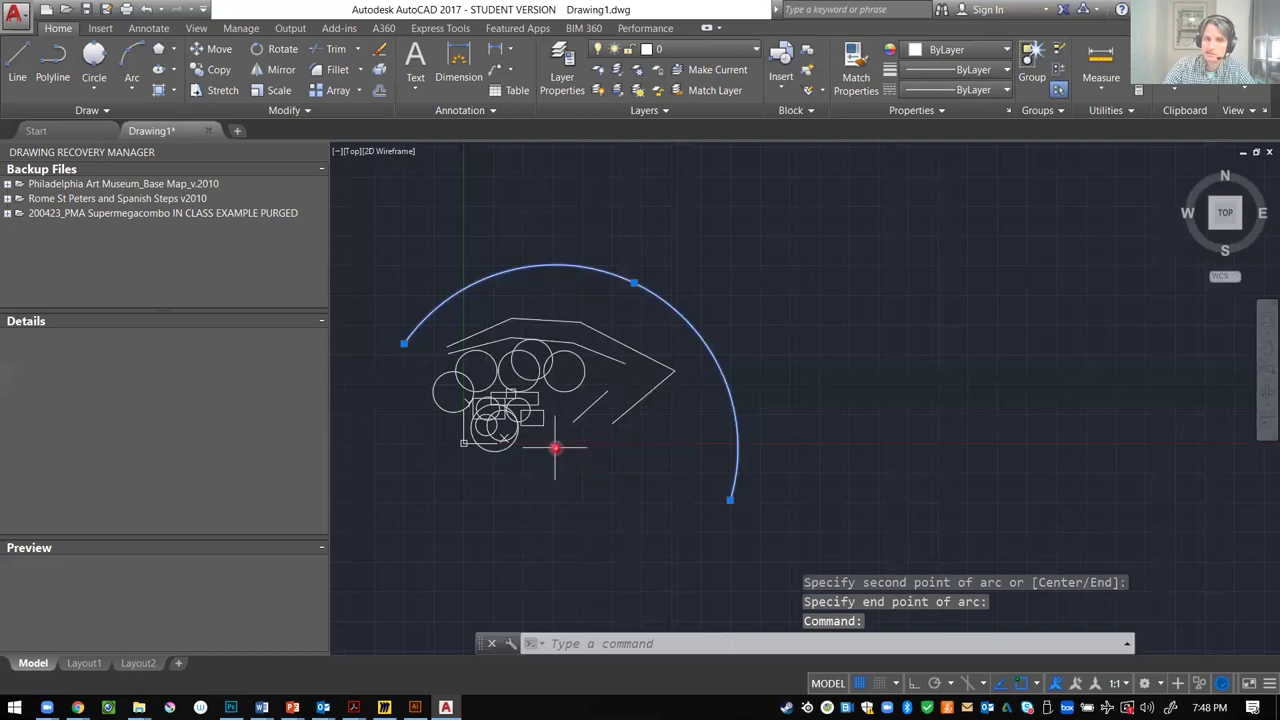
left_click(555, 447)
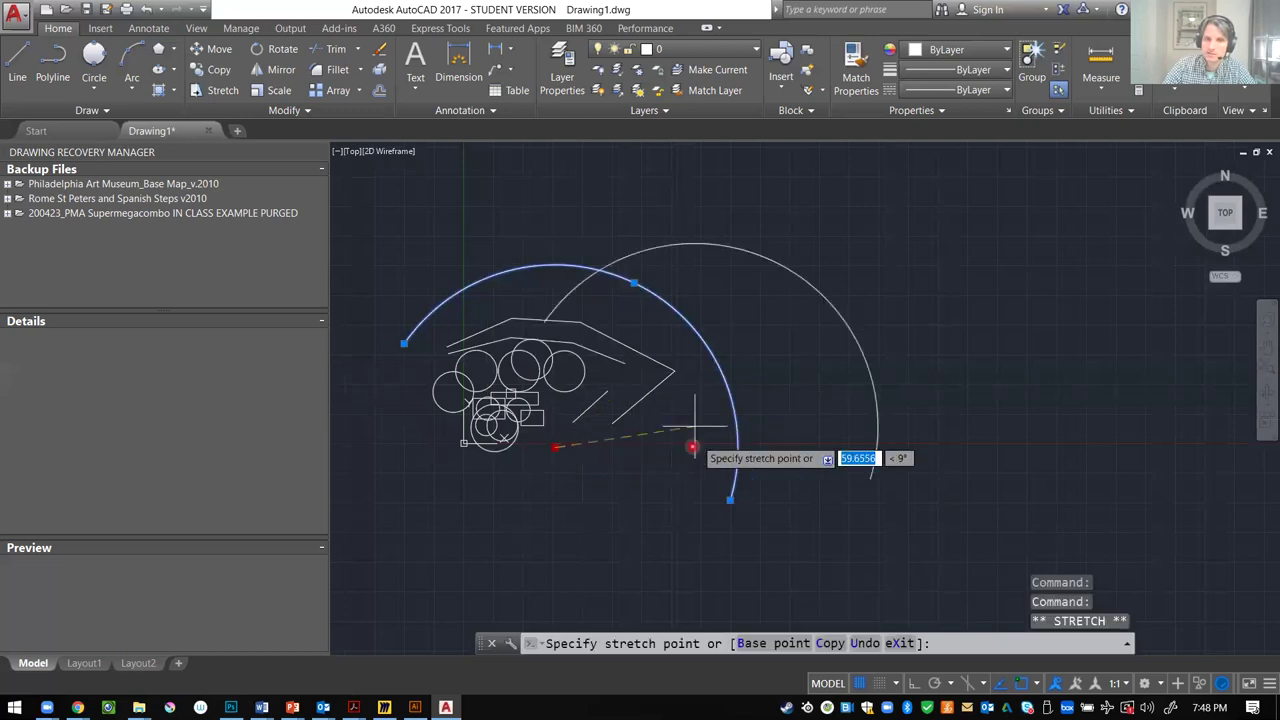
left_click(684, 456)
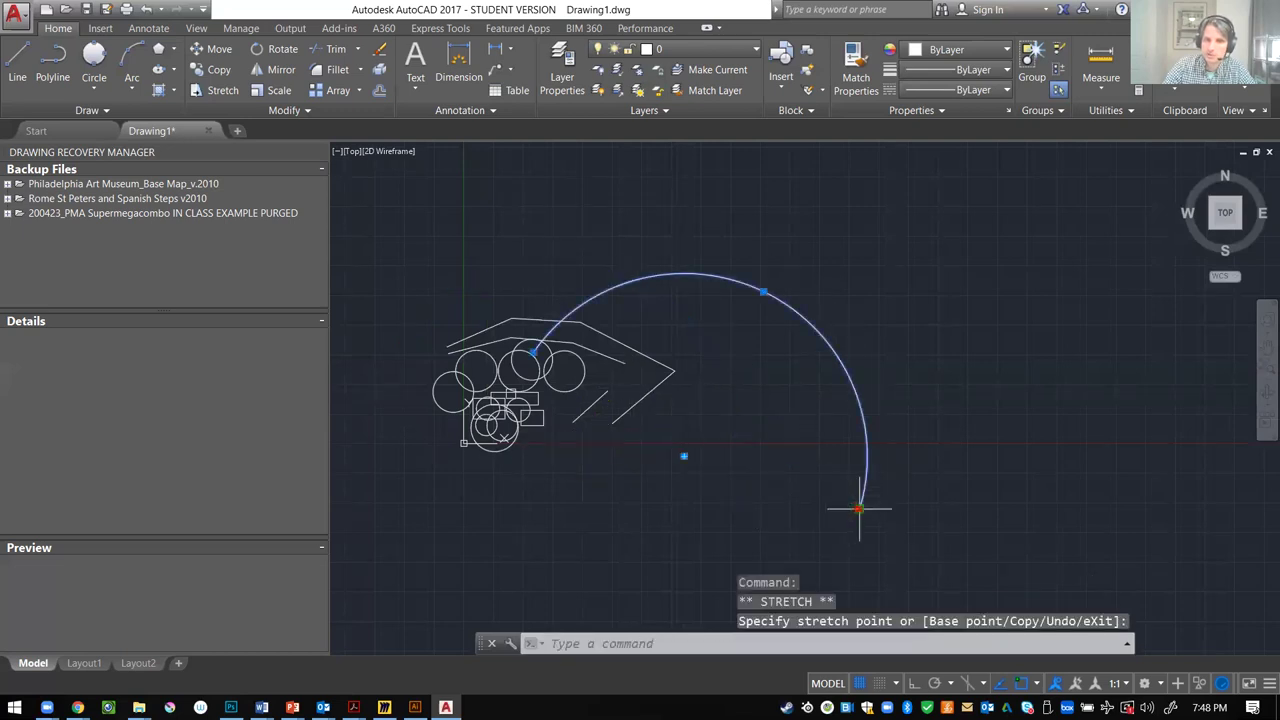
left_click(702, 446)
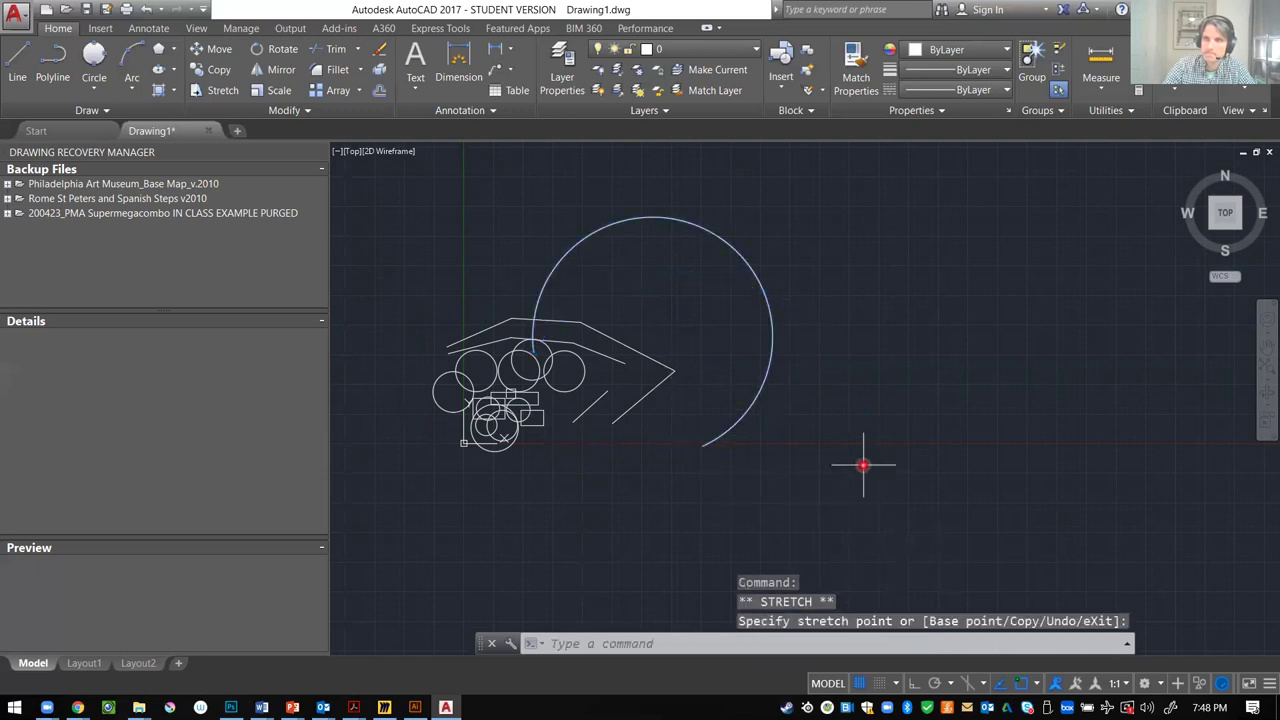
key("Escape")
key("Escape")
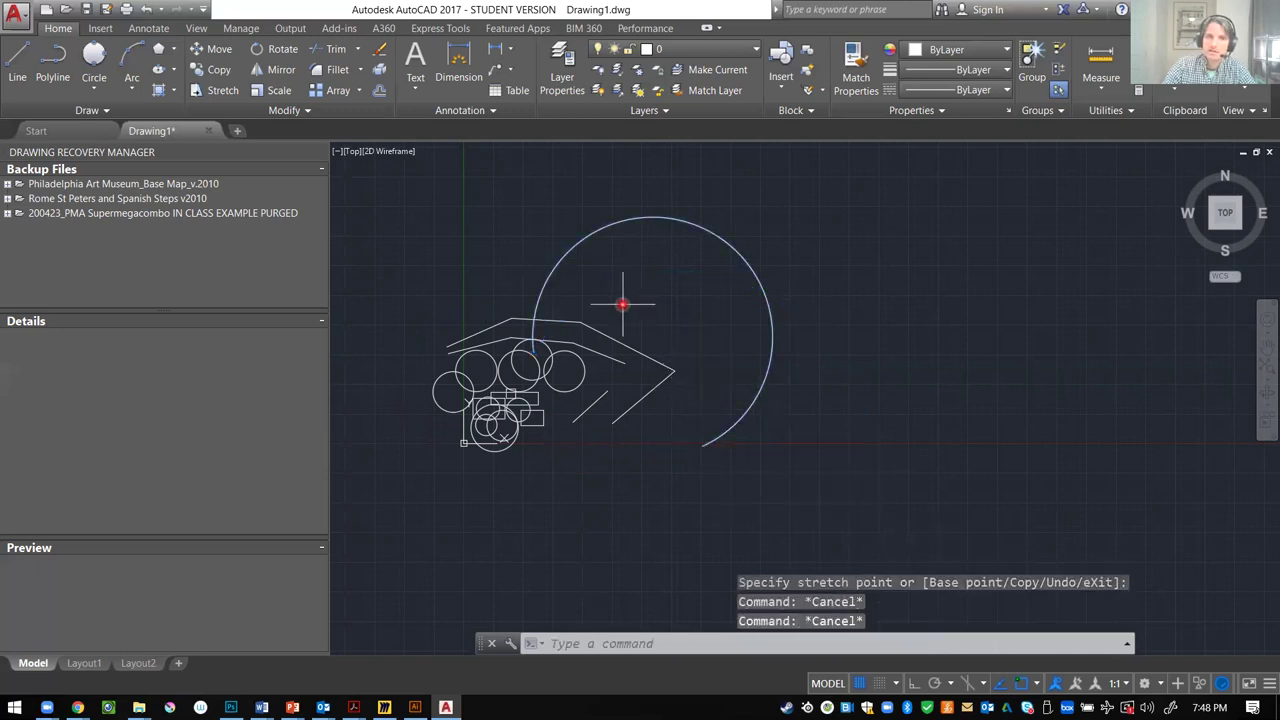
scroll(564, 434, "up", 2)
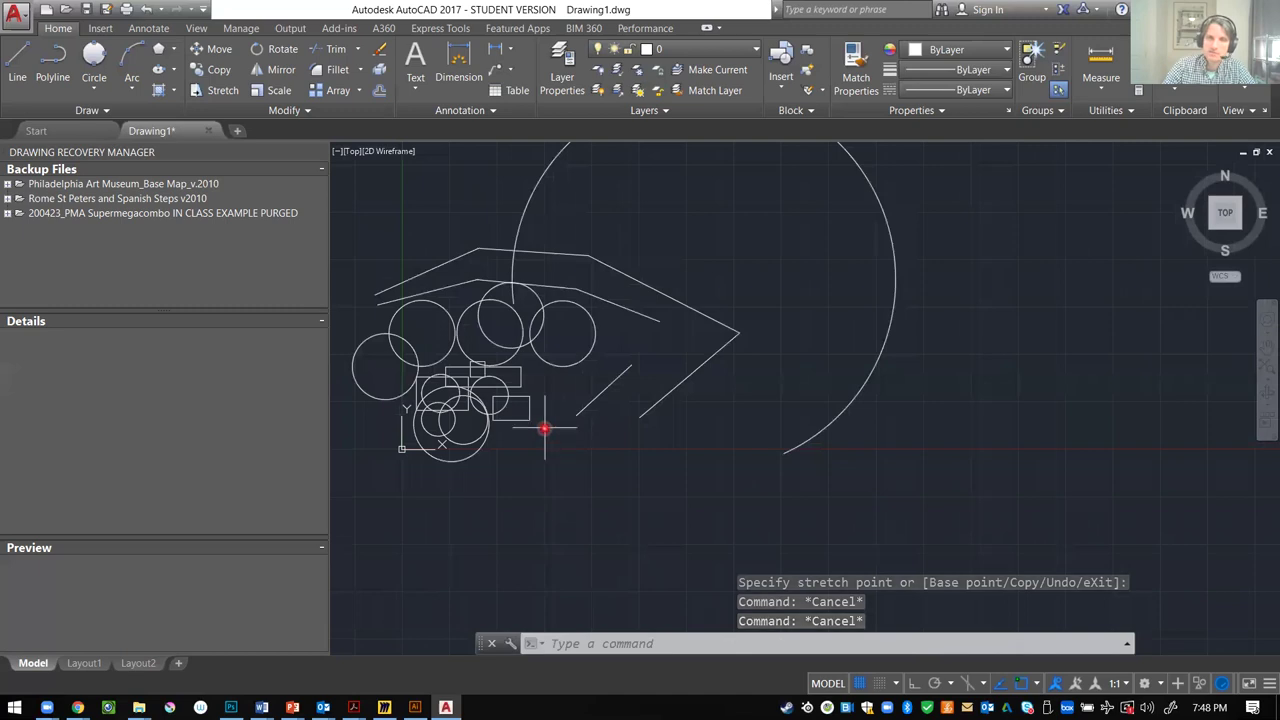
scroll(500, 425, "up", 1)
scroll(450, 420, "down", 3)
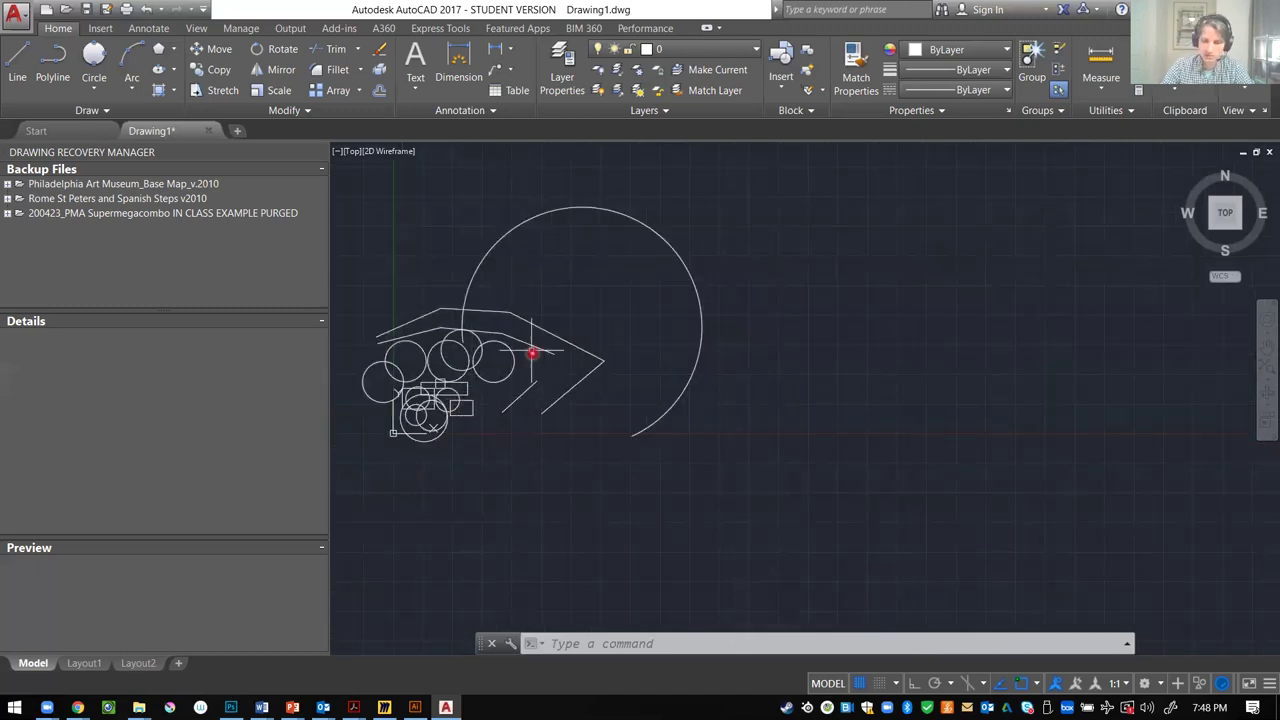
- Draw a horizontal line with Ortho on, from inside the arc far to the right
left_click(18, 60)
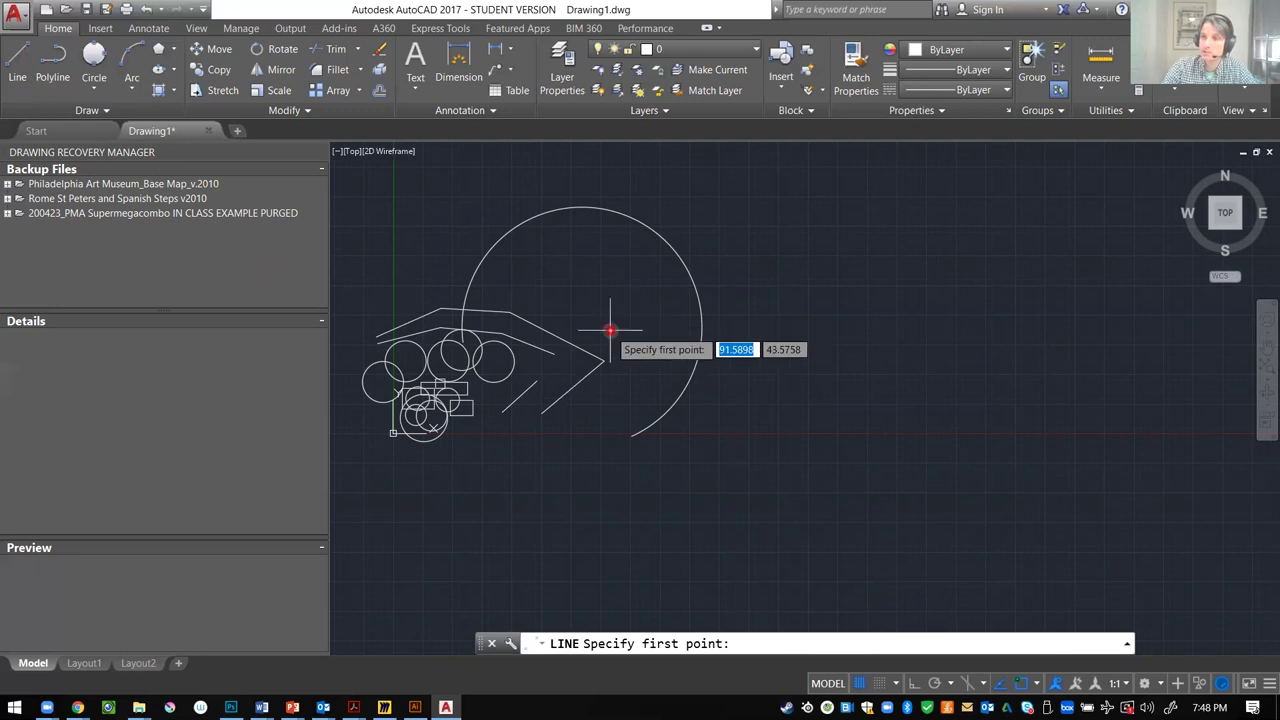
left_click(620, 321)
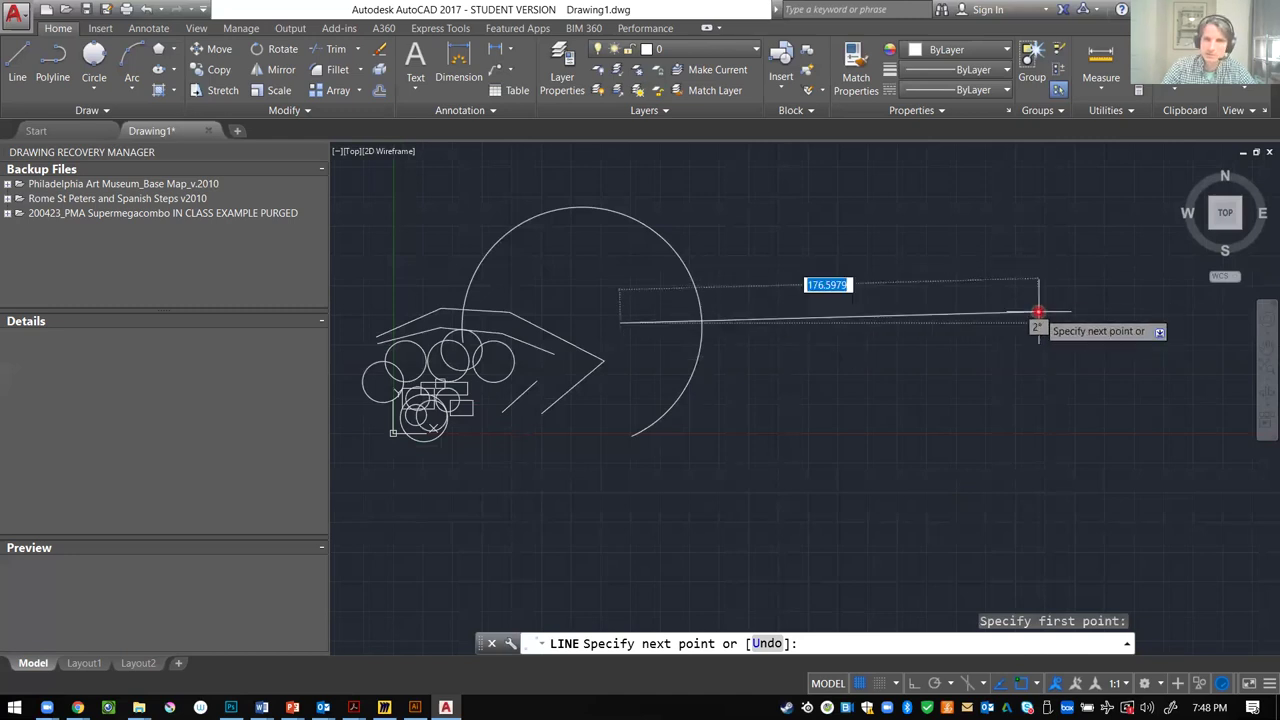
key("F8")
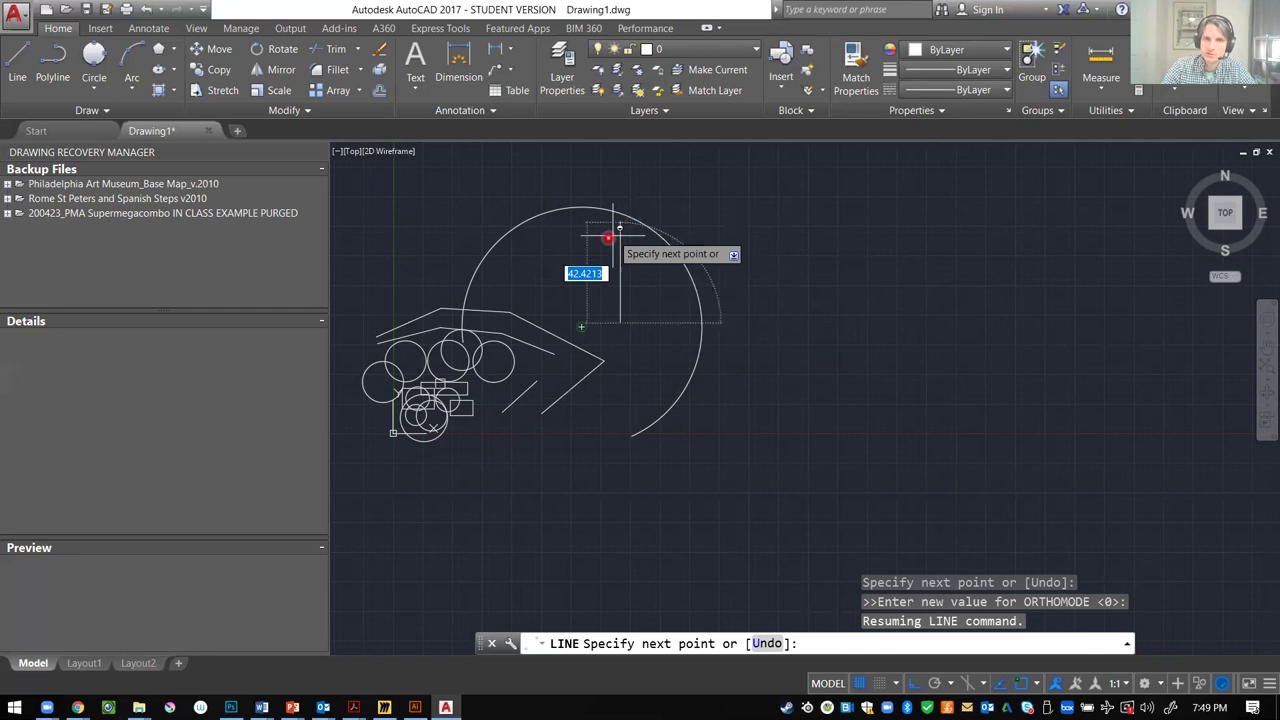
left_click(1027, 324)
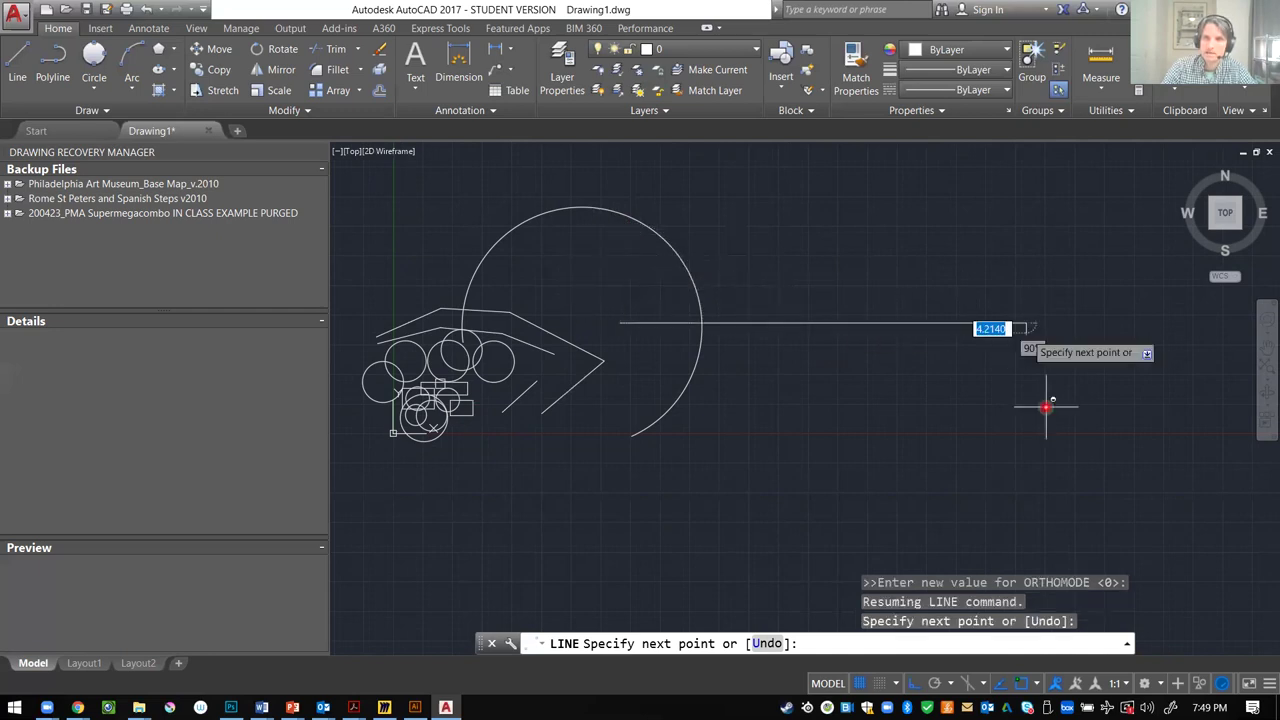
key("Escape")
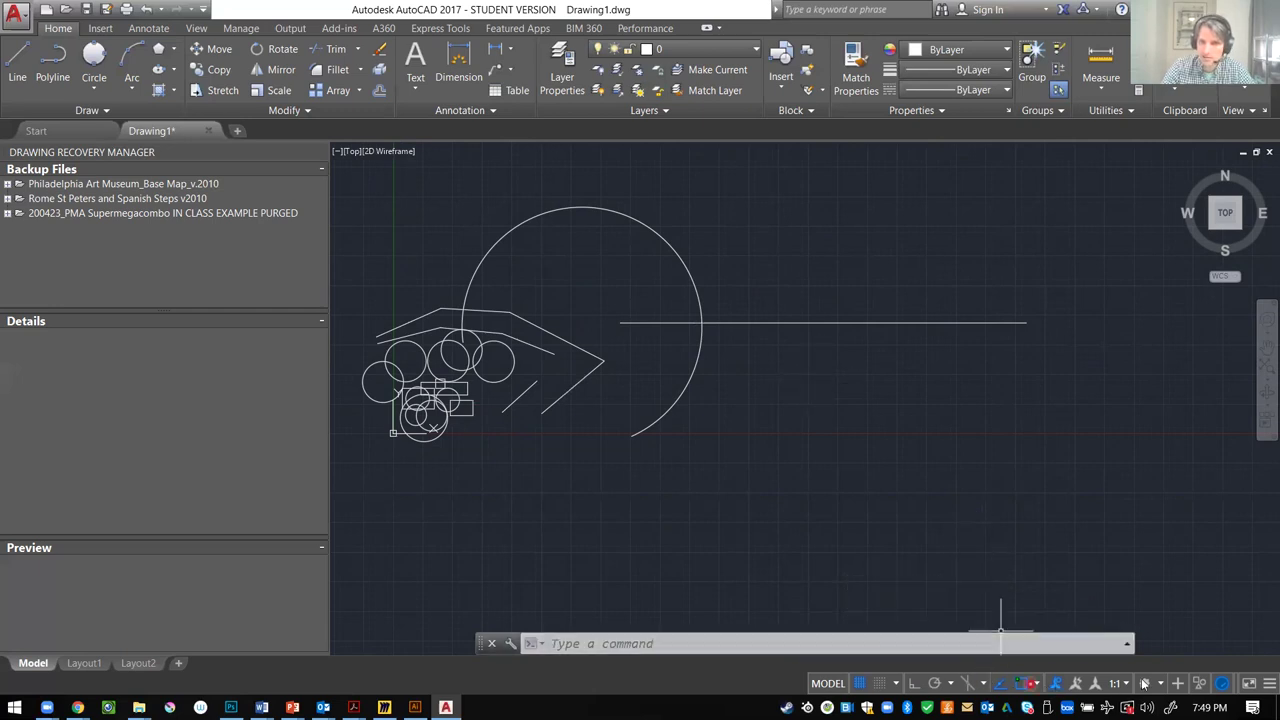
- Dismiss the annotation monitor warning and run ORTHOMODE, then cancel its value prompt
left_click(1179, 686)
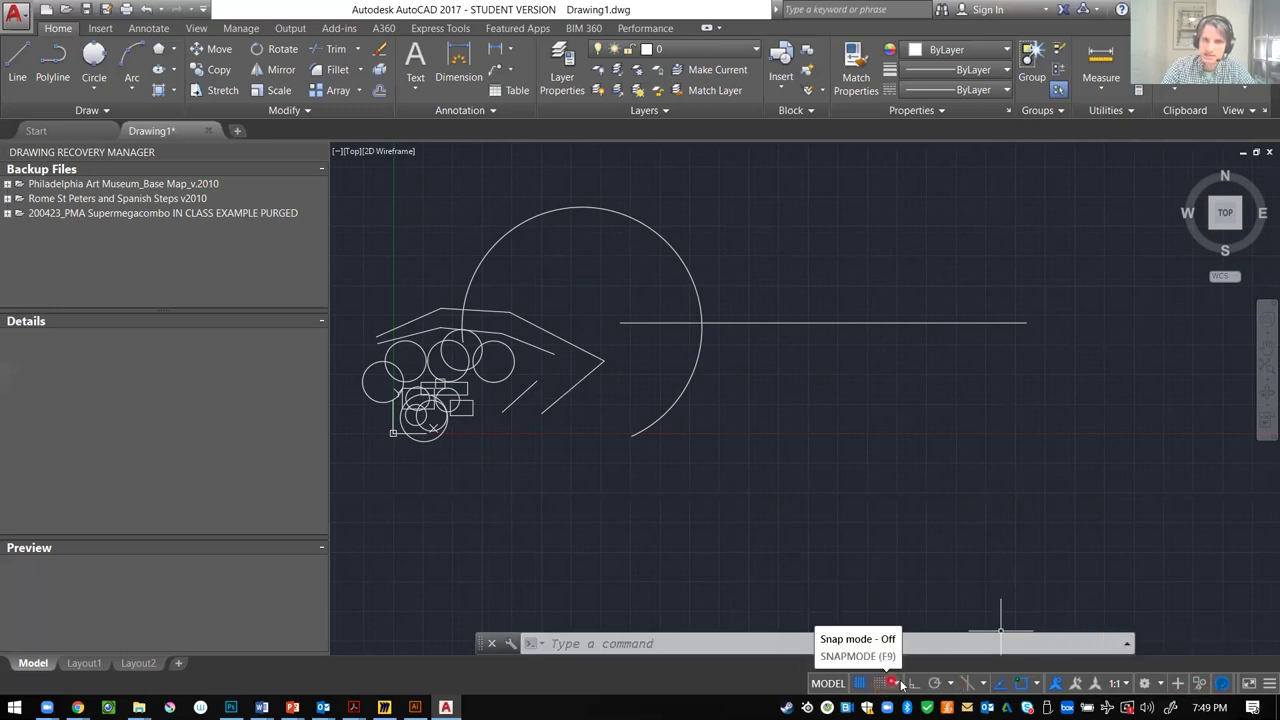
left_click(956, 470)
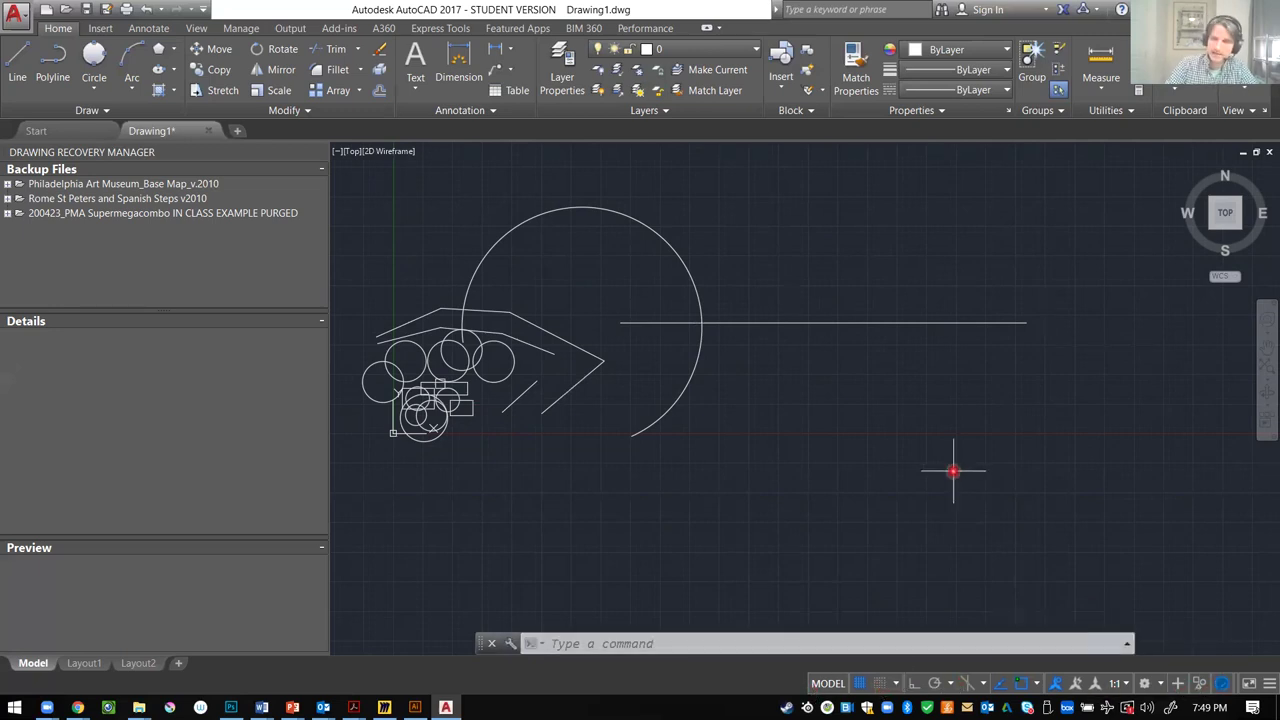
type("orth")
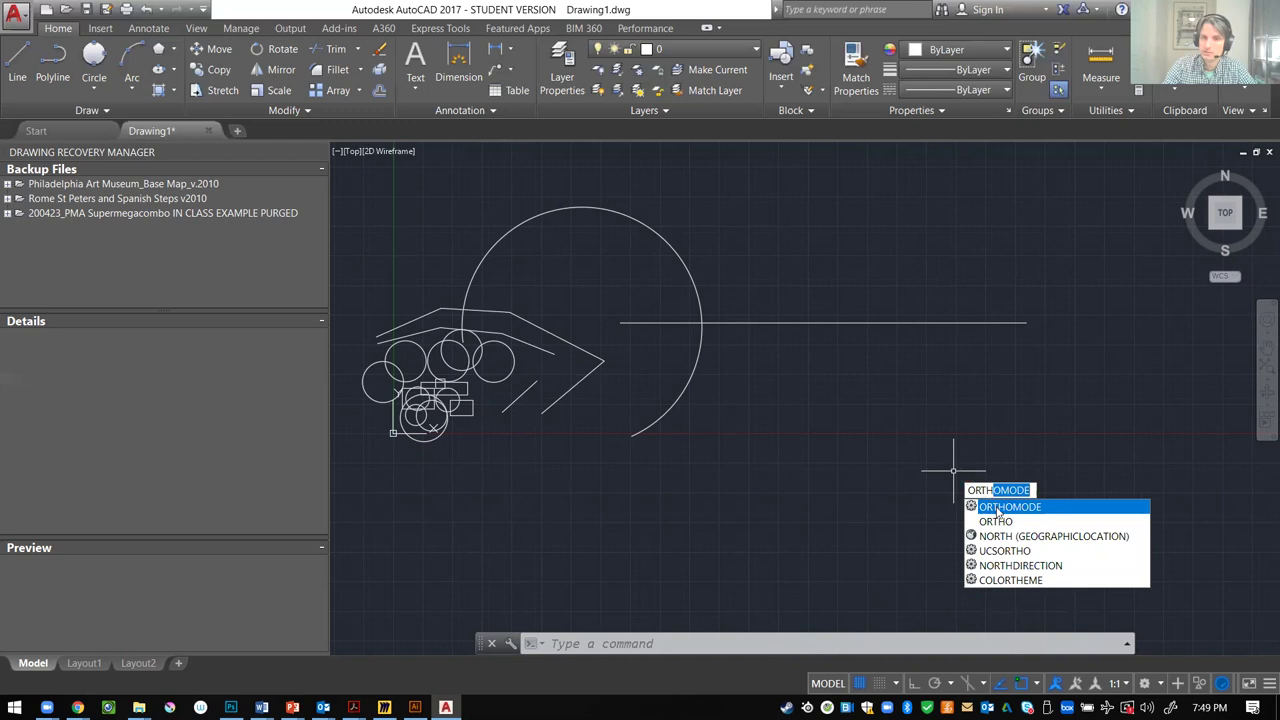
key("Return")
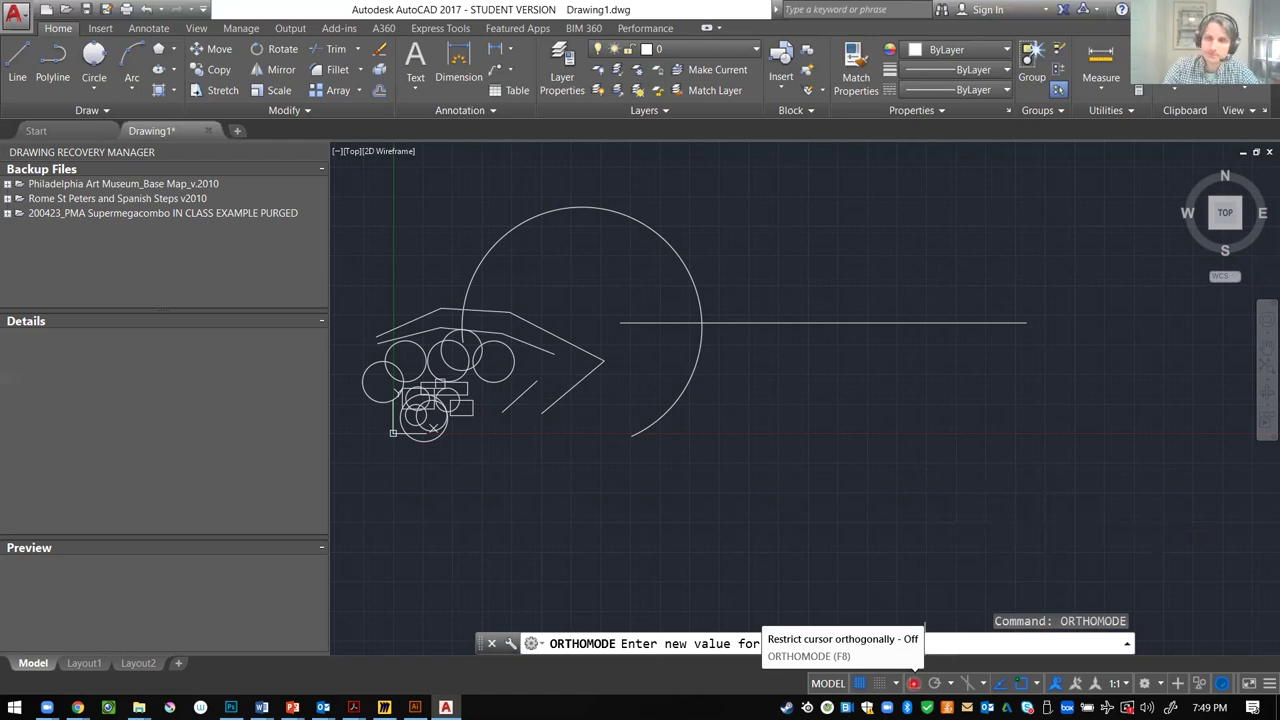
key("Escape")
- Abandon a started line and turn Ortho on with F8
type("L")
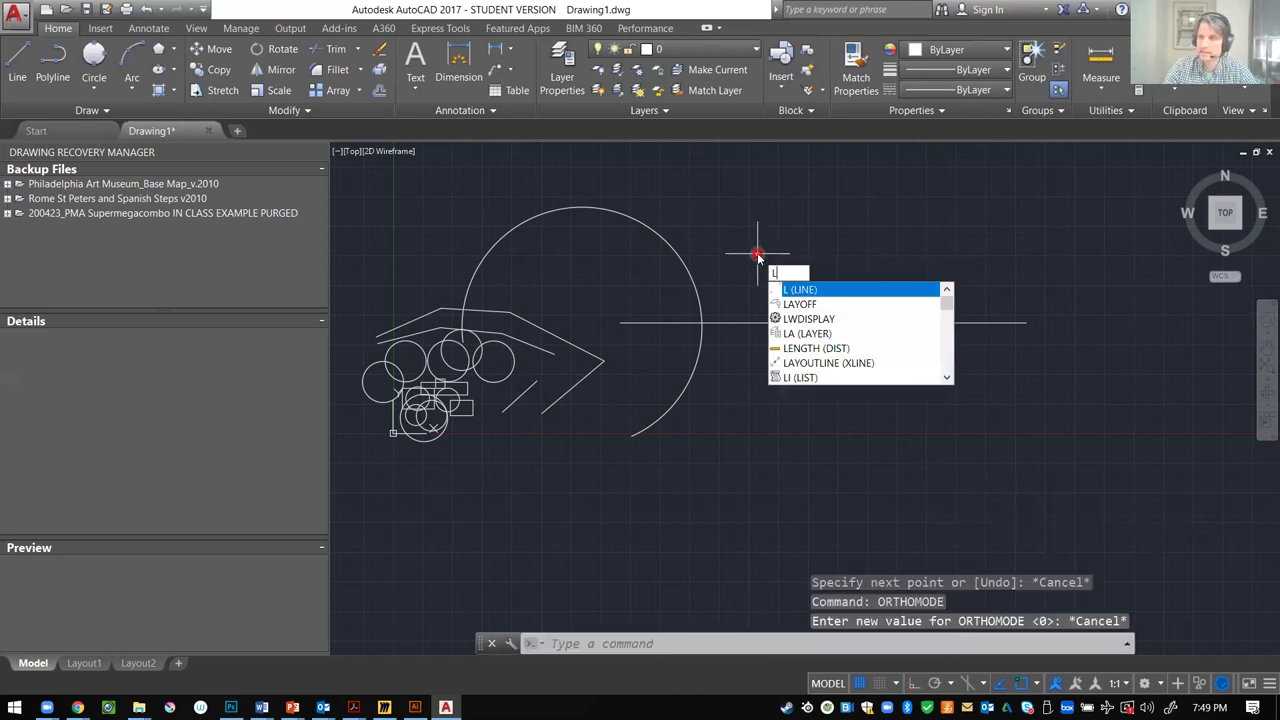
key("Return")
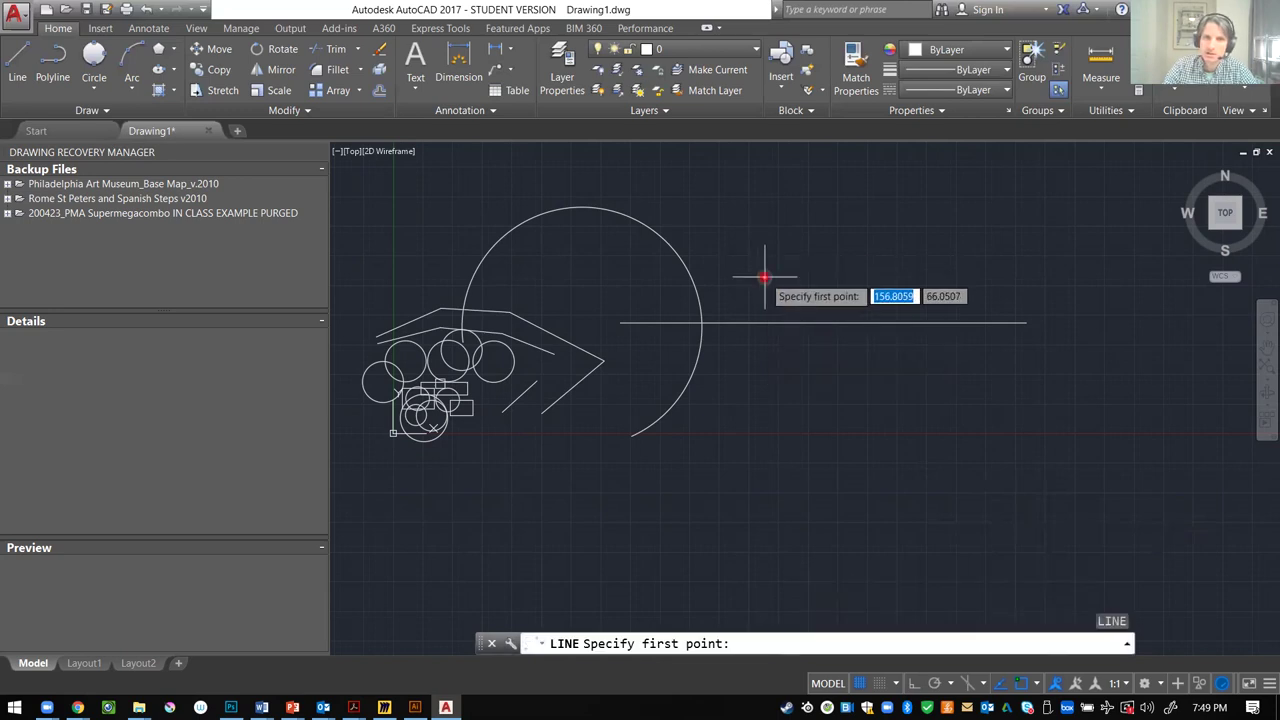
left_click(767, 250)
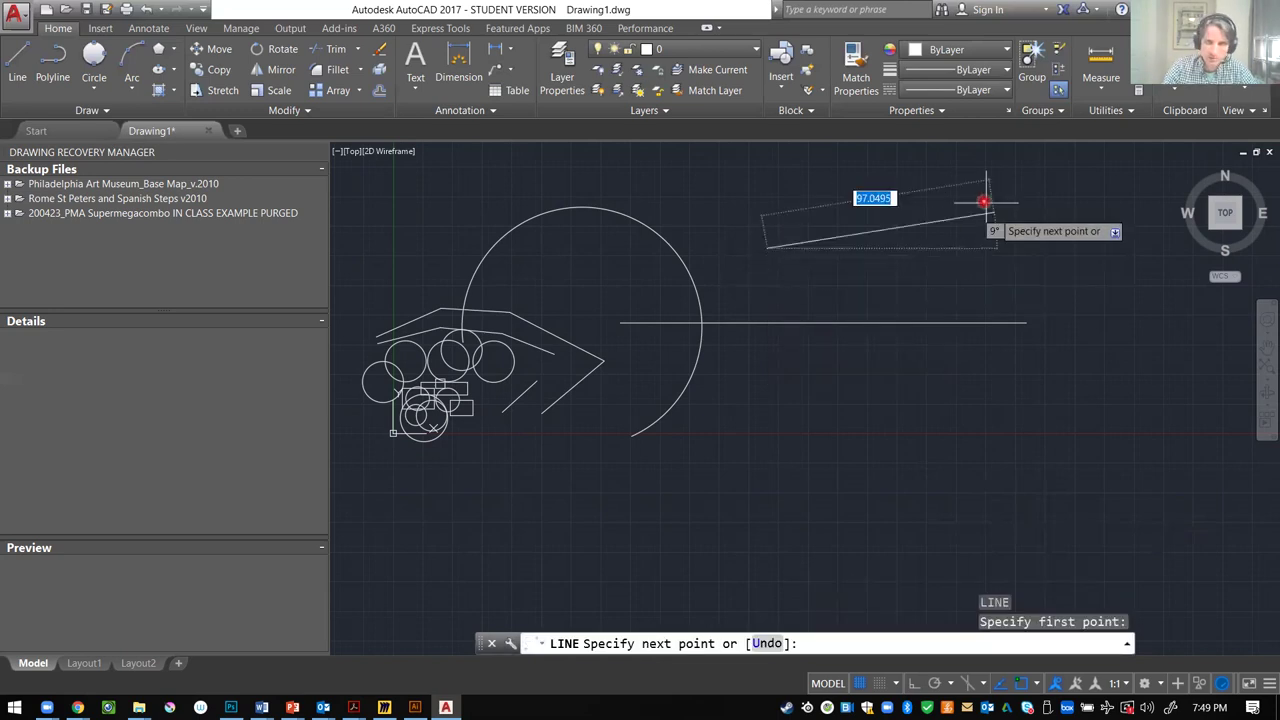
key("Escape")
key("Escape")
key("F8")
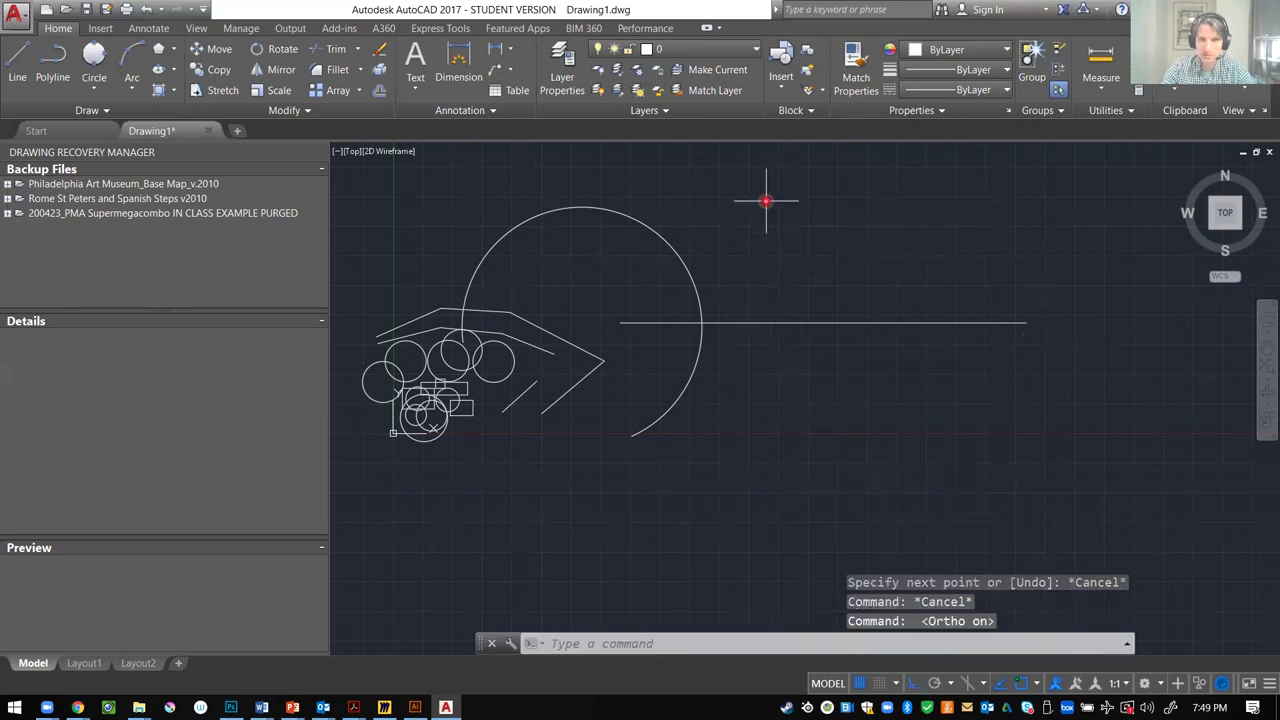
- Draw a four-sided outline with a sloped top edge right of the big circle
key("Return")
left_click(748, 257)
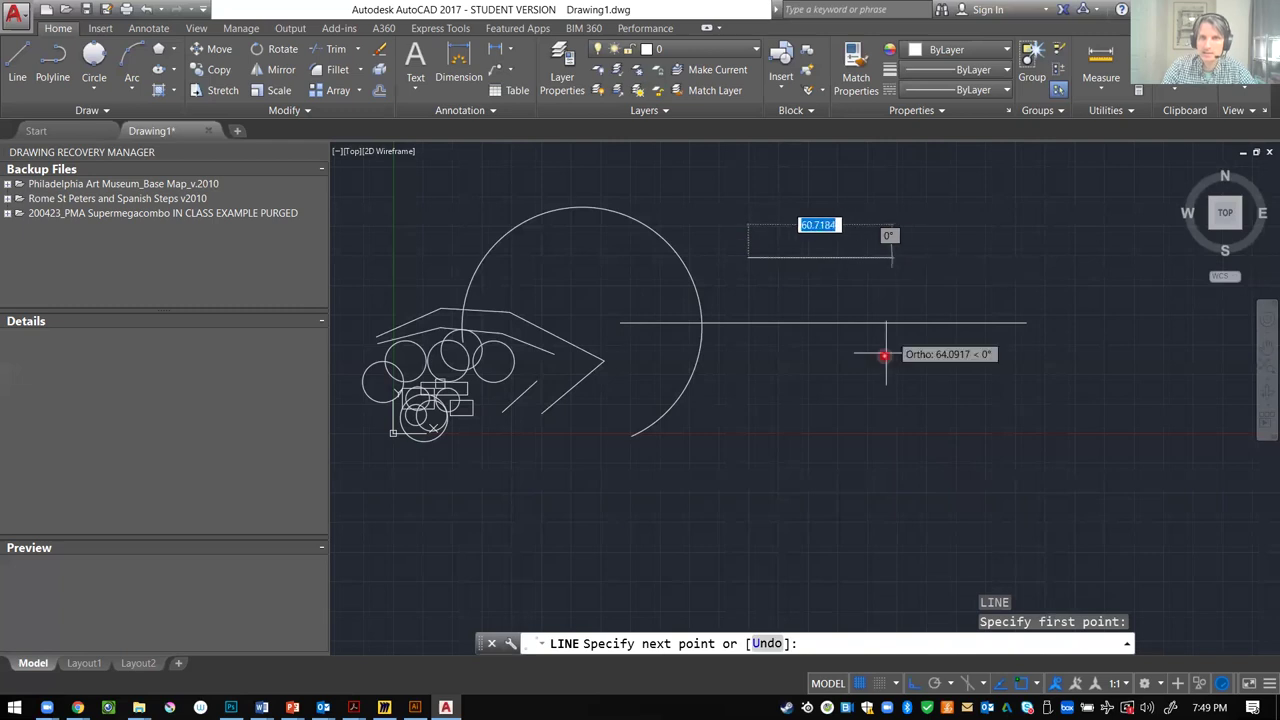
left_click(935, 245)
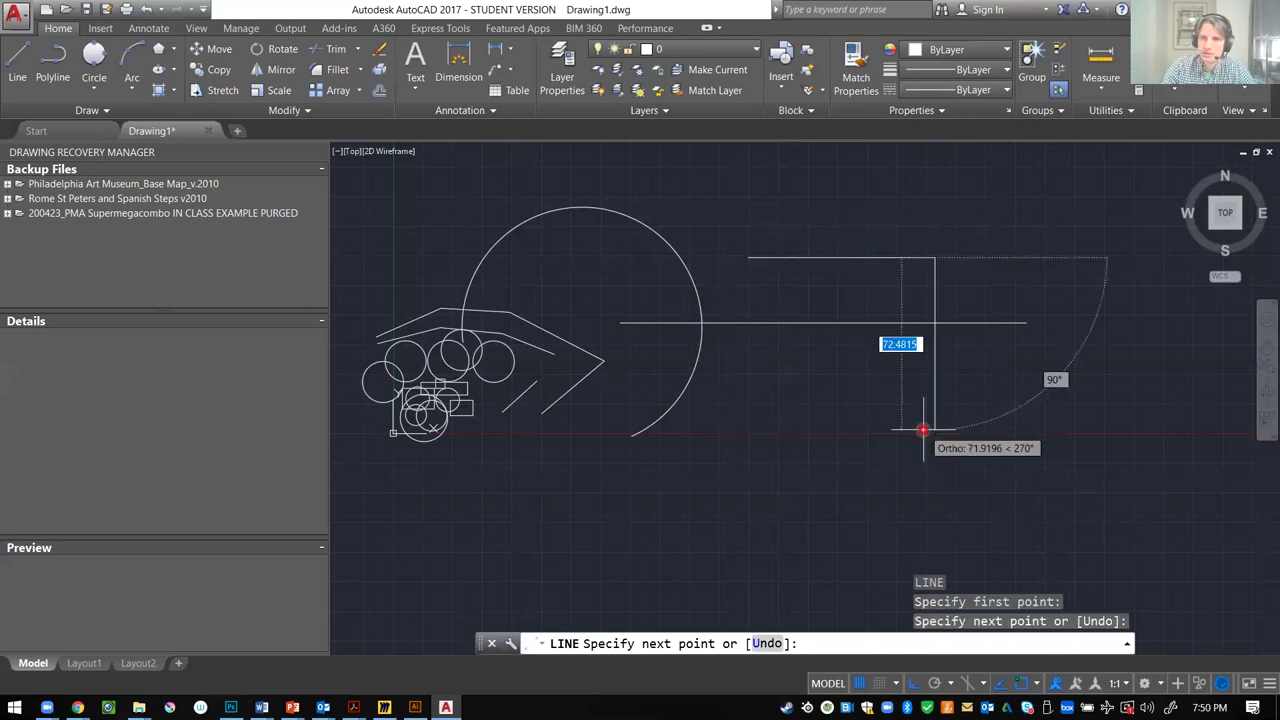
left_click(935, 432)
left_click(815, 445)
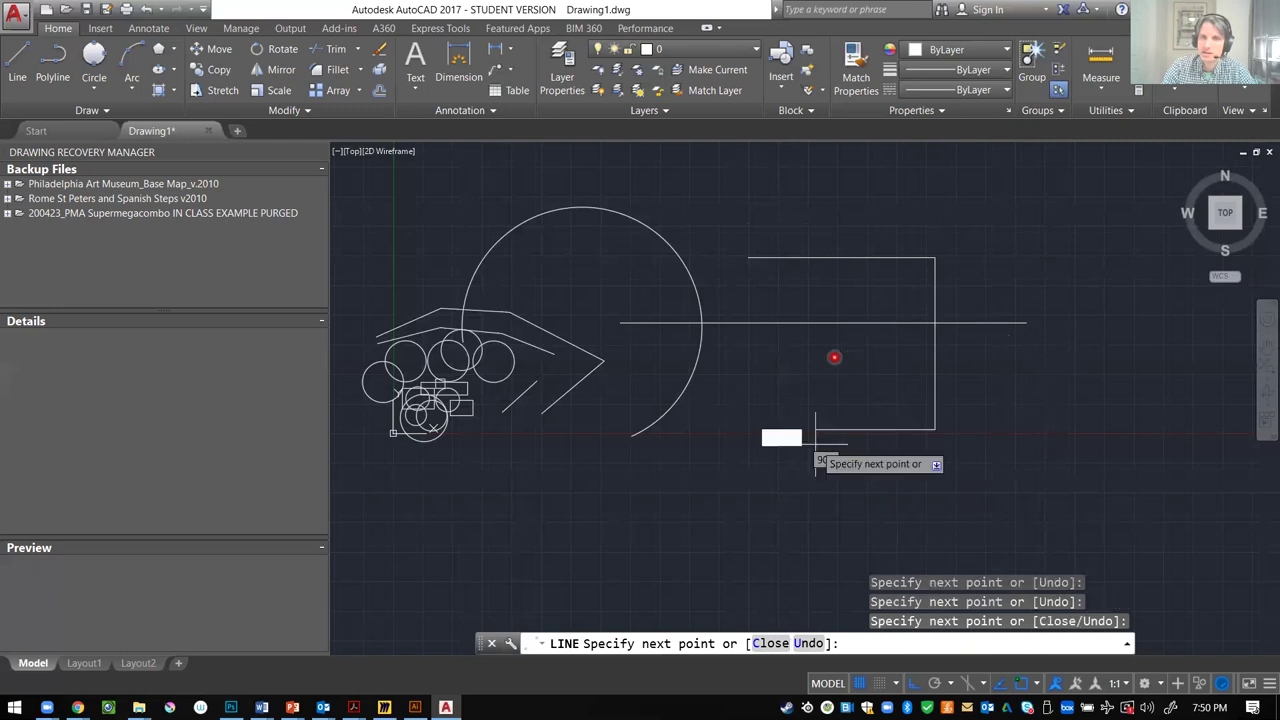
left_click(835, 284)
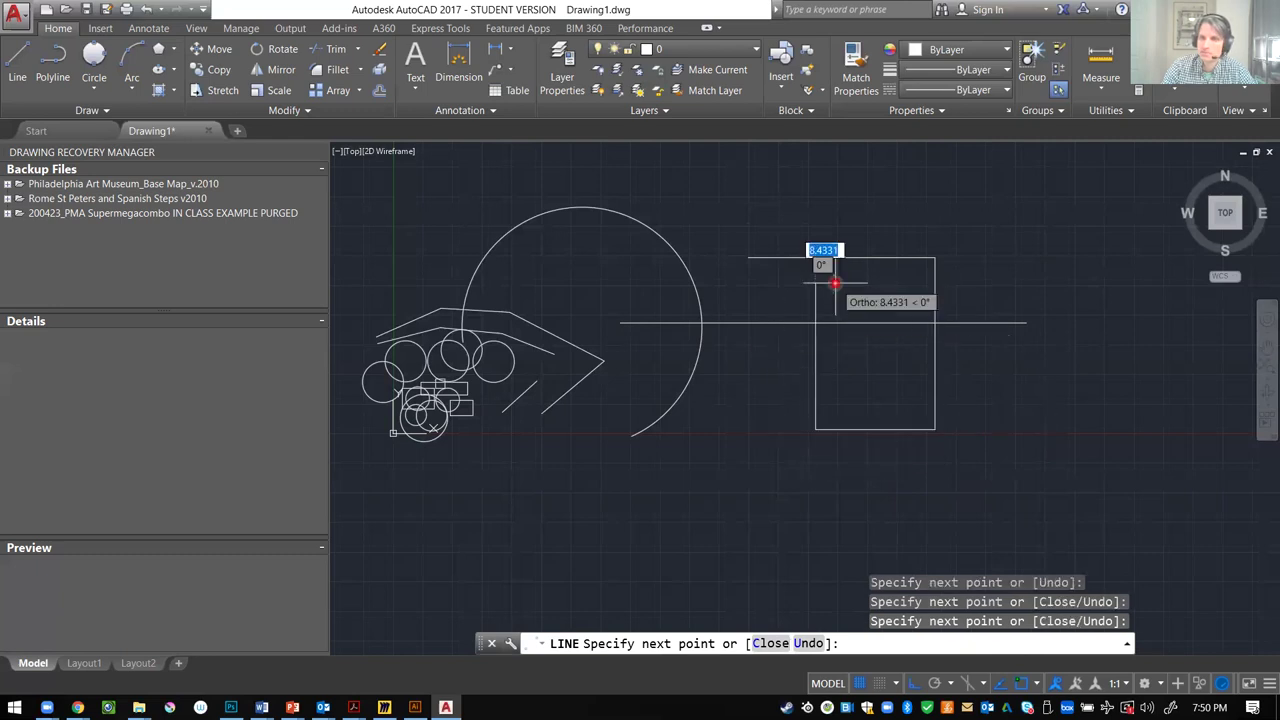
left_click(935, 254)
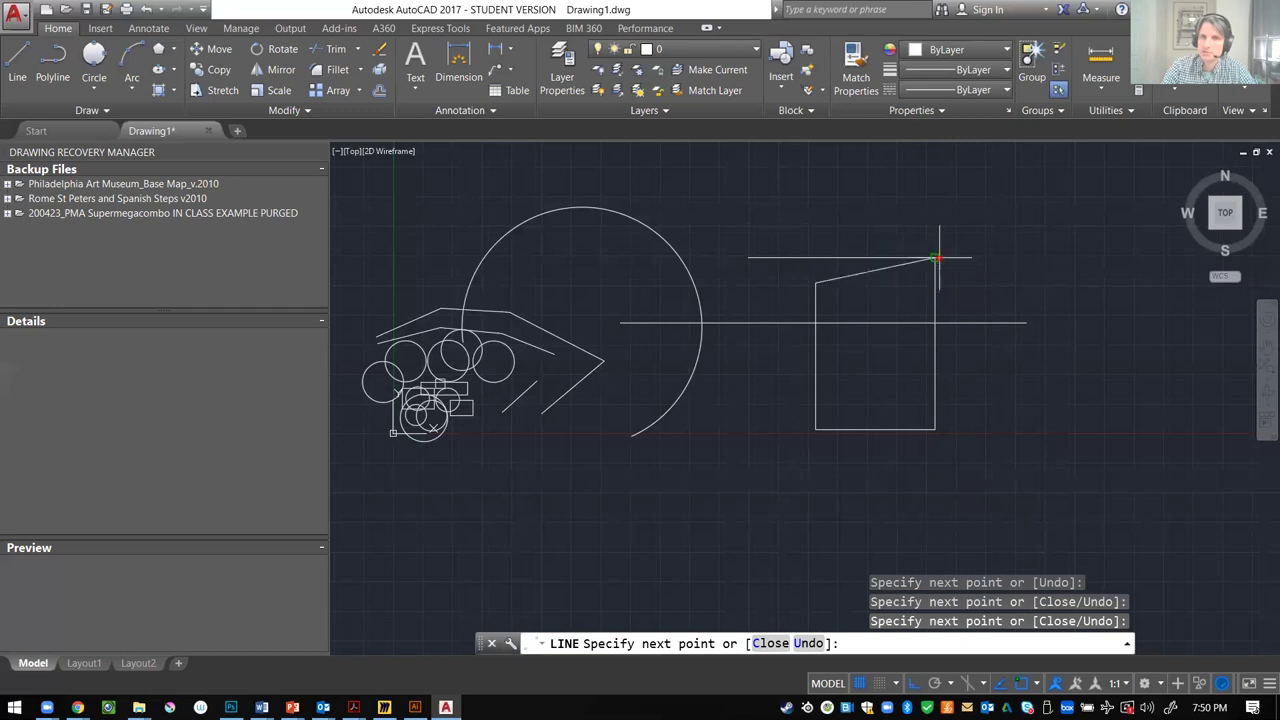
key("Escape")
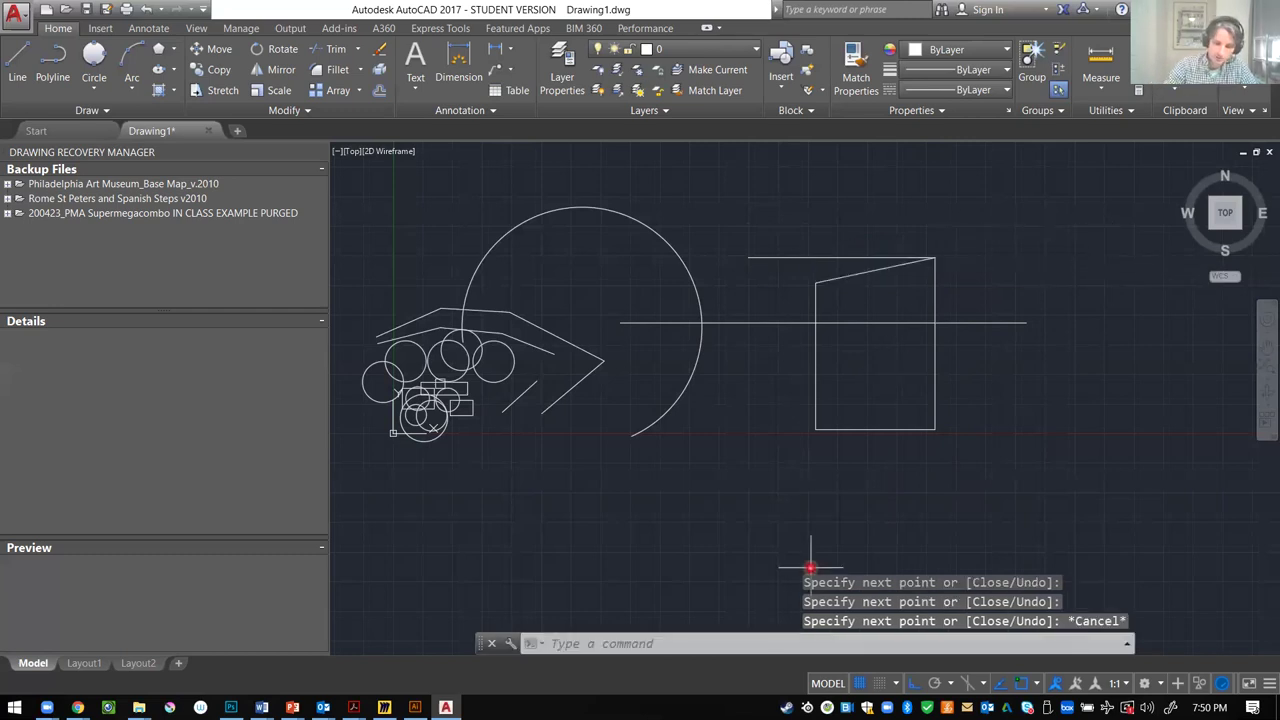
- Turn orthogonal mode OFF with the ORTHO command
type("or")
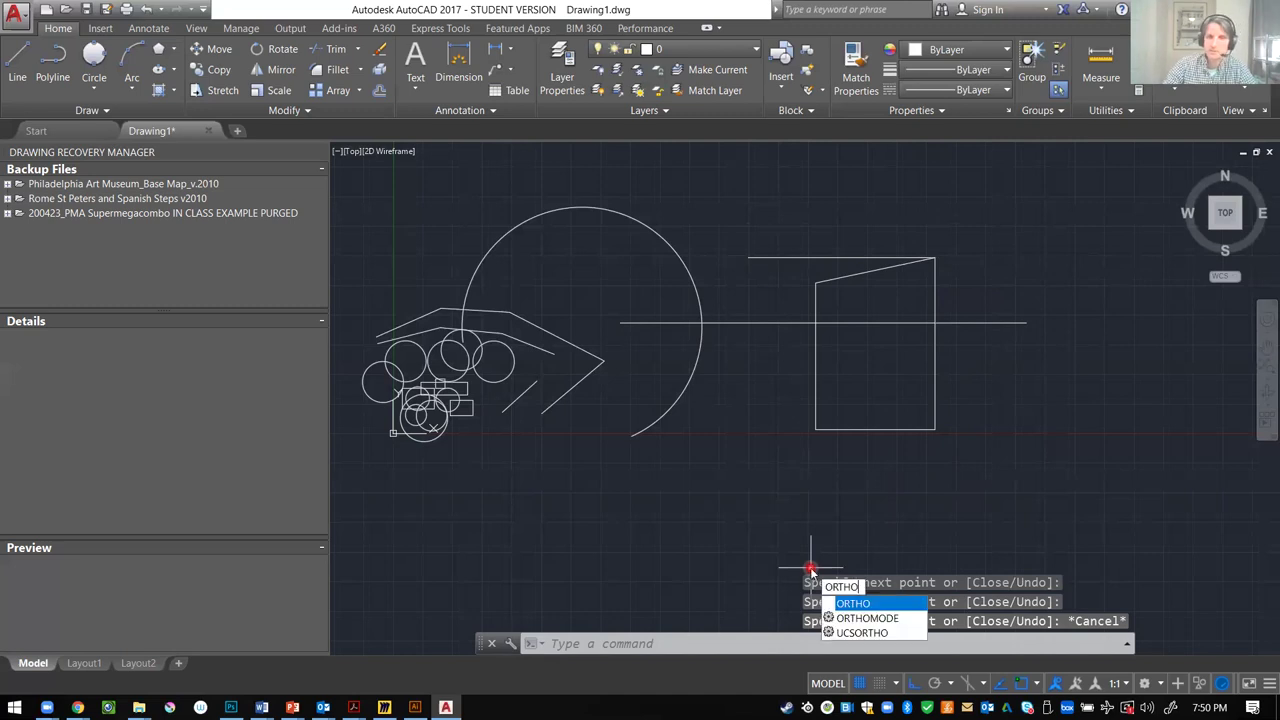
left_click(866, 618)
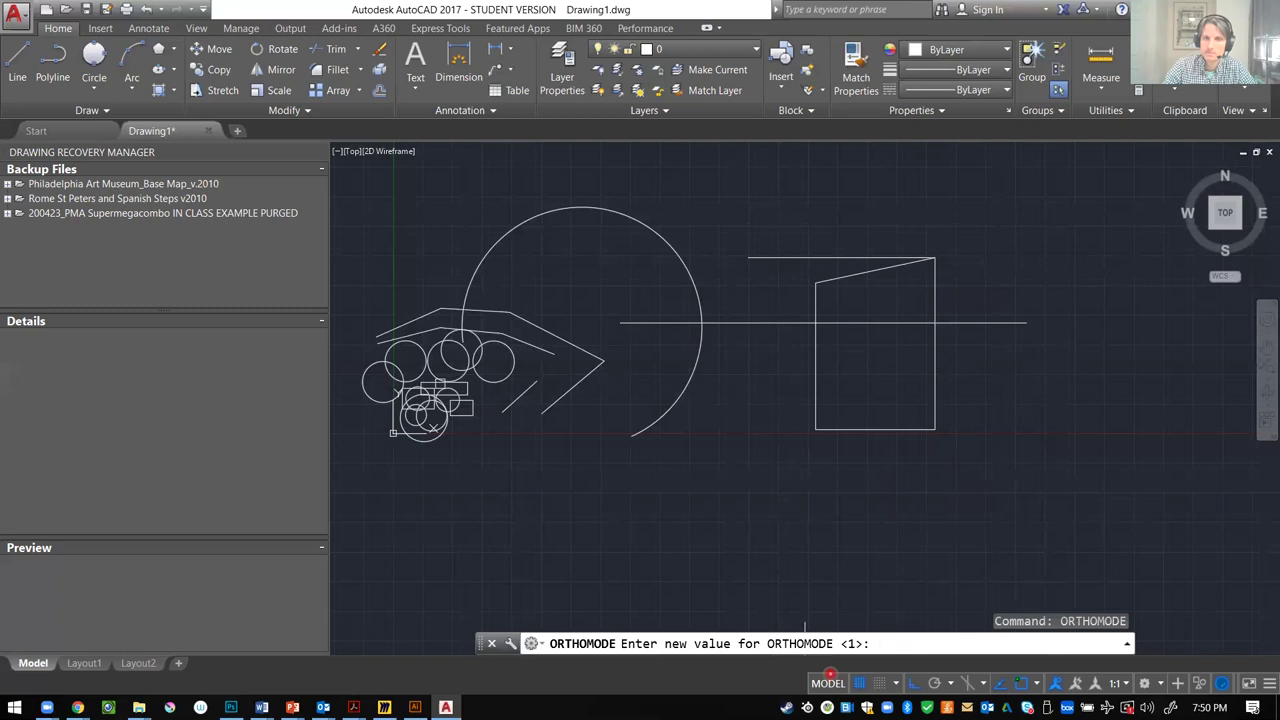
key("Escape")
type("ortho")
key("Return")
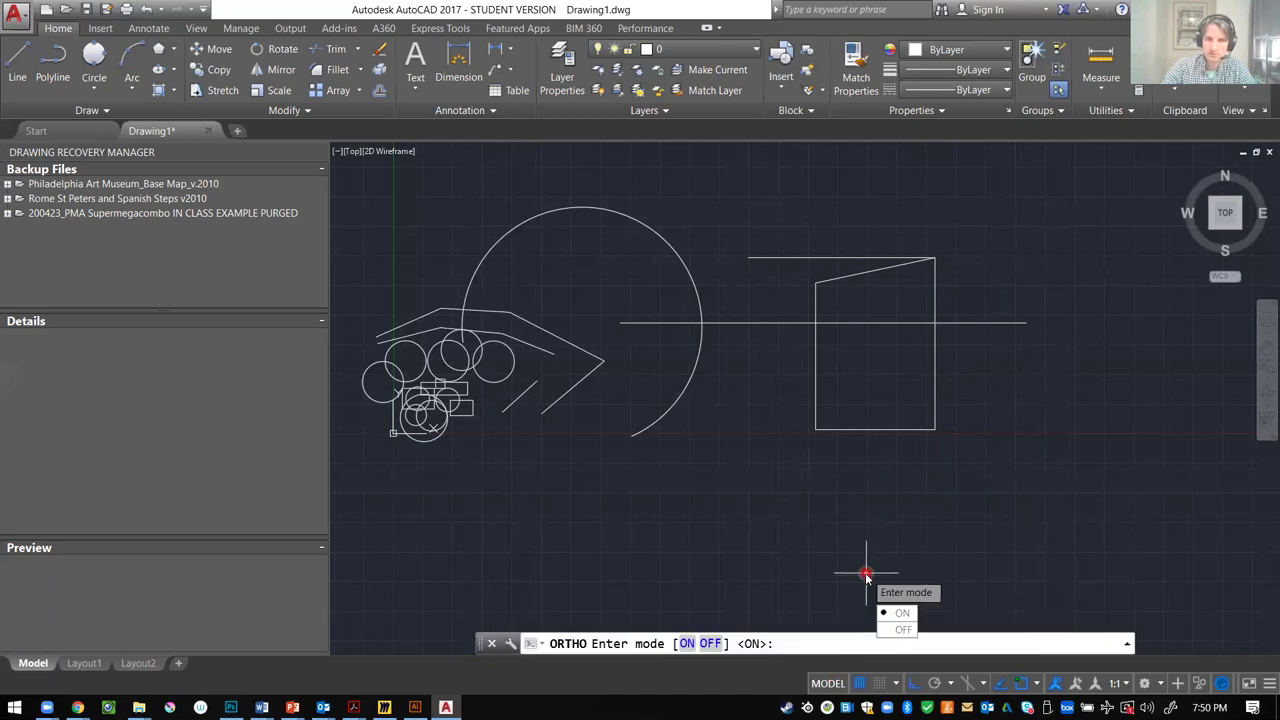
left_click(709, 644)
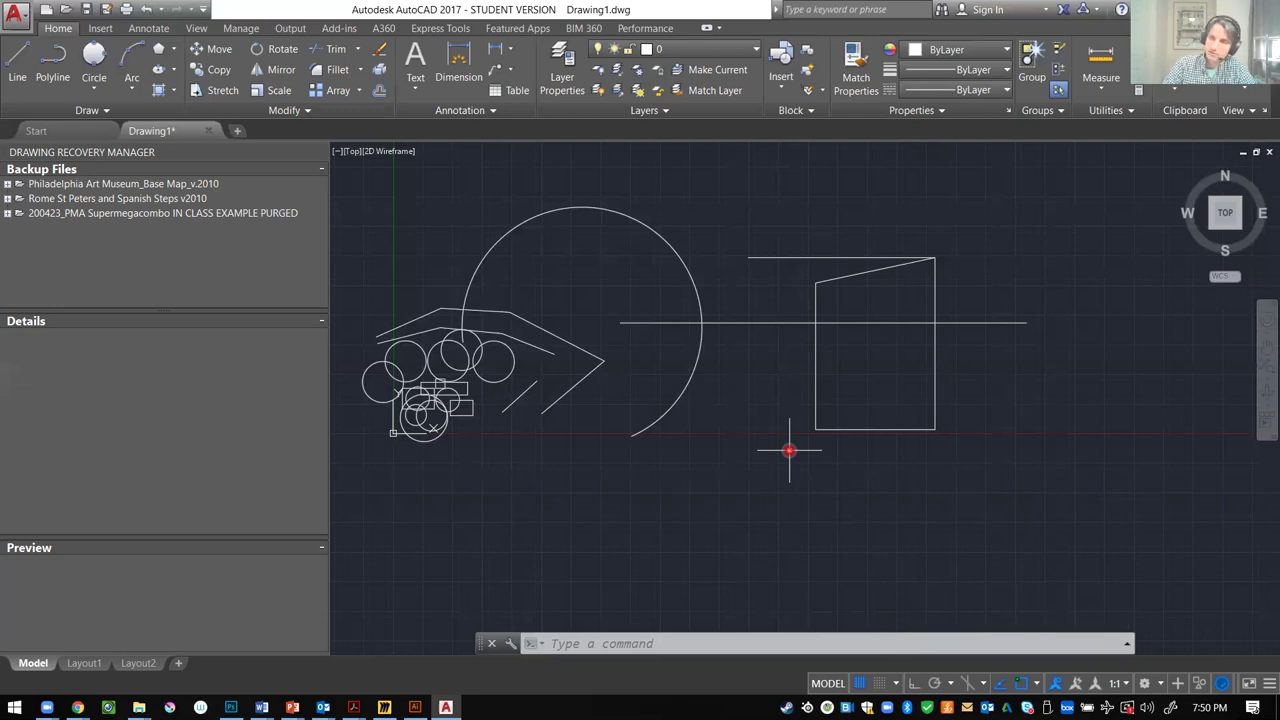
type("o")
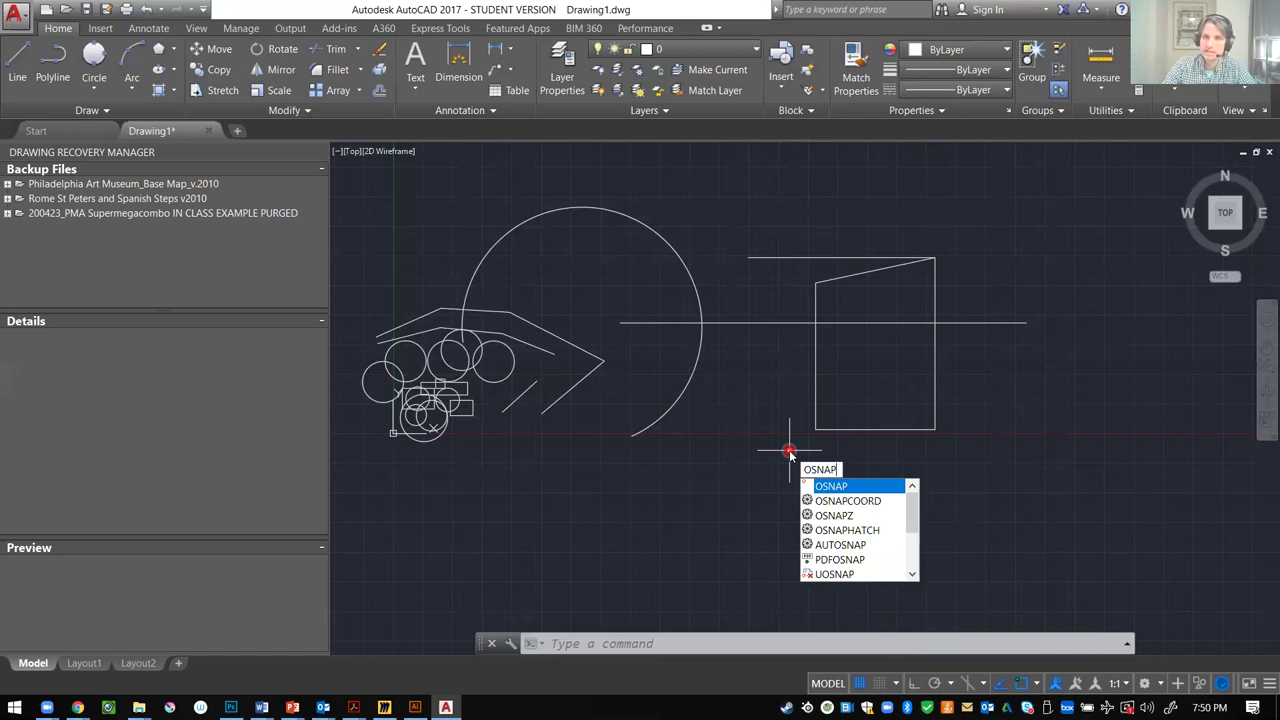
- Open Drafting Settings on the Object Snap tab
left_click(835, 484)
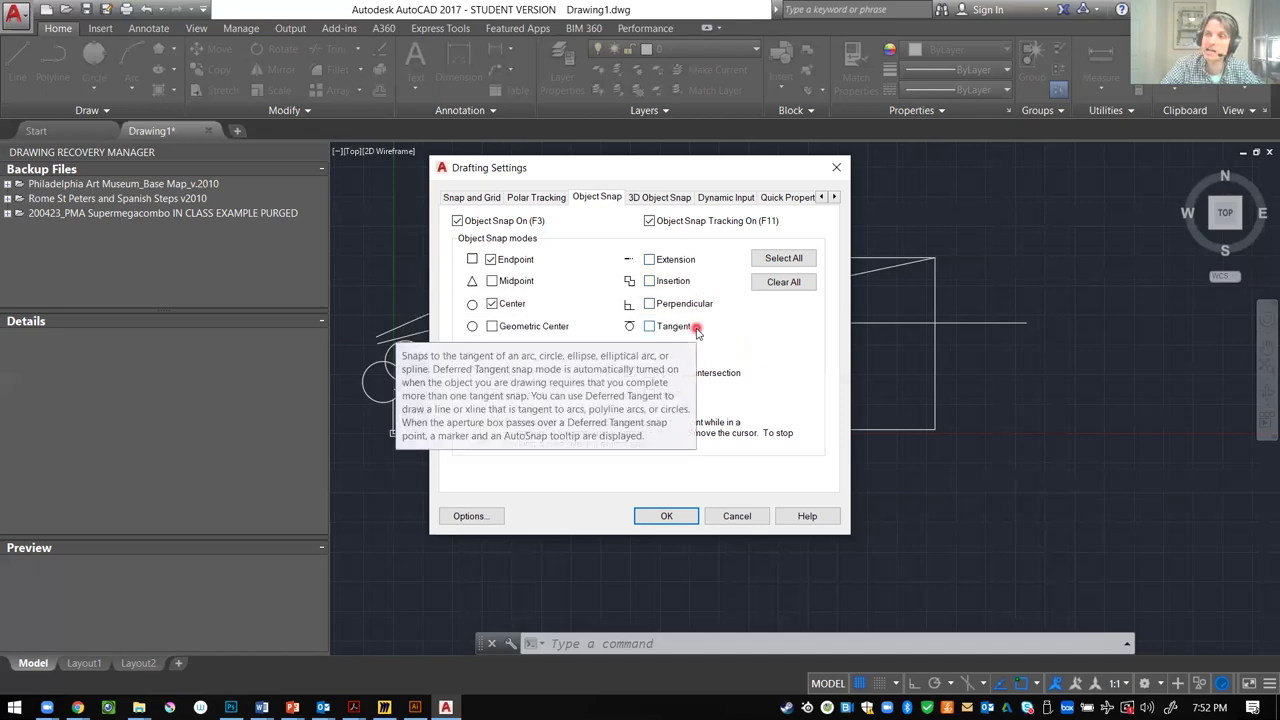
- Tick the Tangent, Perpendicular, Insertion and Extension object snaps
left_click(650, 328)
left_click(650, 304)
left_click(650, 281)
left_click(650, 259)
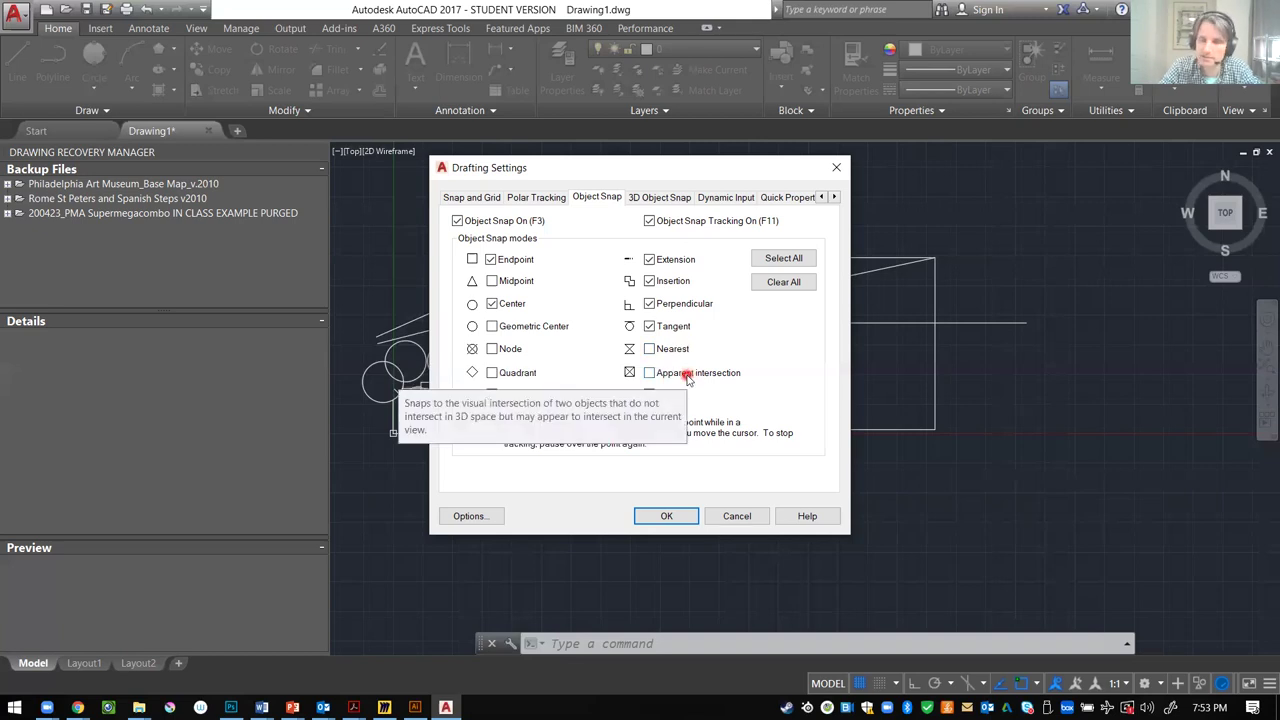
- Close Drafting Settings and draw a vertical line up from the horizontal line's right end
key("Return")
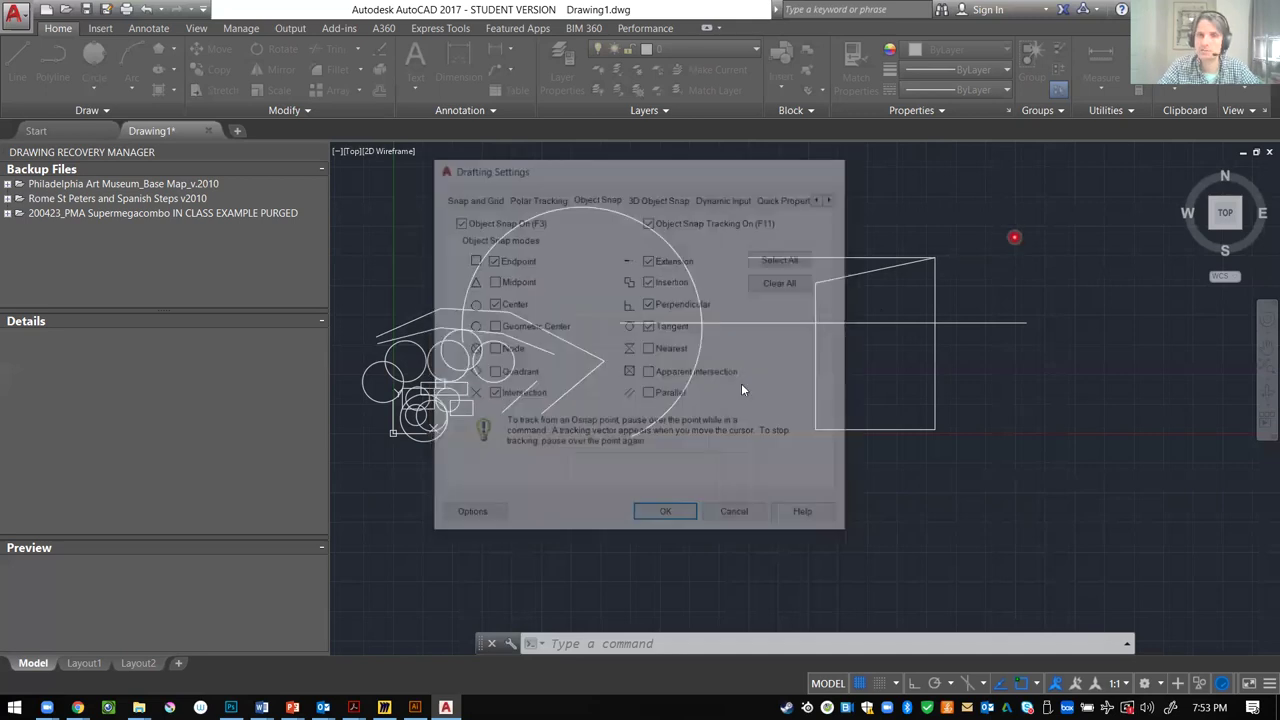
type("l")
key("Return")
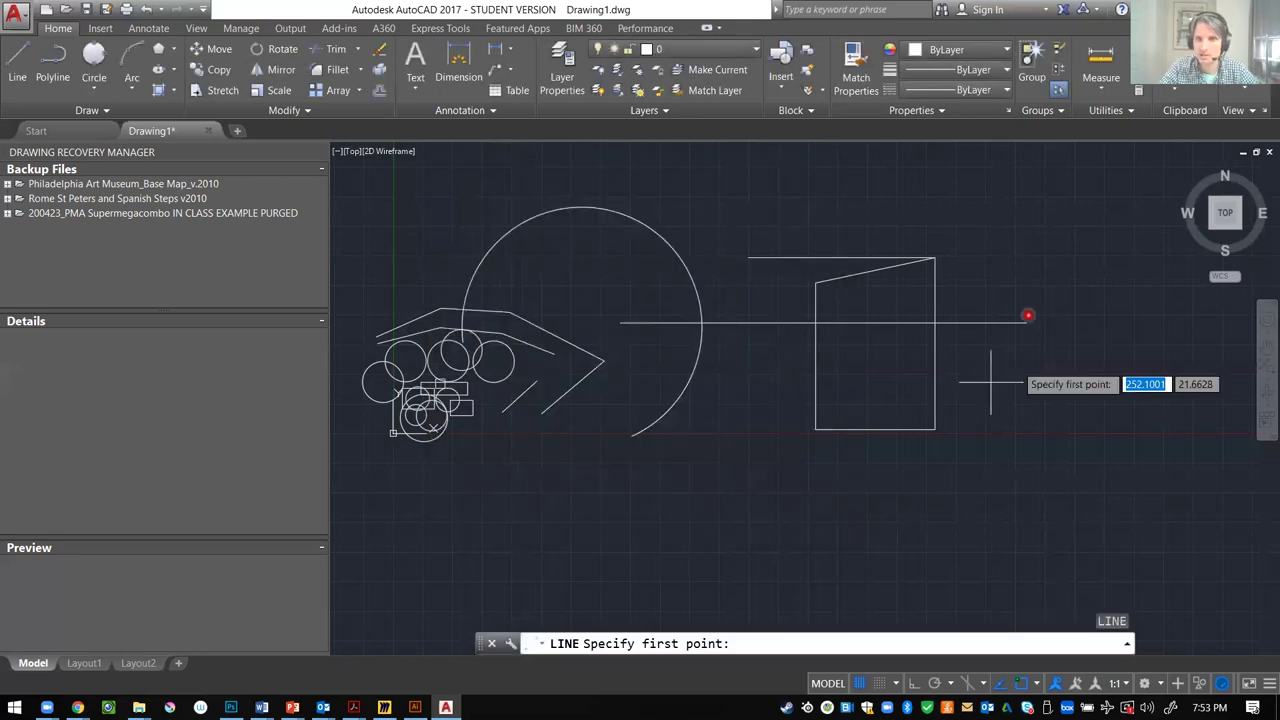
left_click(1033, 341)
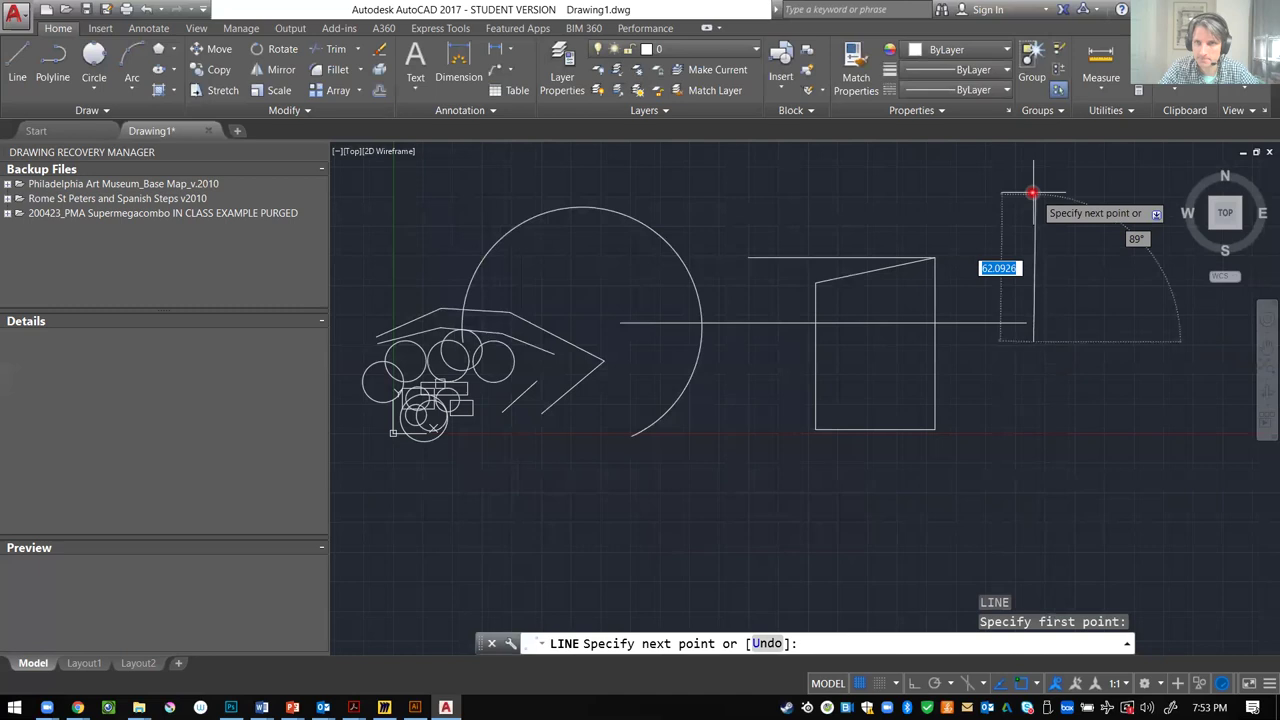
left_click(1033, 193)
right_click(1094, 271)
left_click(1131, 295)
scroll(1034, 334, "up", 5)
scroll(885, 320, "down", 2)
- Select the vertical line and start a move, then cancel it
left_click(974, 317)
left_click(857, 351)
type("m")
key("Return")
left_click(1002, 325)
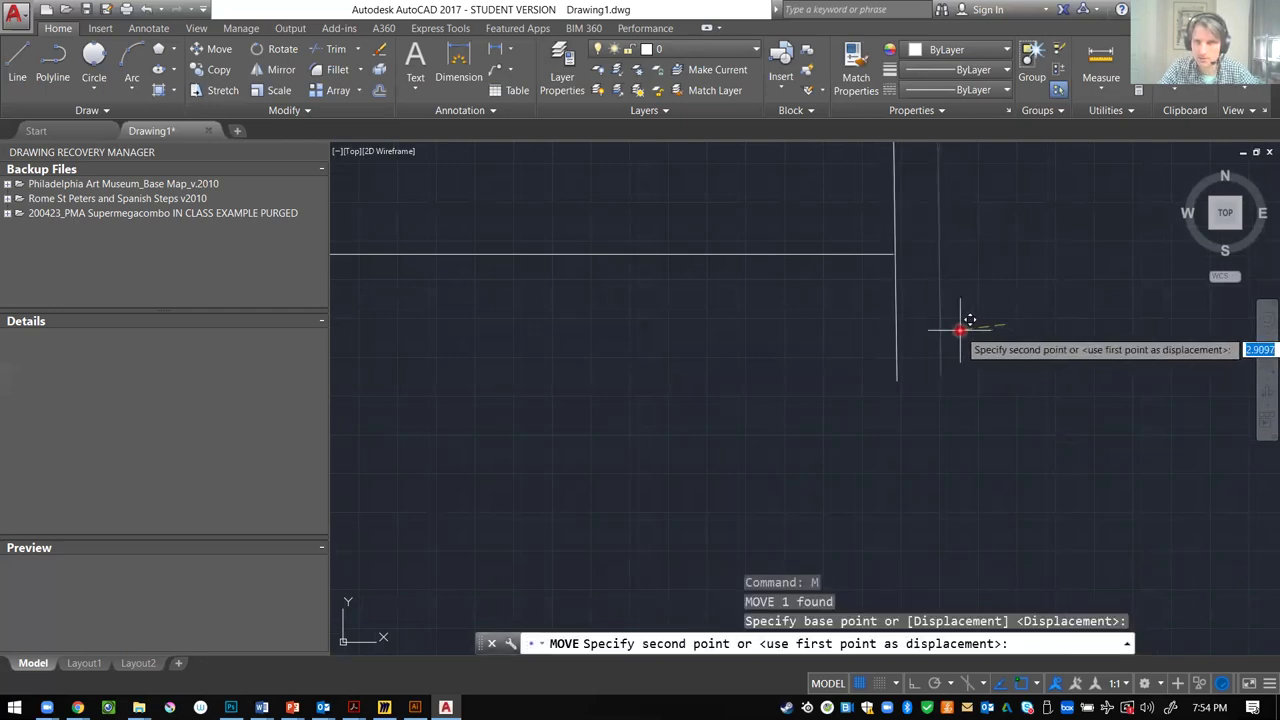
key("Escape")
scroll(900, 259, "up", 1)
scroll(849, 220, "up", 5)
scroll(930, 311, "up", 3)
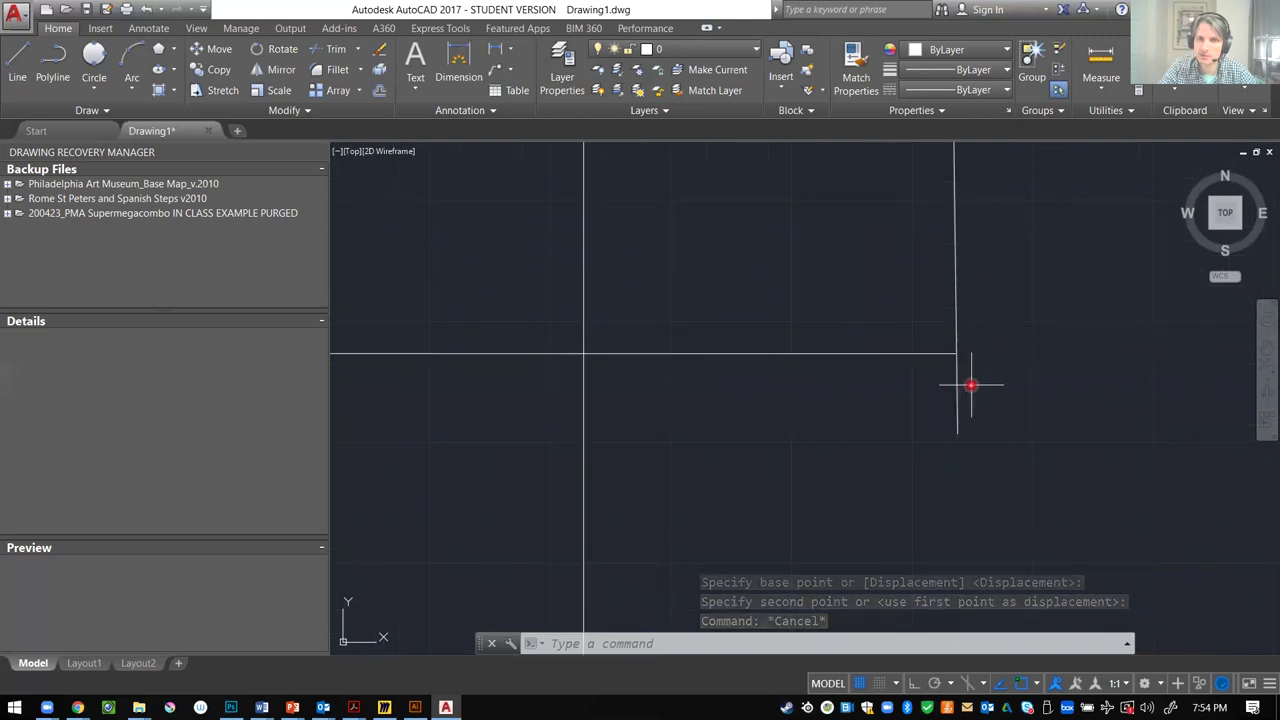
scroll(975, 380, "down", 2)
scroll(1006, 392, "down", 2)
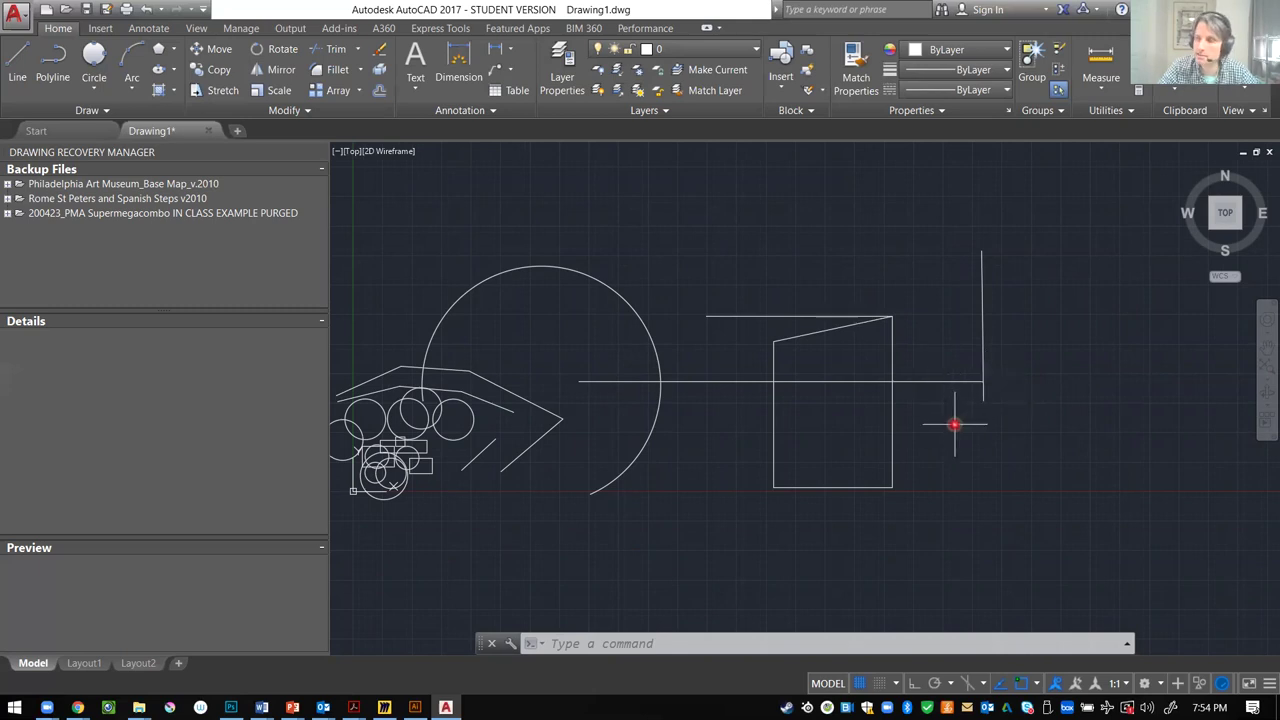
scroll(980, 400, "up", 5)
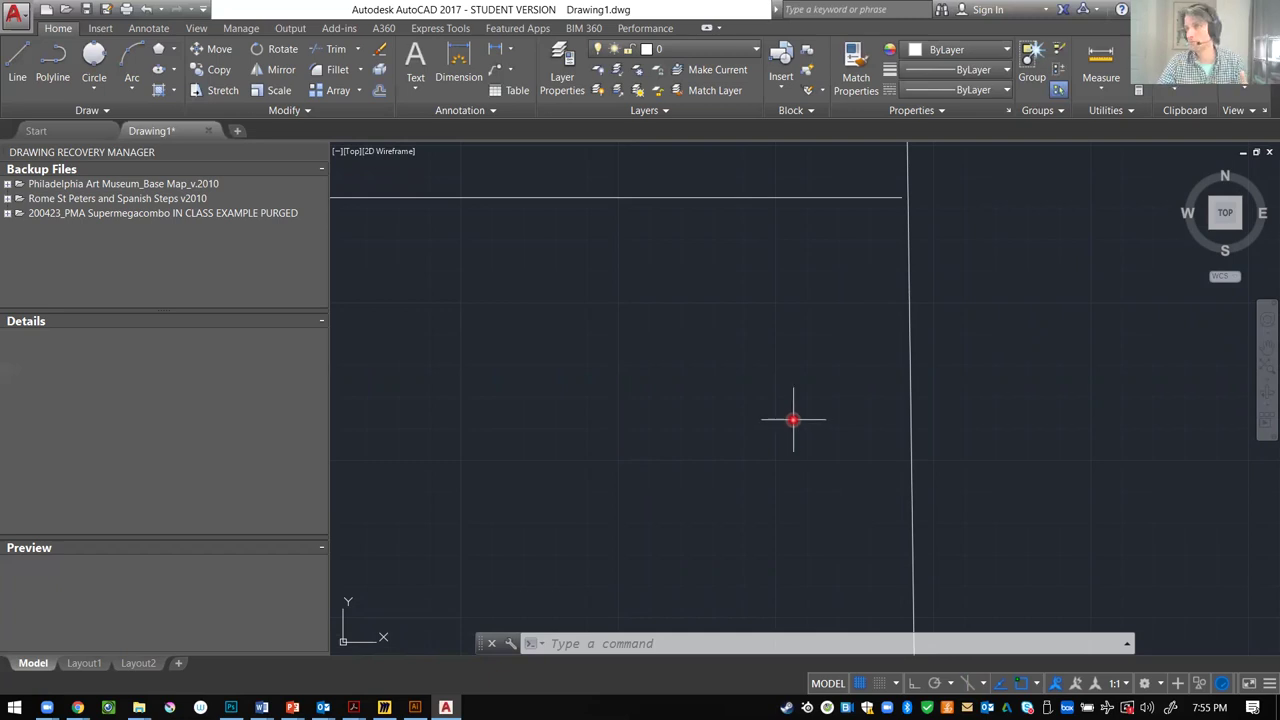
- Select the vertical line and start a MOVE, then cancel it
scroll(793, 420, "down", 10)
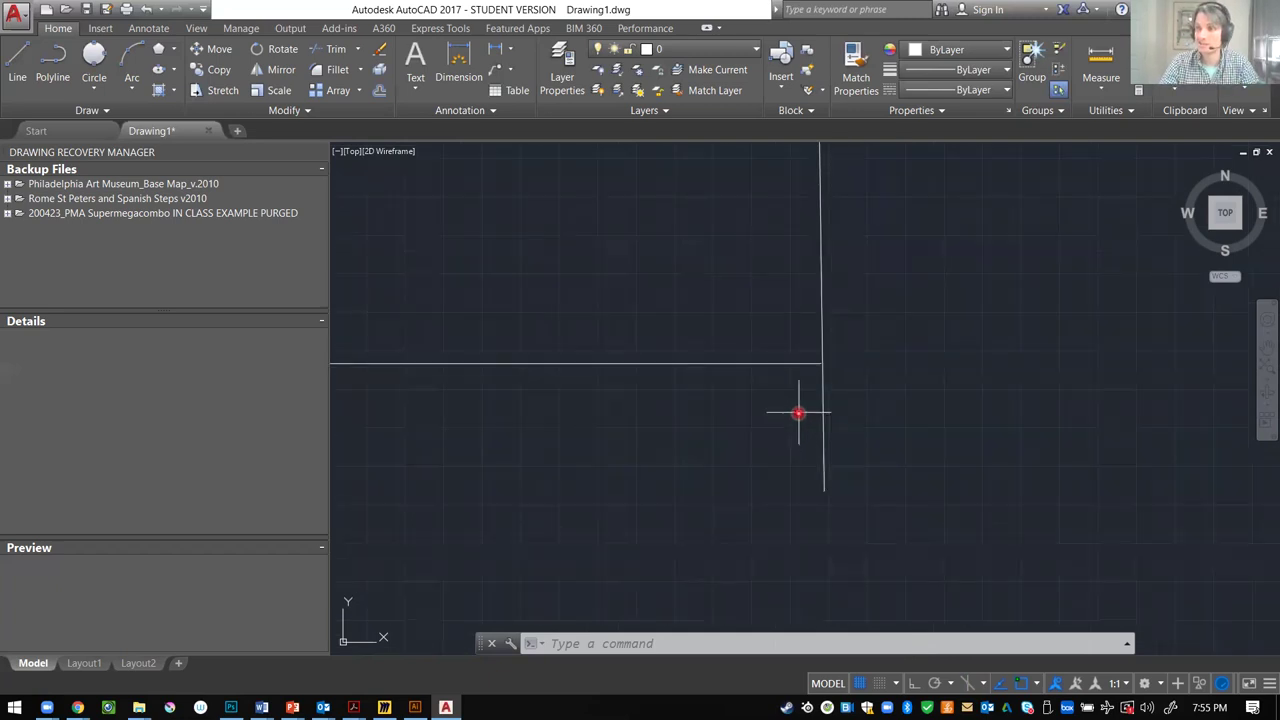
left_click(876, 345)
left_click(780, 331)
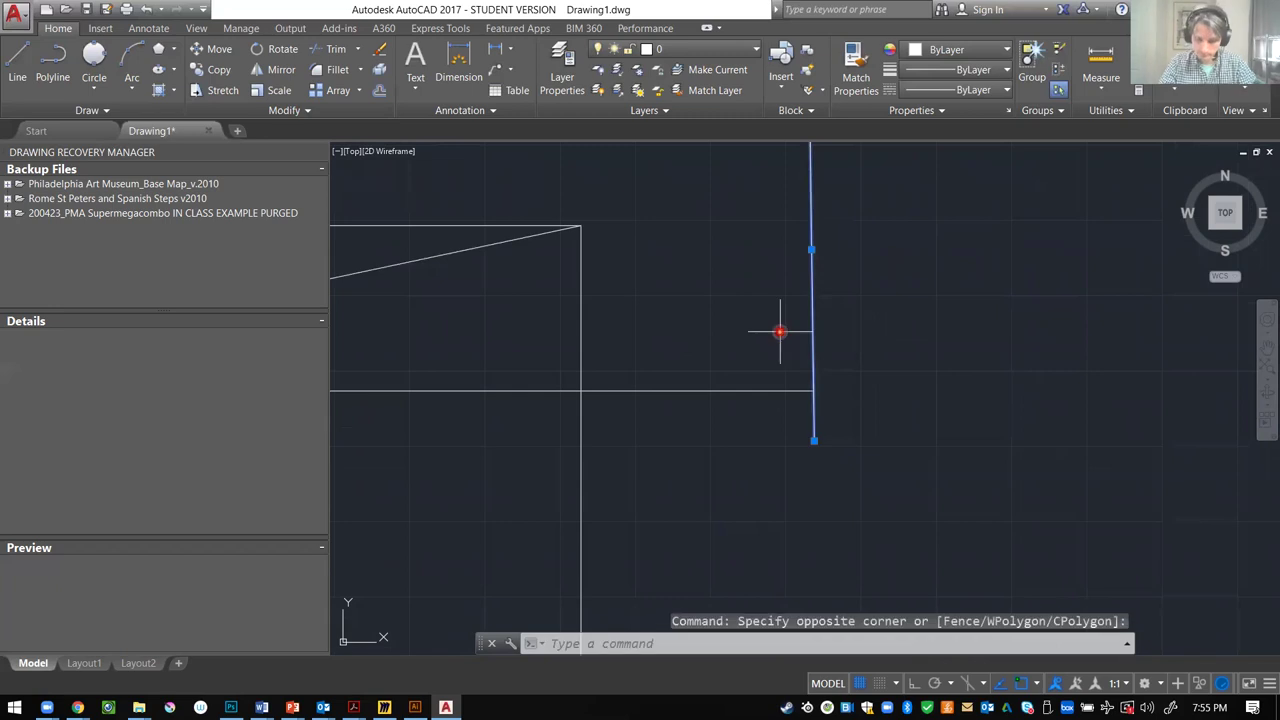
type("m")
key("Return")
left_click(780, 331)
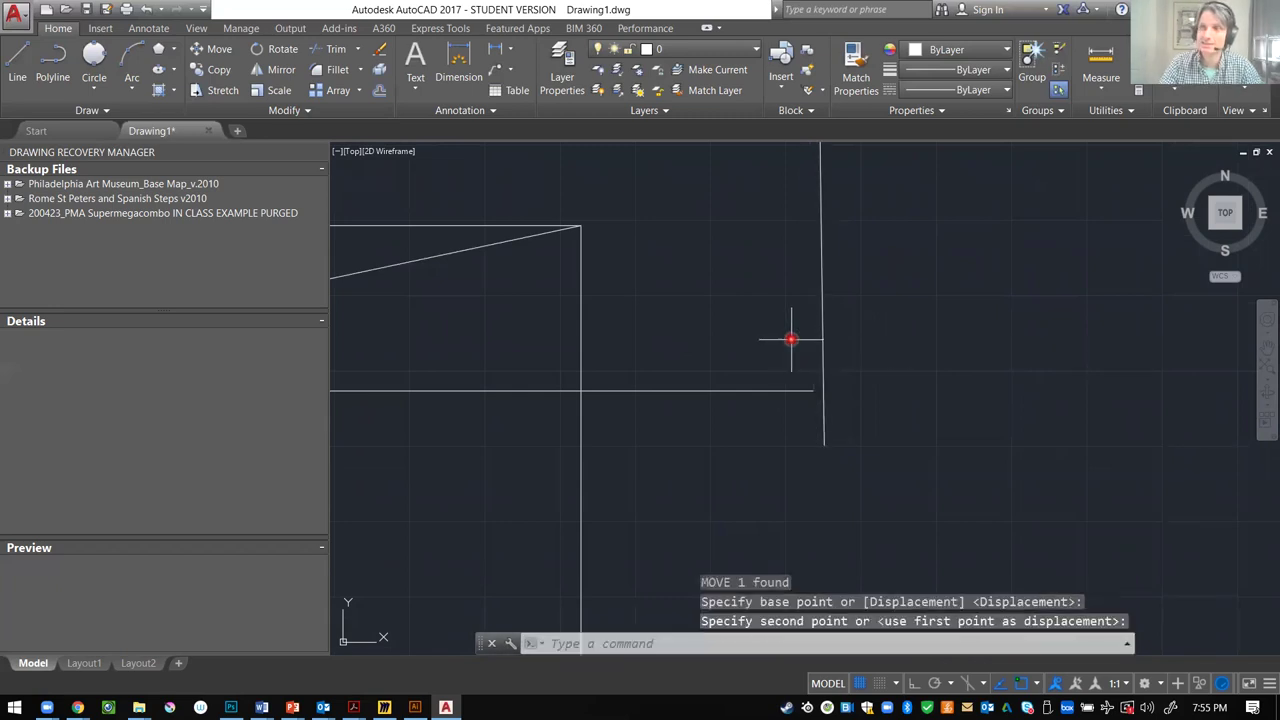
key("Escape")
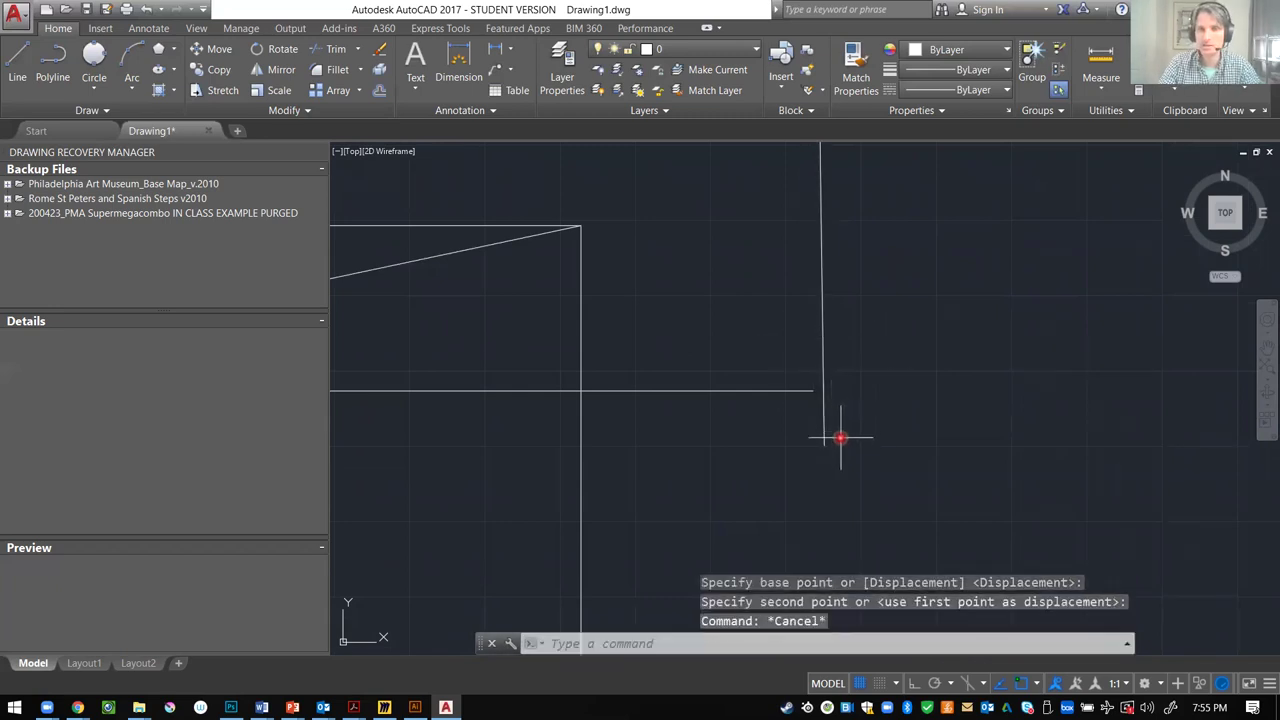
- Move the vertical line by its lower endpoint onto the horizontal line's right end, forming a corner
left_click(857, 432)
left_click(794, 466)
type("m")
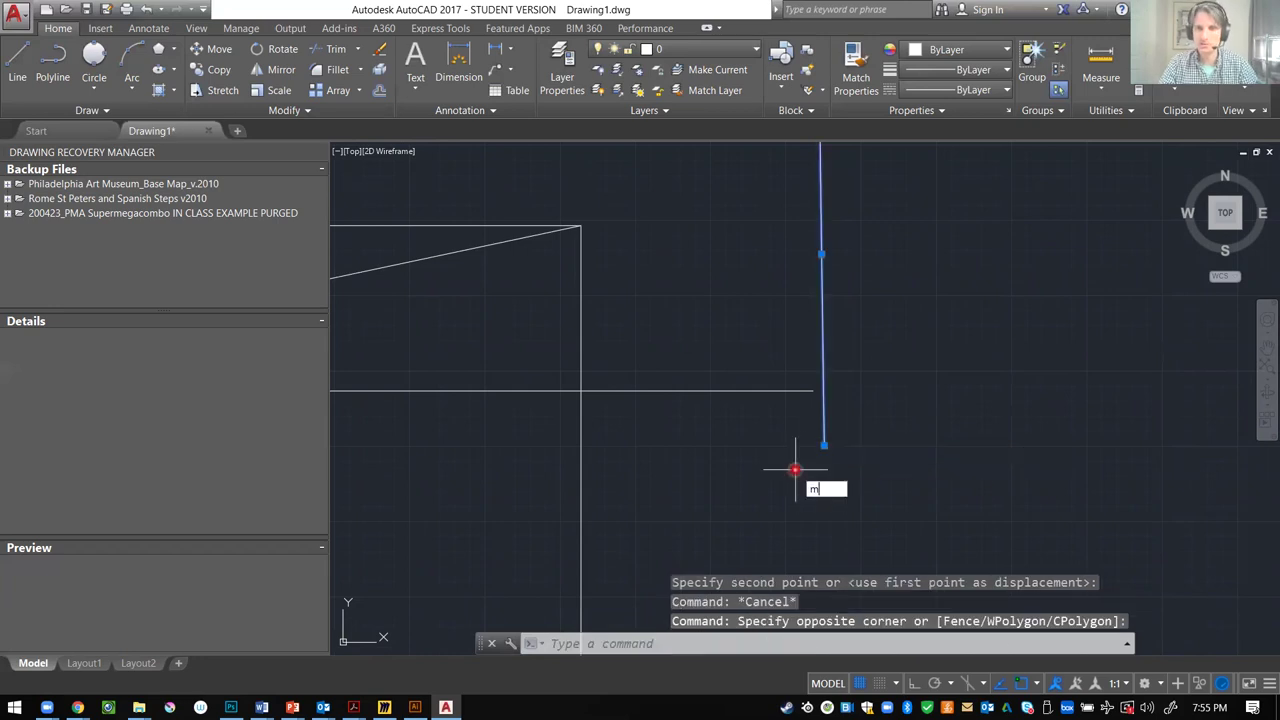
key("Return")
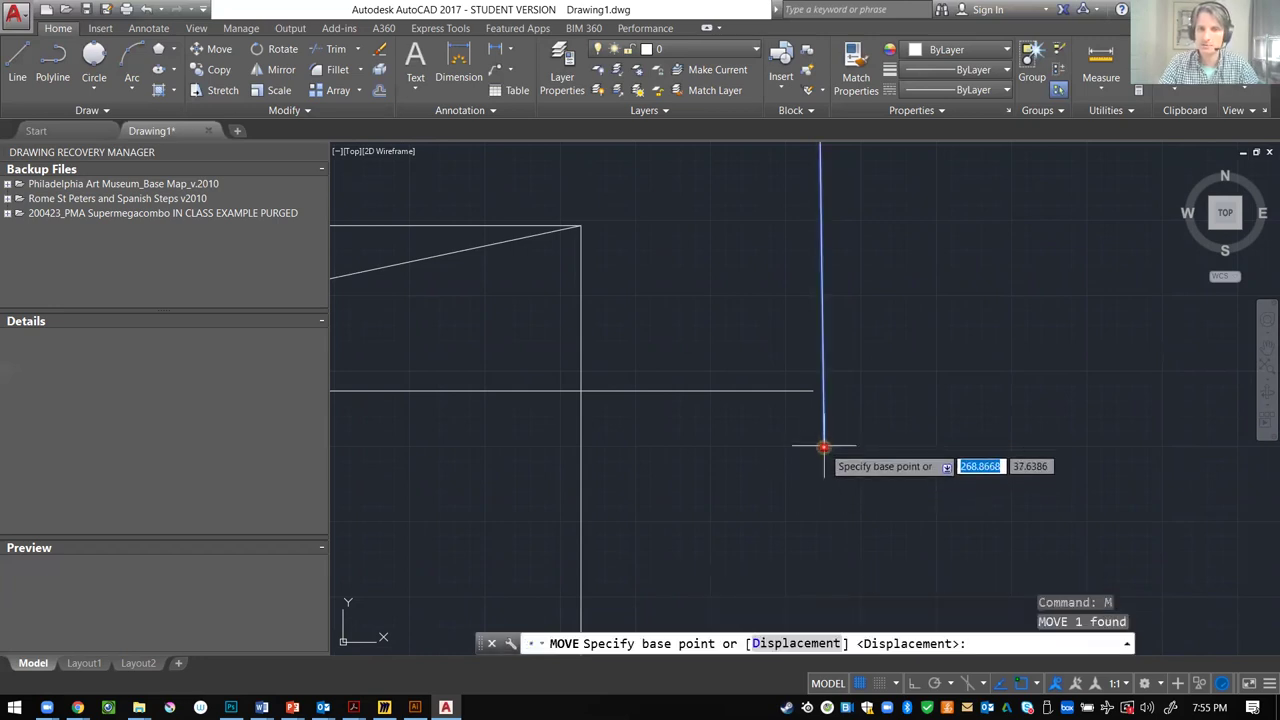
left_click(824, 447)
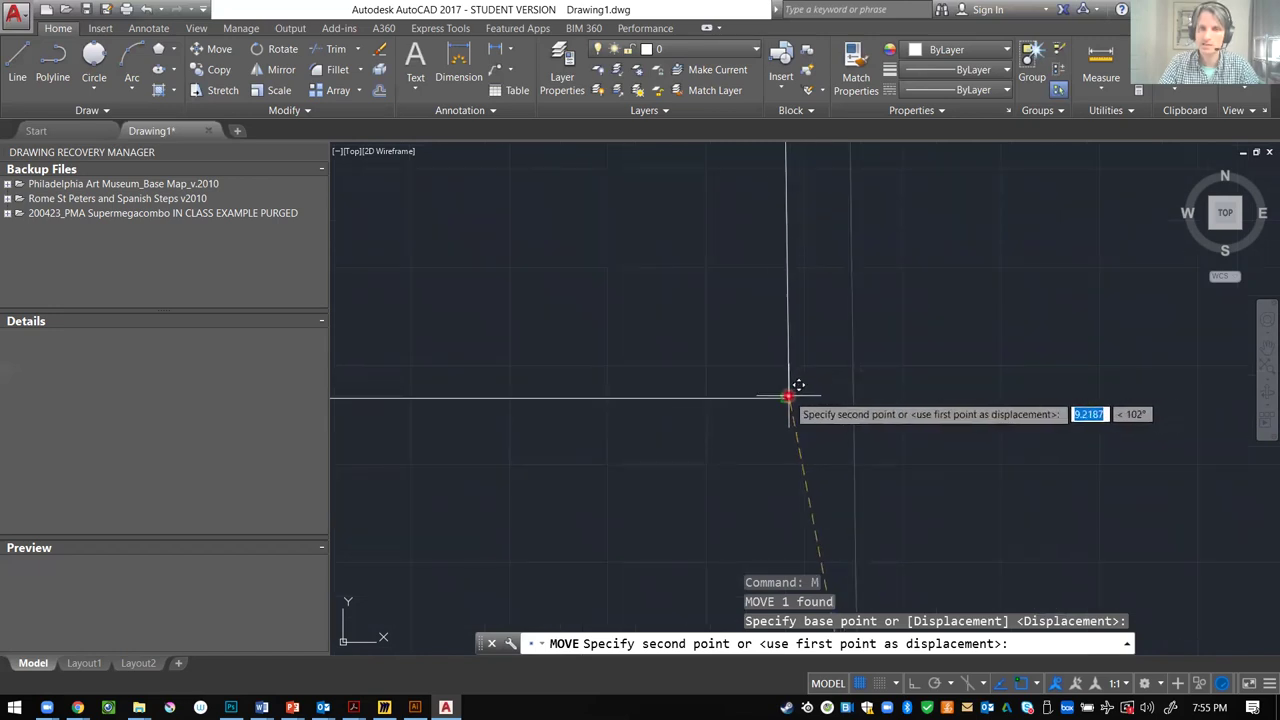
left_click(789, 397)
scroll(797, 400, "up", 1)
mouse_move(797, 400)
middle_mouse_down()
mouse_move(723, 391)
mouse_move(737, 429)
middle_mouse_up()
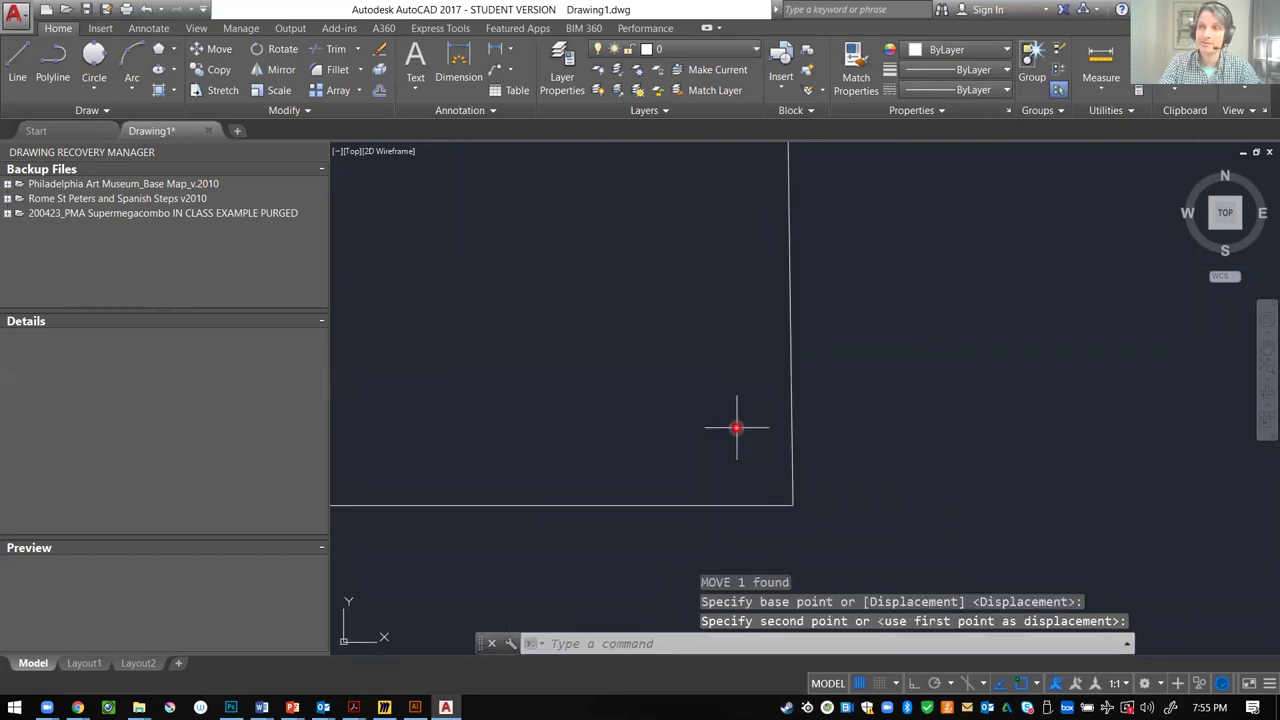
scroll(745, 405, "down", 5)
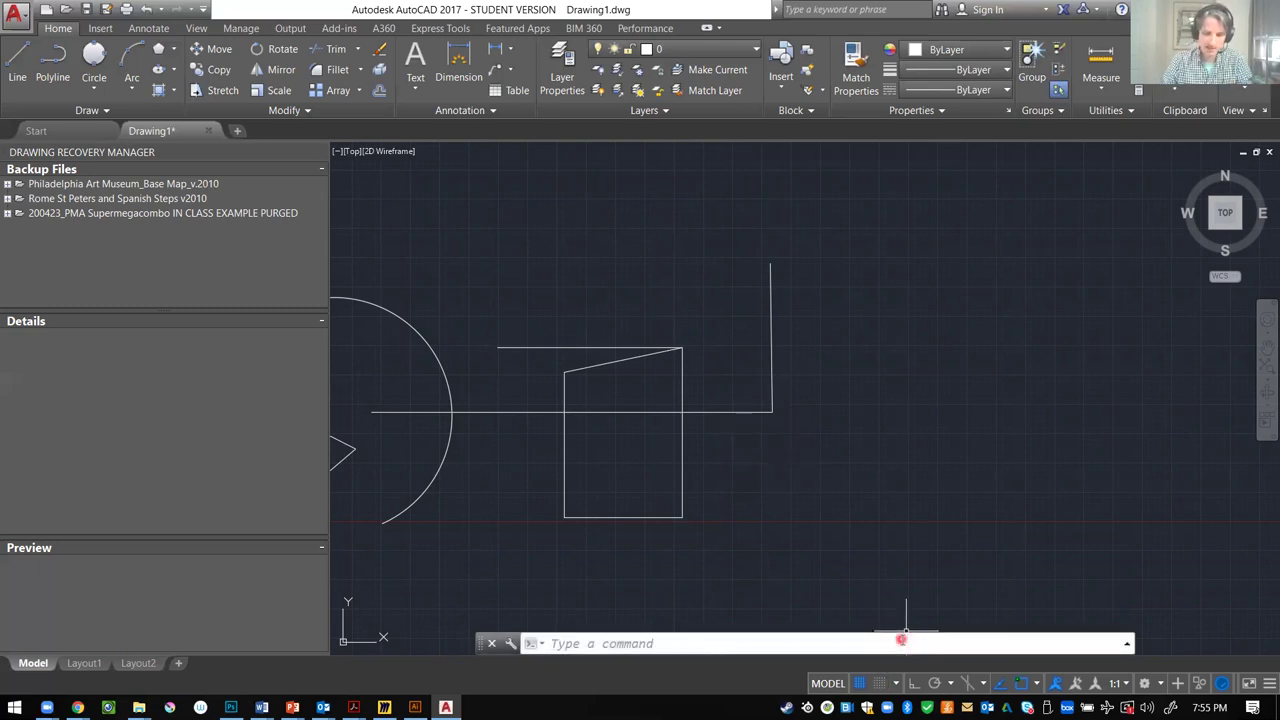
- Limit object snaps to Endpoint, Center, Intersection and Perpendicular through OSNAP
type("osna")
key("Return")
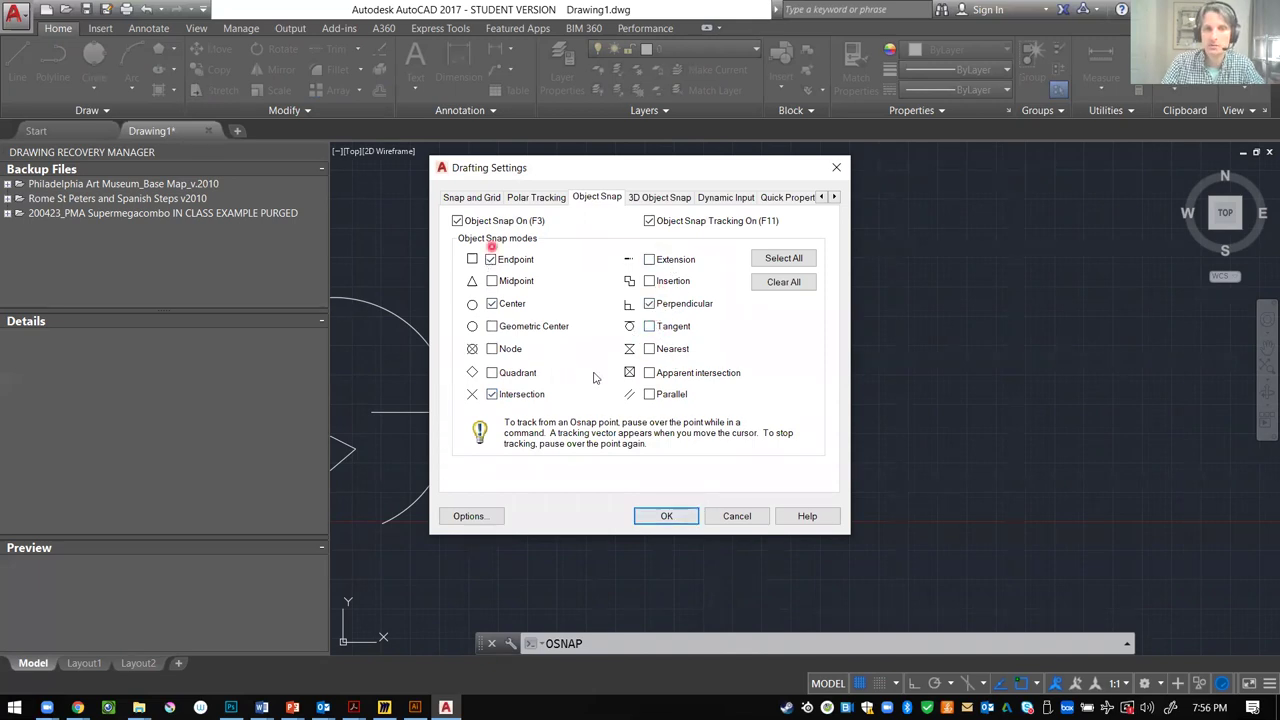
left_click(666, 516)
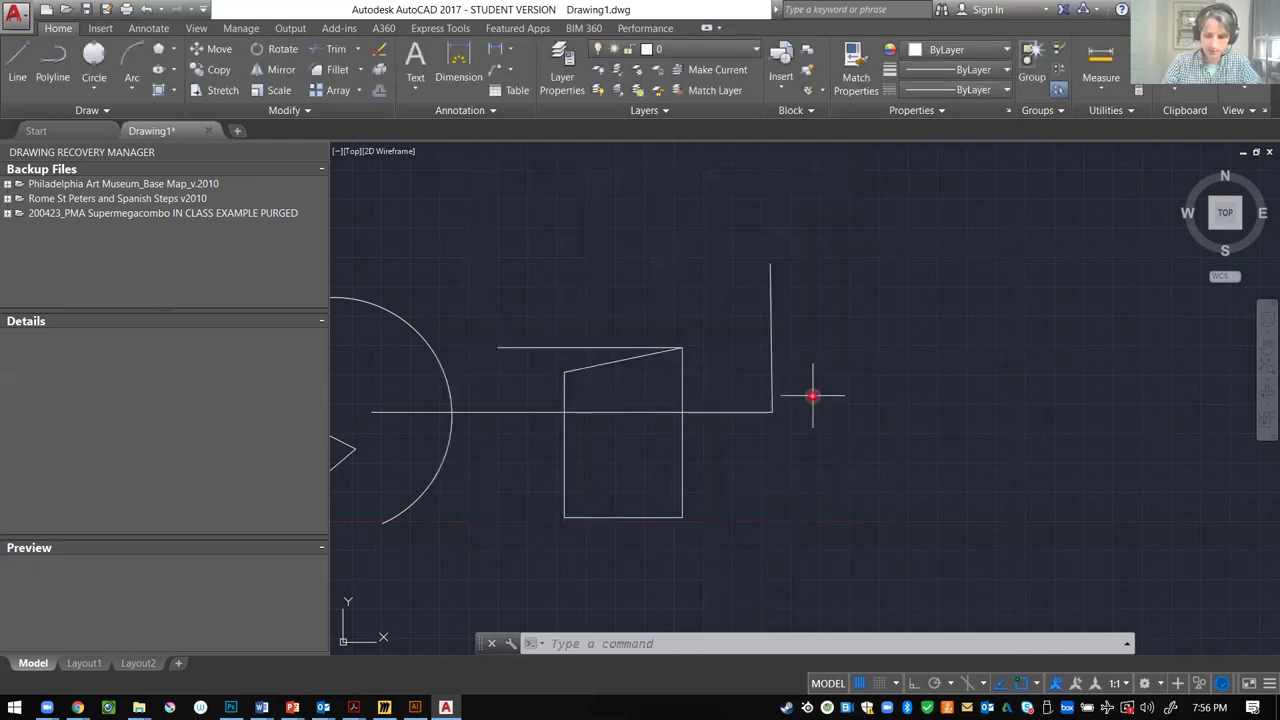
- Draw a vertical line down to the horizontal line
type("l")
key("Return")
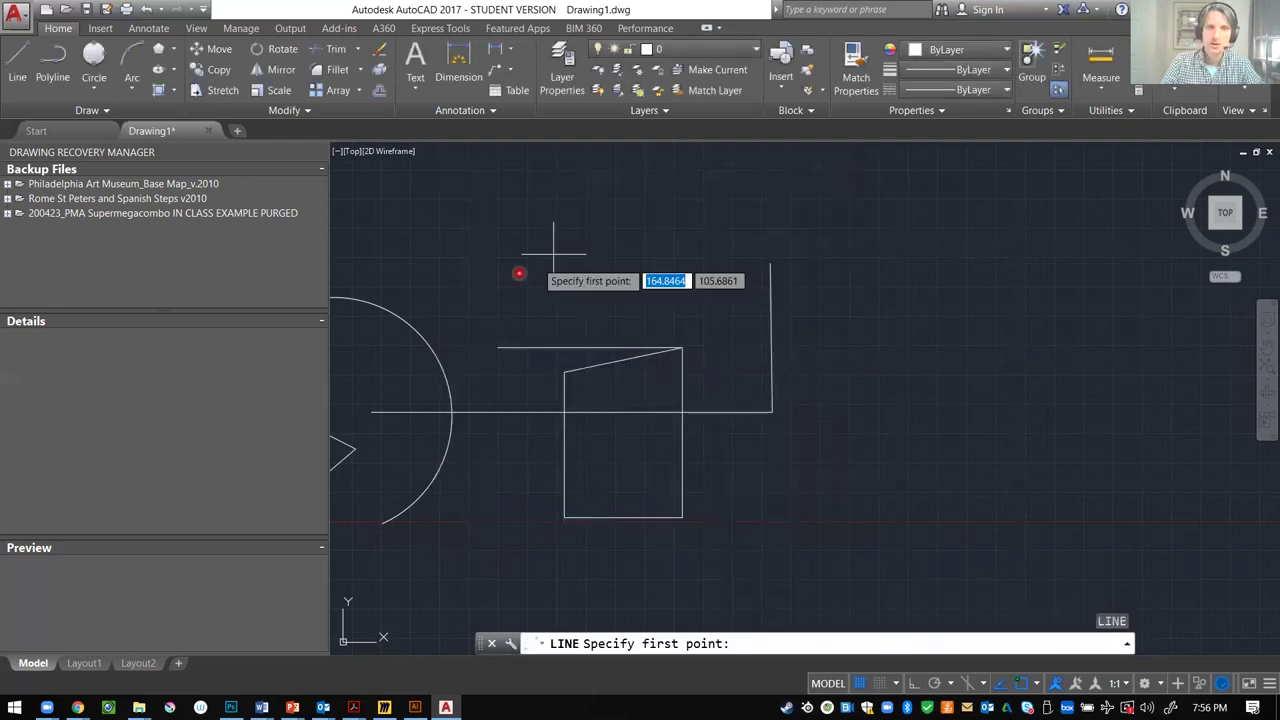
left_click(478, 282)
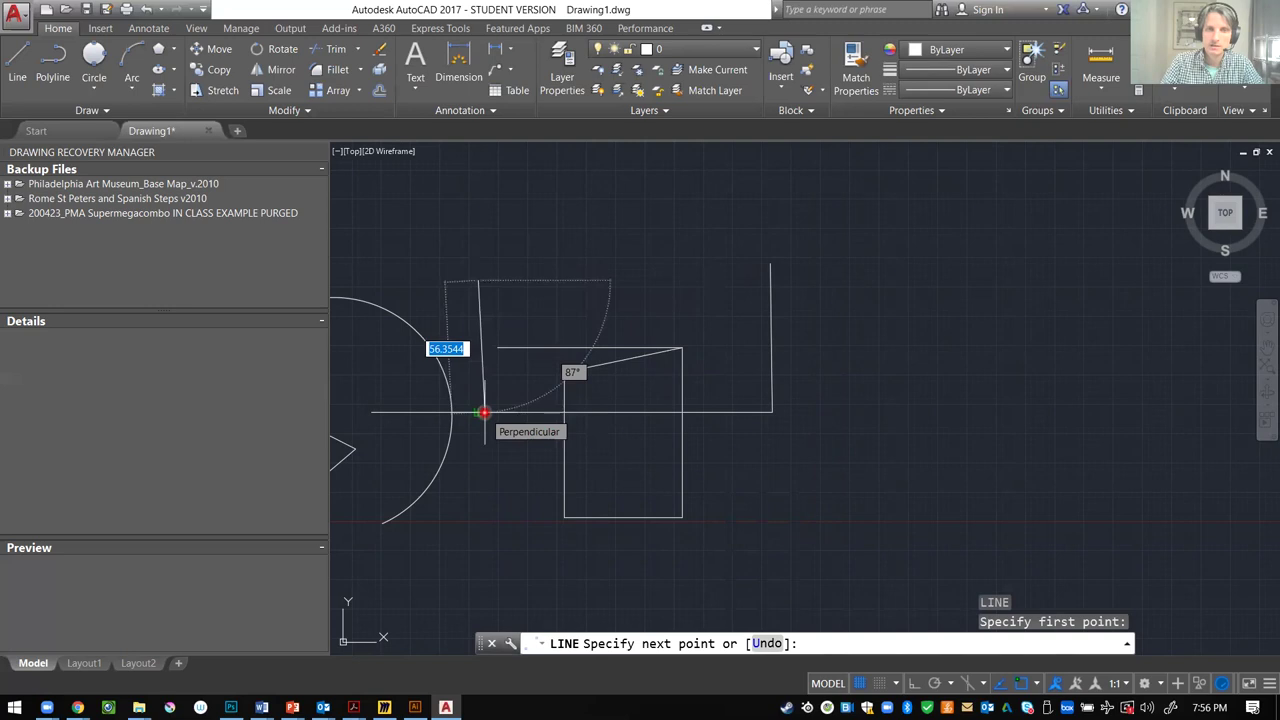
scroll(484, 412, "up", 2)
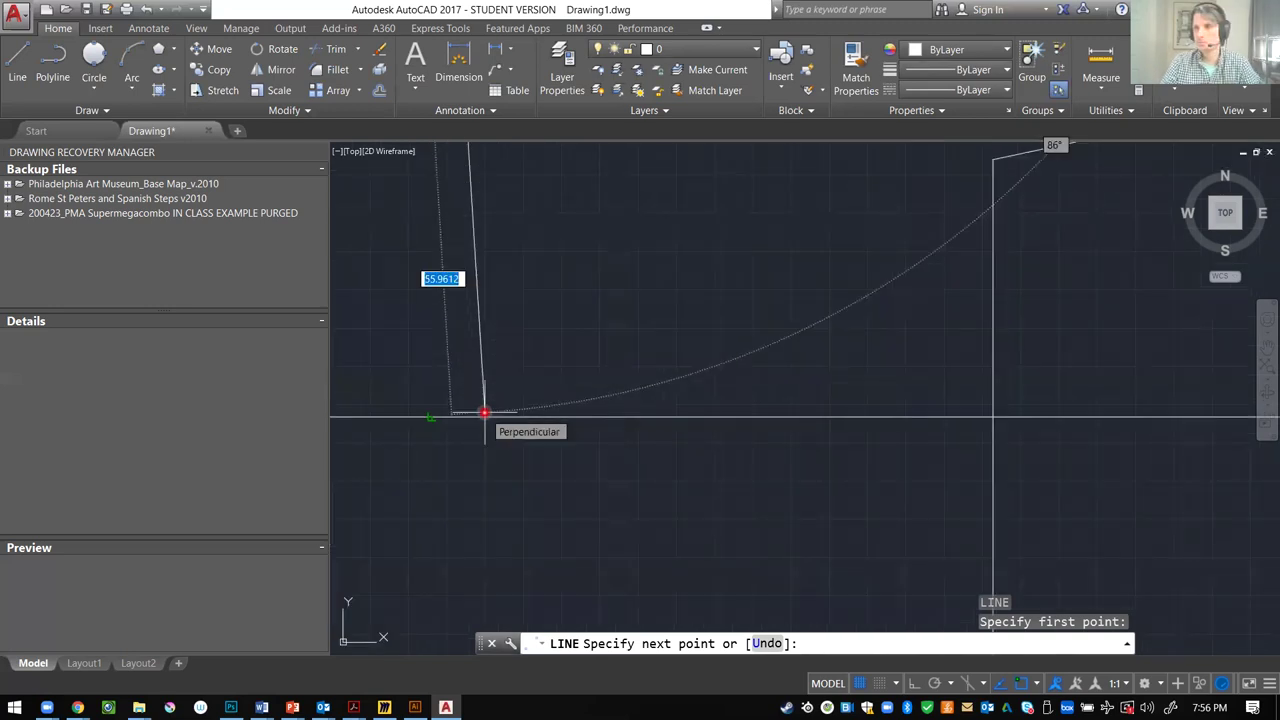
left_click(433, 416)
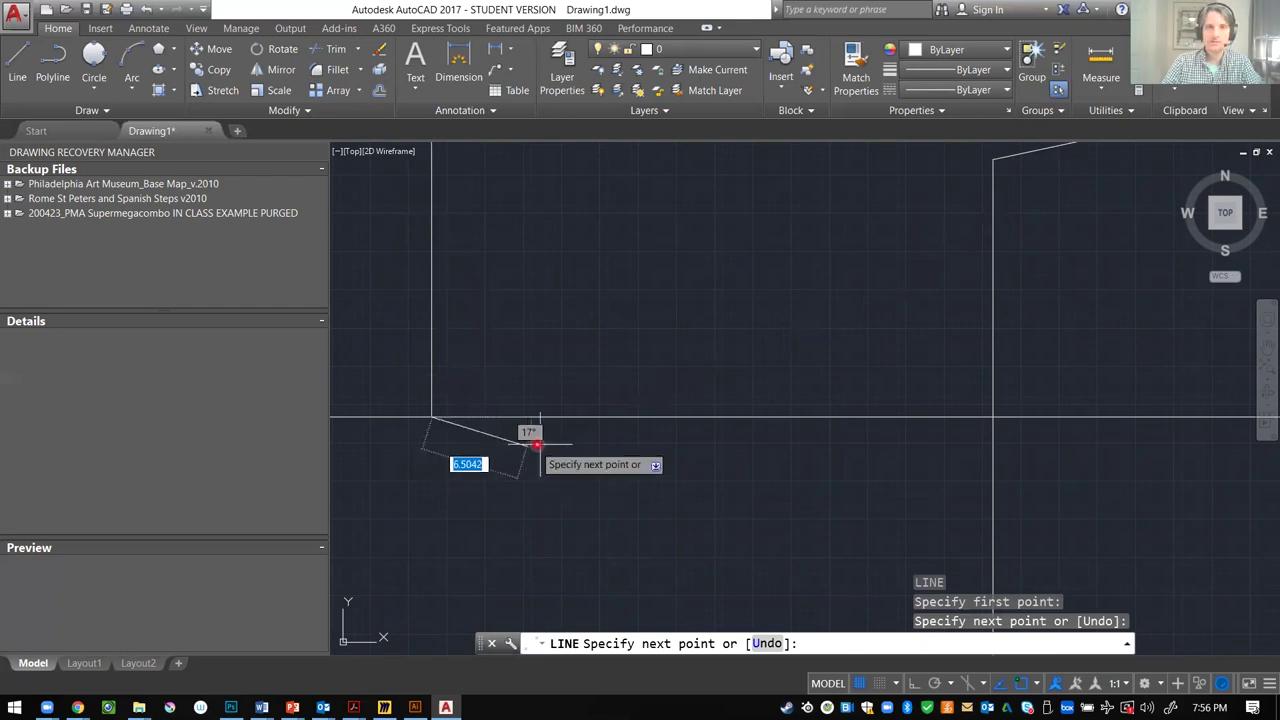
scroll(600, 432, "down", 5)
scroll(560, 466, "up", 2)
right_click(580, 464)
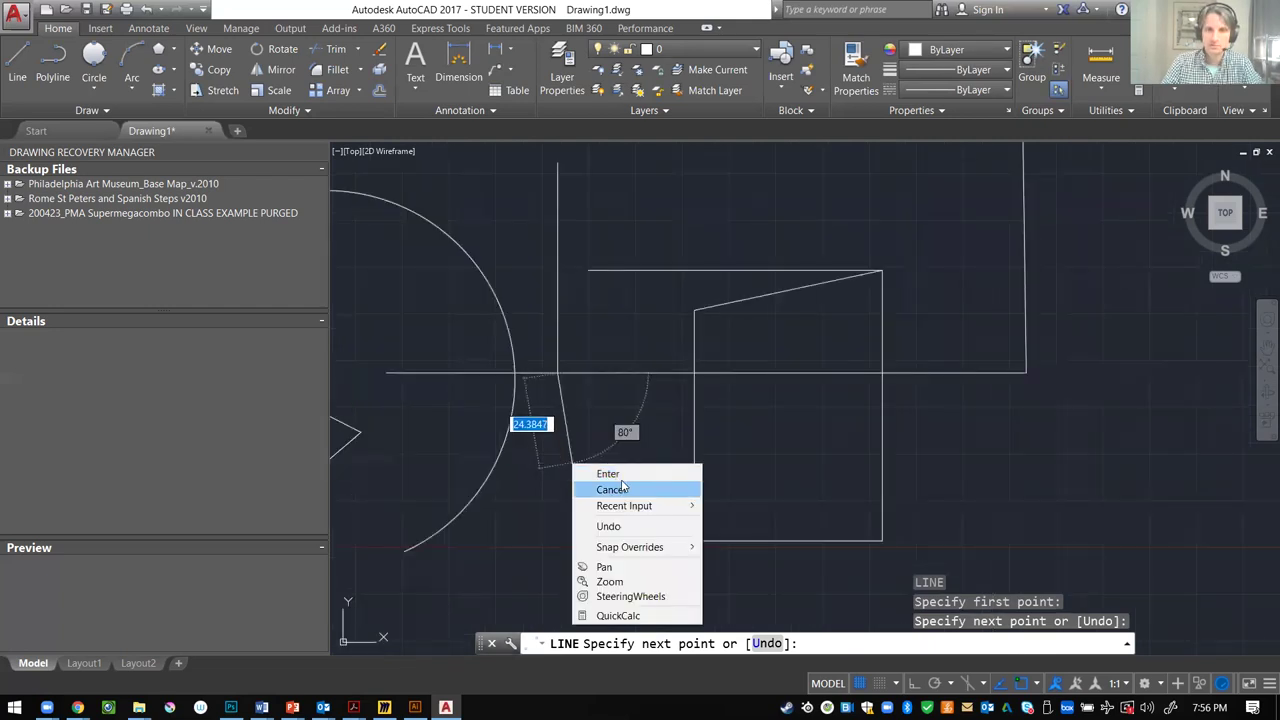
left_click(604, 472)
- Draw a short diagonal line starting on the circle's edge
right_click(542, 238)
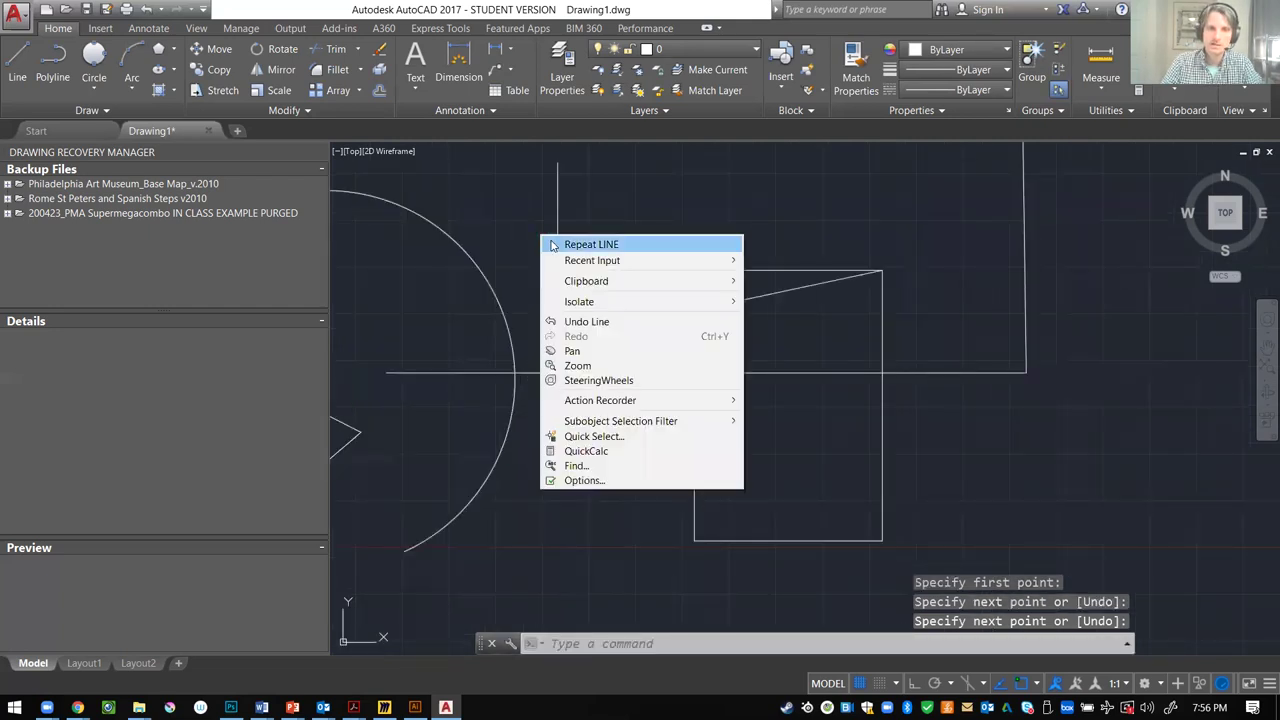
left_click(546, 247)
left_click(487, 262)
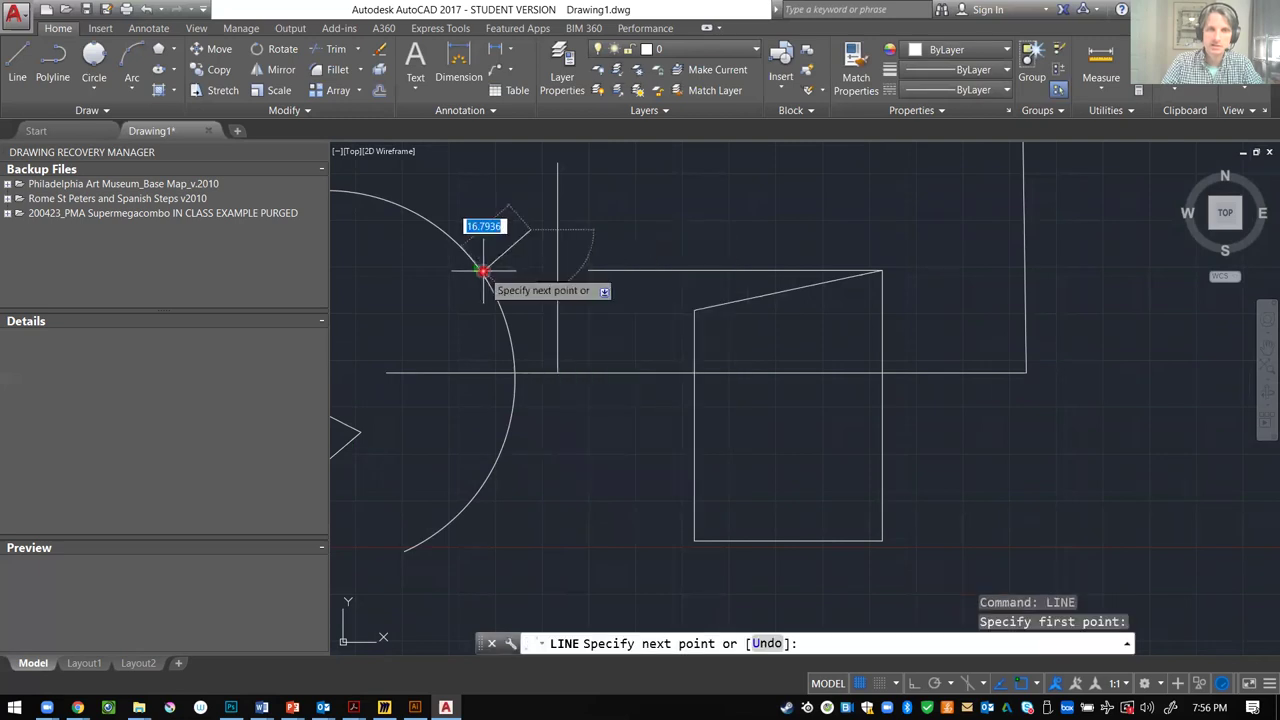
left_click(480, 267)
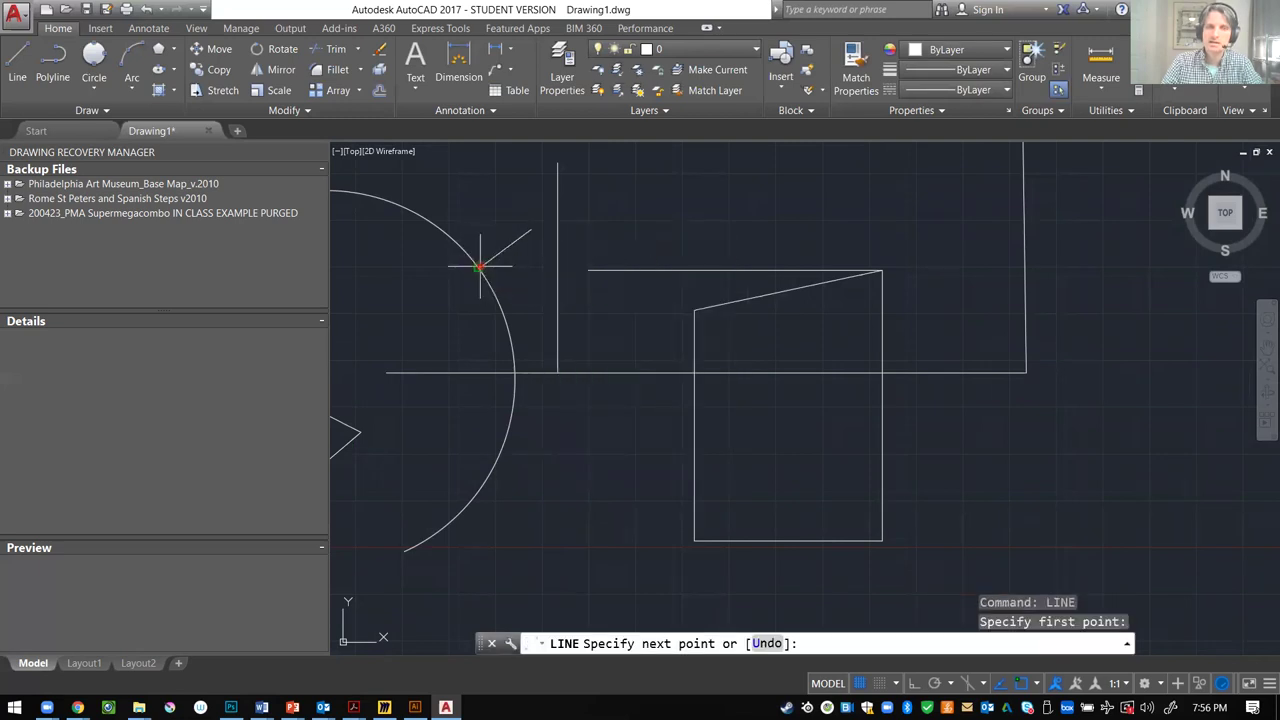
key("Return")
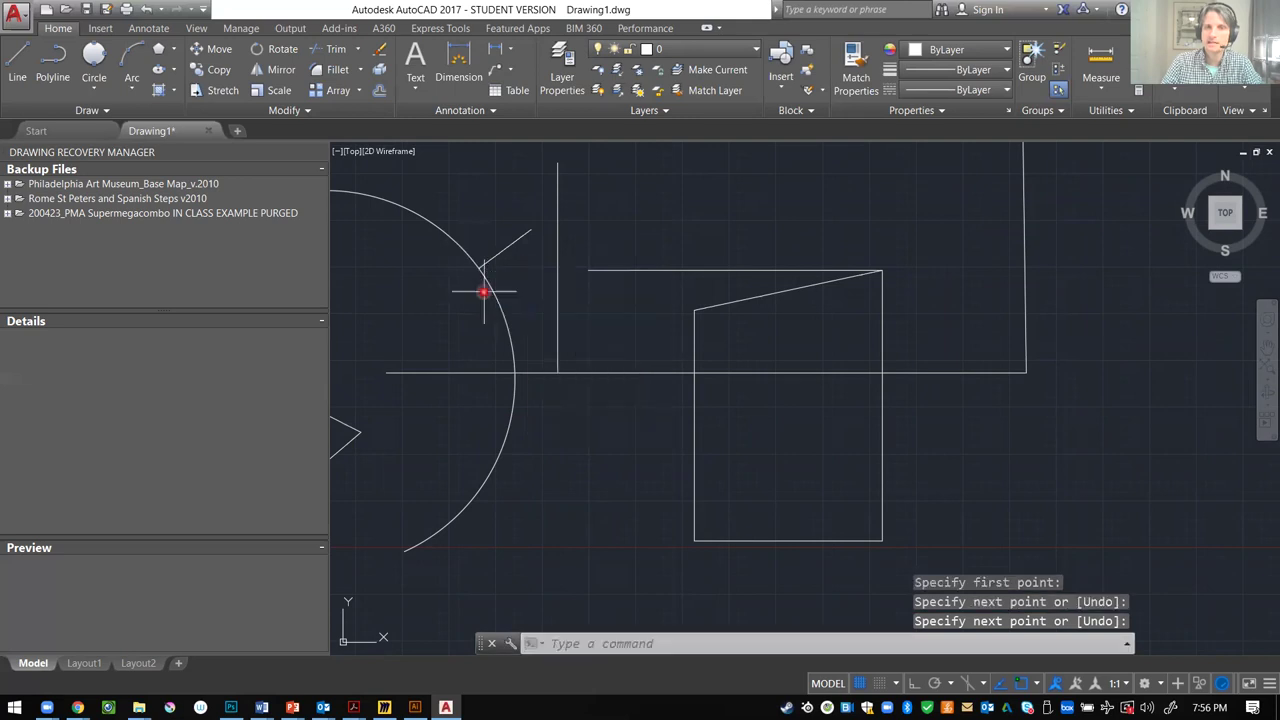
- Start another line below the arc, then cancel it
right_click(527, 310)
key("Escape")
right_click(591, 238)
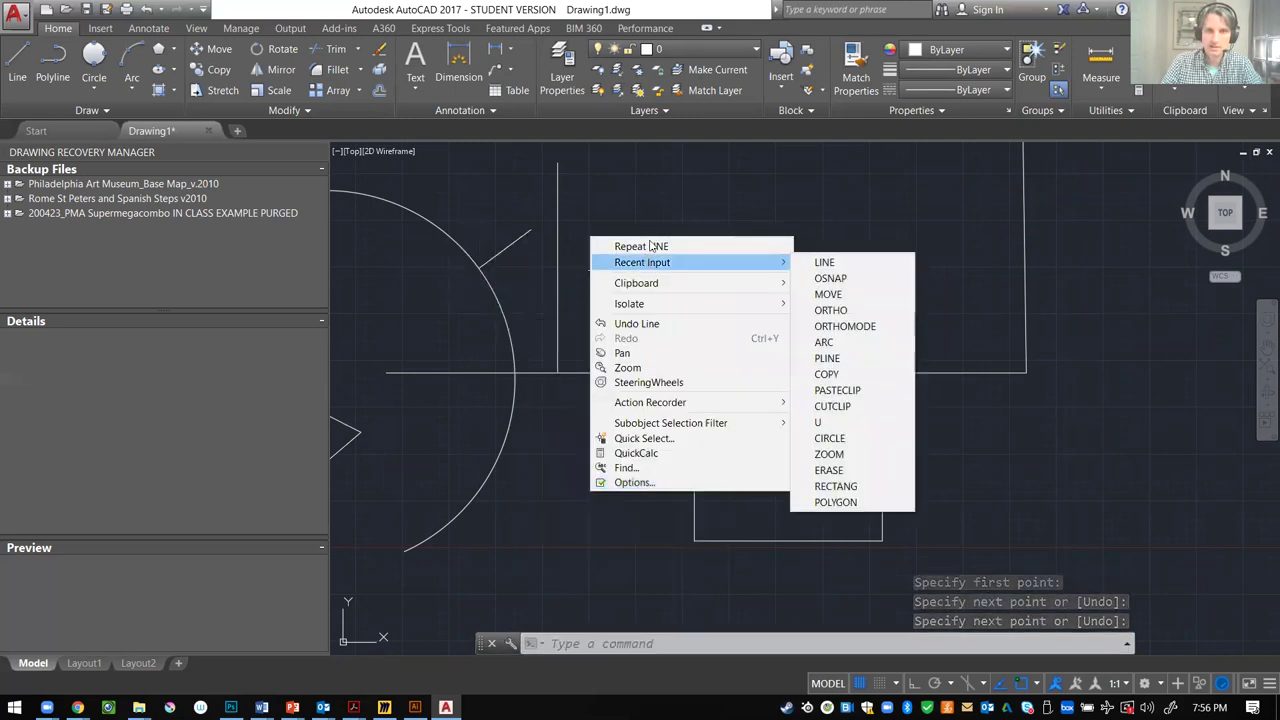
left_click(641, 246)
left_click(520, 557)
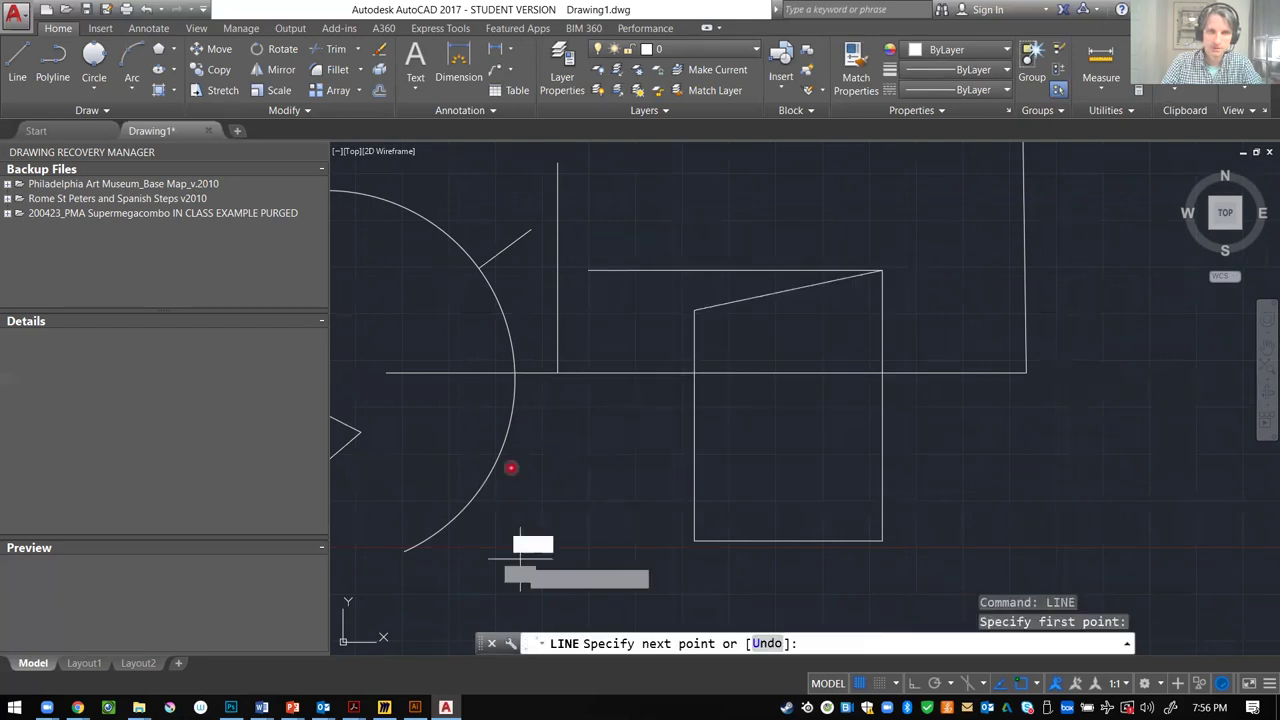
key("Escape")
right_click(509, 335)
key("Escape")
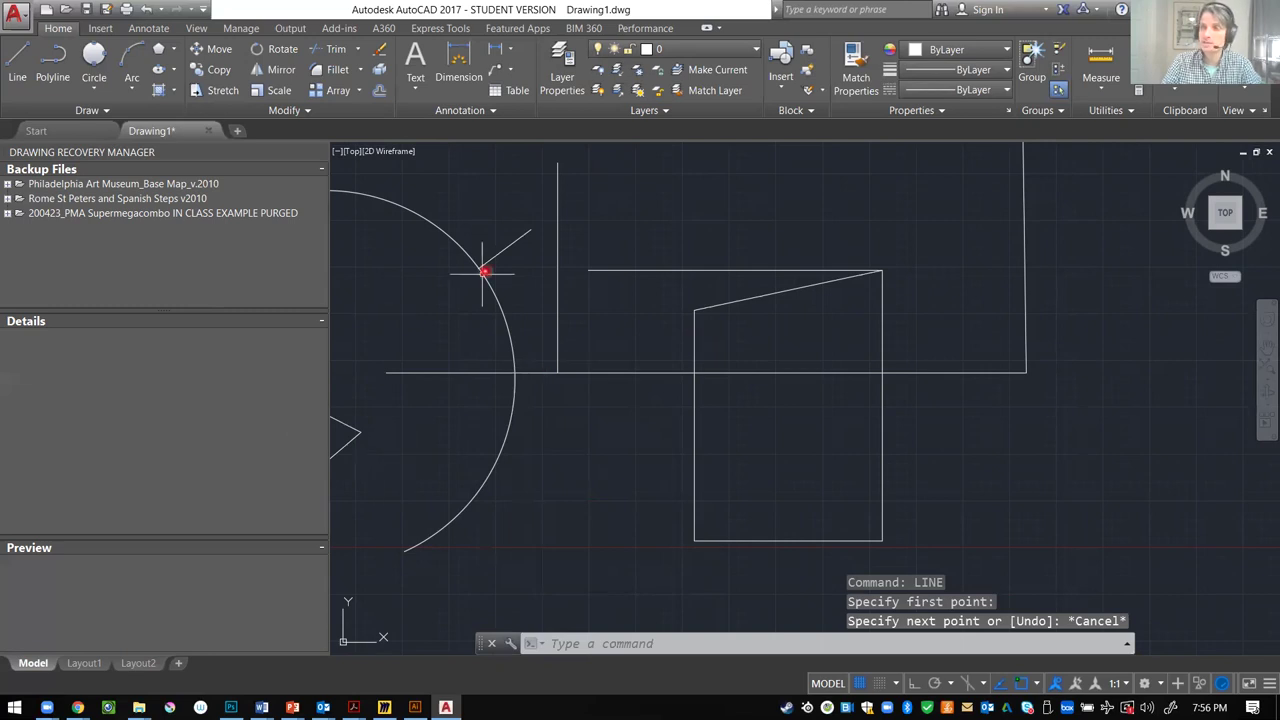
scroll(825, 323, "down", 6)
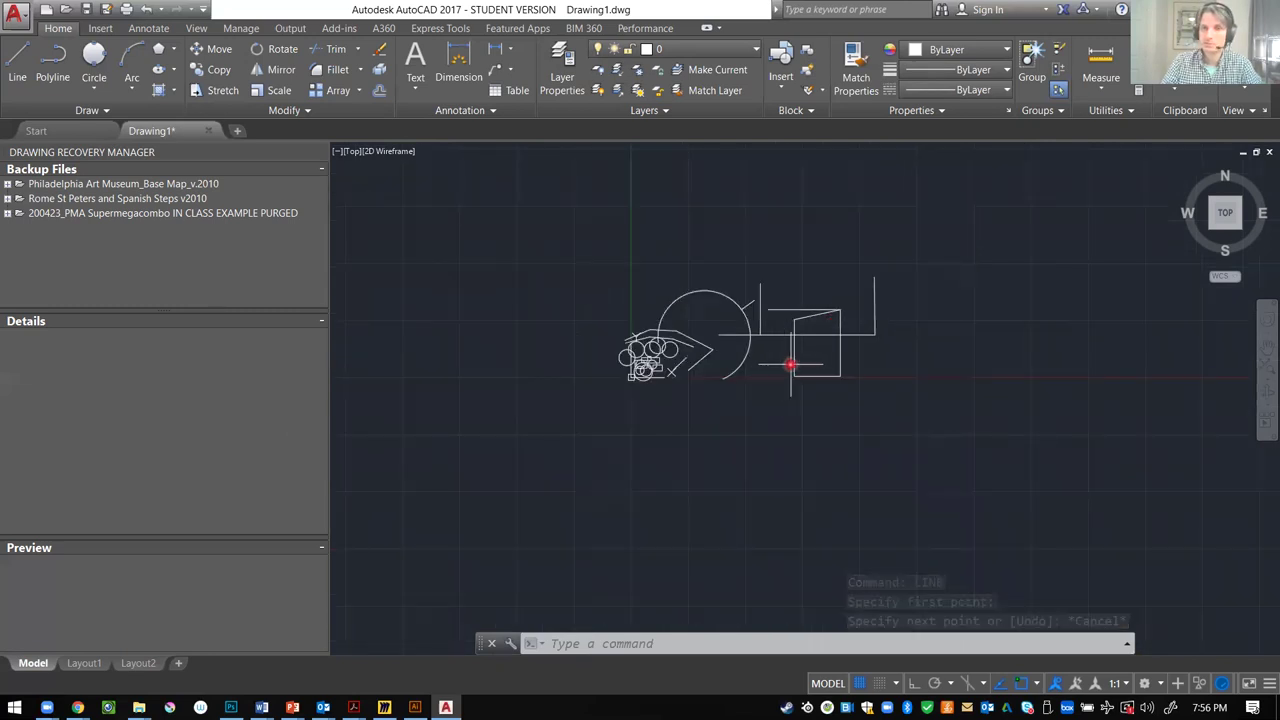
- Window-select the two L-shaped lines and move them down below the box outline
left_click(887, 339)
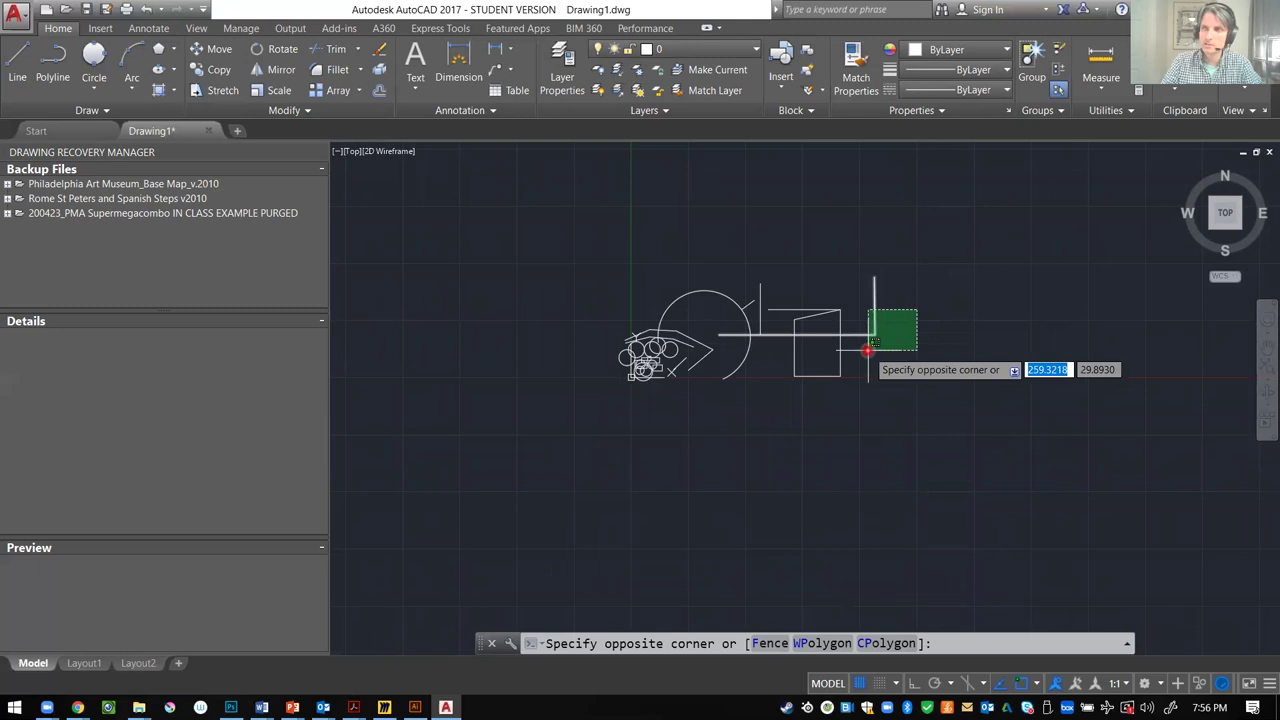
left_click(868, 350)
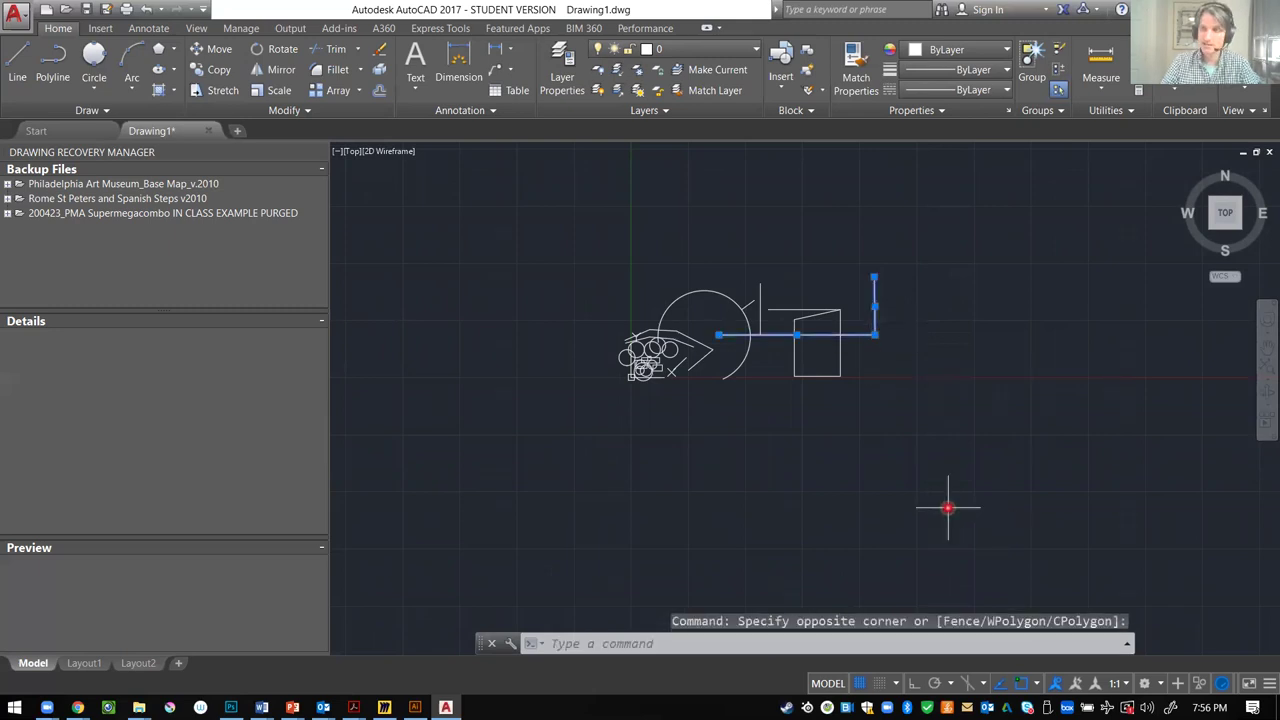
type("M")
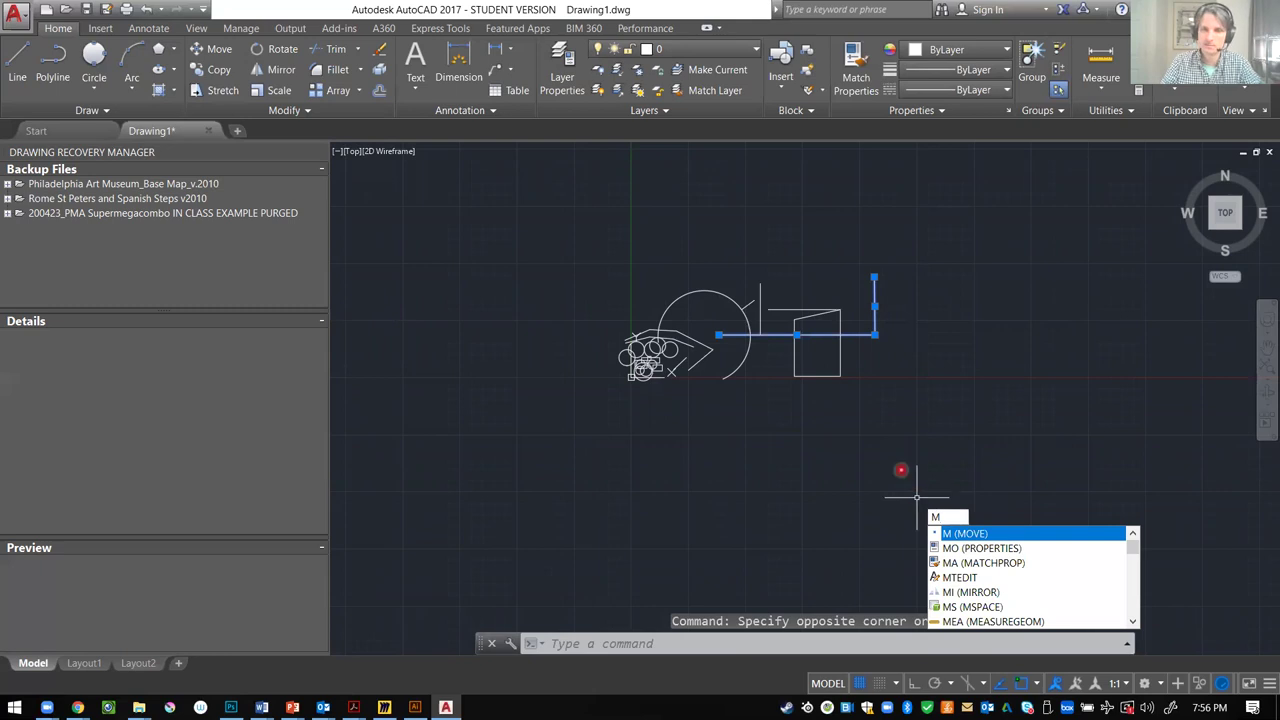
key("Return")
left_click(910, 331)
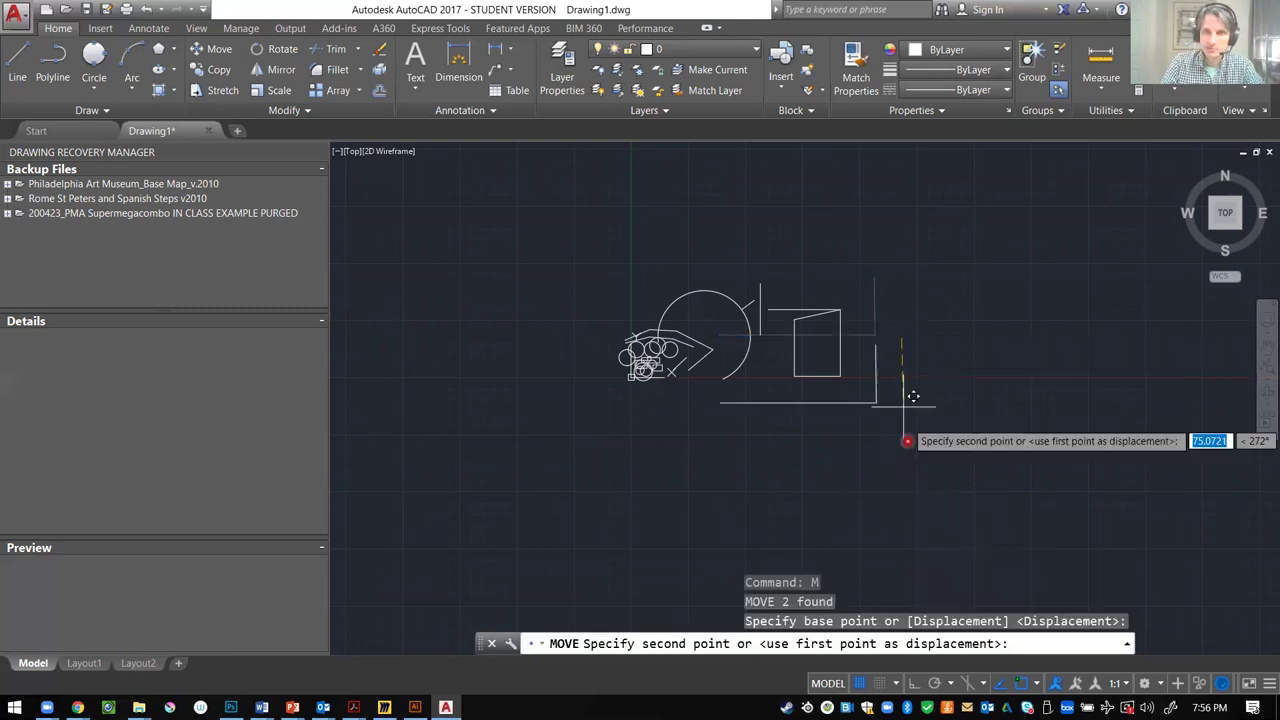
left_click(867, 470)
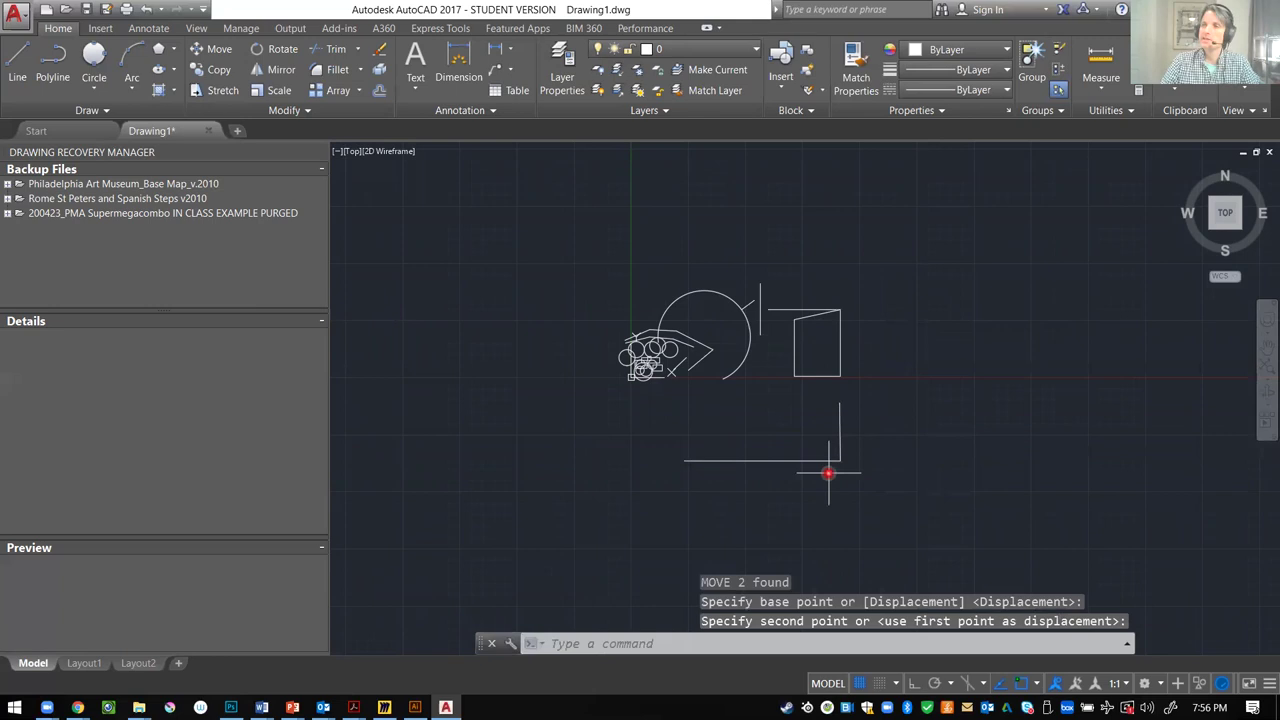
key("Escape")
scroll(789, 509, "up", 4)
left_click(945, 323)
- Select the right vertical line and start a COPY, then cancel it
left_click(886, 331)
type("CO")
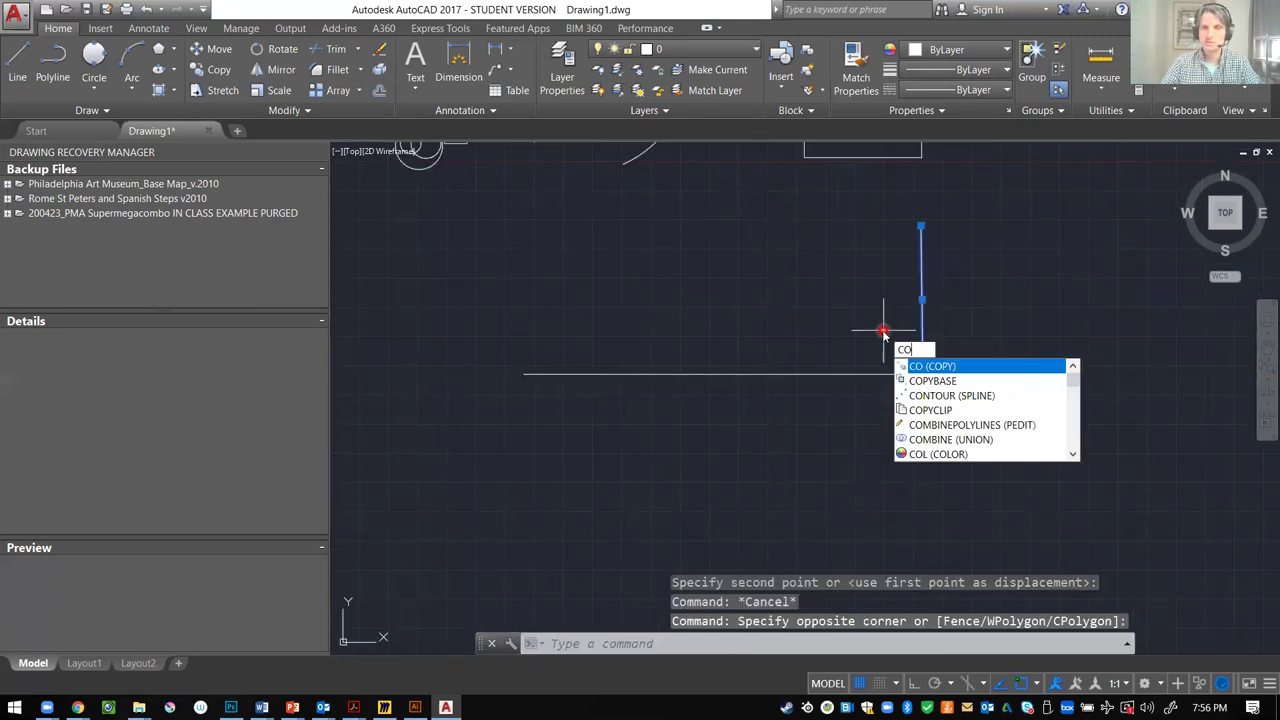
key("Return")
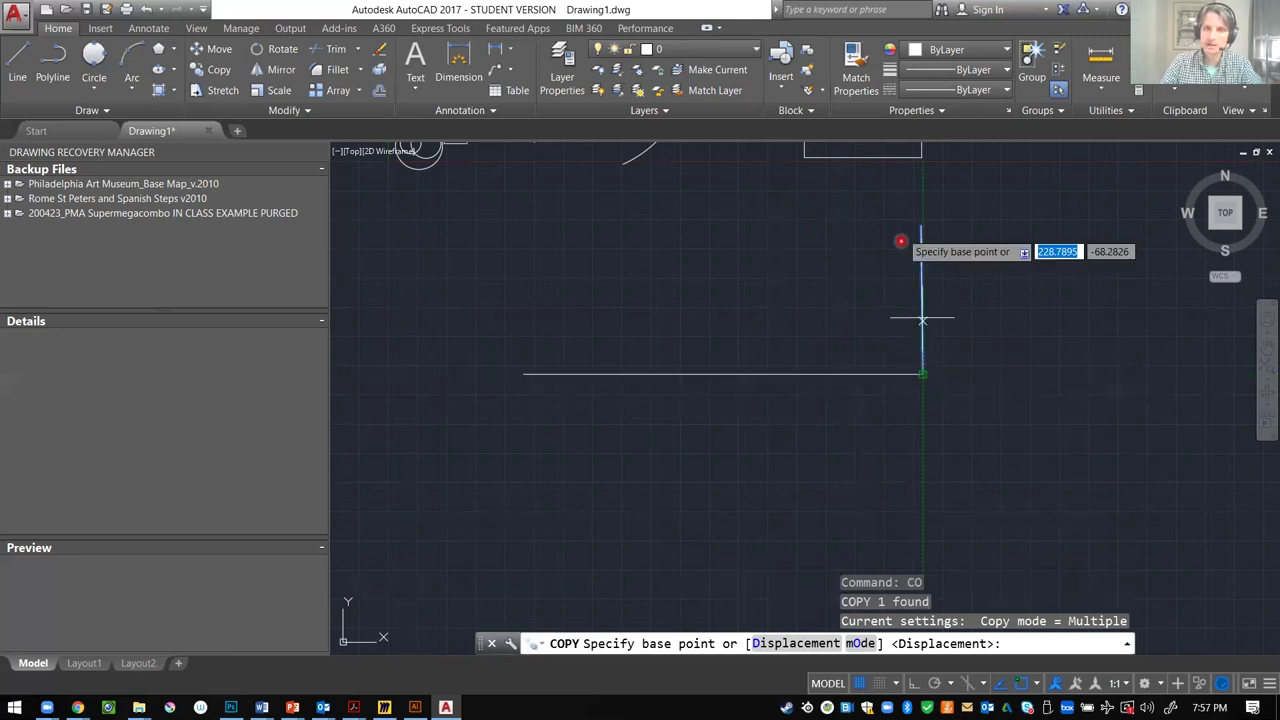
left_click(1101, 320)
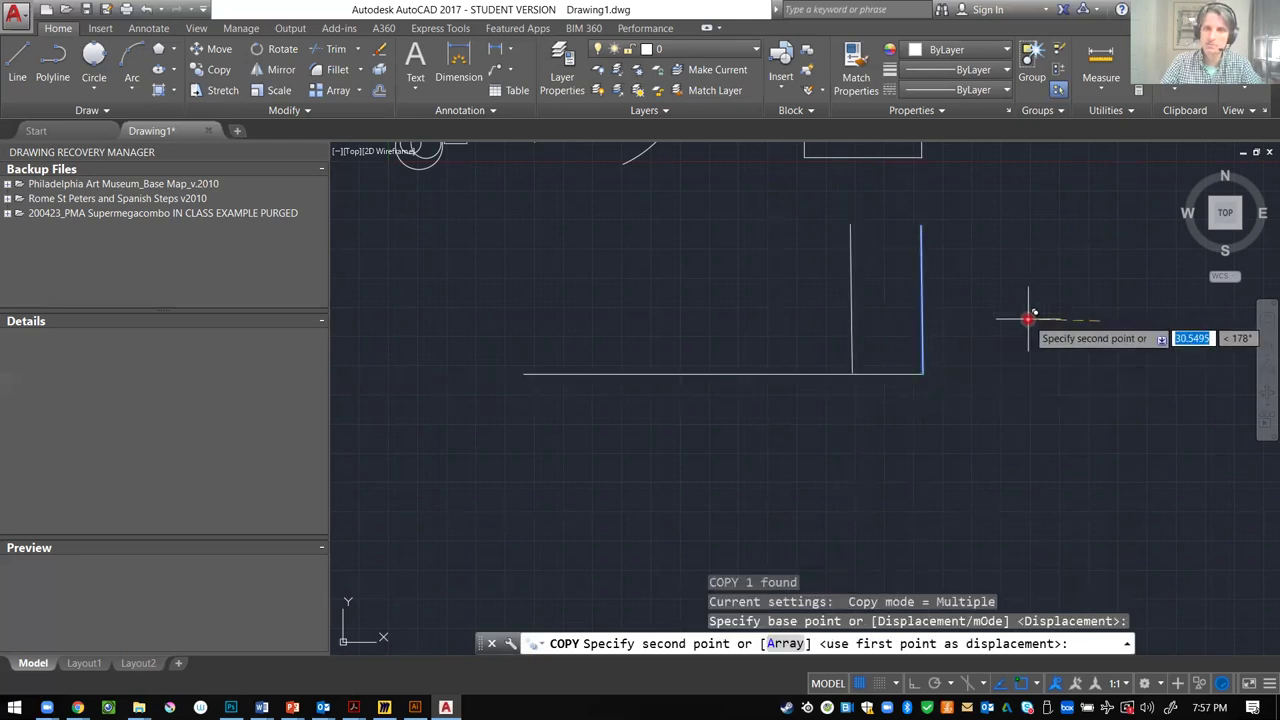
key("Escape")
- Copy the vertical line to the bottom line's left end, forming a U-shaped bracket
type("copy")
key("Return")
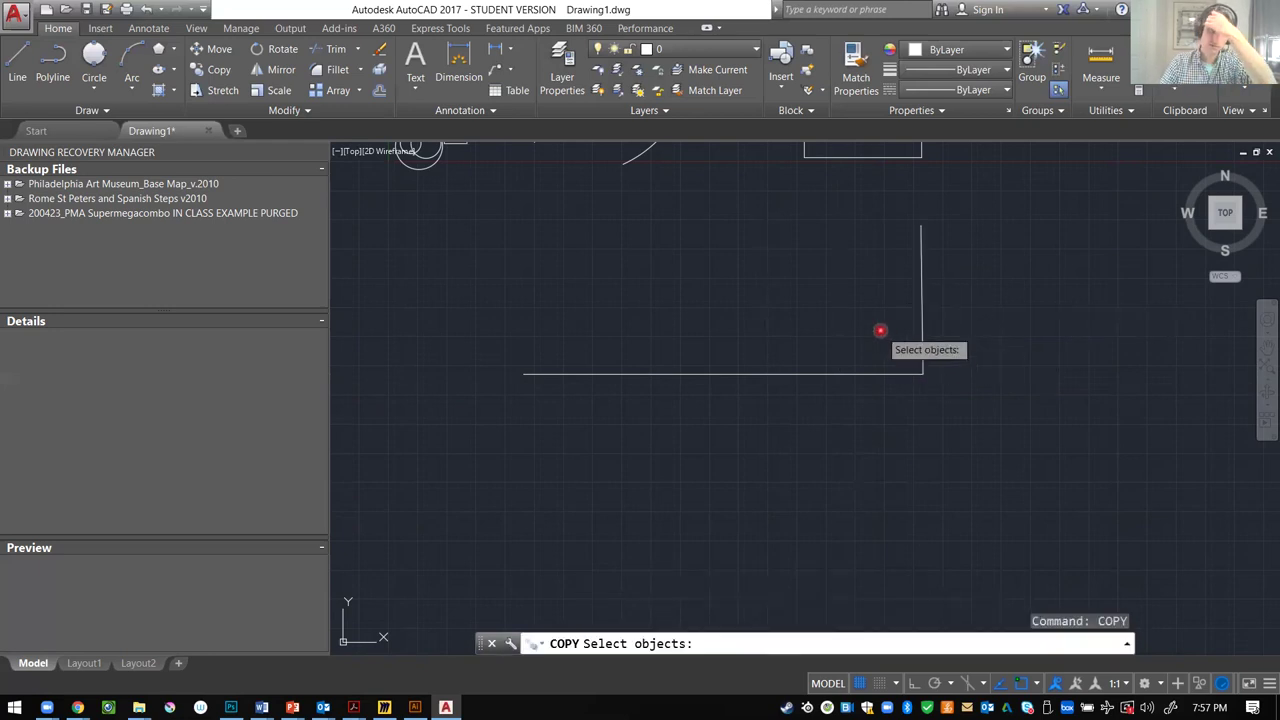
left_click(925, 327)
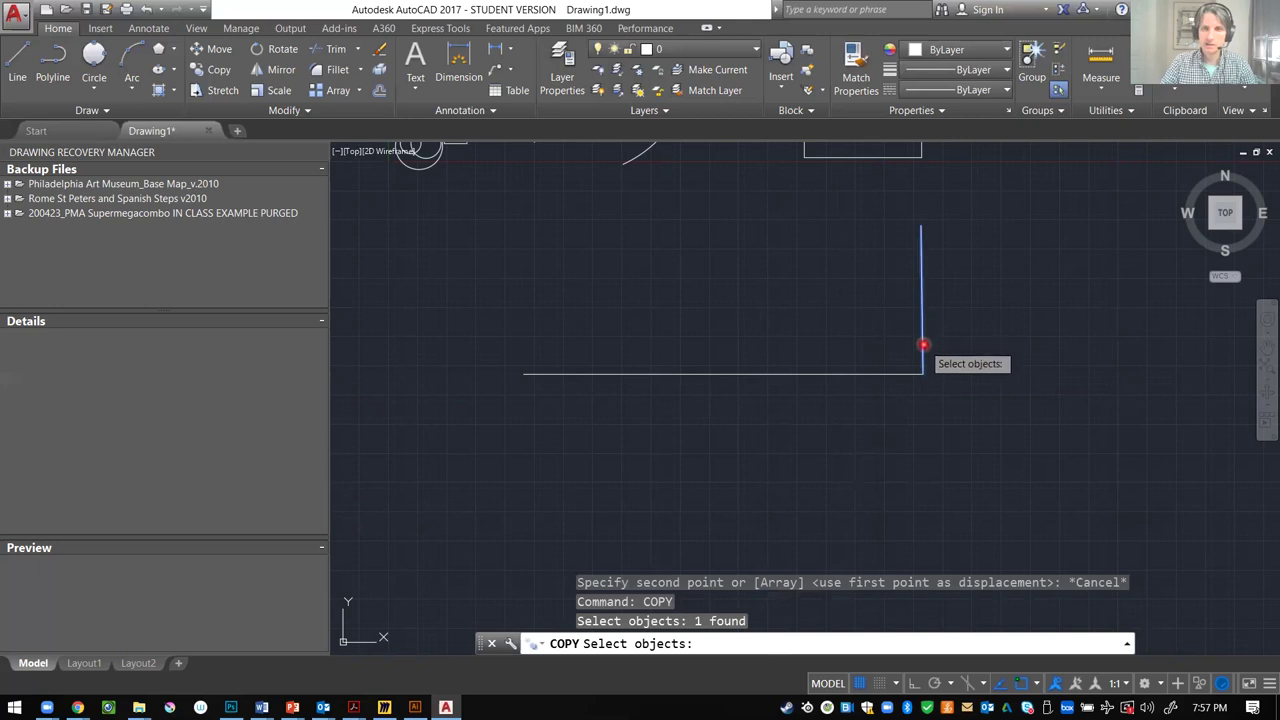
key("Return")
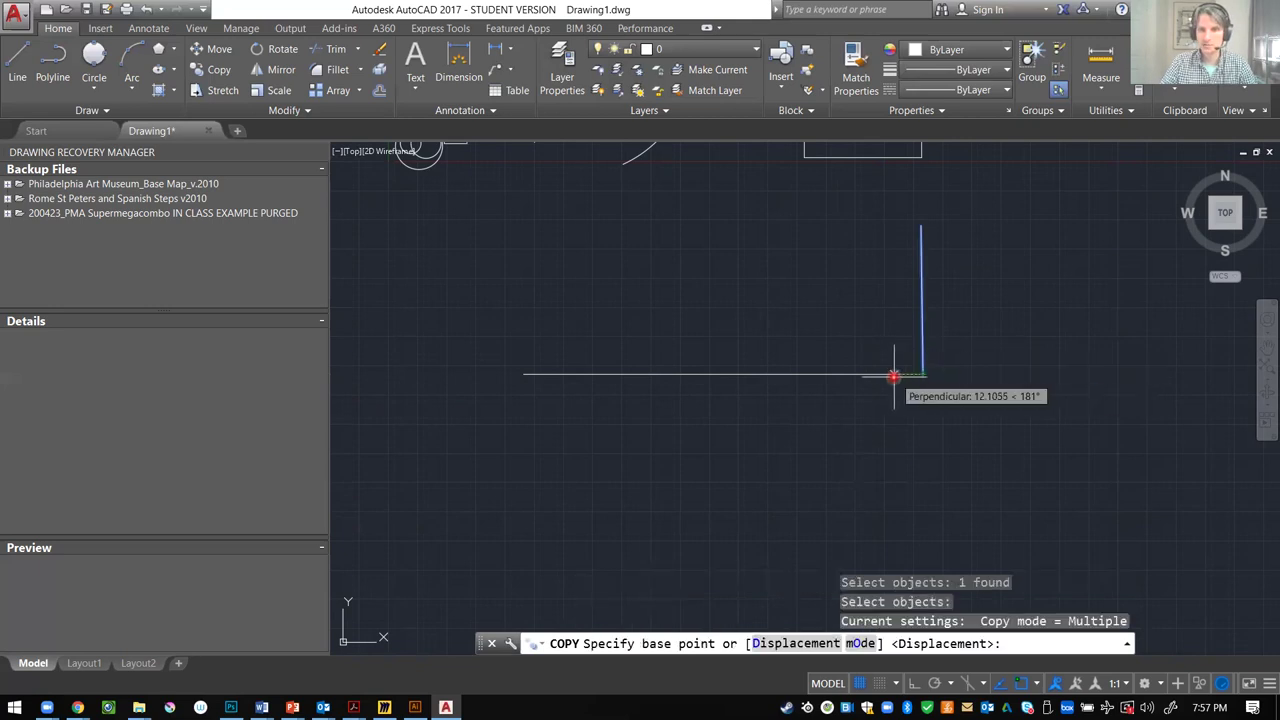
left_click(886, 377)
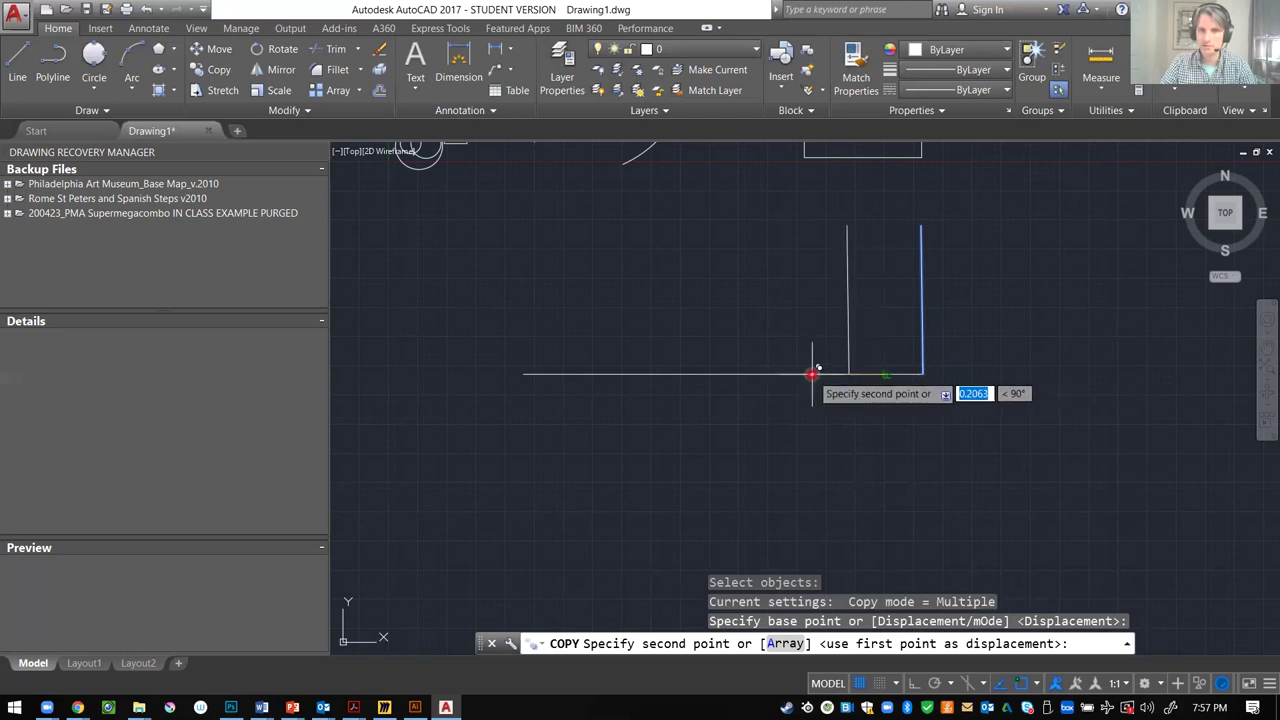
key("Return")
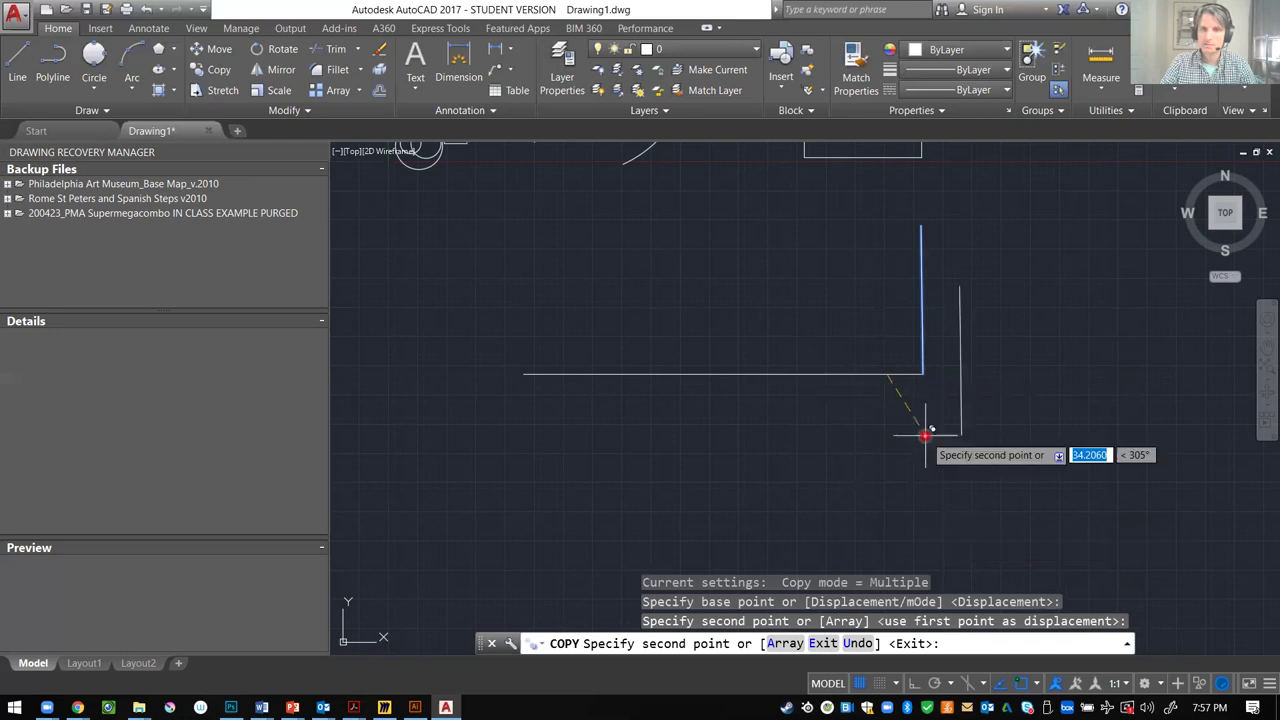
left_click(522, 370)
right_click(546, 428)
left_click(601, 436)
scroll(540, 376, "up", 2)
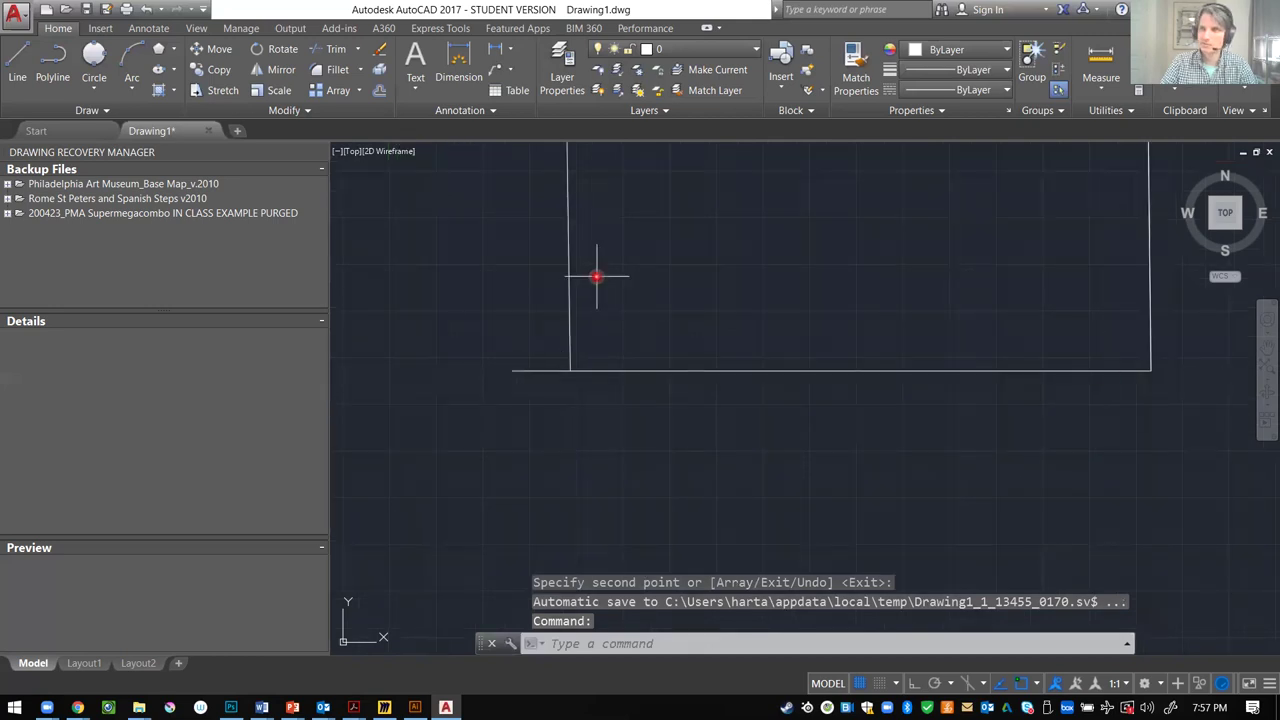
scroll(528, 433, "down", 2)
scroll(528, 433, "down", 1)
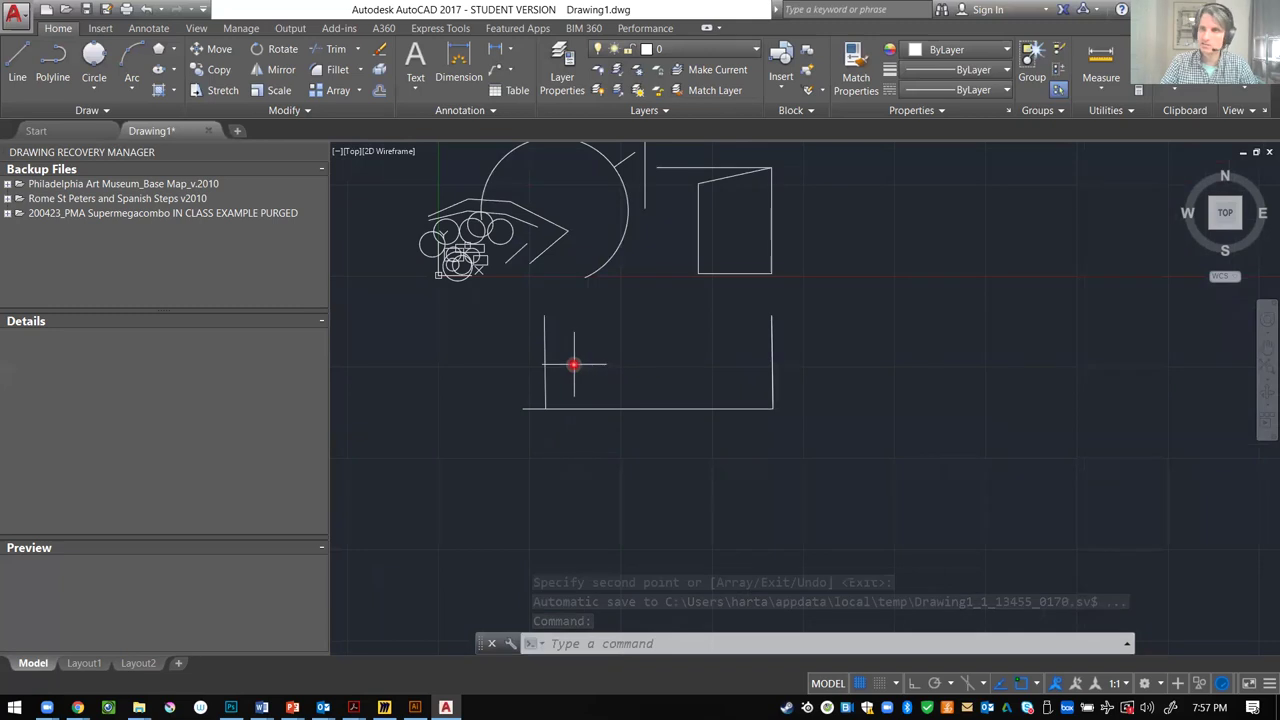
scroll(590, 388, "up", 1)
- Copy the left vertical line four times rightward from its bottom endpoint, forming a row of stripes
key("Escape")
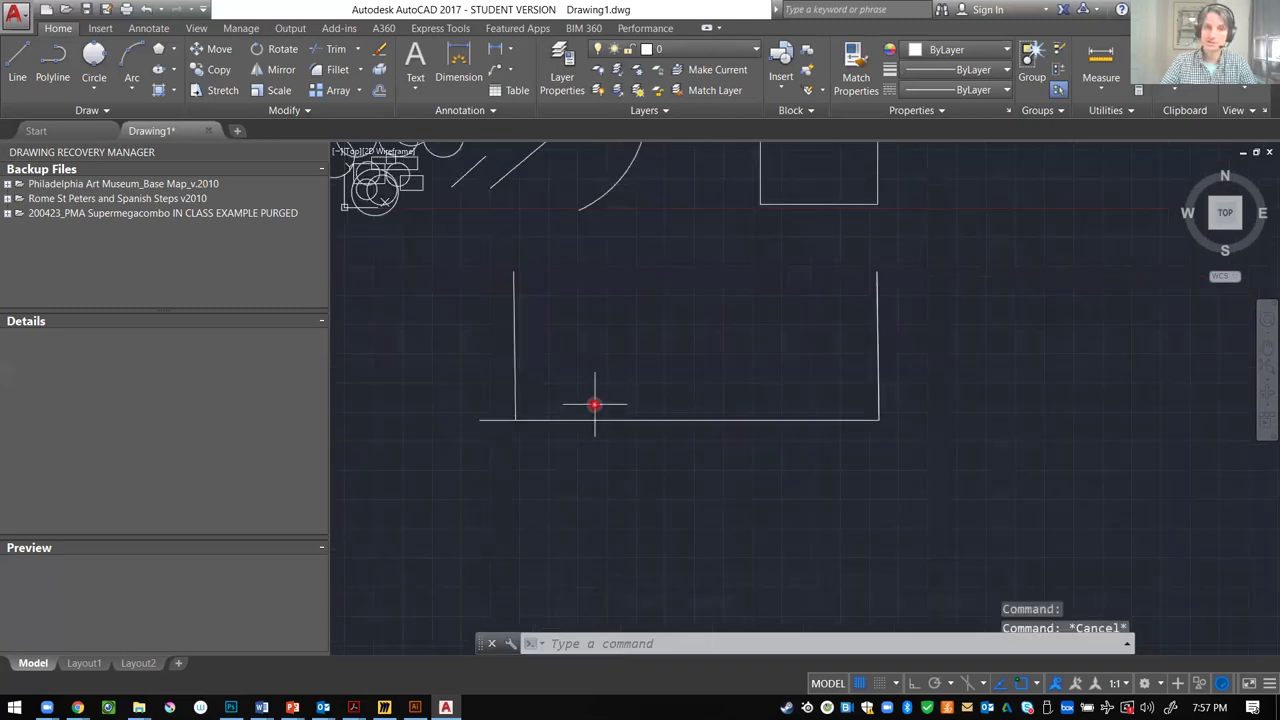
left_click(601, 371)
left_click(480, 376)
type("copy")
key("Return")
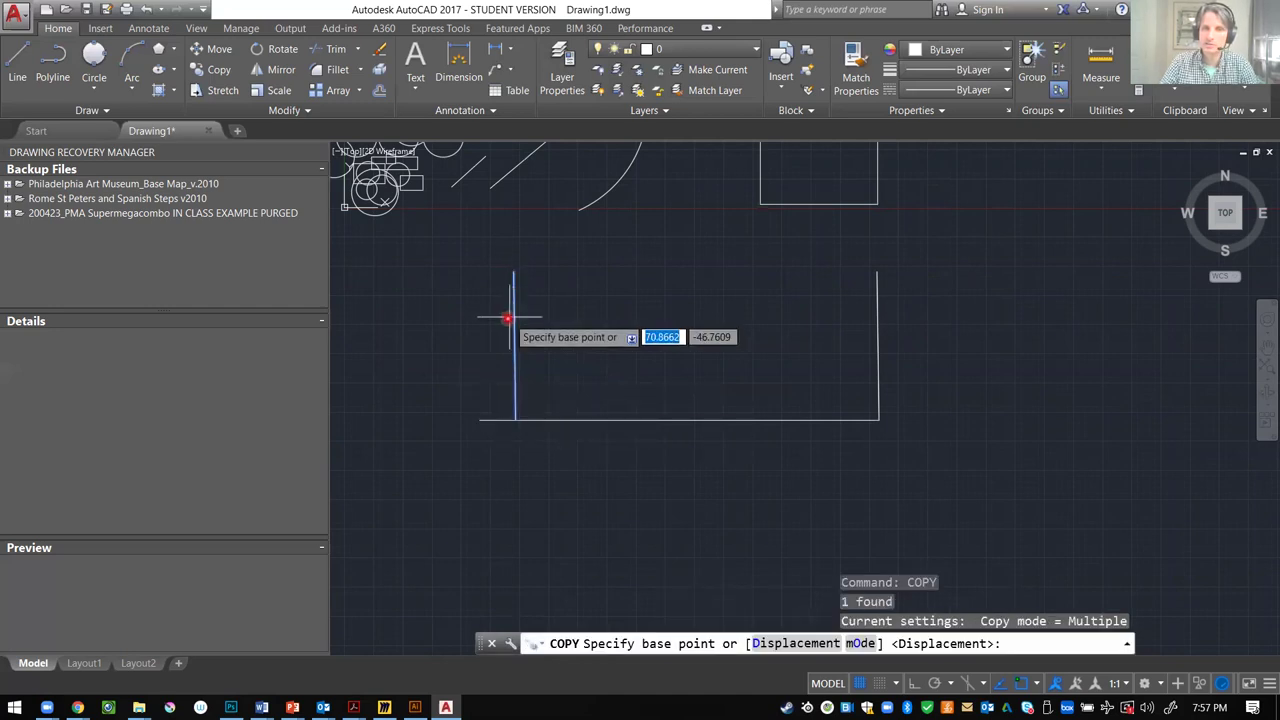
left_click(475, 418)
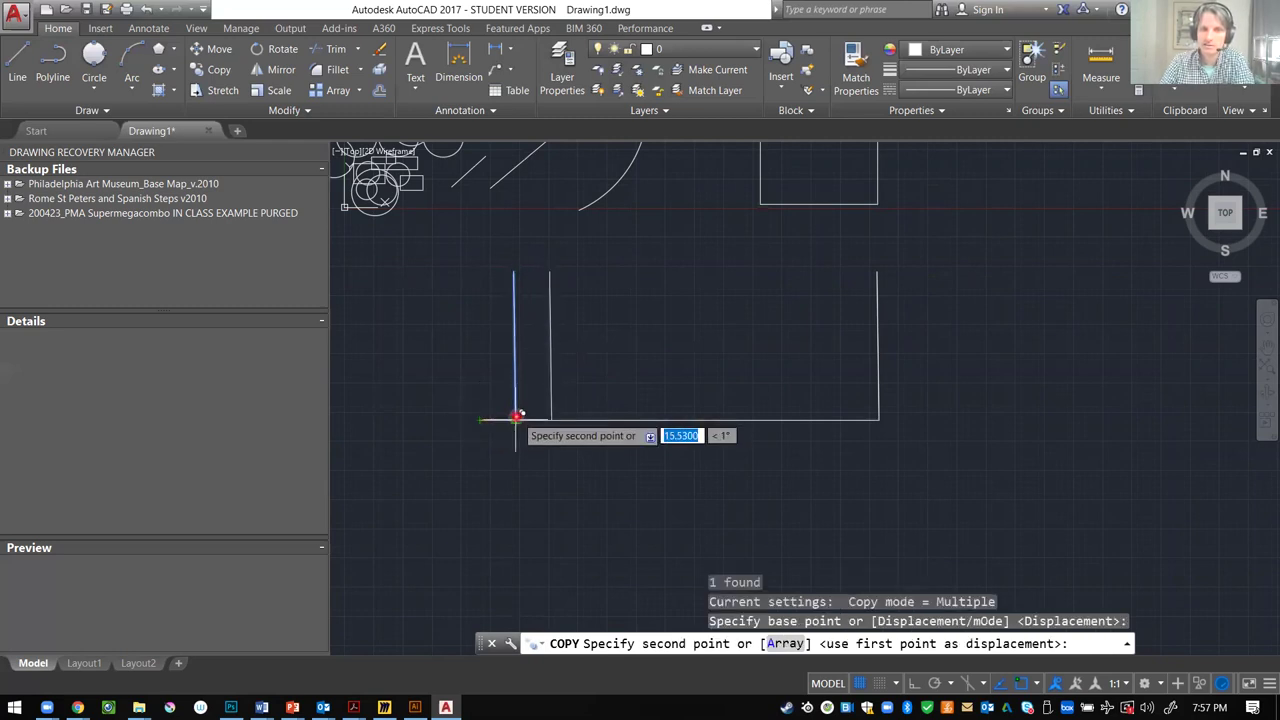
left_click(517, 417)
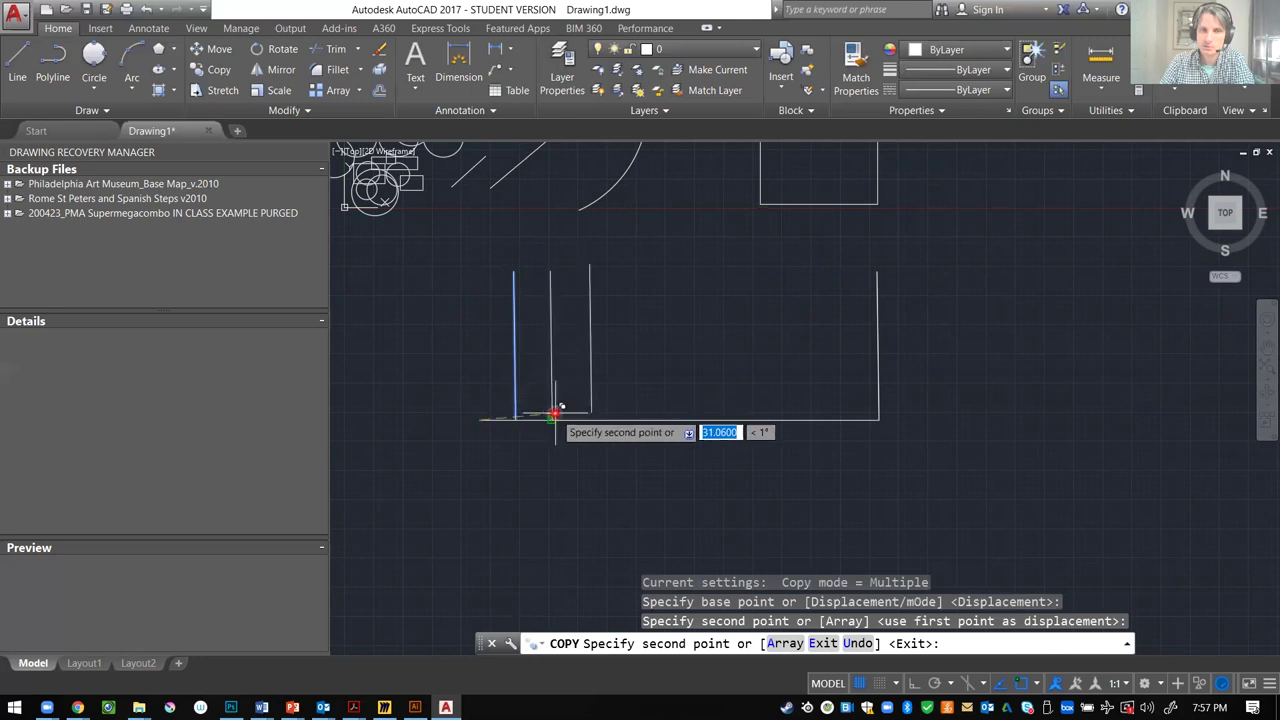
left_click(553, 416)
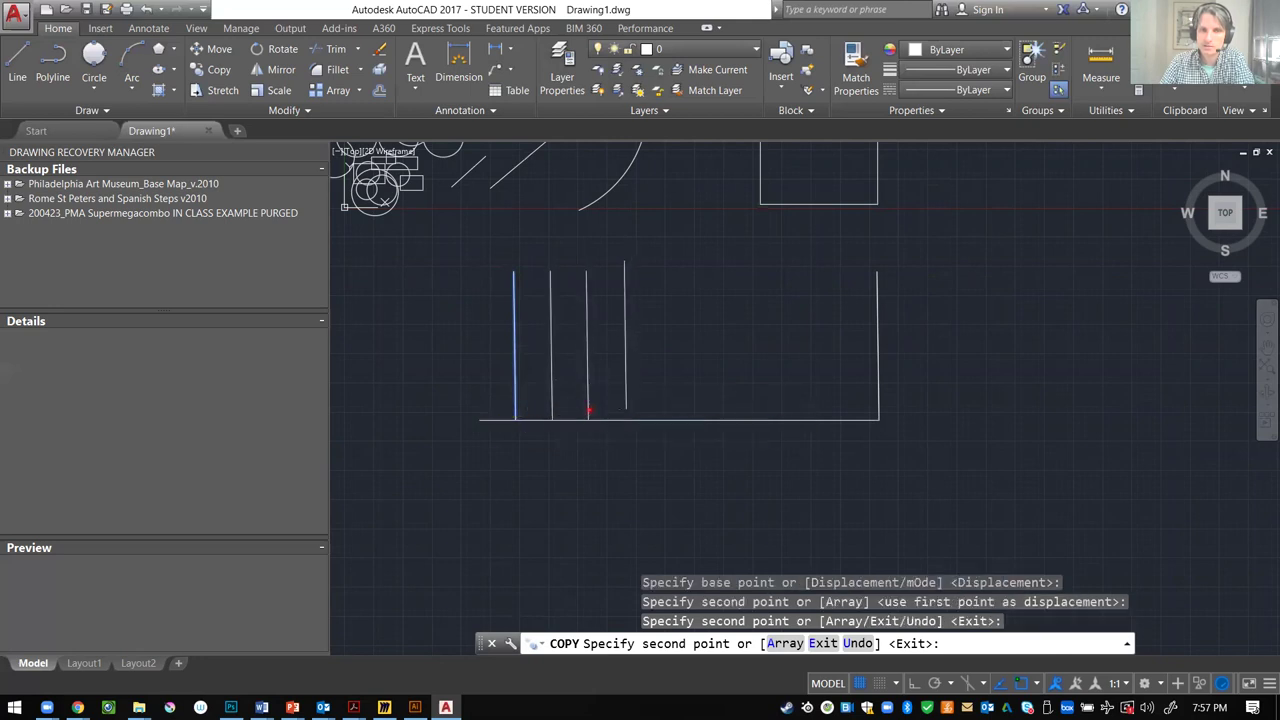
left_click(589, 410)
left_click(625, 410)
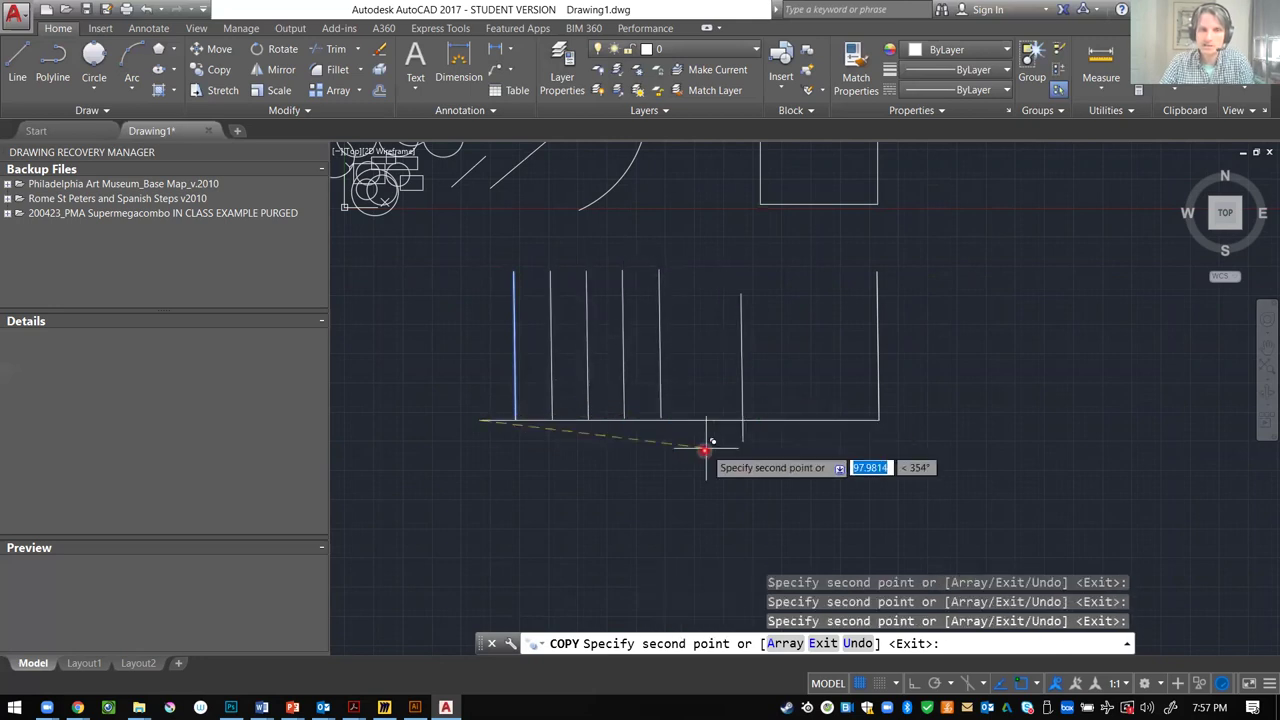
key("Escape")
key("Escape")
key("Escape")
scroll(660, 422, "up", 5)
scroll(814, 423, "down", 6)
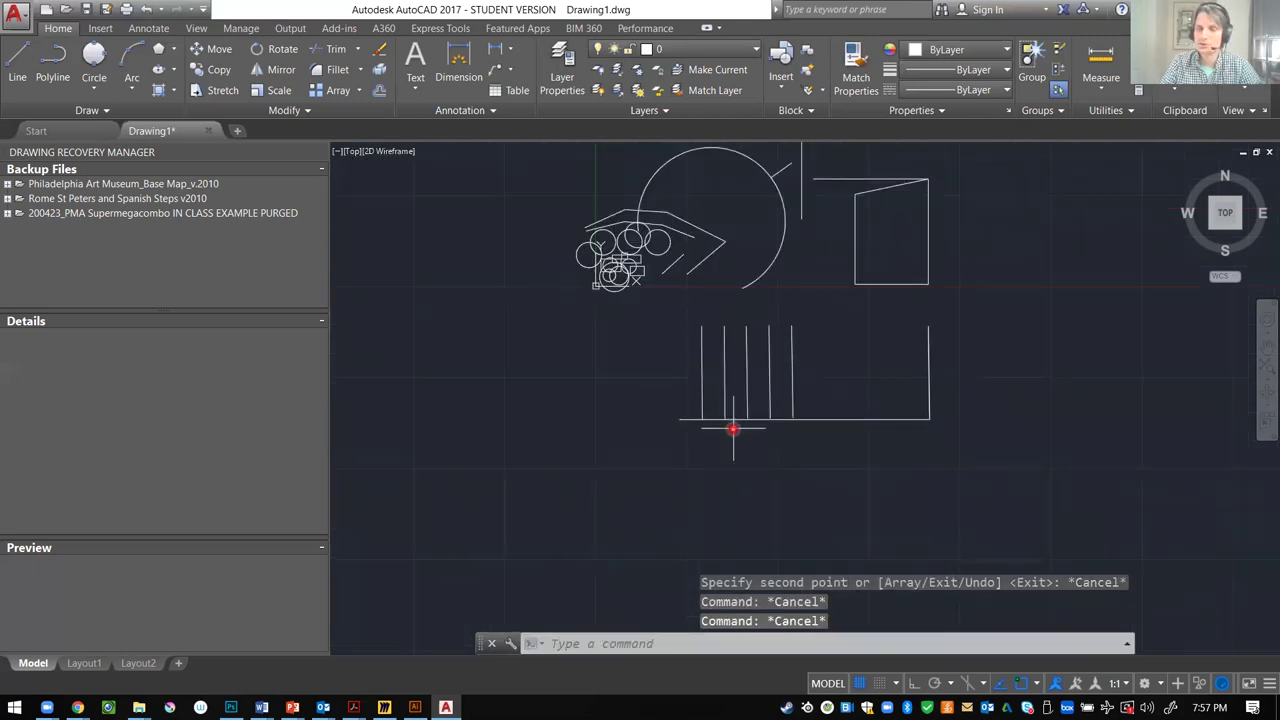
scroll(800, 428, "up", 2)
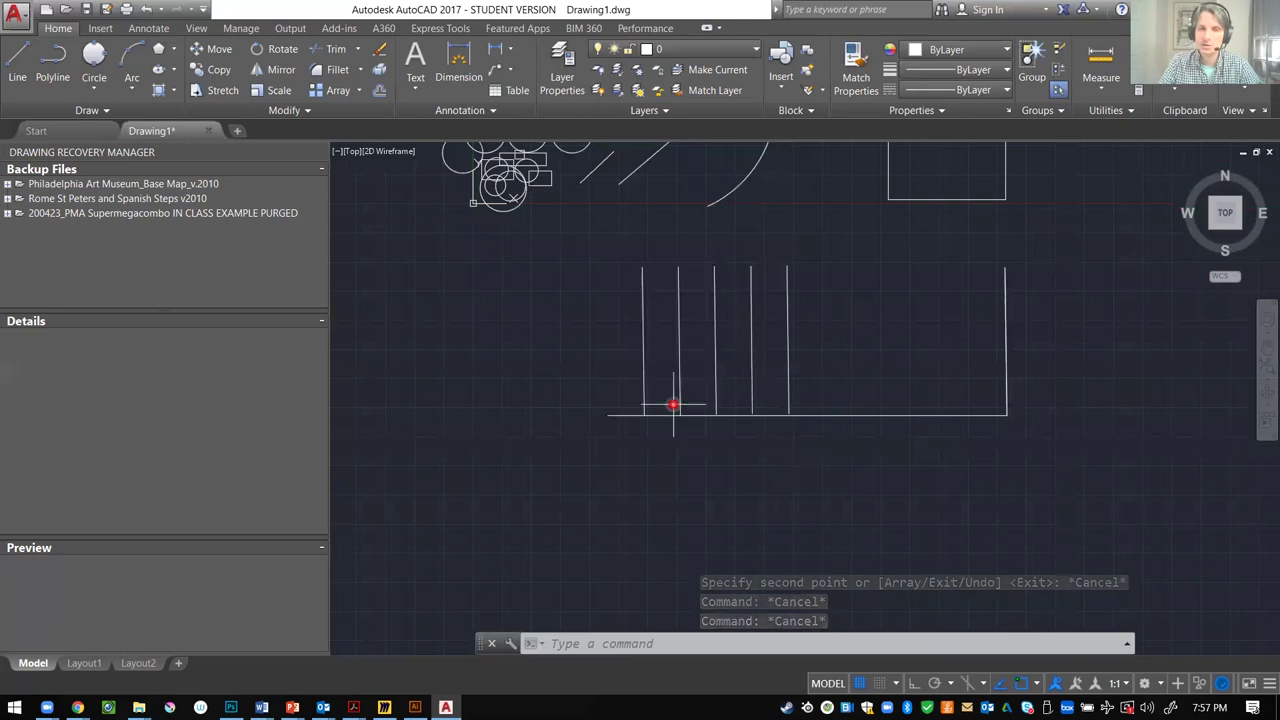
scroll(660, 409, "up", 5)
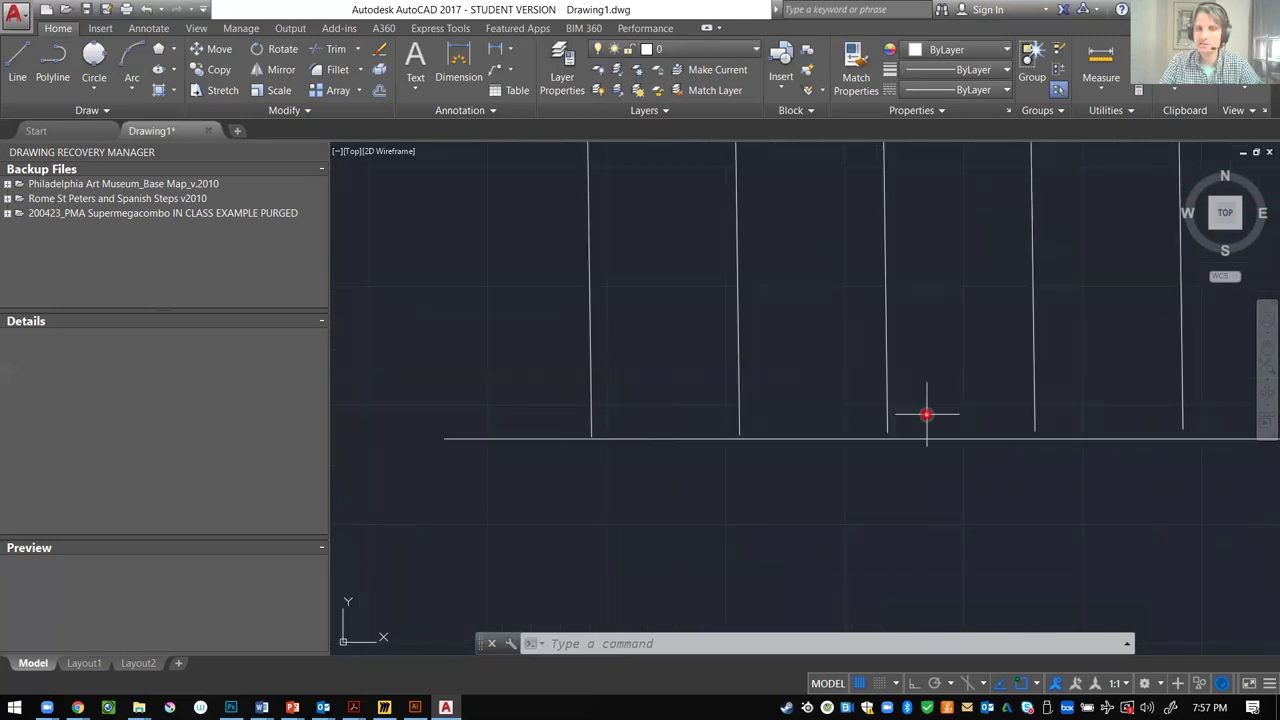
scroll(589, 437, "up", 5)
scroll(632, 460, "up", 4)
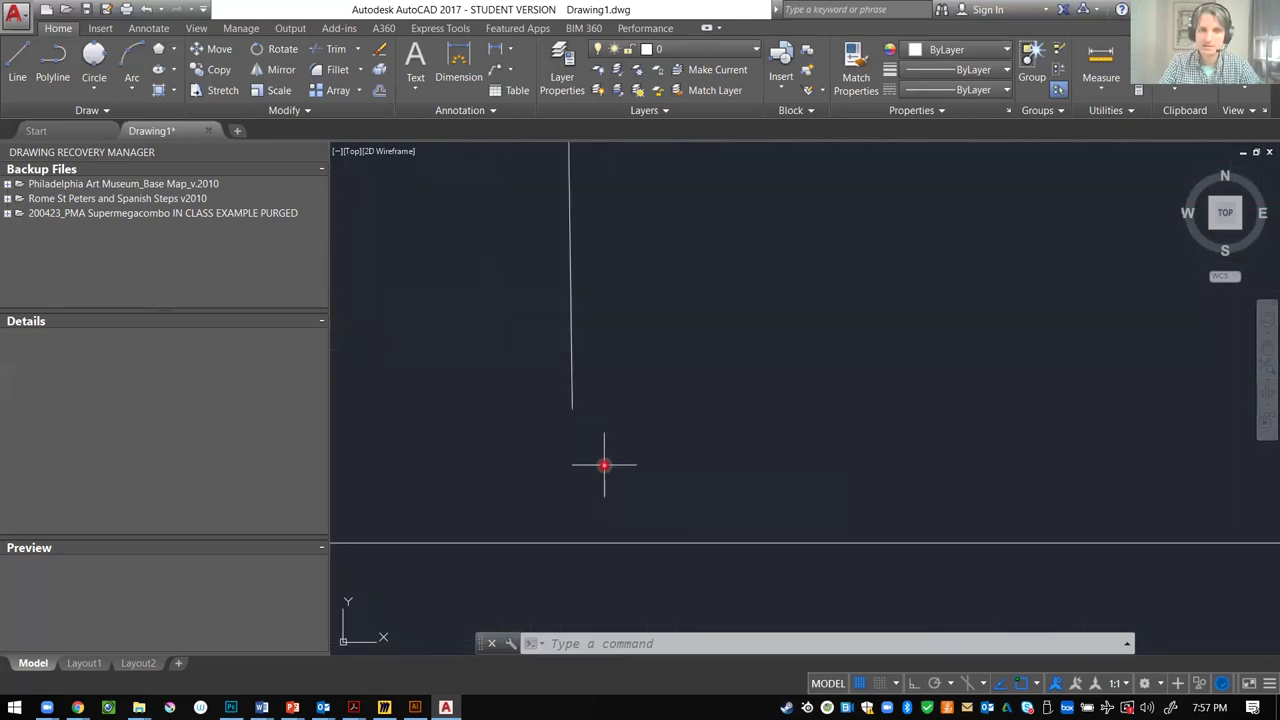
scroll(560, 444, "down", 6)
scroll(685, 432, "up", 5)
scroll(685, 432, "up", 2)
scroll(860, 515, "down", 5)
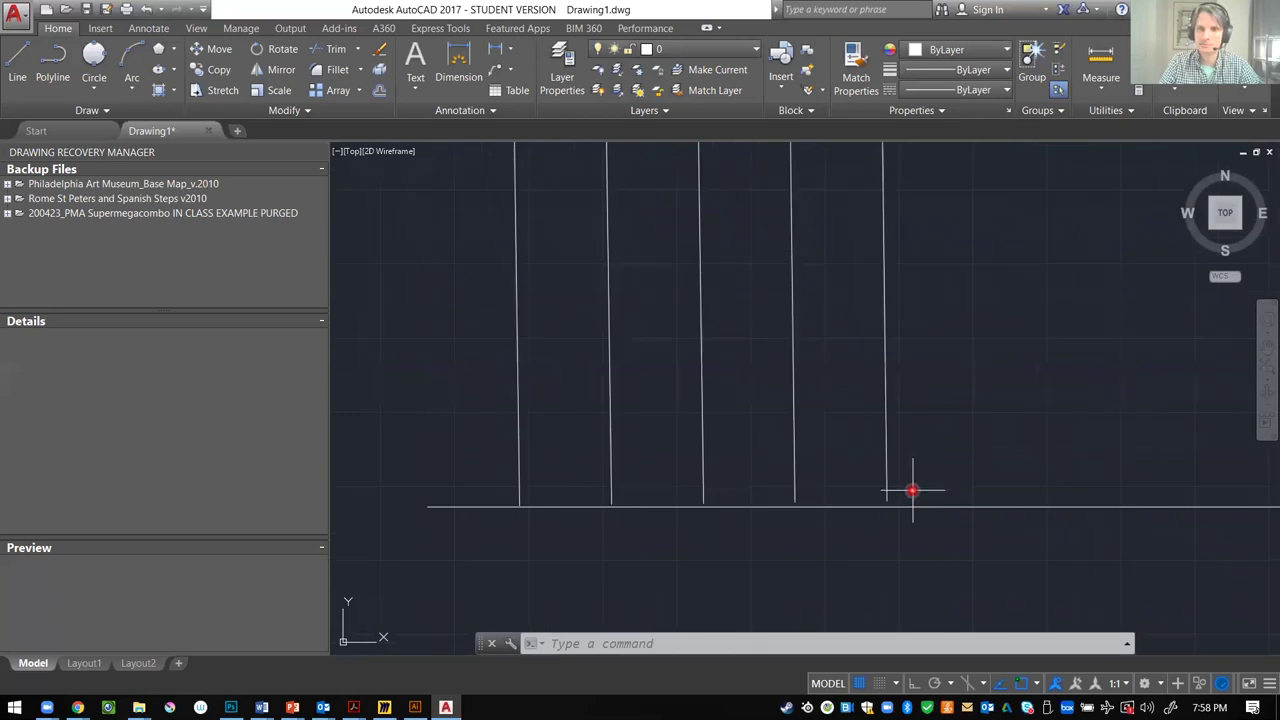
left_click(928, 447)
- Erase the five vertical stripes
left_click(783, 467)
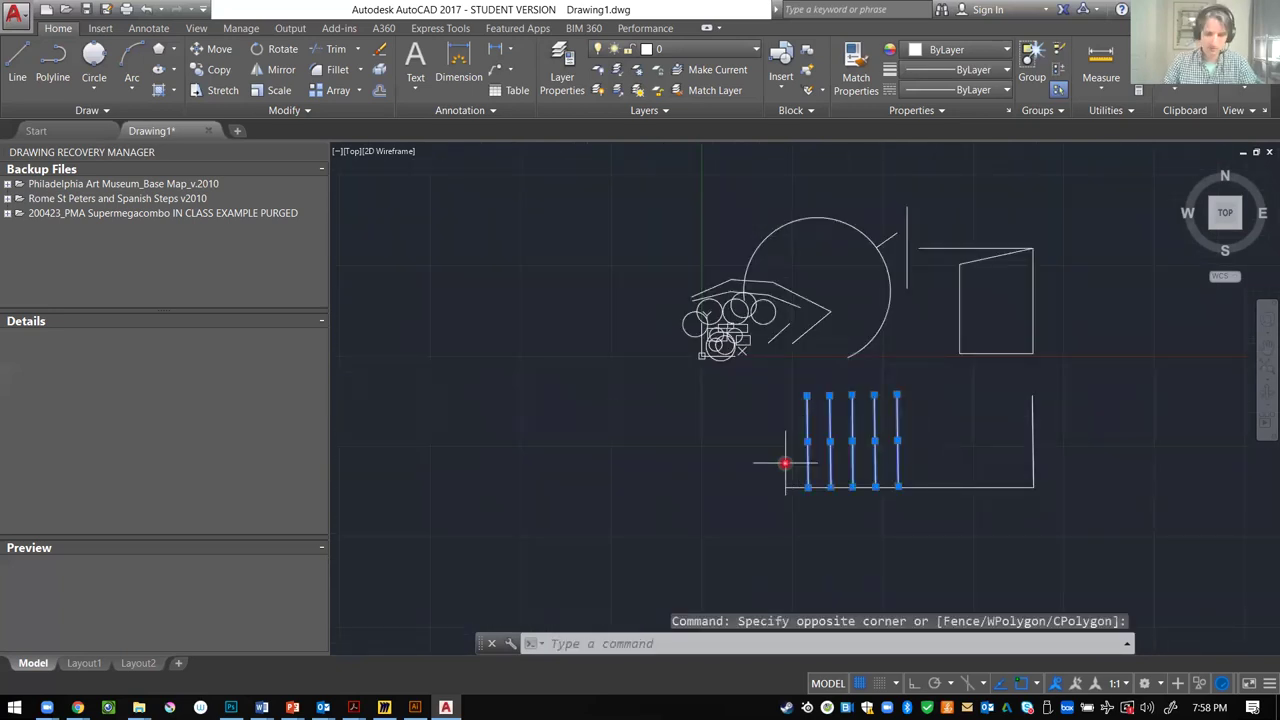
type("erase")
key("Return")
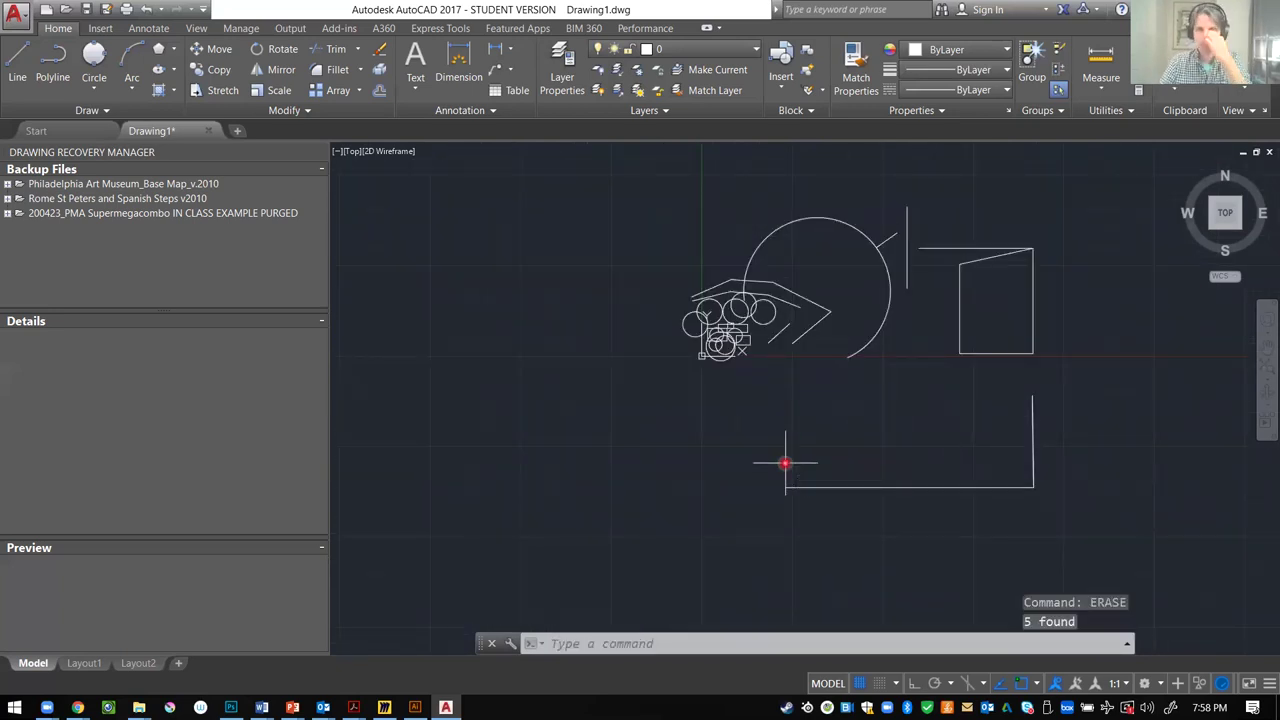
- Draw a new vertical line with Ortho (F8) on, crossing down through the bottom line
type("l")
key("Return")
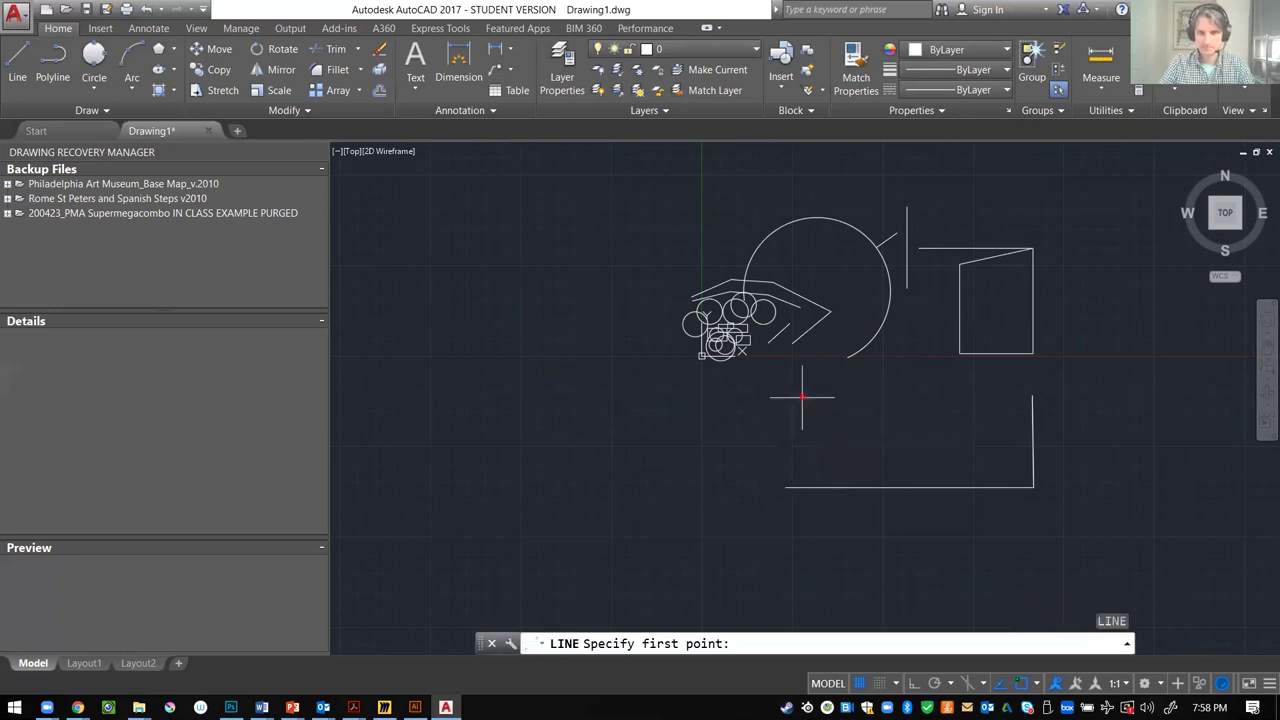
left_click(804, 397)
scroll(802, 510, "up", 5)
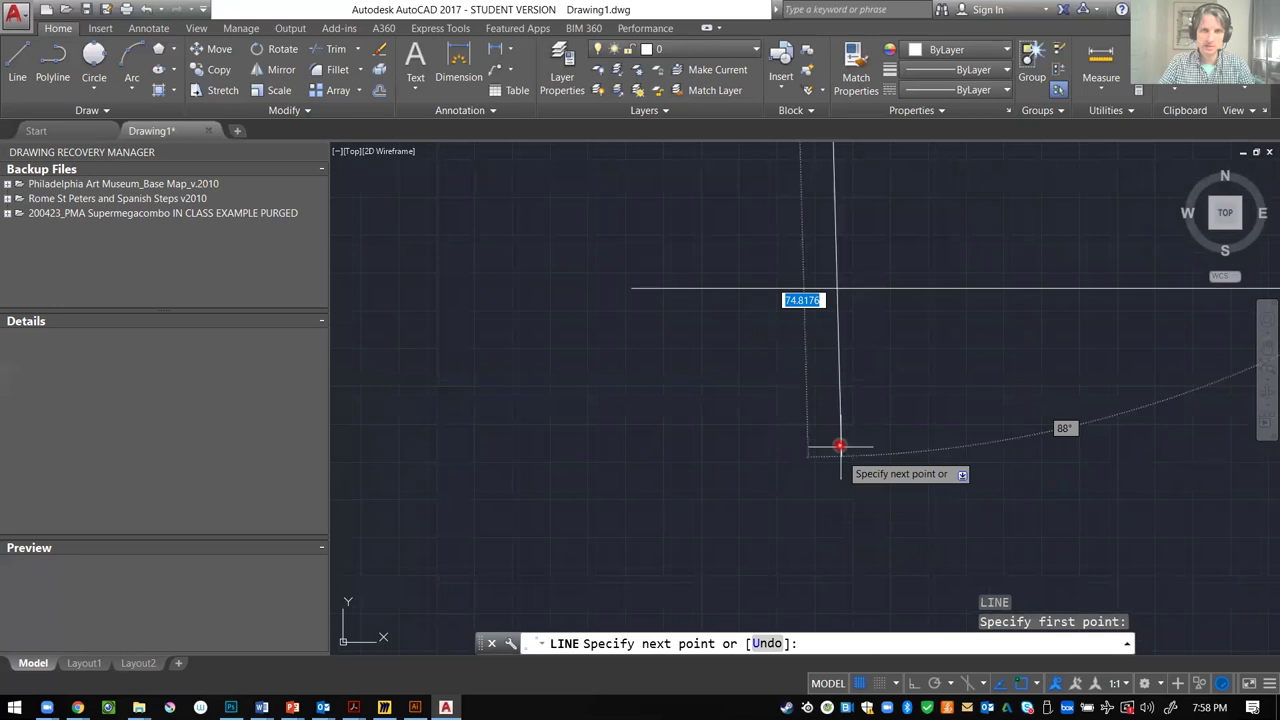
key("F8")
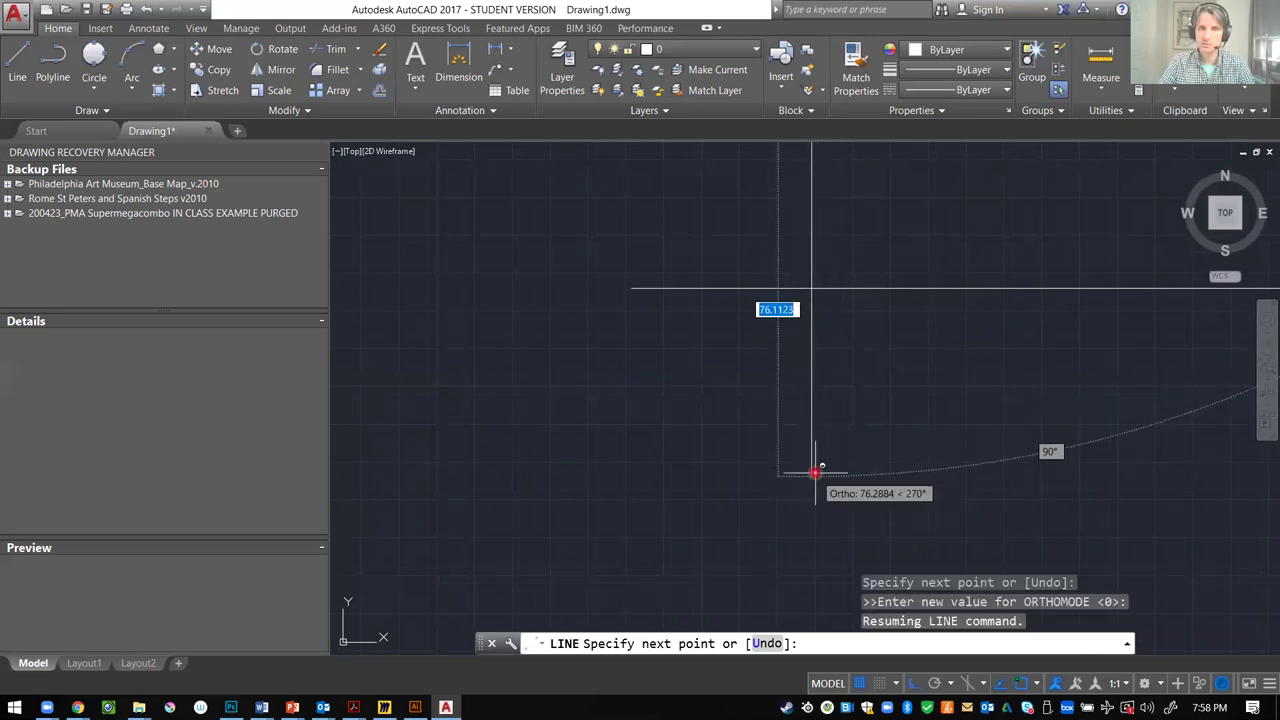
left_click(818, 461)
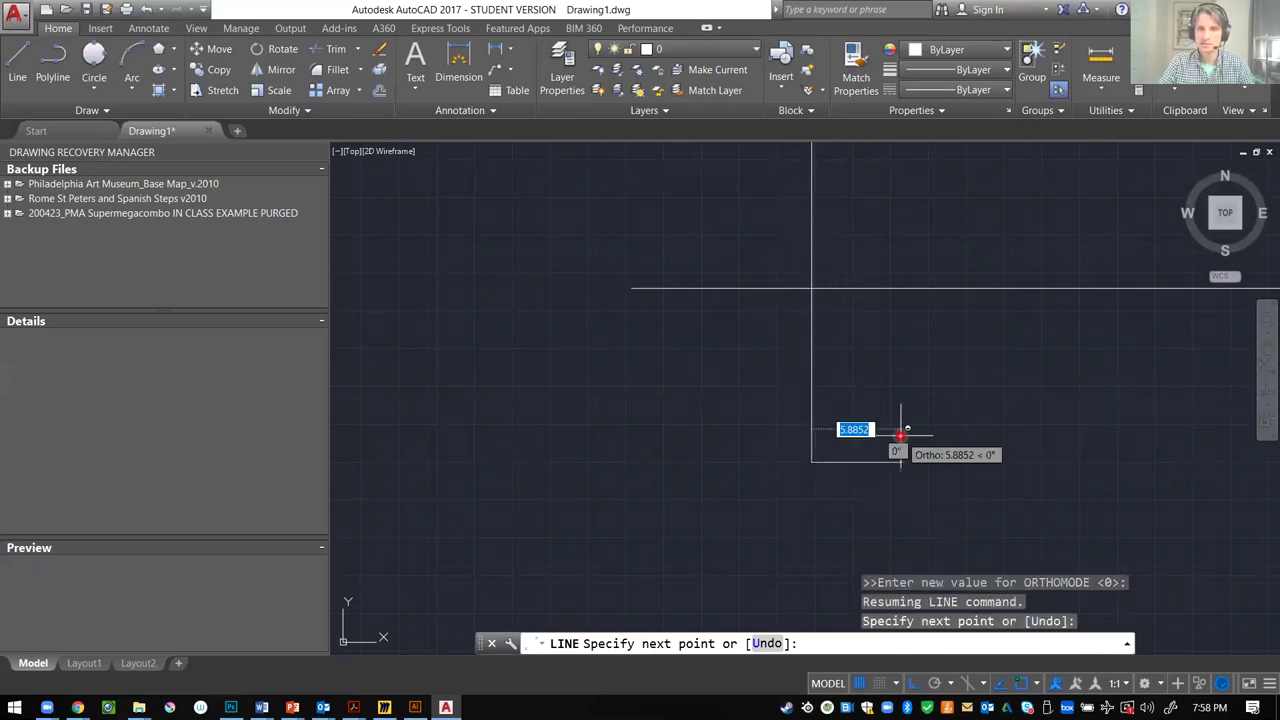
key("Escape")
key("Escape")
key("Escape")
scroll(930, 455, "down", 5)
scroll(977, 451, "up", 4)
left_click(834, 360)
left_click(671, 409)
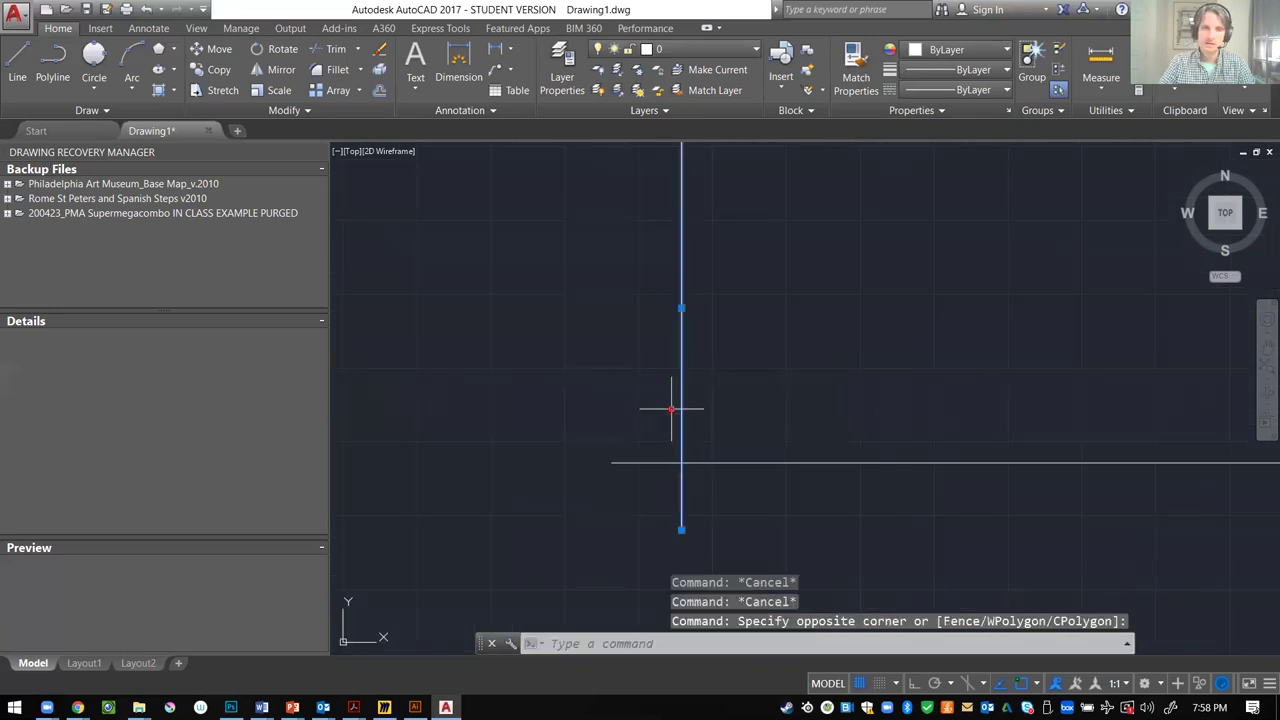
key("Escape")
left_click(813, 275)
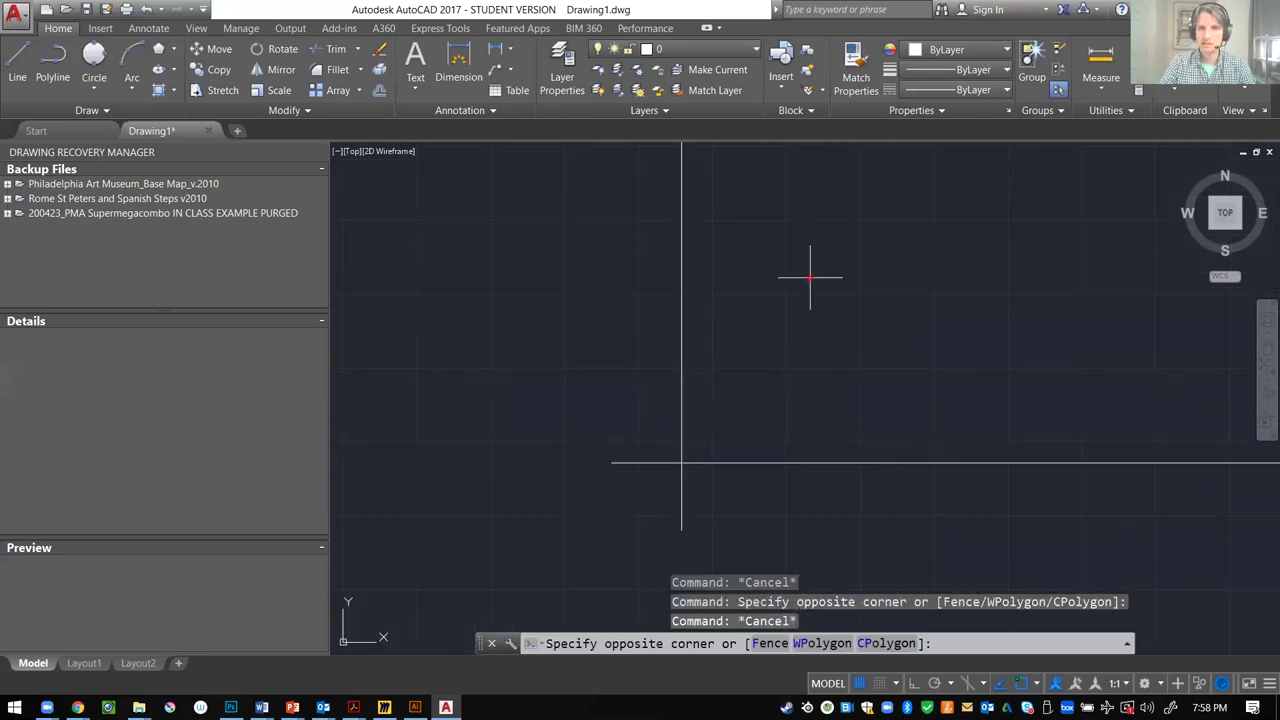
- Copy the tall vertical line rightward from its crossing point on the bottom line, making evenly spaced stripes
left_click(569, 321)
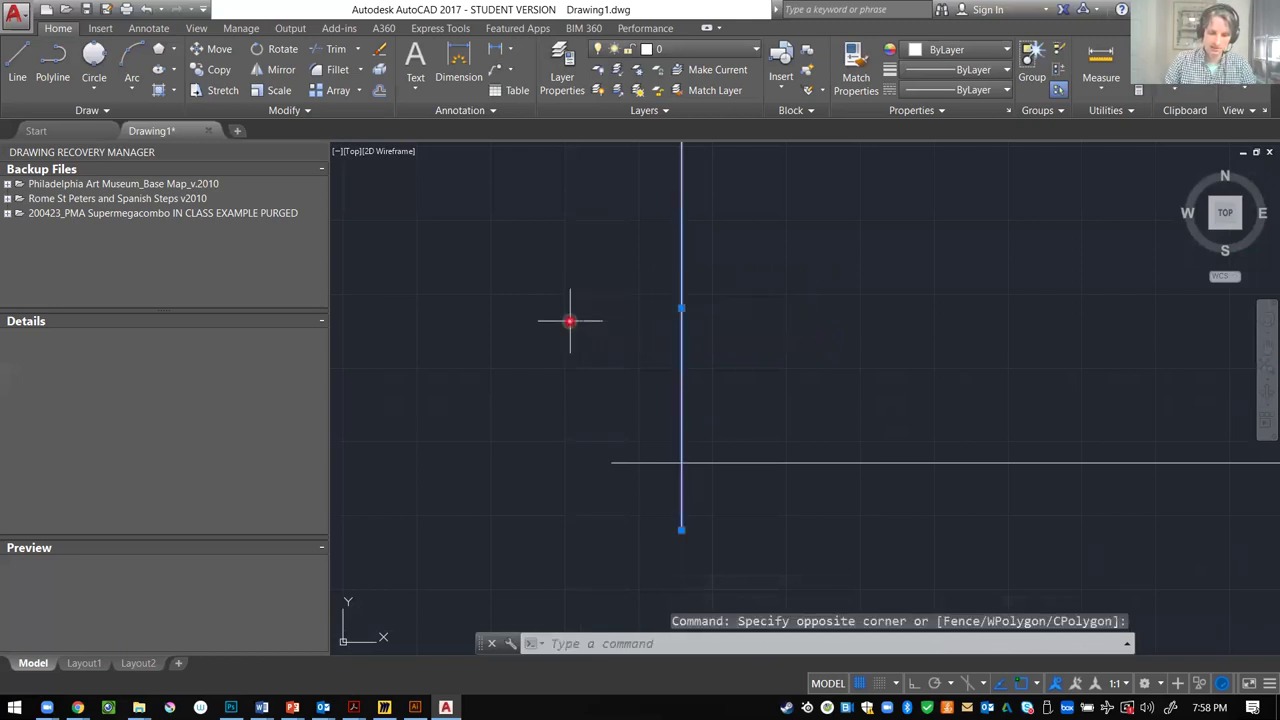
type("CO")
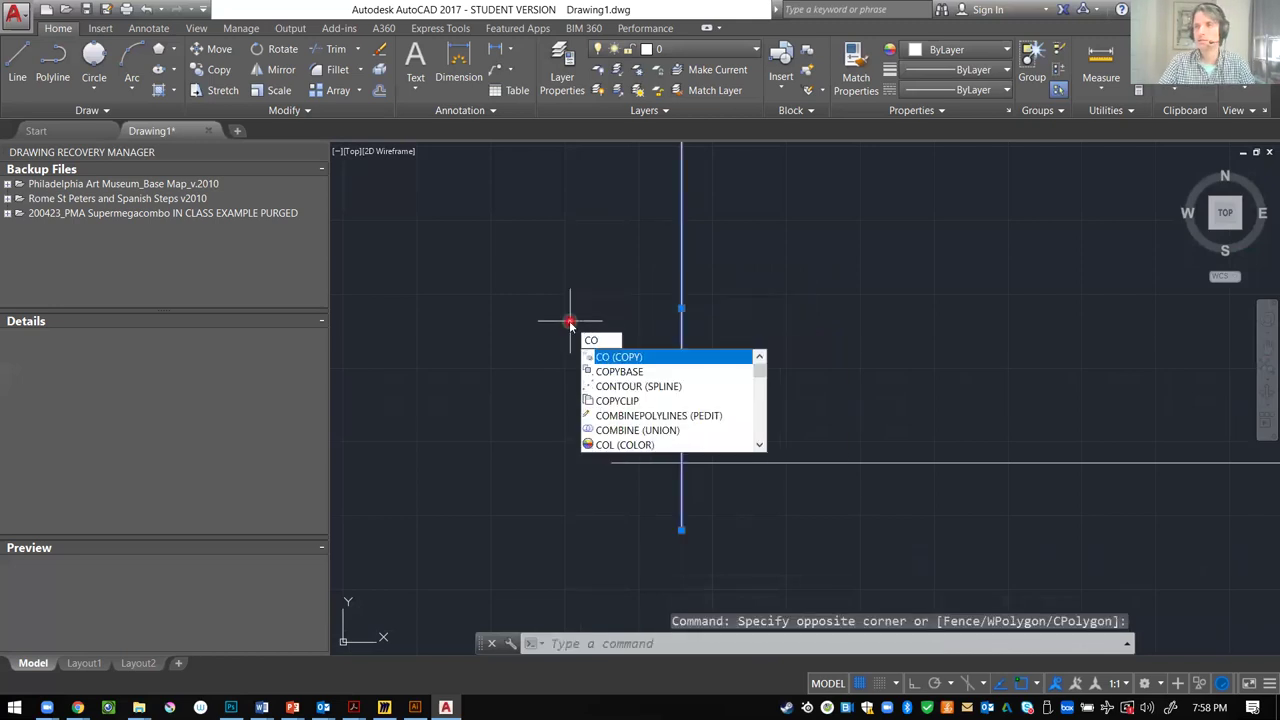
key("Return")
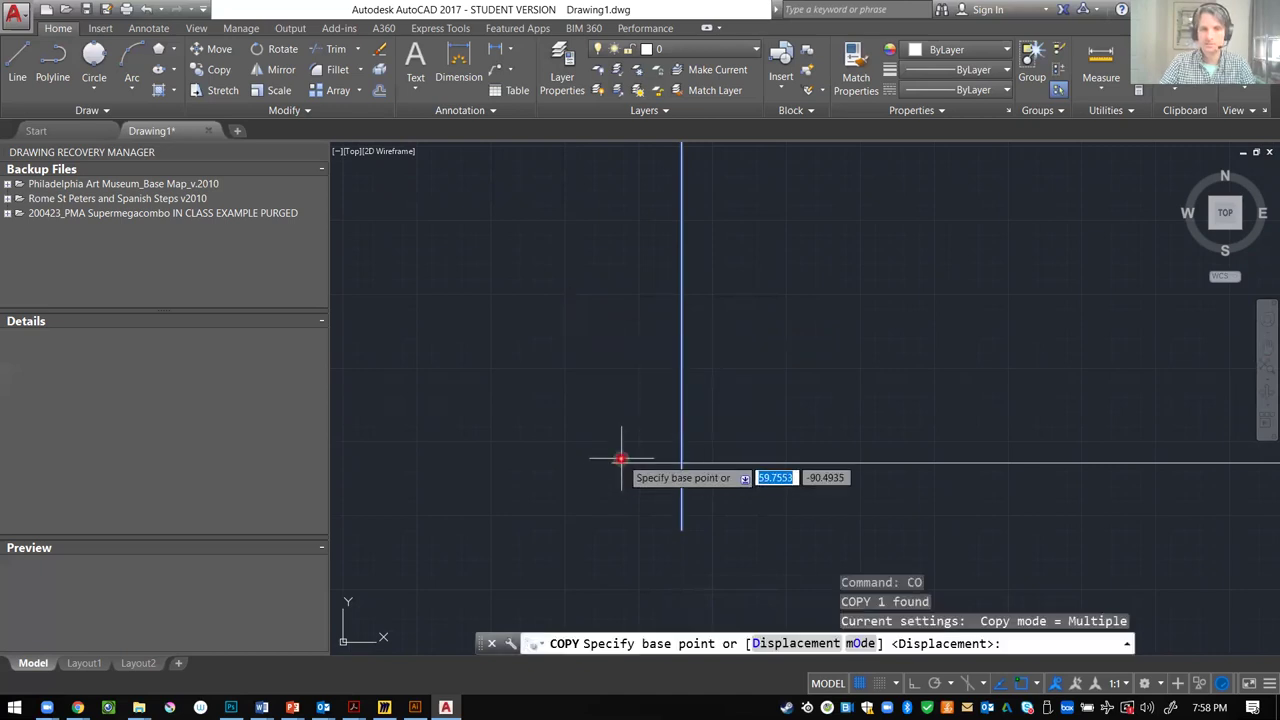
left_click(615, 462)
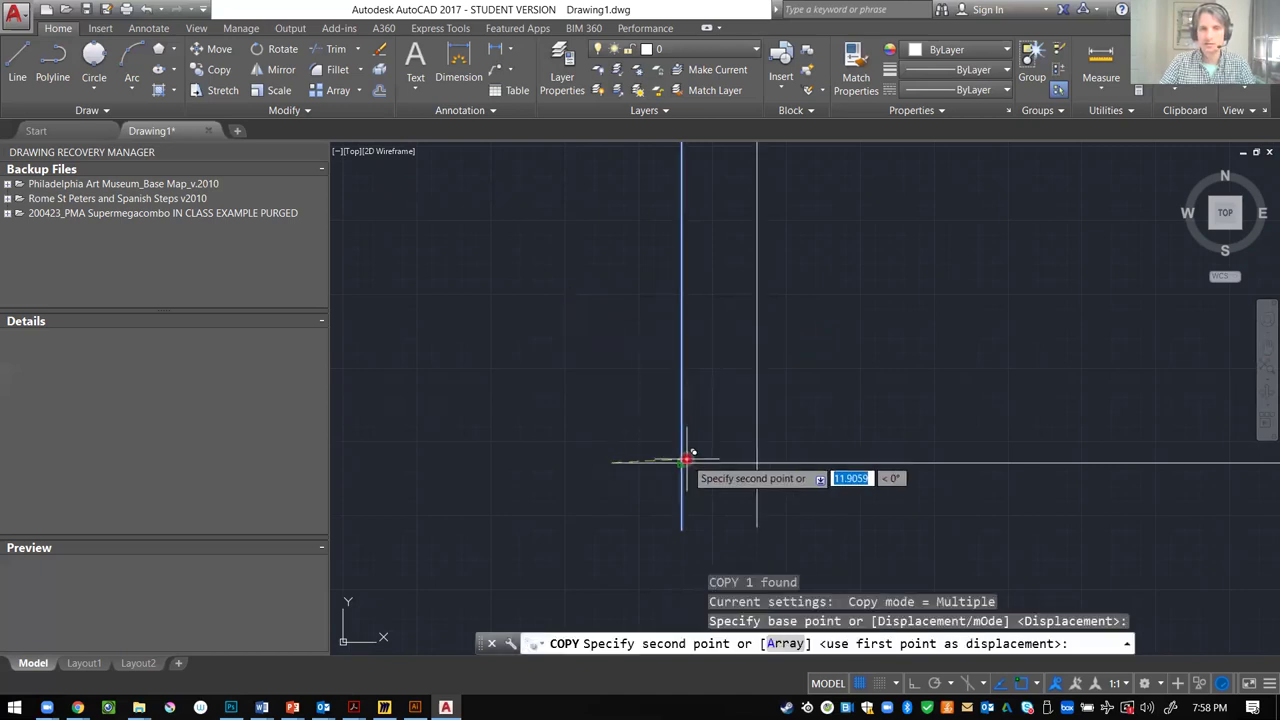
left_click(756, 462)
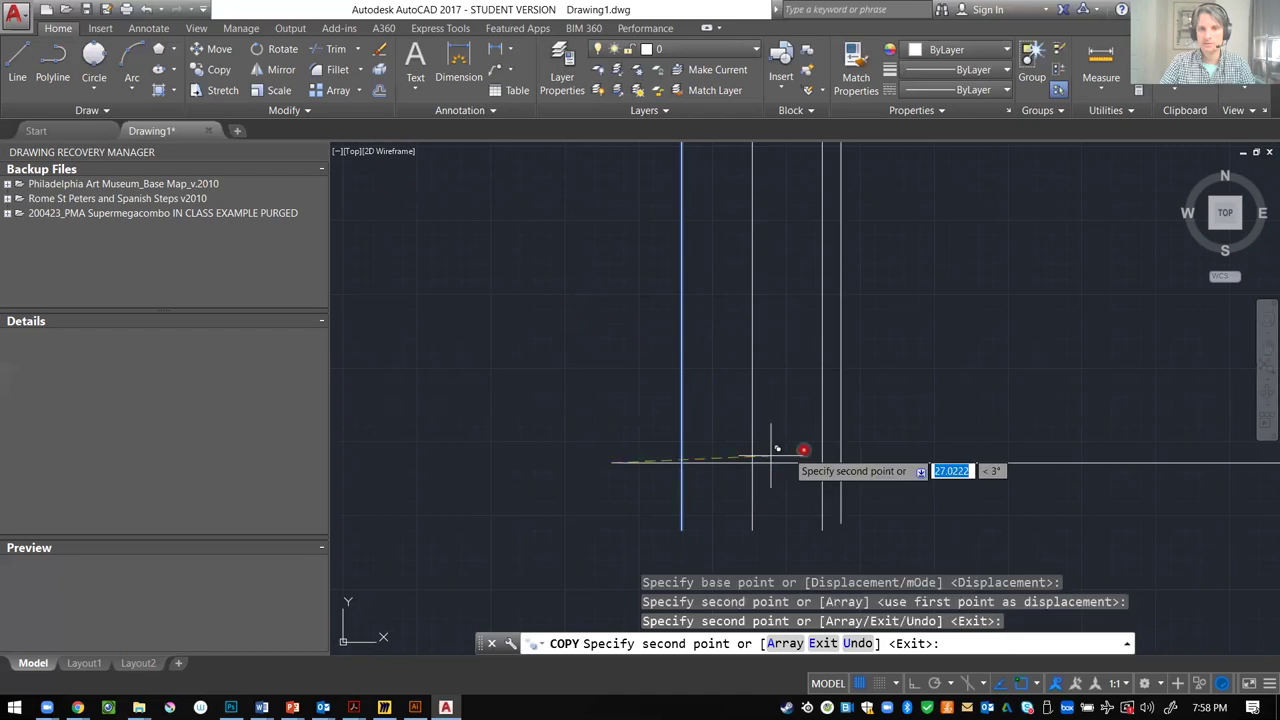
left_click(824, 462)
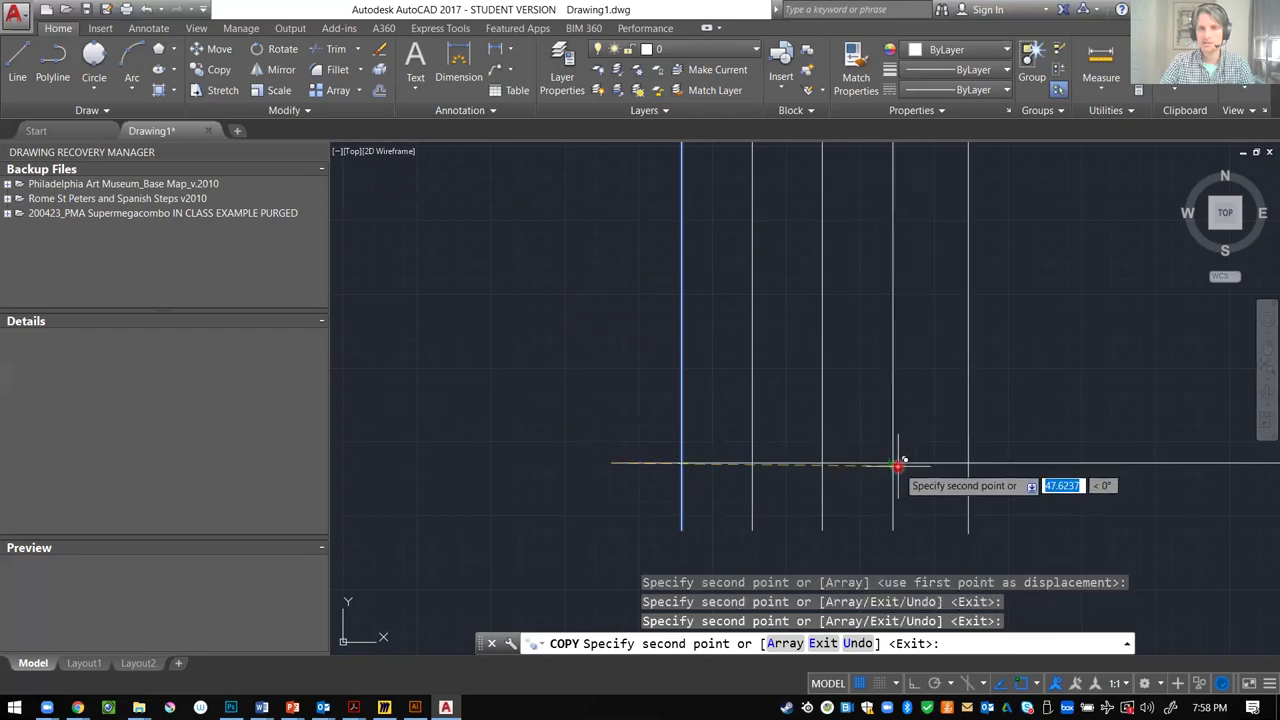
left_click(963, 463)
key("Escape")
scroll(671, 443, "down", 4)
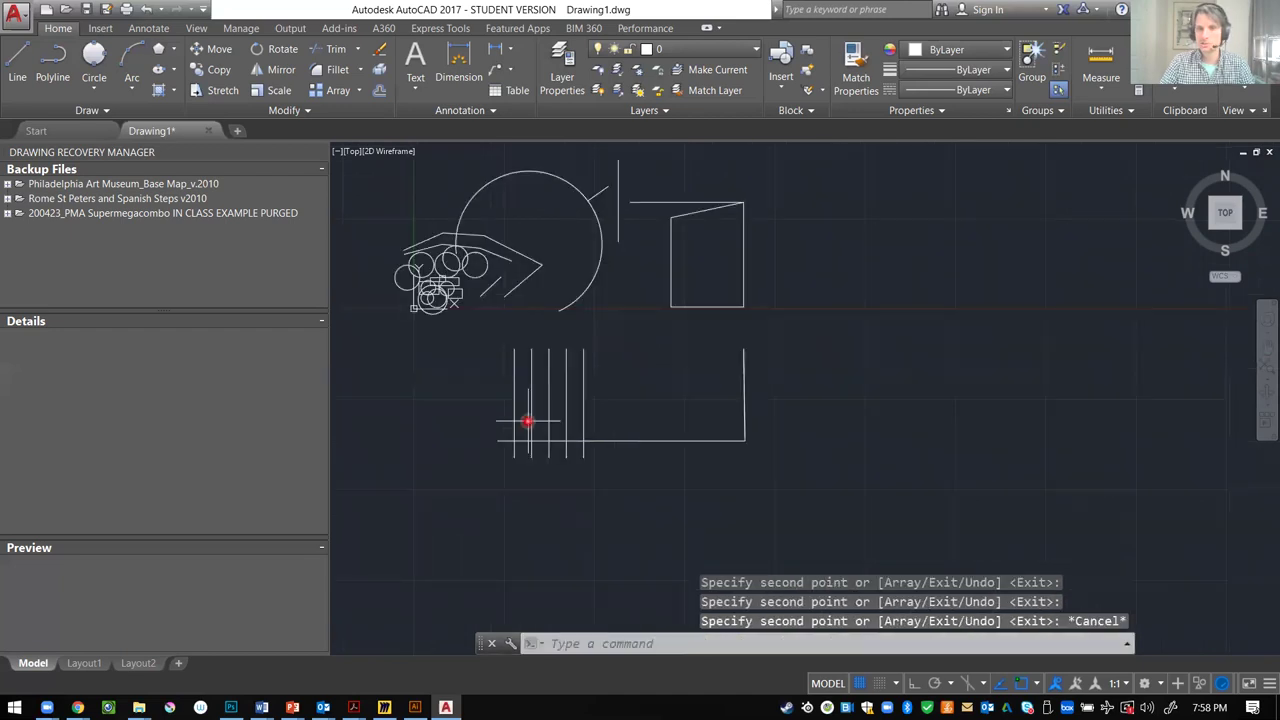
key("Escape")
scroll(721, 430, "down", 2)
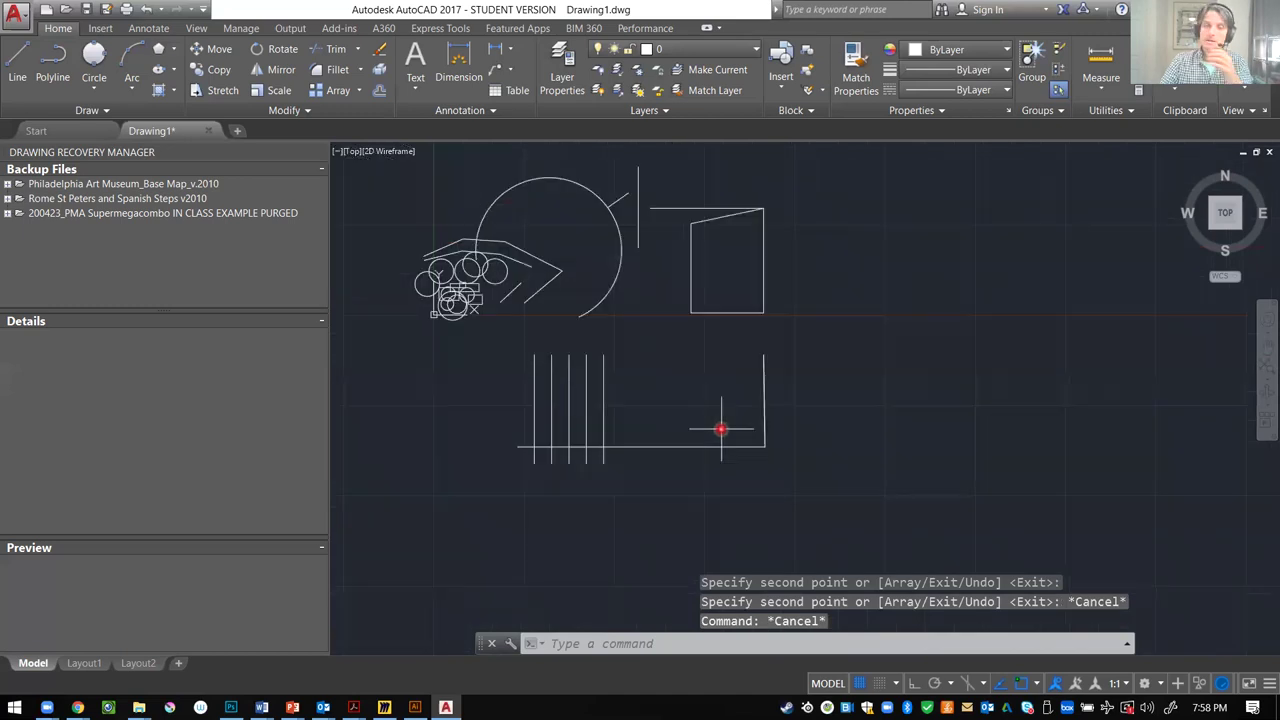
- Crossing-select the rightmost vertical line and type AR to call up the ARRAY command
scroll(620, 430, "up", 2)
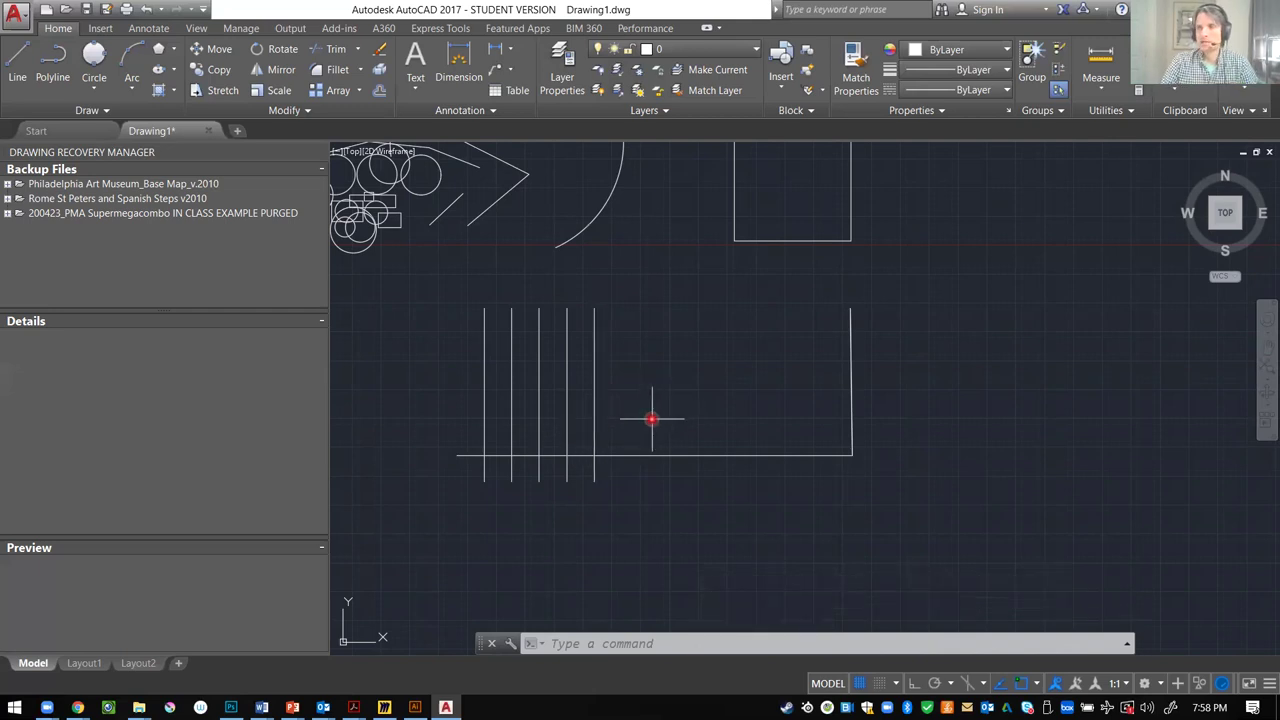
left_click(596, 436)
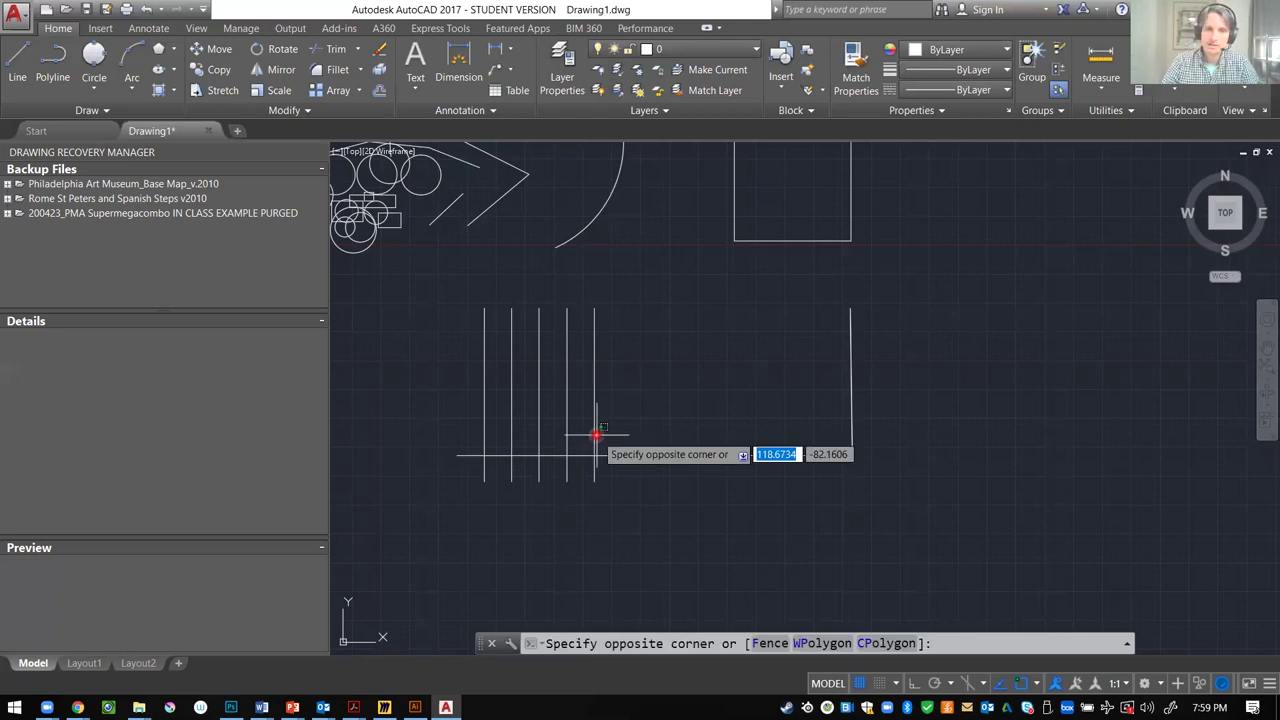
key("Escape")
scroll(598, 446, "up", 4)
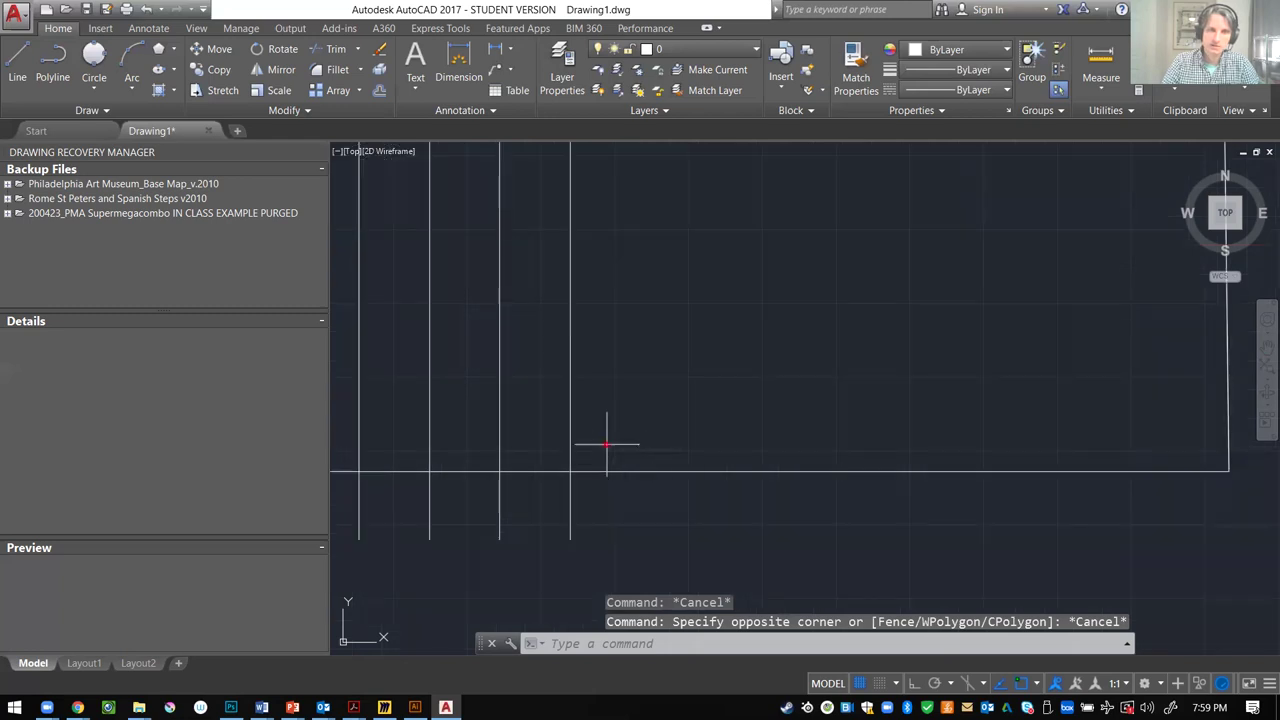
left_click_drag(606, 444, 543, 449)
scroll(766, 454, "down", 3)
type("AR")
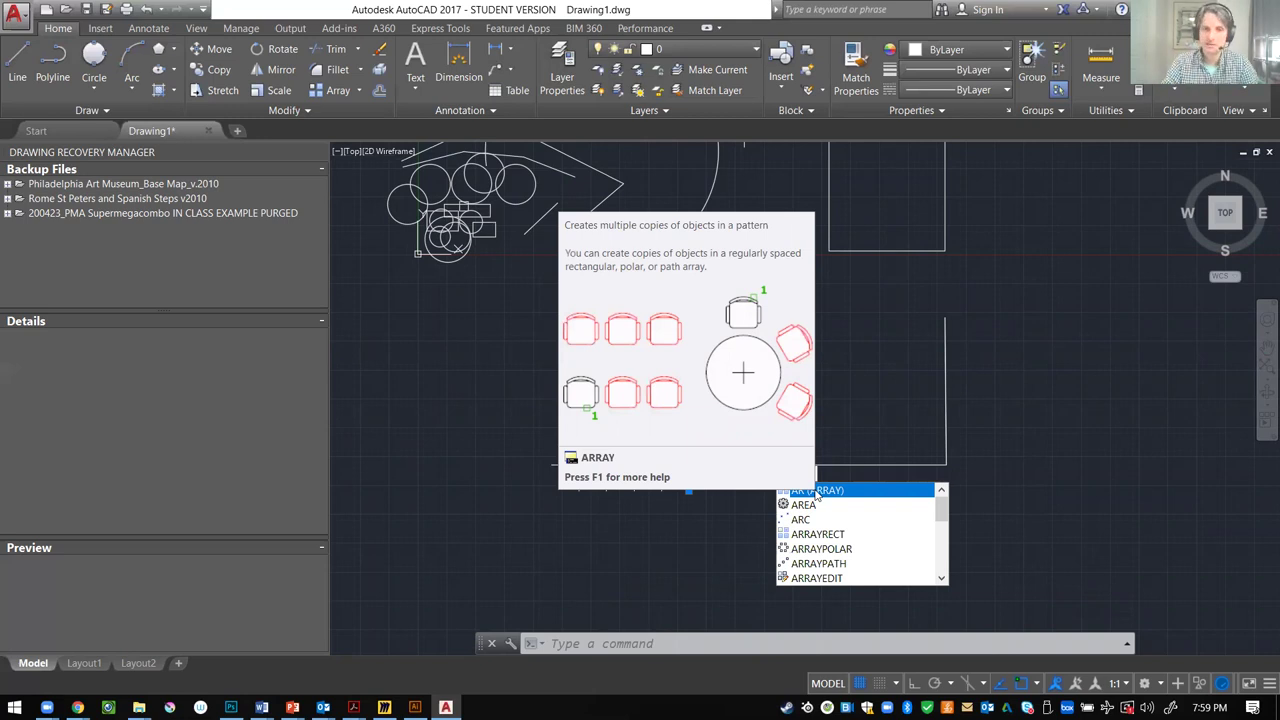
- Path-array the vertical line along the bottom horizontal line as an associative stripe array
left_click(815, 491)
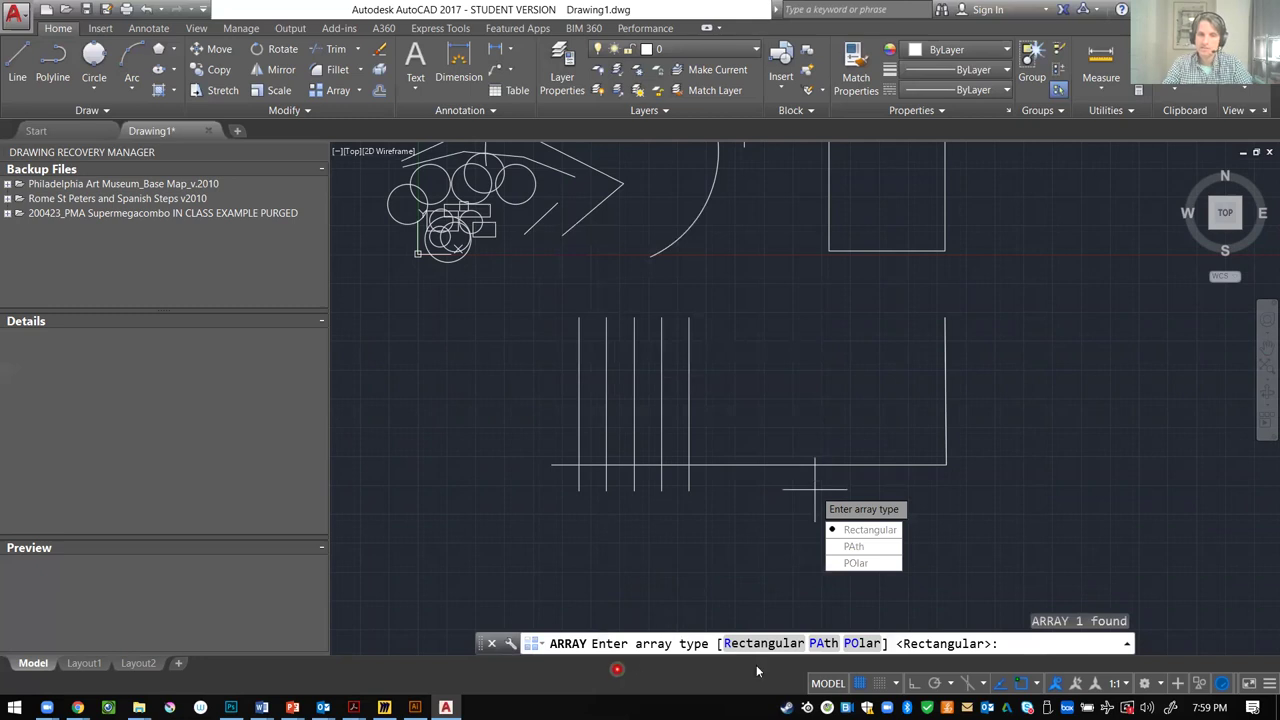
left_click(820, 643)
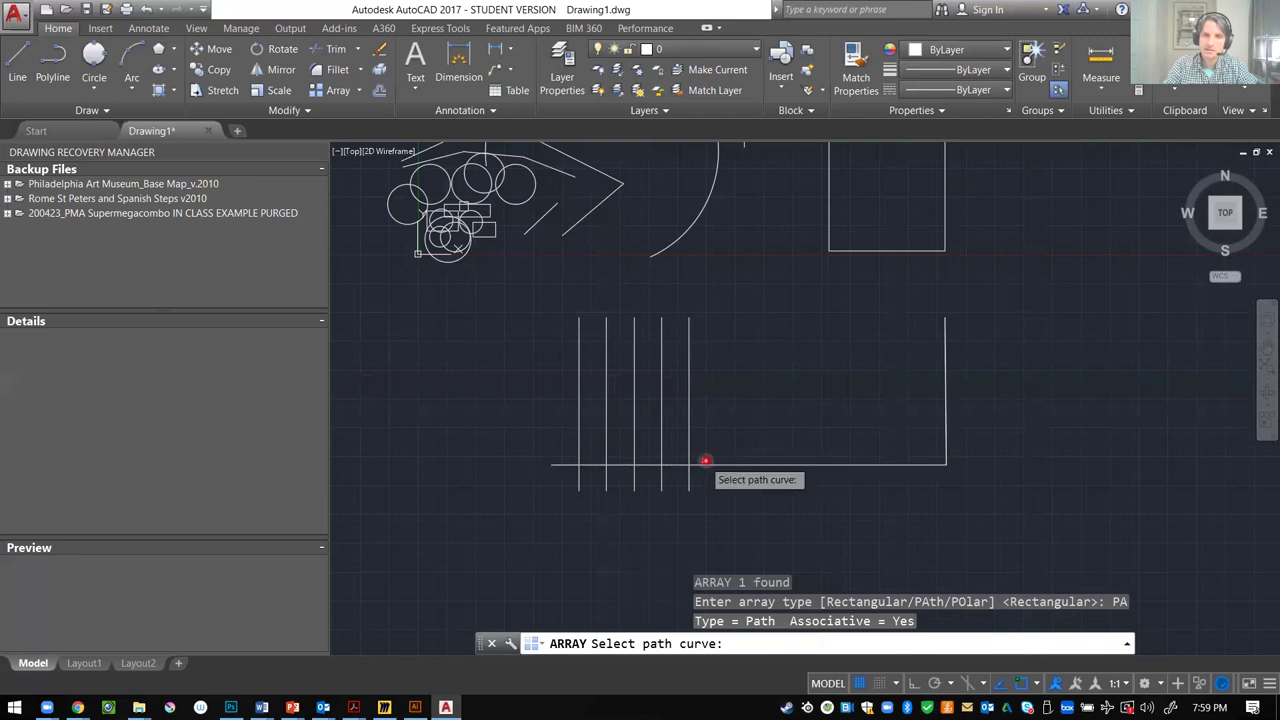
left_click(711, 464)
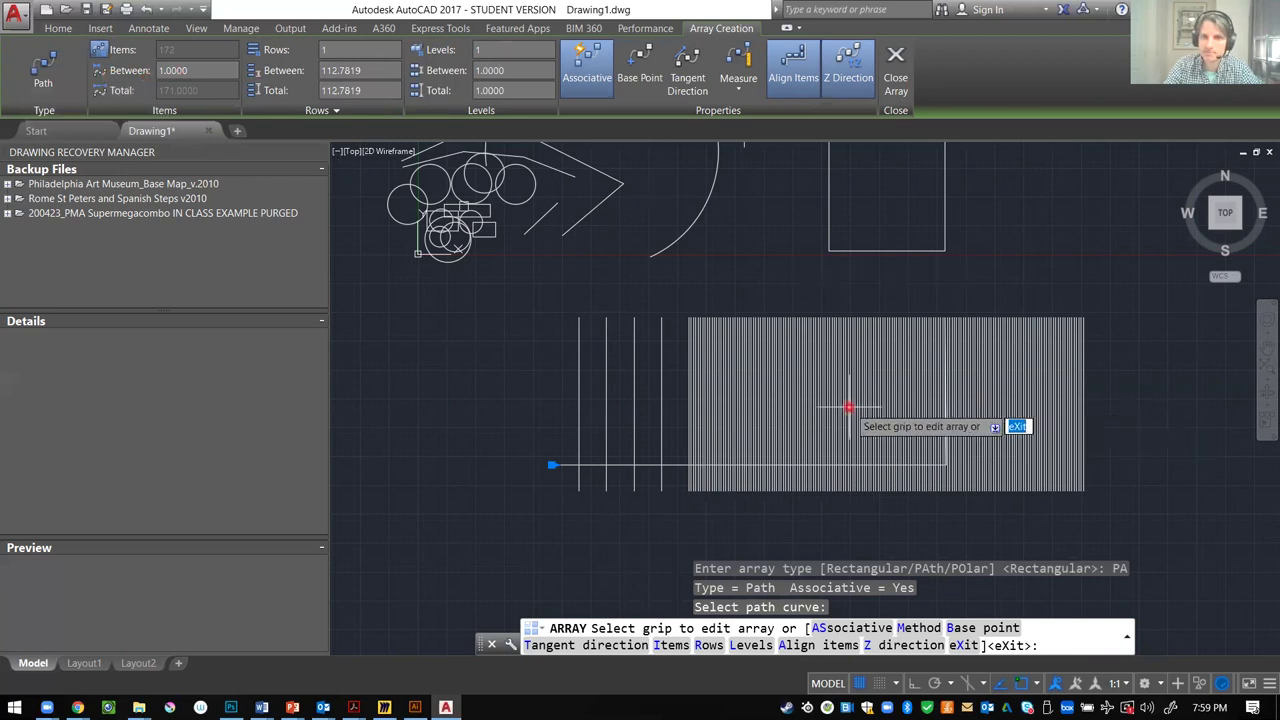
left_click(848, 408)
left_click(919, 401)
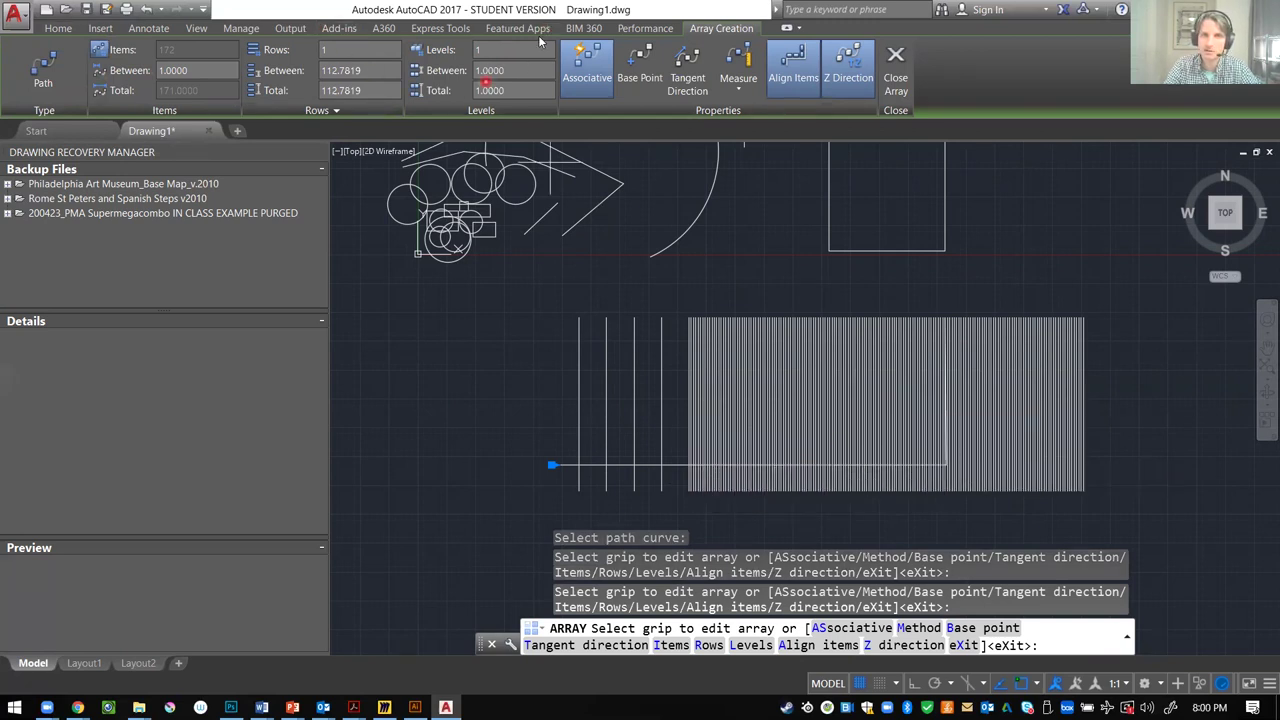
left_click(600, 72)
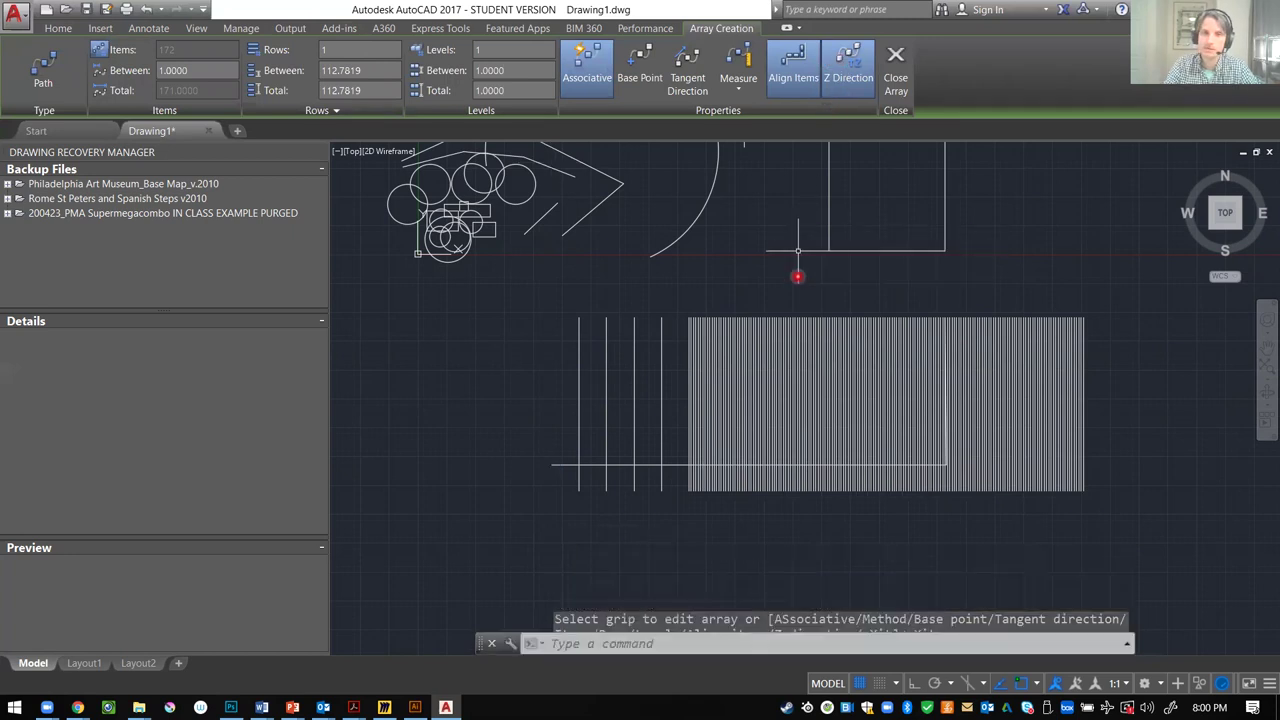
key("Escape")
- Select the new stripe array to check it, then clear the selection
left_click(914, 374)
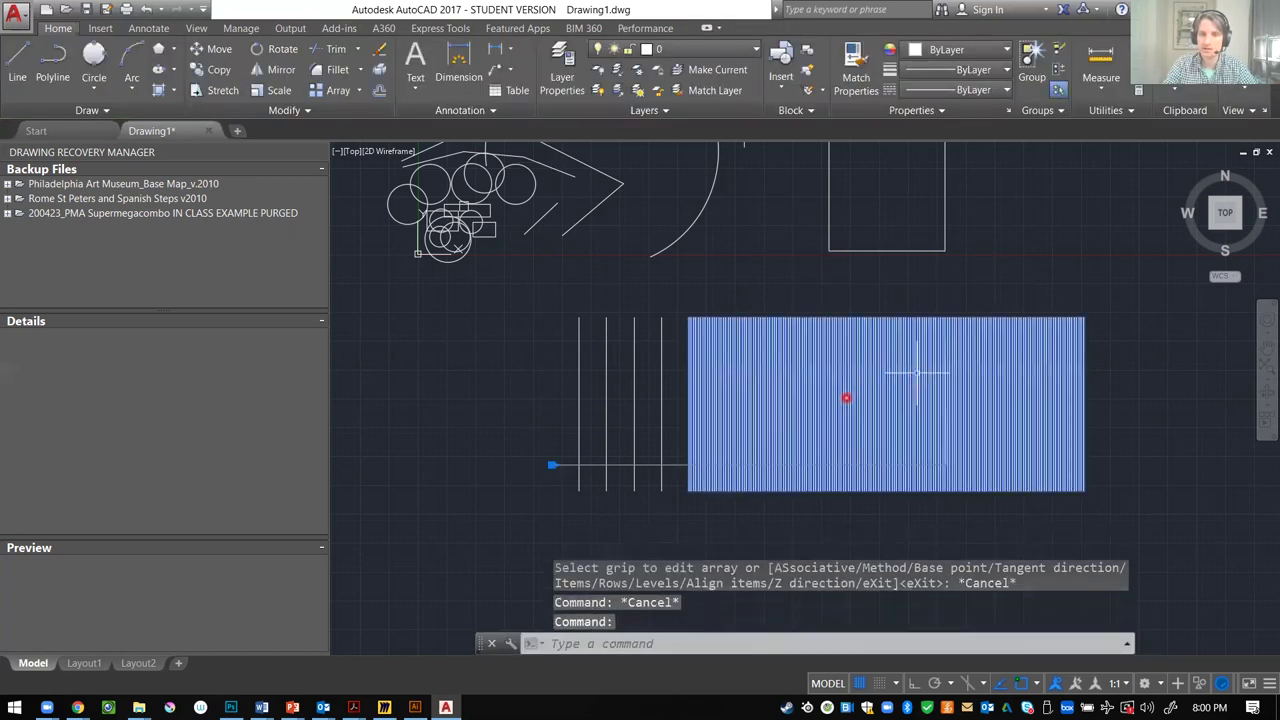
left_click(948, 348)
left_click(866, 386)
key("Escape")
left_click(836, 407)
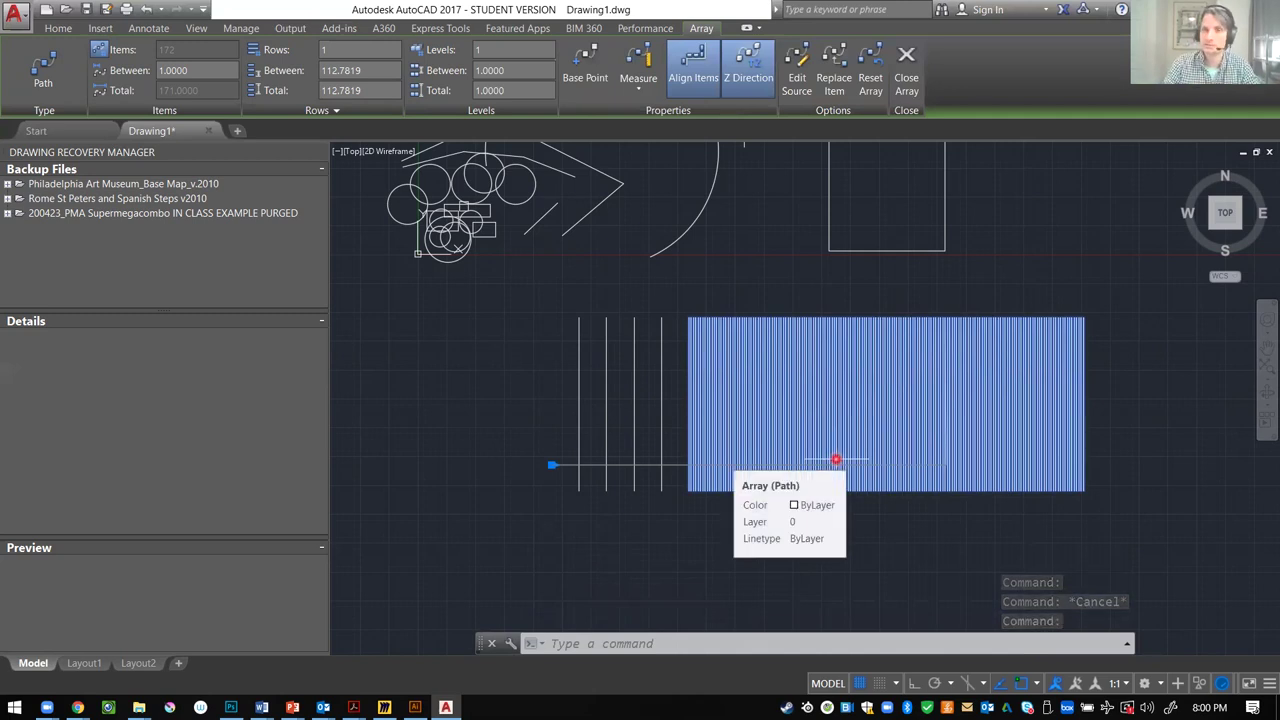
key("Escape")
key("Escape")
- Select the small circle
scroll(800, 423, "down", 5)
scroll(851, 389, "up", 3)
scroll(733, 351, "down", 1)
scroll(514, 471, "up", 3)
left_click(529, 423)
left_click(506, 418)
- Move the small circle with M to a new spot up and to the right
type("m")
key("Return")
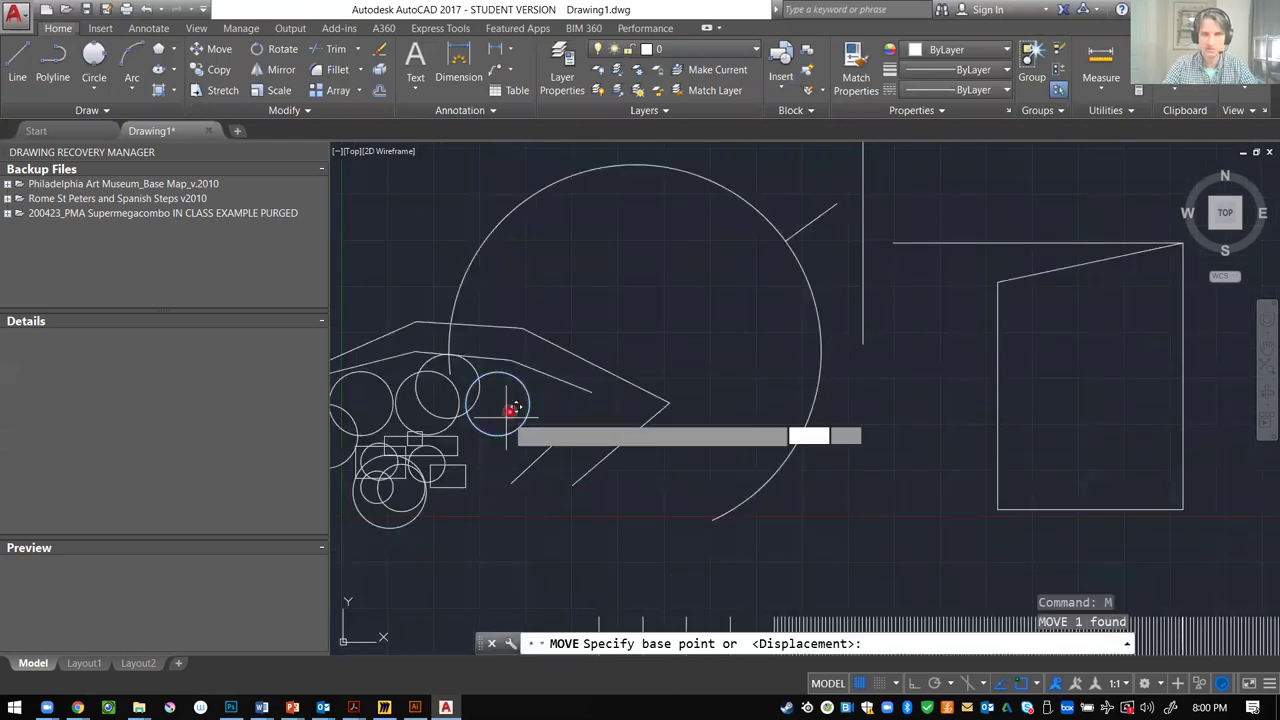
left_click(507, 408)
scroll(491, 297, "down", 8)
scroll(571, 314, "up", 3)
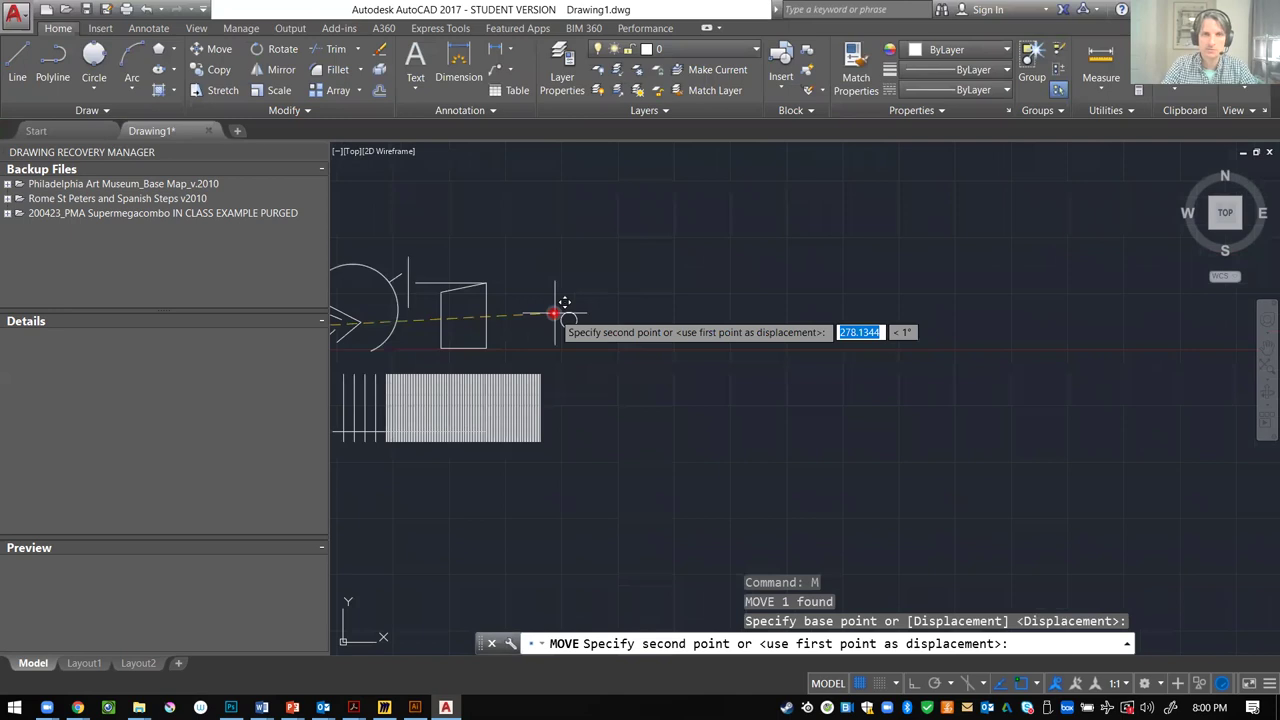
left_click(560, 309)
scroll(557, 290, "down", 3)
scroll(557, 290, "up", 2)
- Move the circle again further up and right into empty space, then reselect it
left_click(580, 297)
left_click(488, 410)
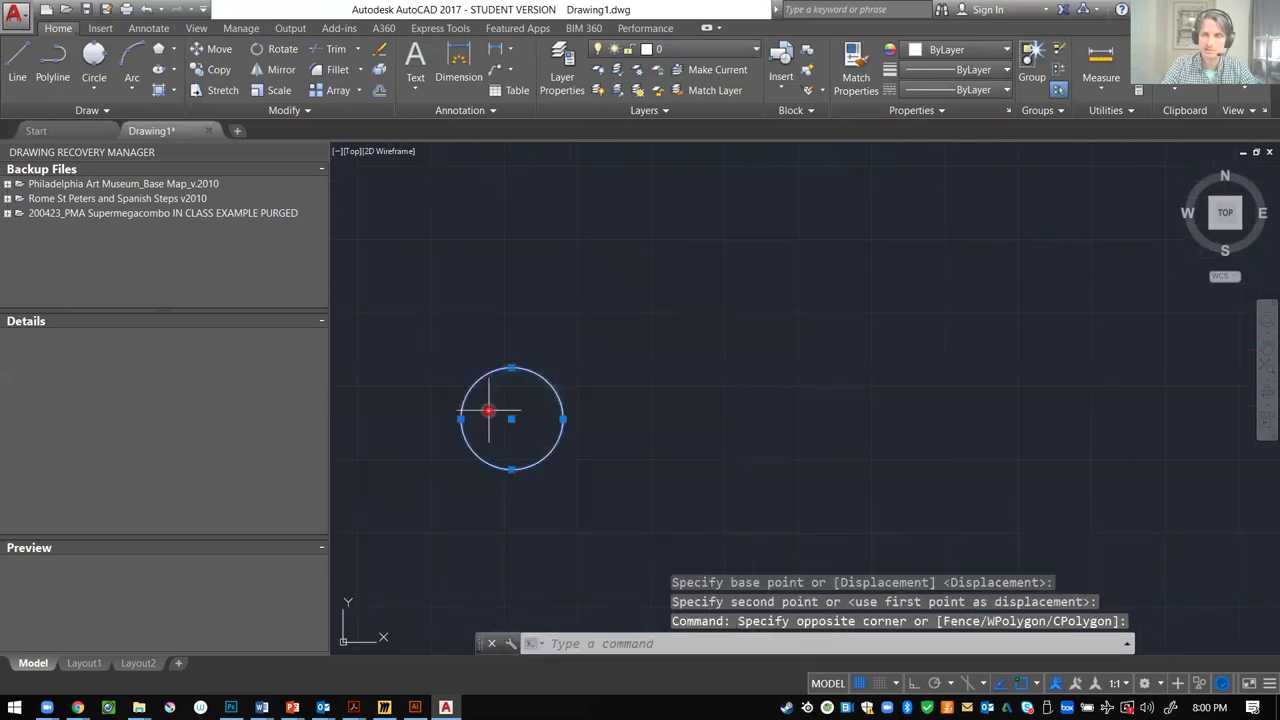
key("Escape")
left_click(540, 371)
left_click(527, 384)
type("m")
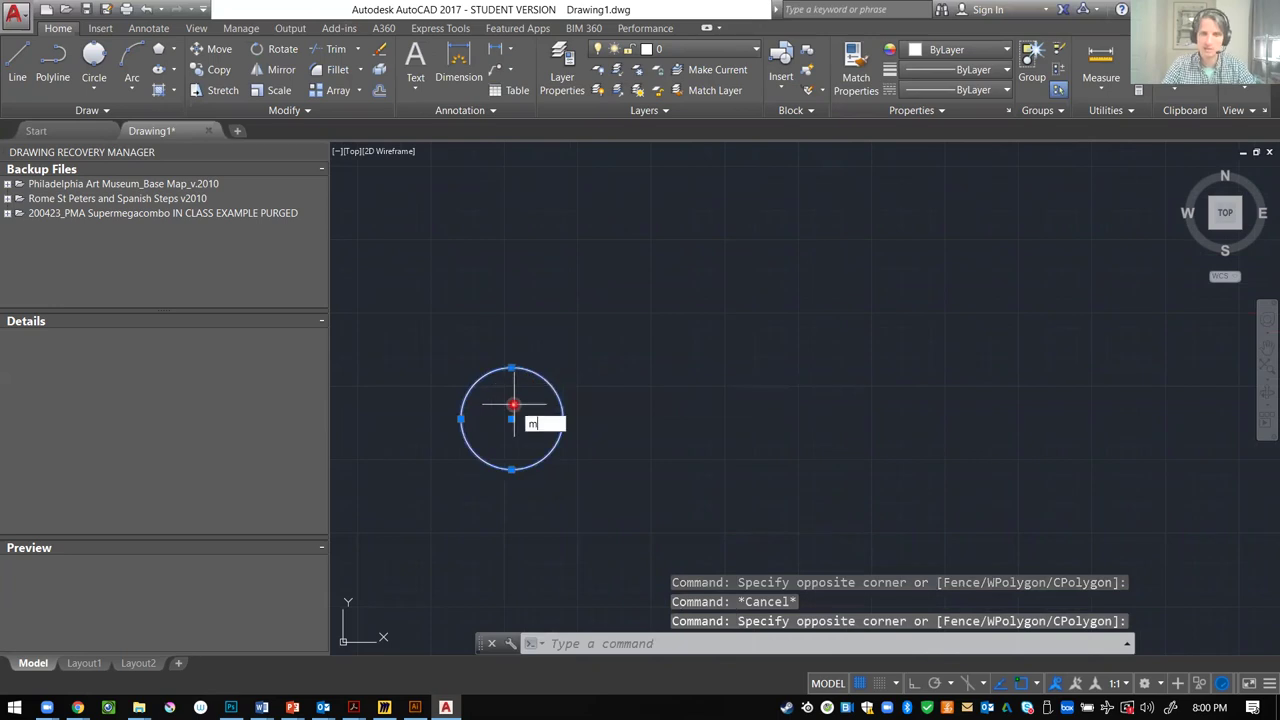
key("Return")
left_click(525, 410)
left_click(660, 373)
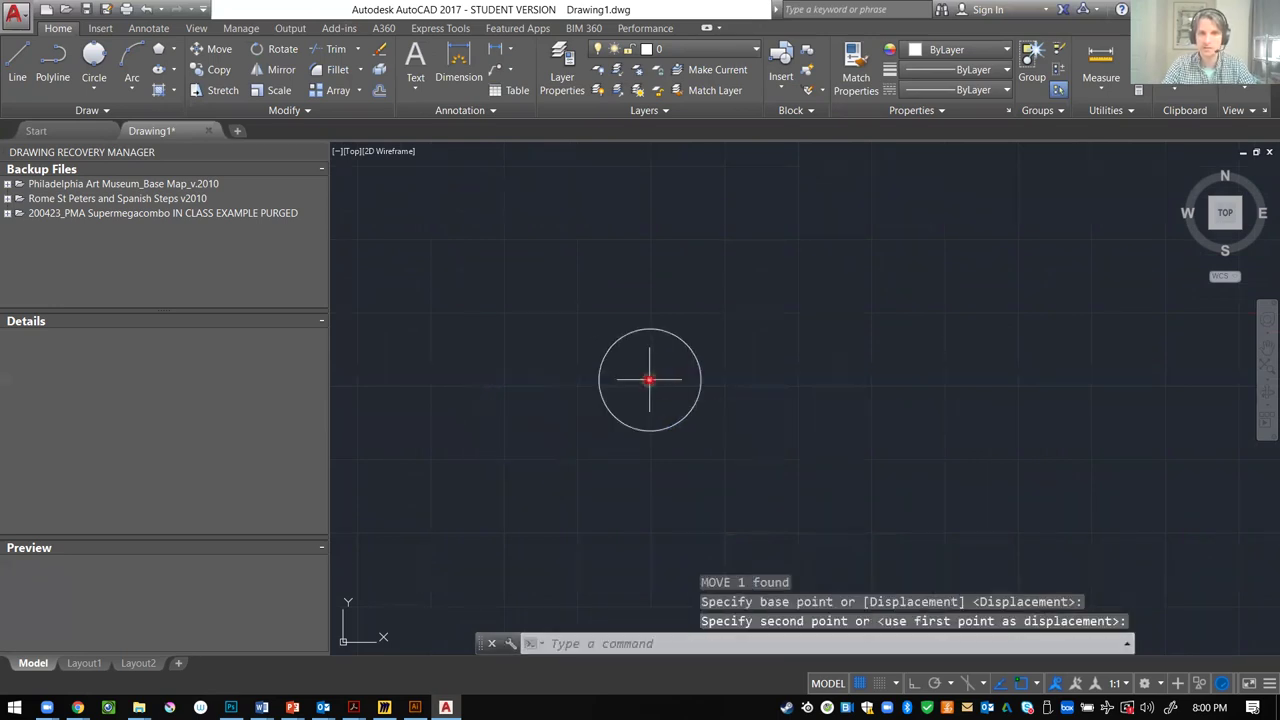
key("Escape")
left_click(648, 390)
left_click(537, 432)
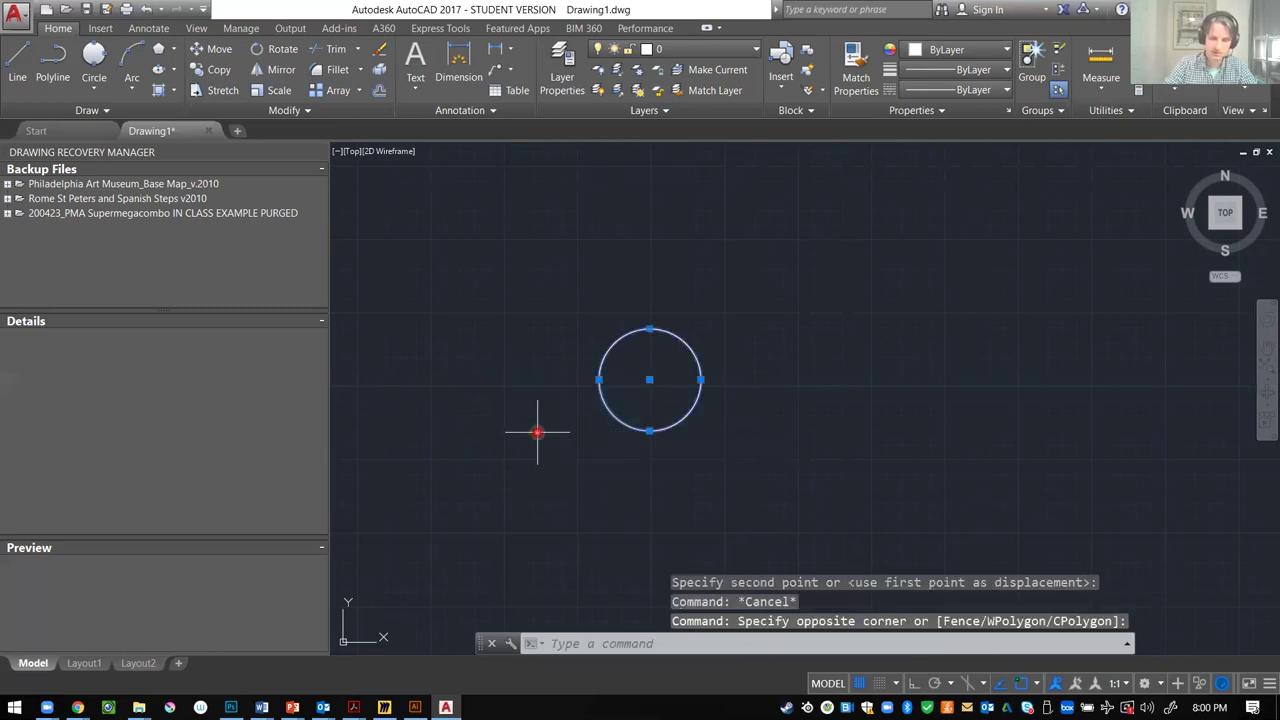
- Start a rectangular array of the circle and set it to 4 columns by 4 rows
type("ar")
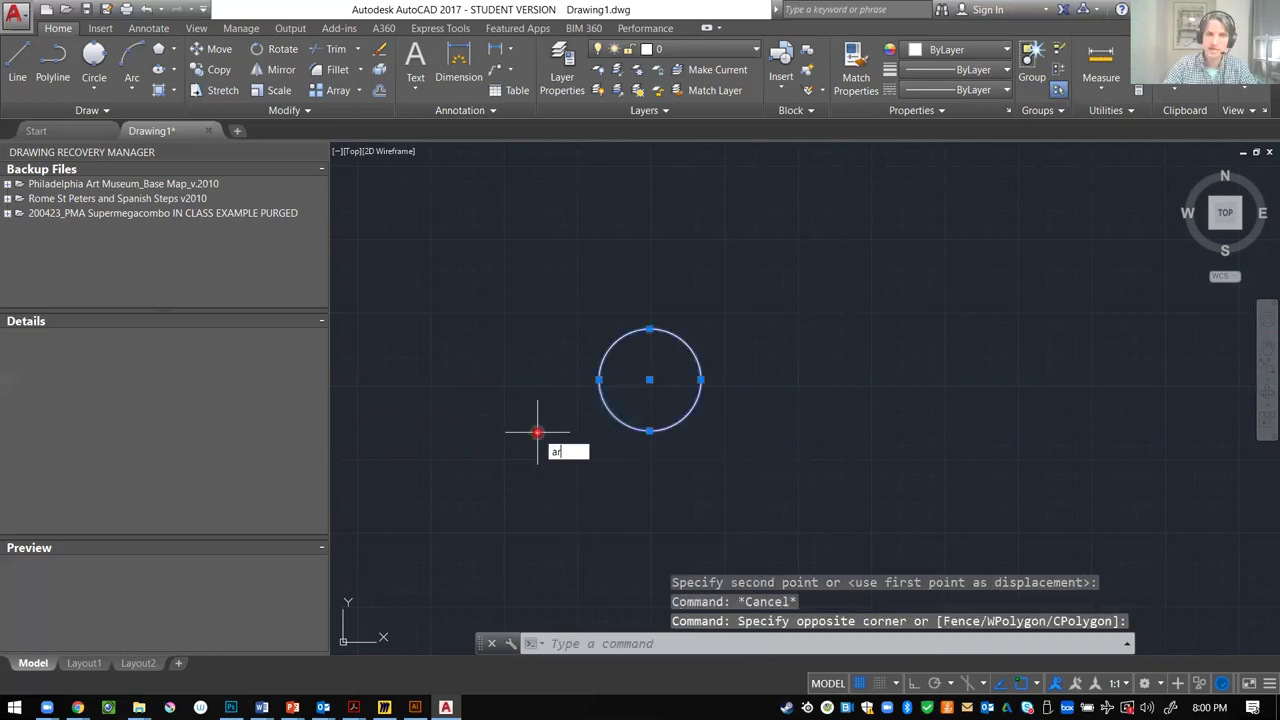
key("Return")
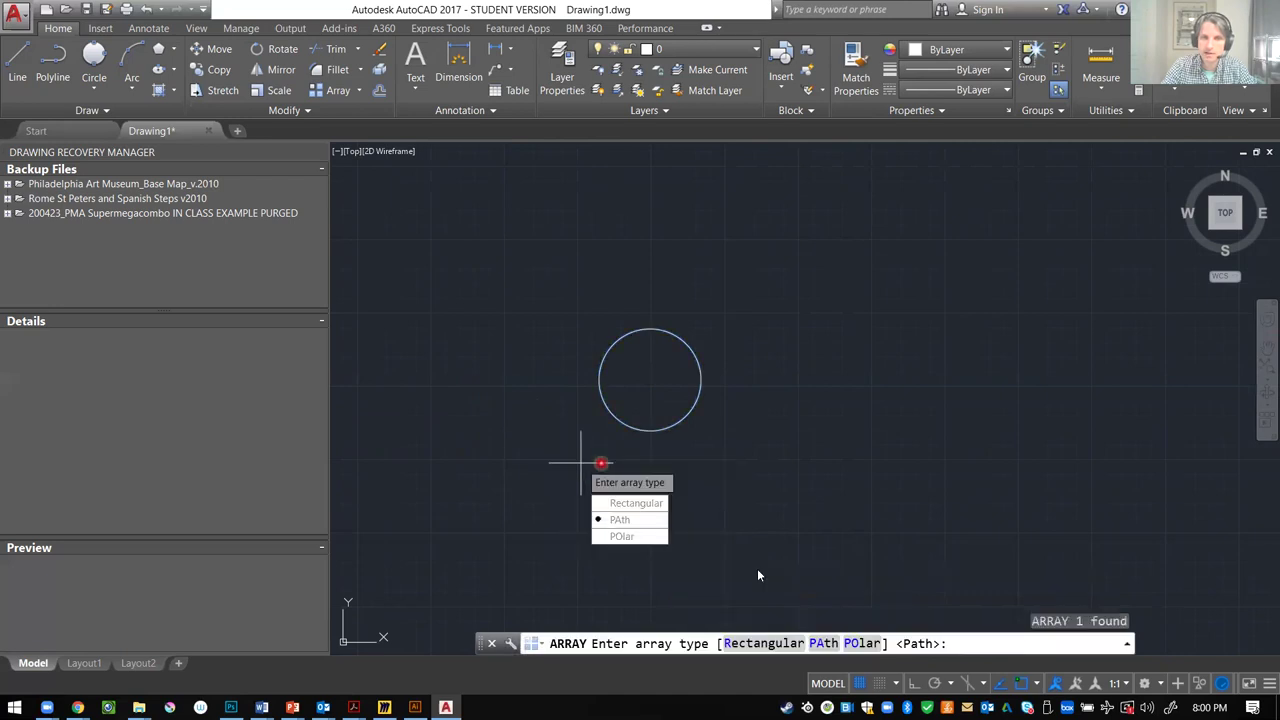
left_click(748, 644)
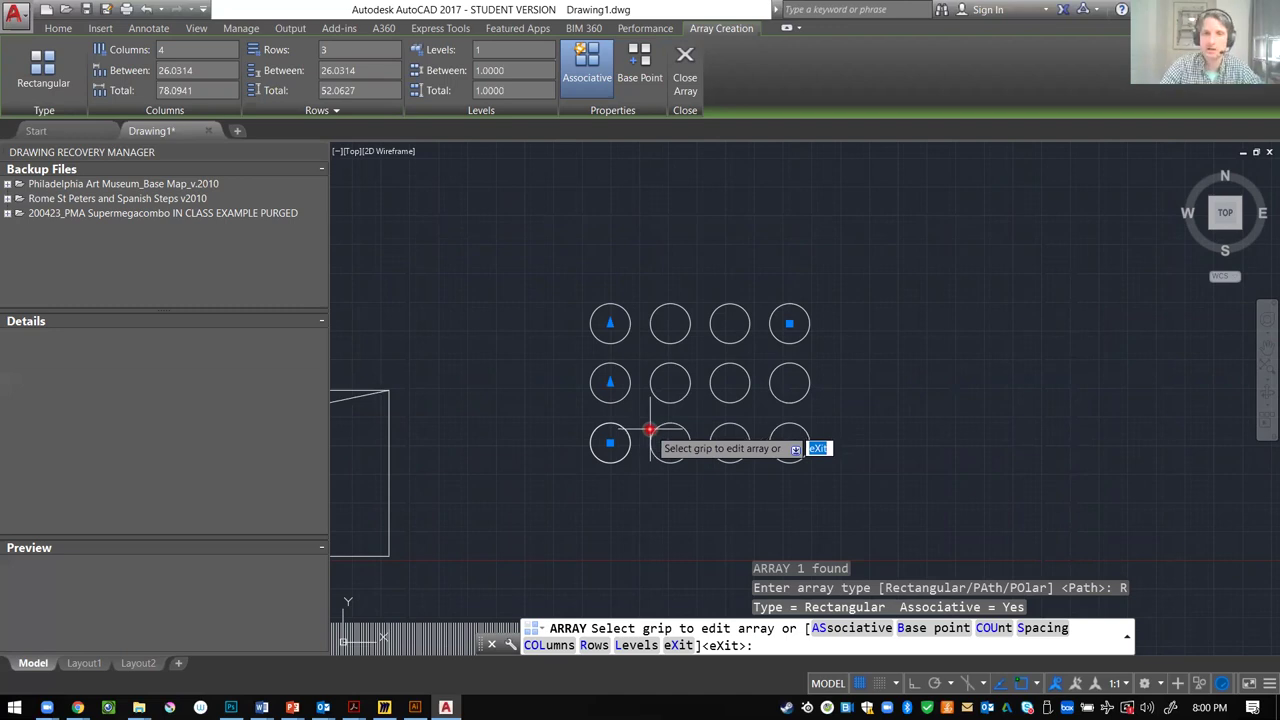
left_click(789, 323)
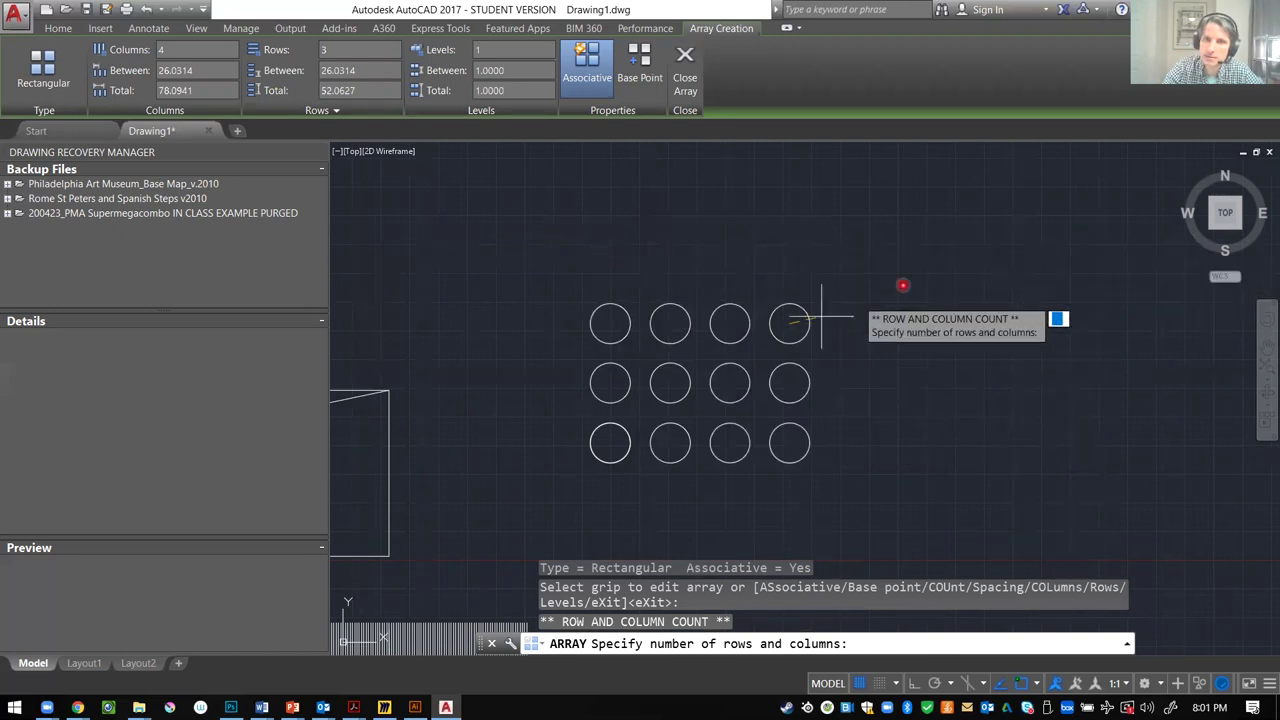
left_click(1029, 262)
left_click(1034, 436)
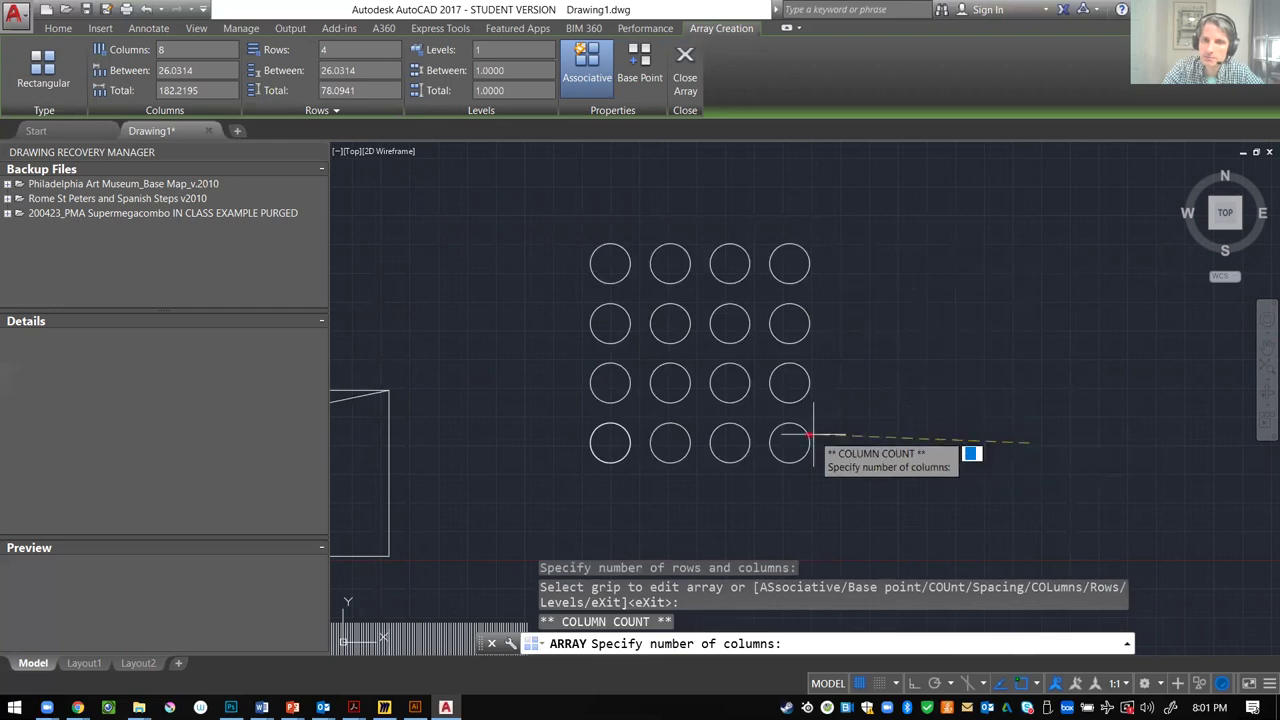
left_click(826, 262)
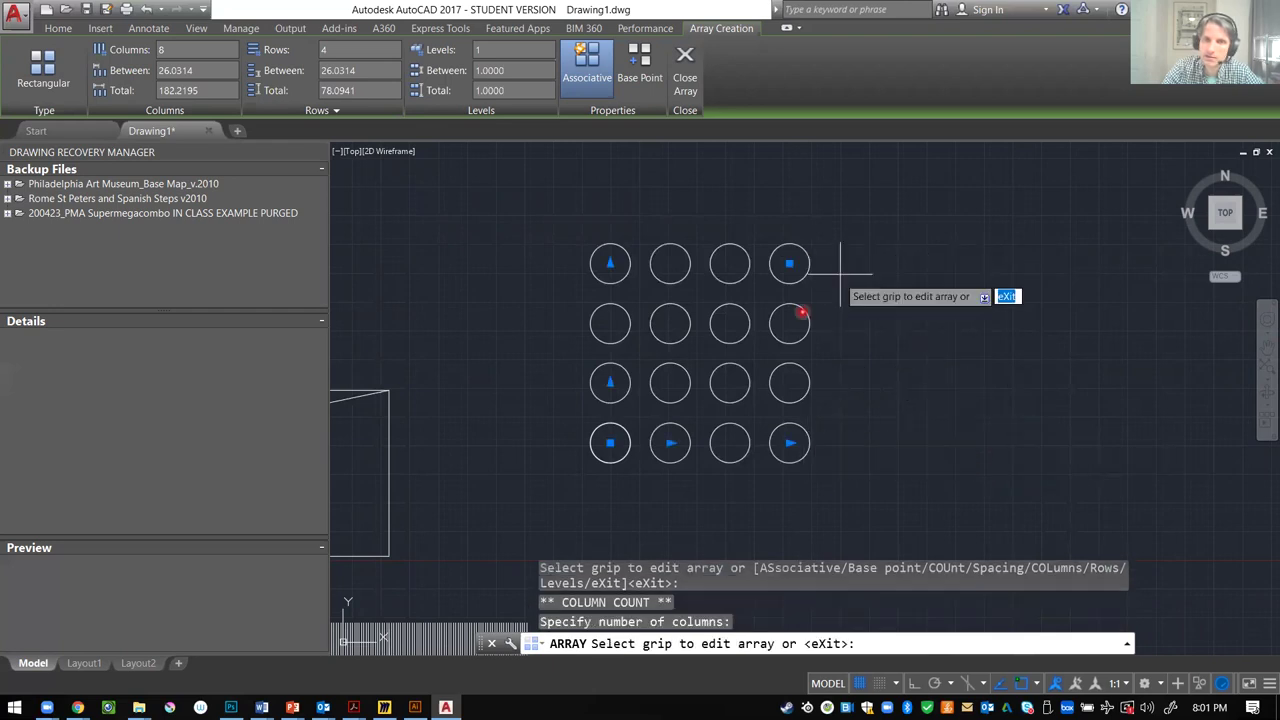
- Widen column spacing to about 52.8 and squeeze rows so the circles overlap
left_click(670, 443)
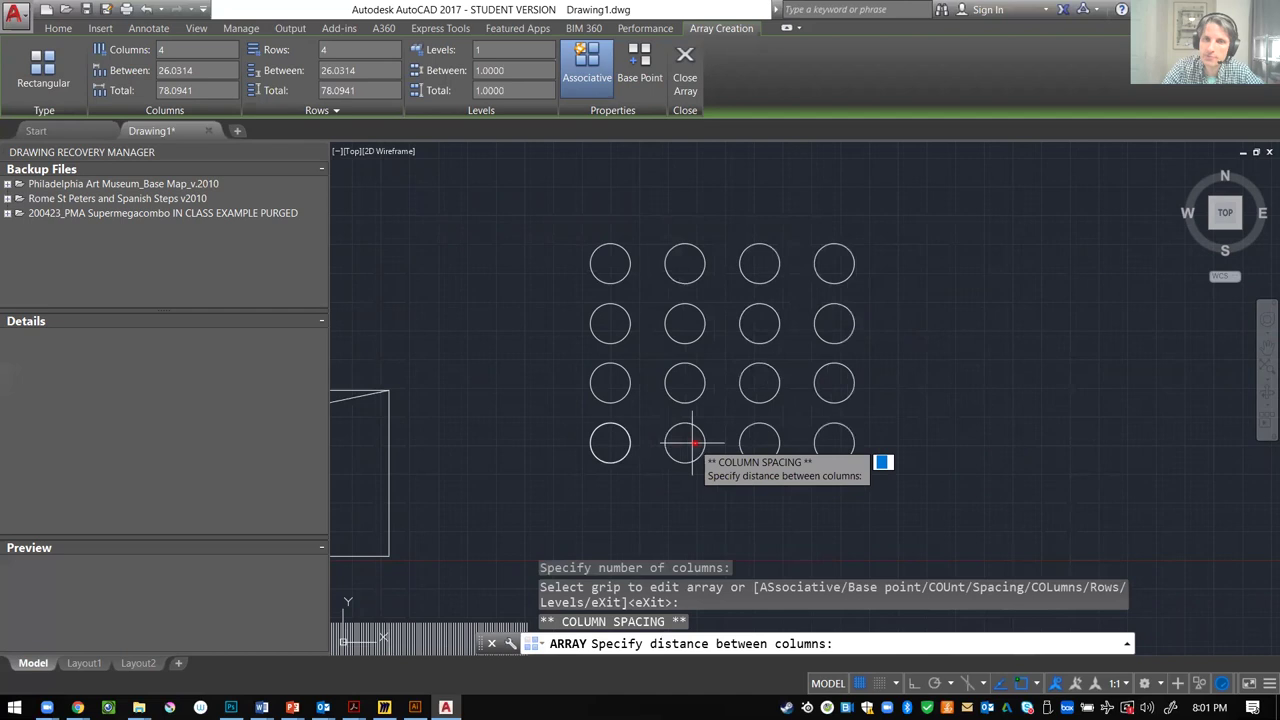
left_click(731, 443)
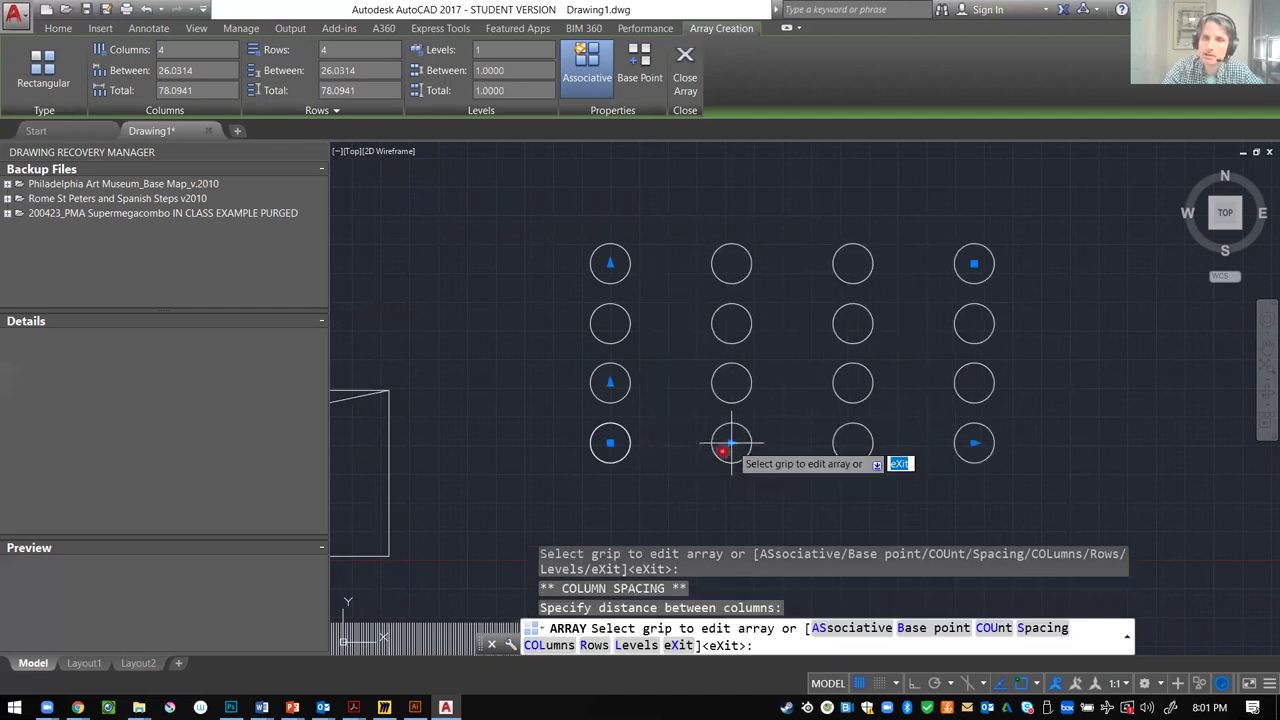
left_click(610, 411)
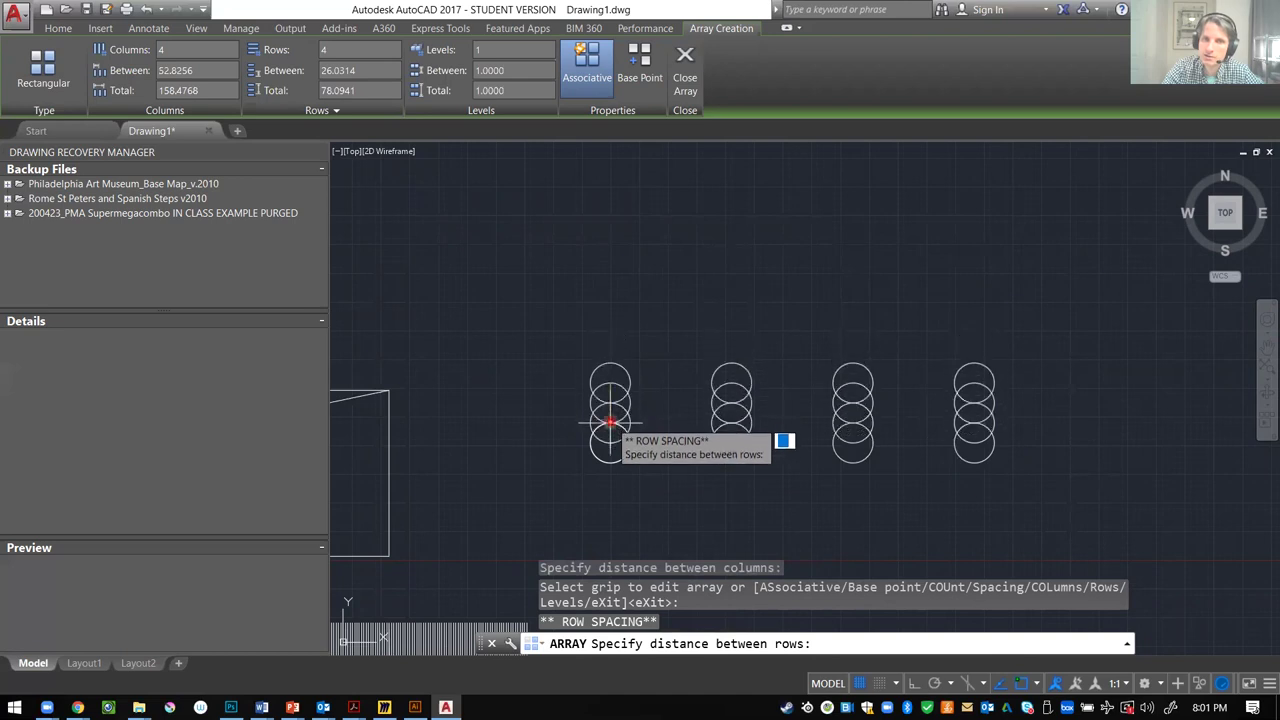
left_click(610, 426)
right_click(857, 285)
left_click(887, 290)
key("Escape")
key("Escape")
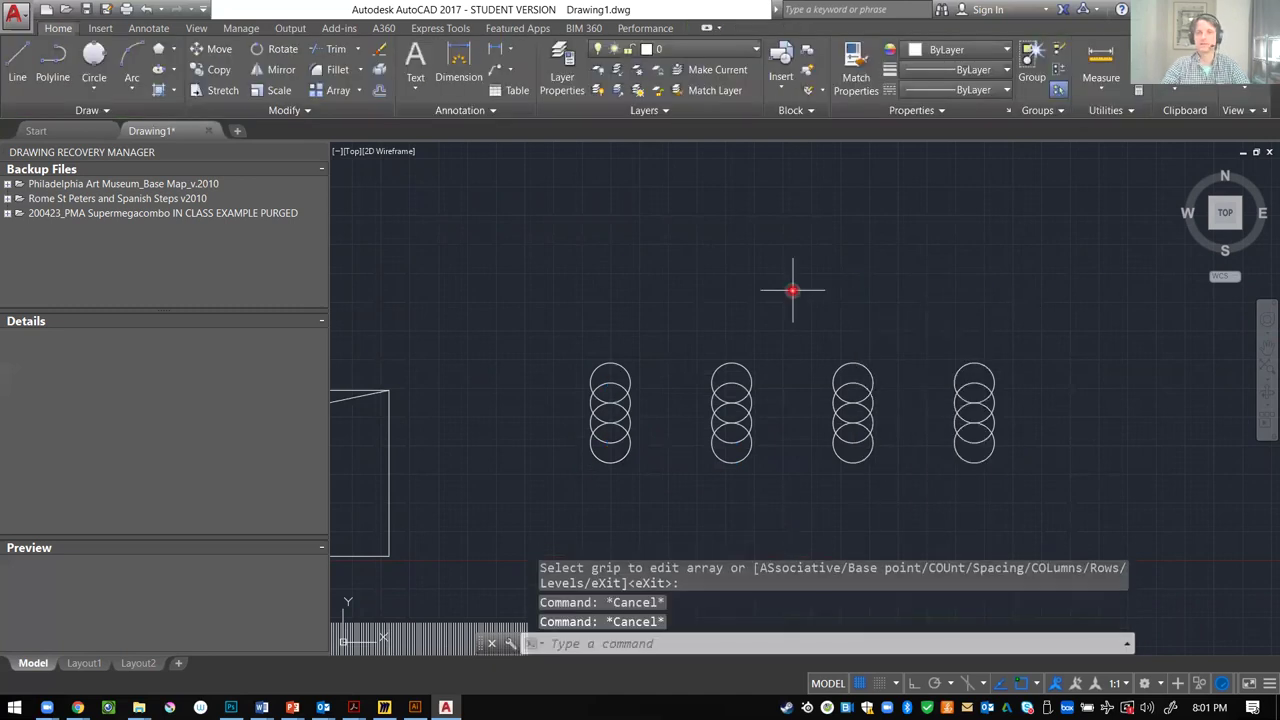
- Change the circle array to 5 columns and exit array editing
left_click(740, 396)
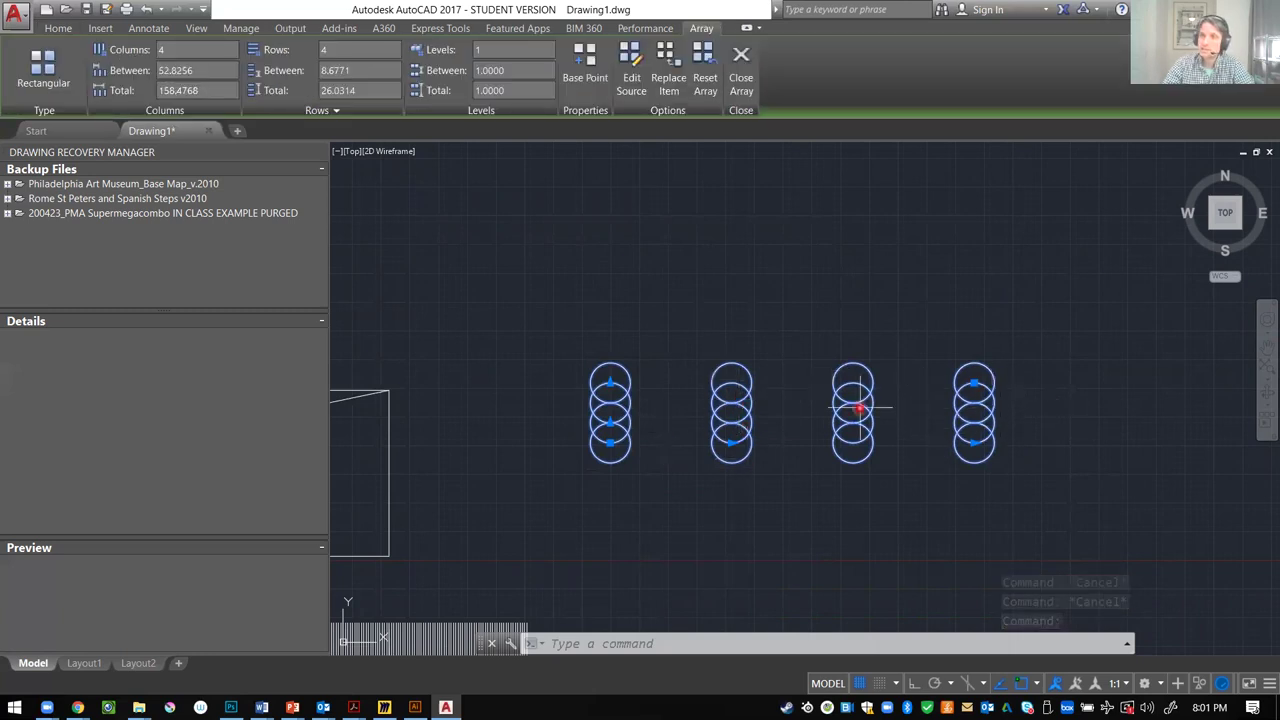
left_click(974, 441)
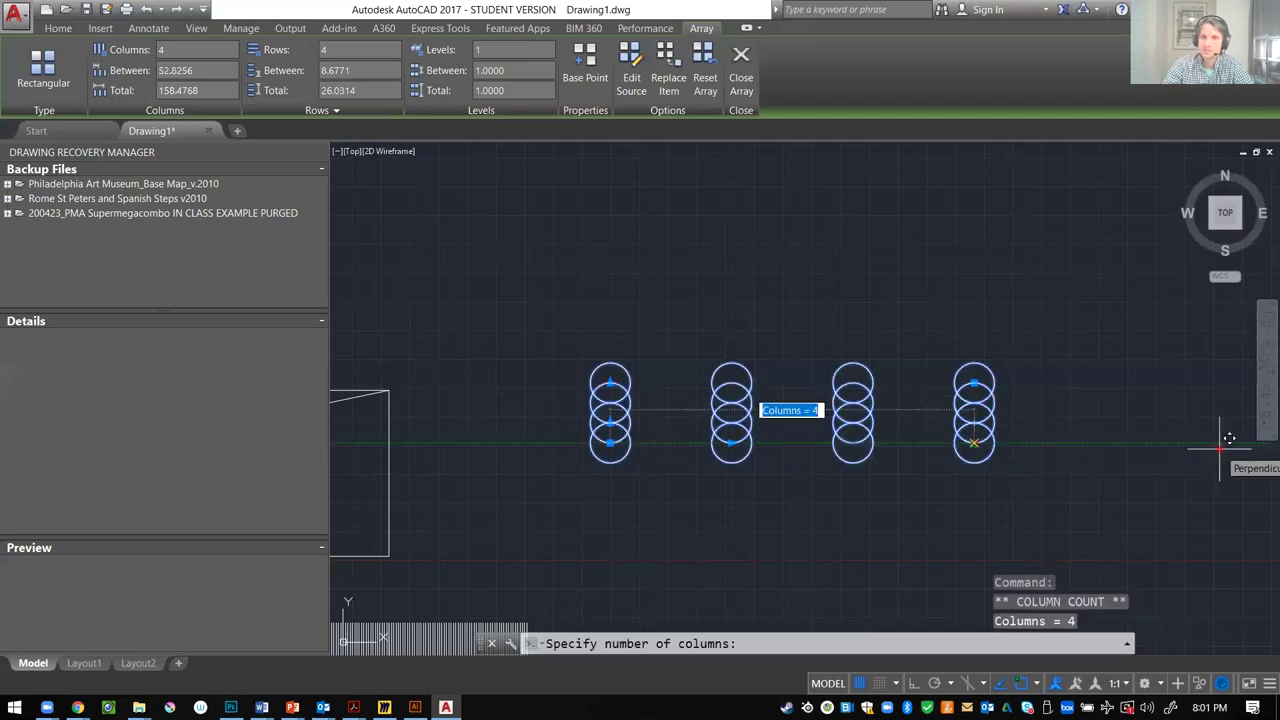
type("5")
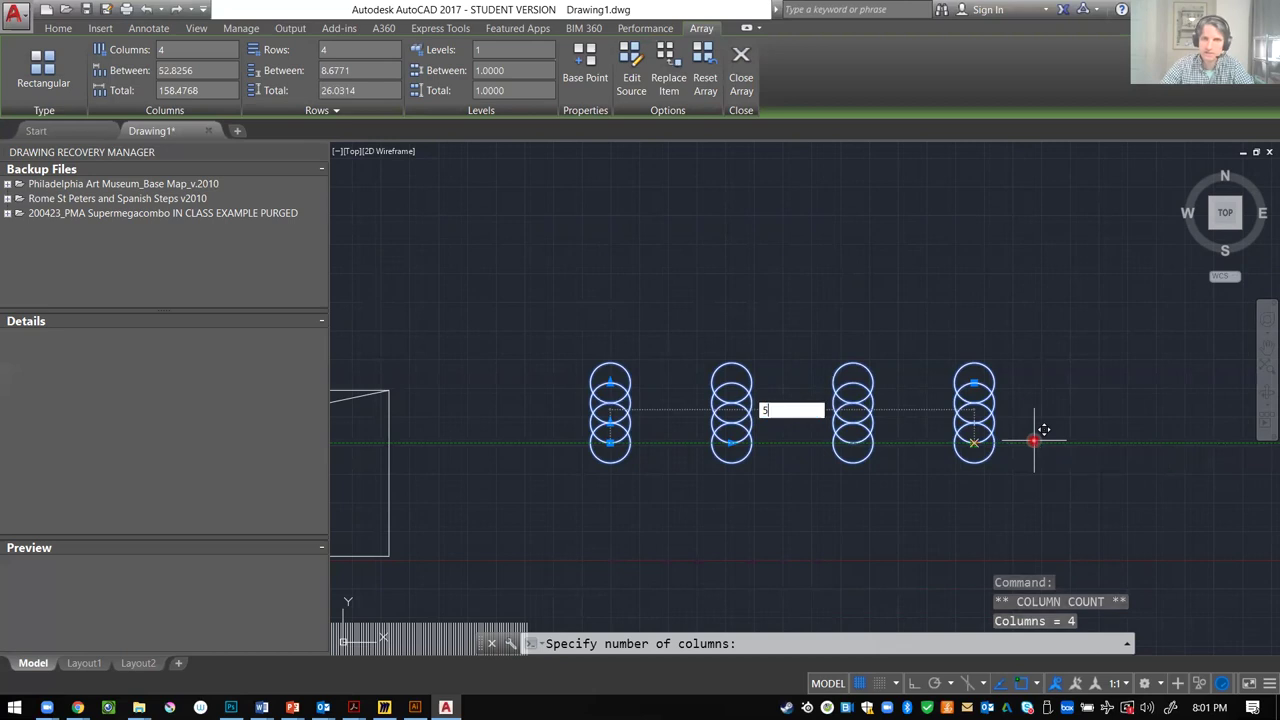
key("Return")
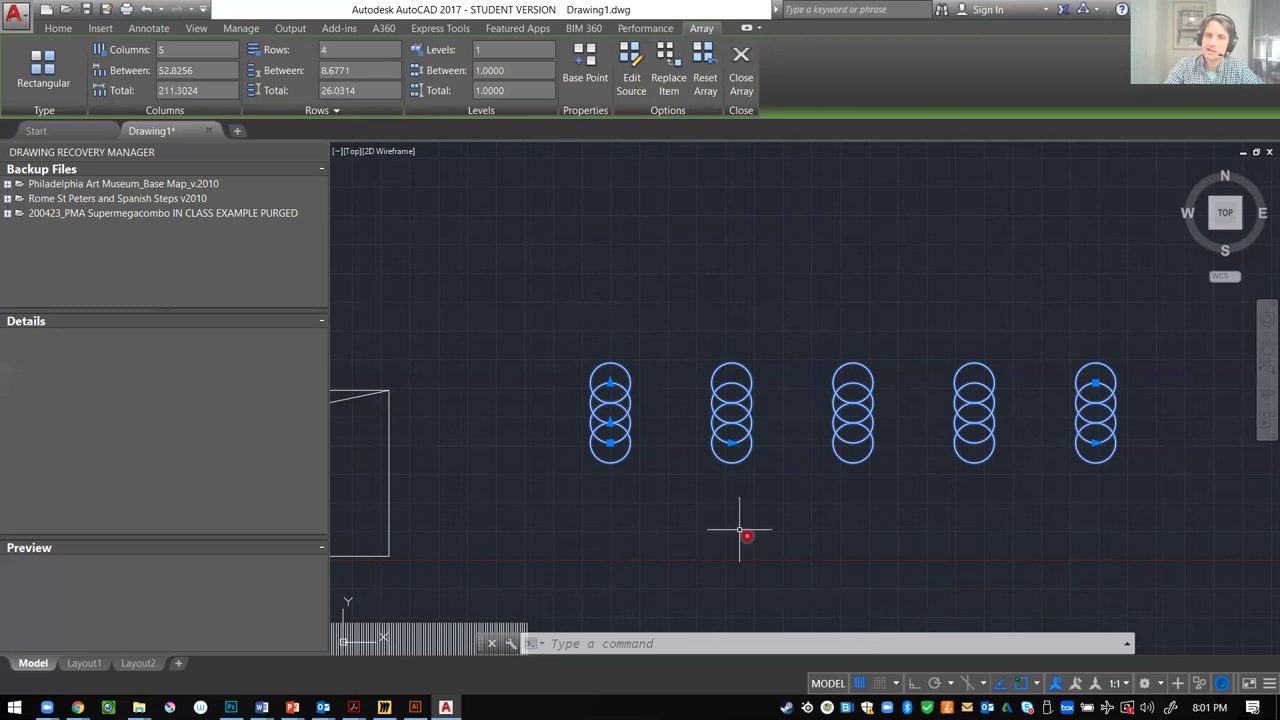
key("Escape")
scroll(784, 281, "down", 2)
scroll(784, 281, "down", 2)
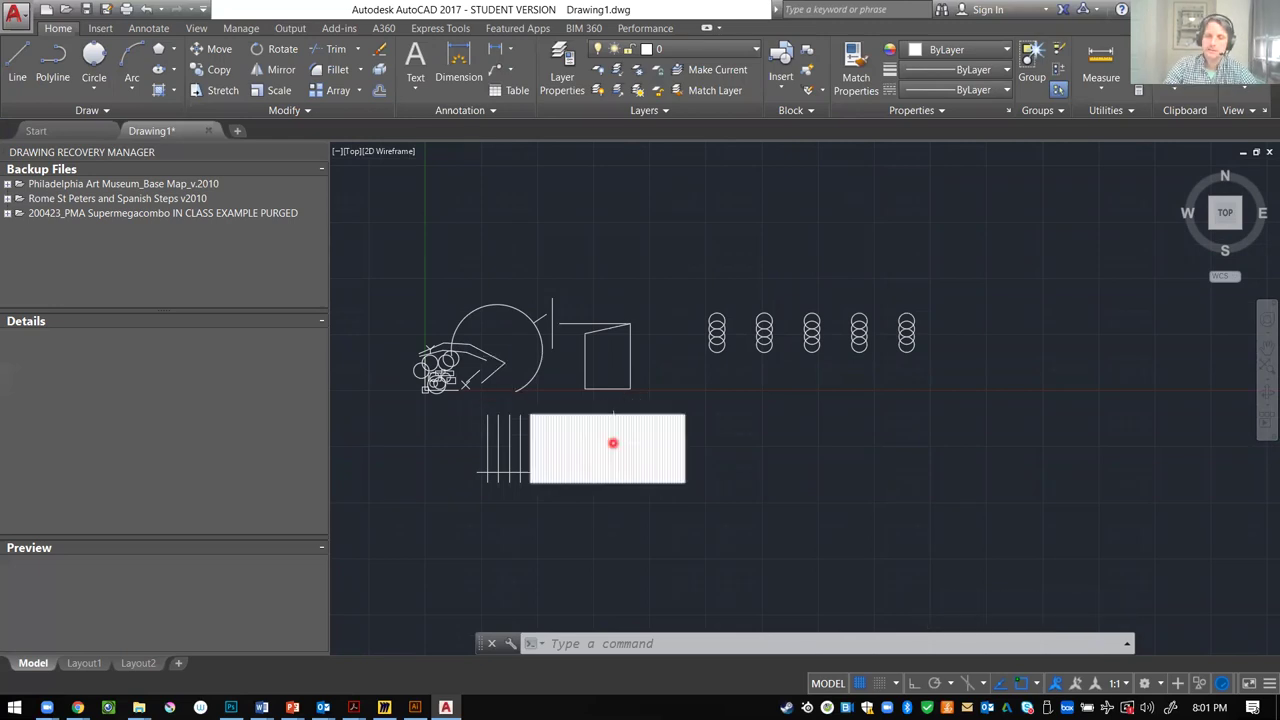
- Select the rectangle with a crossing window
scroll(607, 455, "up", 2)
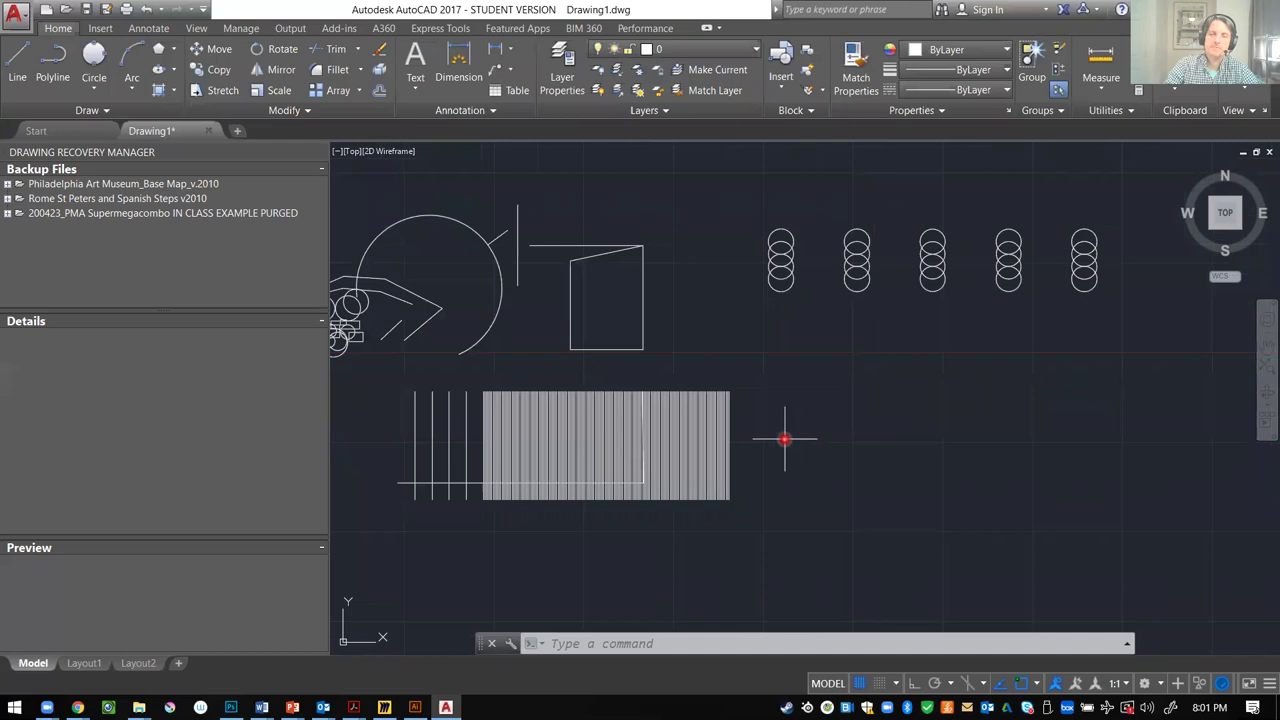
scroll(786, 437, "down", 2)
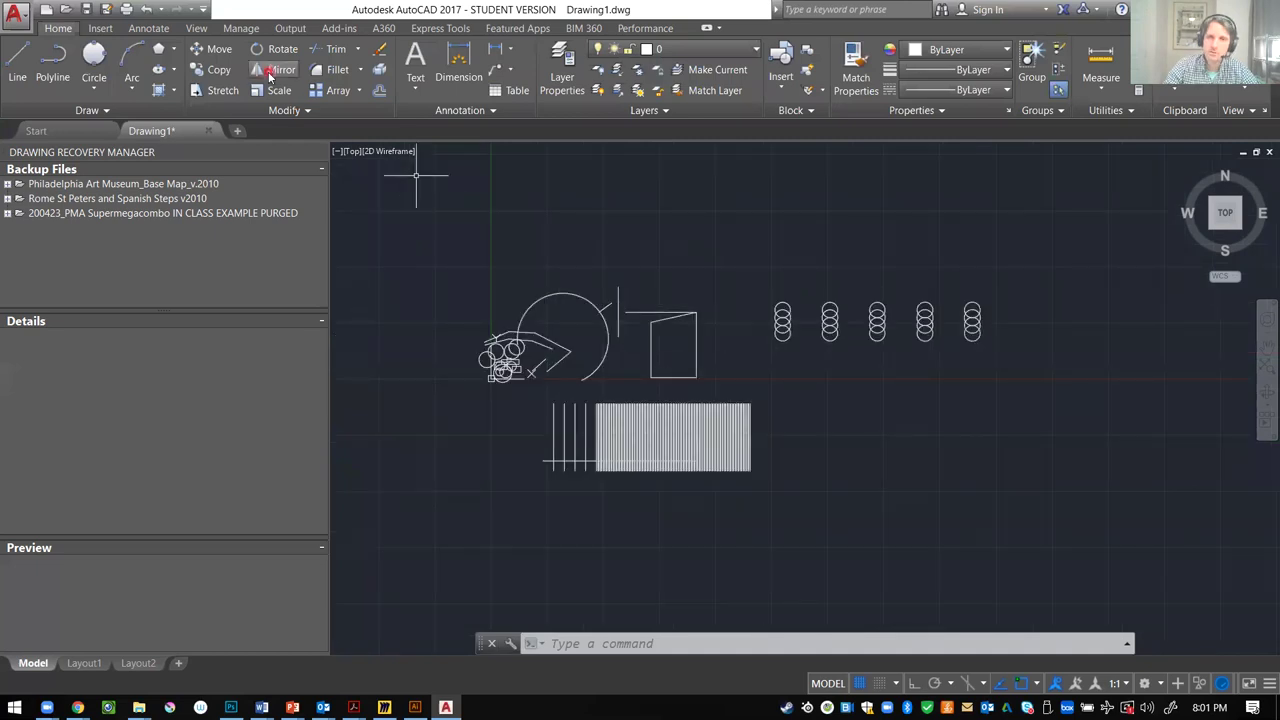
left_click(271, 72)
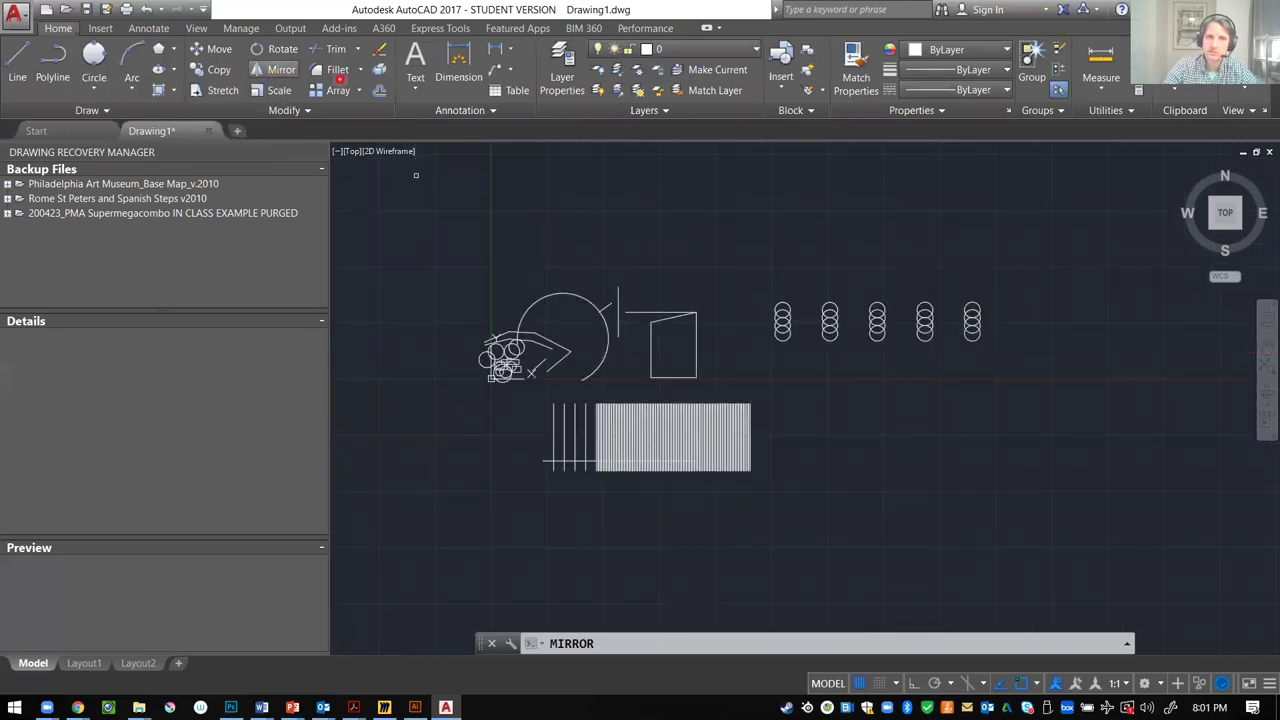
key("Escape")
mouse_move(714, 283)
left_mouse_down()
mouse_move(605, 400)
mouse_move(643, 371)
left_mouse_up()
key("Escape")
mouse_move(740, 286)
left_mouse_down()
mouse_move(676, 309)
mouse_move(655, 362)
left_mouse_up()
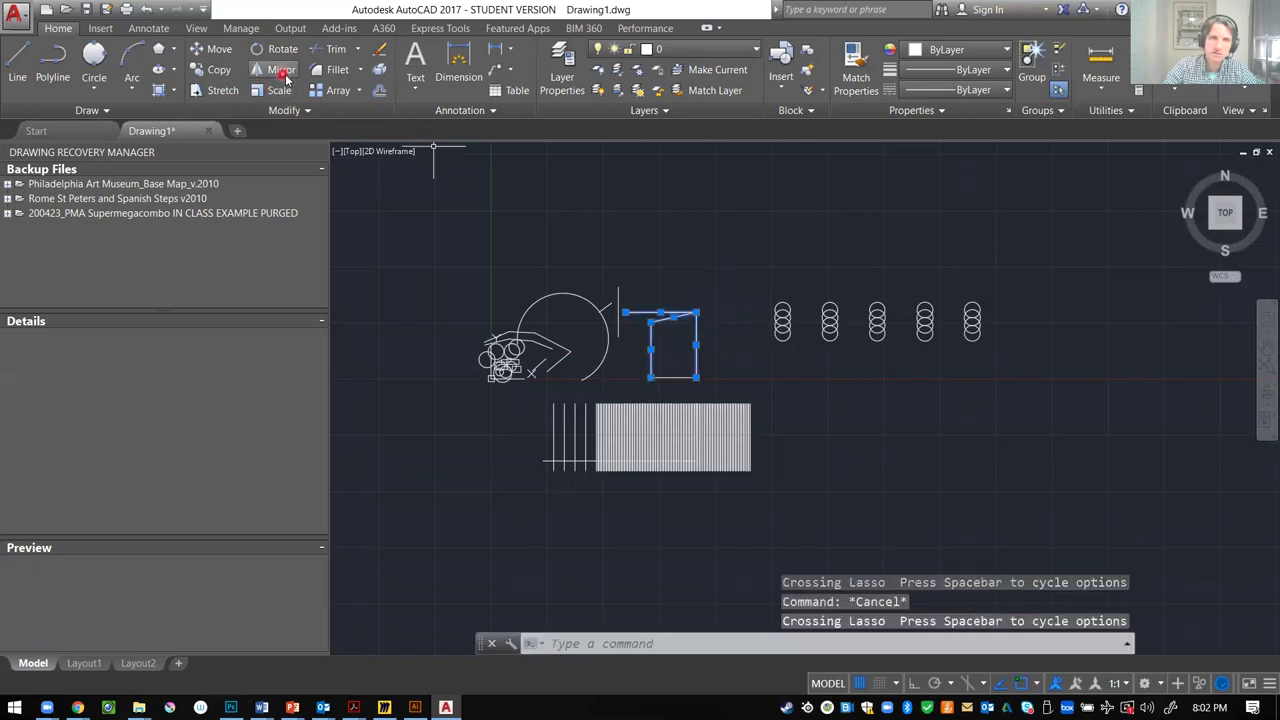
- Mirror the rectangle across a diagonal line, answering N to keep the original
left_click(284, 73)
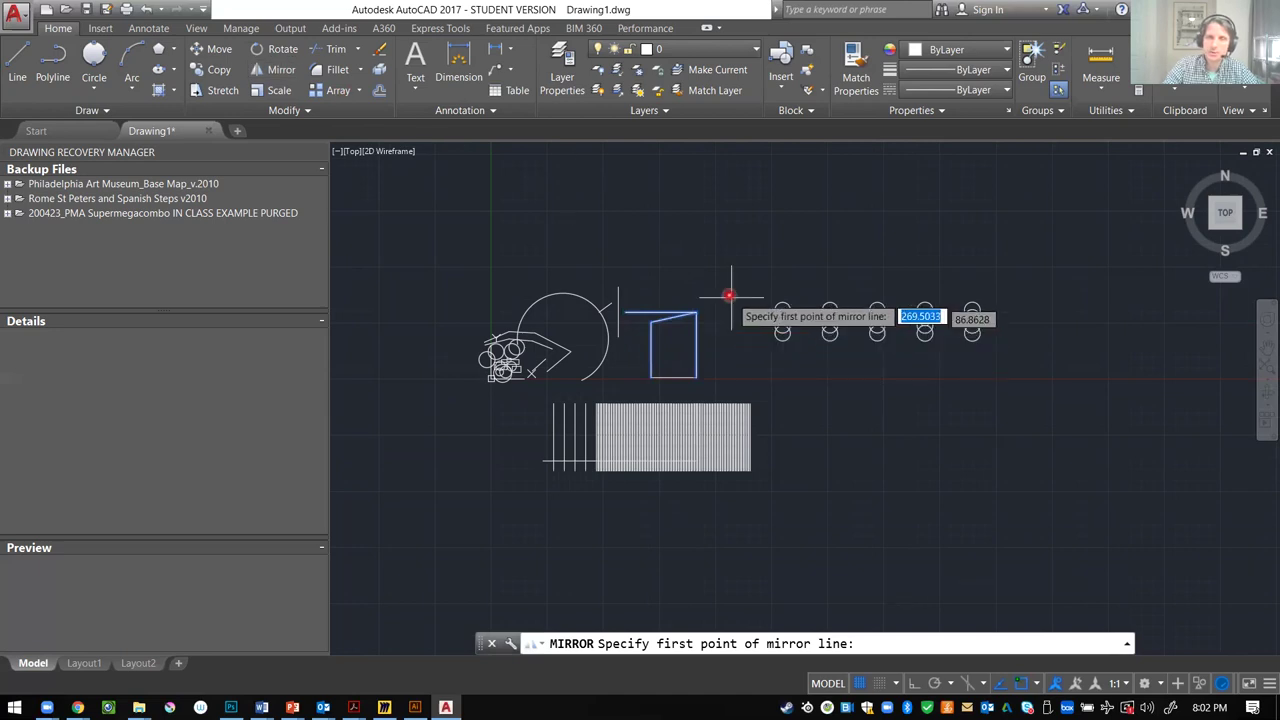
left_click(728, 279)
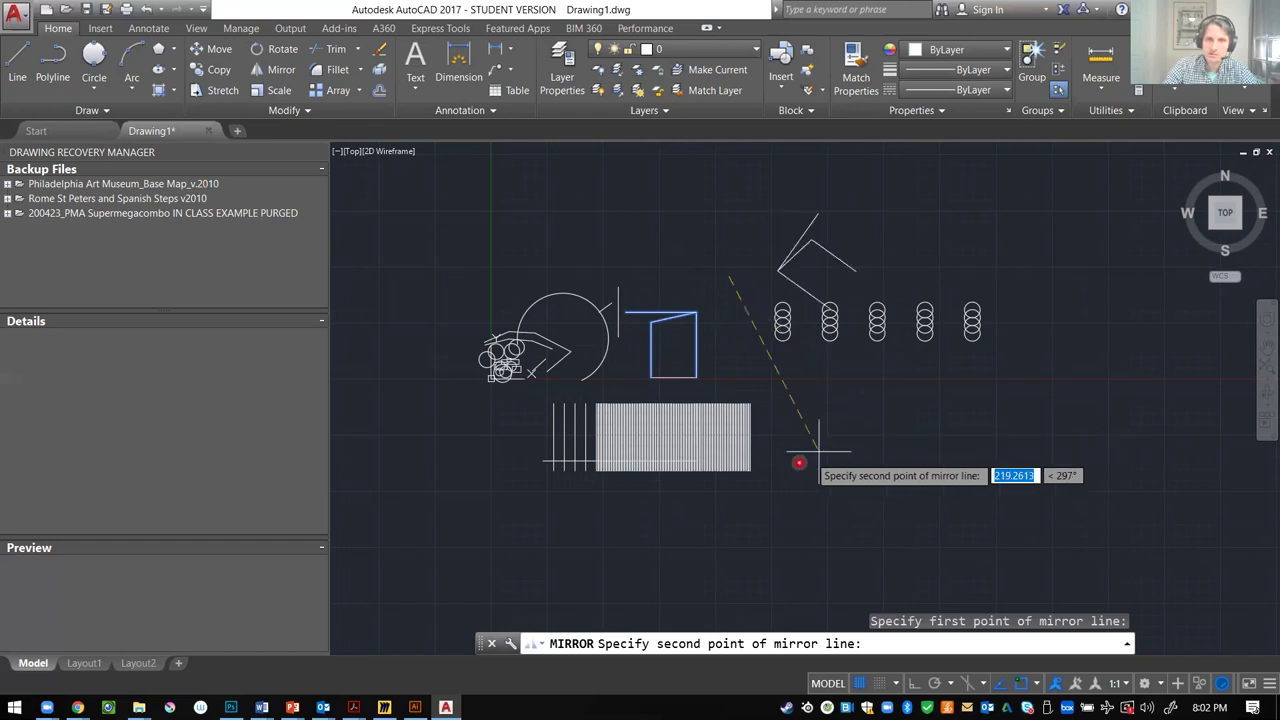
key("F8")
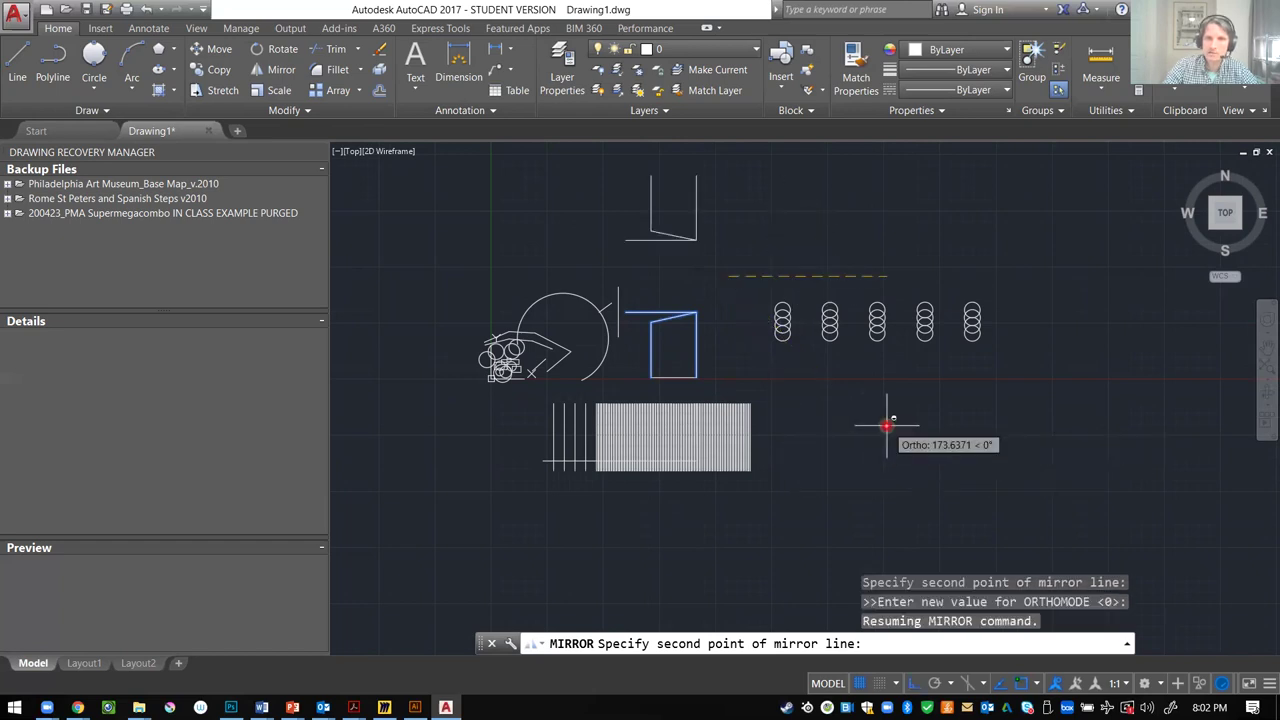
key("shift")
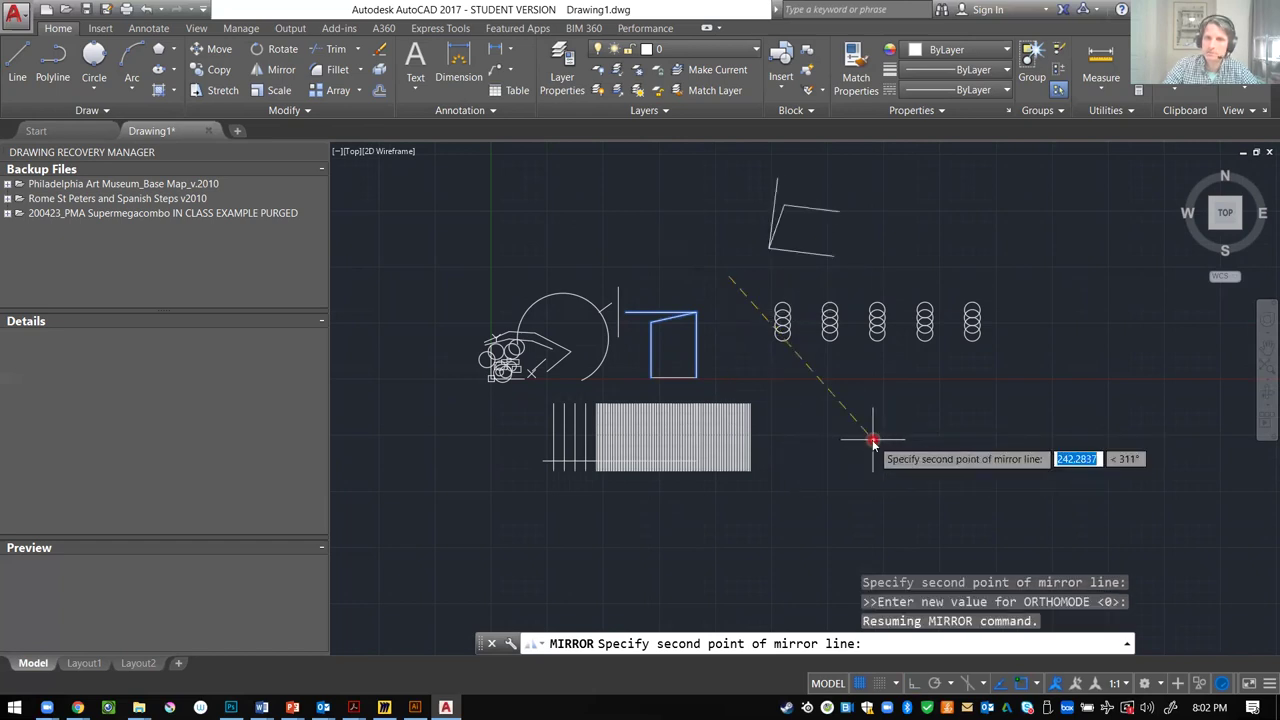
left_click(872, 440)
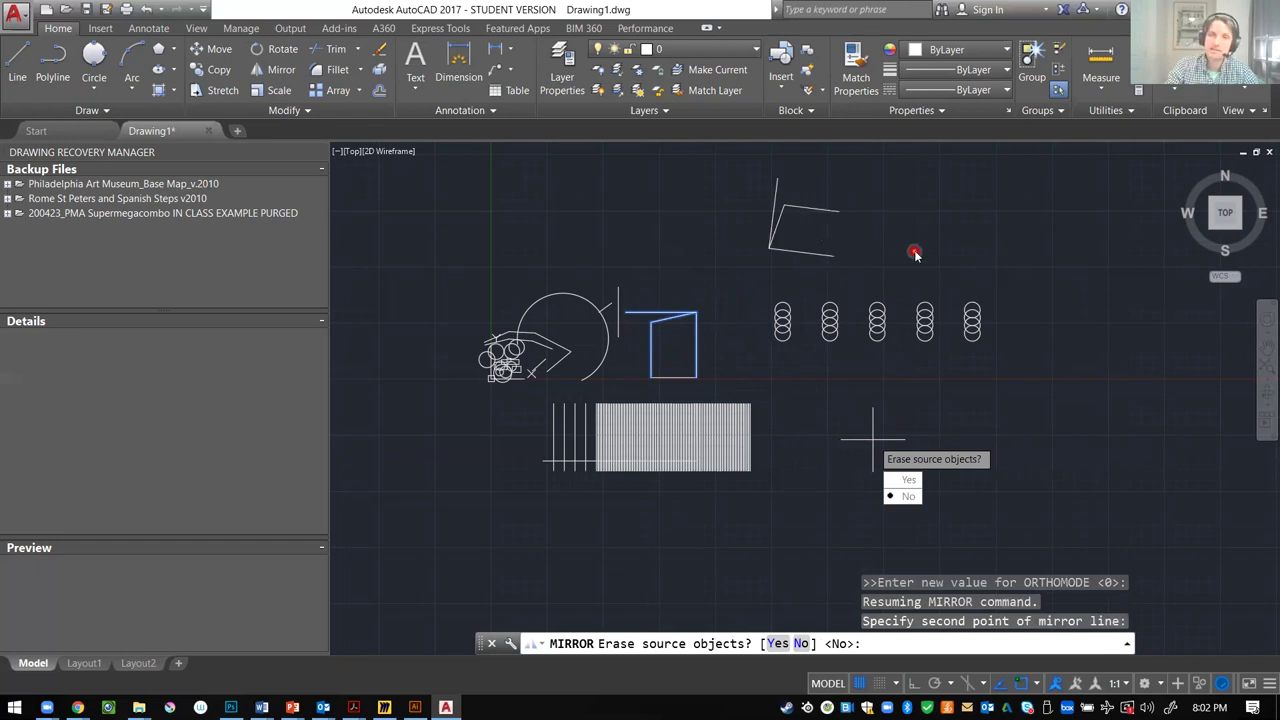
left_click(905, 480)
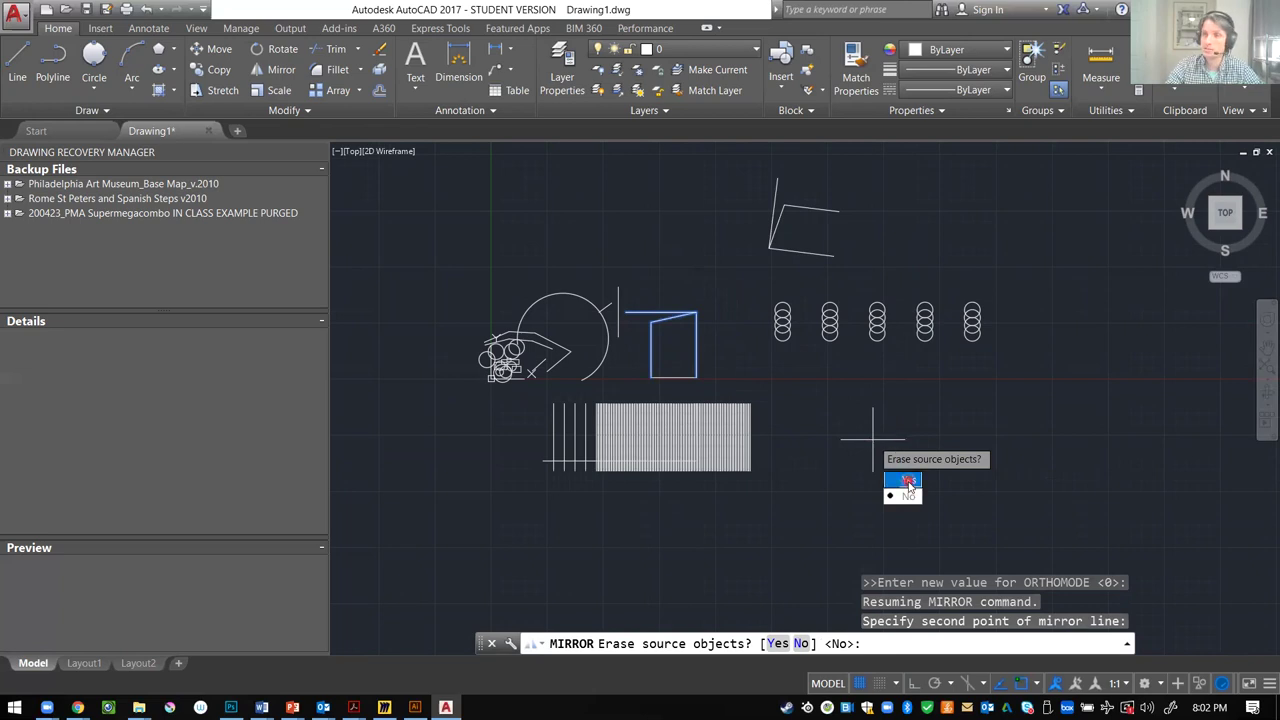
left_click(909, 506)
type("N")
key("Return")
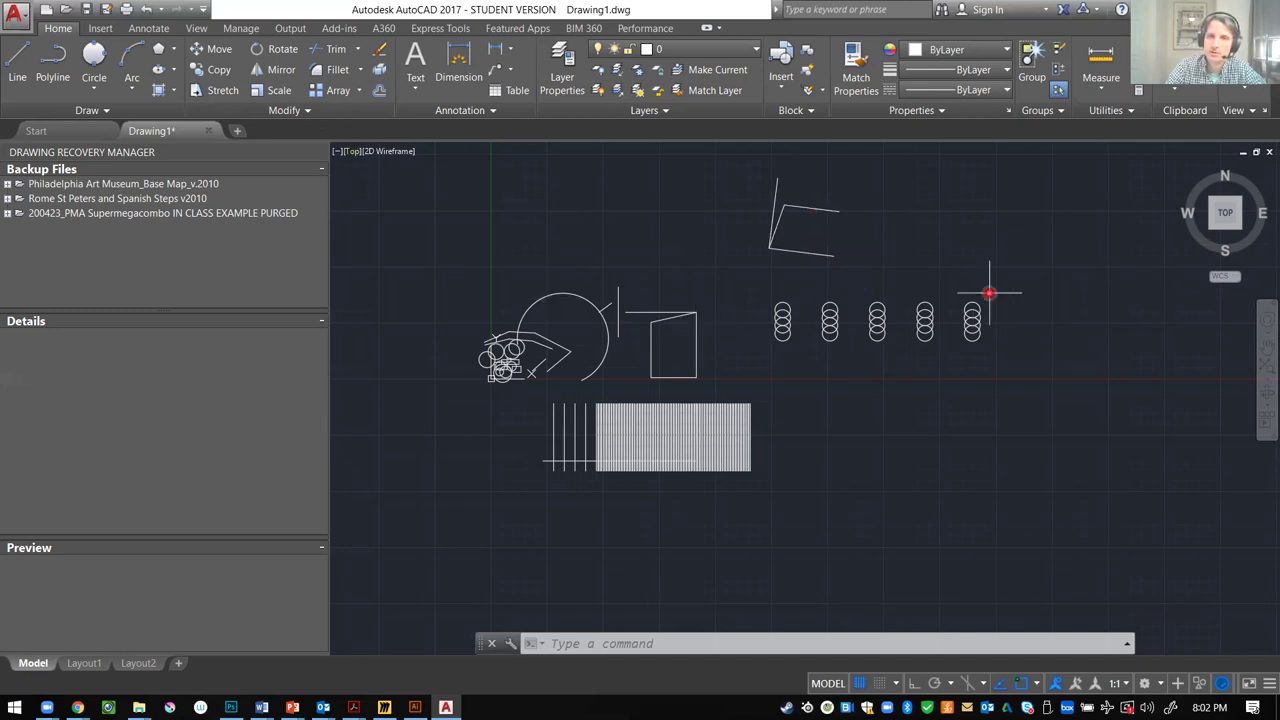
- Begin moving the small circle, then cancel the move
key("Escape")
type("m")
key("Return")
left_click(522, 349)
key("Escape")
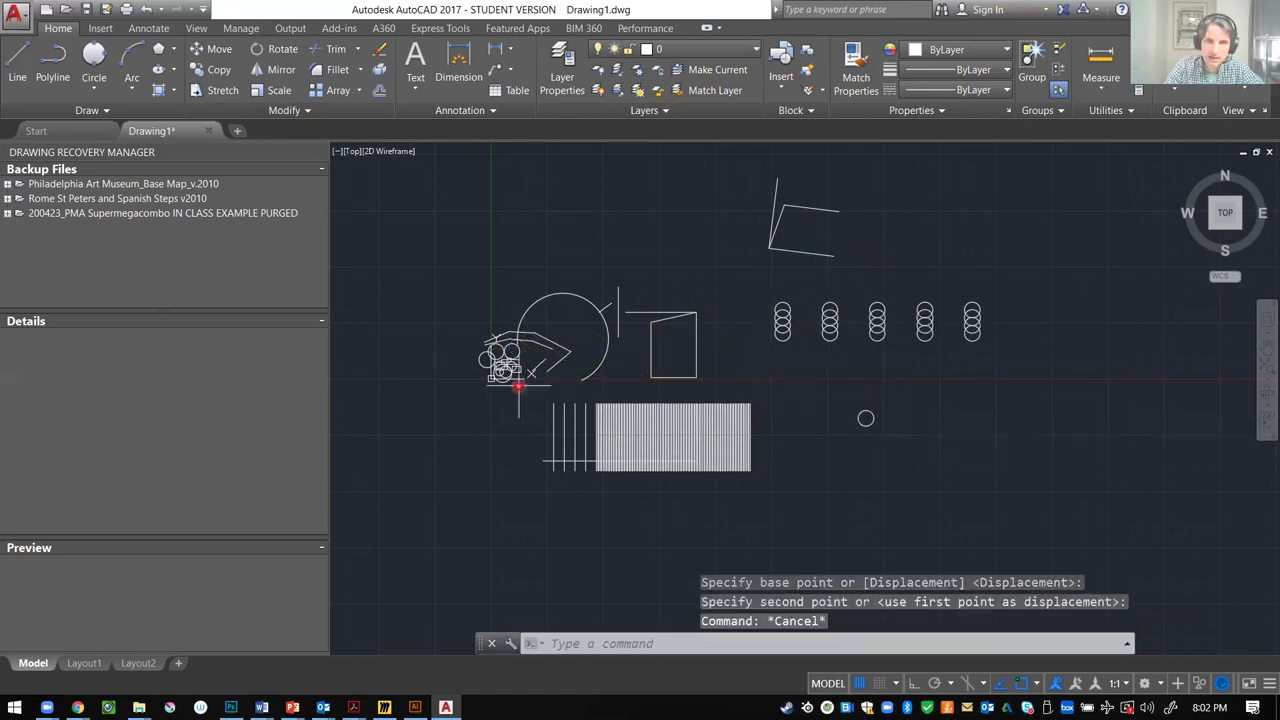
scroll(520, 370, "up", 5)
scroll(528, 328, "down", 3)
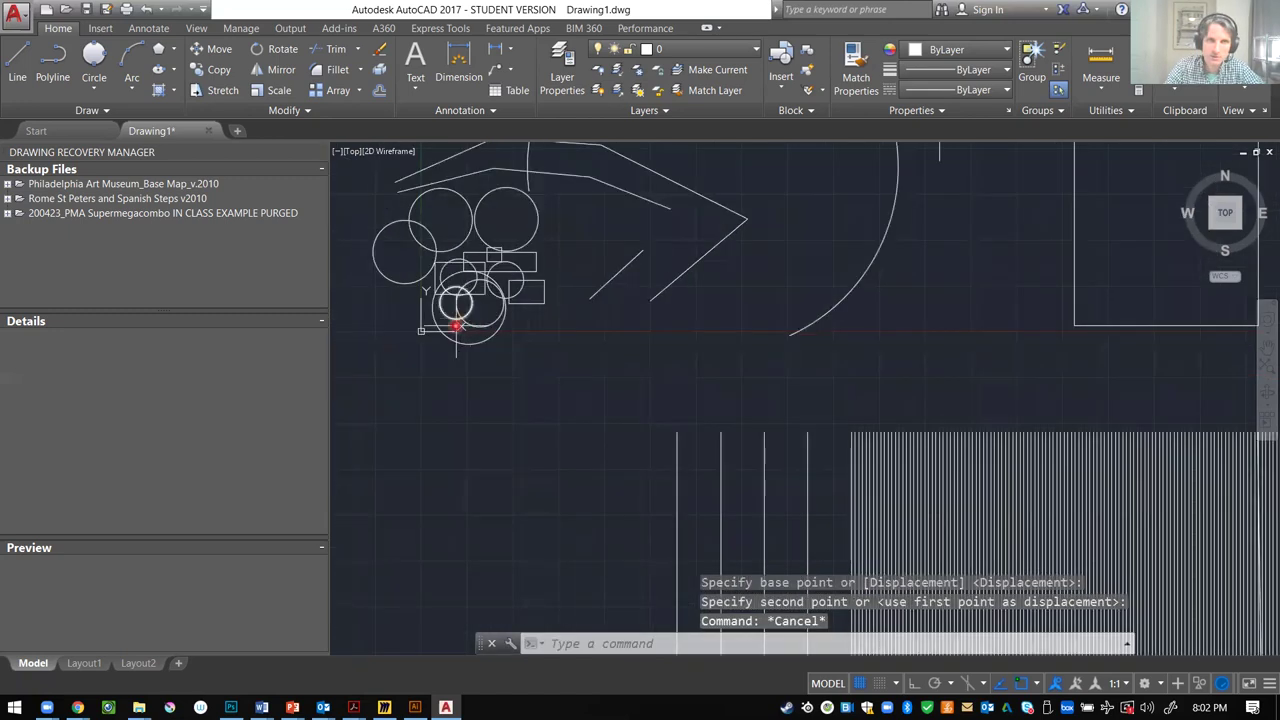
- Window-select the three small circles and start moving them, then cancel
left_click(420, 330)
left_click(466, 324)
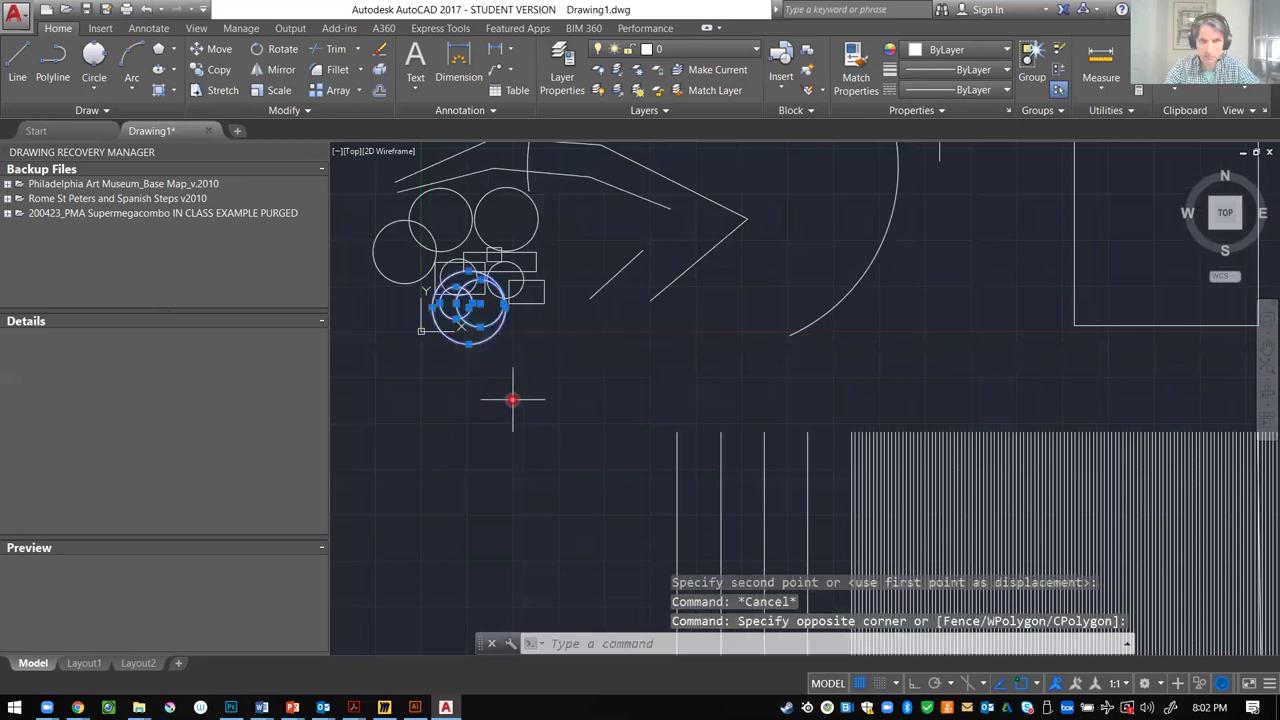
type("m")
key("Return")
left_click(500, 353)
scroll(466, 371, "down", 4)
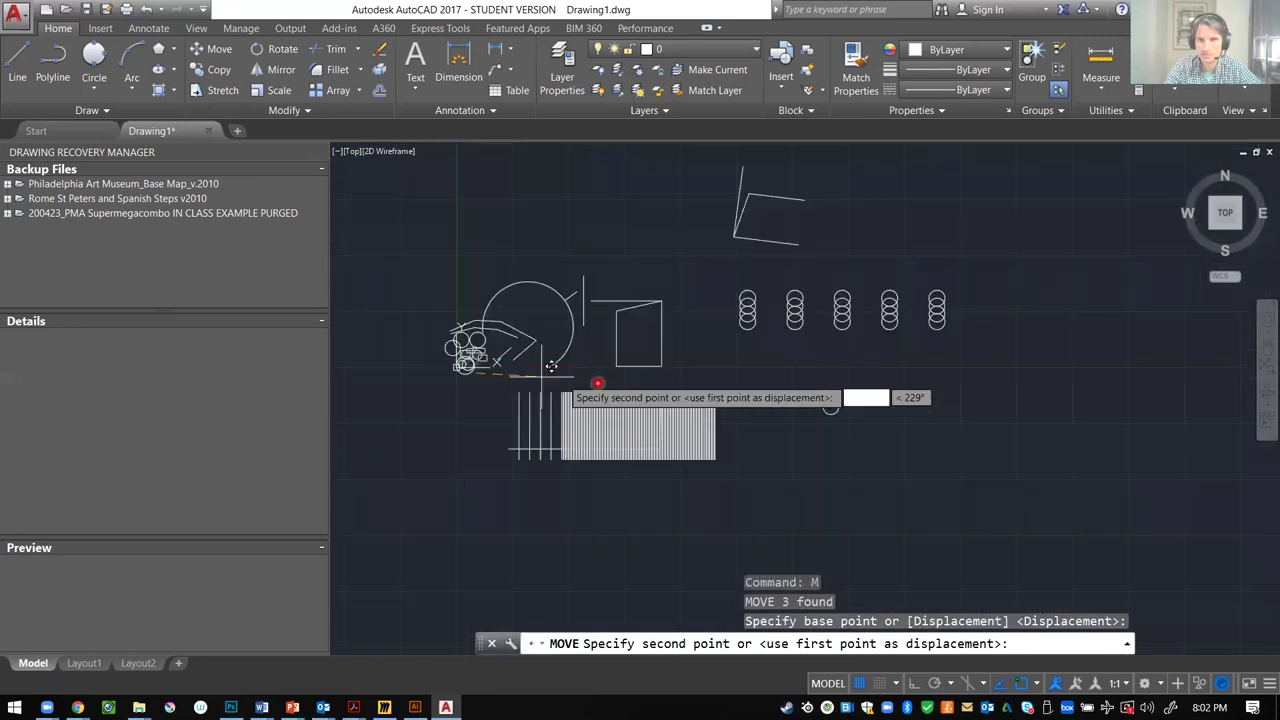
scroll(829, 429, "up", 5)
key("Escape")
key("Escape")
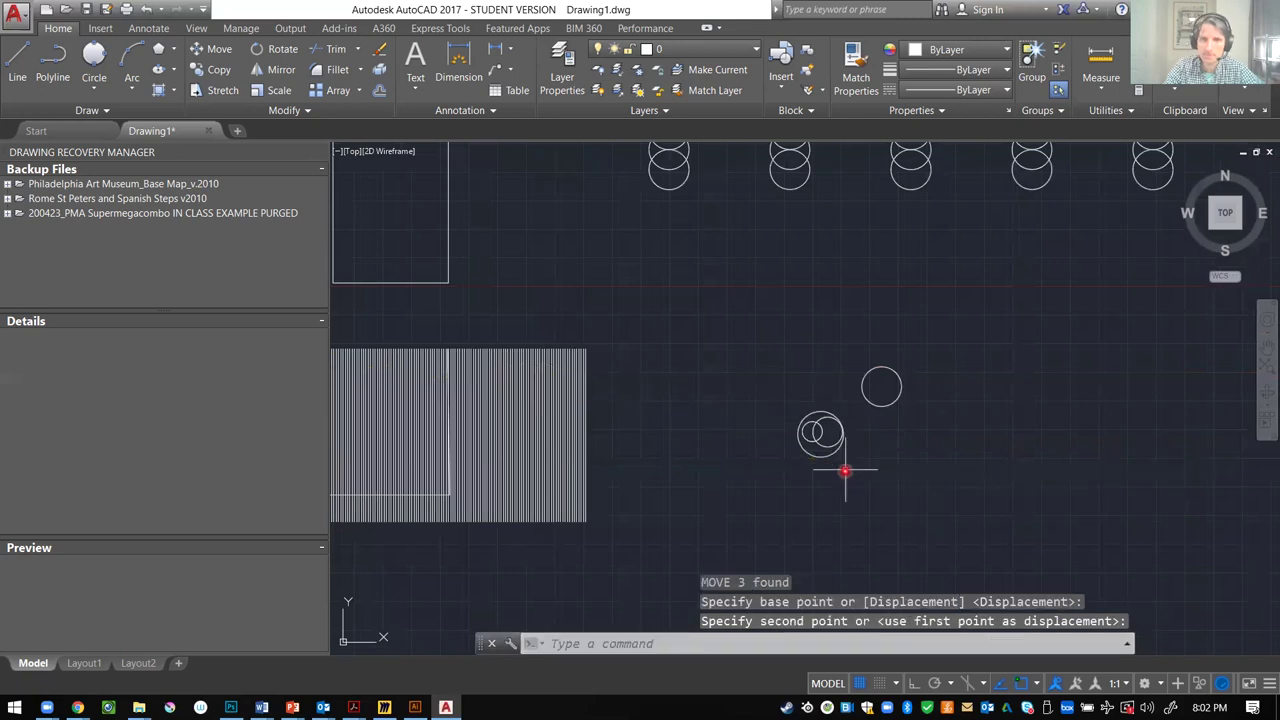
scroll(840, 440, "up", 6)
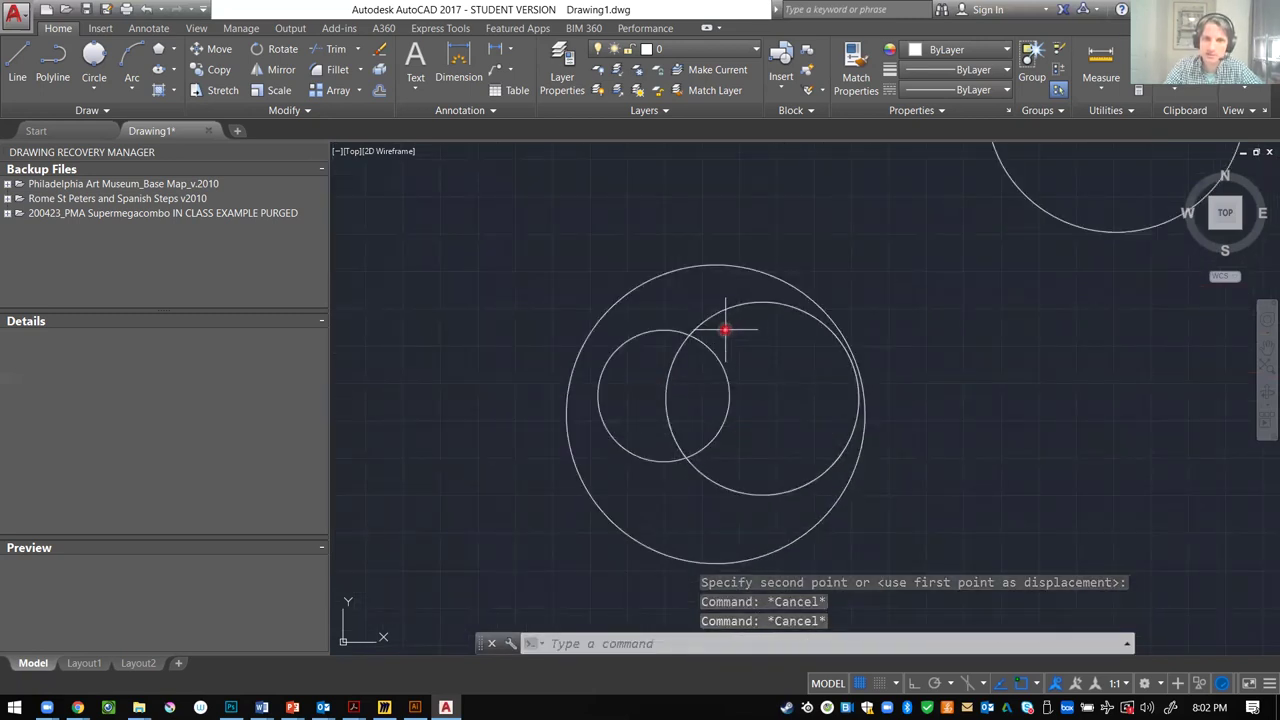
- Move the small circle inside the large circle up and to the left
left_click(600, 350)
left_click(598, 352)
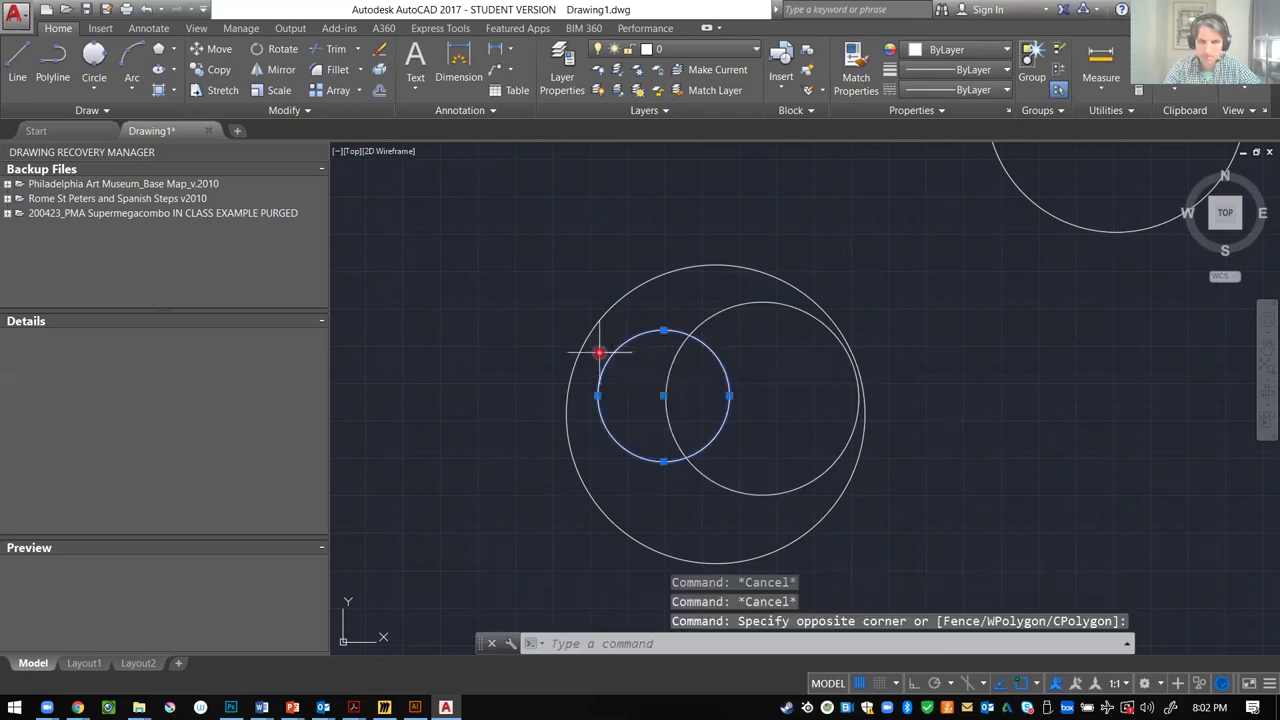
type("m")
key("Return")
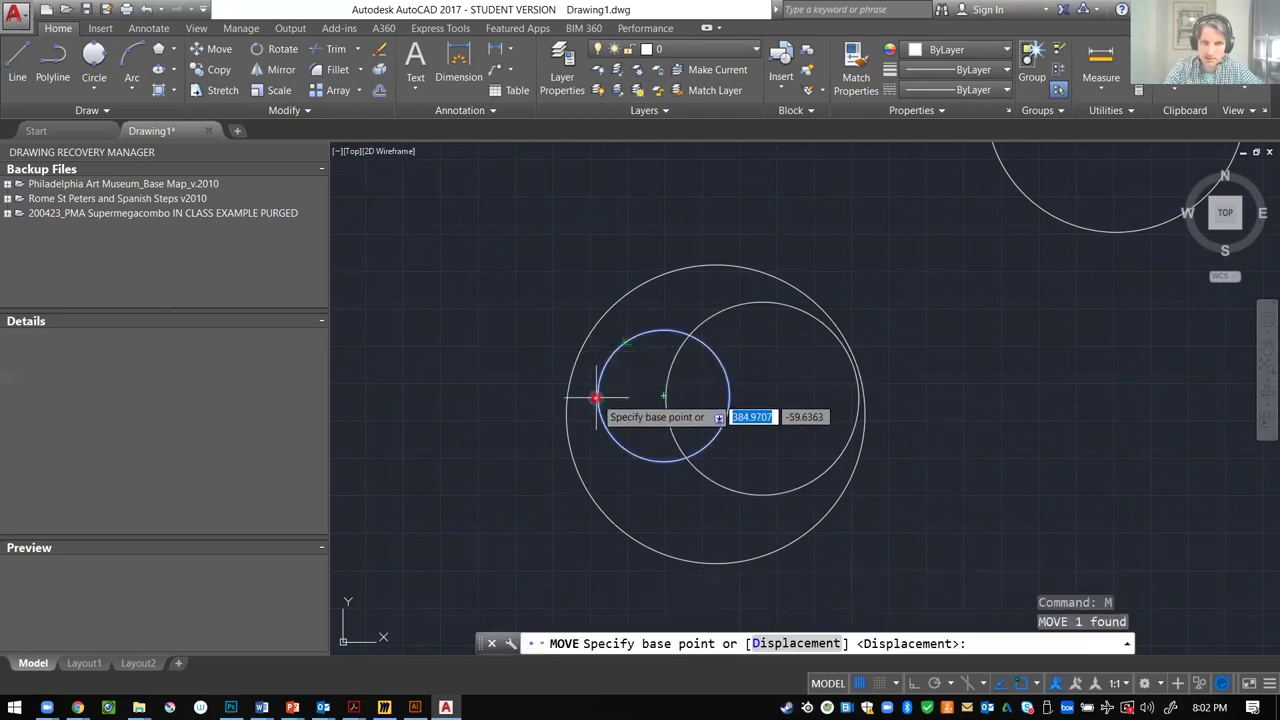
left_click(622, 343)
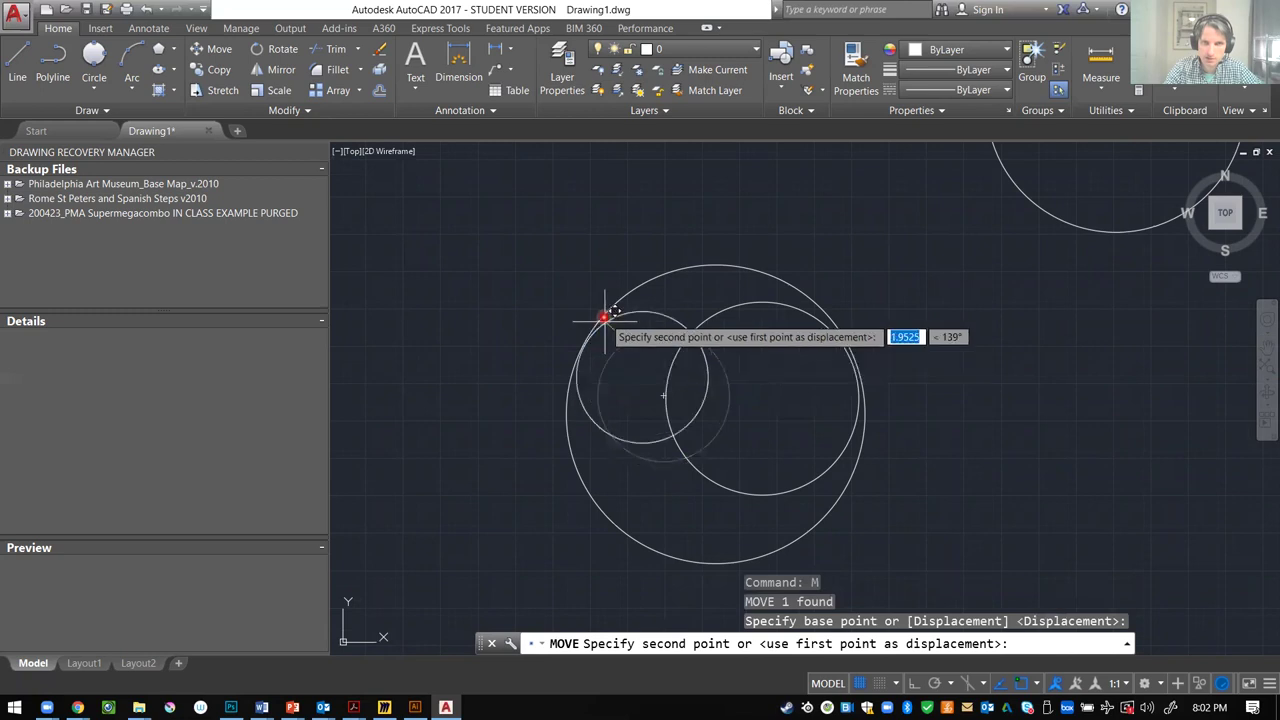
left_click(601, 320)
key("Escape")
- Copy the small circle with CO to a spot right of the large circle
left_click(672, 295)
left_click(641, 328)
type("copy")
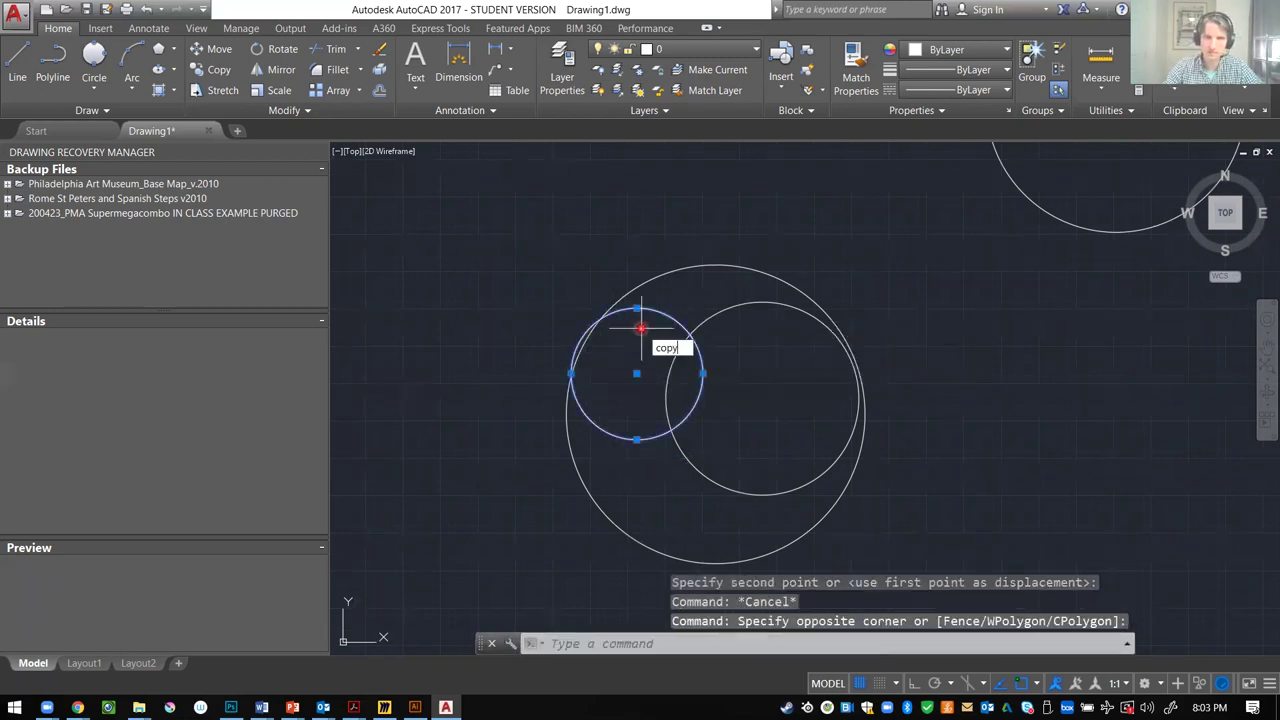
key("Return")
left_click(641, 331)
left_click(964, 379)
key("Escape")
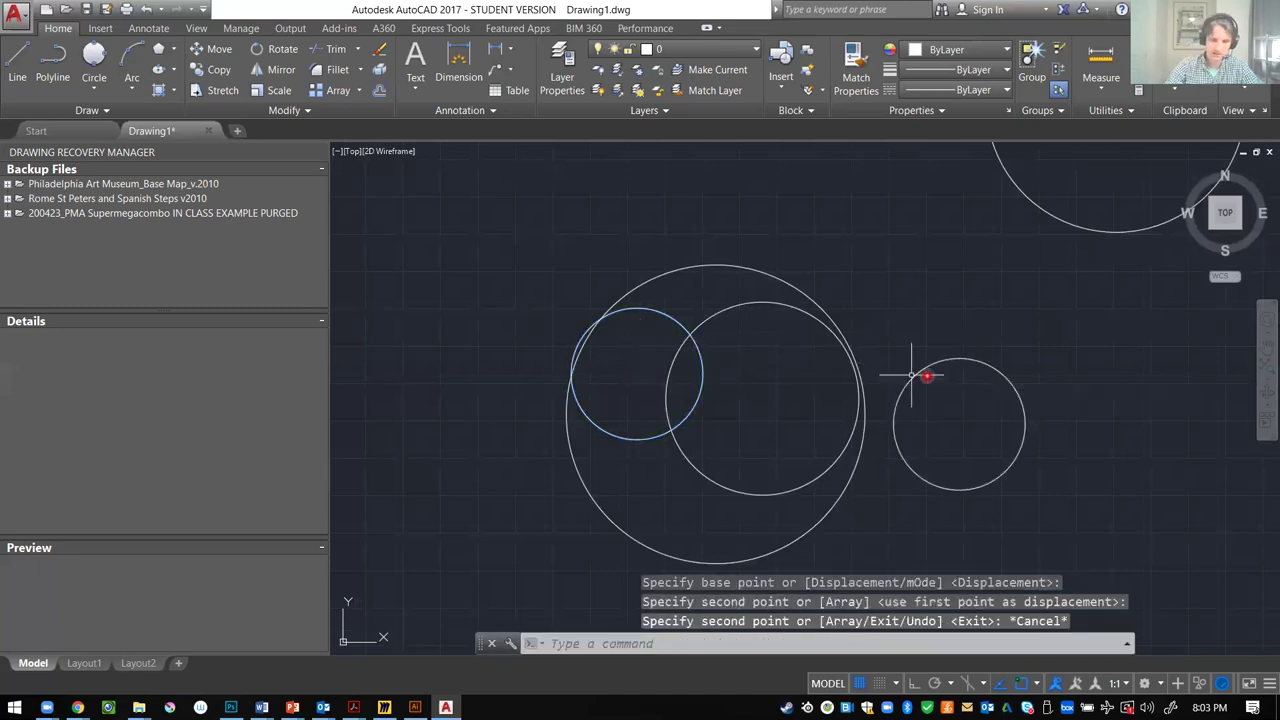
type("SC")
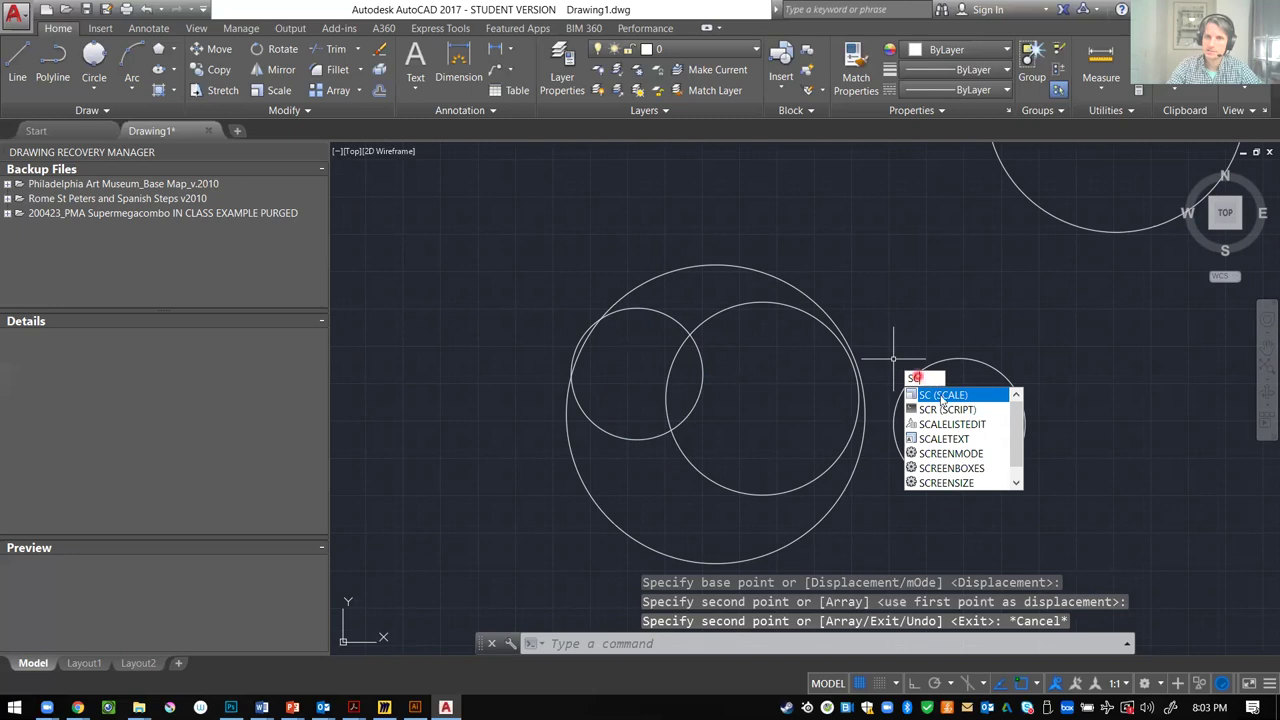
- Scale the copied circle to double its size about its centre
left_click(941, 396)
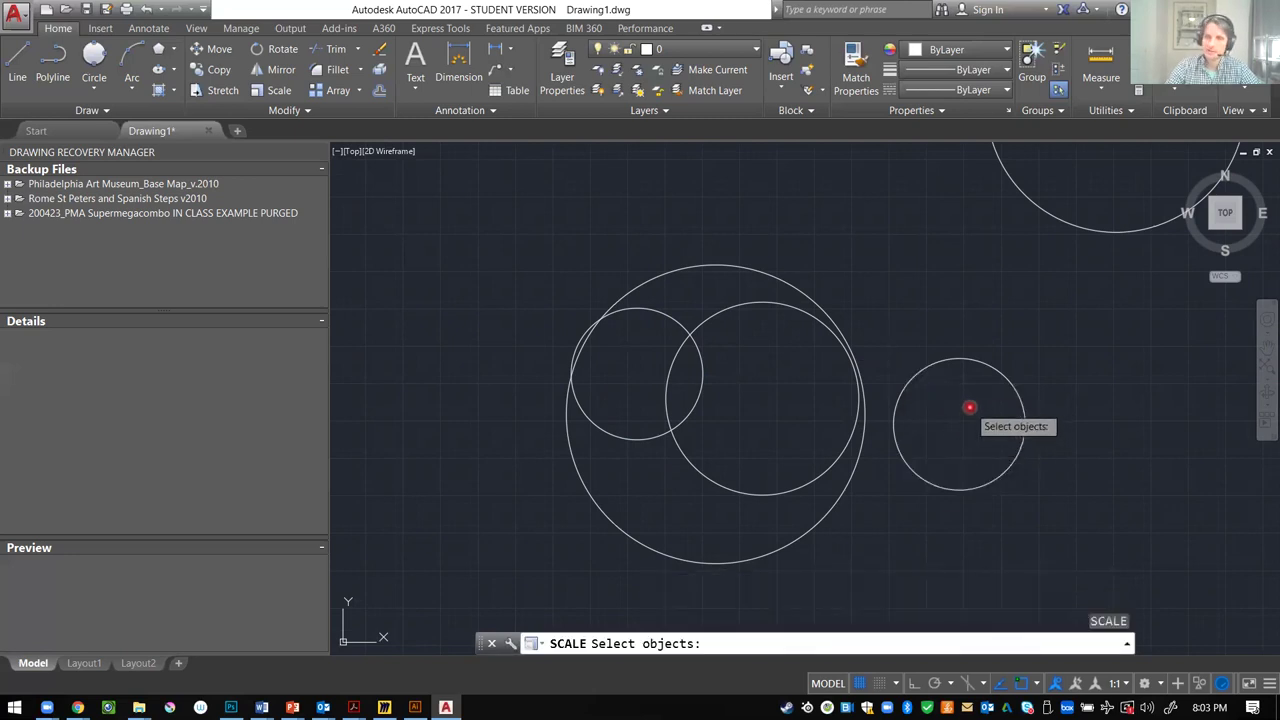
left_click_drag(1081, 335, 957, 414)
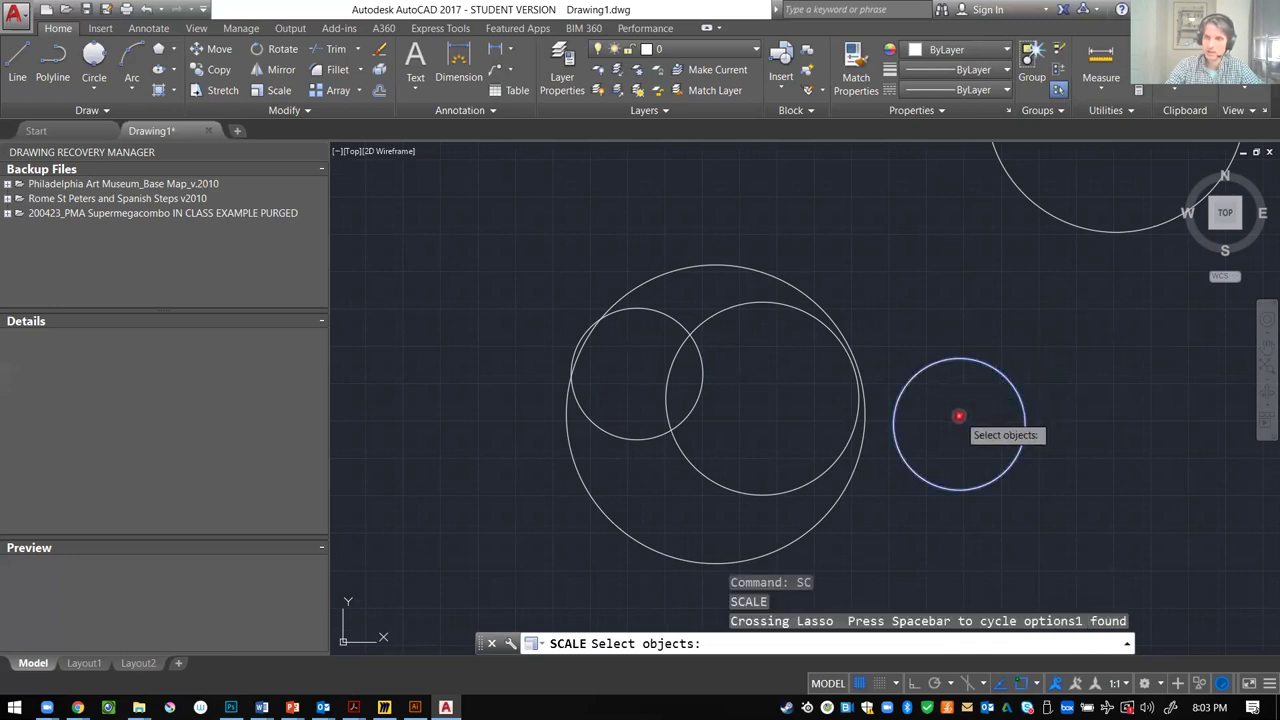
key("Return")
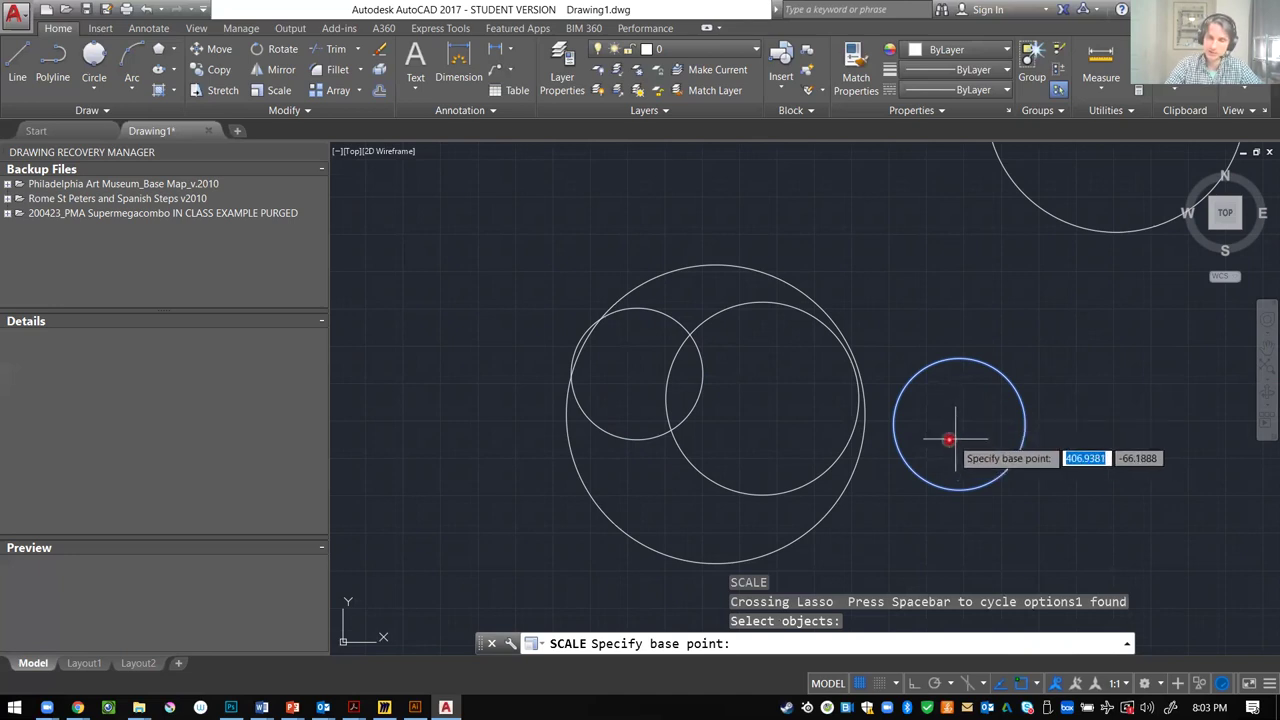
left_click(941, 445)
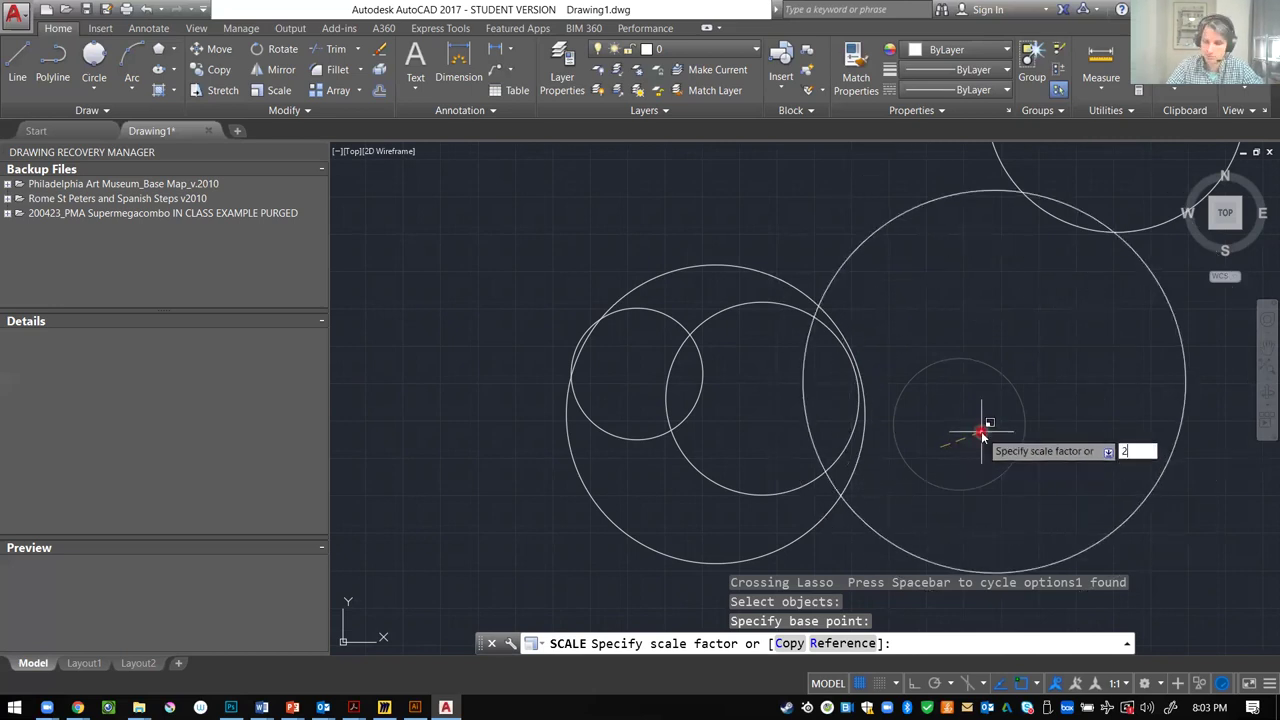
key("Return")
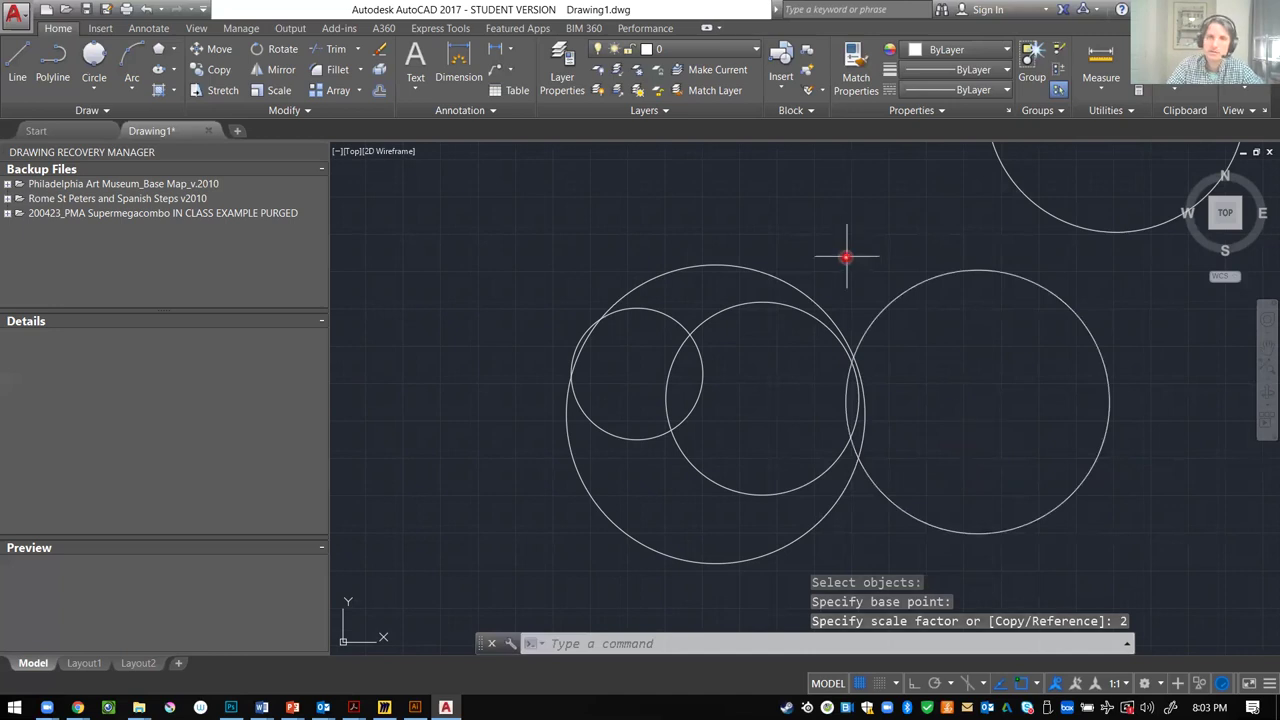
key("Escape")
- Rescale the right-hand circle about its centre by a factor of 0.5
left_click(942, 265)
left_click_drag(942, 265, 908, 314)
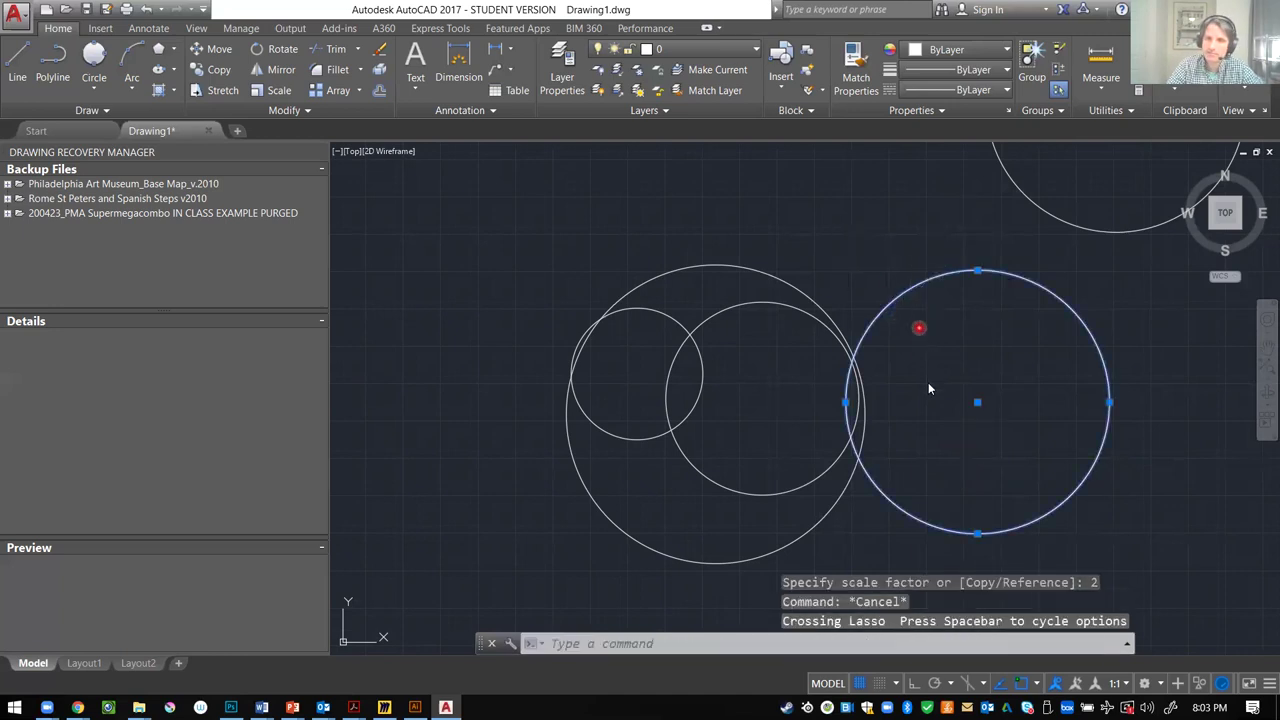
right_click(919, 329)
left_click(961, 345)
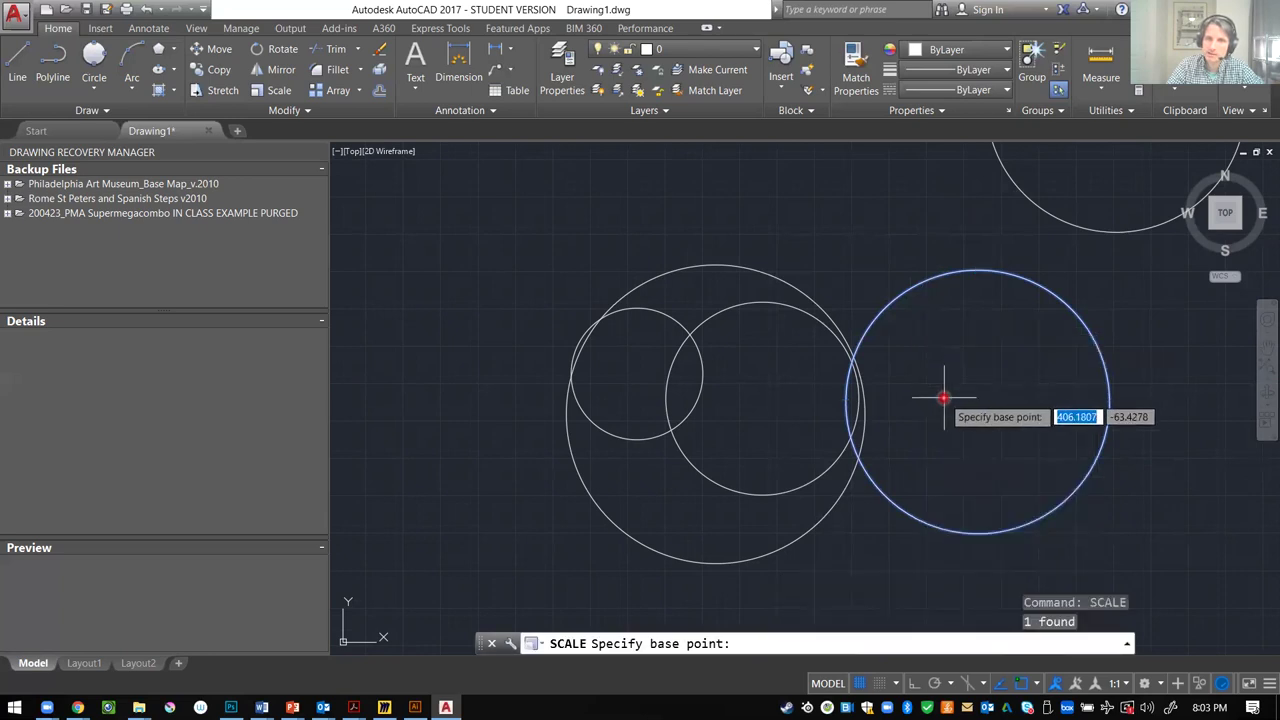
left_click(944, 396)
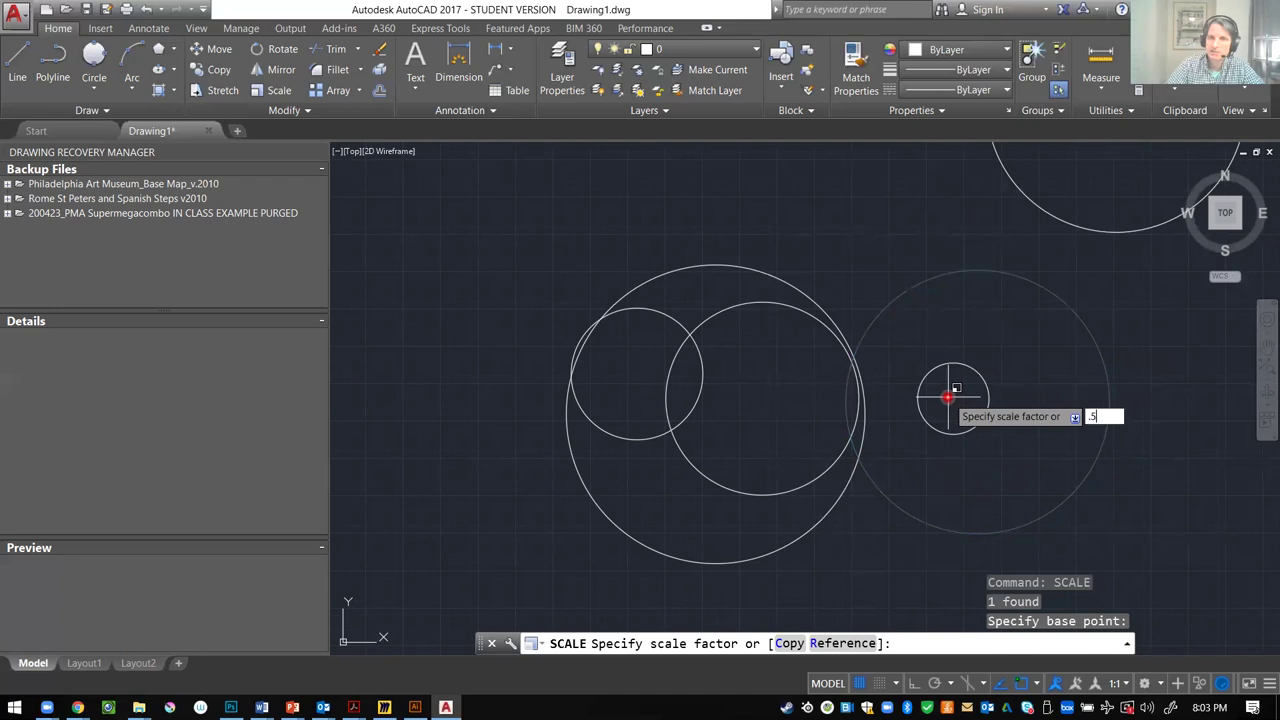
key("Return")
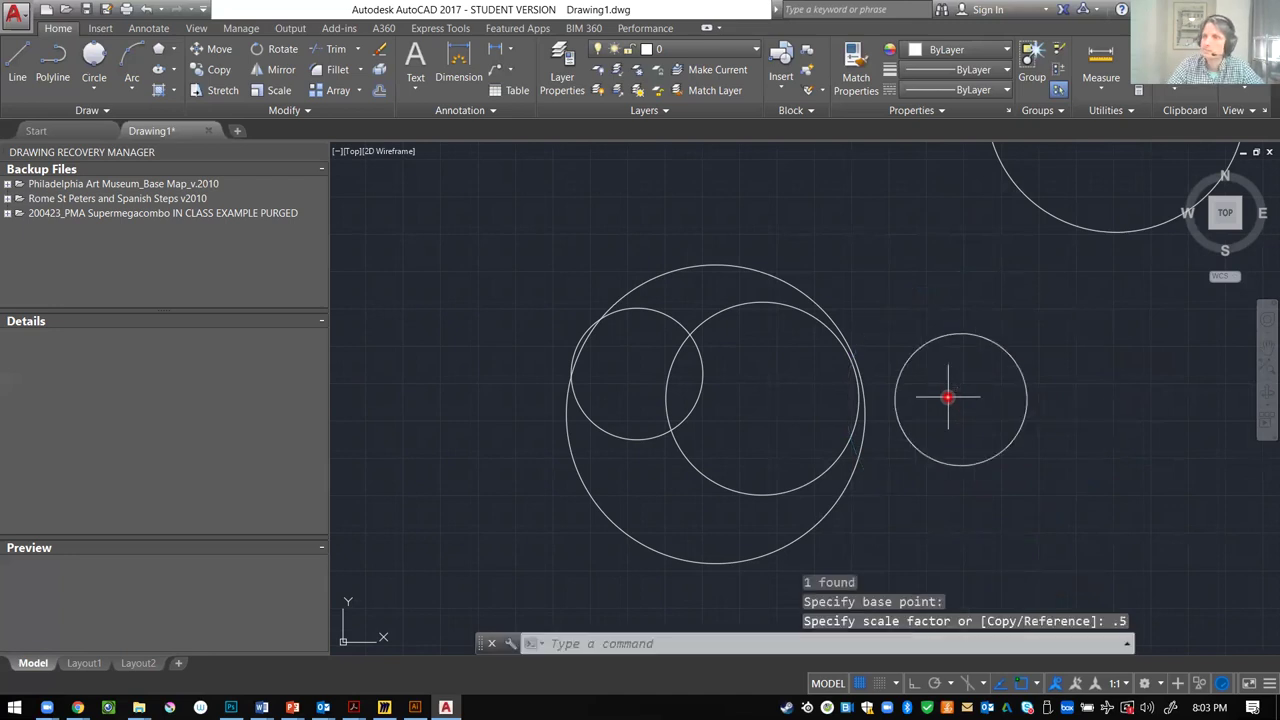
key("Escape")
key("Escape")
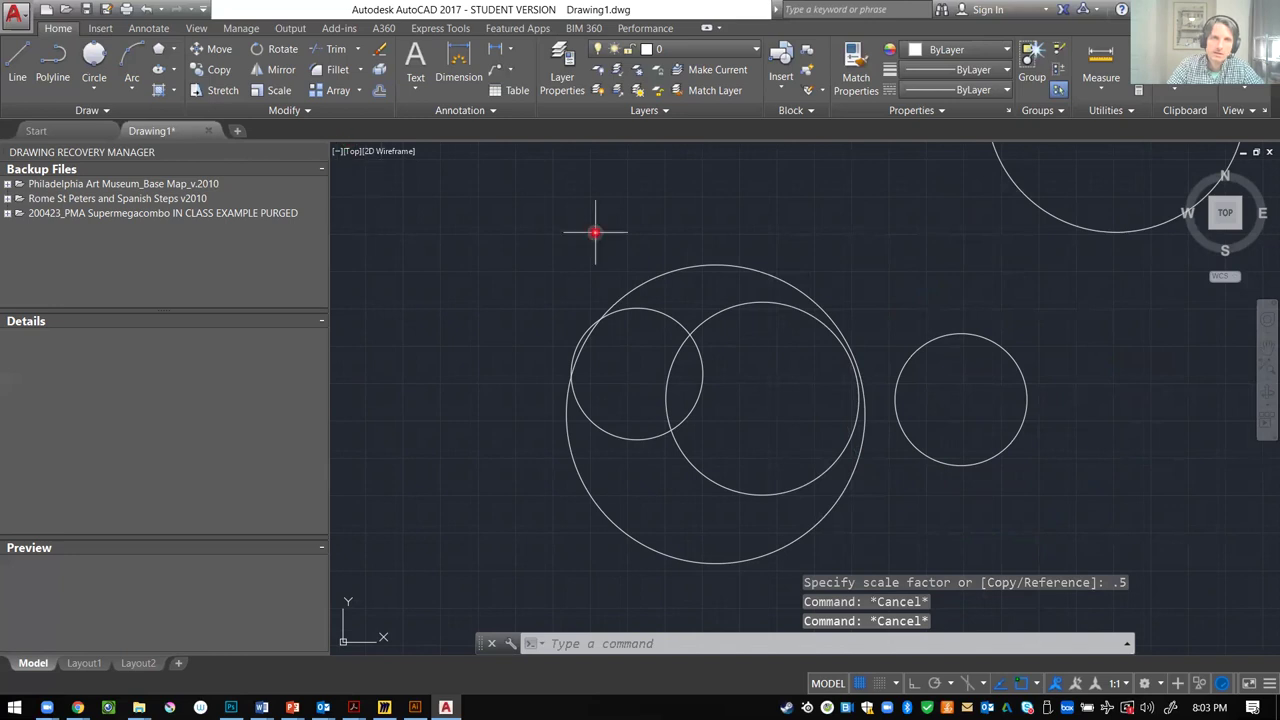
scroll(657, 283, "down", 2)
scroll(665, 298, "down", 3)
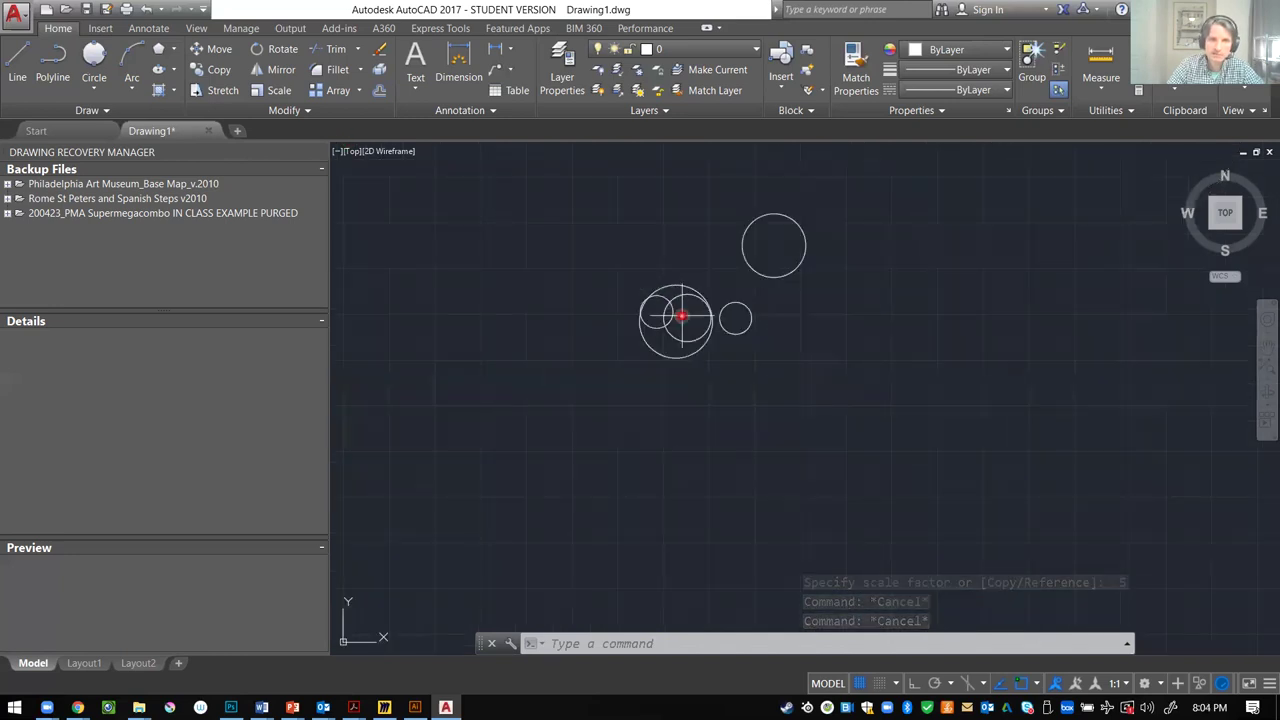
key("Escape")
scroll(666, 297, "up", 7)
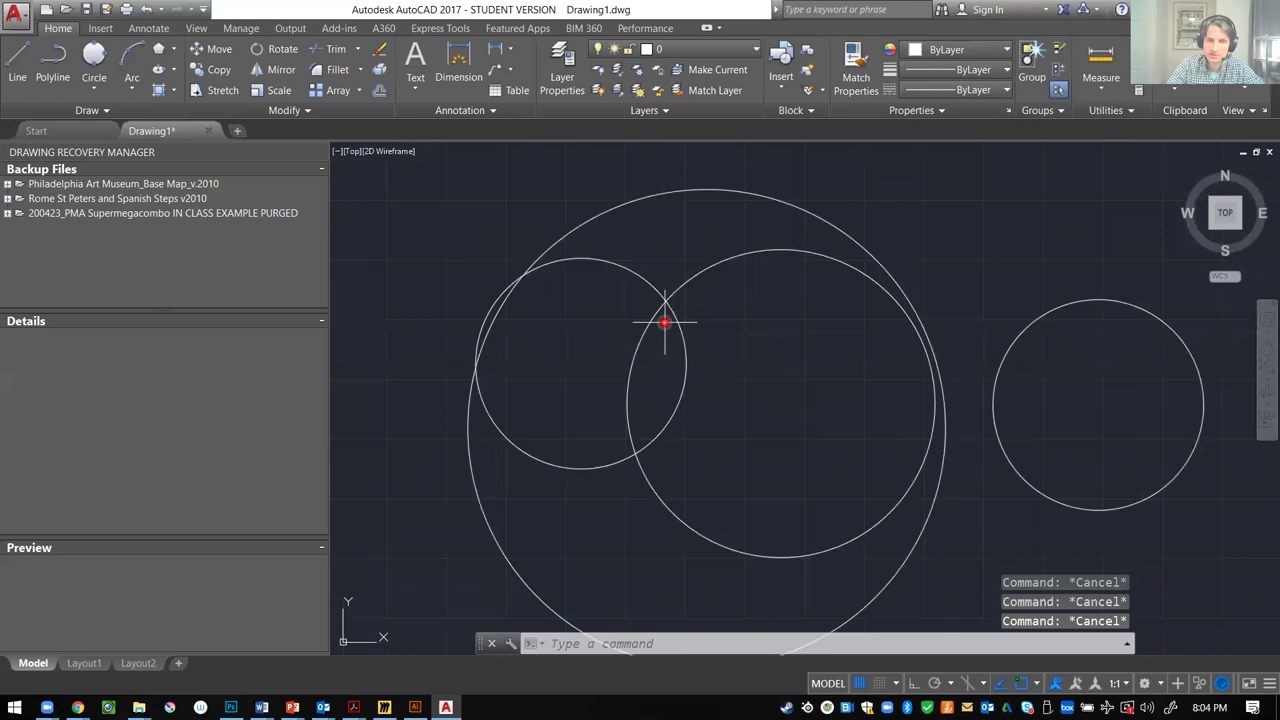
scroll(625, 308, "down", 5)
- Draw a six-point zigzag chain of lines across the circles with L
type("l")
key("Return")
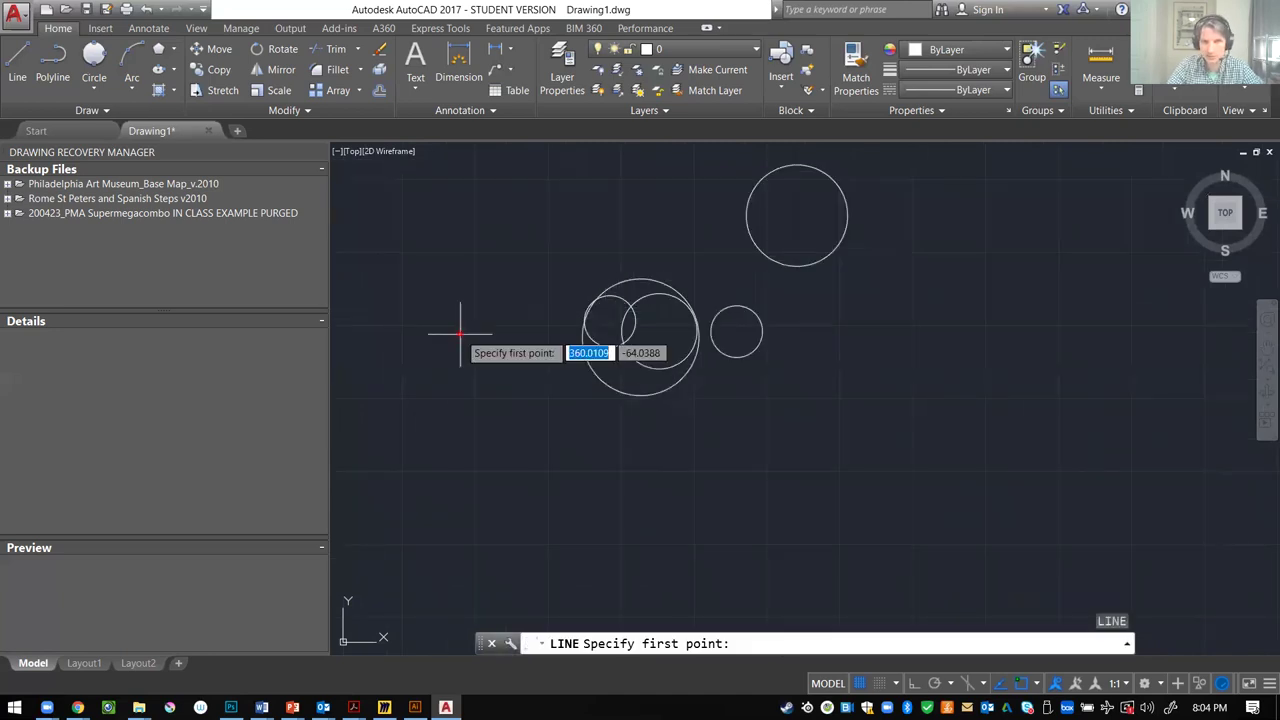
left_click(460, 333)
left_click(914, 320)
left_click(709, 164)
left_click(617, 428)
left_click(447, 446)
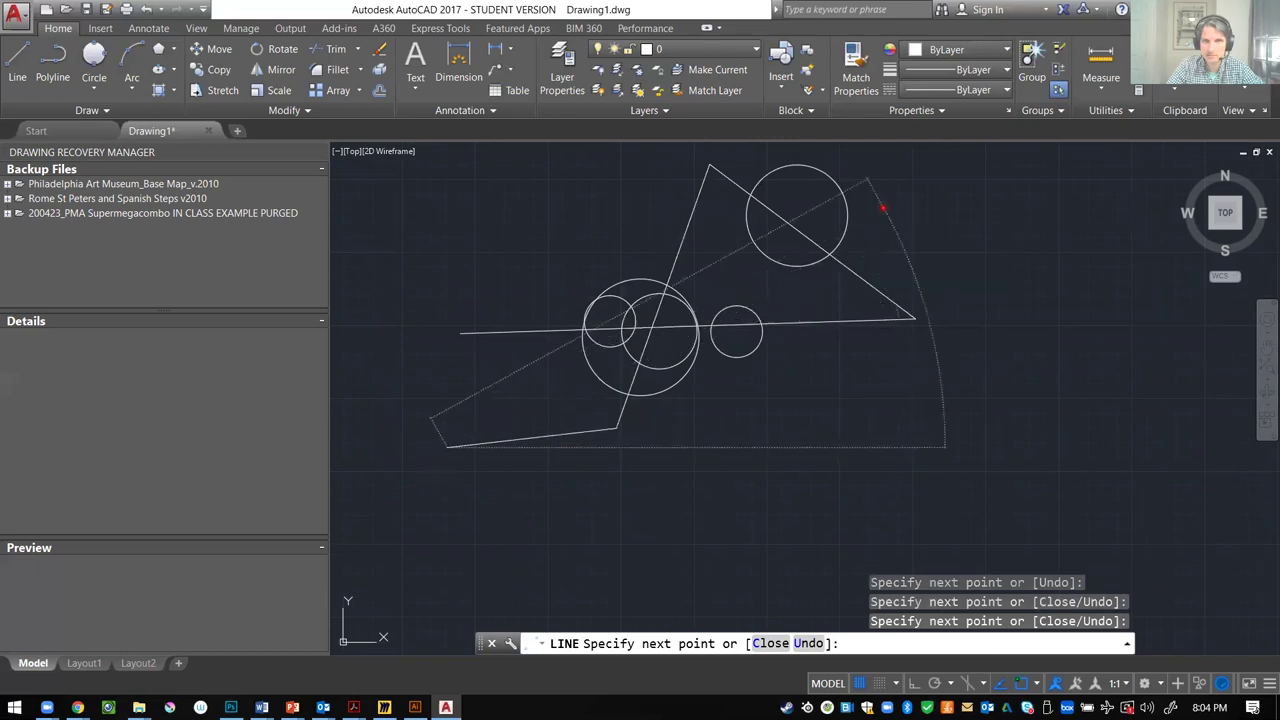
left_click(883, 209)
right_click(986, 251)
key("Escape")
key("Escape")
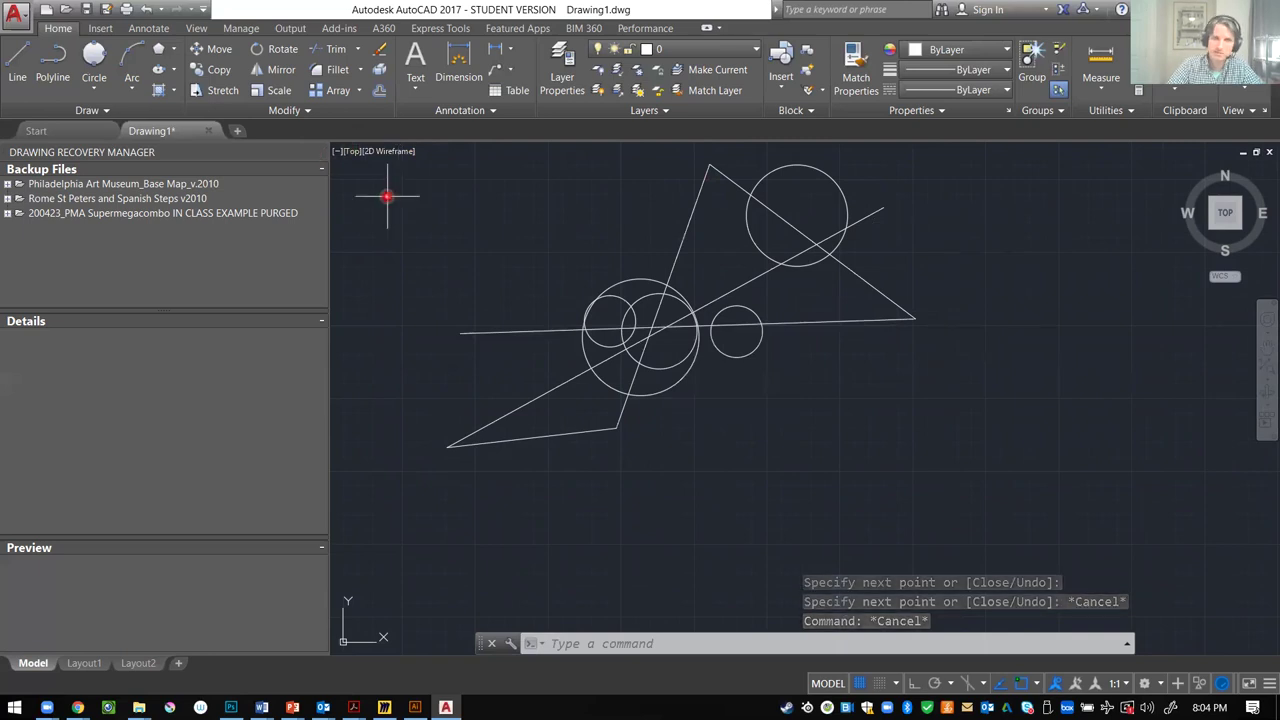
type("TR")
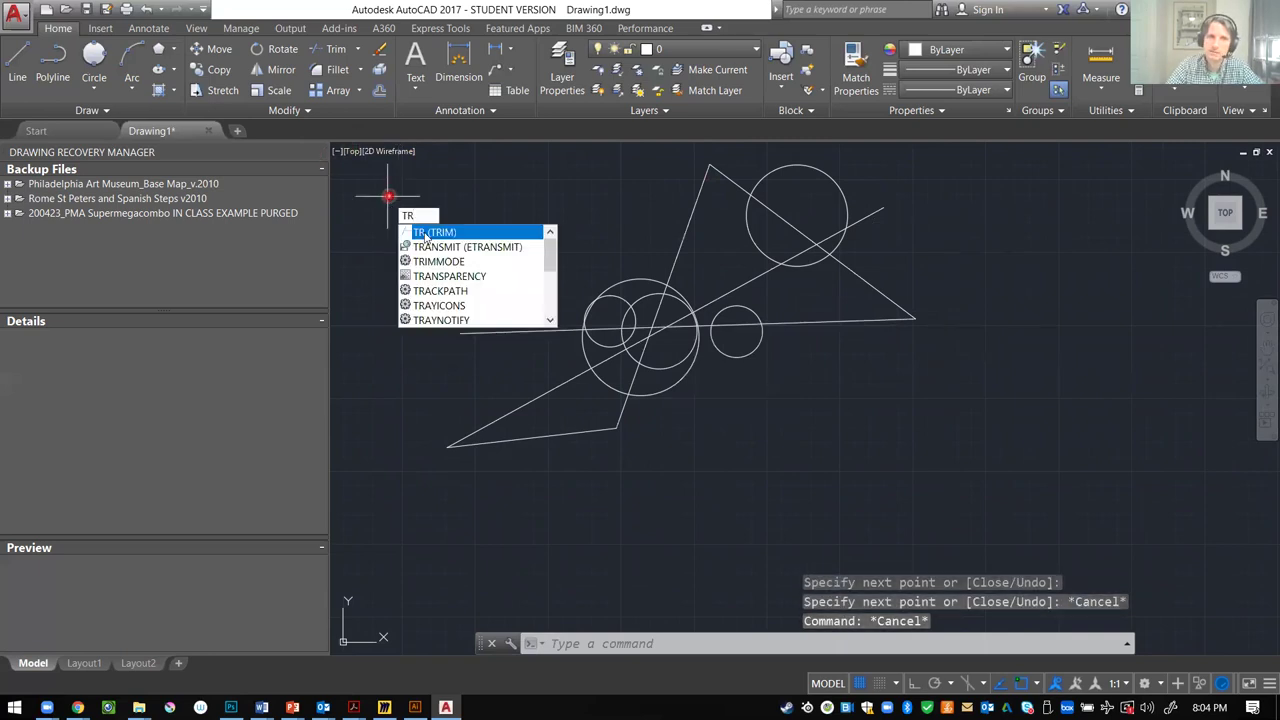
- Trim the zigzag's line pieces back to the large circle's edge, leaving a short chord inside
left_click(431, 234)
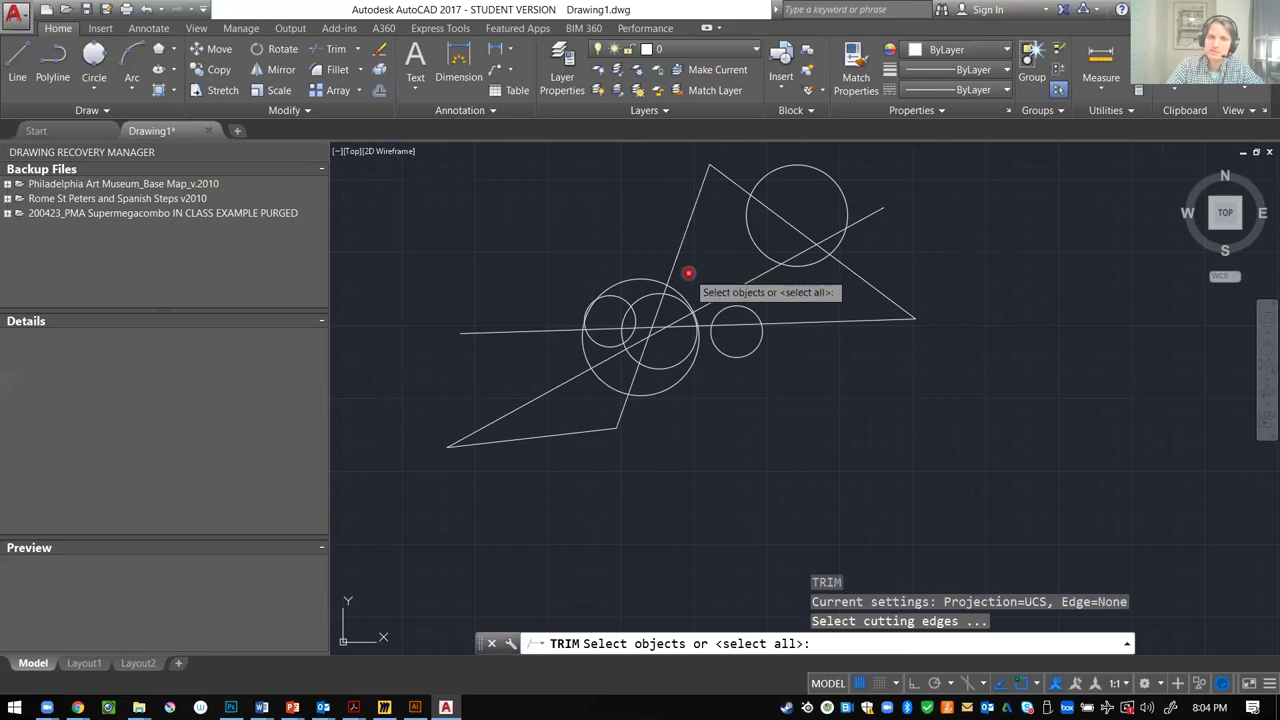
scroll(688, 272, "up", 4)
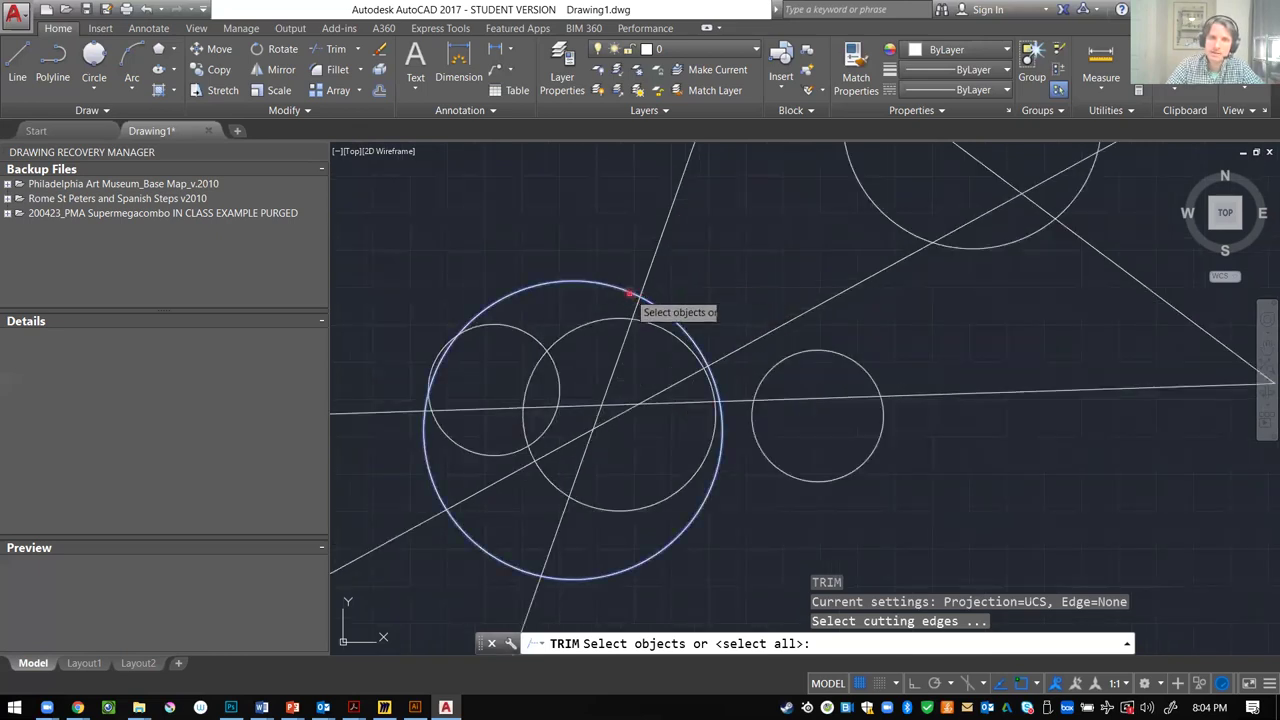
left_click(629, 293)
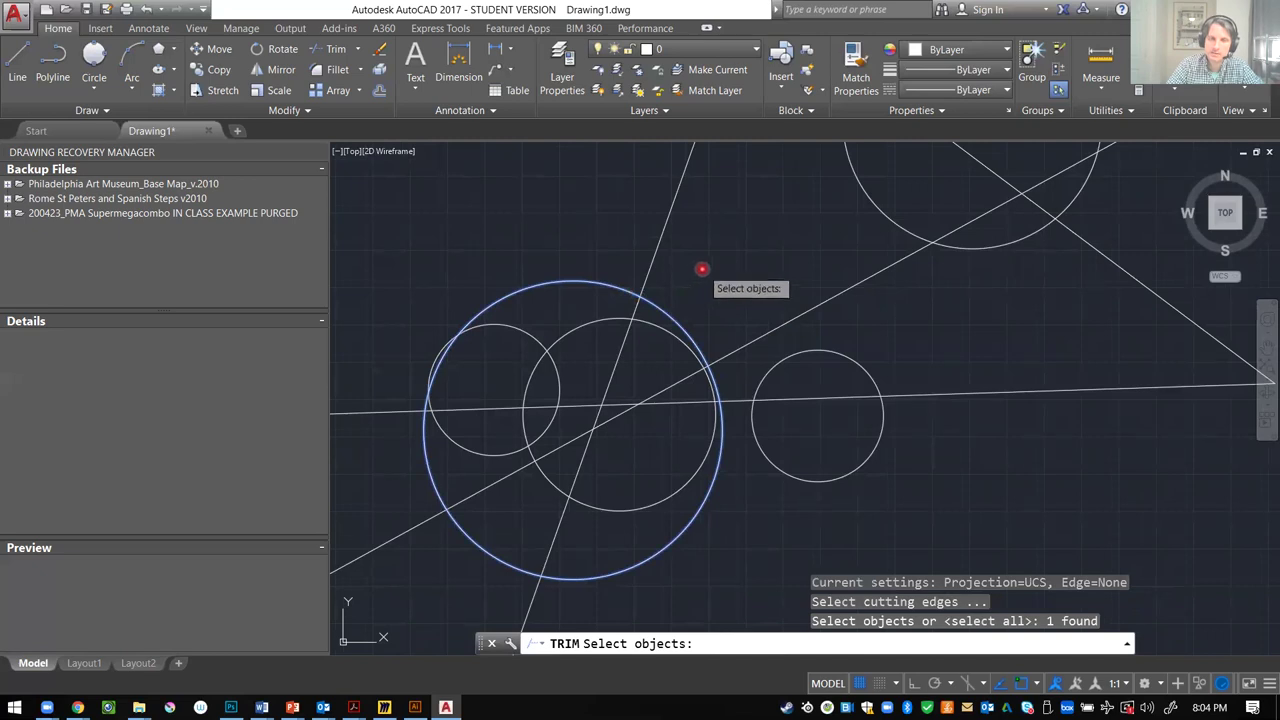
key("Return")
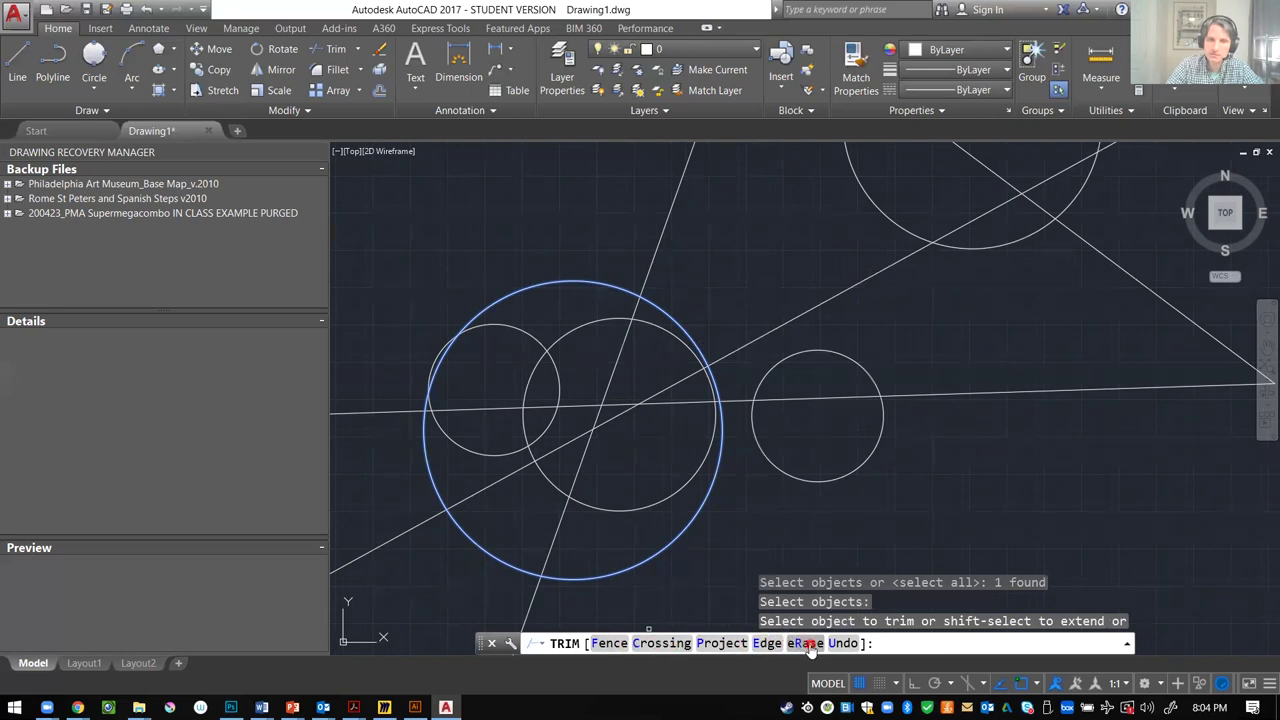
left_click(742, 208)
left_click(649, 220)
left_click(880, 298)
left_click(835, 282)
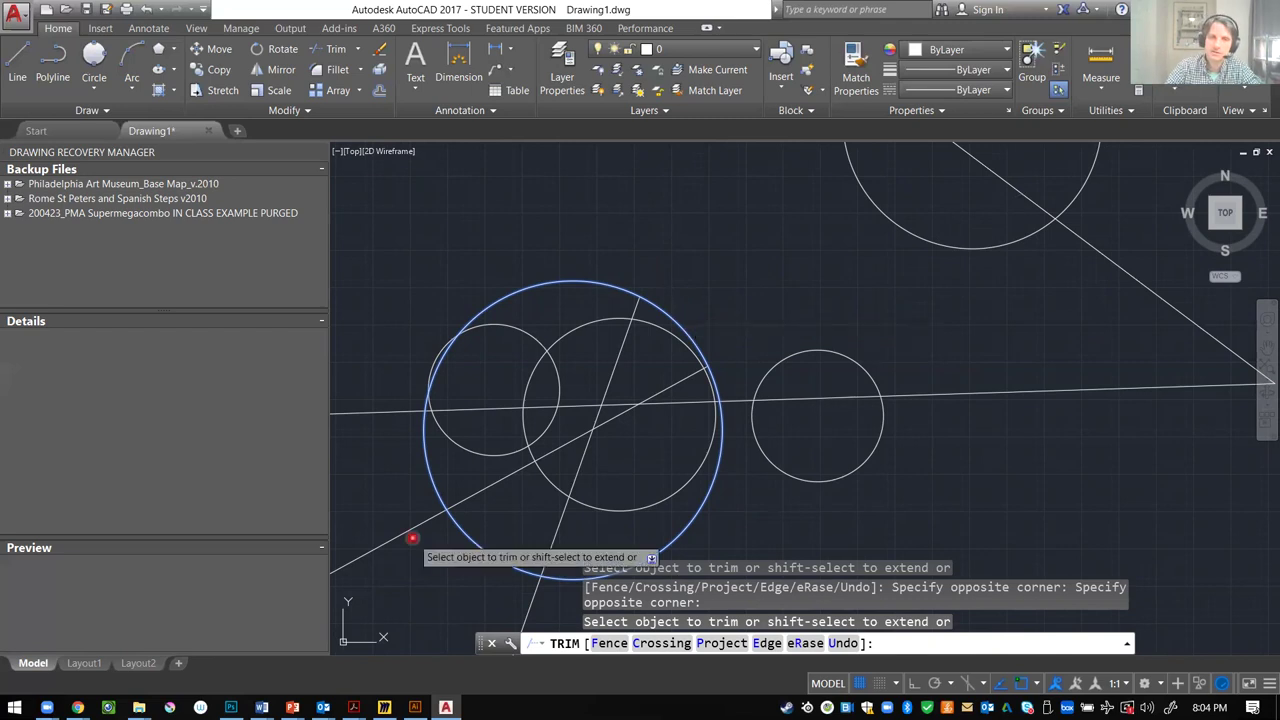
left_click(512, 476)
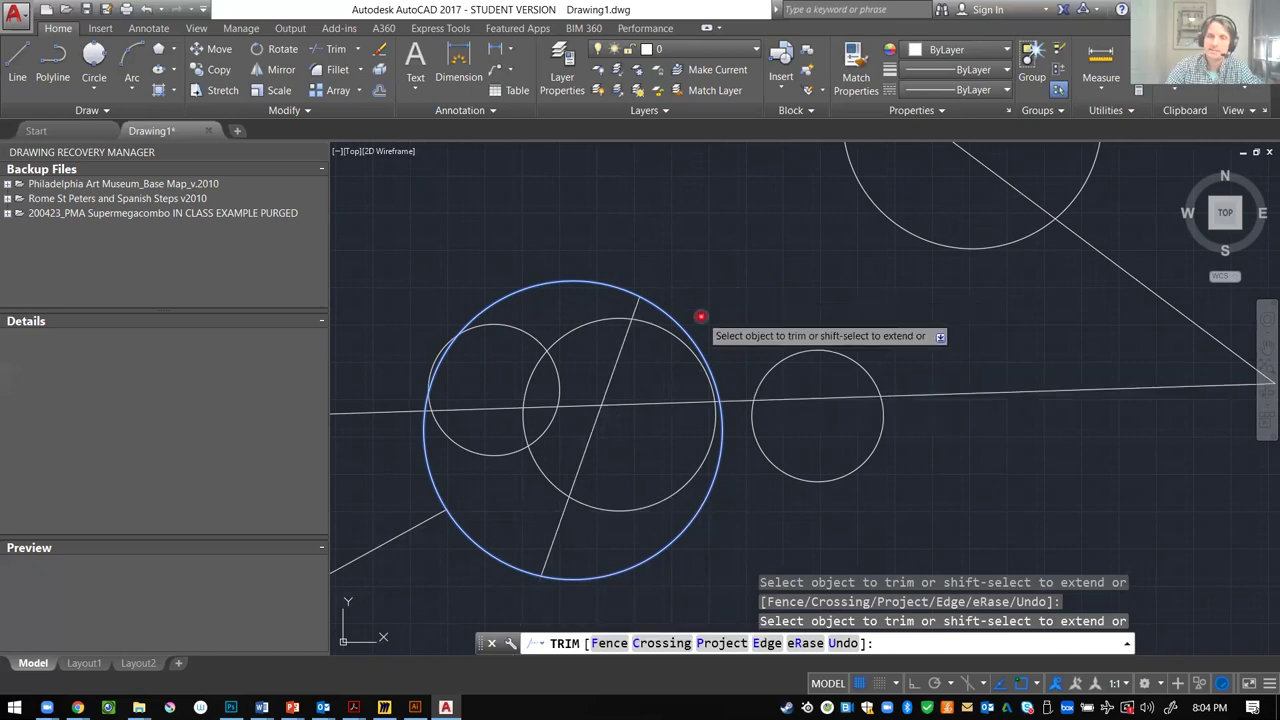
key("Escape")
scroll(788, 281, "down", 1)
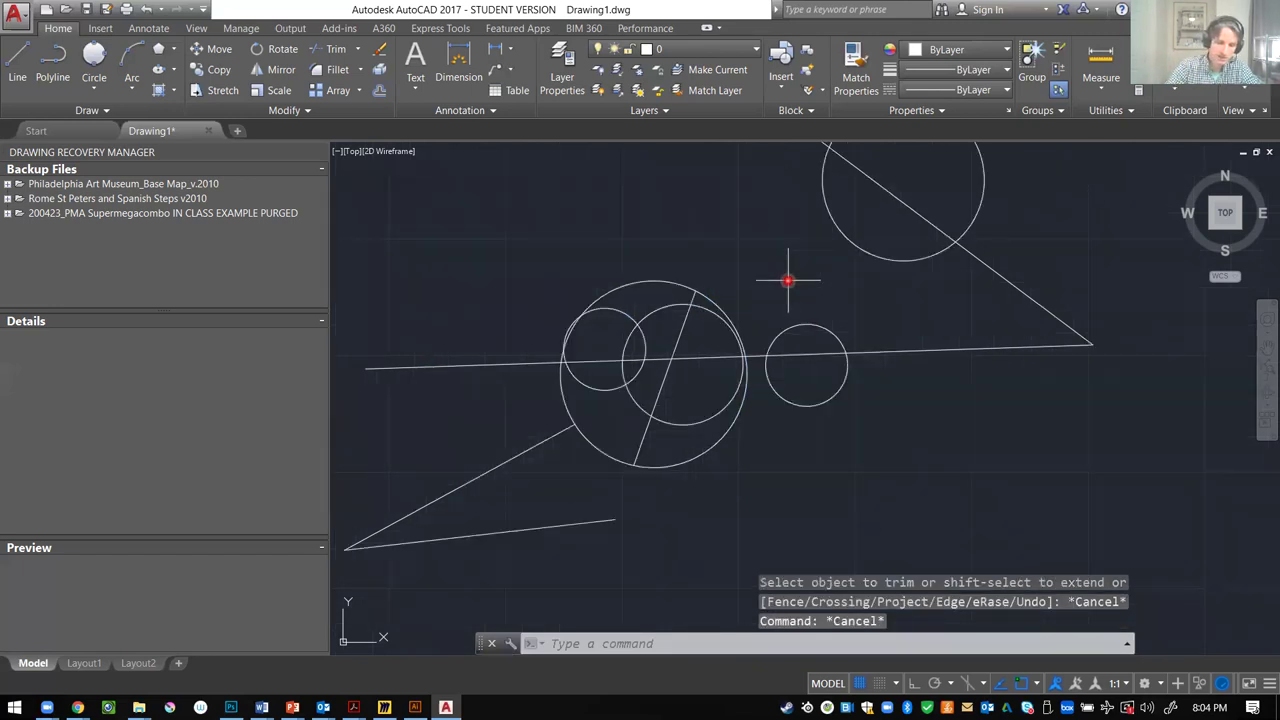
- Extend the lower diagonal and the steep chord up to the long slanted line on the right
type("ex")
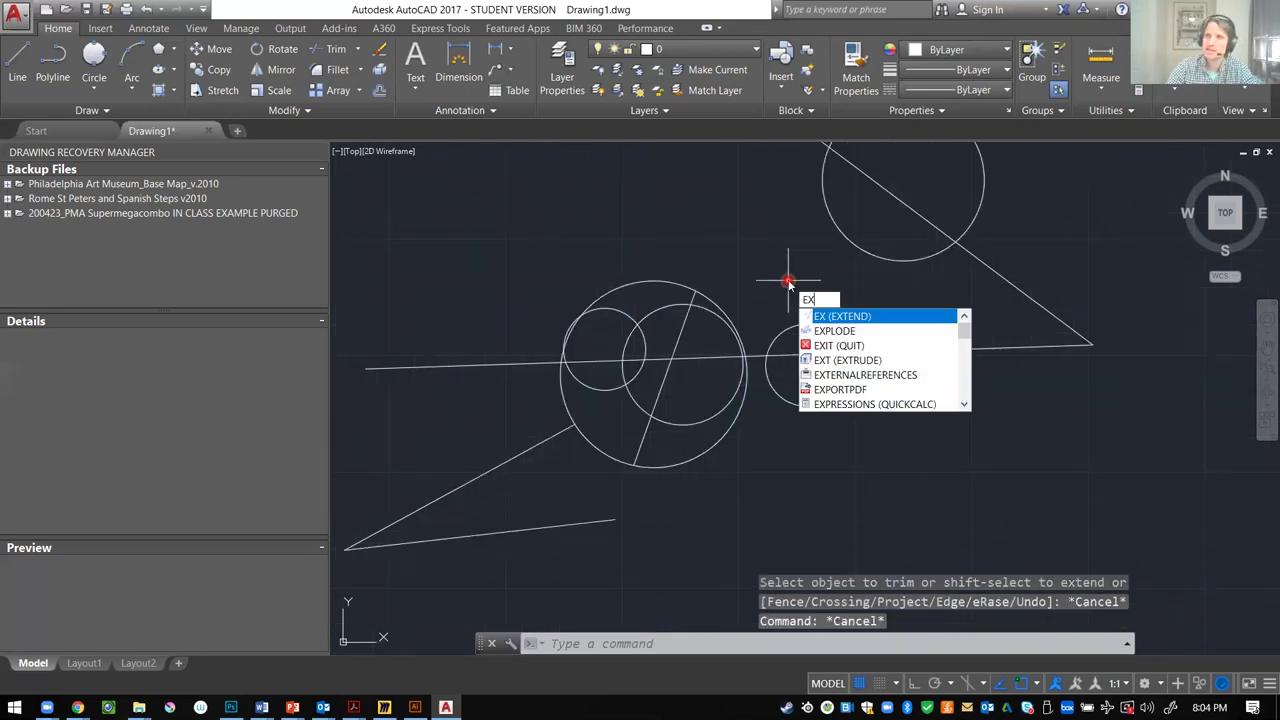
left_click(869, 316)
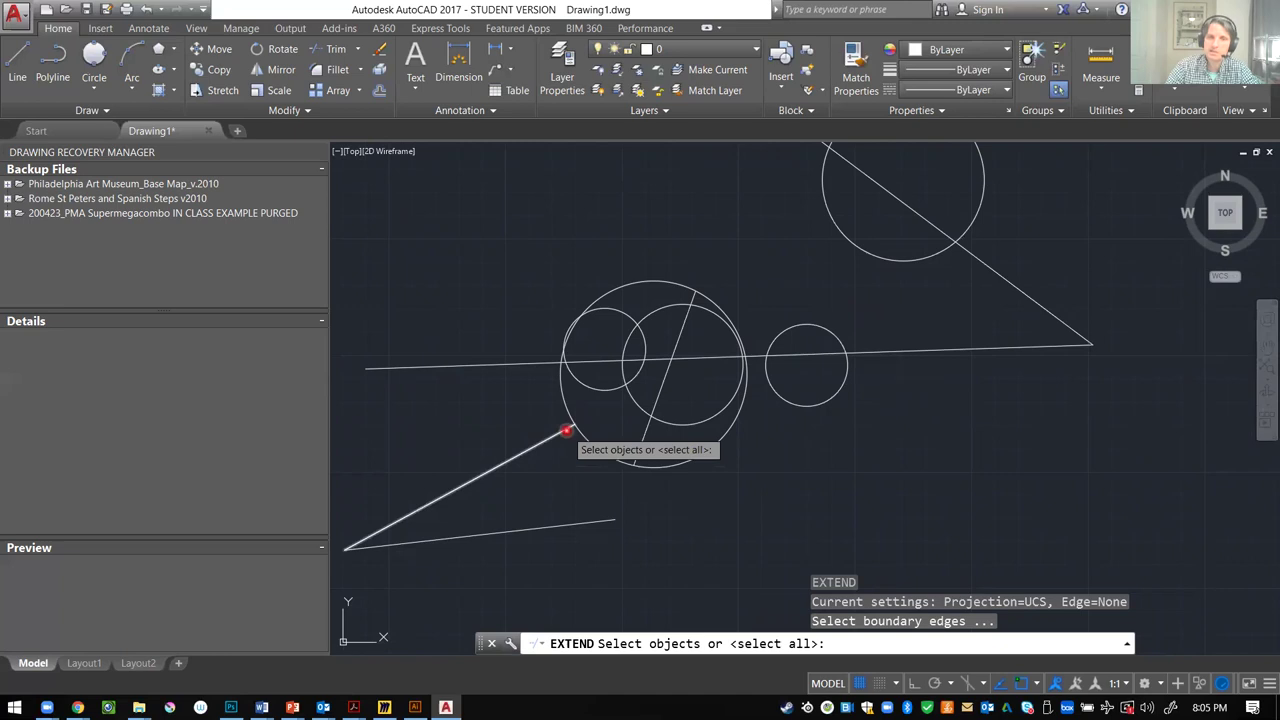
left_click(1012, 256)
left_click(940, 305)
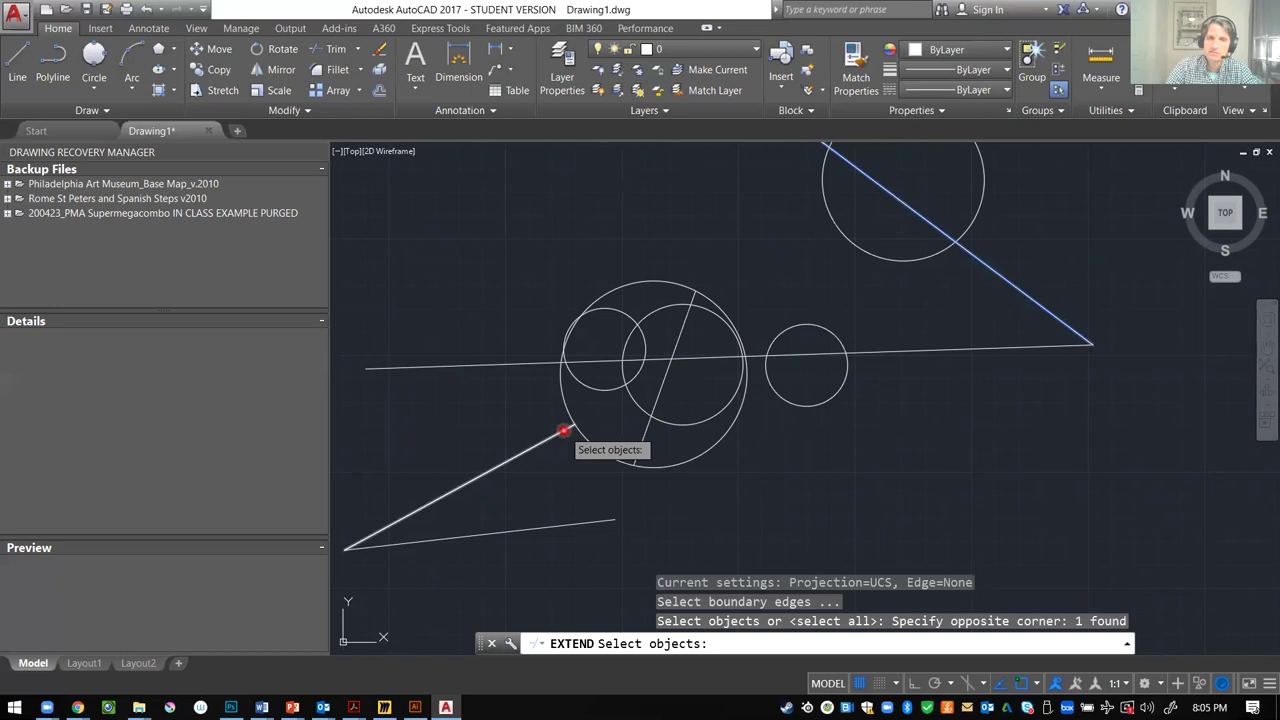
key("Return")
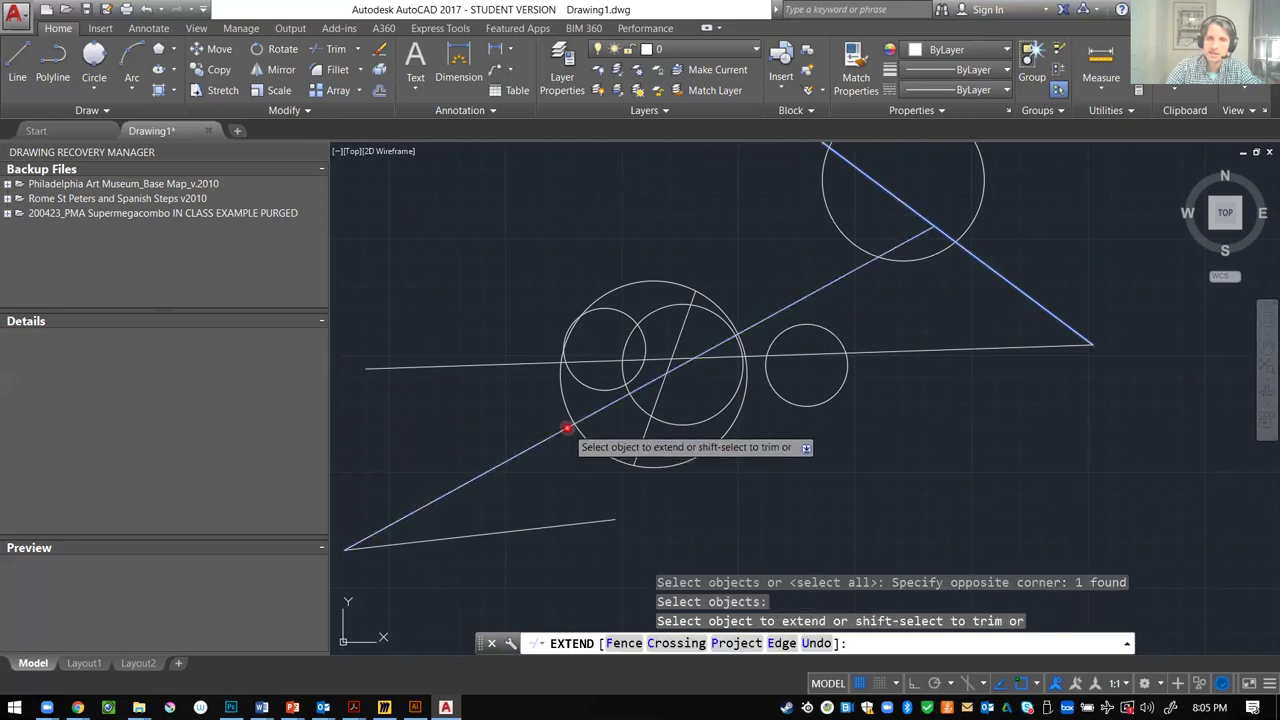
left_click(566, 429)
left_click(691, 301)
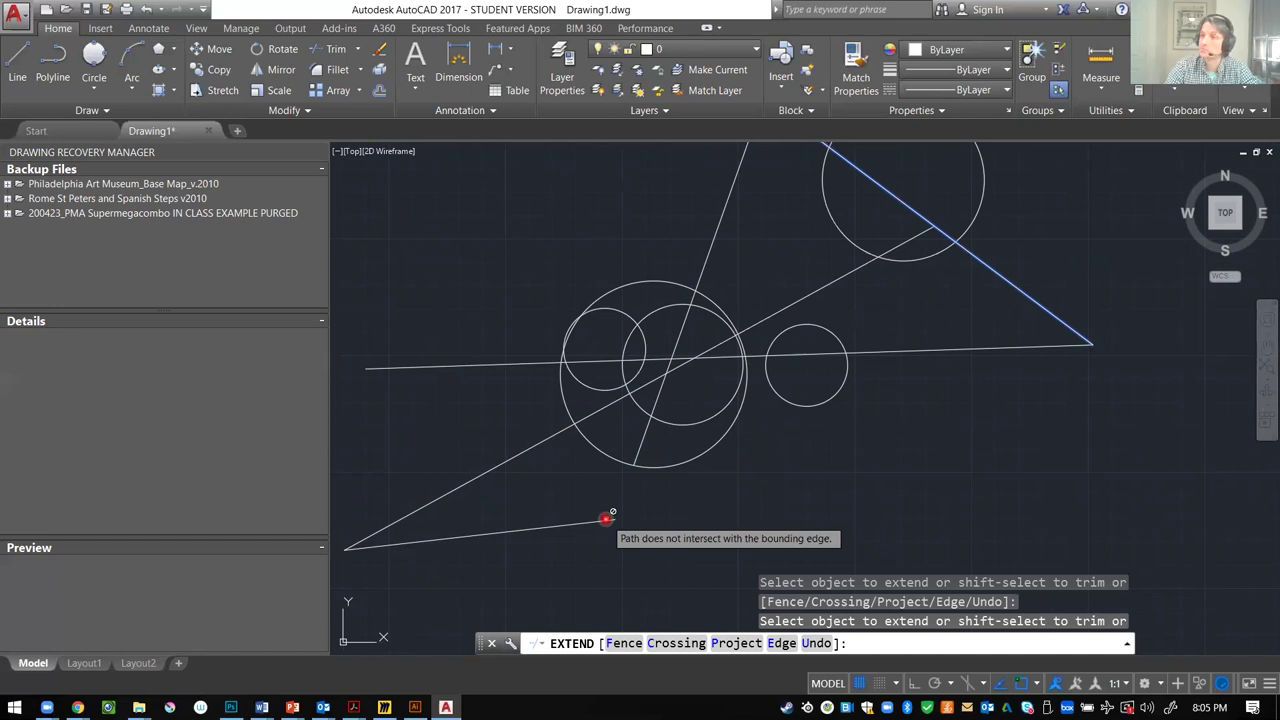
key("Escape")
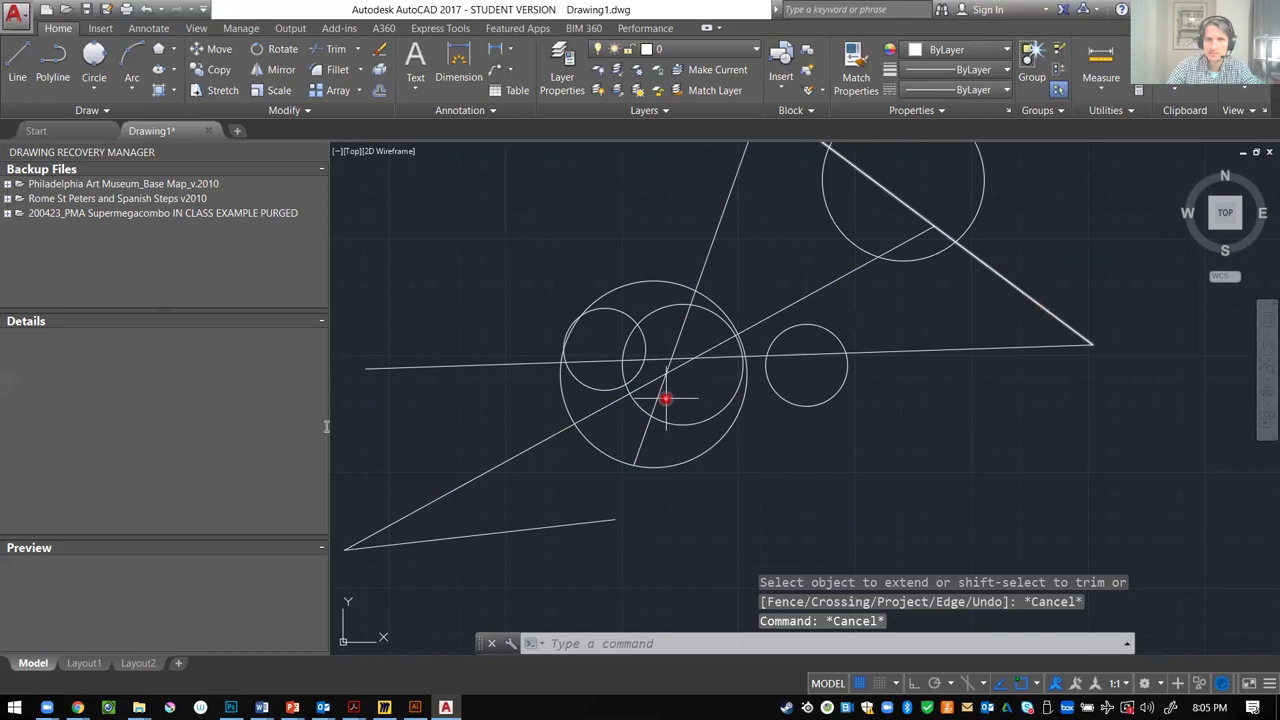
scroll(553, 338, "down", 4)
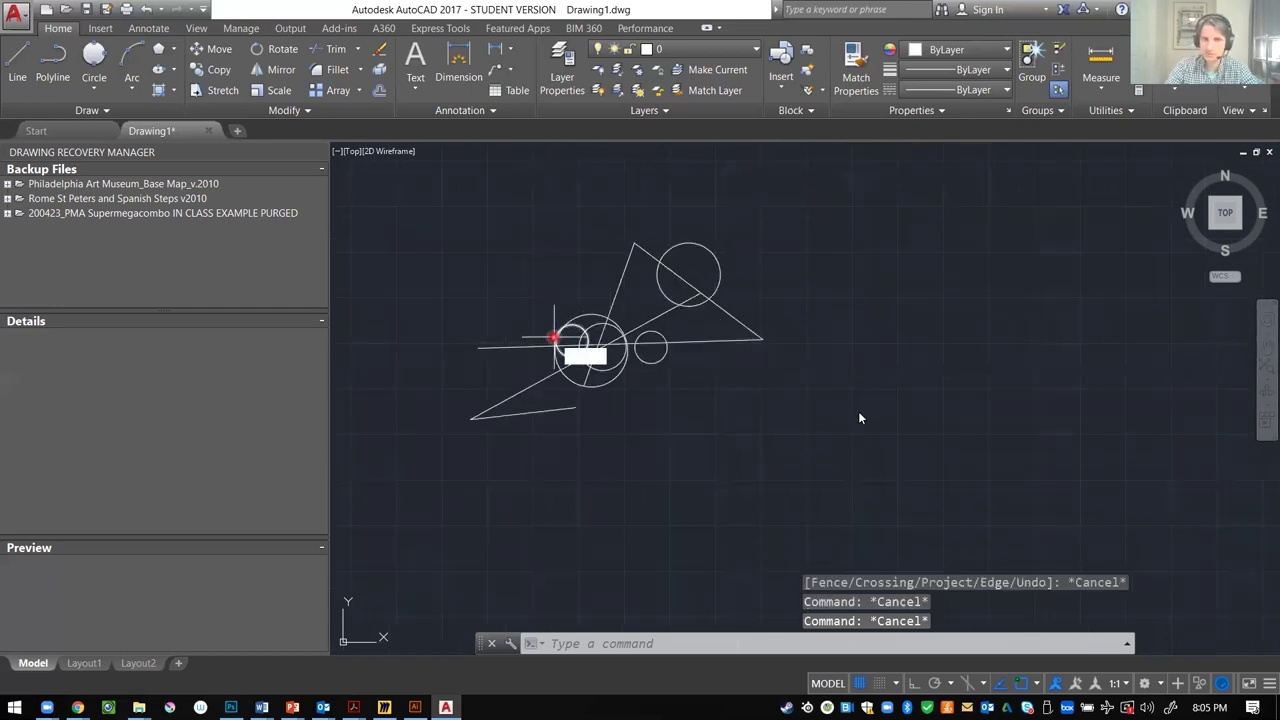
- Draw a near-vertical line to the right of the drawing
type("l")
key("Return")
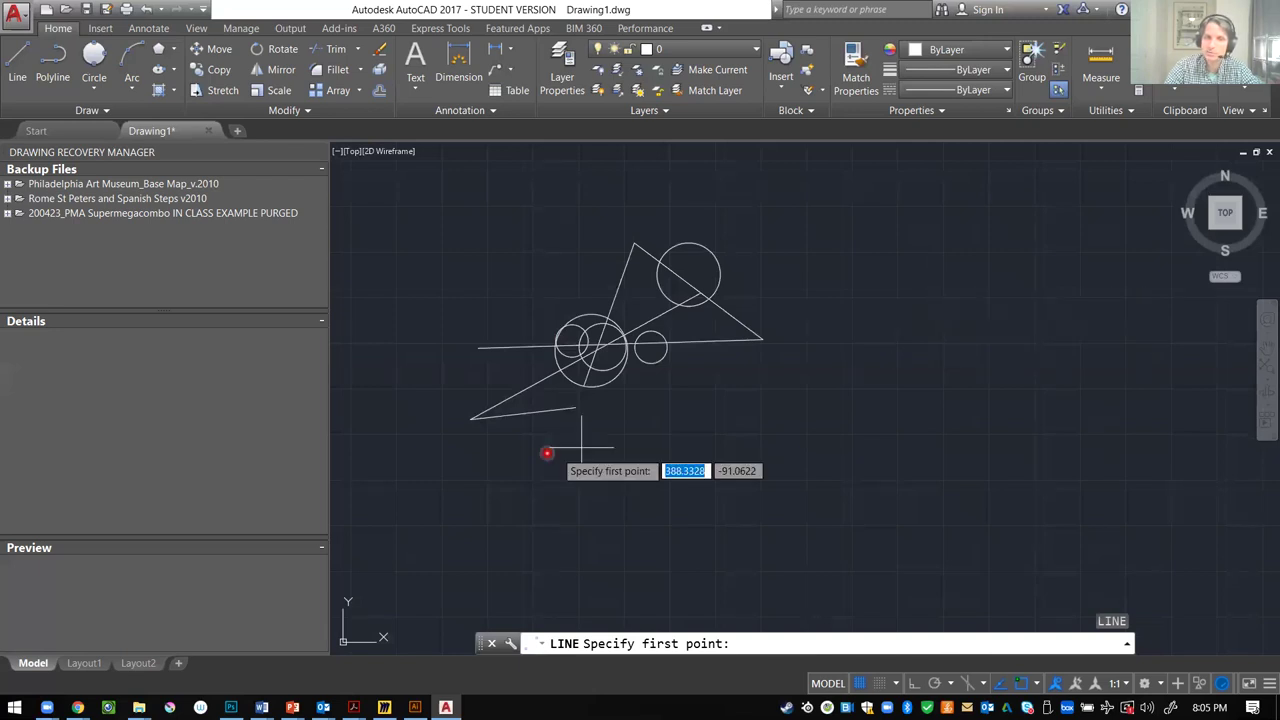
left_click(935, 296)
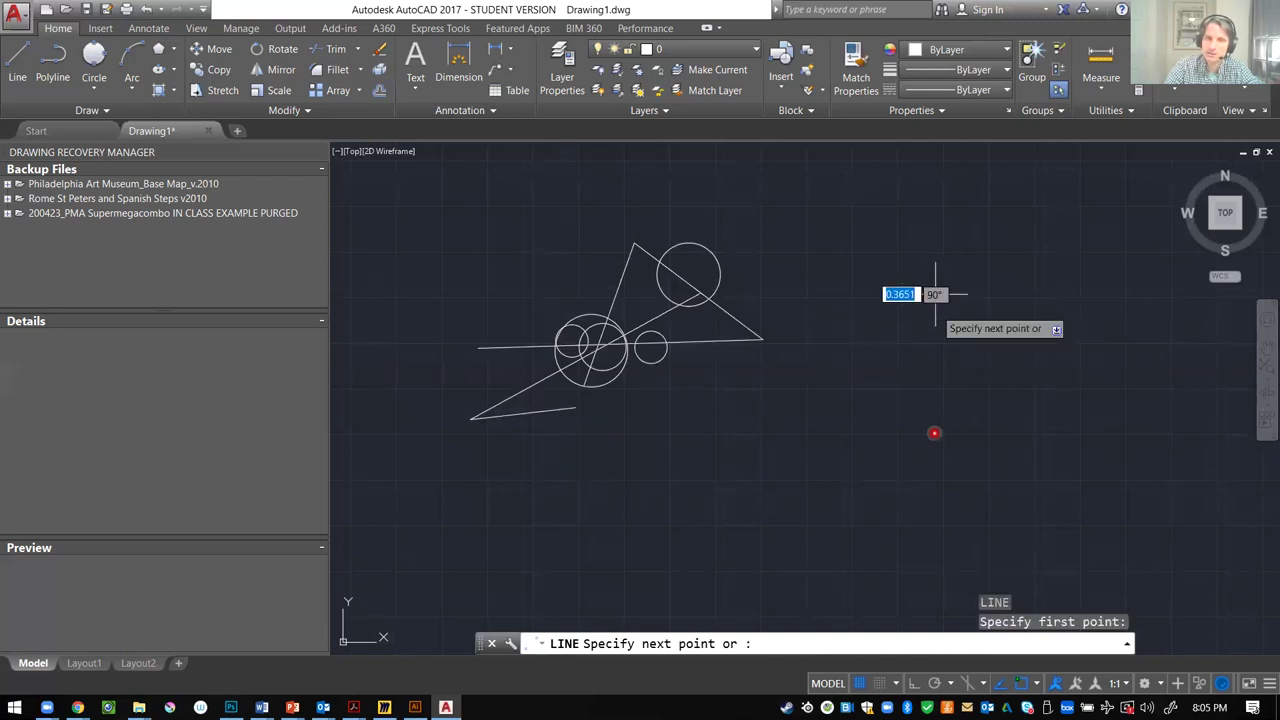
left_click(950, 445)
key("Escape")
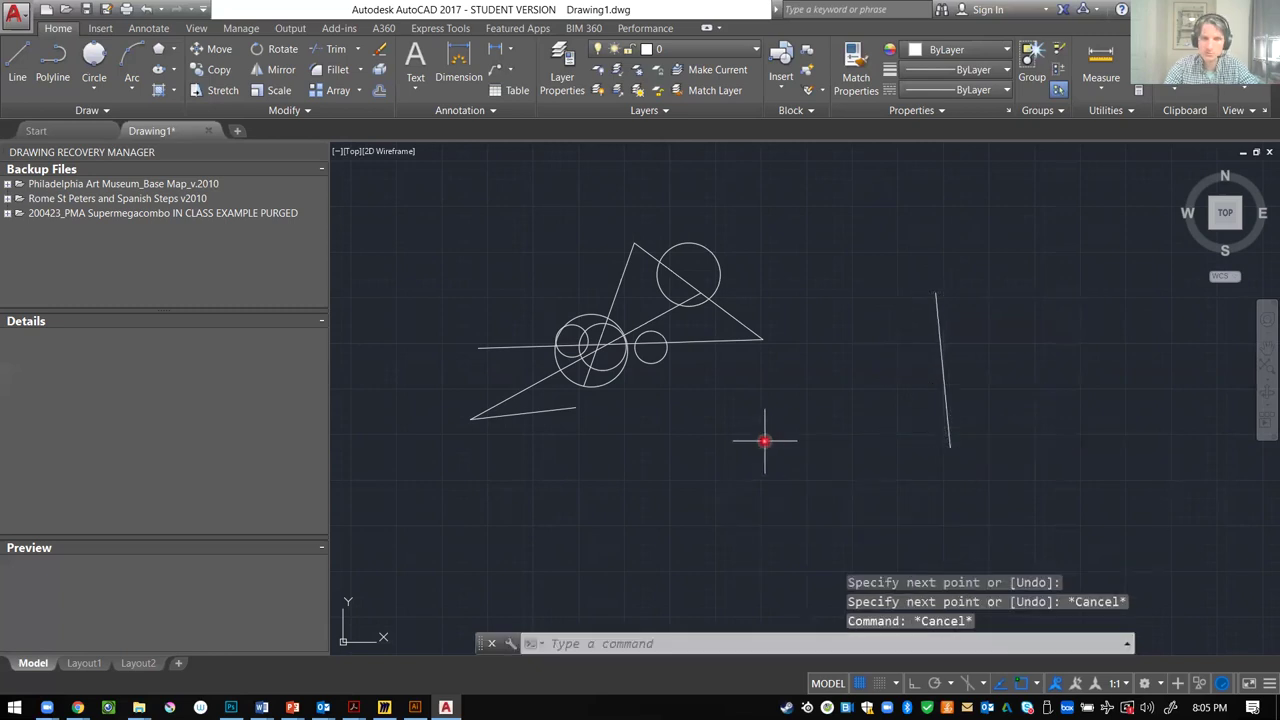
key("Return")
key("Escape")
key("Escape")
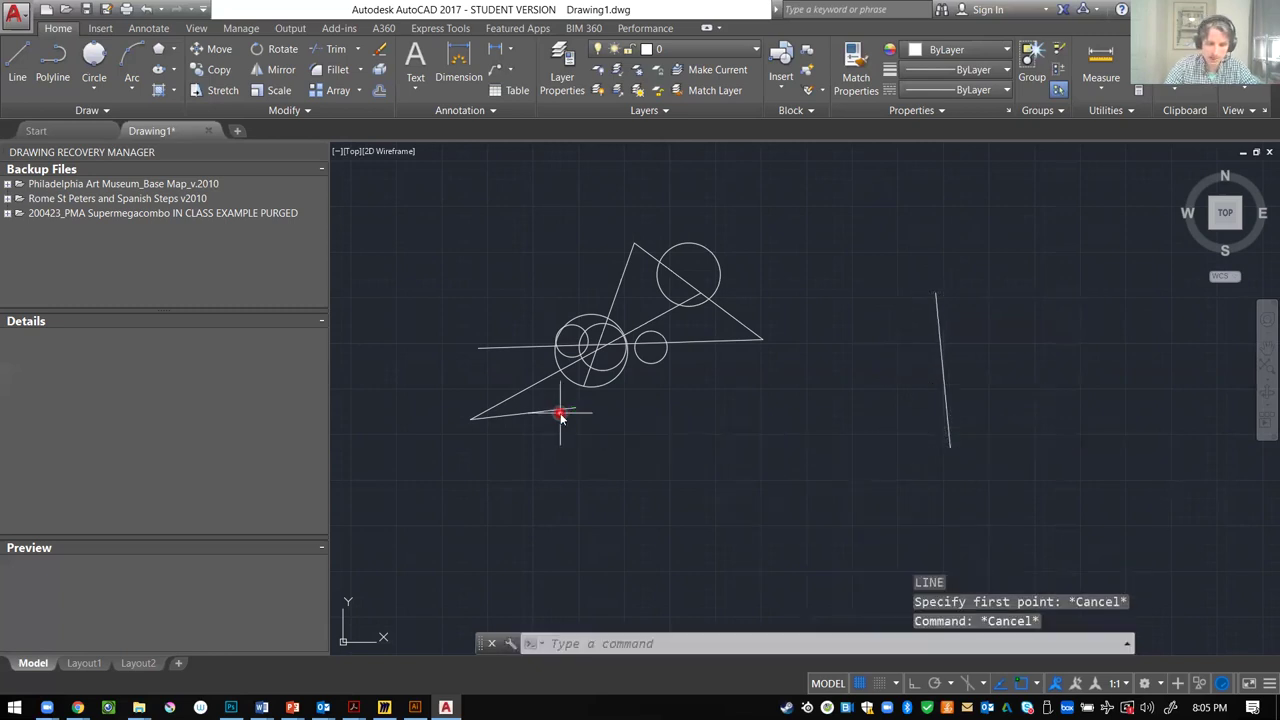
- Extend the triangle's bottom line right to the new vertical line
type("ex")
key("Return")
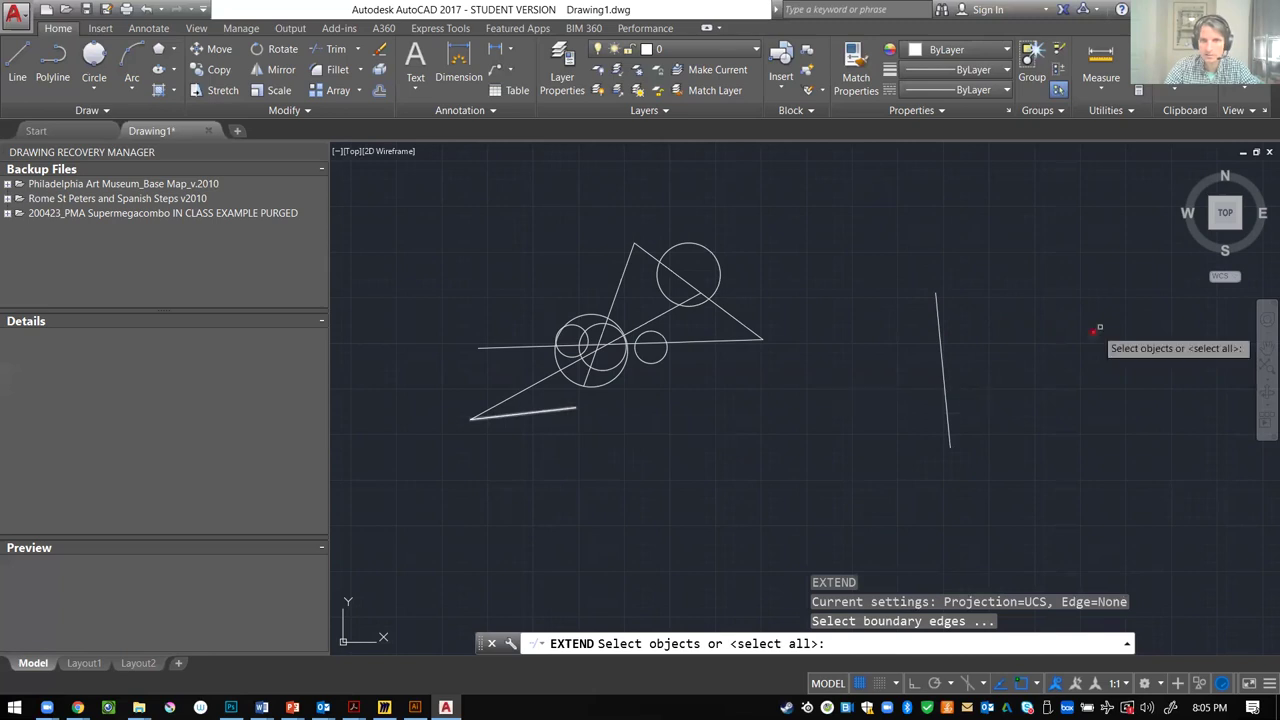
left_click(1097, 328)
left_click(894, 369)
key("Return")
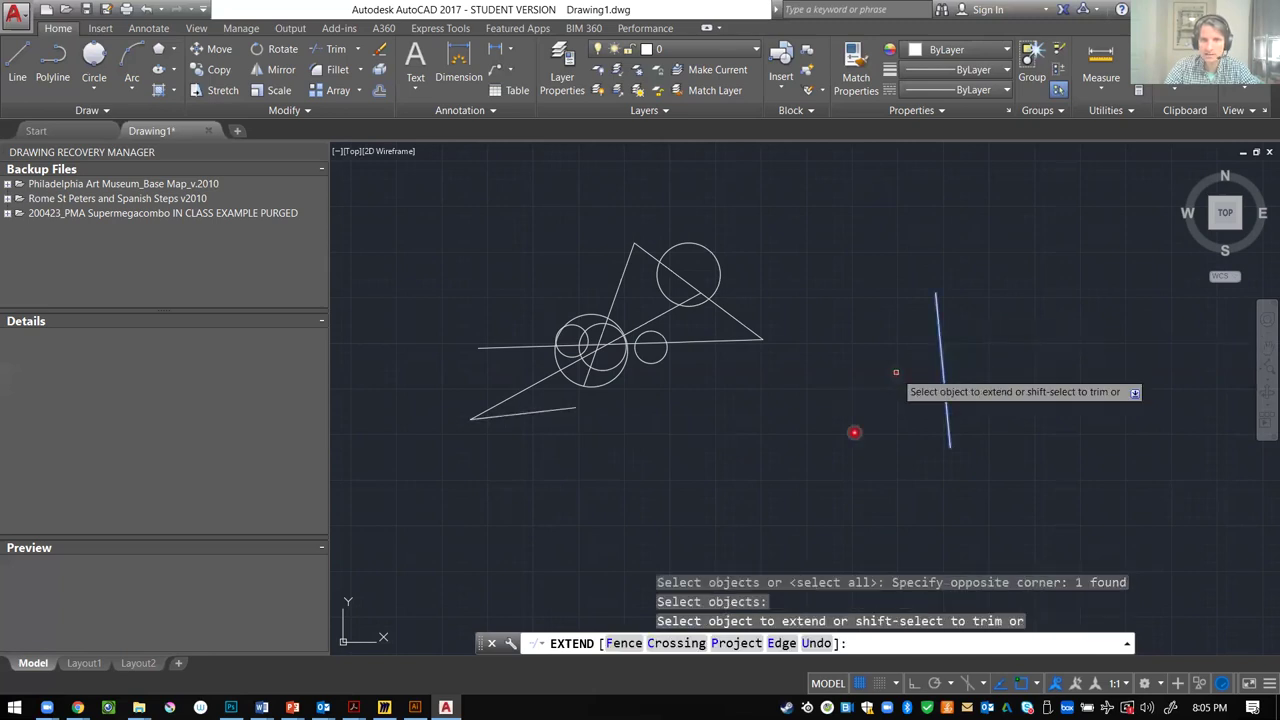
left_click(569, 412)
key("Escape")
key("Escape")
key("Escape")
- Extend the triangle's right edge down to meet the slanted line
type("e")
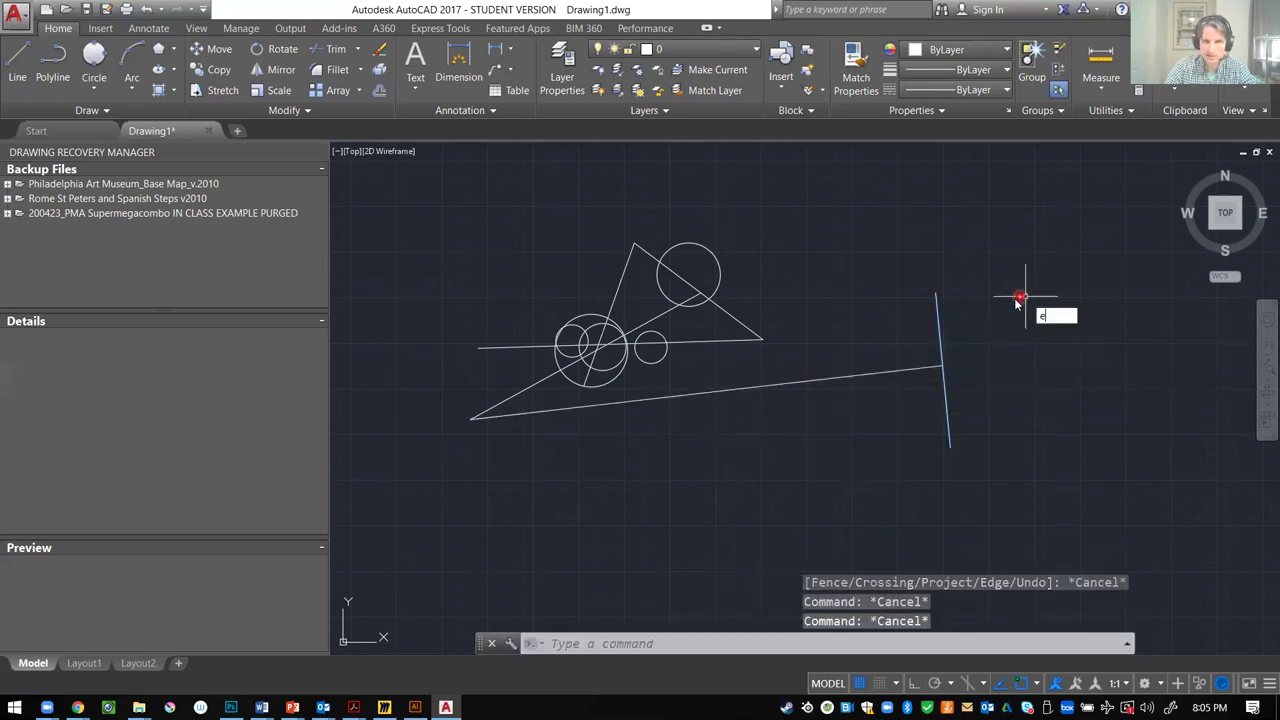
type("x")
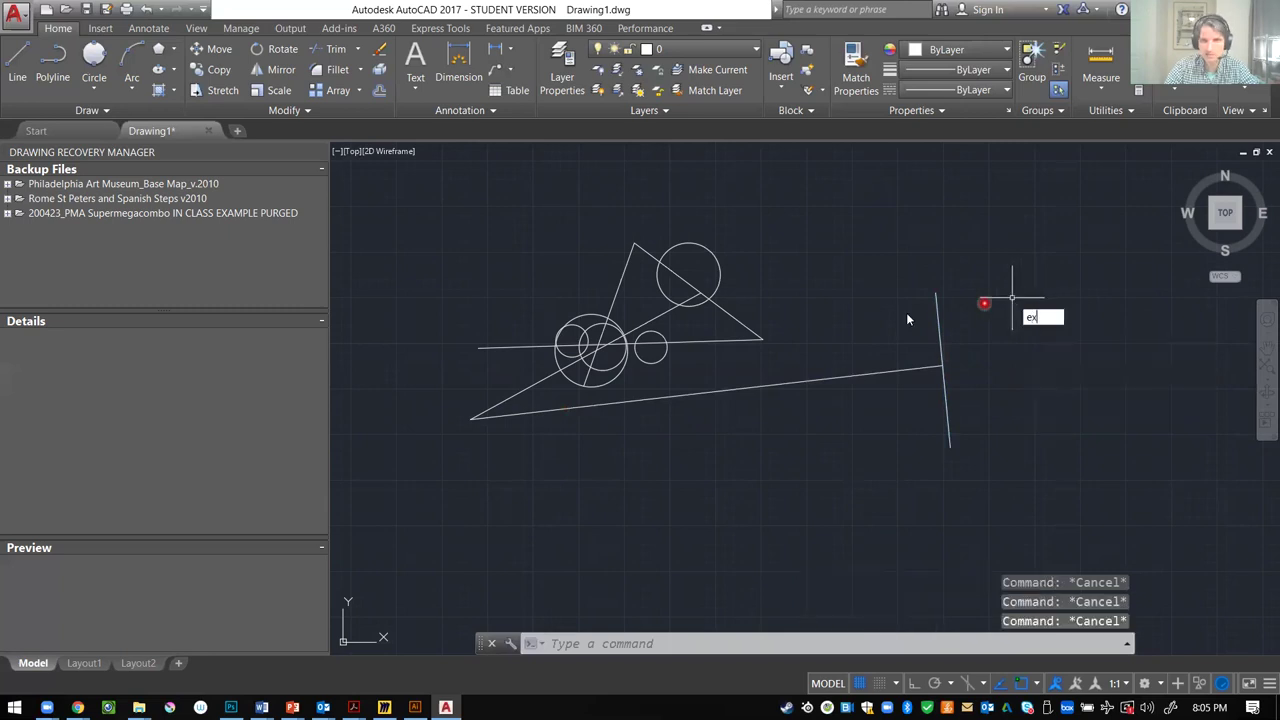
key("Return")
left_click(834, 343)
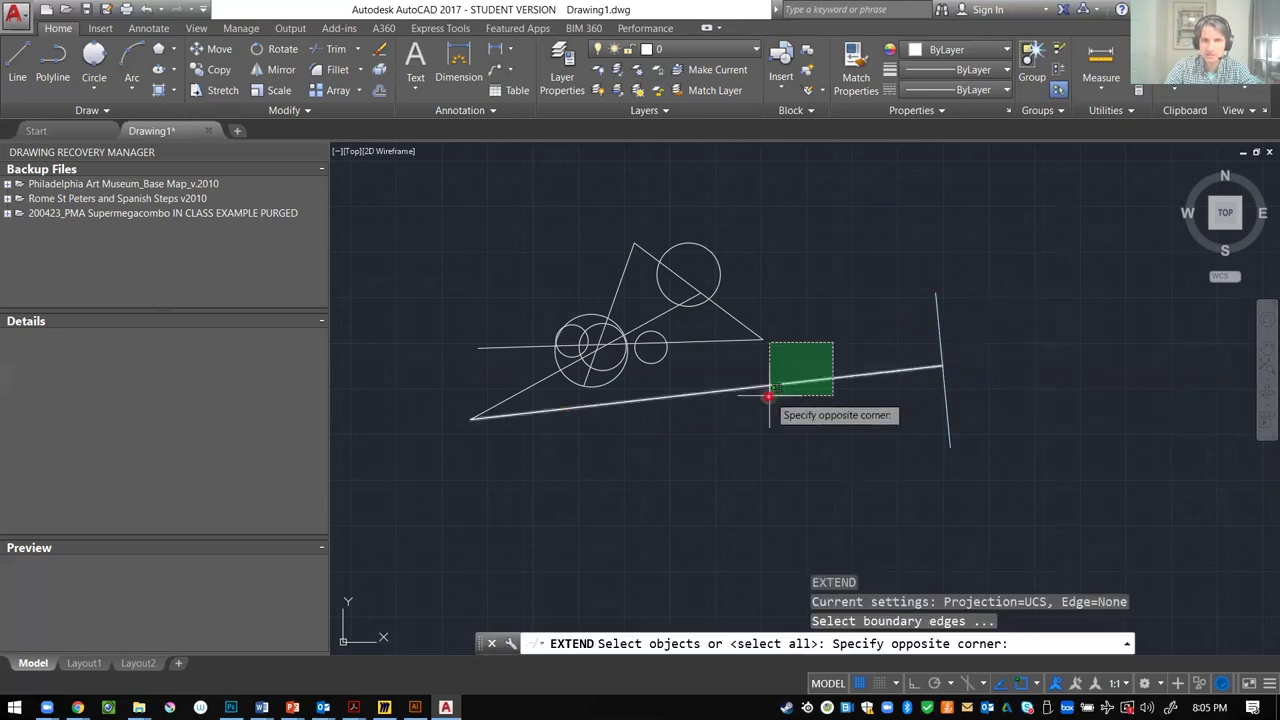
left_click(768, 400)
key("Return")
left_click(752, 332)
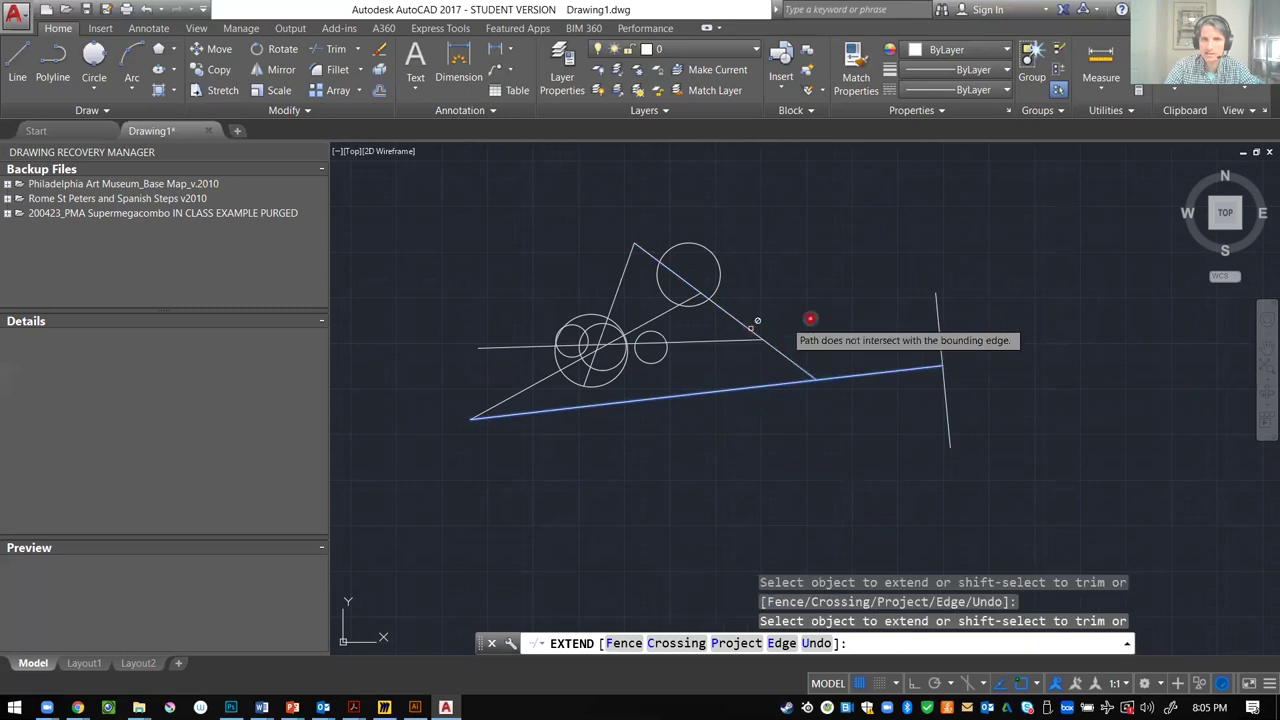
key("Escape")
type("tr")
key("Return")
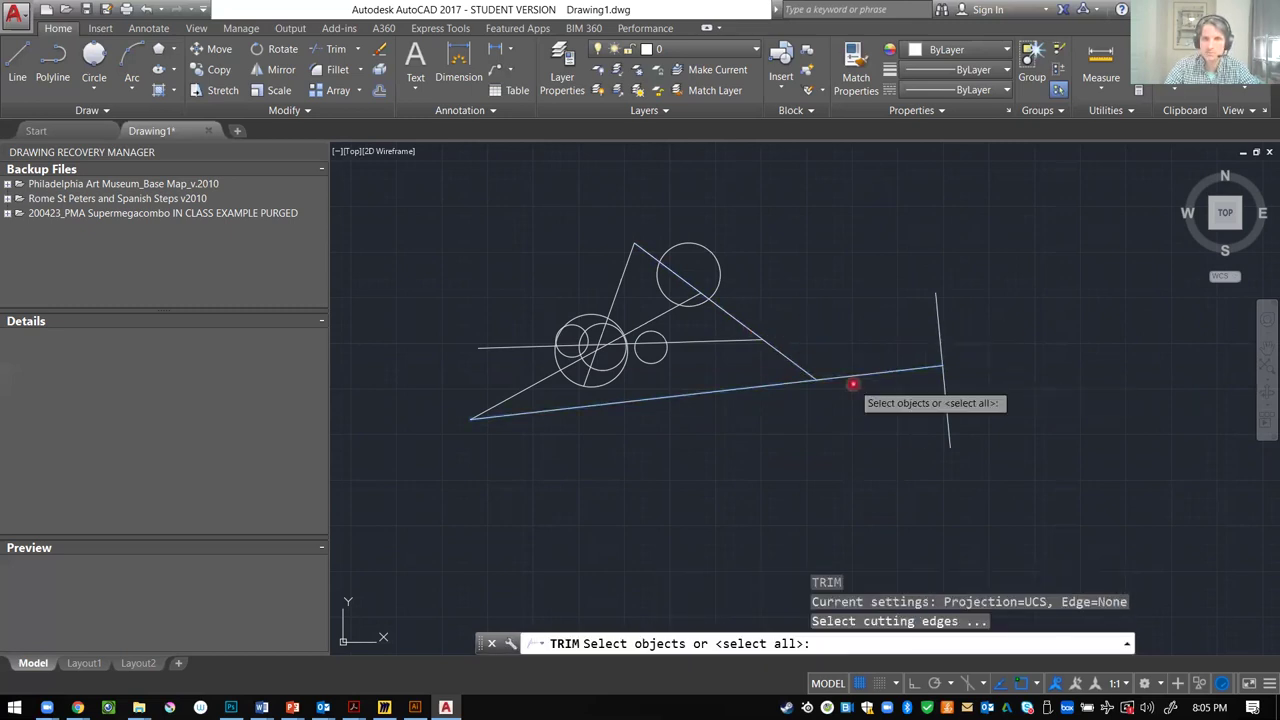
- Trim the bottom line's overhang beyond the triangle's right edge
left_click(805, 368)
key("Return")
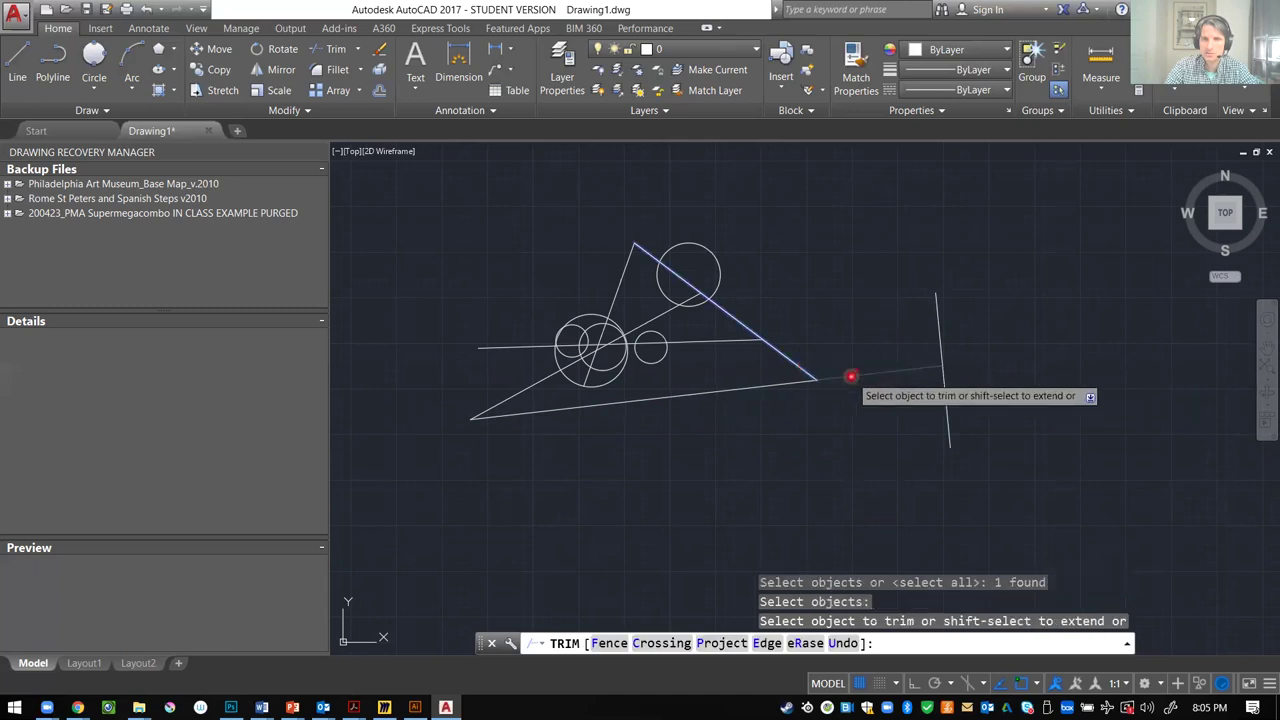
left_click(851, 376)
key("Escape")
scroll(820, 380, "up", 5)
scroll(855, 368, "down", 3)
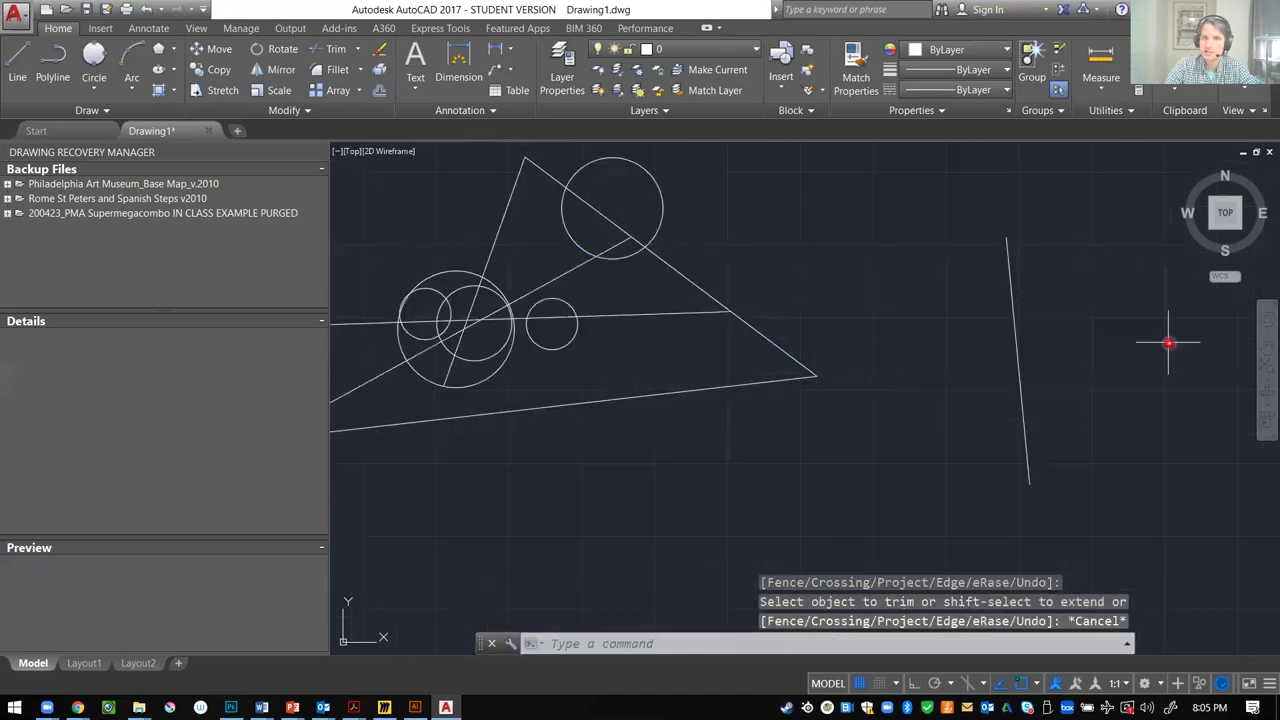
- Erase the vertical line, then undo to bring it back
left_click(1074, 312)
left_click(998, 388)
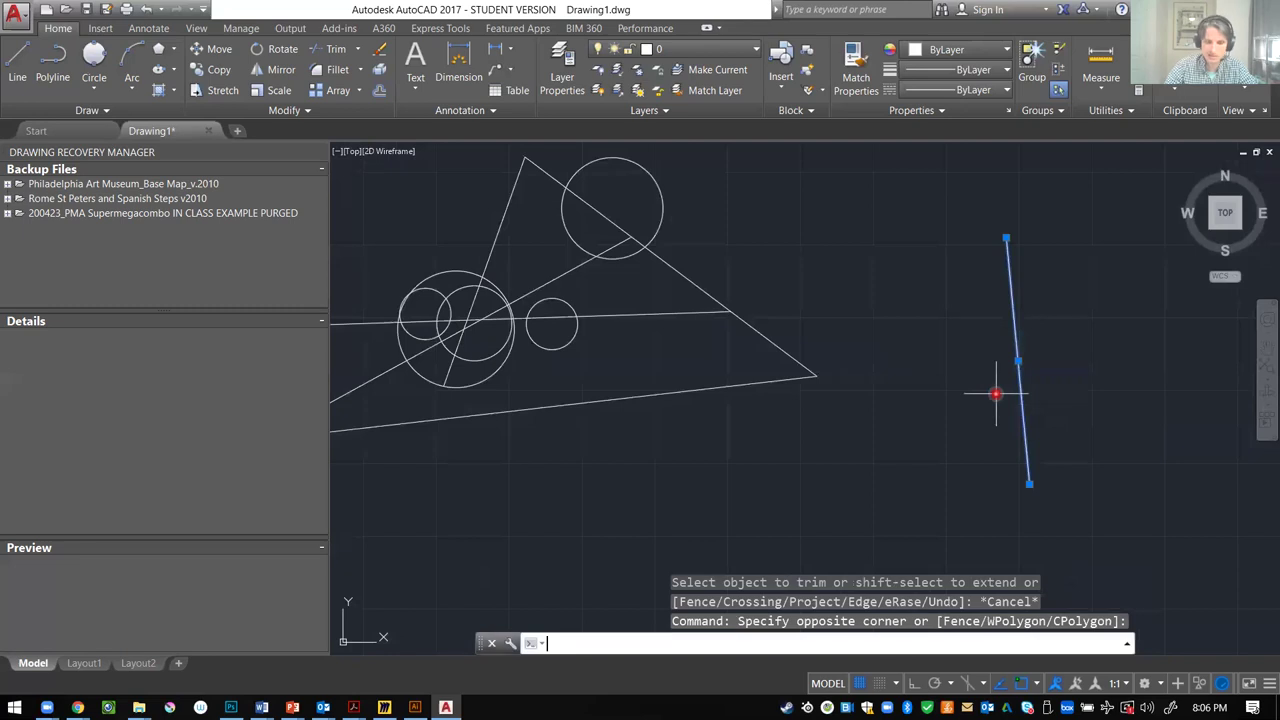
type("era")
key("Return")
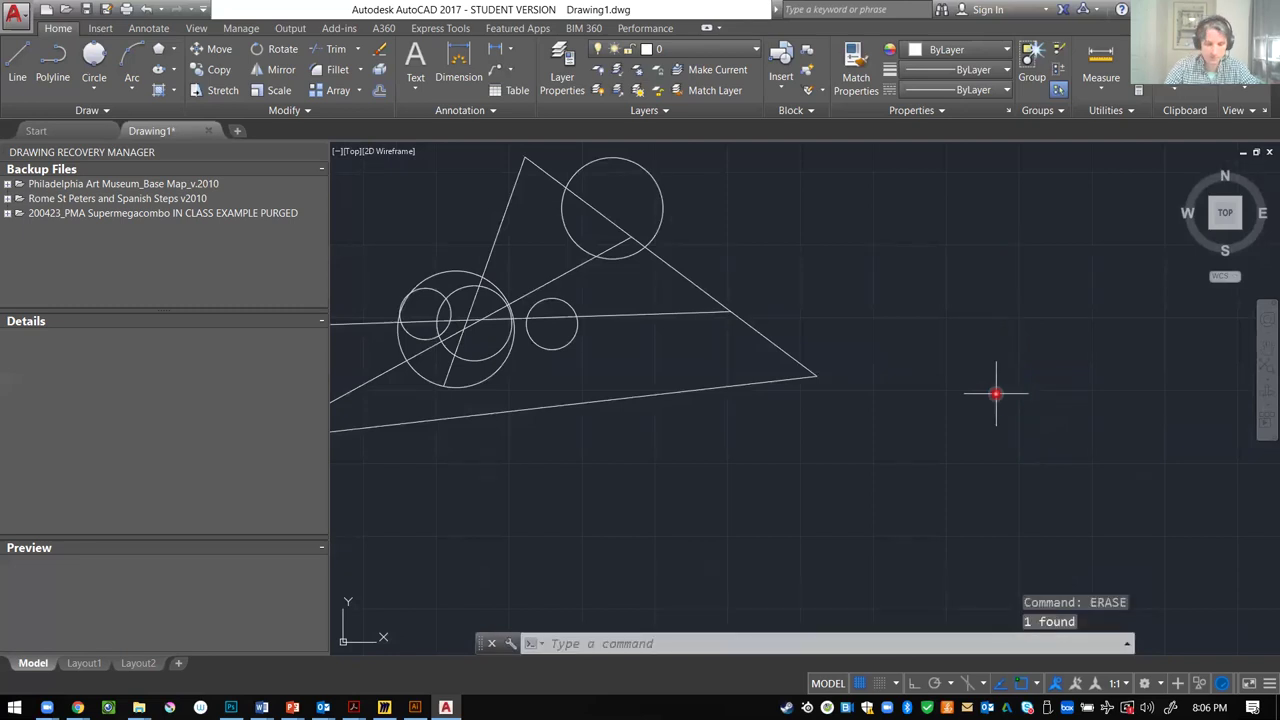
key("ctrl+z")
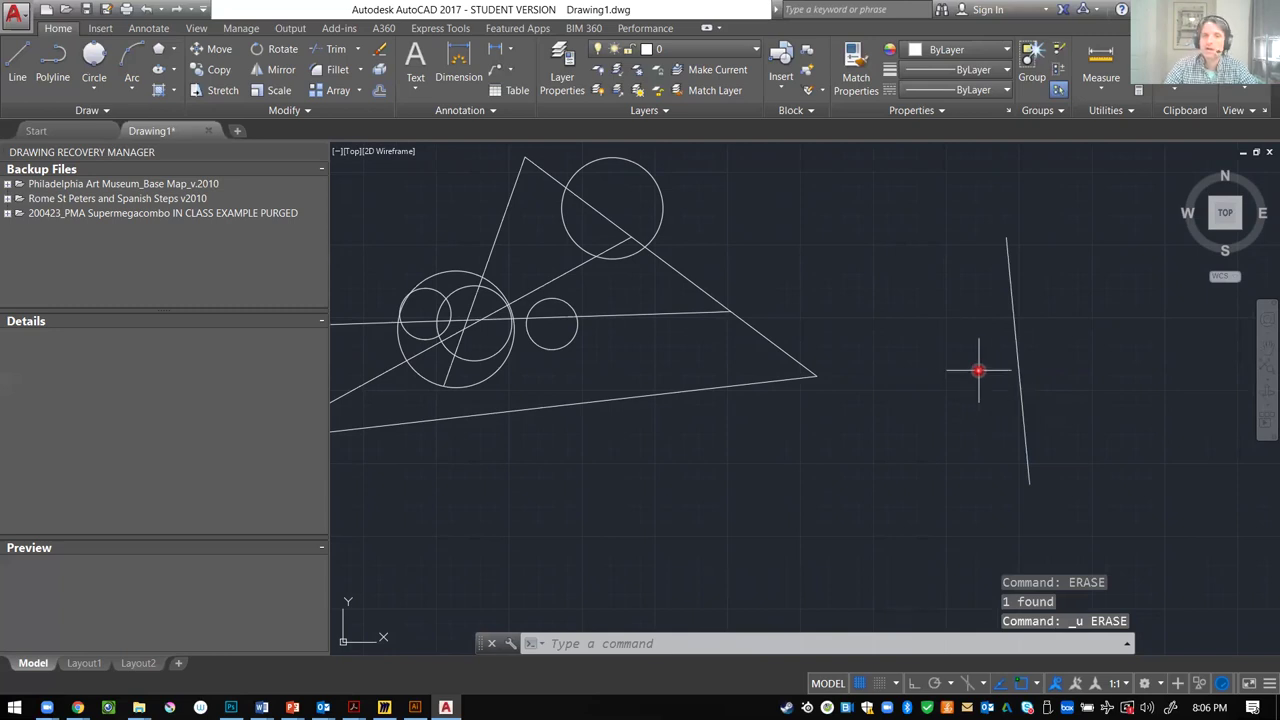
- Undo the trim and both extensions so the bottom line is short again
scroll(978, 368, "down", 2)
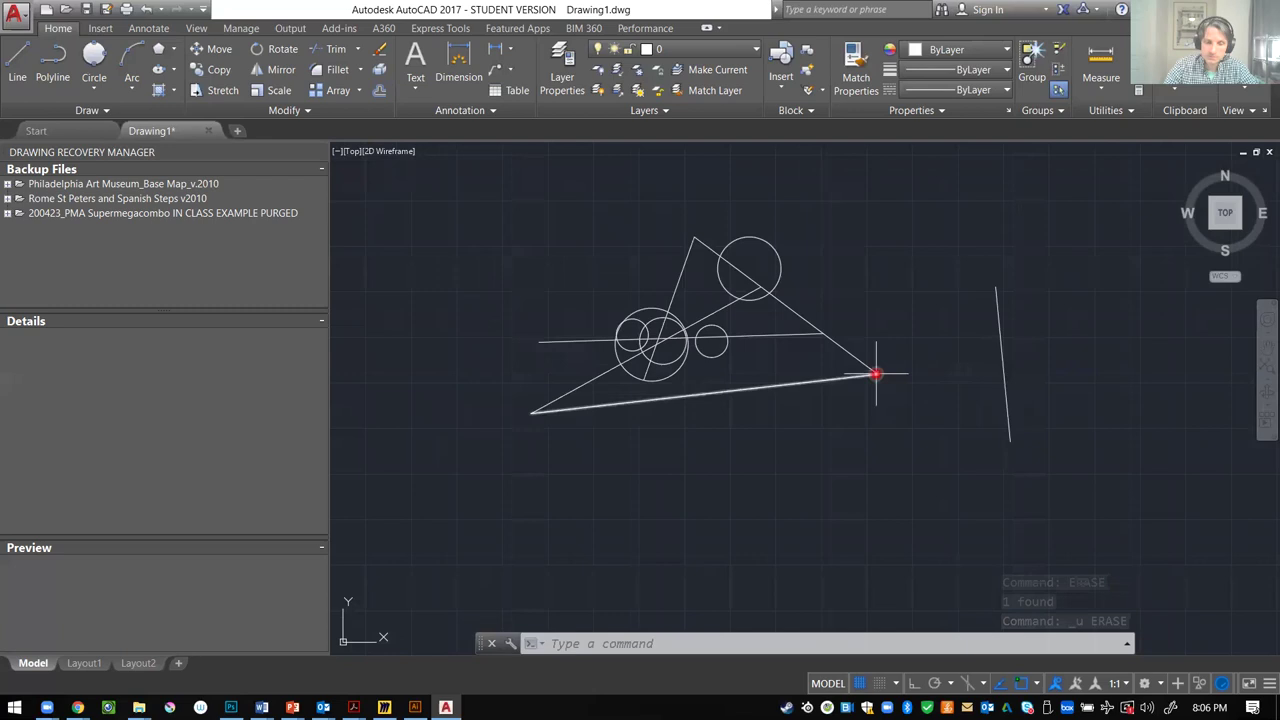
middle_click_drag(965, 365, 905, 371)
key("ctrl+z")
key("ctrl+z")
key("ctrl+z")
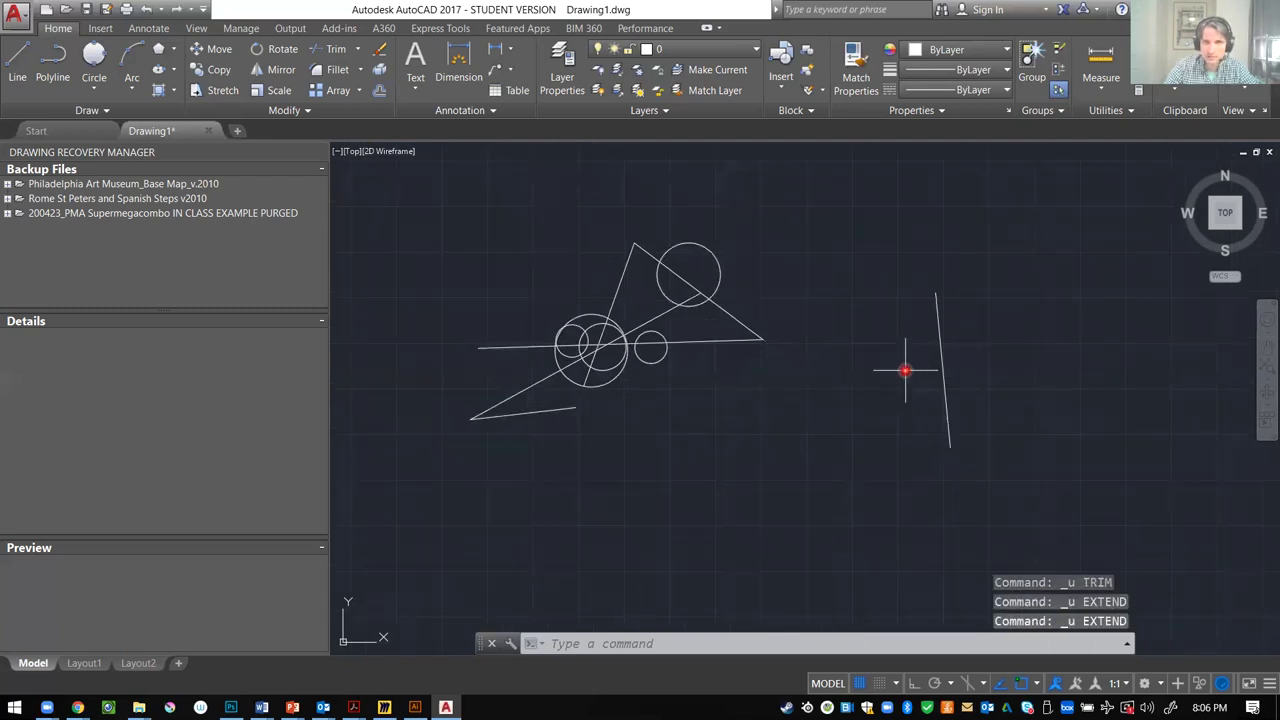
key("Escape")
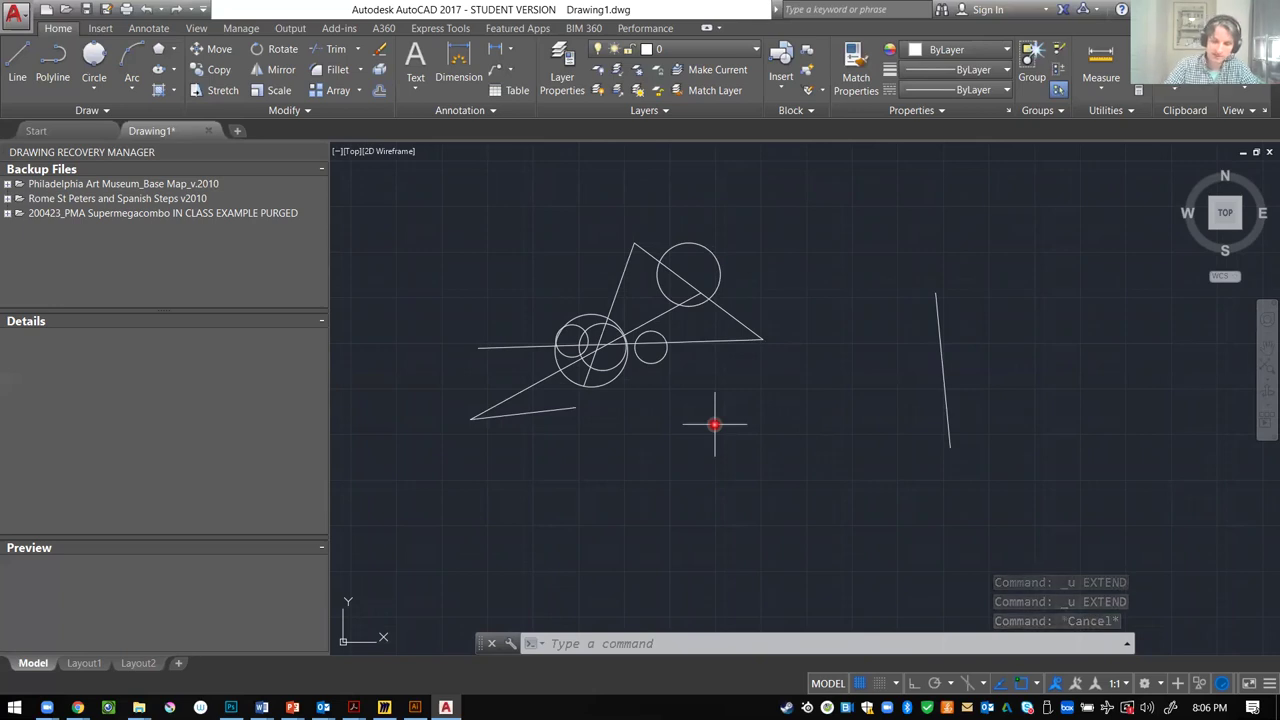
- Fillet the triangle's short bottom line against its right edge to close the corner
type("fi")
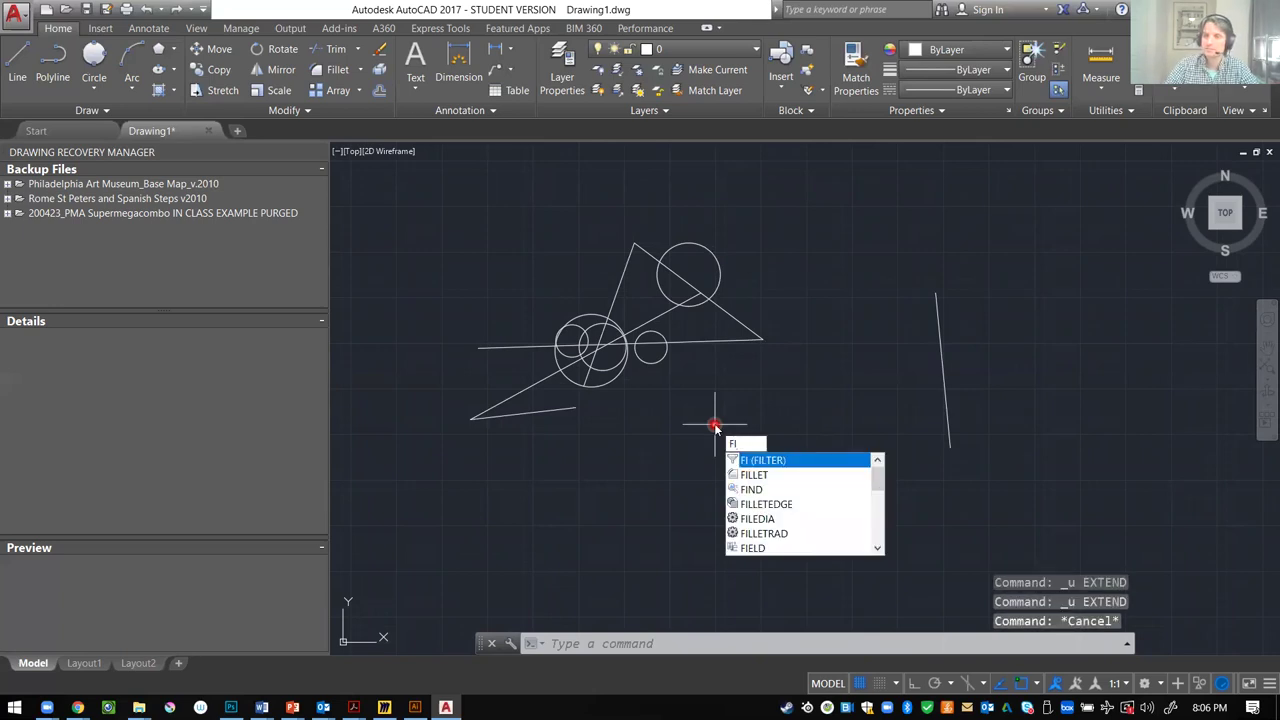
type("l")
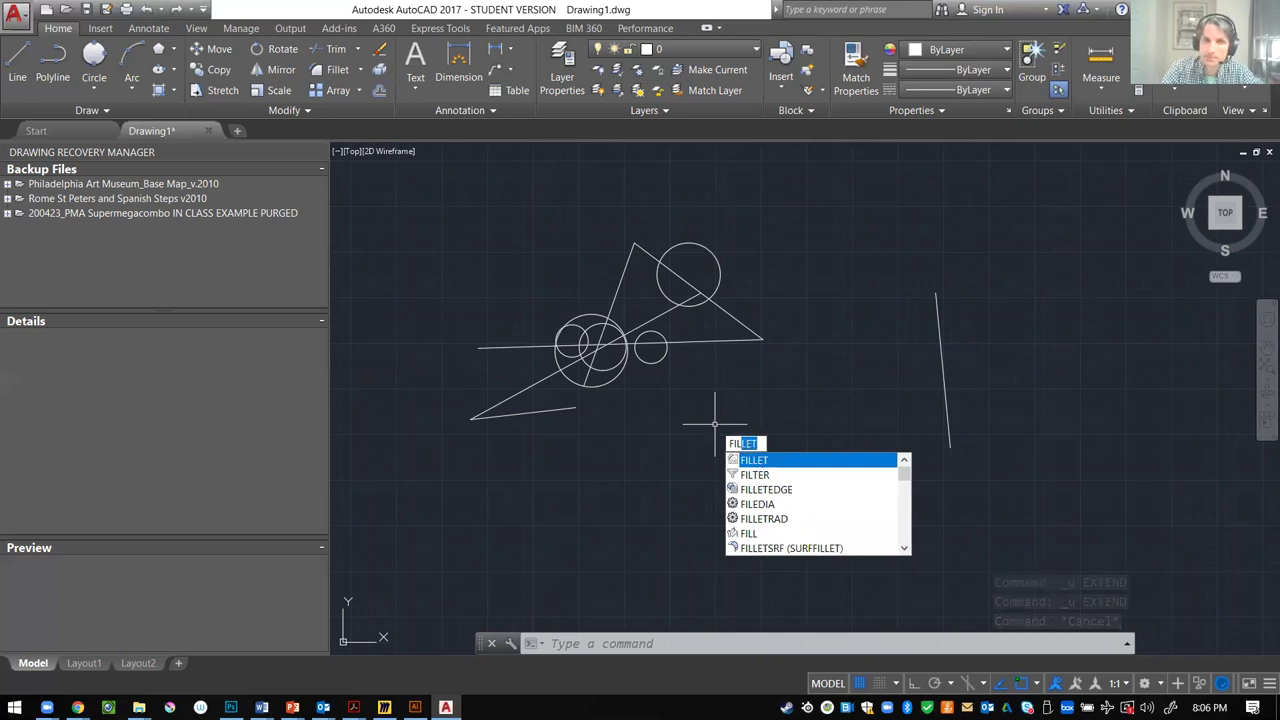
left_click(755, 460)
left_click(572, 409)
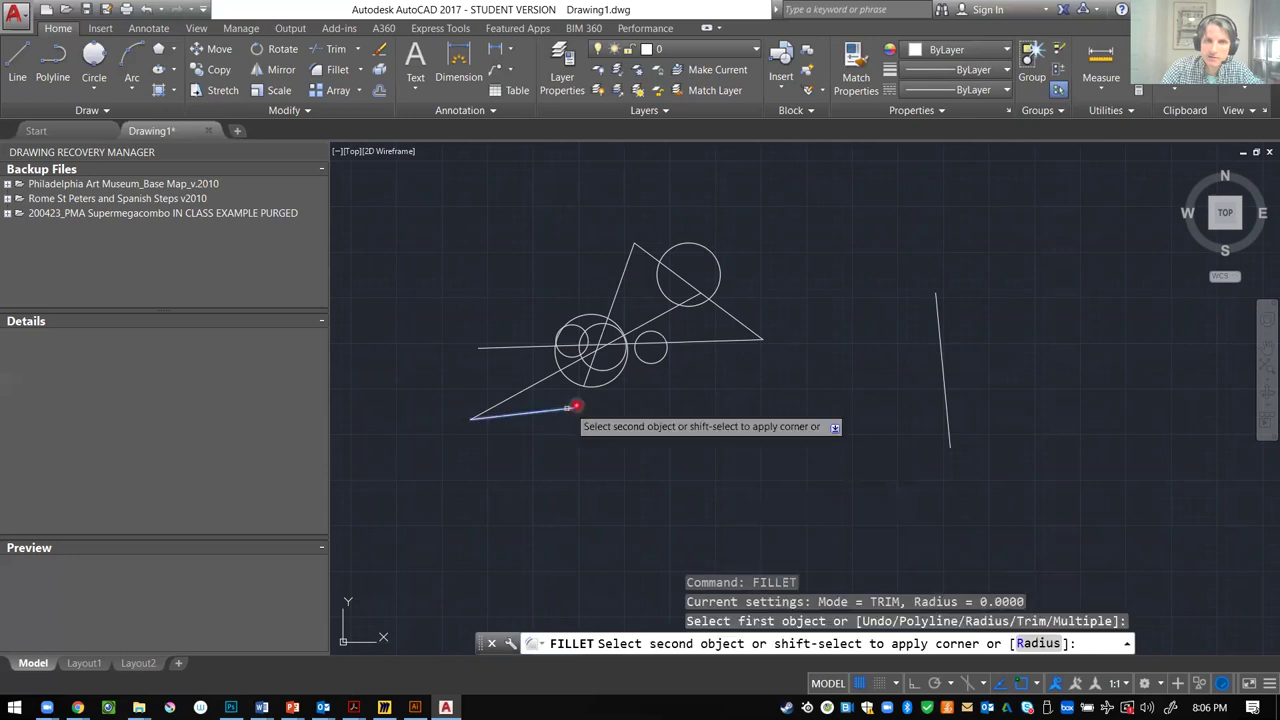
left_click(750, 323)
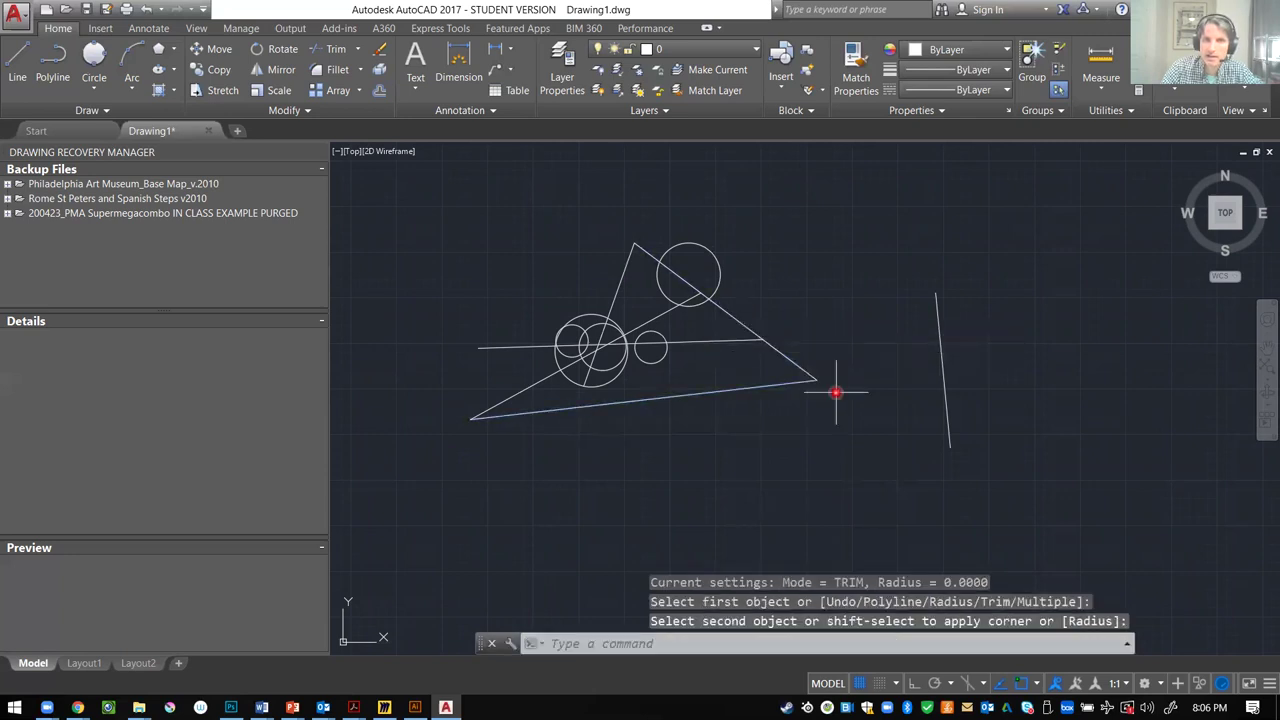
scroll(806, 382, "up", 4)
scroll(737, 351, "down", 2)
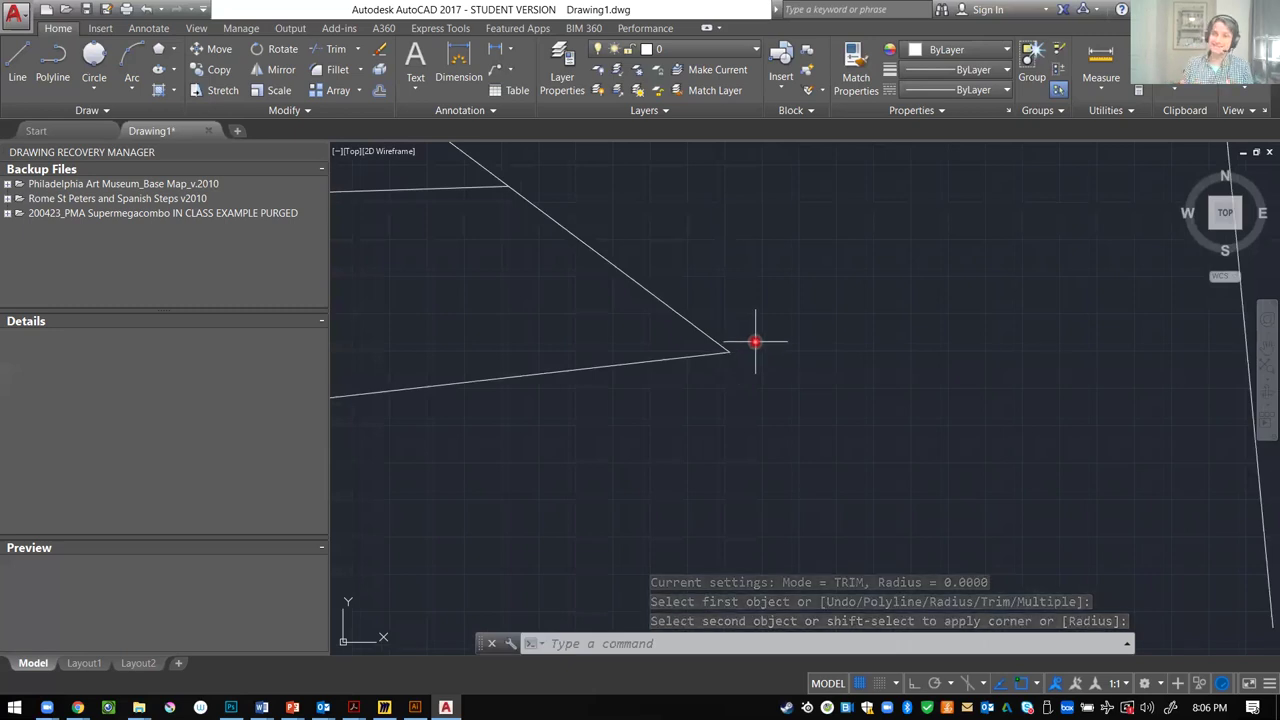
key("Escape")
key("Escape")
type("fillet")
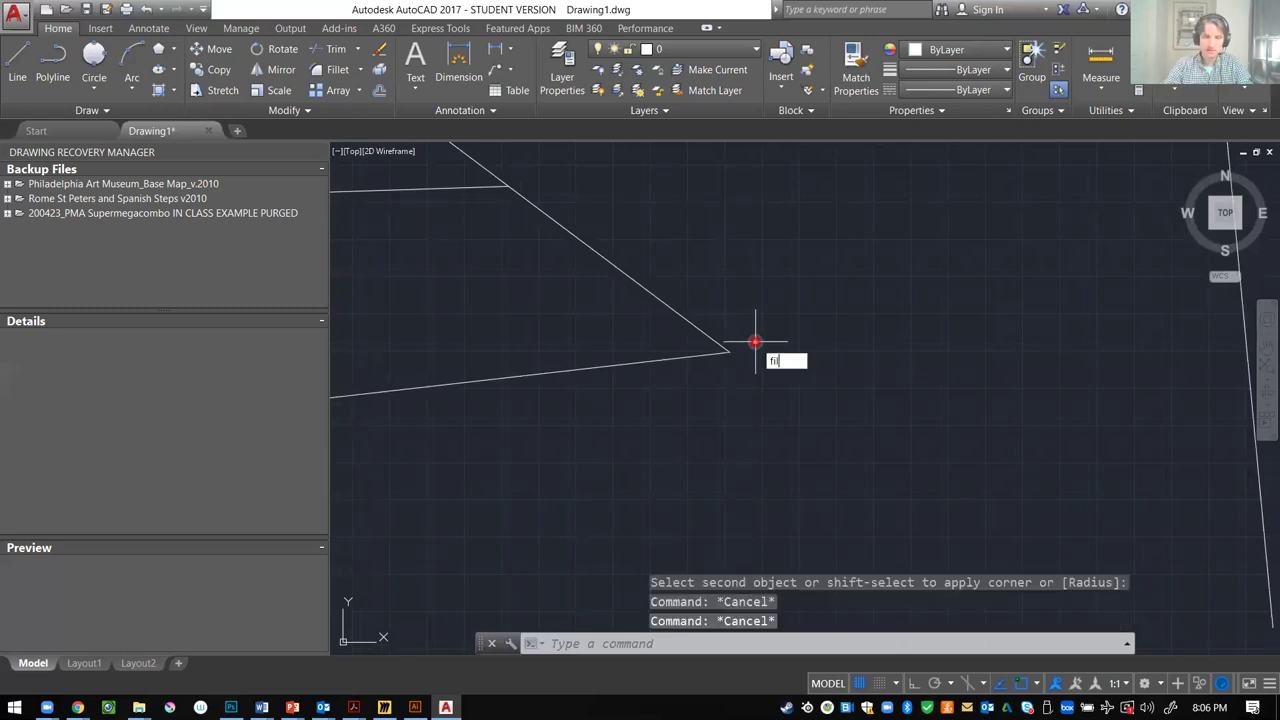
key("Return")
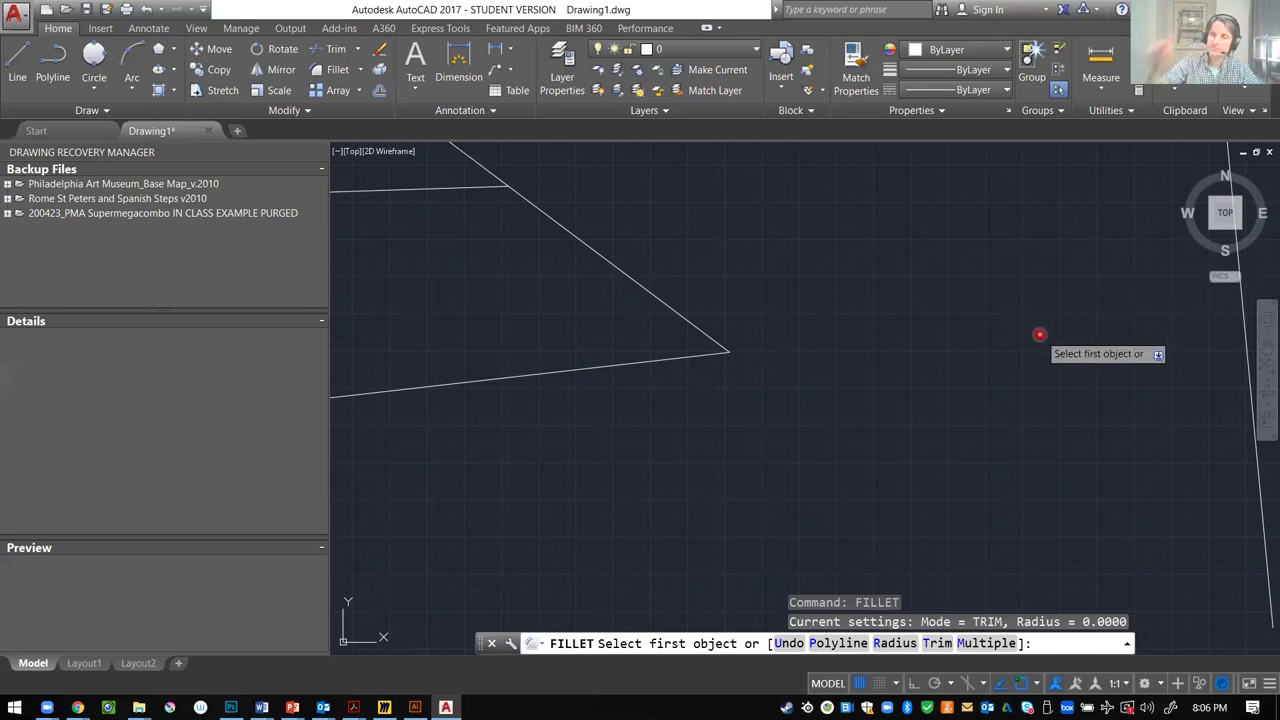
scroll(803, 400, "down", 5)
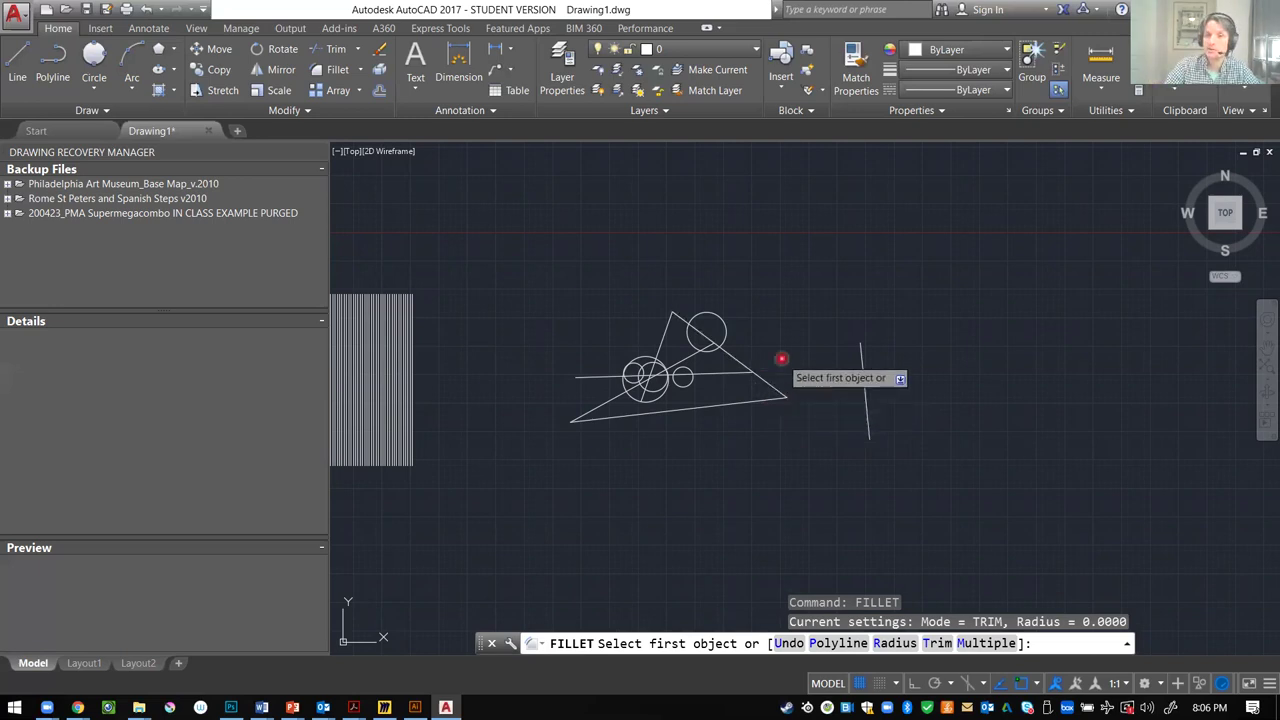
- Draw two long, nearly parallel lines above the triangle
key("Escape")
type("l")
key("Return")
left_click(666, 257)
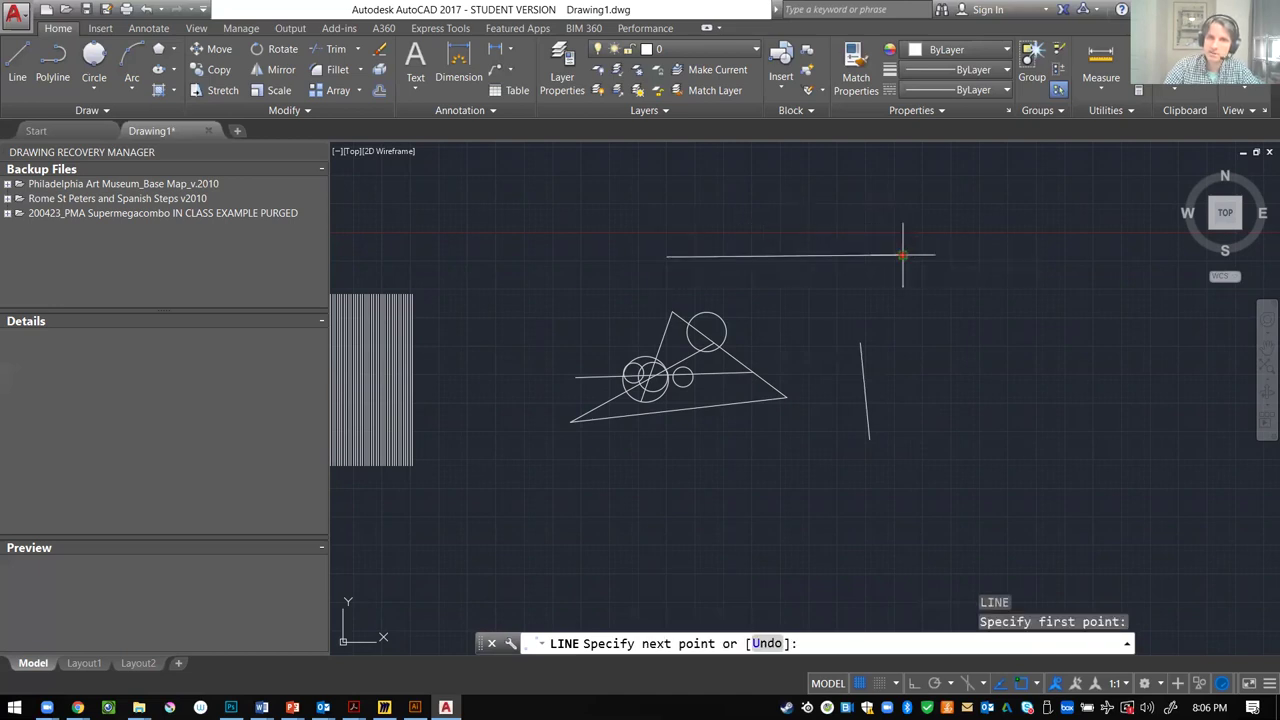
left_click(903, 255)
key("Escape")
type("l")
key("Return")
left_click(901, 271)
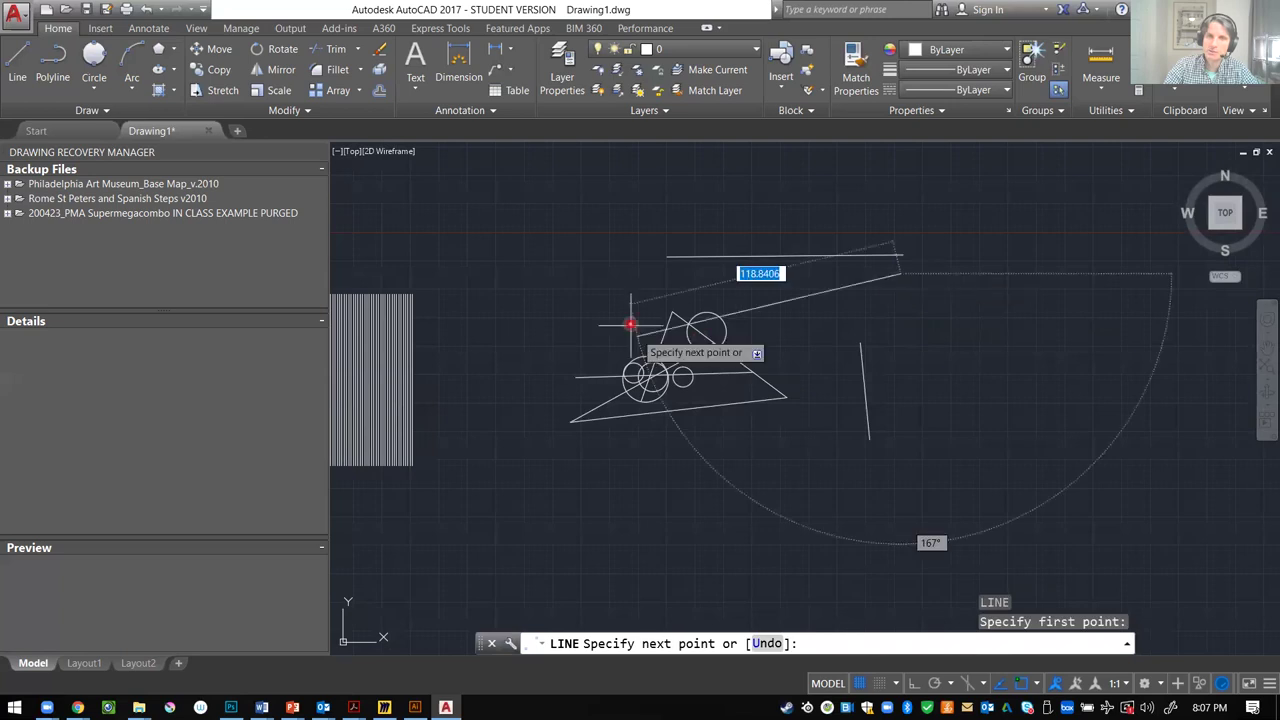
left_click(607, 292)
key("Escape")
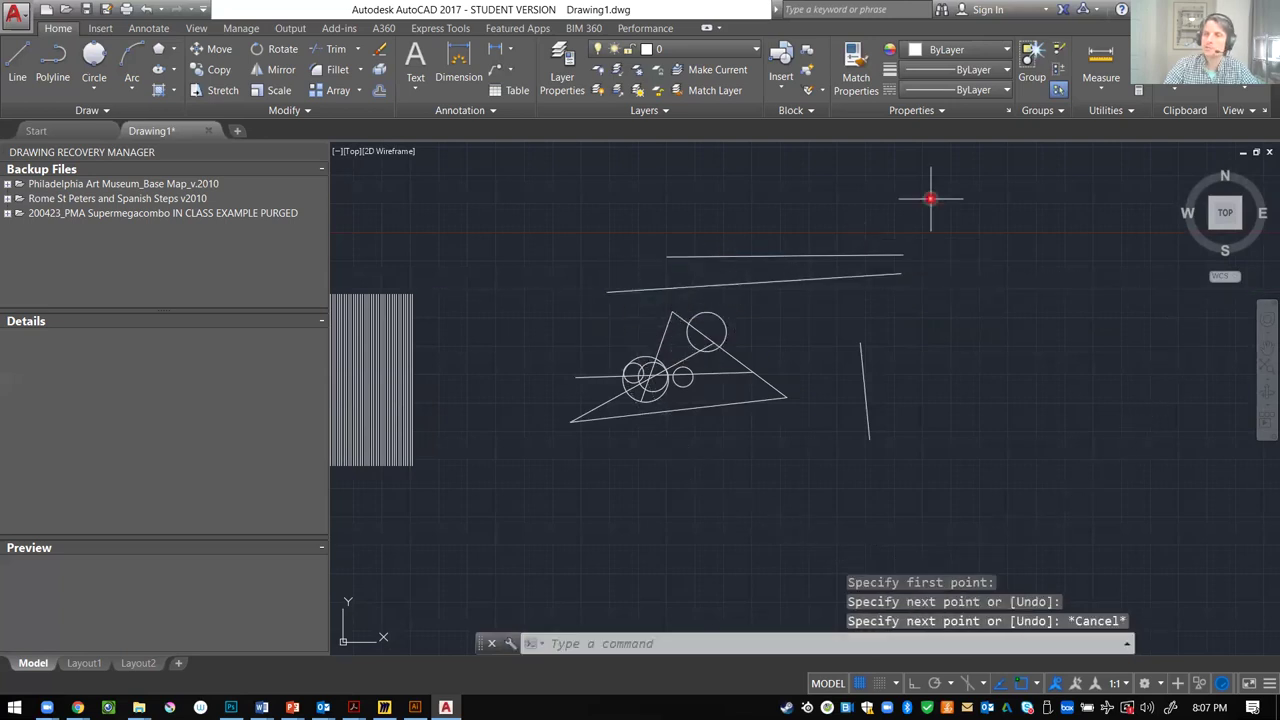
key("Escape")
- Fillet the two new lines so their right ends meet in a sharp corner
type("f")
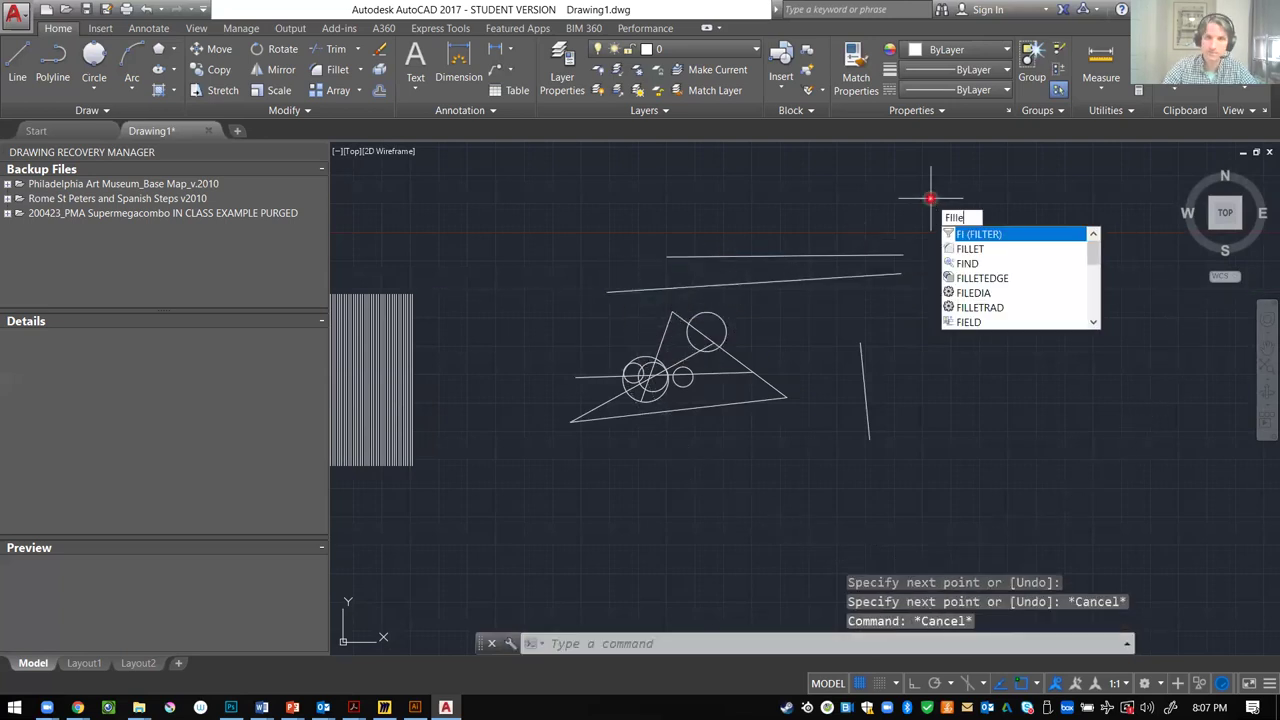
key("Return")
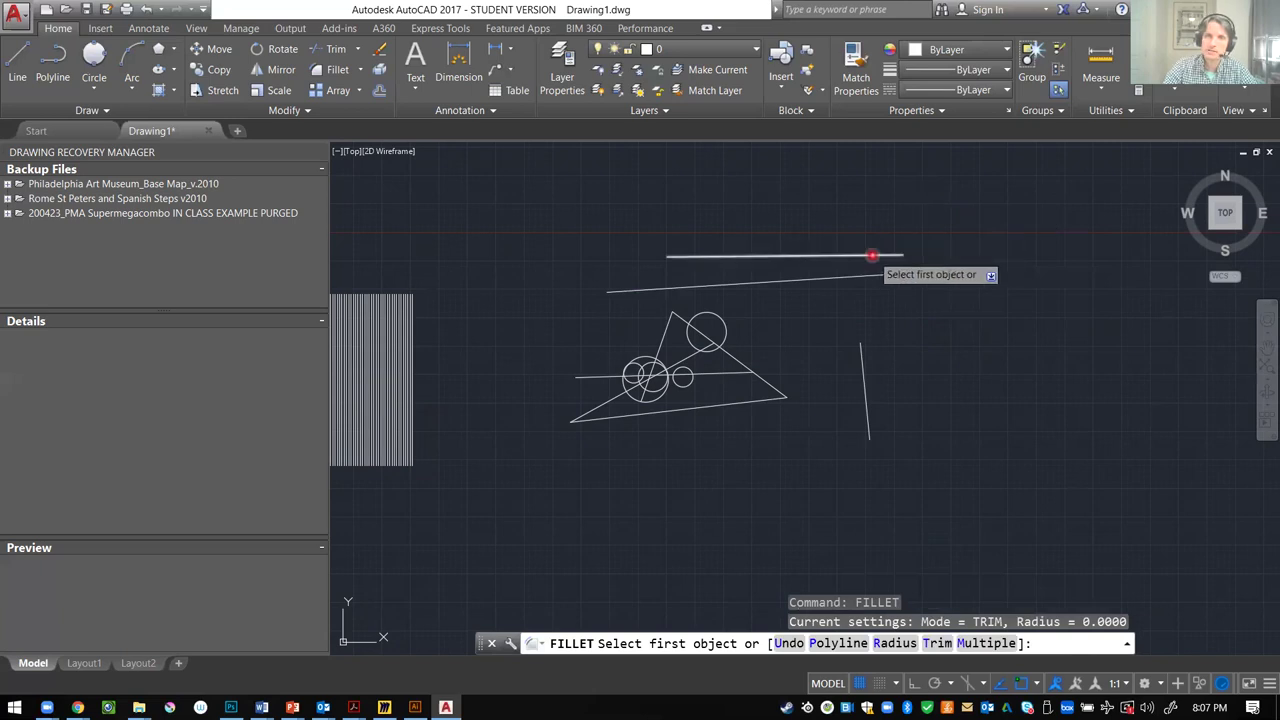
left_click(872, 256)
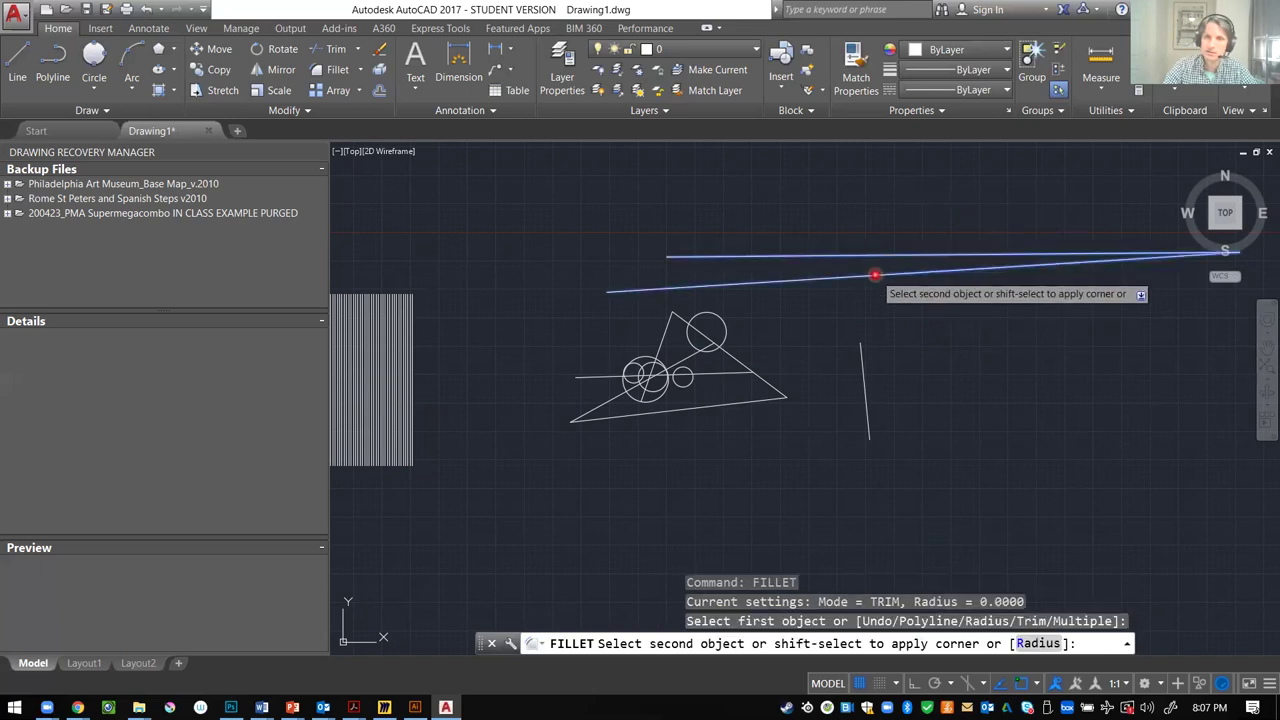
left_click(875, 275)
scroll(837, 274, "down", 4)
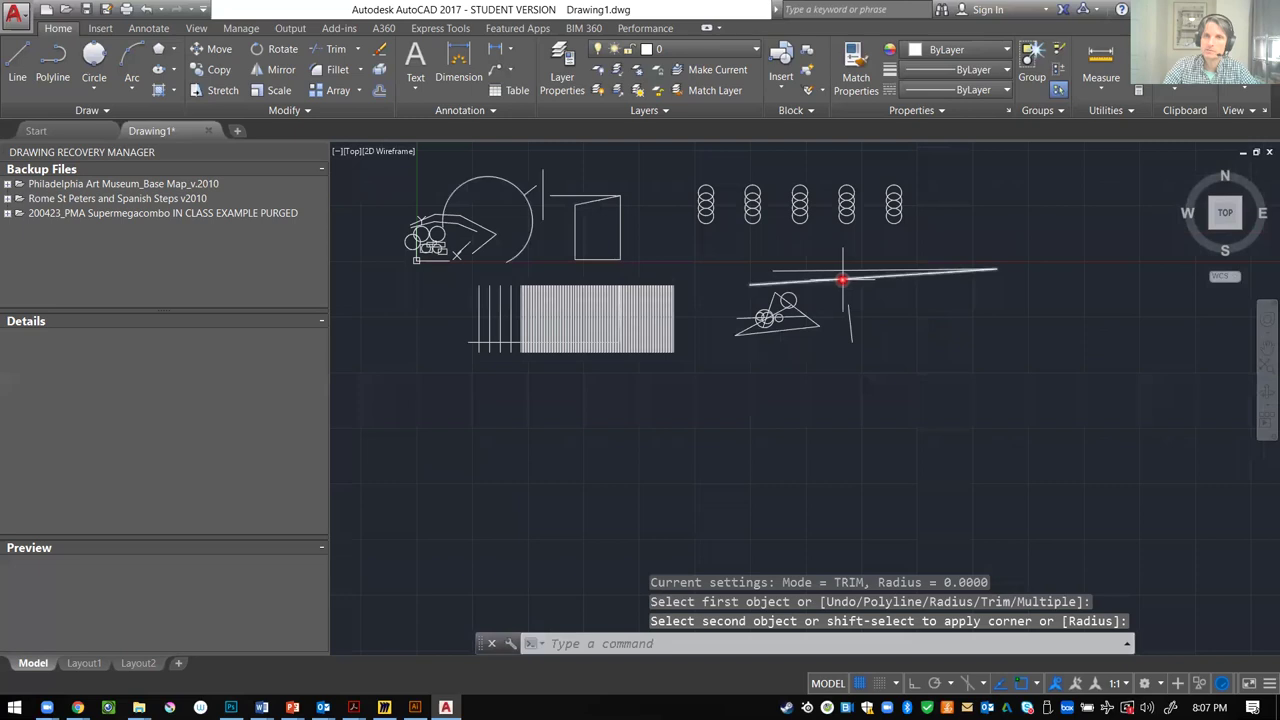
- Draw a horizontal line just above the long horizontal line
key("Escape")
type("l")
key("Return")
scroll(820, 267, "up", 4)
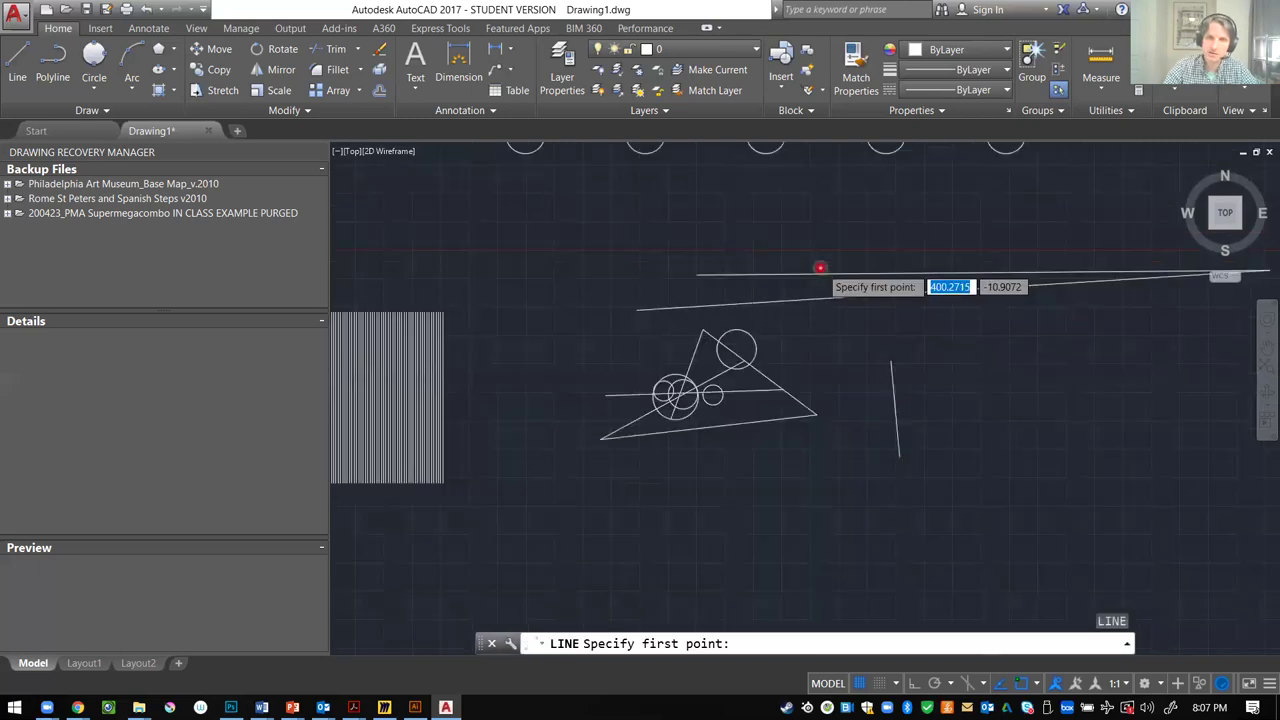
scroll(820, 267, "up", 4)
left_click(500, 234)
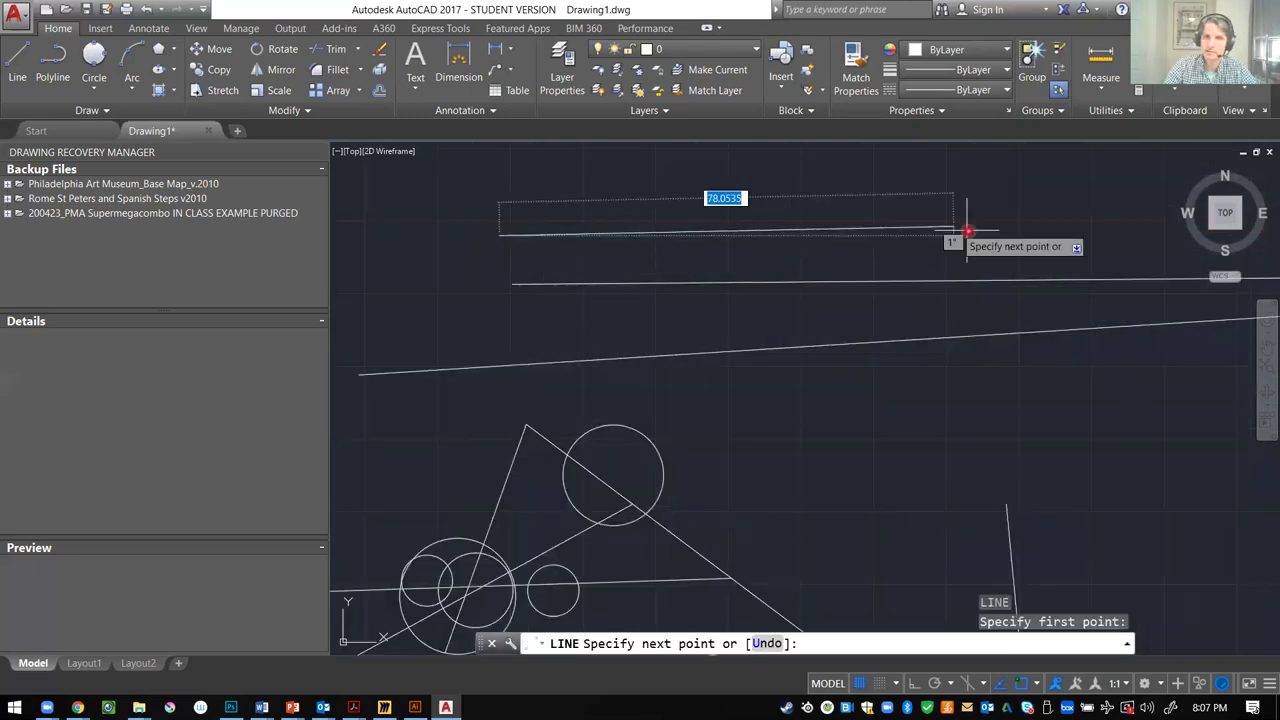
left_click(1032, 238)
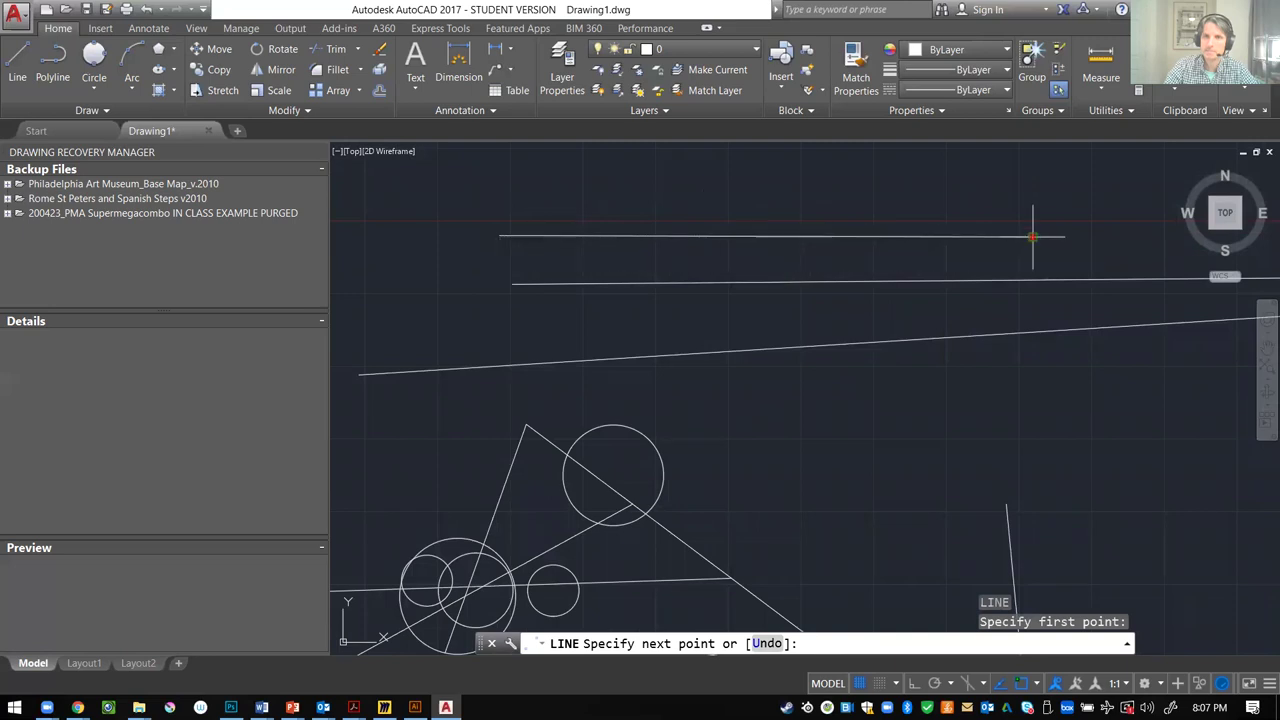
key("Escape")
key("Escape")
key("Escape")
scroll(733, 318, "down", 4)
- Try a fillet on two lines, then undo the fillet and the zooms
type("fillet")
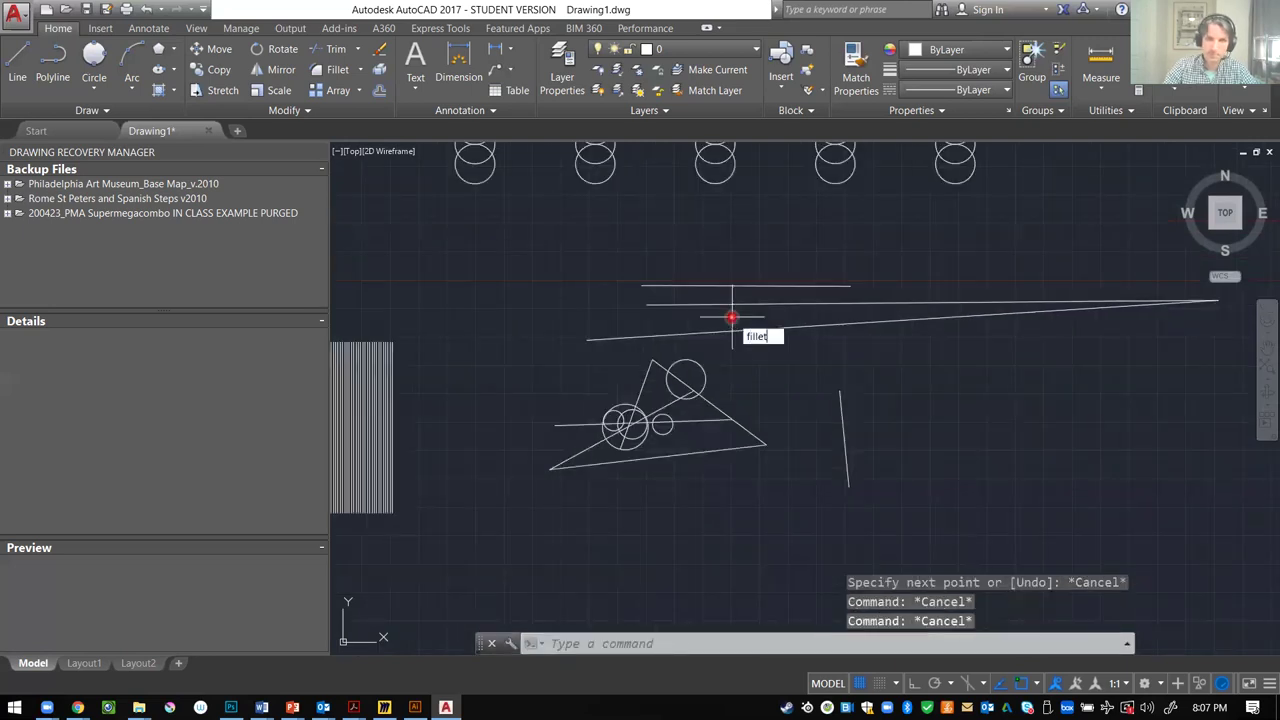
key("Return")
left_click(835, 302)
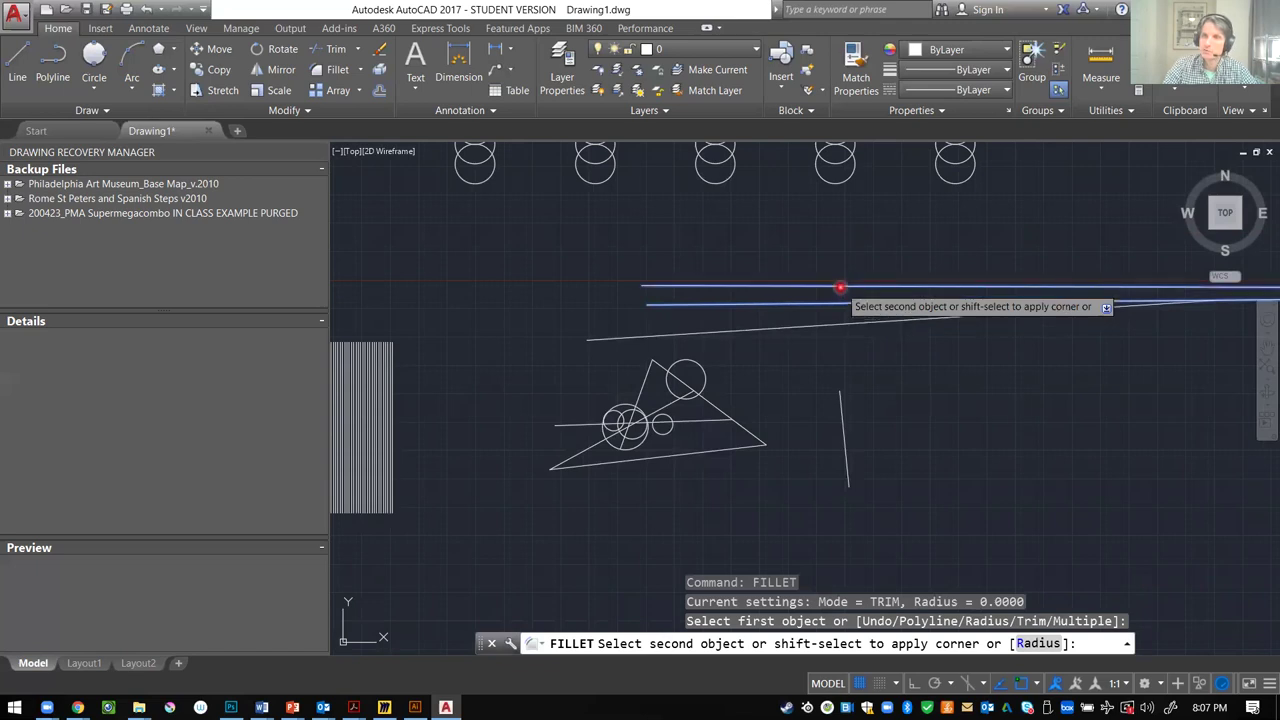
left_click(787, 288)
scroll(787, 288, "down", 2)
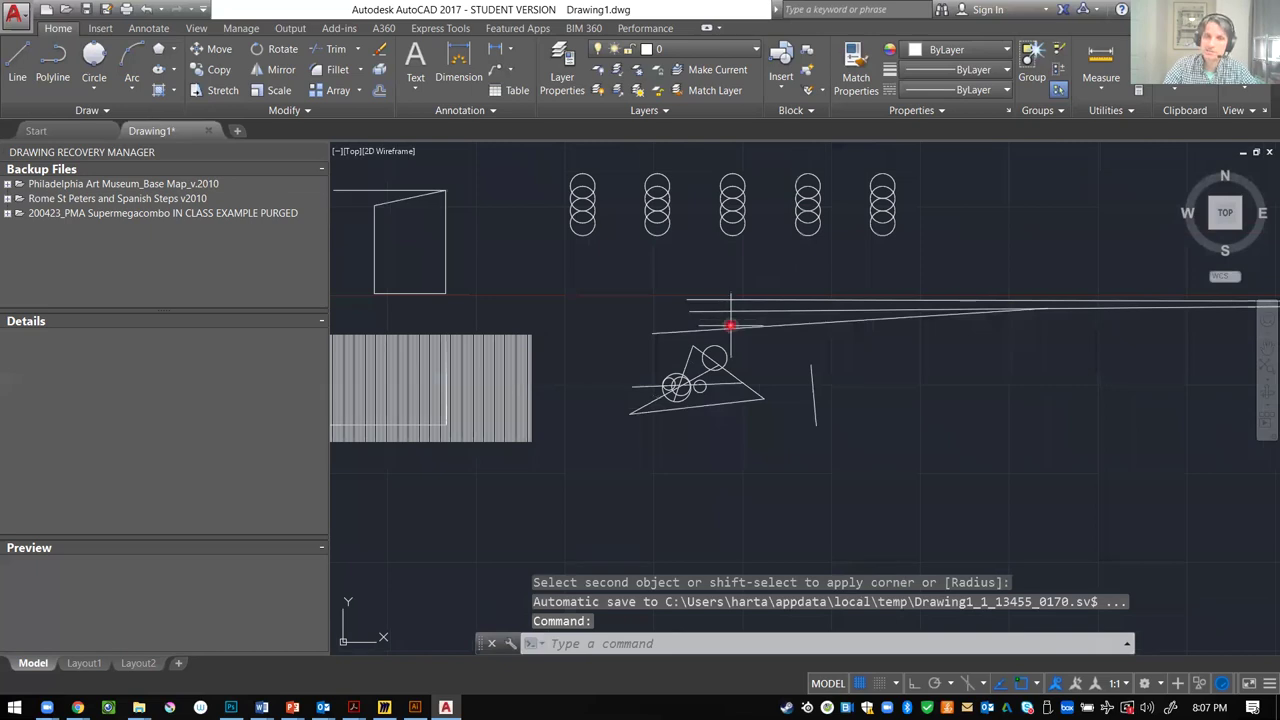
scroll(728, 345, "down", 2)
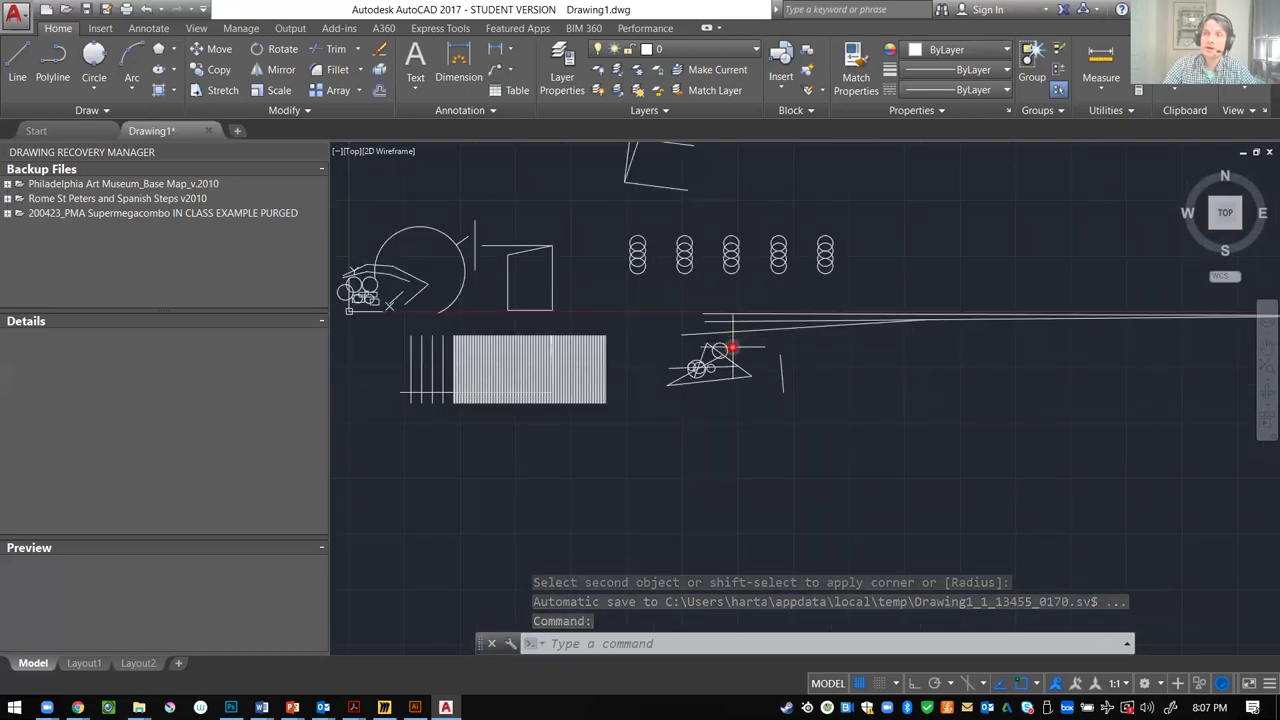
scroll(733, 343, "down", 2)
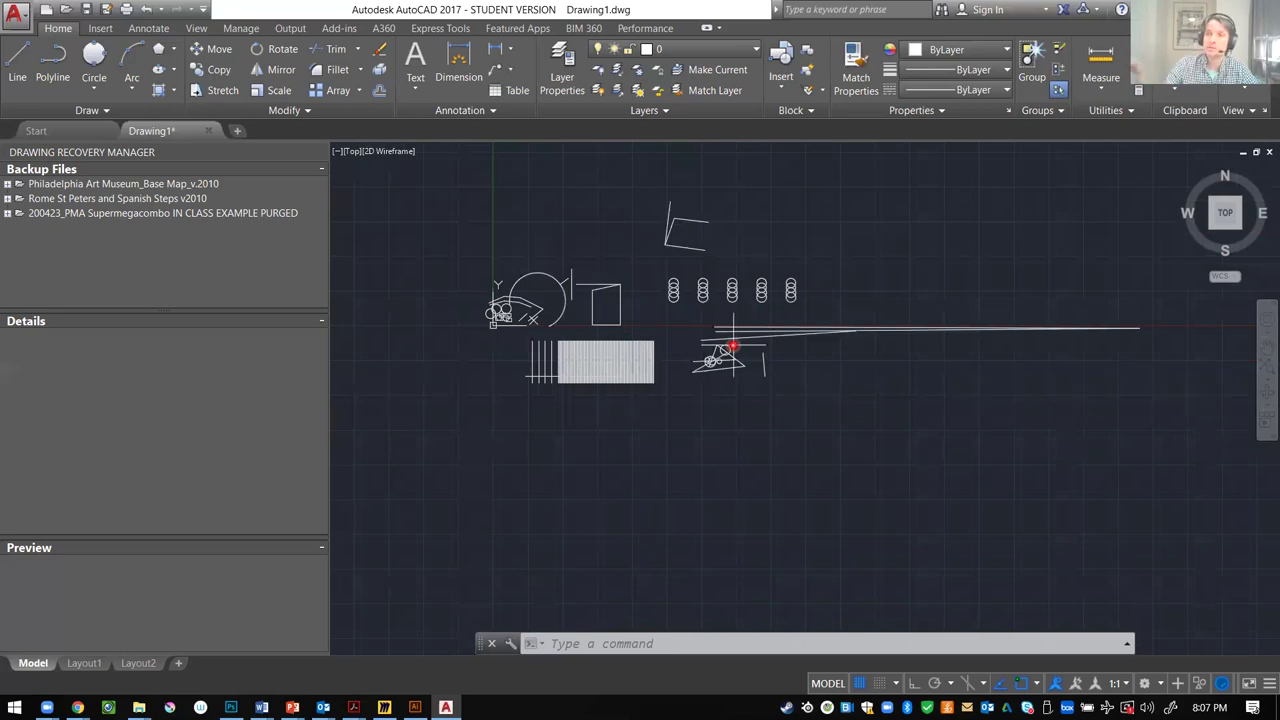
scroll(840, 322, "down", 3)
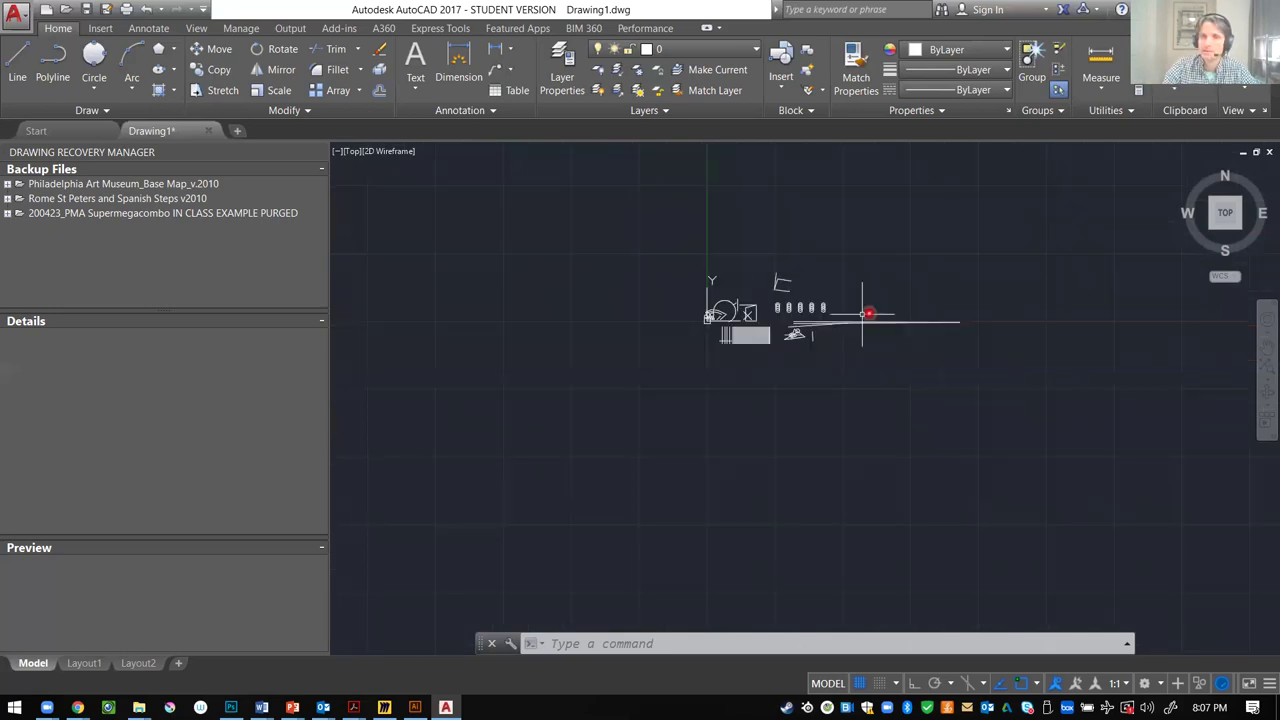
scroll(858, 323, "up", 4)
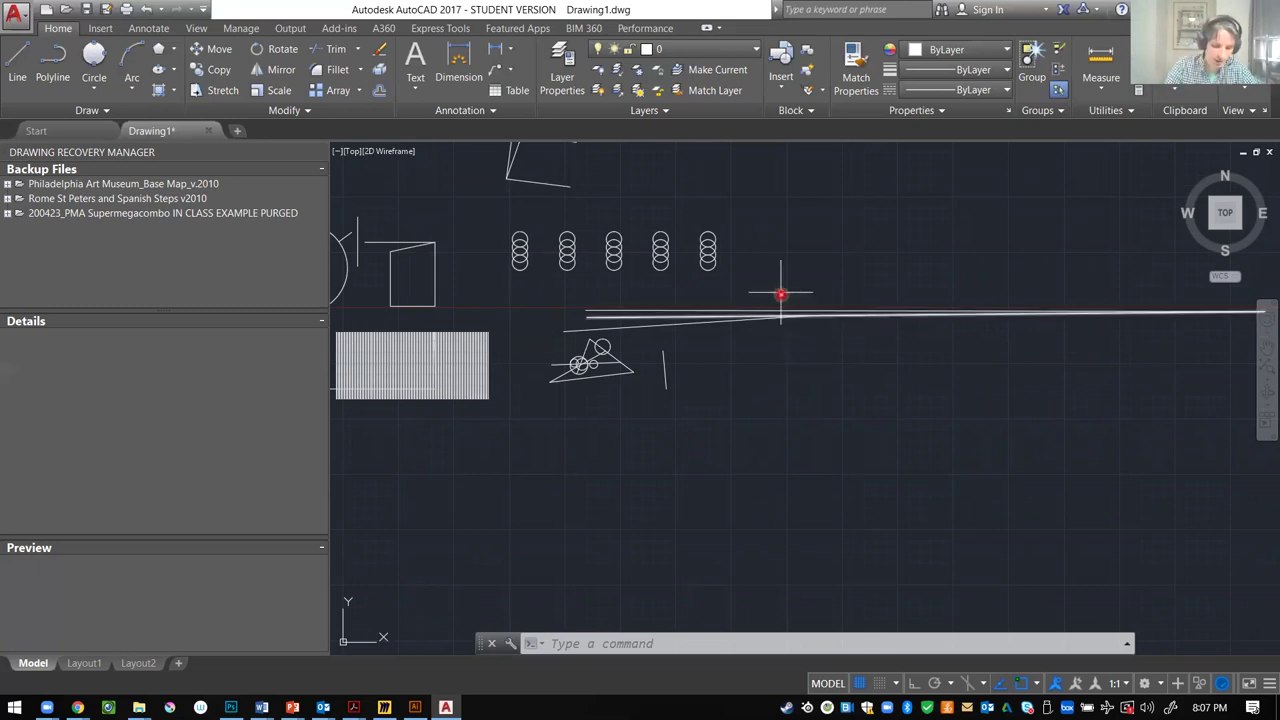
key("ctrl+z")
key("ctrl+z")
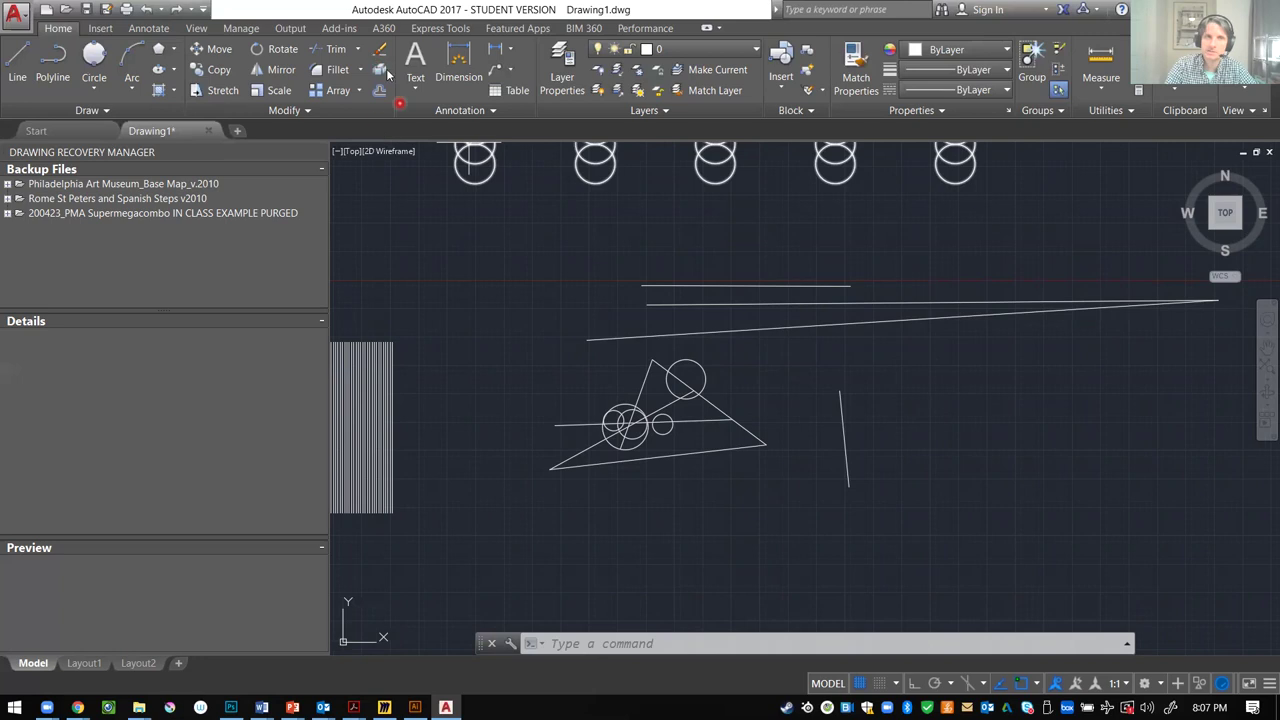
- Explode the arrayed stripe block into separate lines
left_click(640, 197)
left_click(838, 366)
scroll(866, 350, "down", 5)
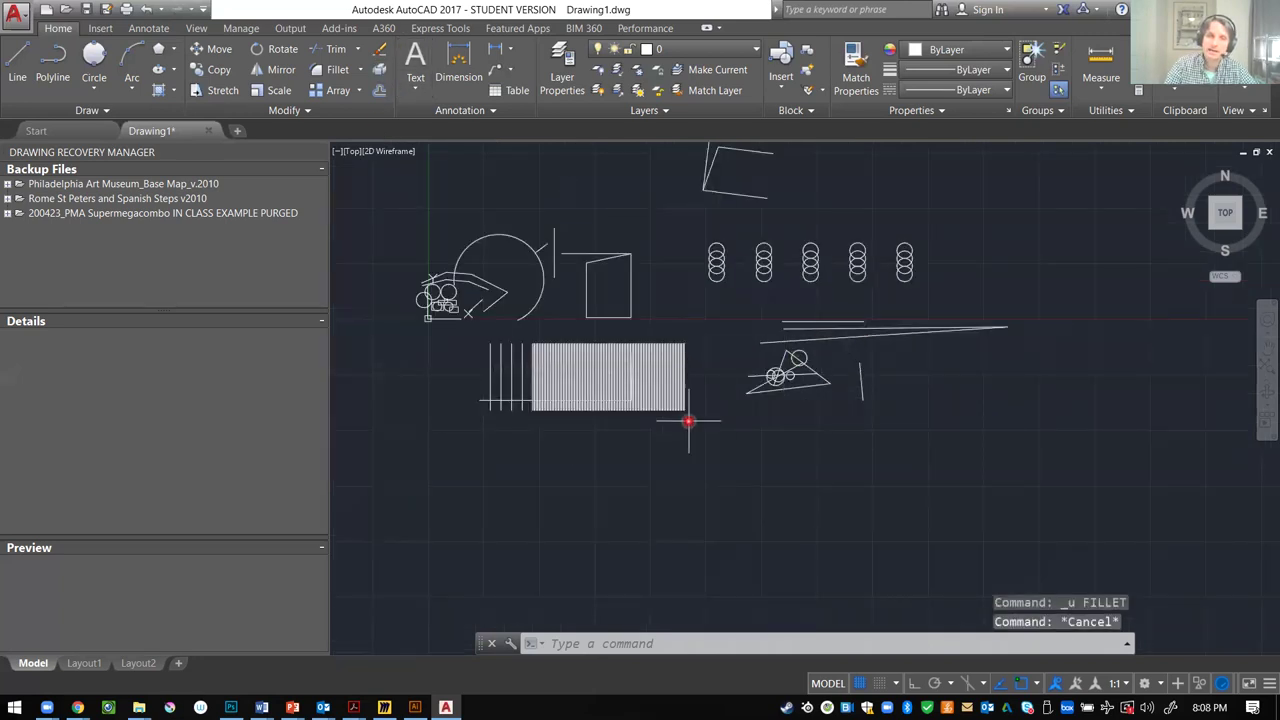
scroll(680, 425, "up", 1)
scroll(700, 485, "up", 5)
scroll(747, 475, "down", 2)
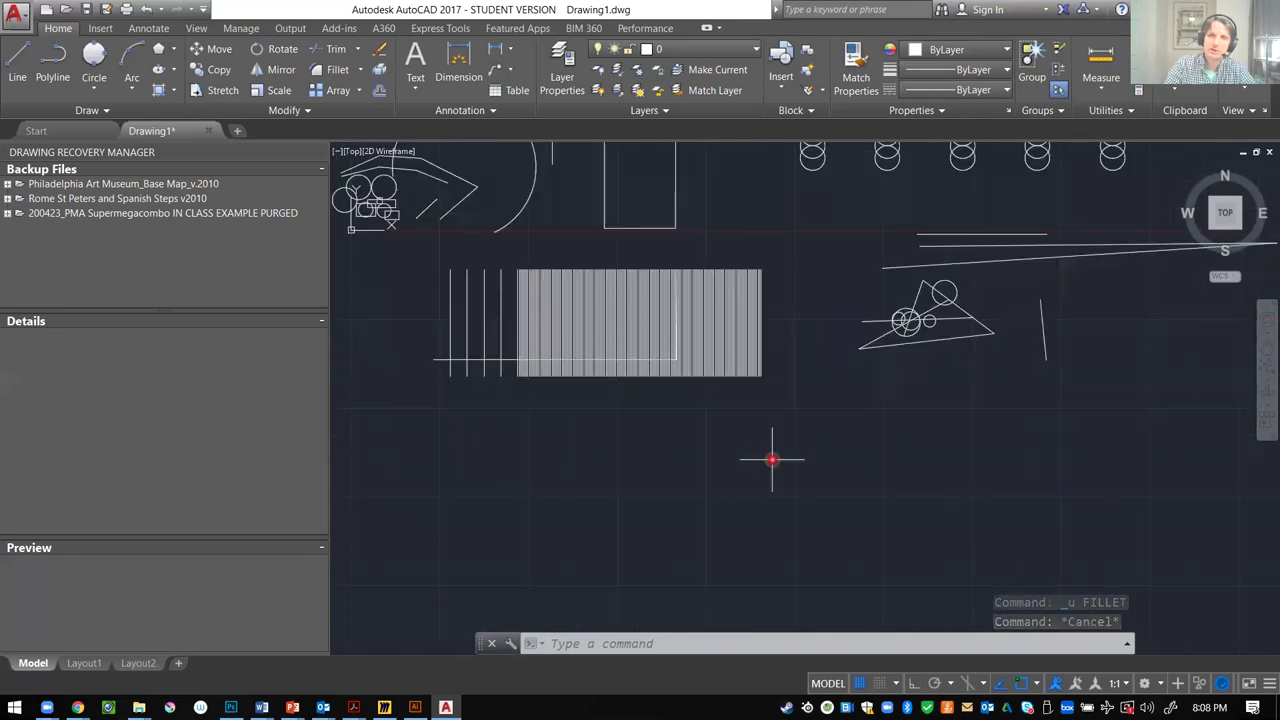
left_click(635, 312)
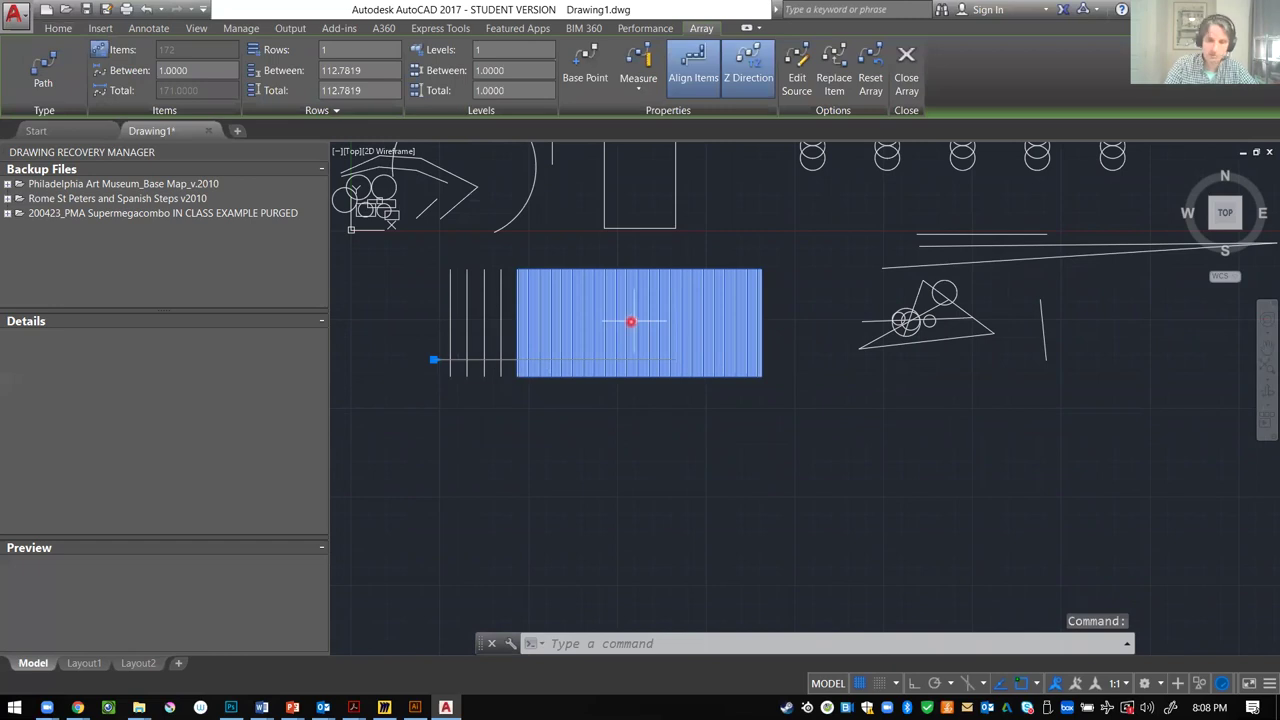
type("explode")
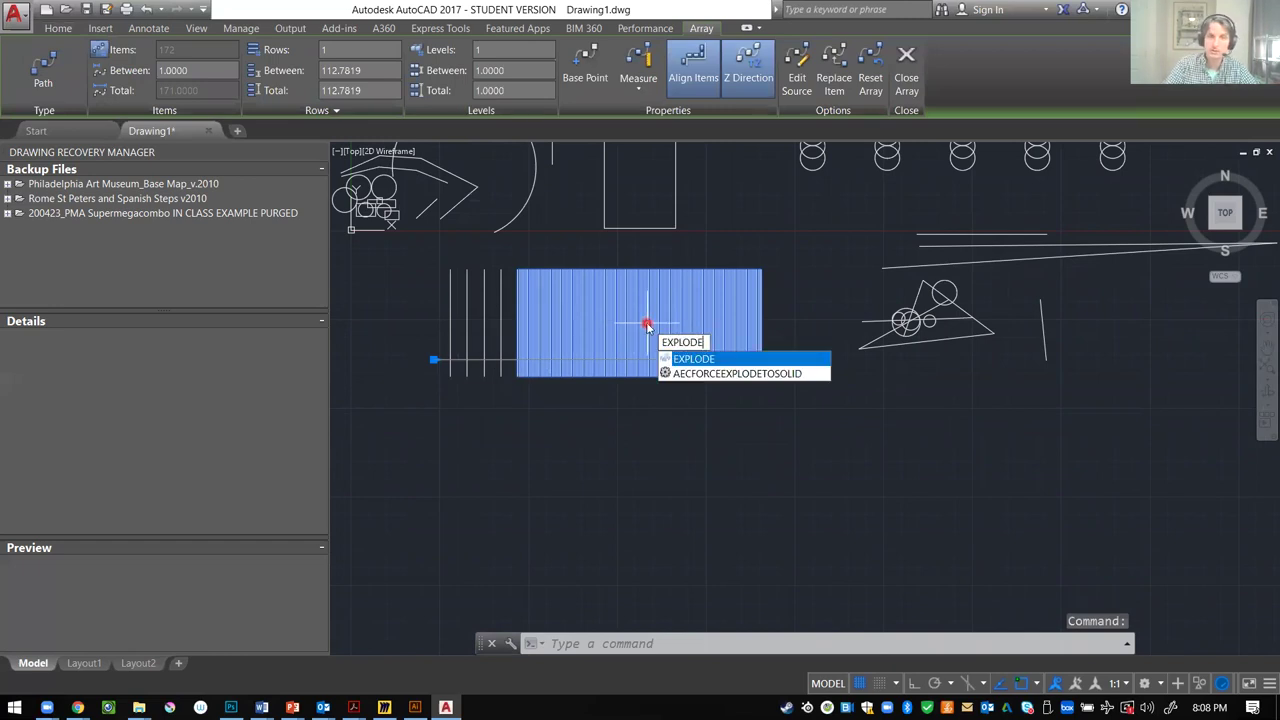
key("Return")
- Move one exploded stripe line down and to the right
left_click(647, 323)
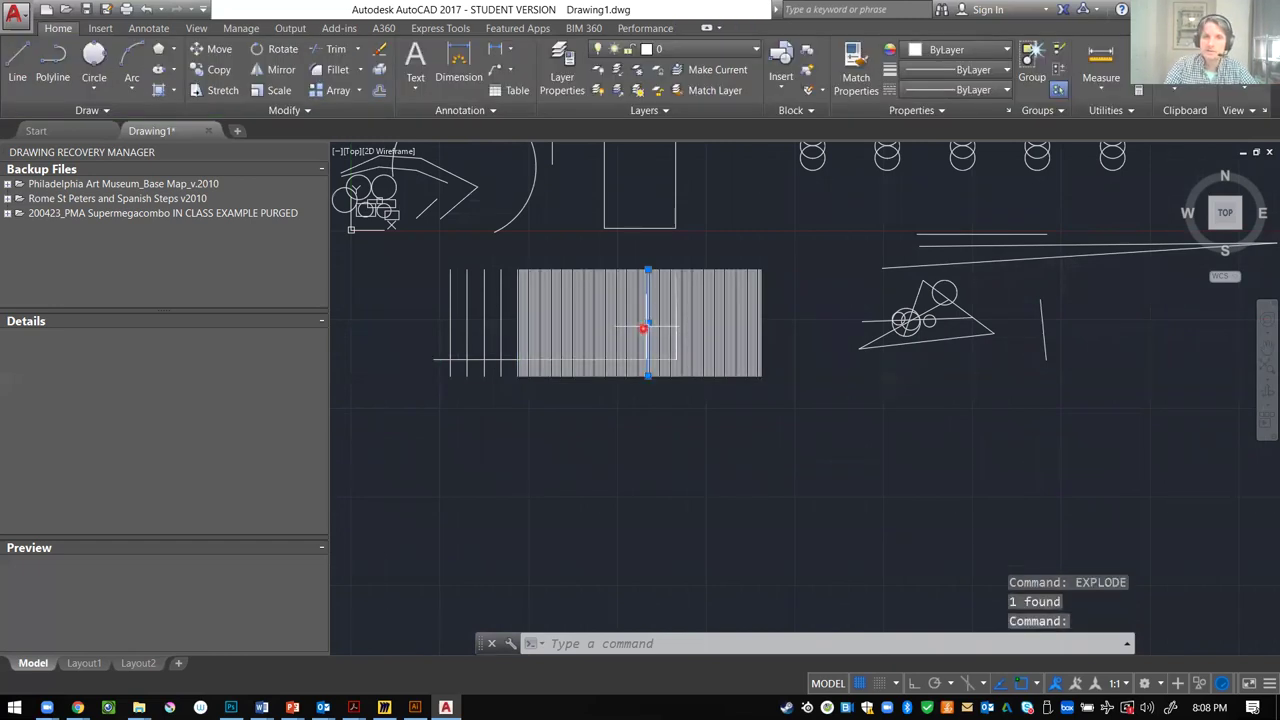
type("m")
key("Return")
left_click(630, 322)
left_click(708, 393)
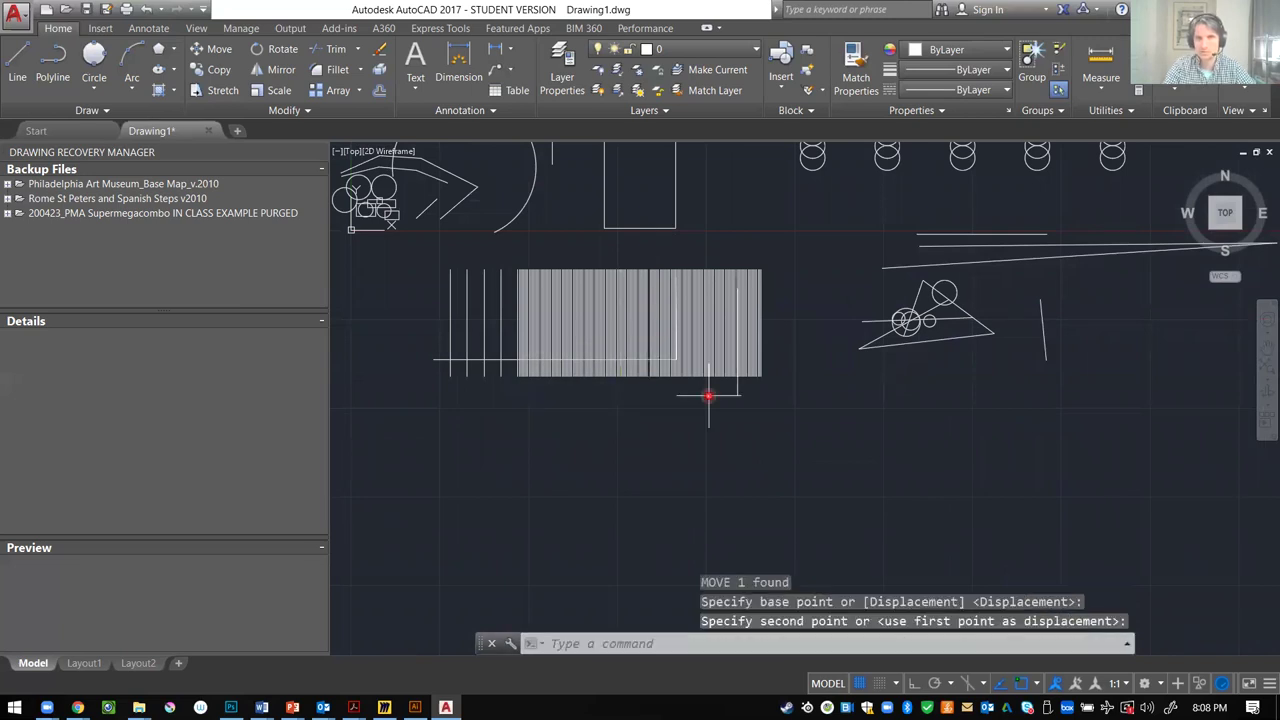
mouse_move(757, 280)
left_mouse_down()
mouse_move(680, 358)
mouse_move(740, 389)
left_mouse_up()
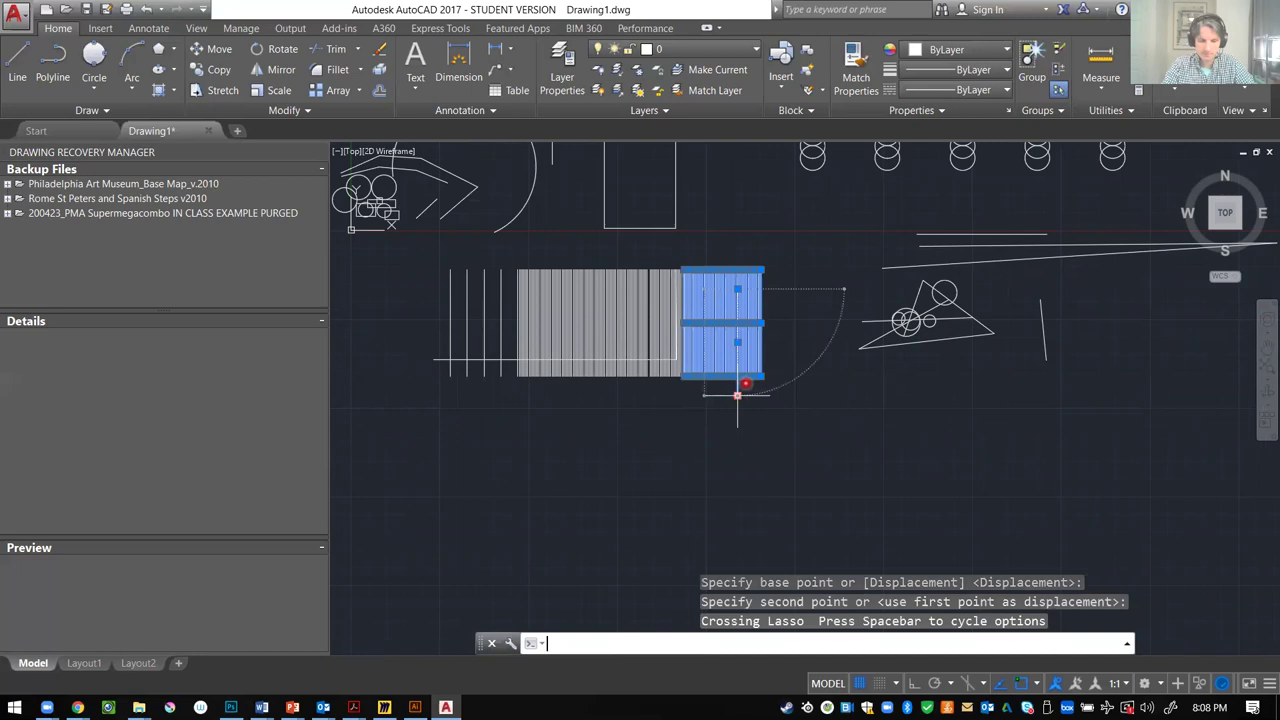
left_click(746, 387)
key("Escape")
key("Escape")
key("Escape")
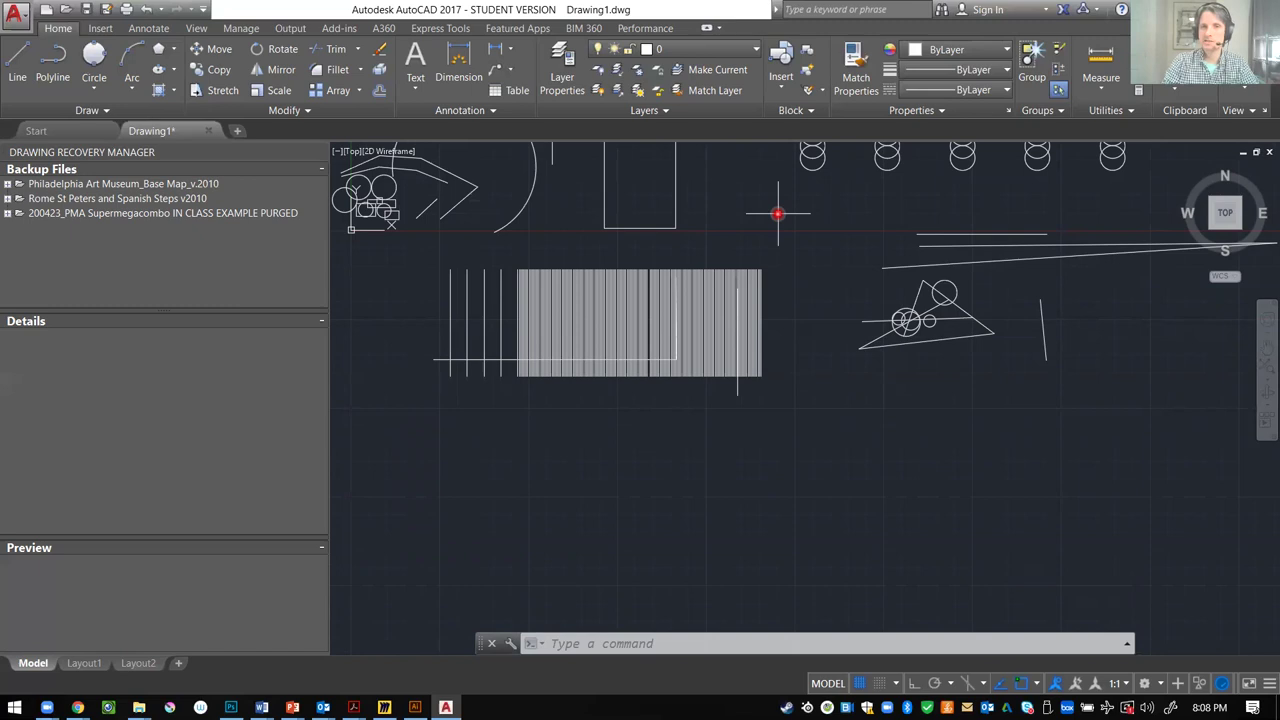
- Open the Layer Properties Manager from the Home tab's Layers panel
scroll(683, 391, "down", 3)
scroll(786, 237, "up", 2)
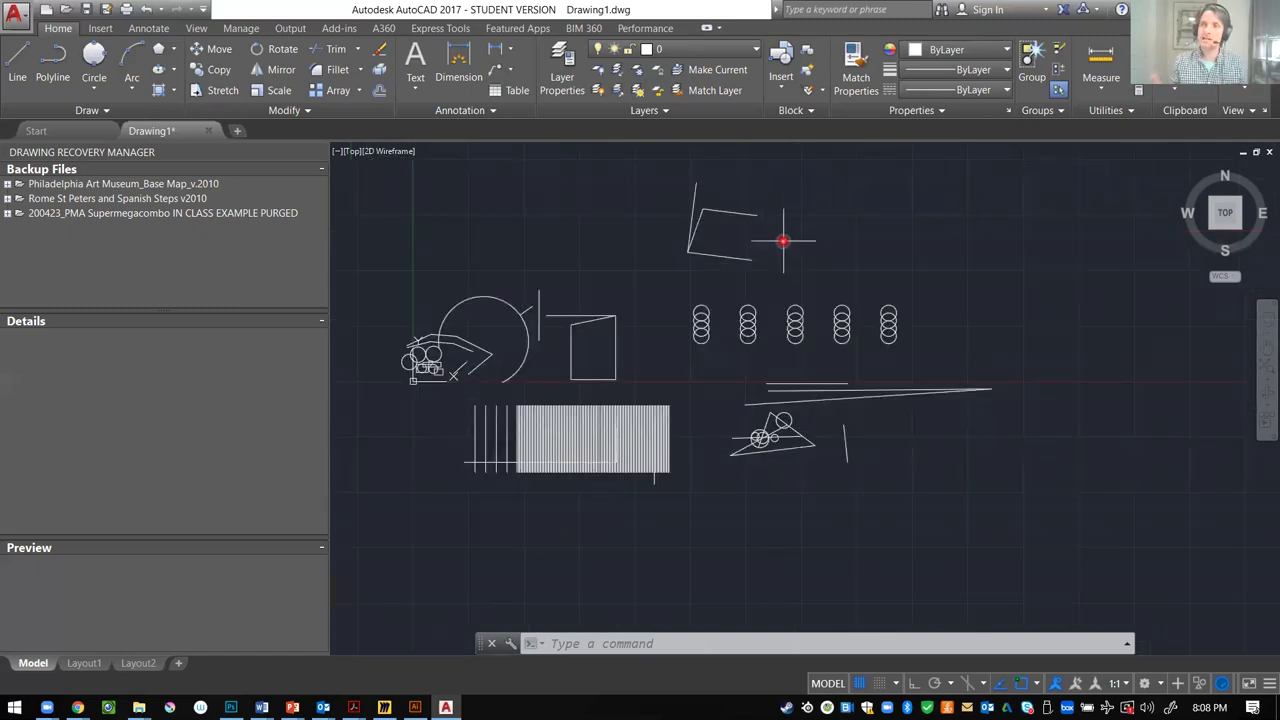
left_click(560, 84)
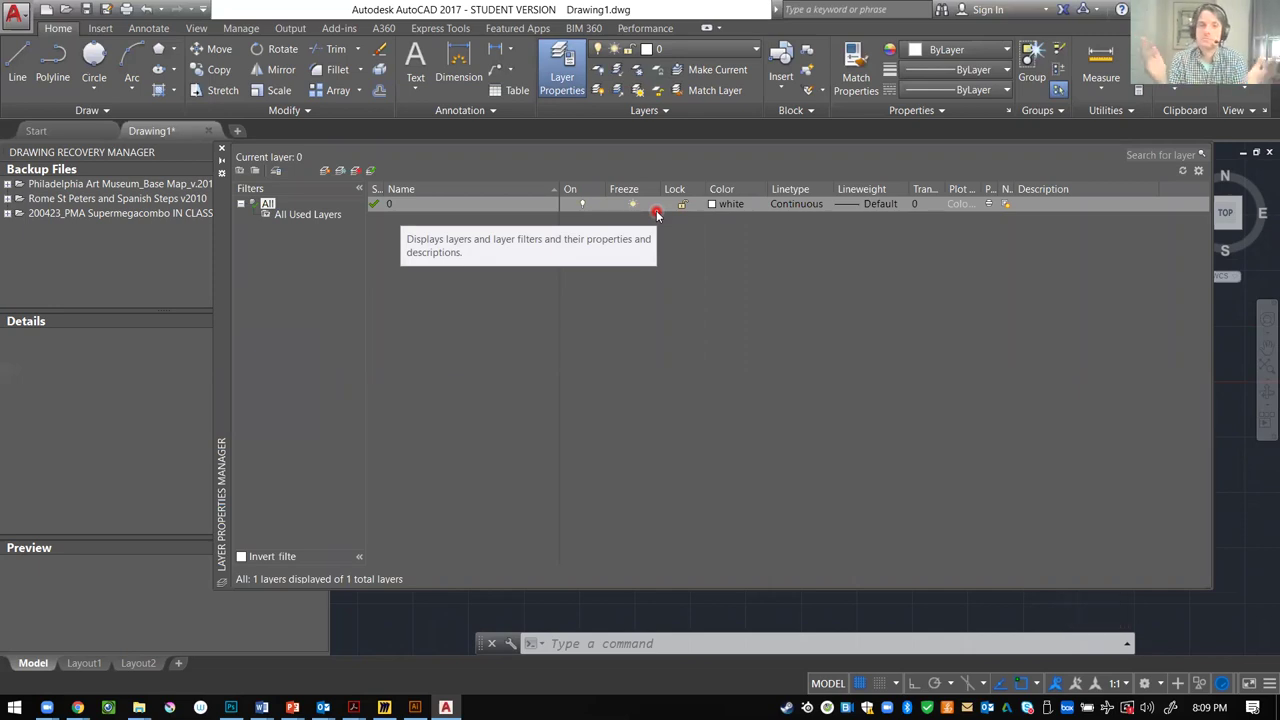
- Create a new layer named 'Construction Lines'
left_click(326, 172)
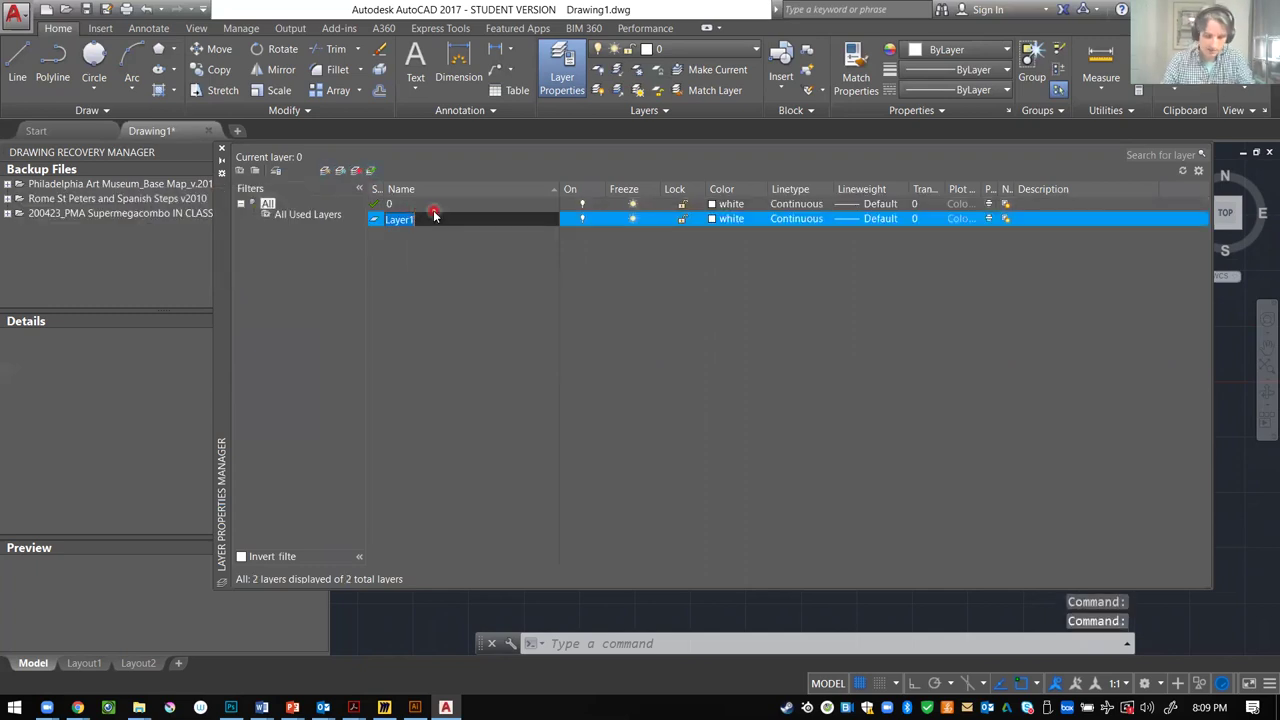
type("Construction")
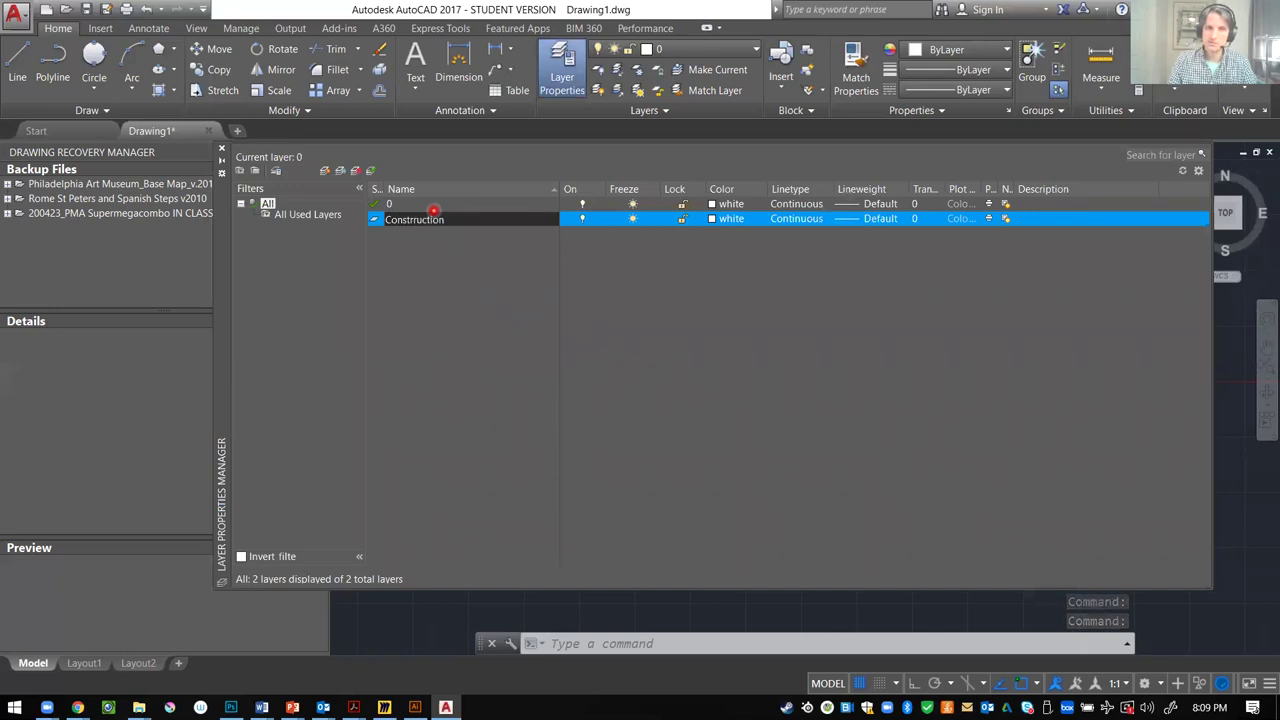
key("BackSpace")
key("BackSpace")
key("BackSpace")
type("uction Lines")
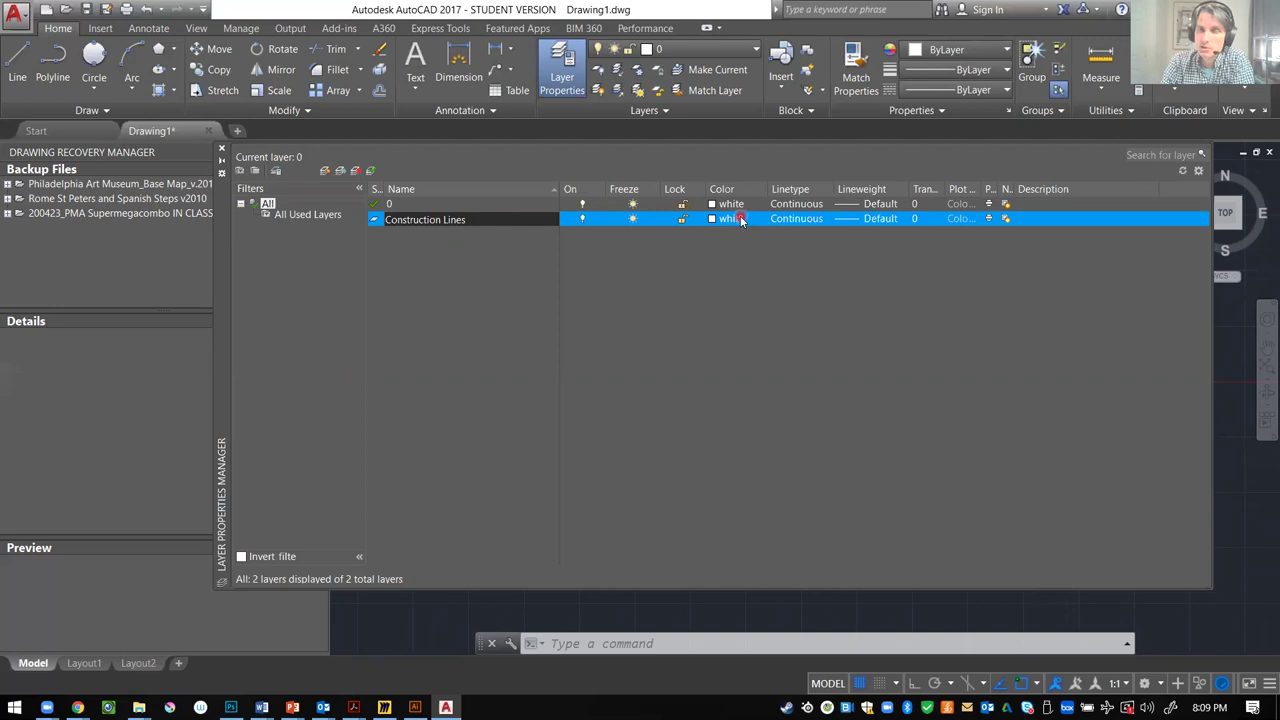
- Pick index colour 30 (orange, RGB 255,127,0) for Construction Lines, reviewing it under True Color and Color Books
left_click(712, 219)
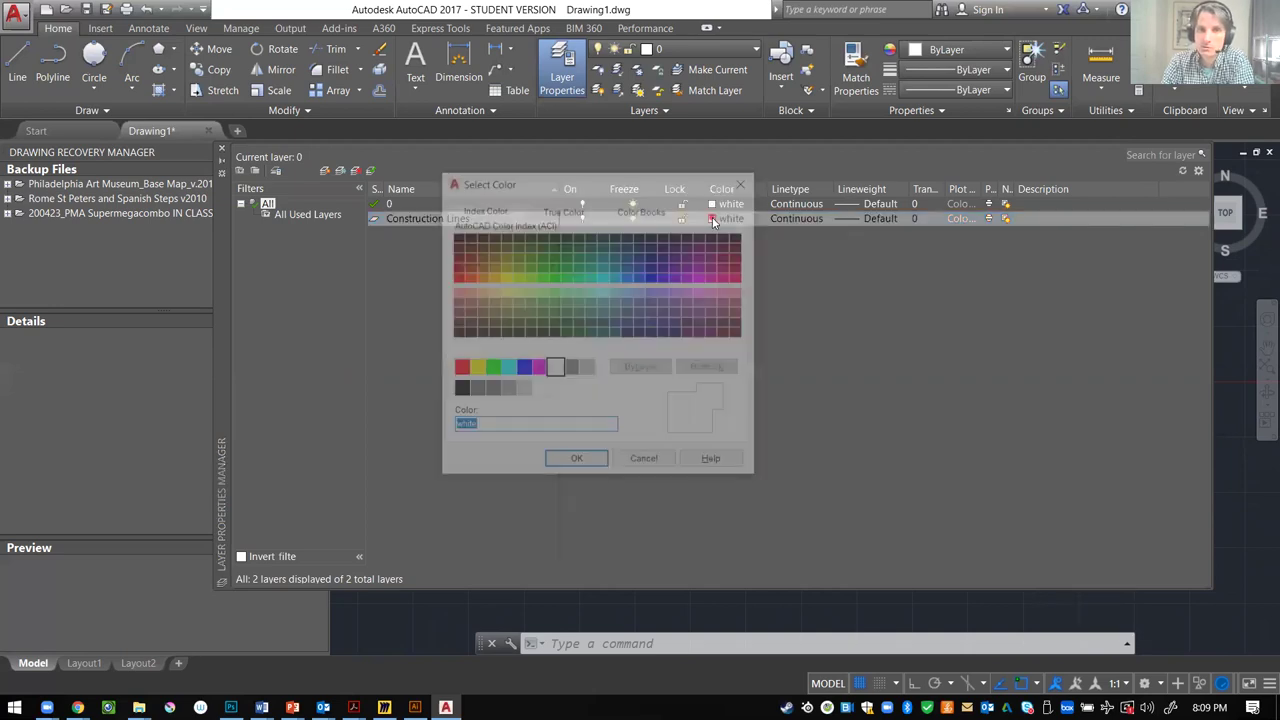
left_click(480, 276)
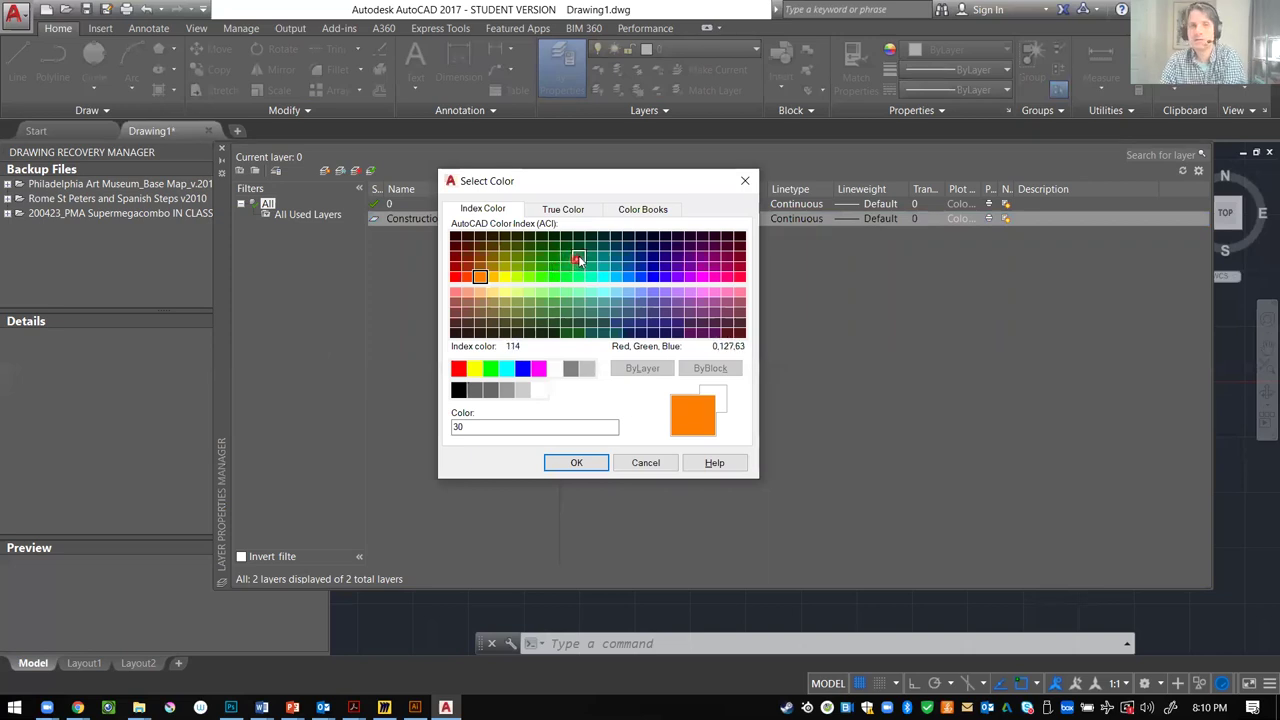
left_click(564, 209)
left_click(530, 317)
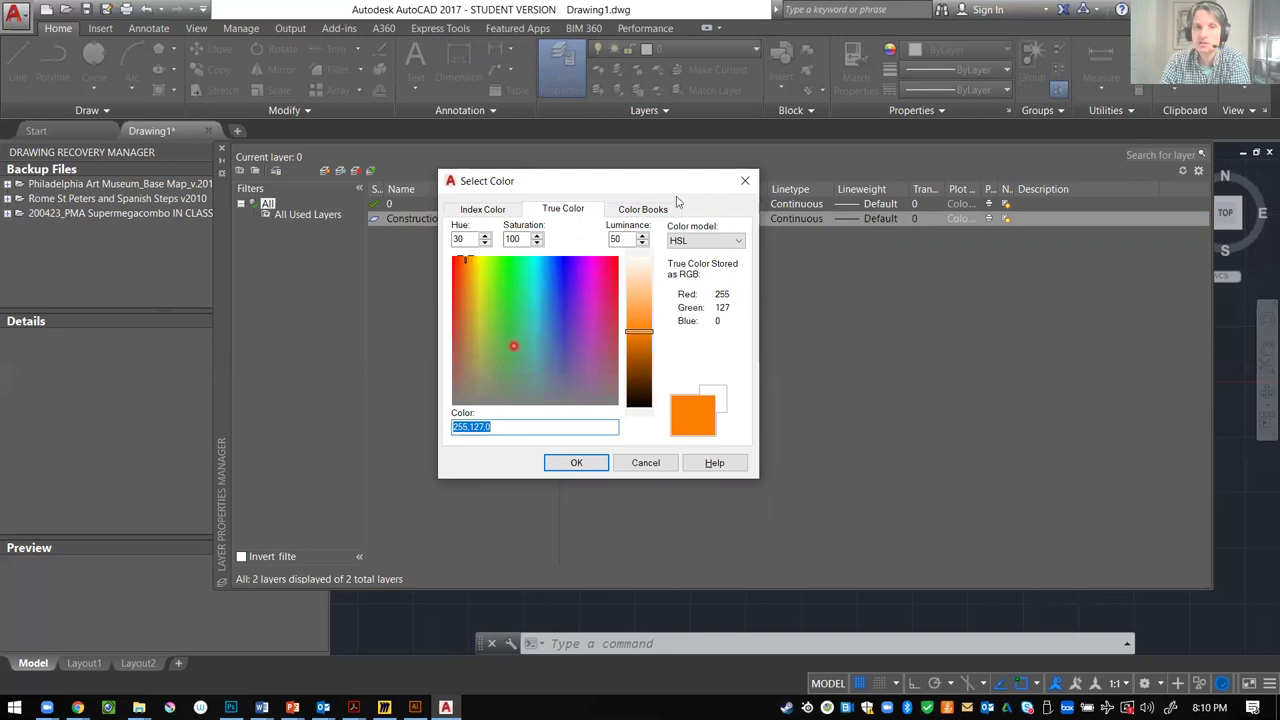
left_click(645, 209)
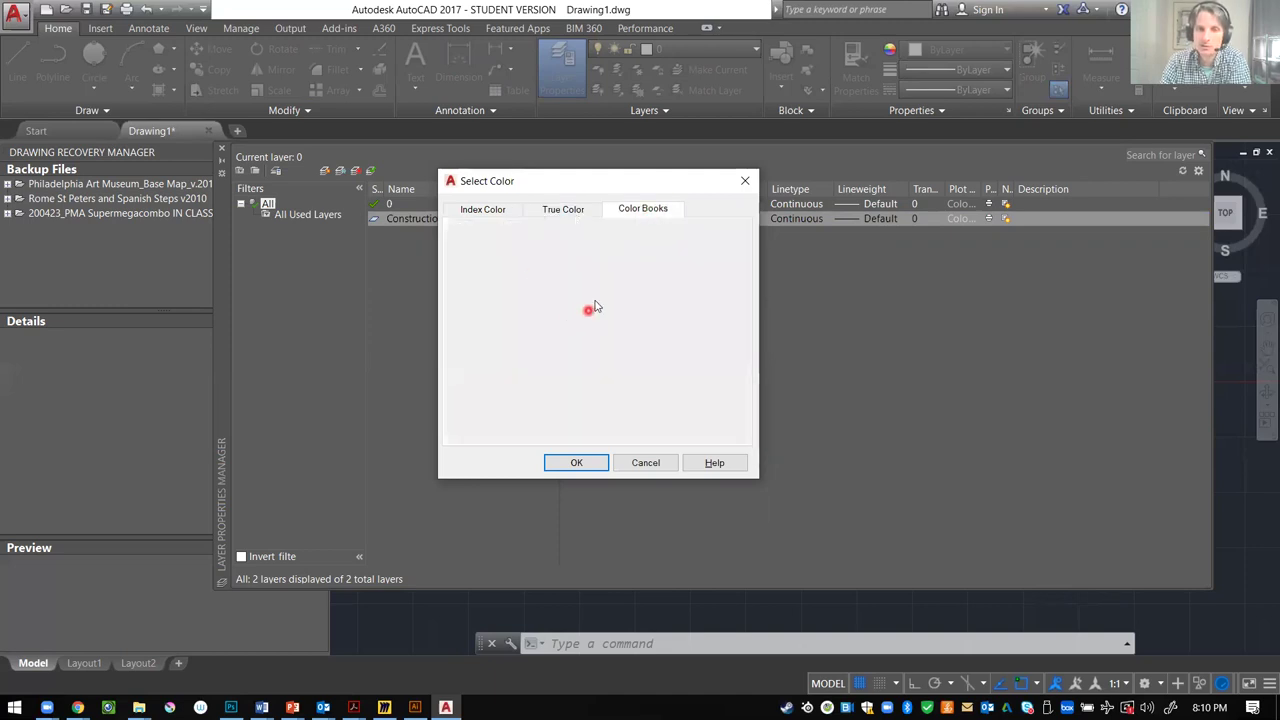
left_click(527, 214)
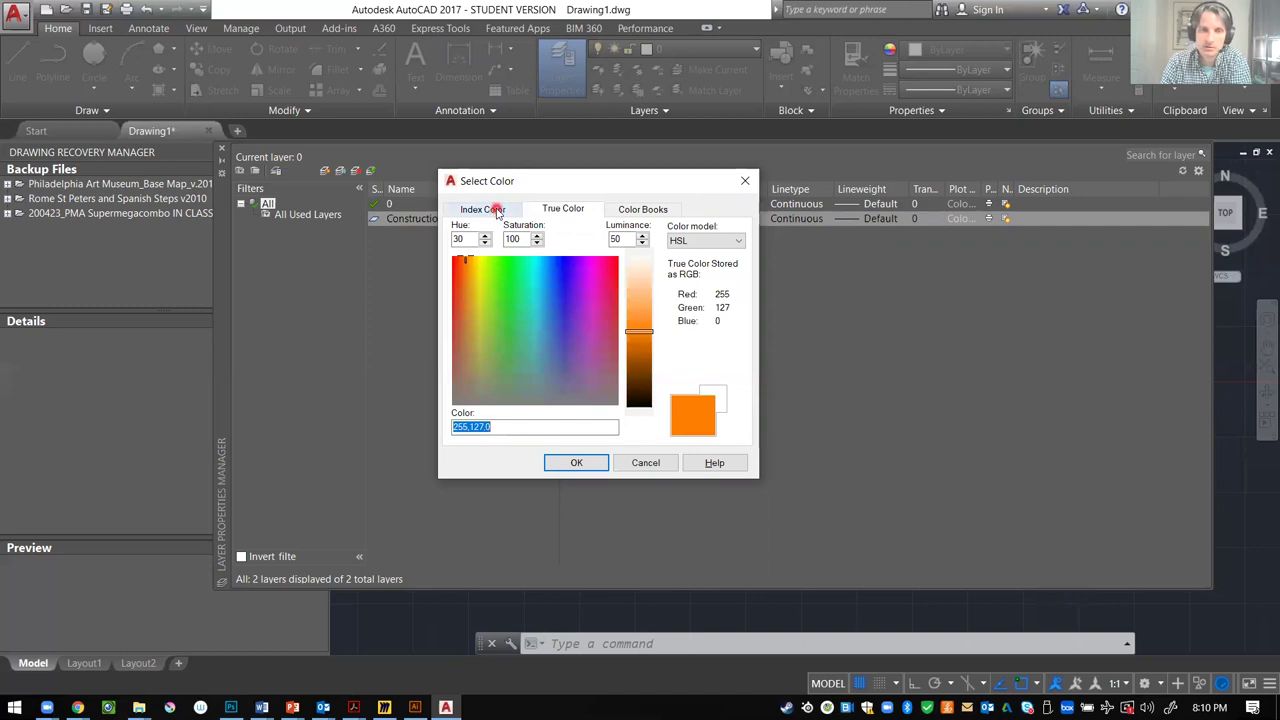
left_click(497, 211)
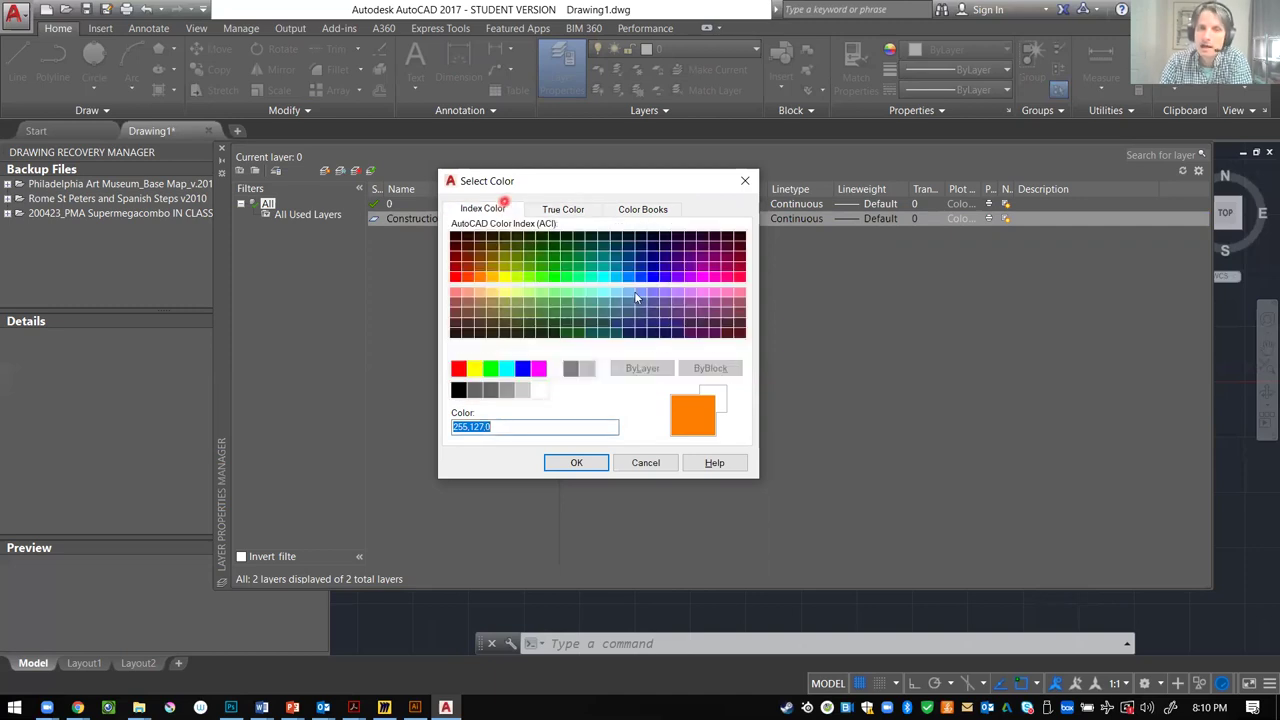
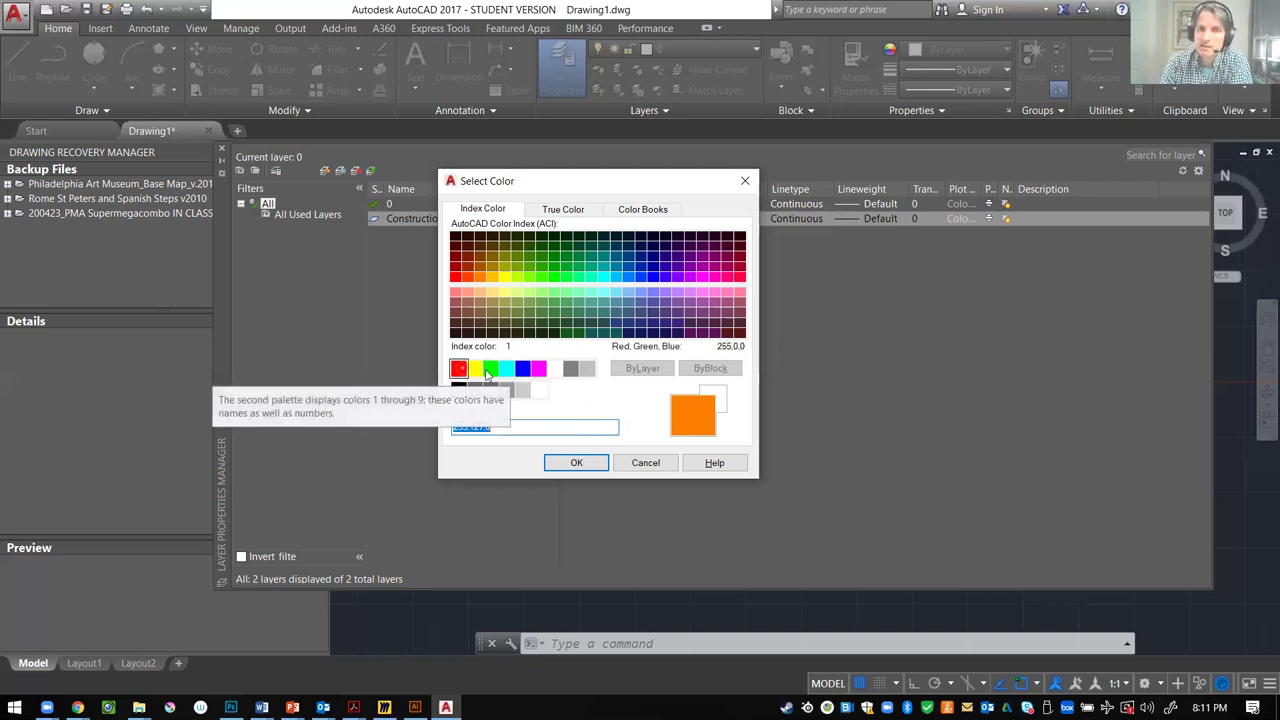
- Confirm orange for Construction Lines and add a new layer named '<author's name> Super Spectacular good times layer'
left_click(597, 466)
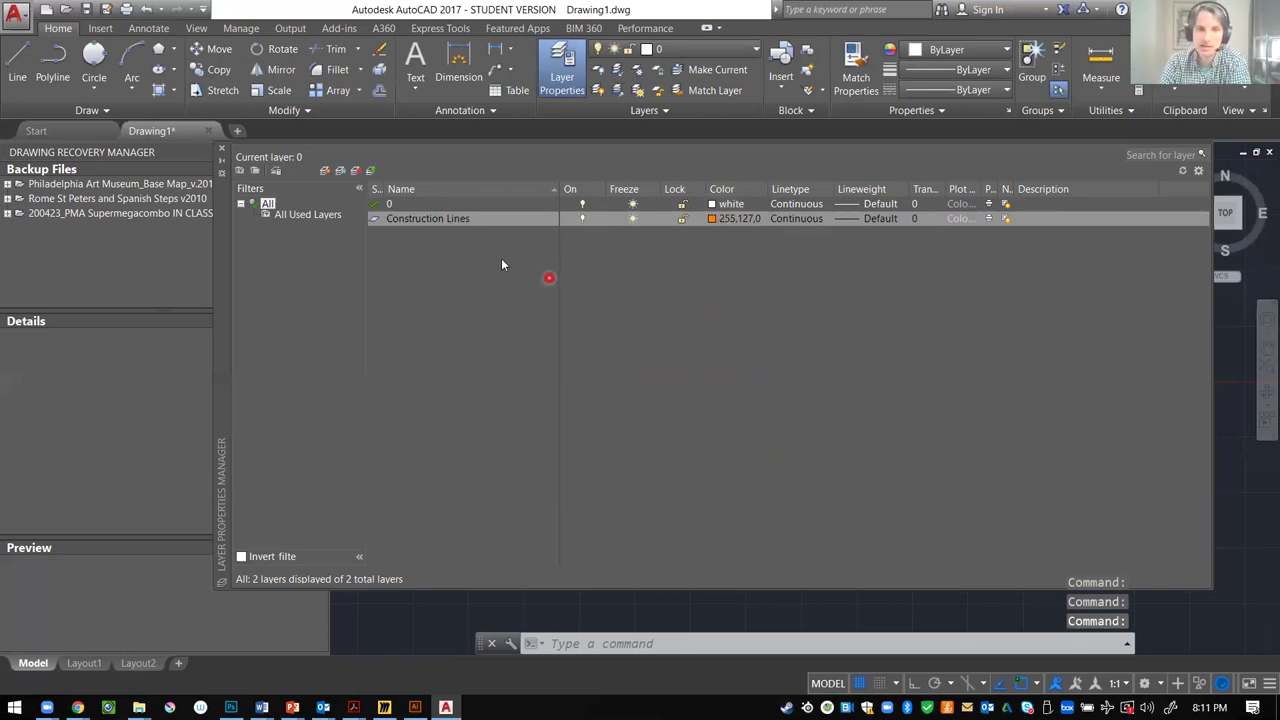
left_click(324, 172)
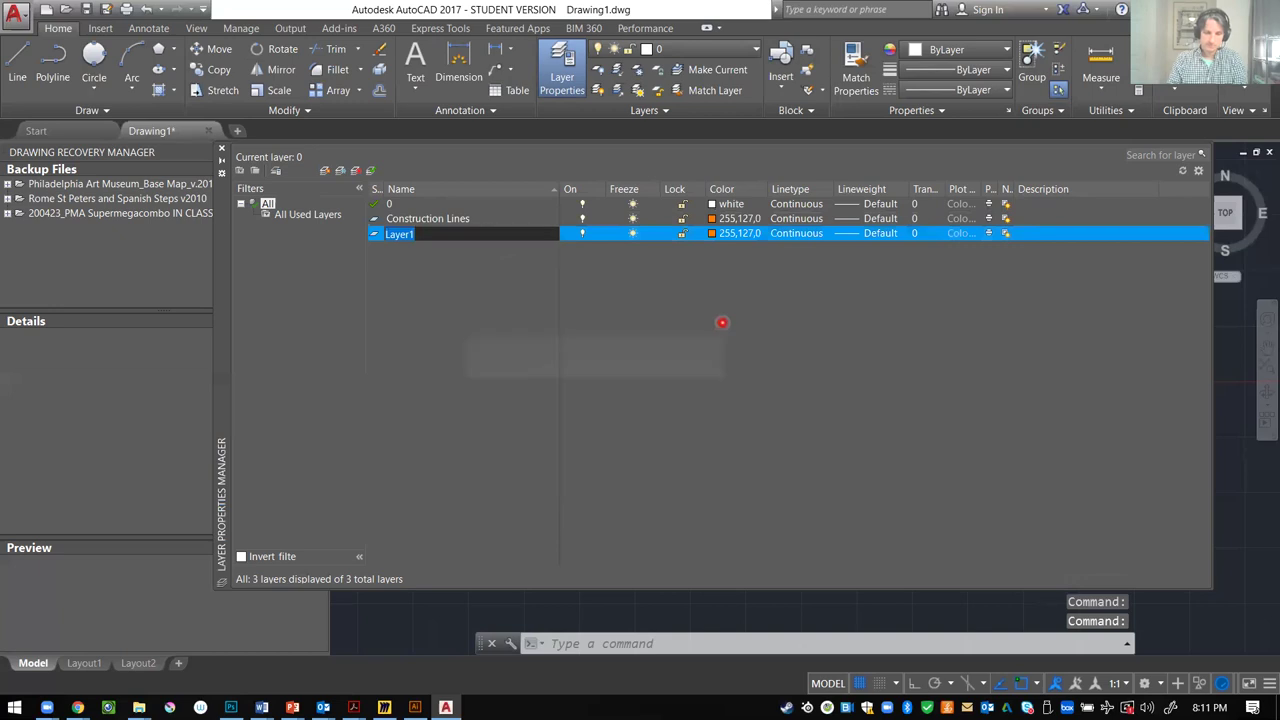
type("Andrews Super Spectac")
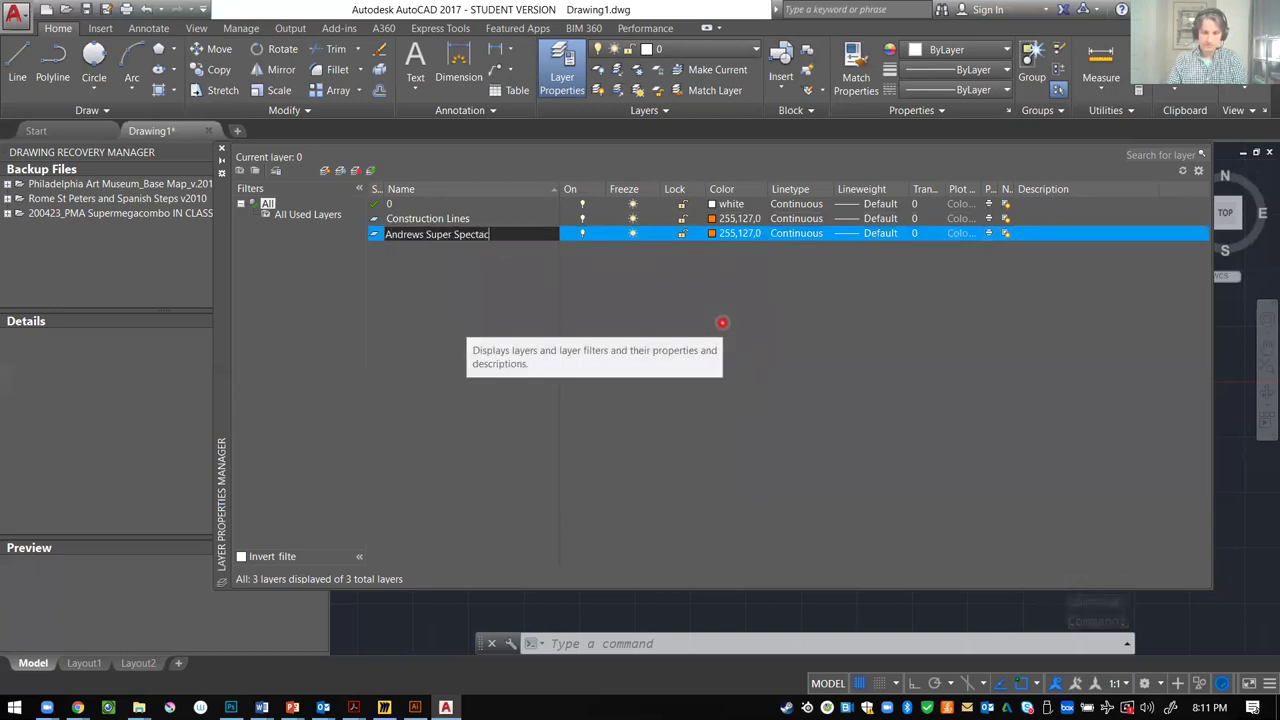
type("ular good times layer")
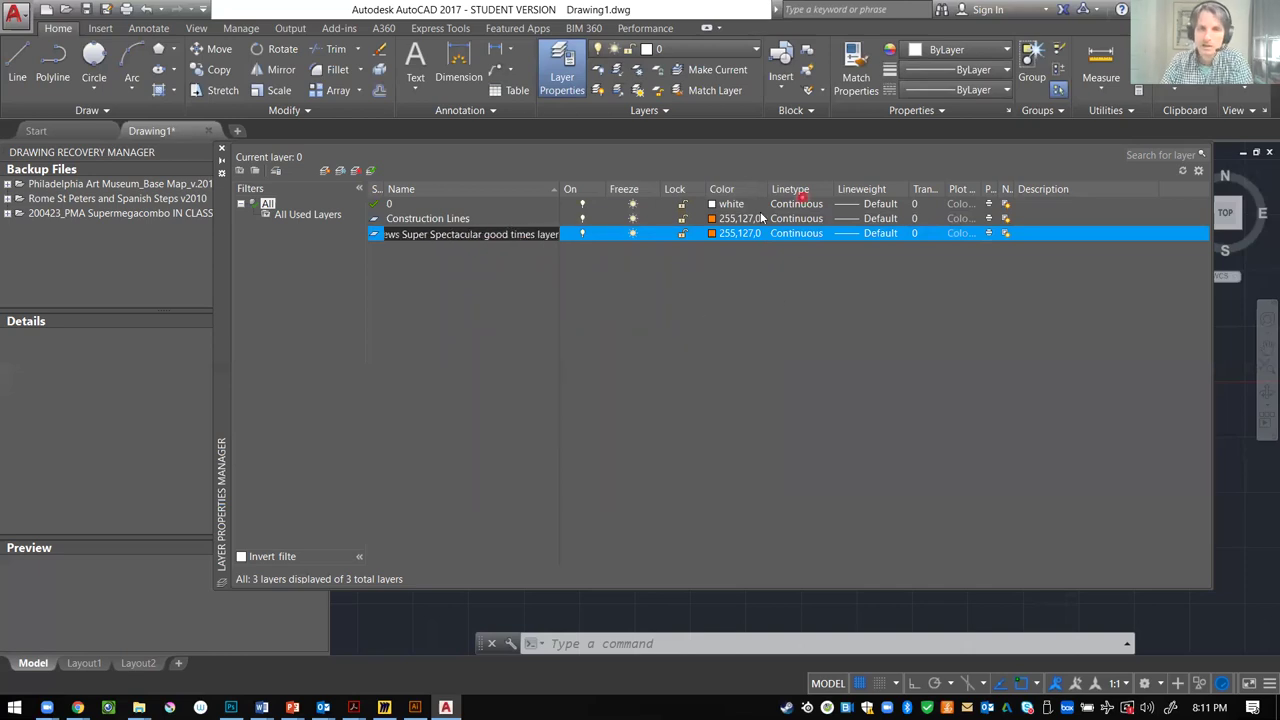
left_click(712, 234)
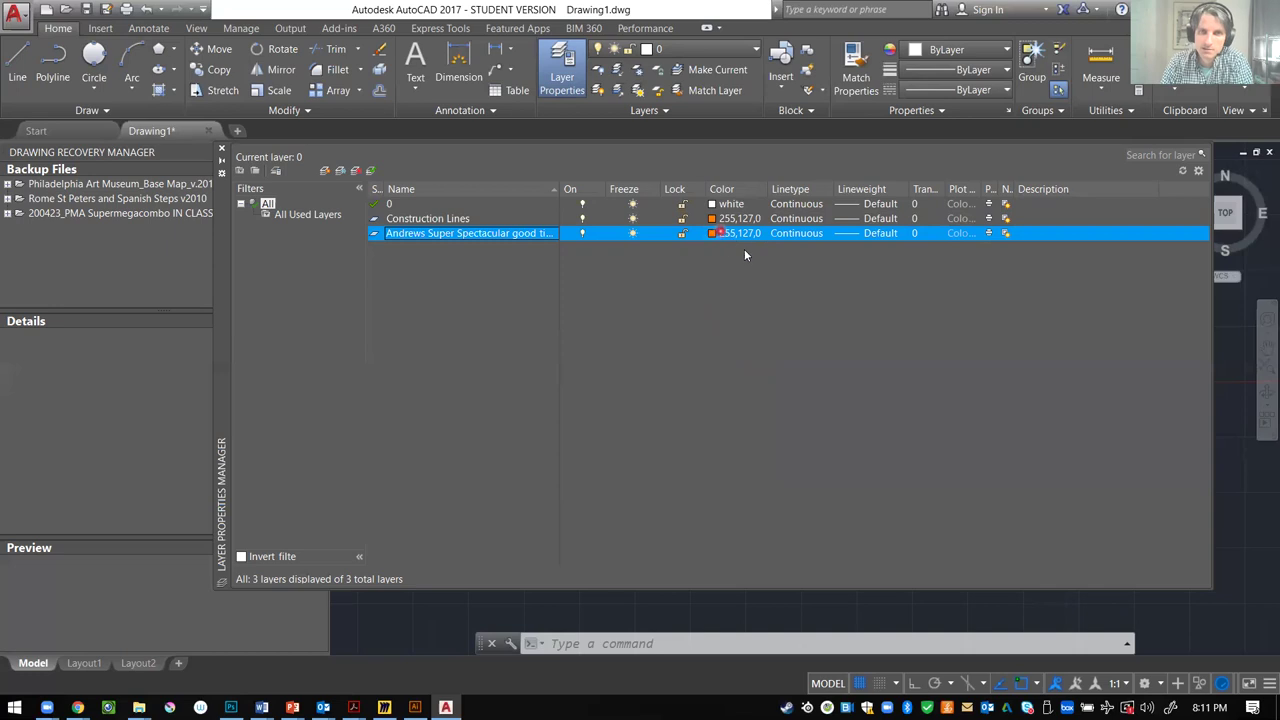
- Set the new layer's colour to cyan from the Index Color palette
left_click(722, 234)
left_click(498, 212)
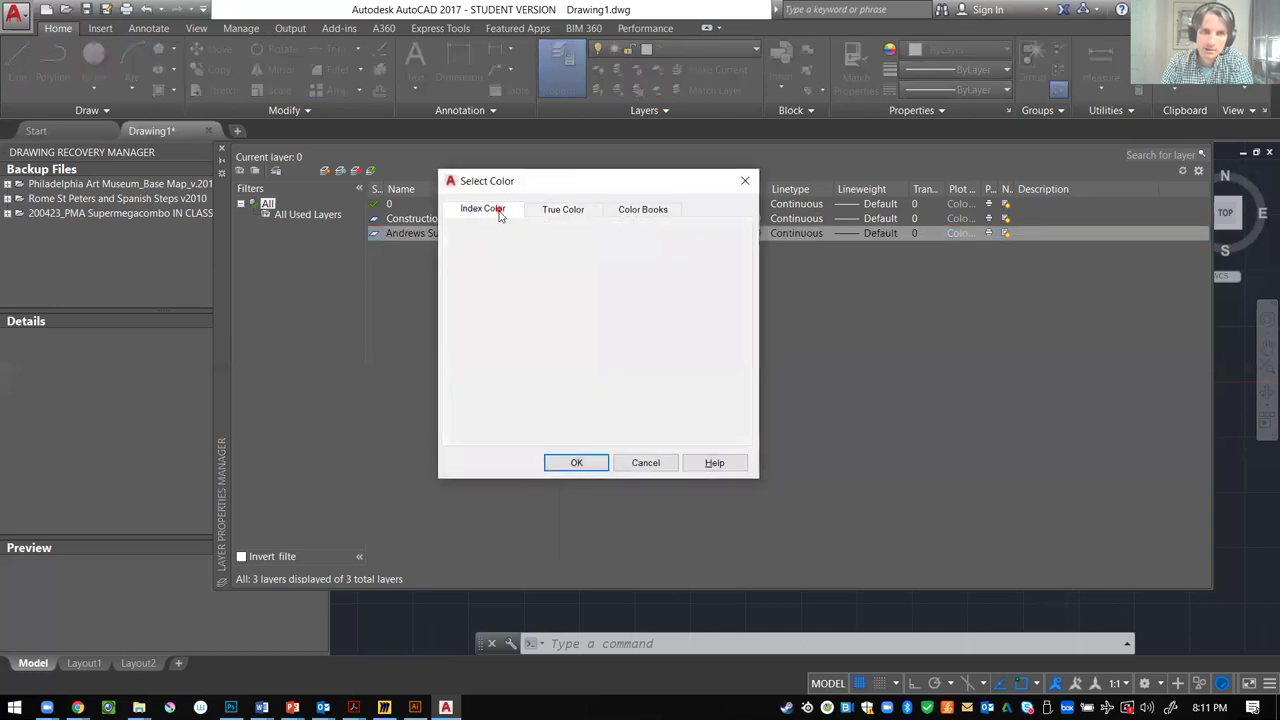
left_click(507, 369)
left_click(575, 465)
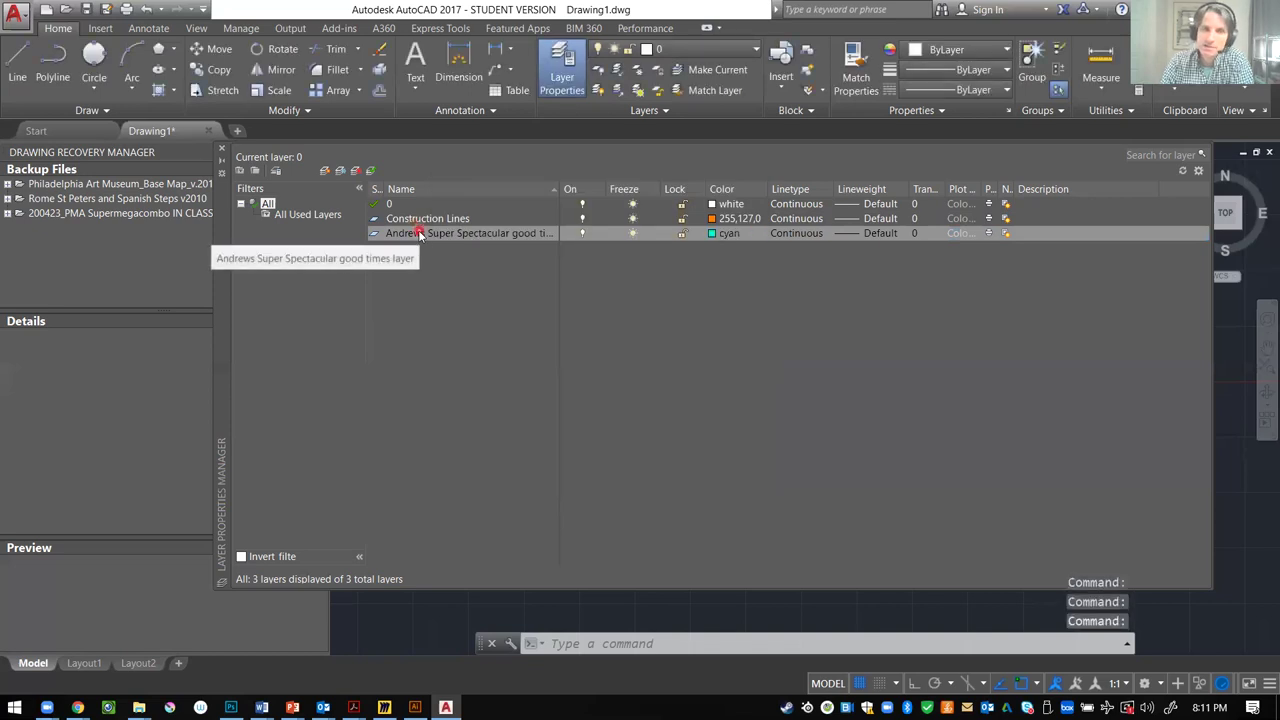
left_click(370, 516)
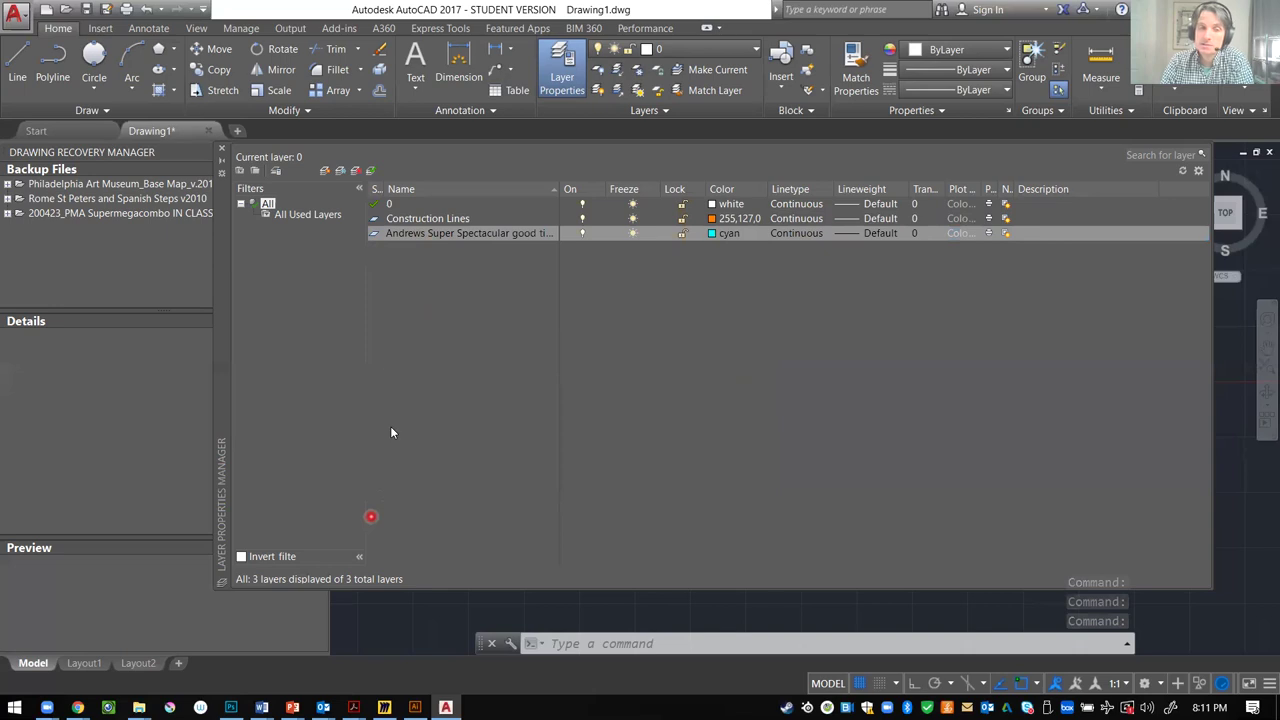
- Make the cyan layer current and prefix its name with '00'
left_click(434, 236)
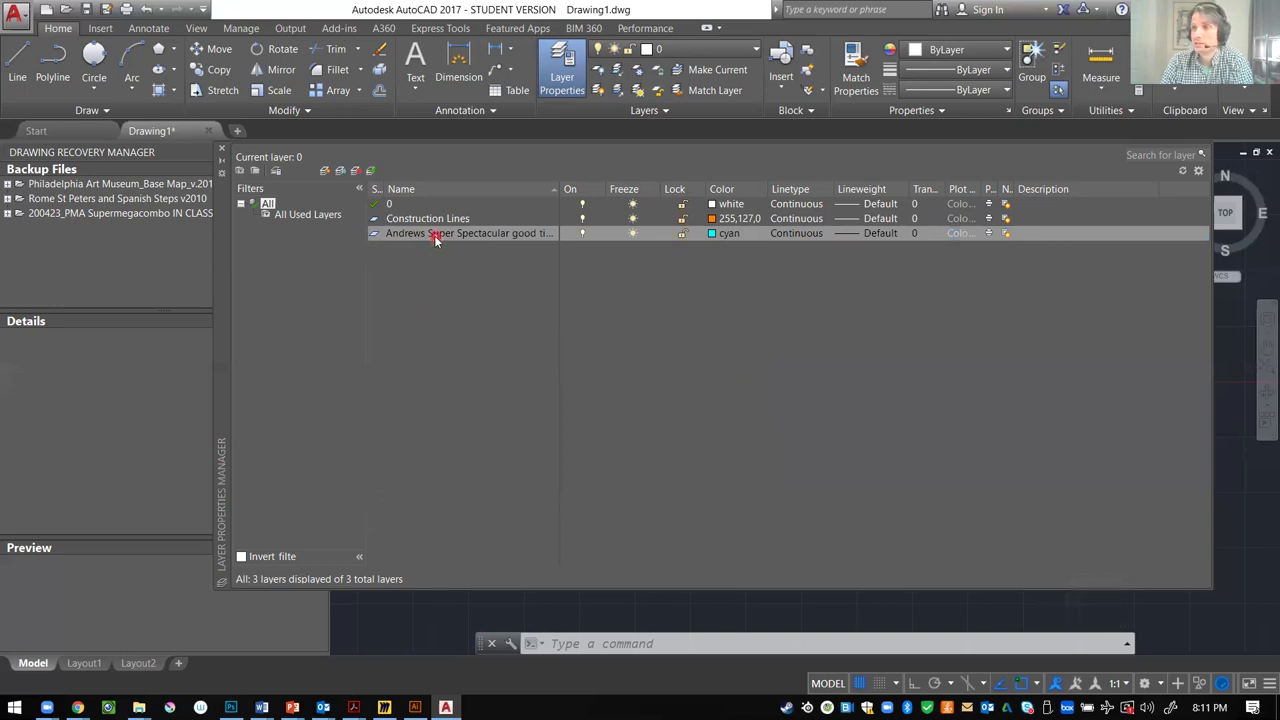
double_click(434, 235)
right_click(433, 235)
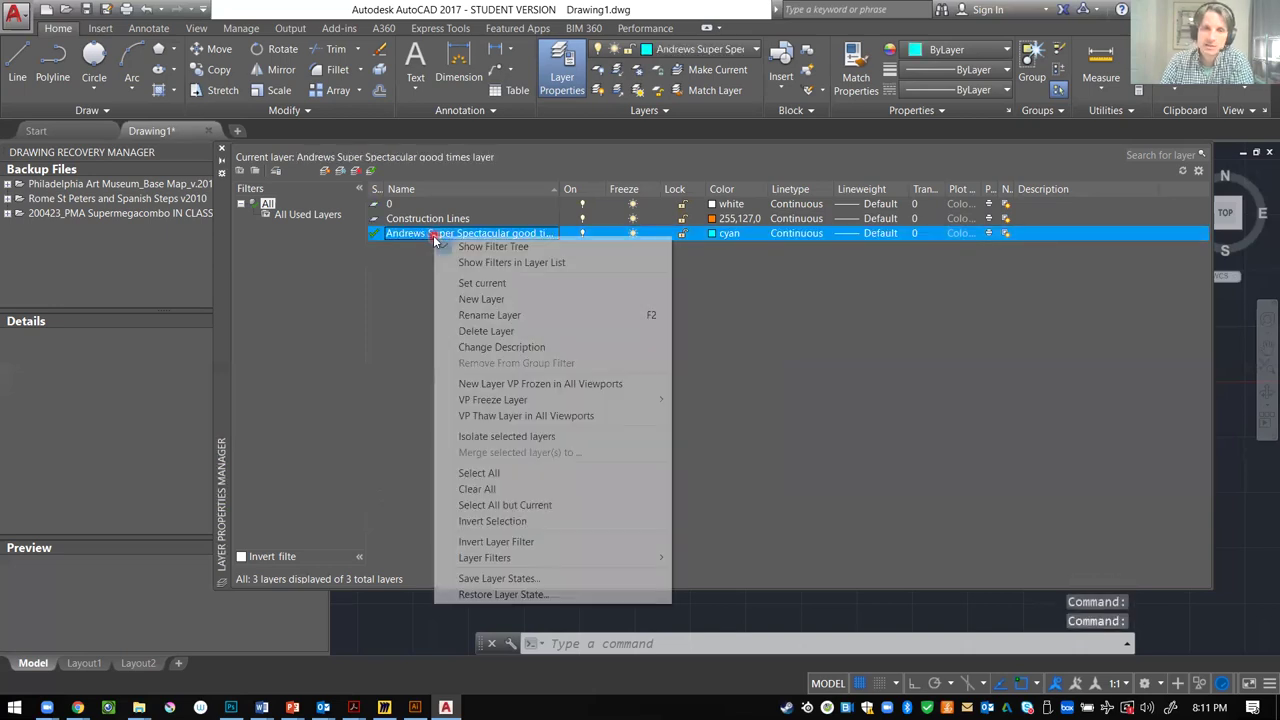
left_click(500, 315)
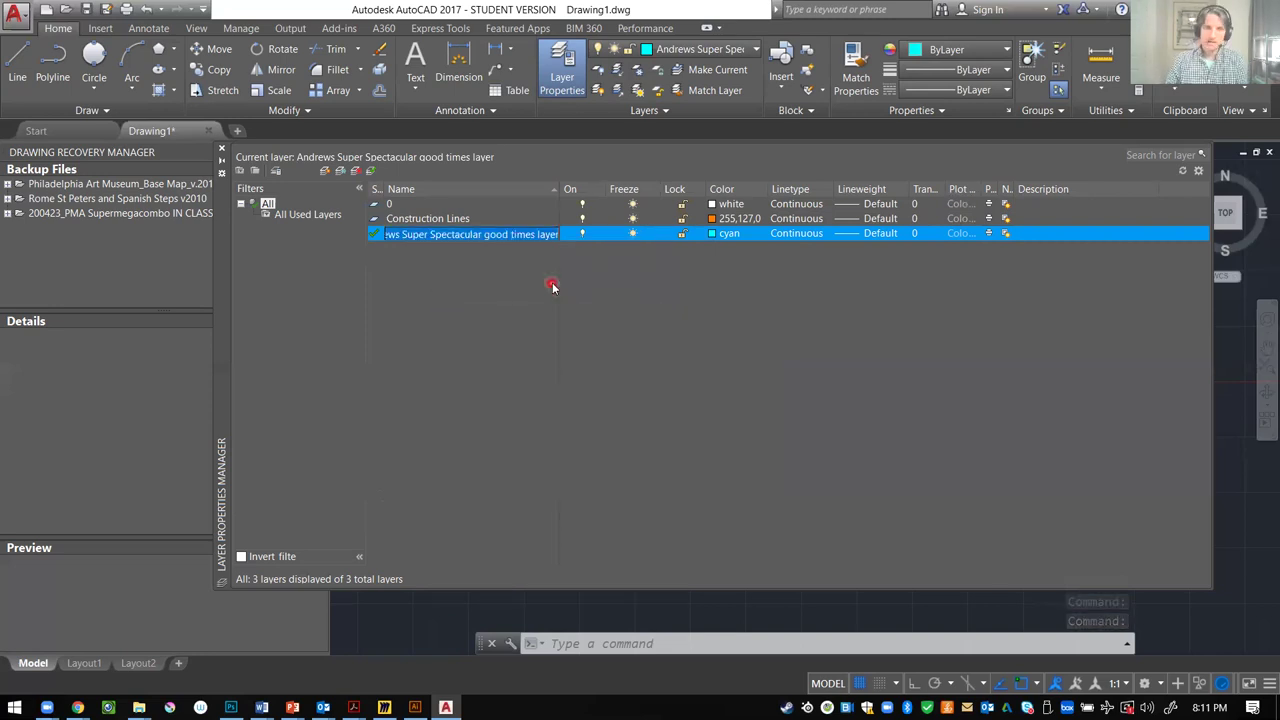
key("Home")
type("00")
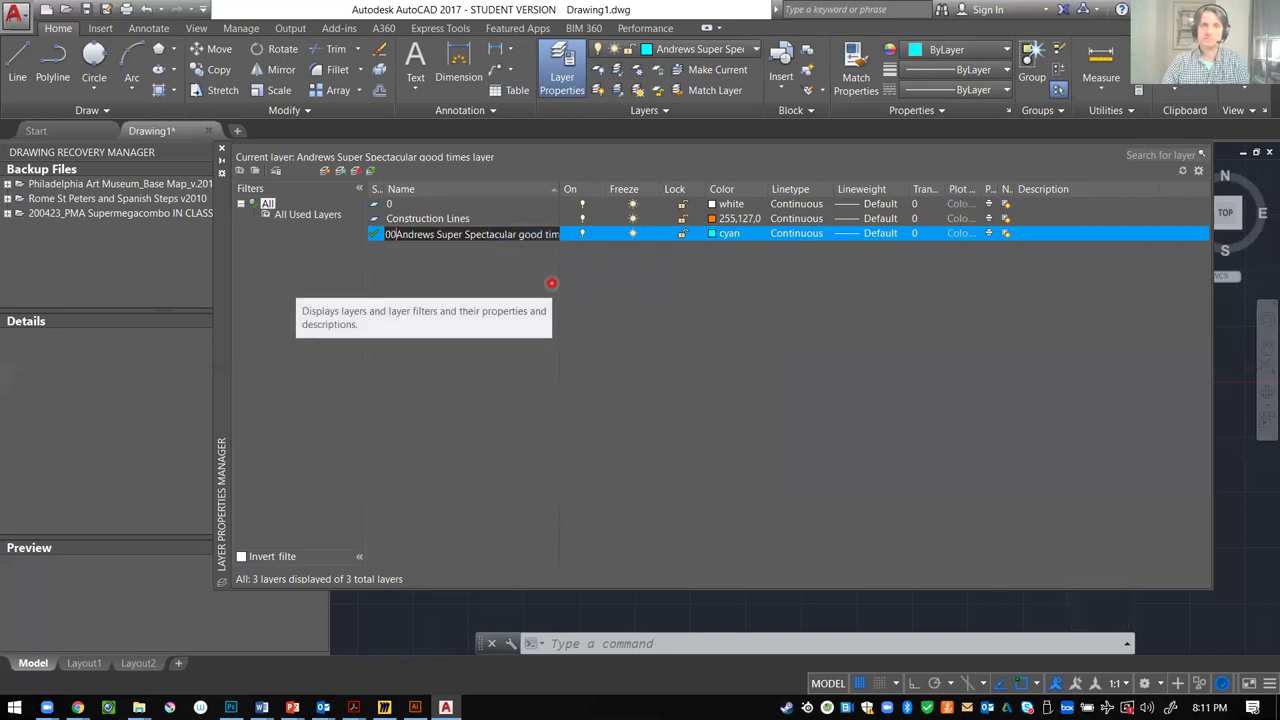
- Rename Construction Lines to '000 Construction Lines'
left_click(470, 219)
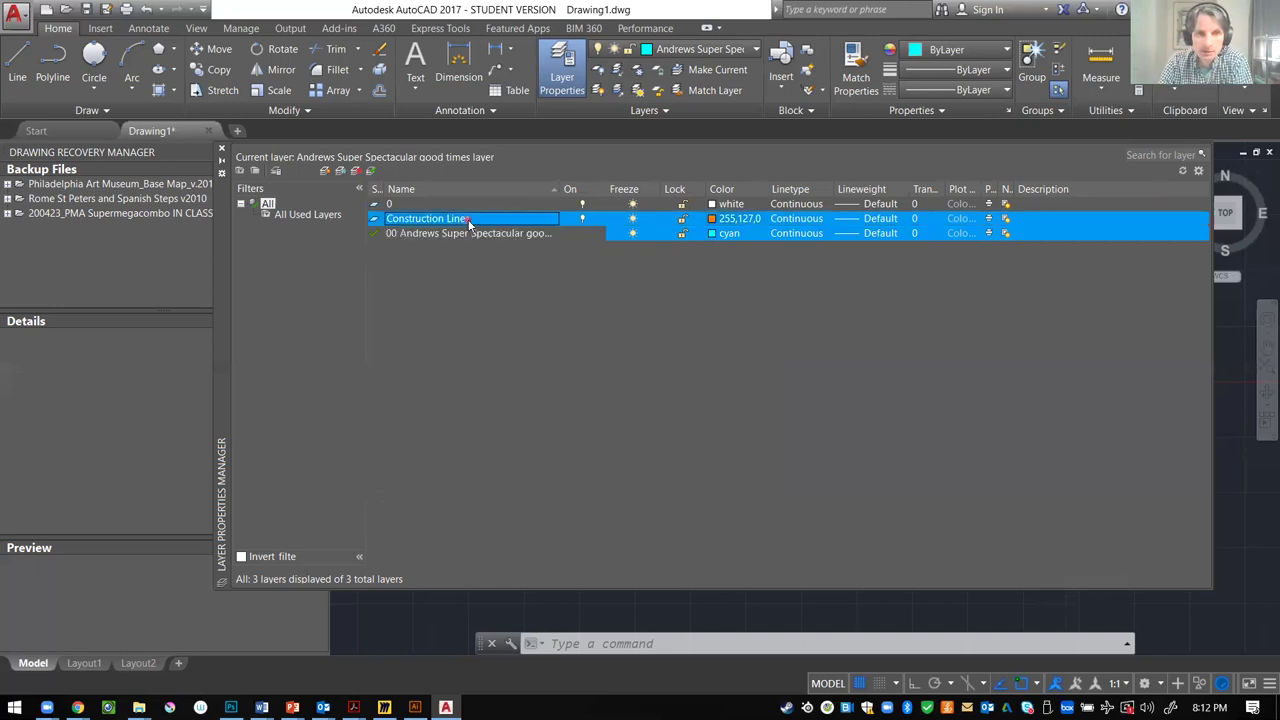
right_click(468, 219)
left_click(500, 300)
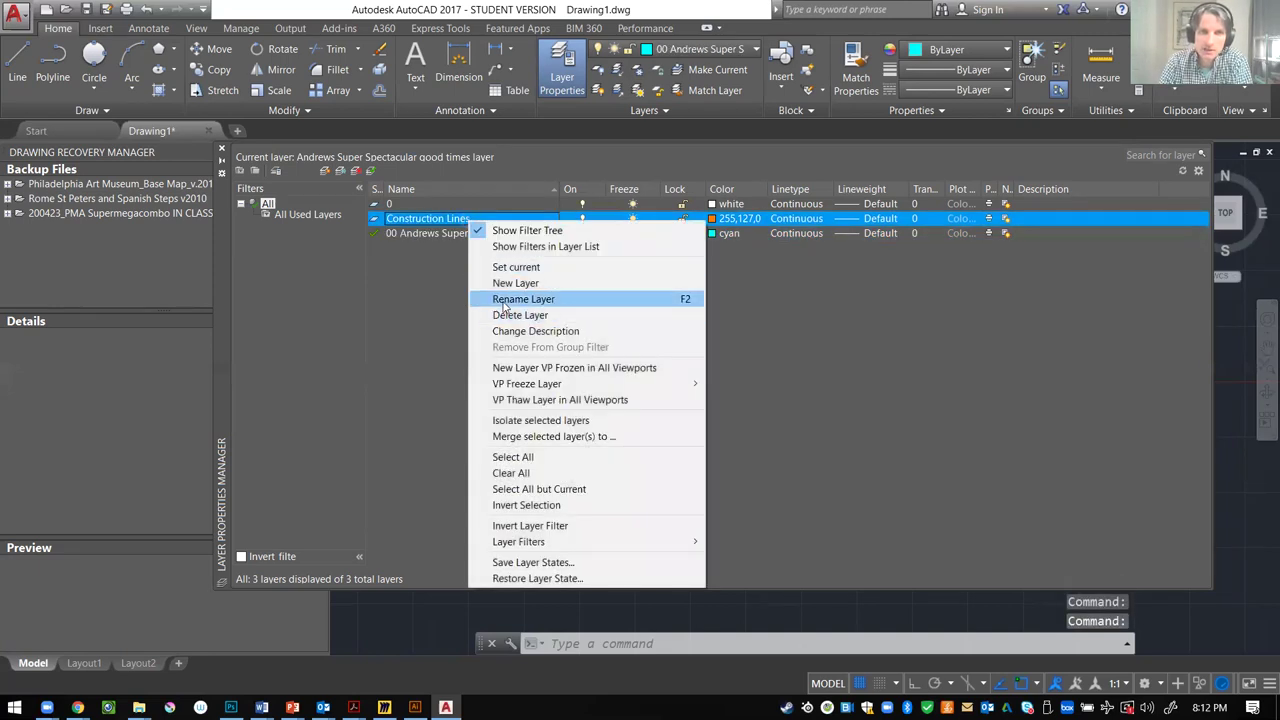
key("Home")
type("000")
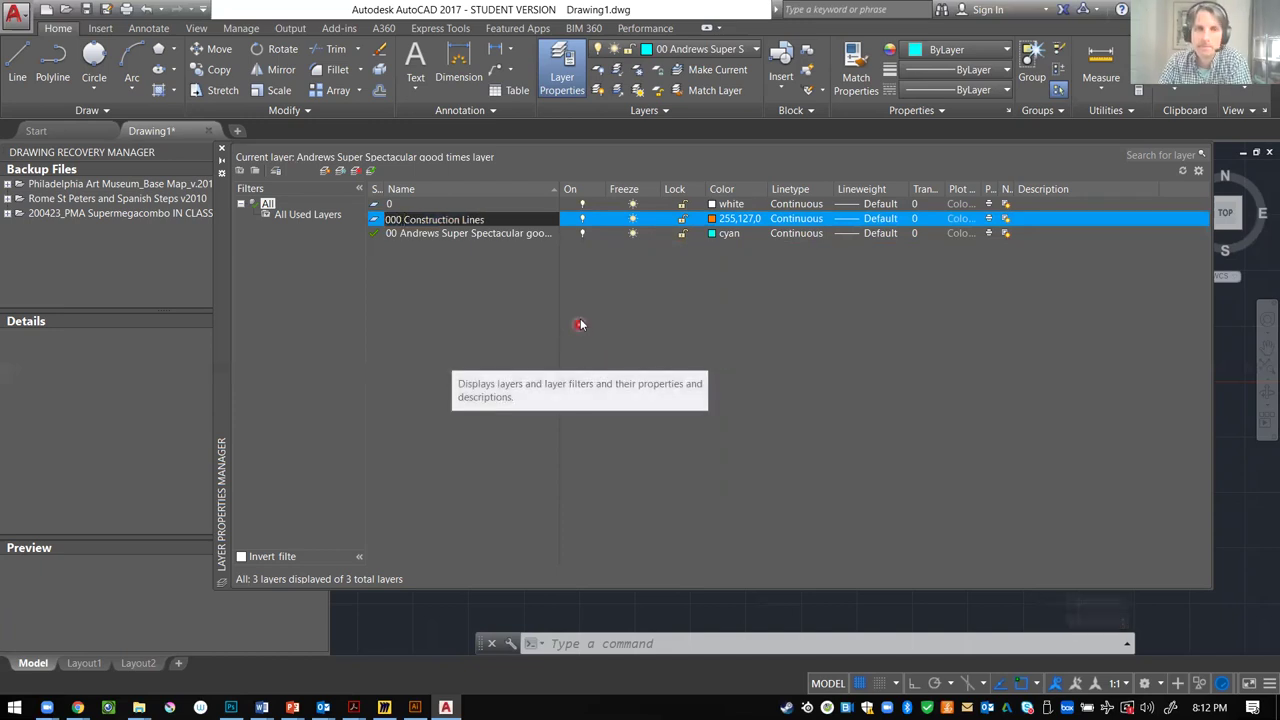
key("Return")
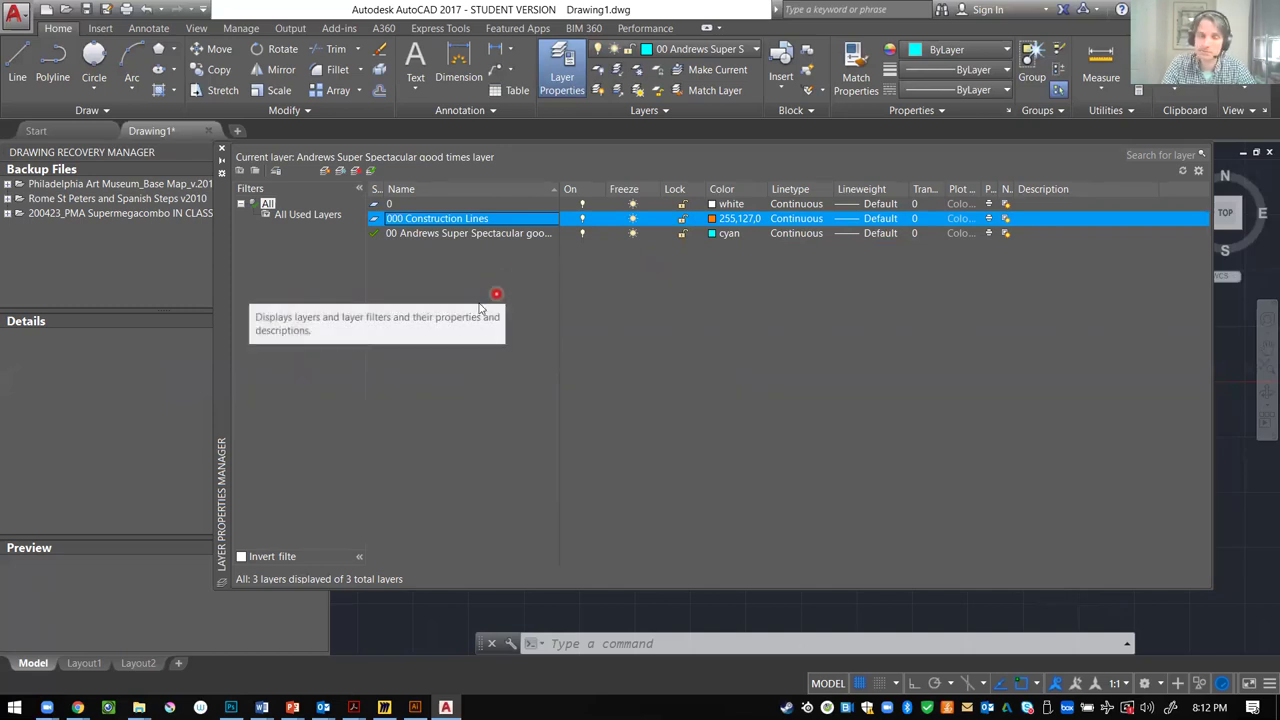
- Close the Layer Properties Manager palette
left_click(1204, 152)
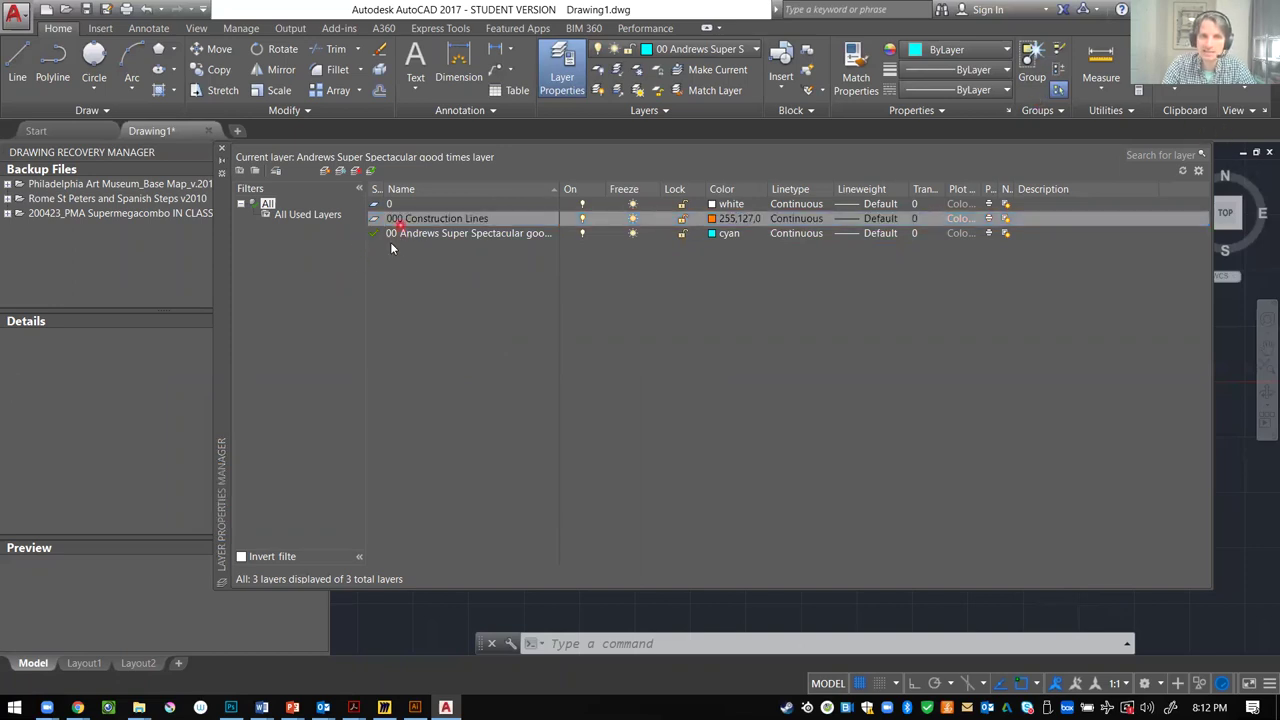
- Draw a five-point cyan zigzag line from above the springs across to the right
left_click(221, 148)
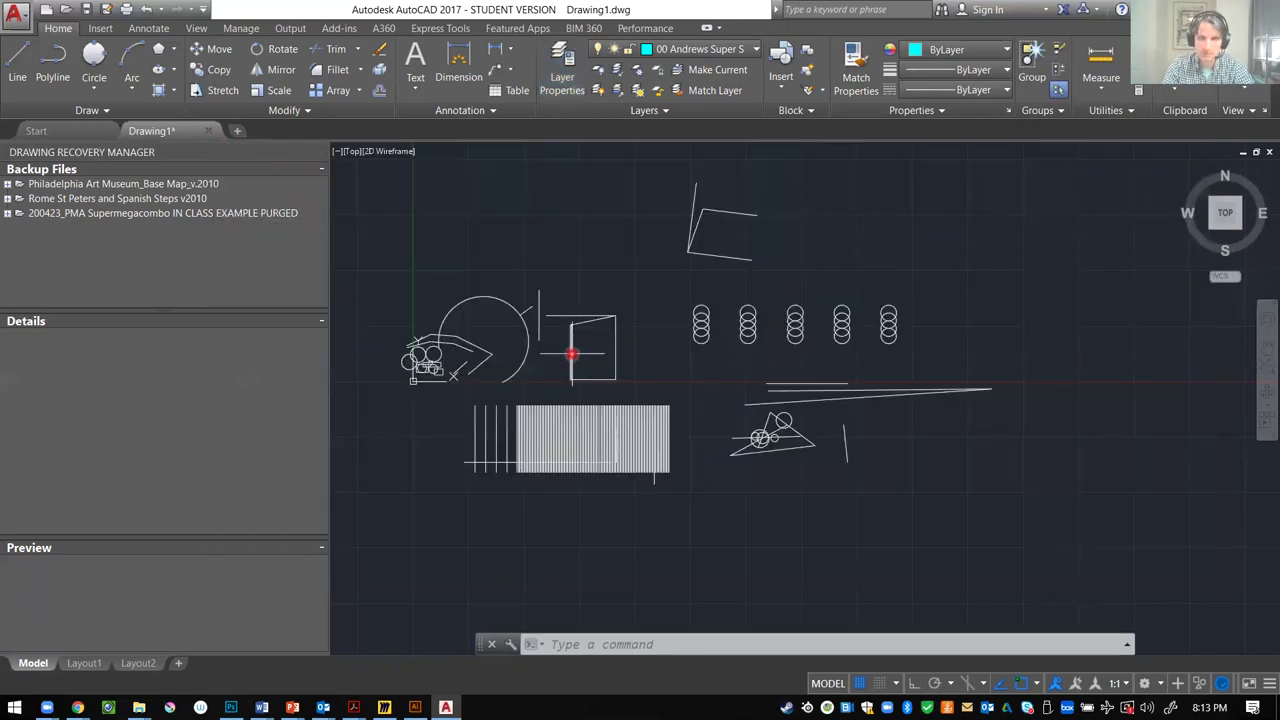
key("l")
key("Return")
left_click(561, 252)
left_click(702, 286)
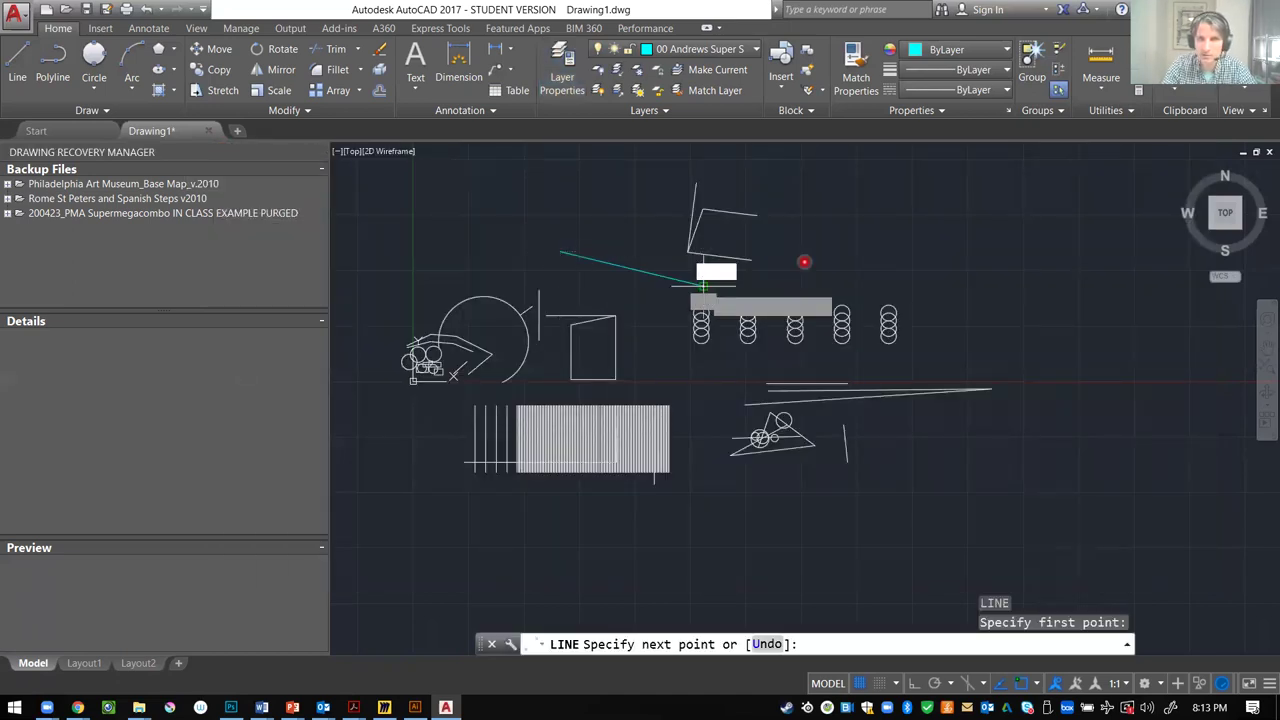
left_click(862, 241)
left_click(1017, 426)
left_click(793, 481)
key("Escape")
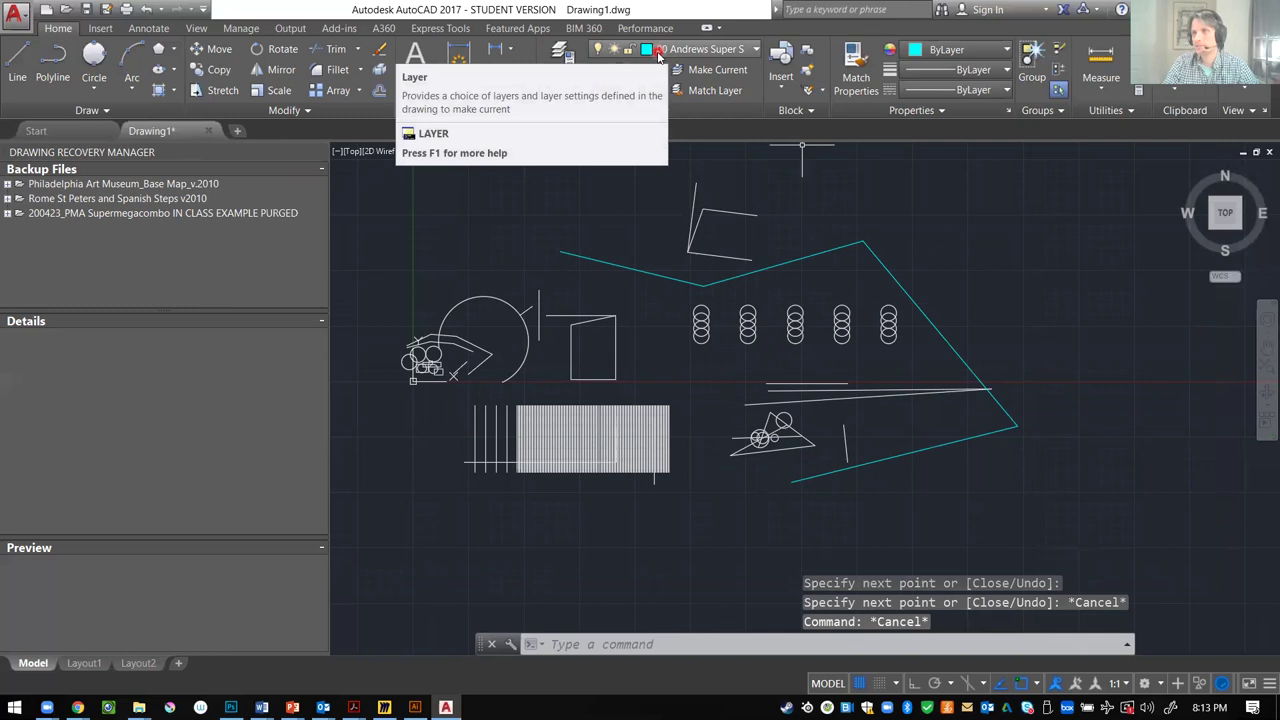
key("Escape")
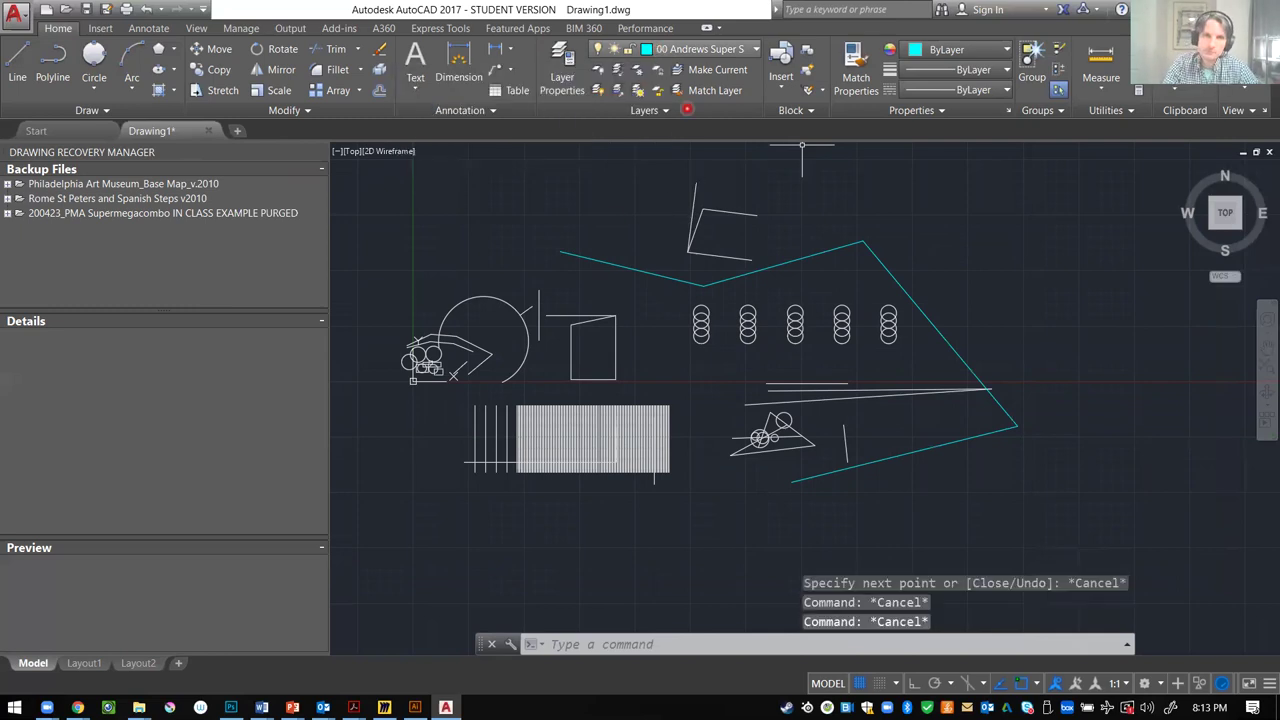
left_click(729, 52)
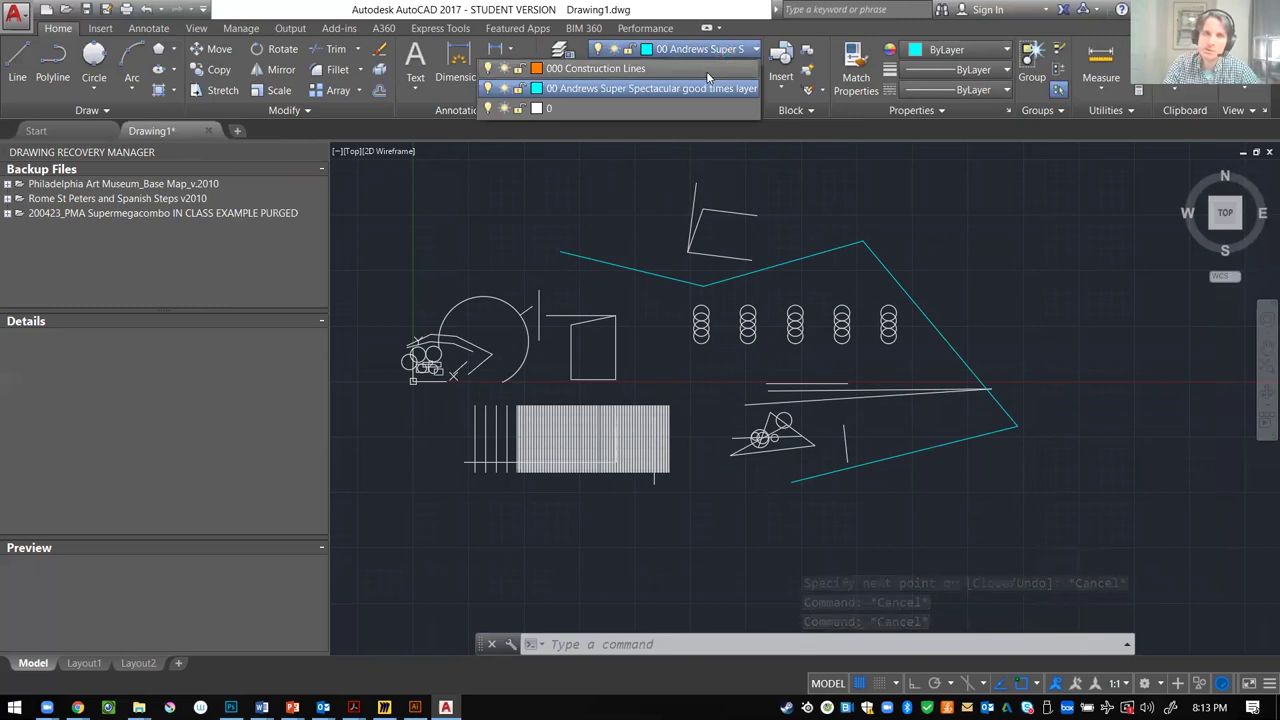
- Make 000 Construction Lines current and draw a three-point orange line across the springs
left_click(700, 70)
type("l")
key("Return")
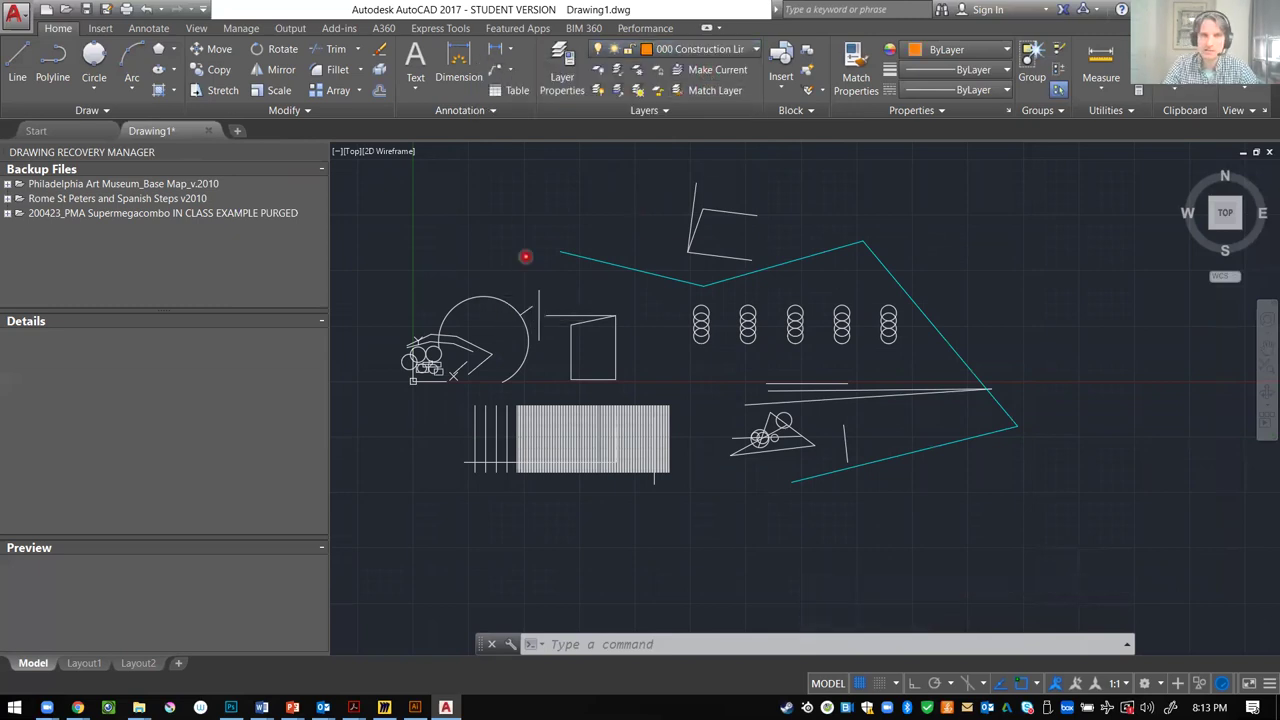
left_click(518, 222)
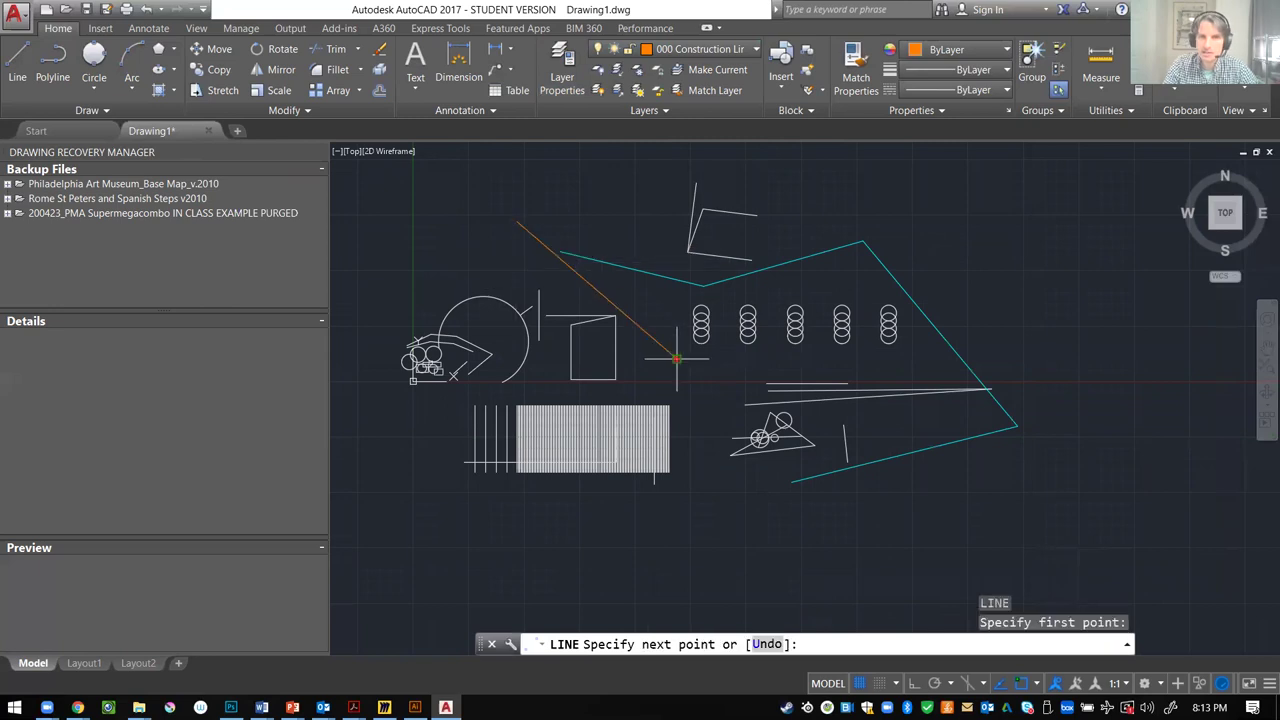
left_click(1015, 303)
left_click(930, 535)
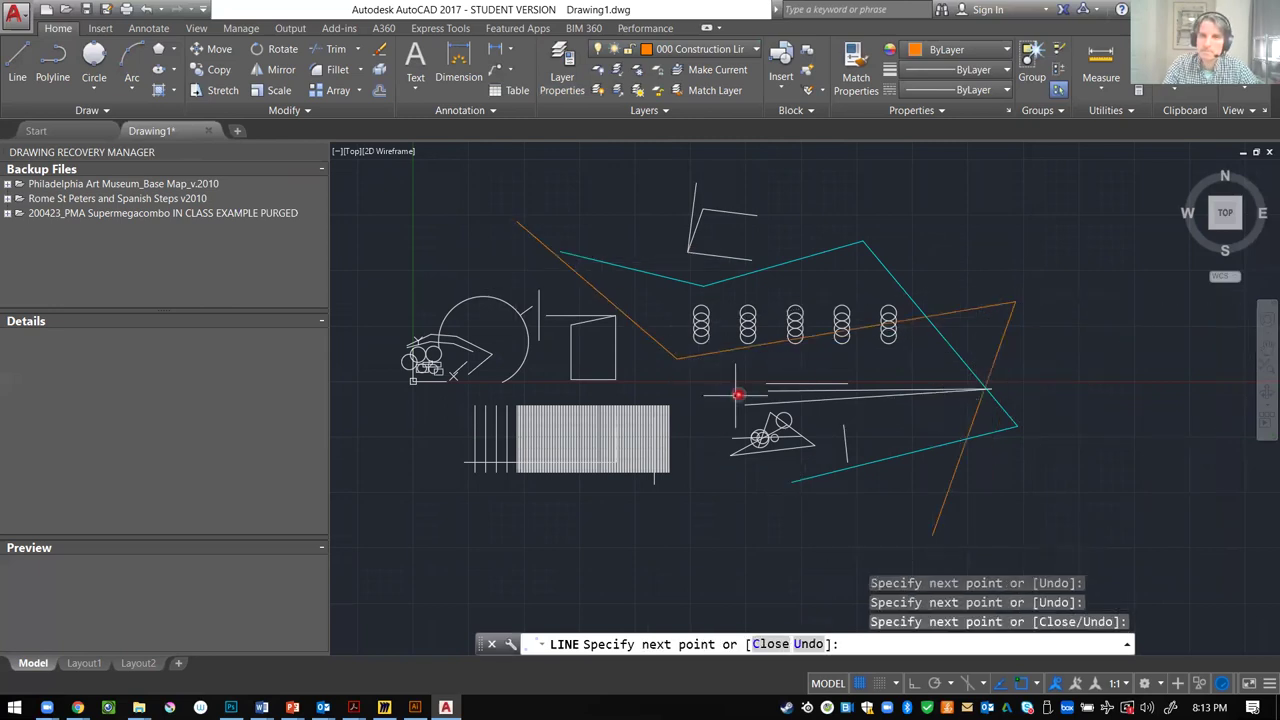
key("Escape")
key("Escape")
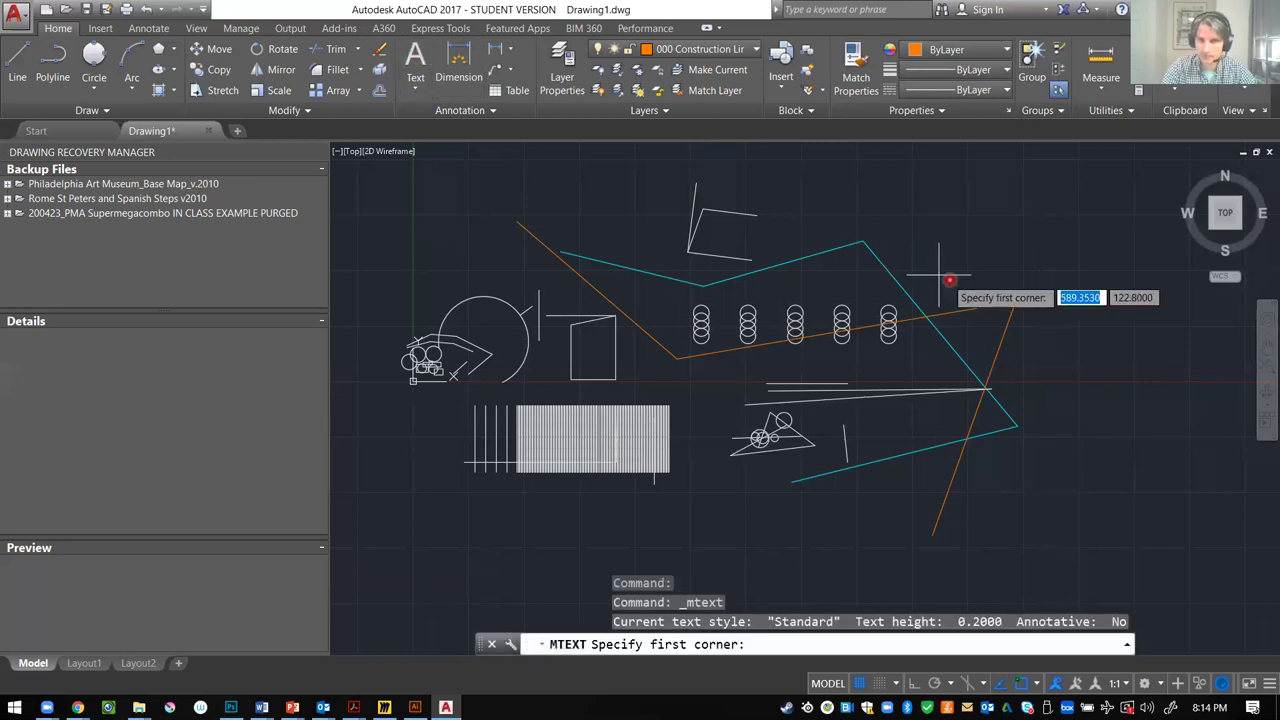
- Start a line at the top spring with a midpoint snap, then abandon it
key("Escape")
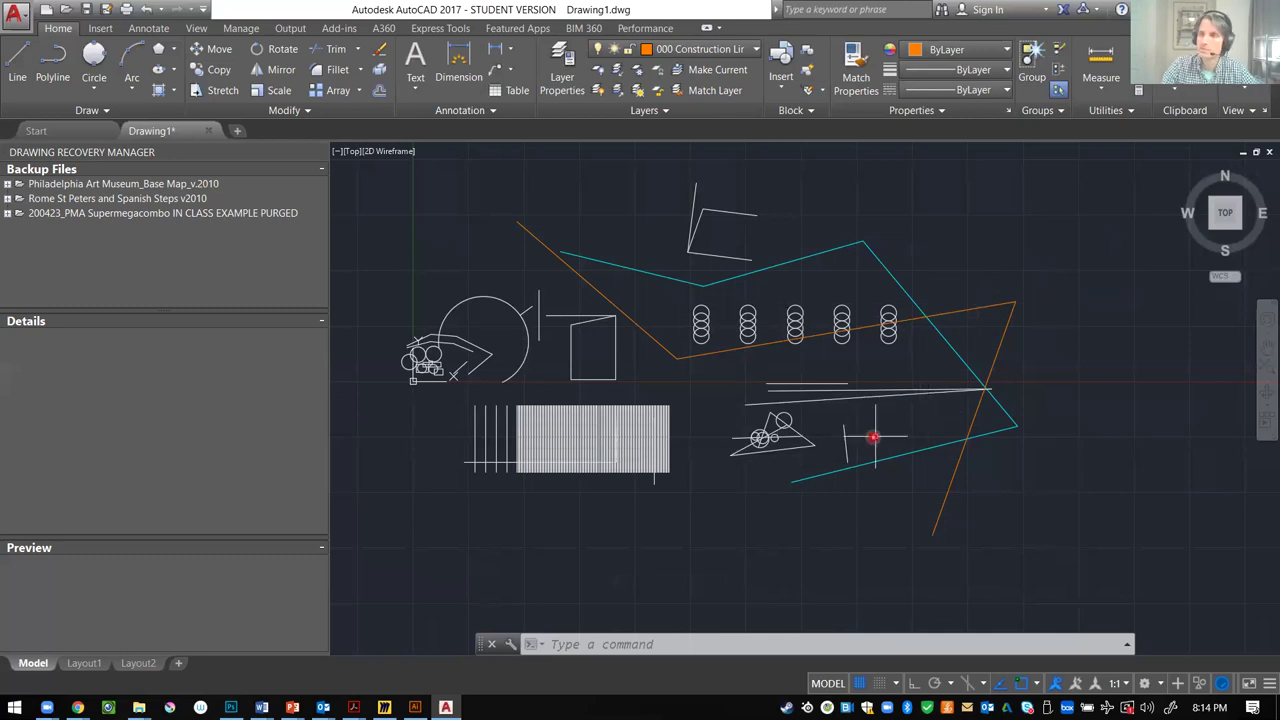
key("Escape")
key("Escape")
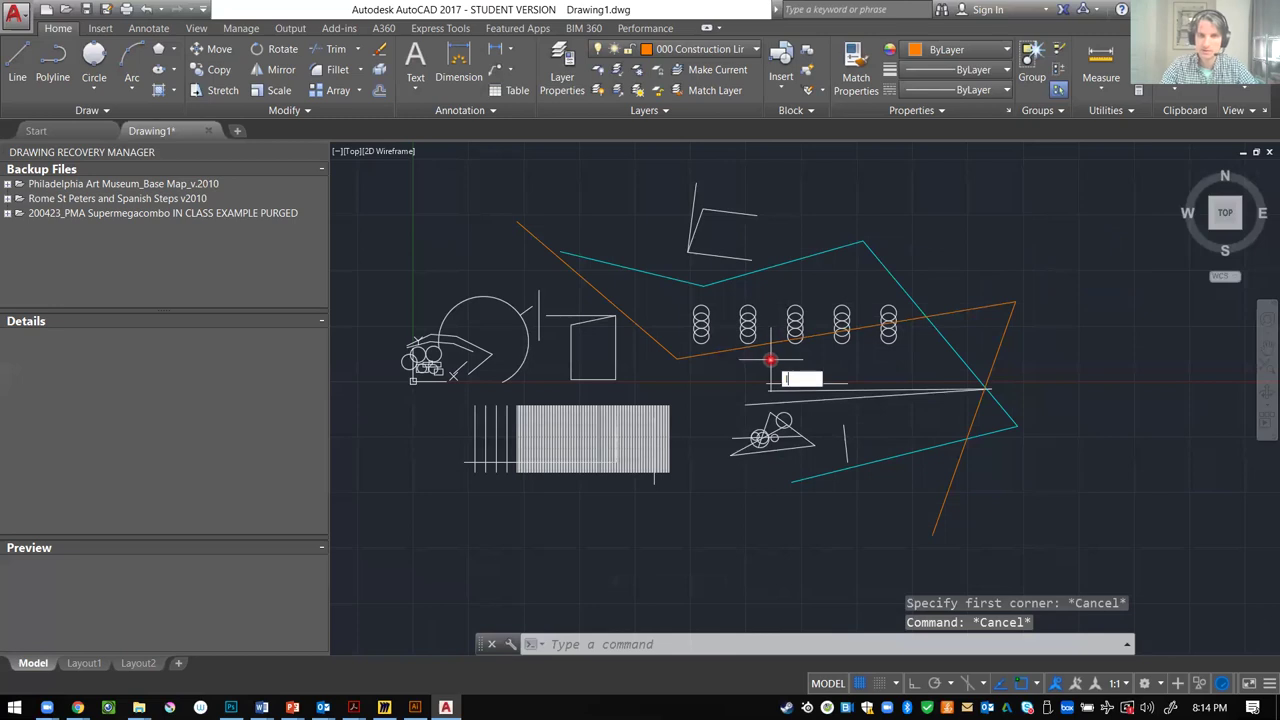
type("l")
key("Return")
scroll(746, 342, "up", 5)
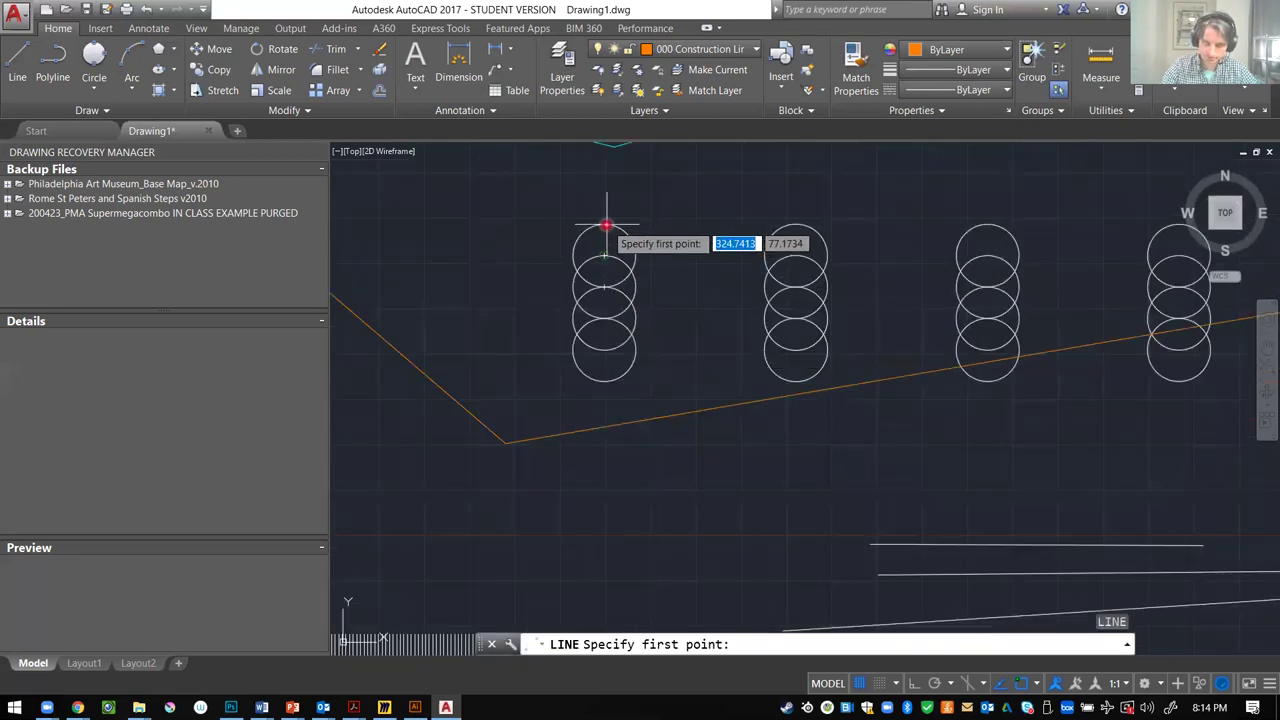
left_click(603, 256)
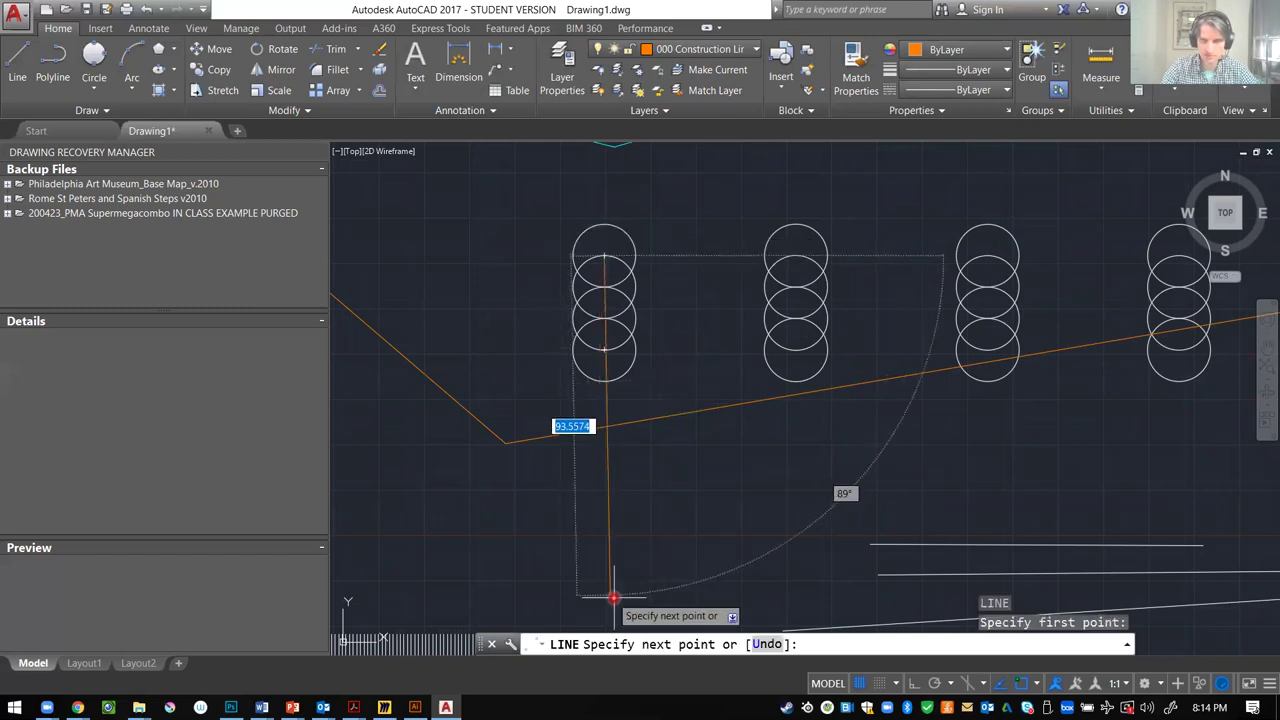
right_click(648, 588, "shift")
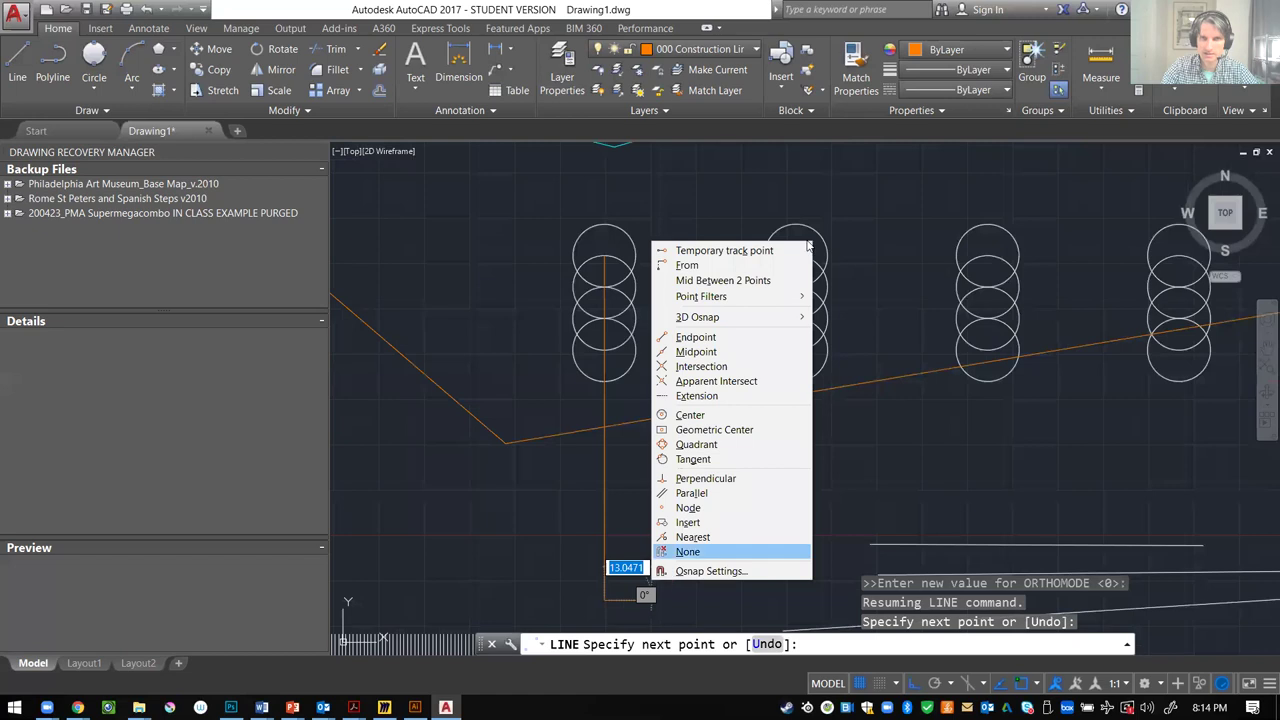
left_click(800, 281)
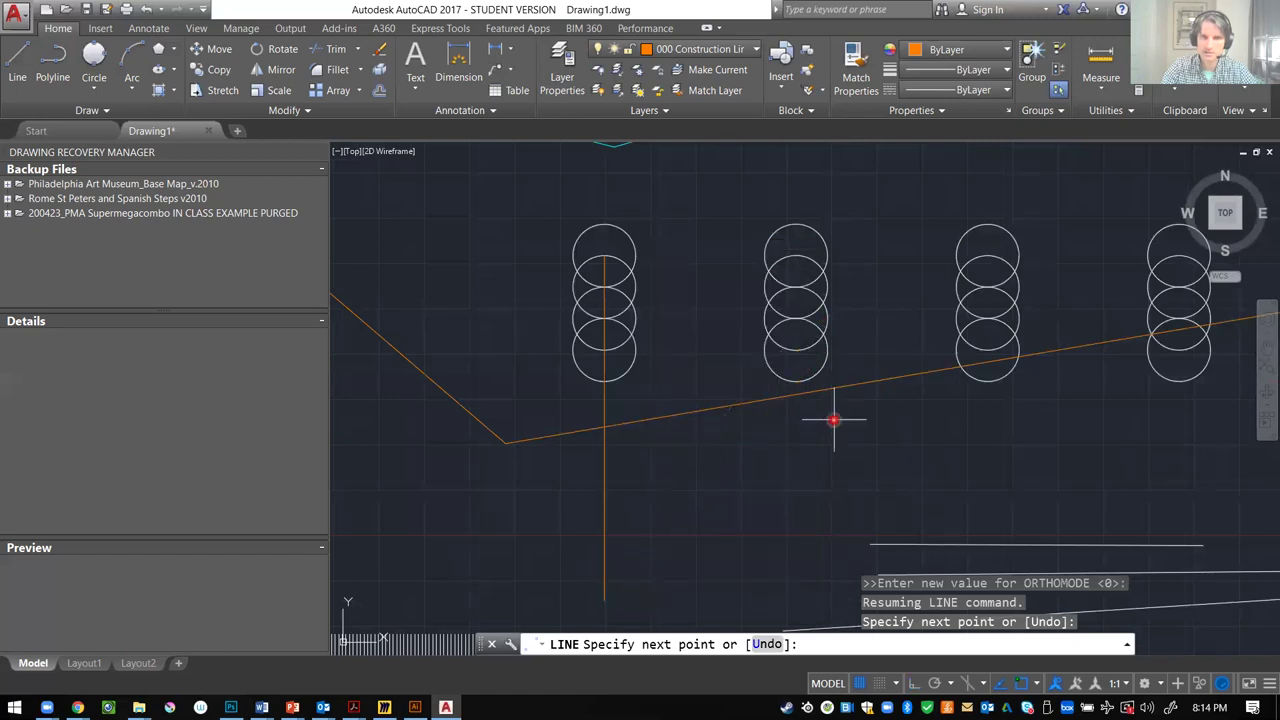
key("Escape")
- Copy the vertical line to the second, third and fourth circle stacks
left_click(631, 491)
left_click(589, 521)
type("cop")
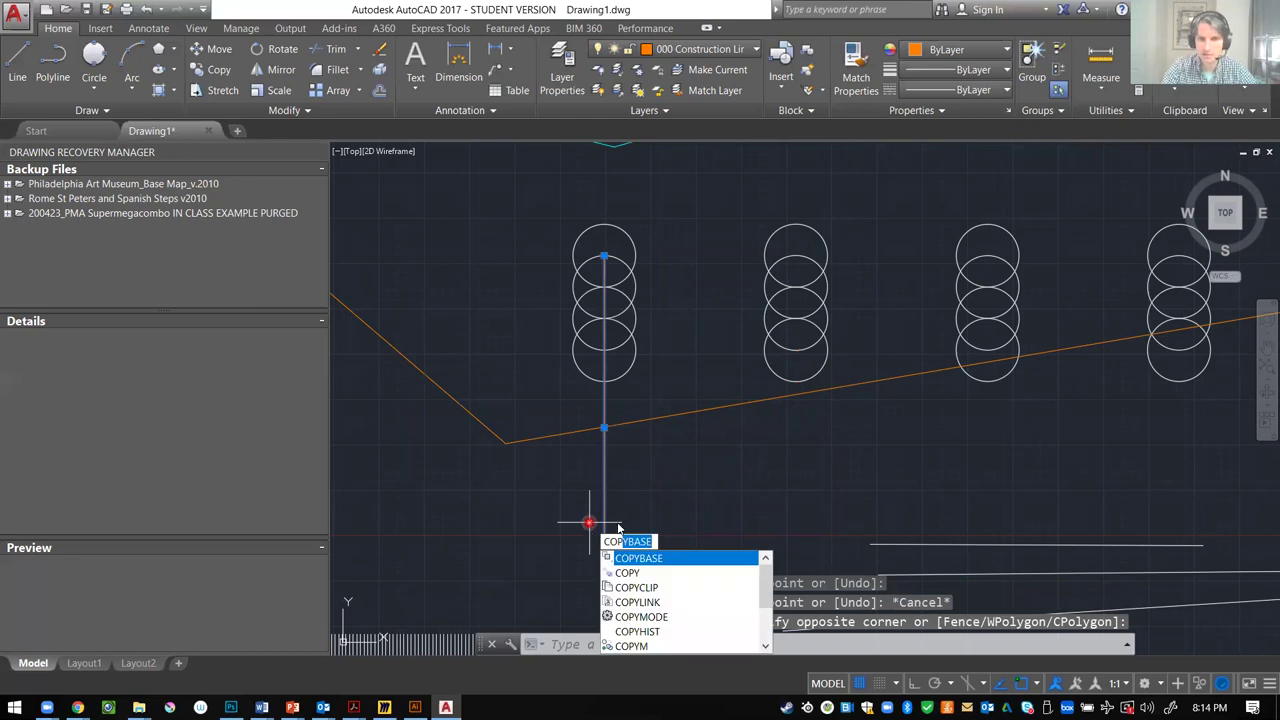
left_click(627, 573)
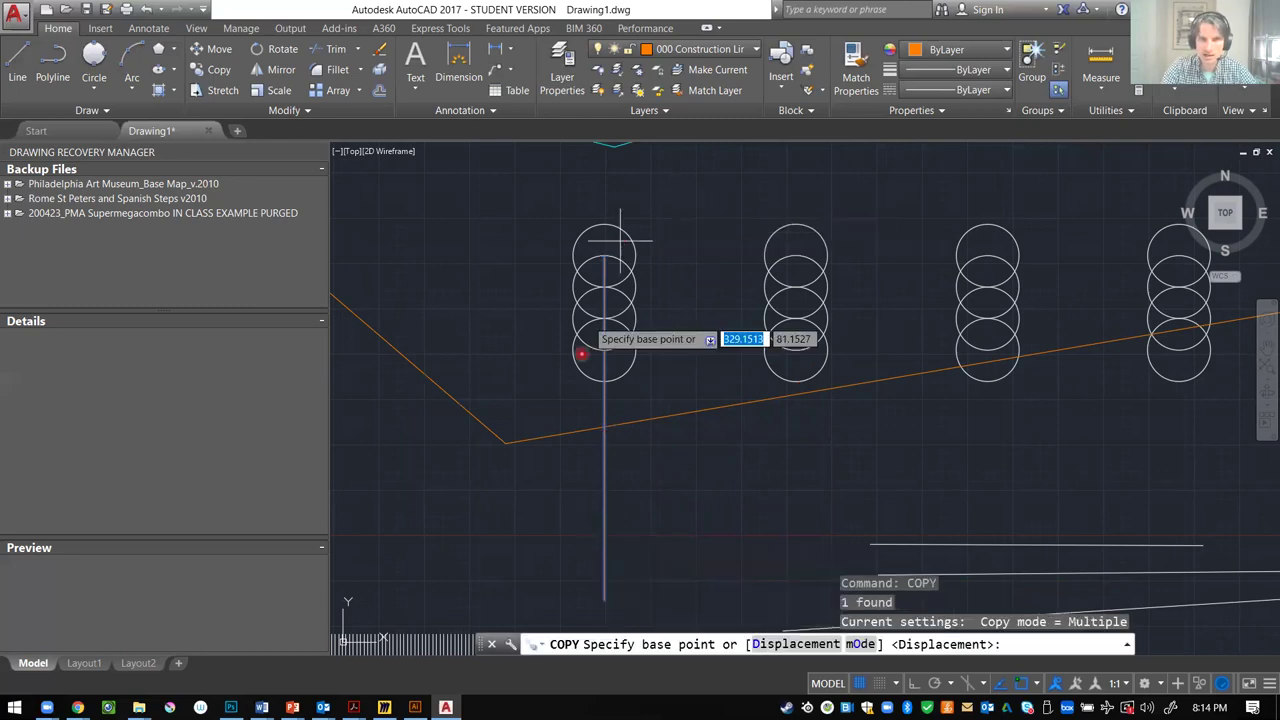
left_click(603, 378)
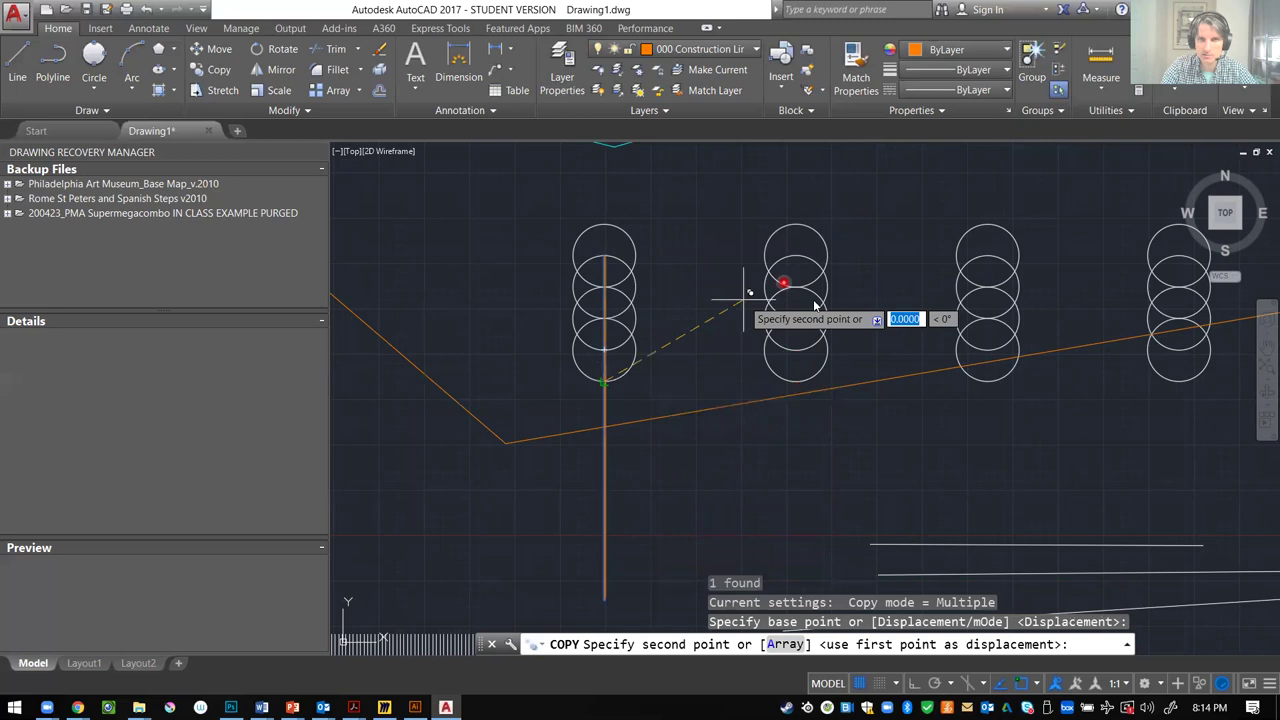
left_click(795, 318)
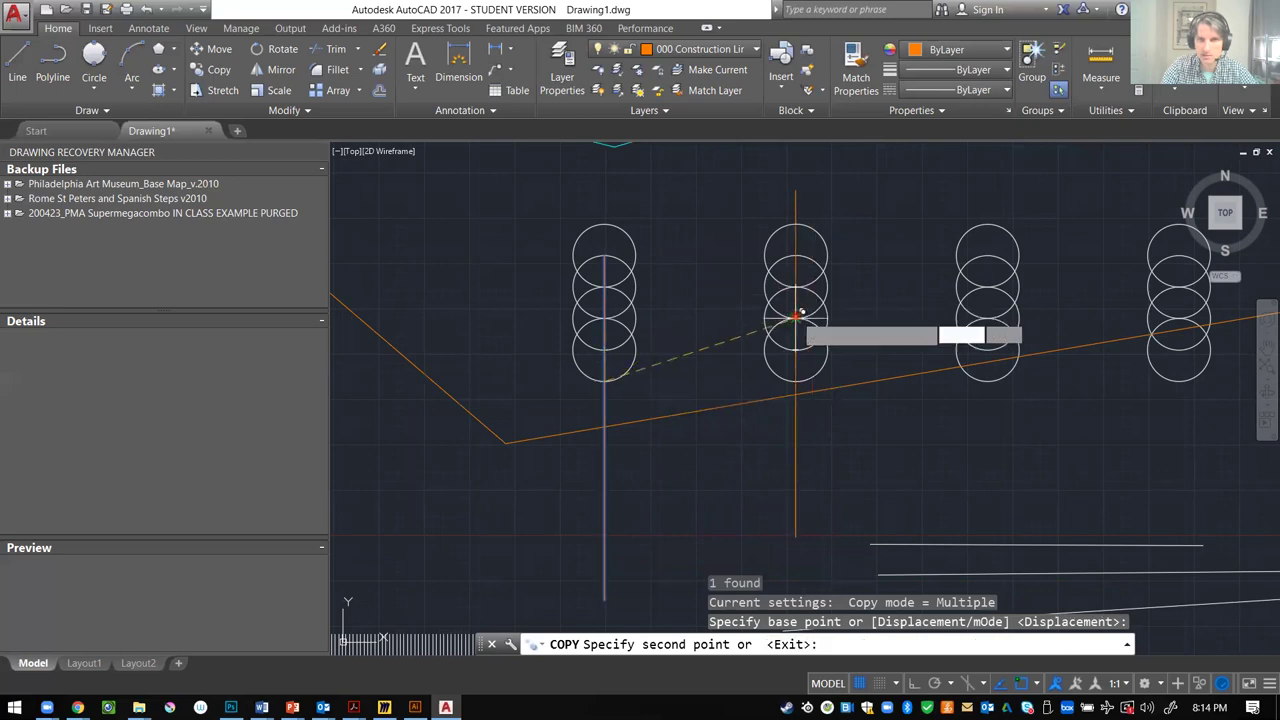
left_click(987, 313)
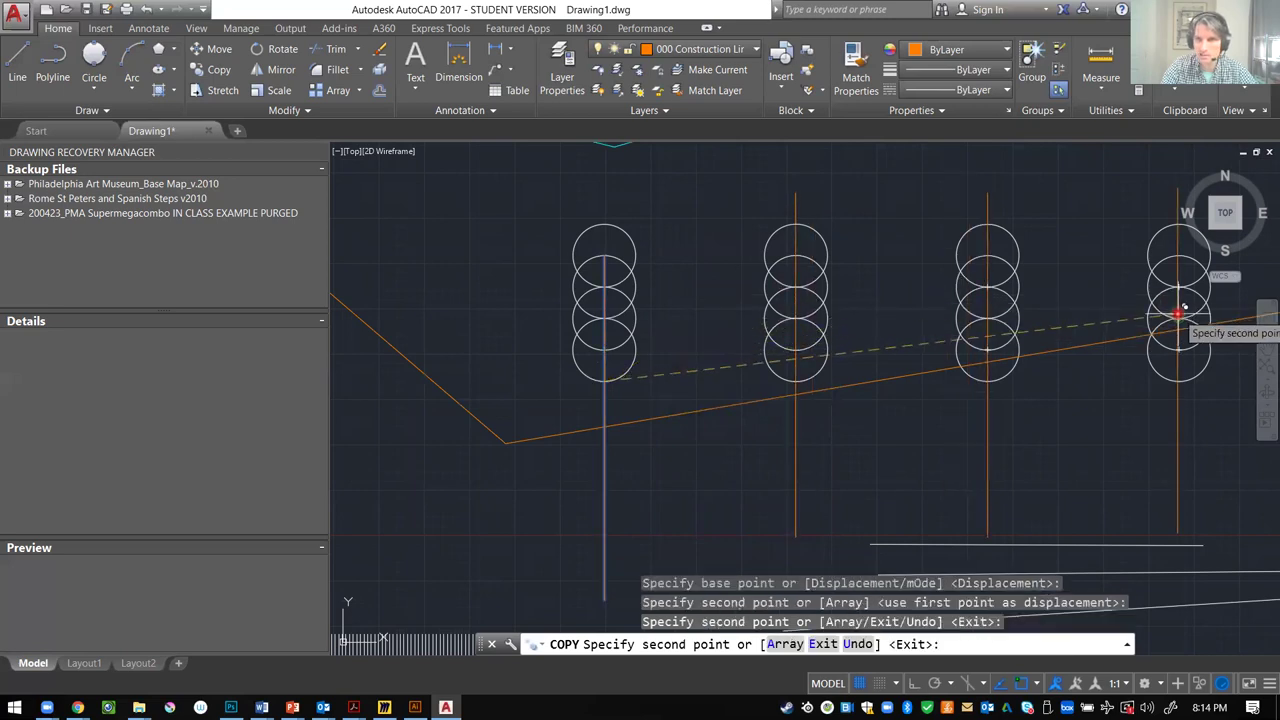
left_click(1178, 308)
scroll(971, 286, "down", 4)
scroll(980, 303, "up", 3)
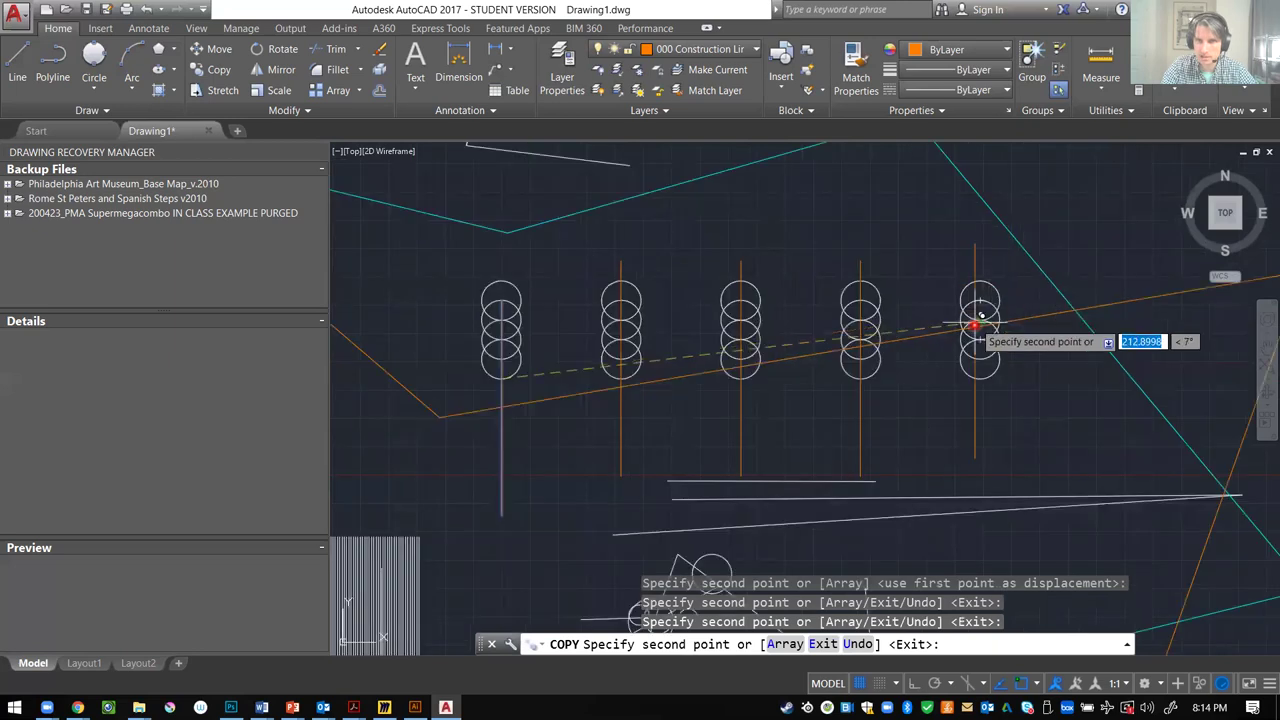
key("Escape")
key("Escape")
key("Escape")
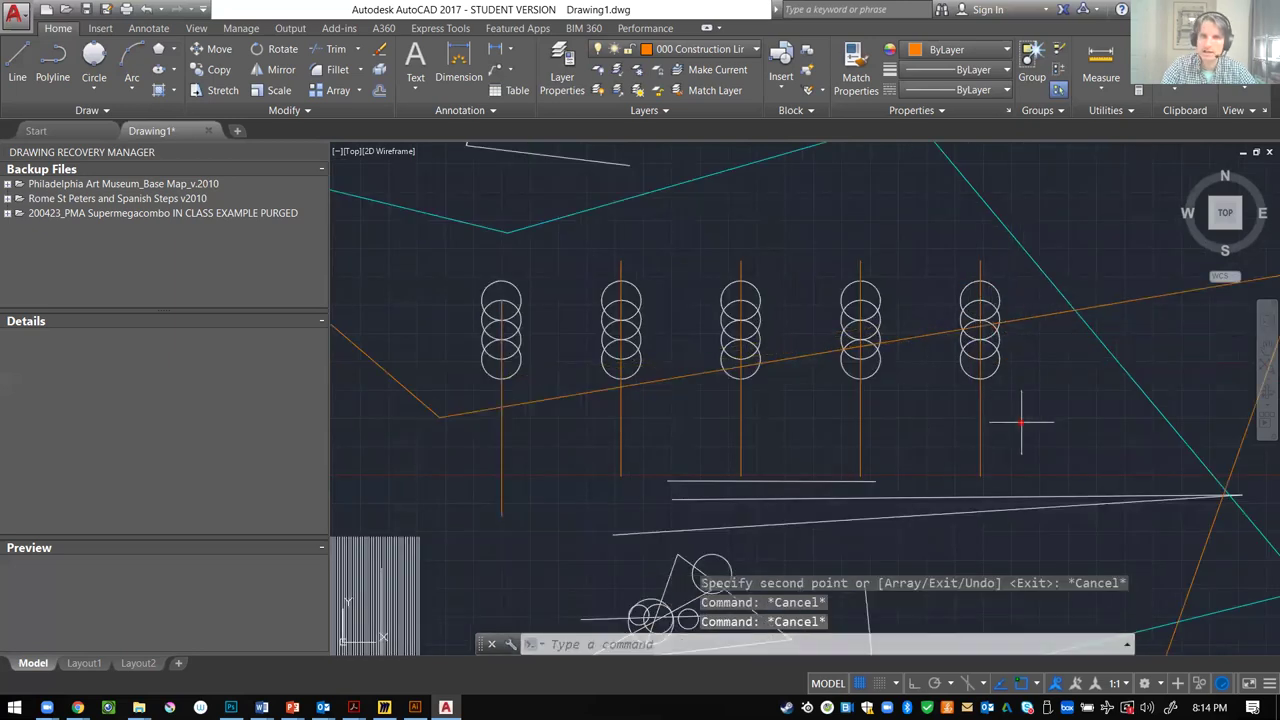
- Copy the four vertical lines further to the right
left_click(1021, 424)
left_click(613, 451)
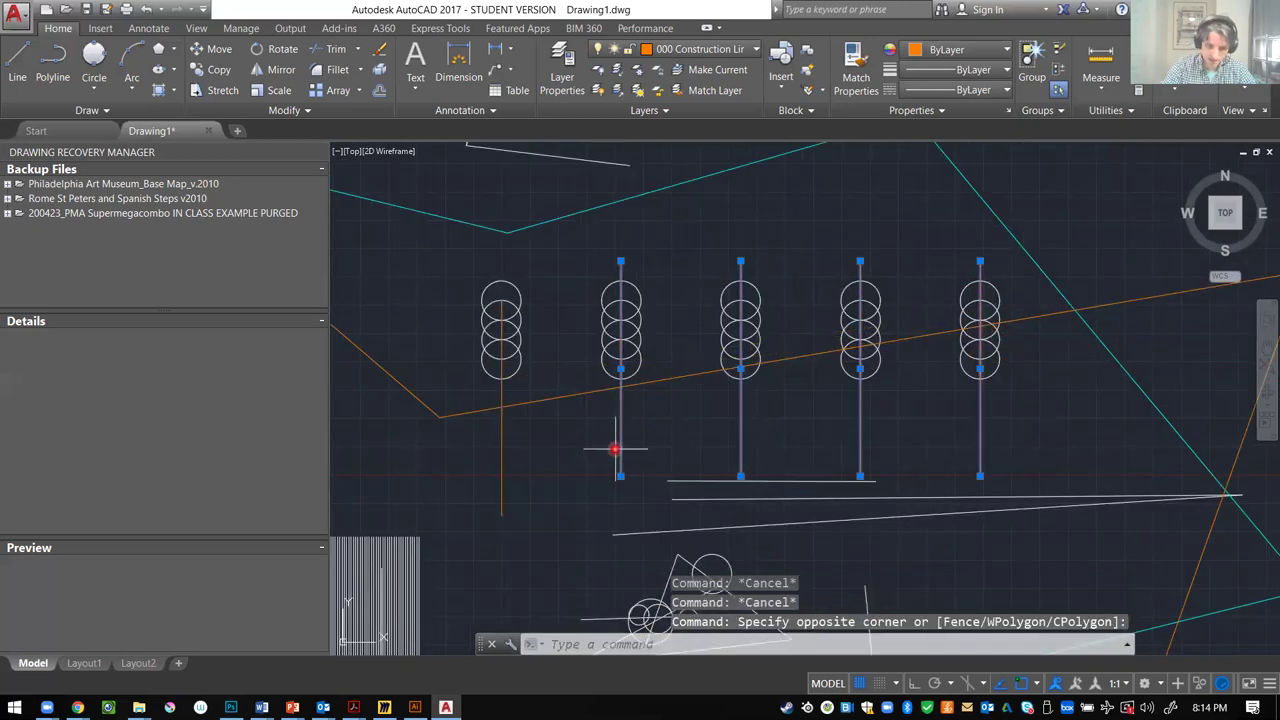
key("Return")
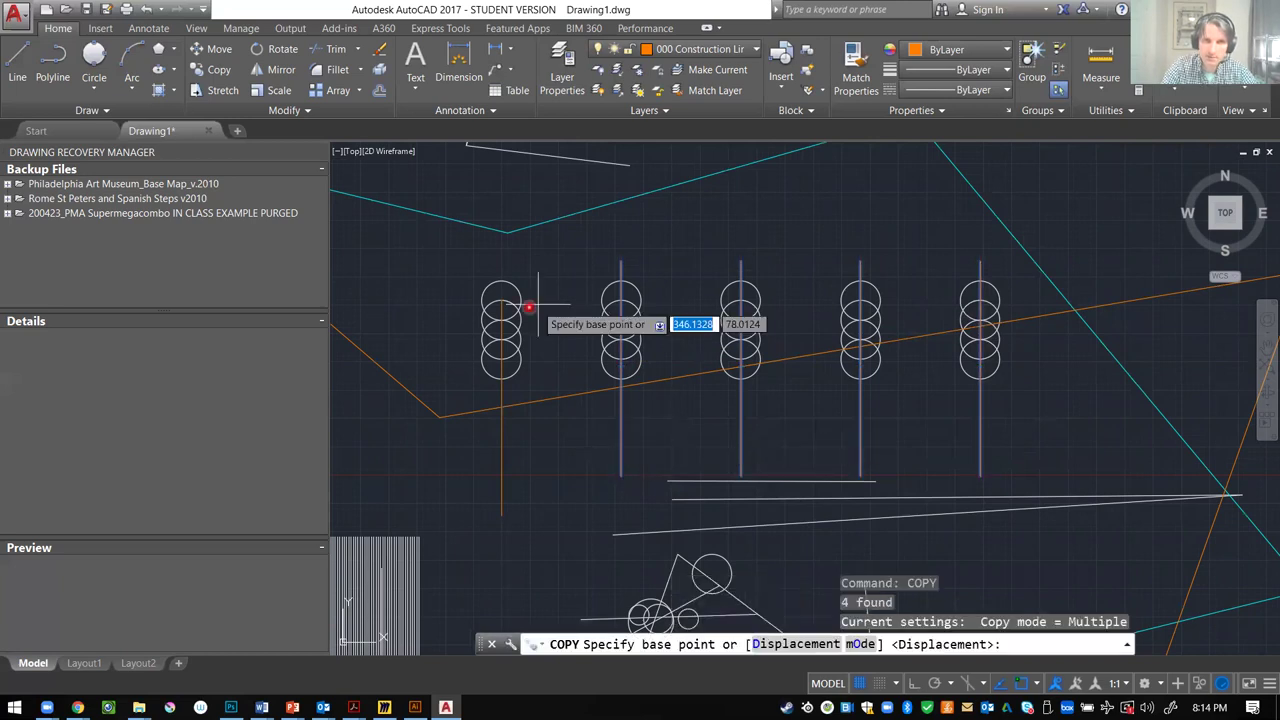
left_click(501, 302)
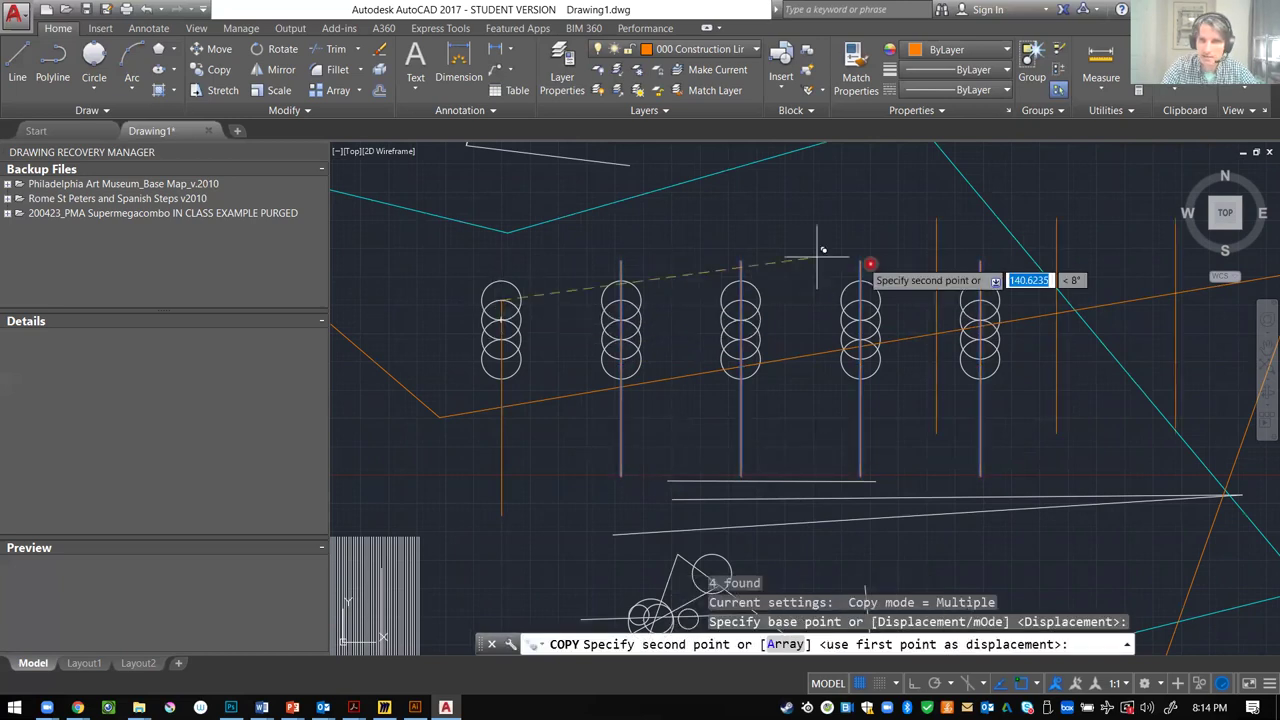
left_click(980, 298)
key("Escape")
scroll(575, 355, "down", 5)
scroll(810, 360, "up", 2)
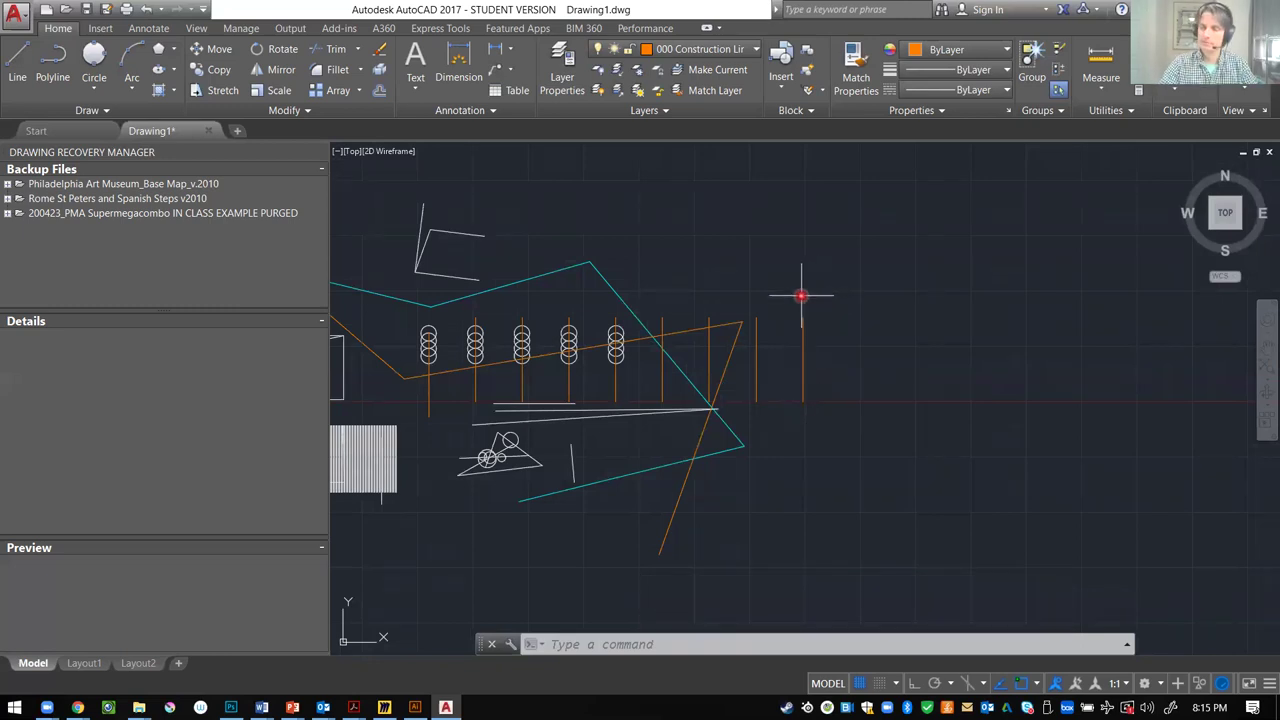
- Shift the view toward the new right-hand lines and begin a new line
mouse_move(566, 437)
middle_mouse_down()
mouse_move(663, 437)
mouse_move(864, 312)
middle_mouse_up()
key("Escape")
type("l")
key("Return")
scroll(718, 376, "down", 5)
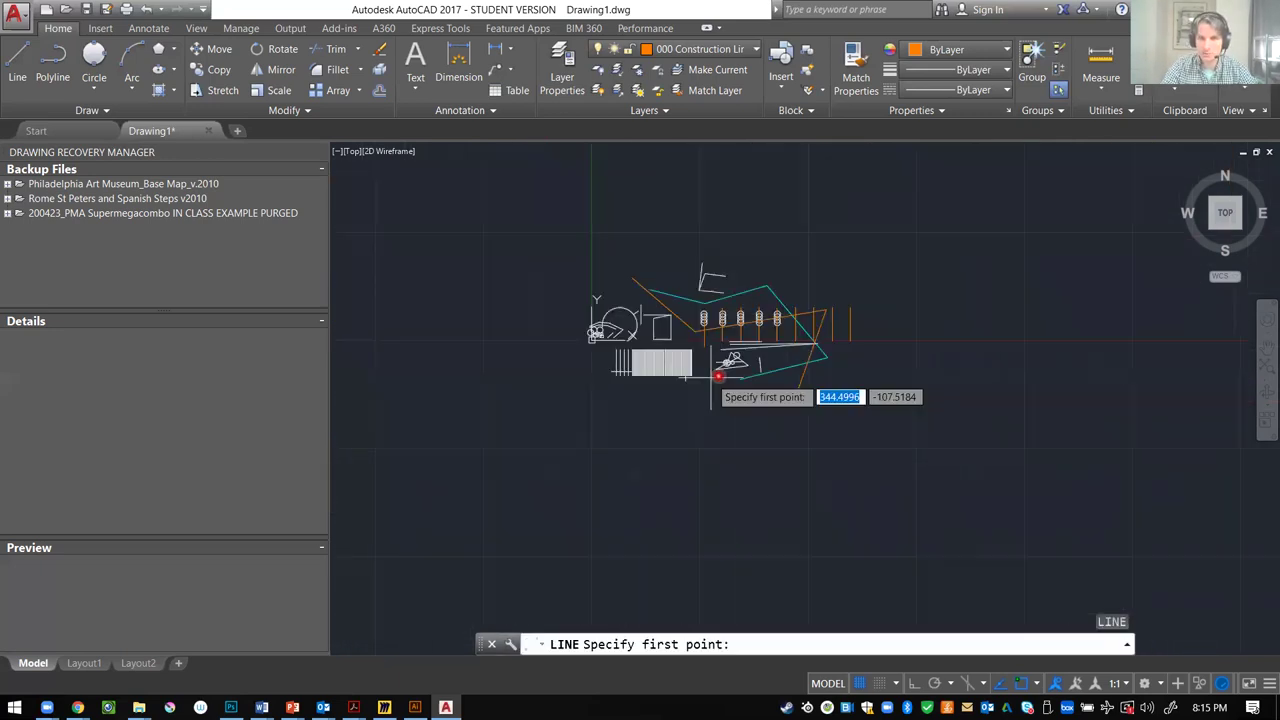
- Draw a long sloping baseline below the drawing
left_click(948, 412)
left_click(540, 431)
key("Escape")
key("Escape")
key("Escape")
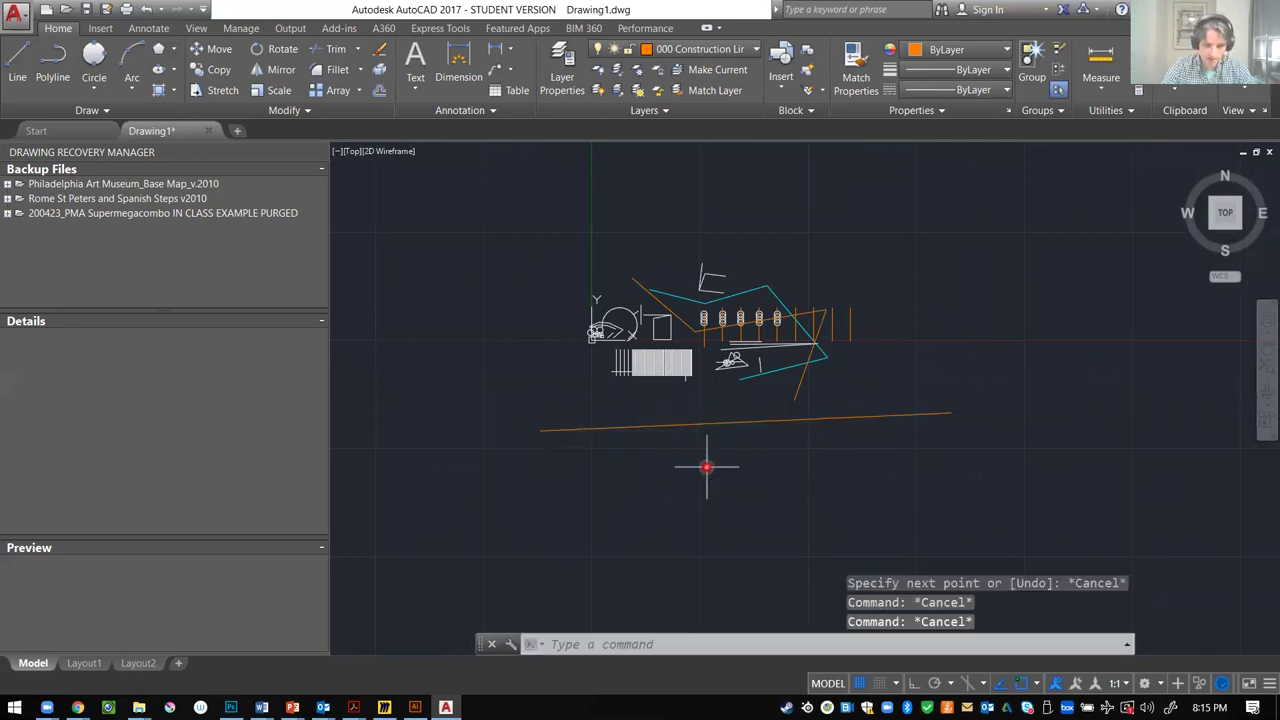
- Extend all the vertical lines down to the sloping baseline
type("ex")
key("Return")
left_click(884, 388)
left_click(828, 447)
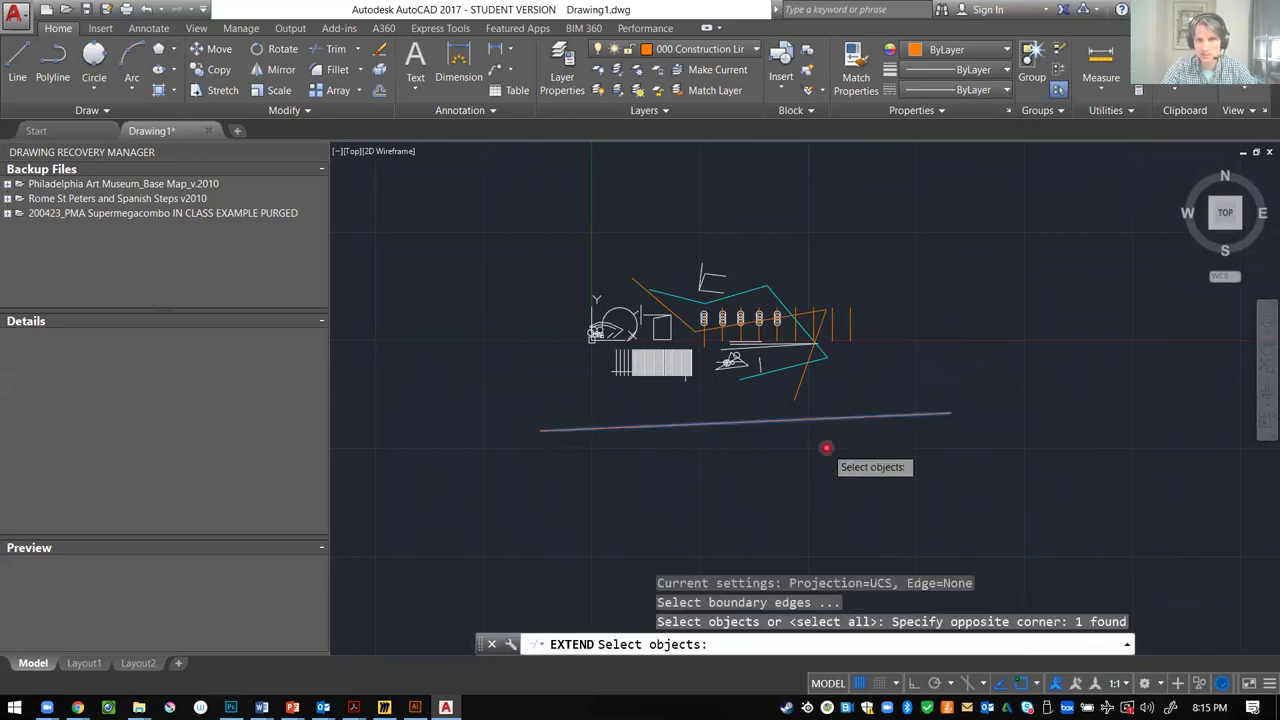
key("Return")
scroll(846, 335, "up", 3)
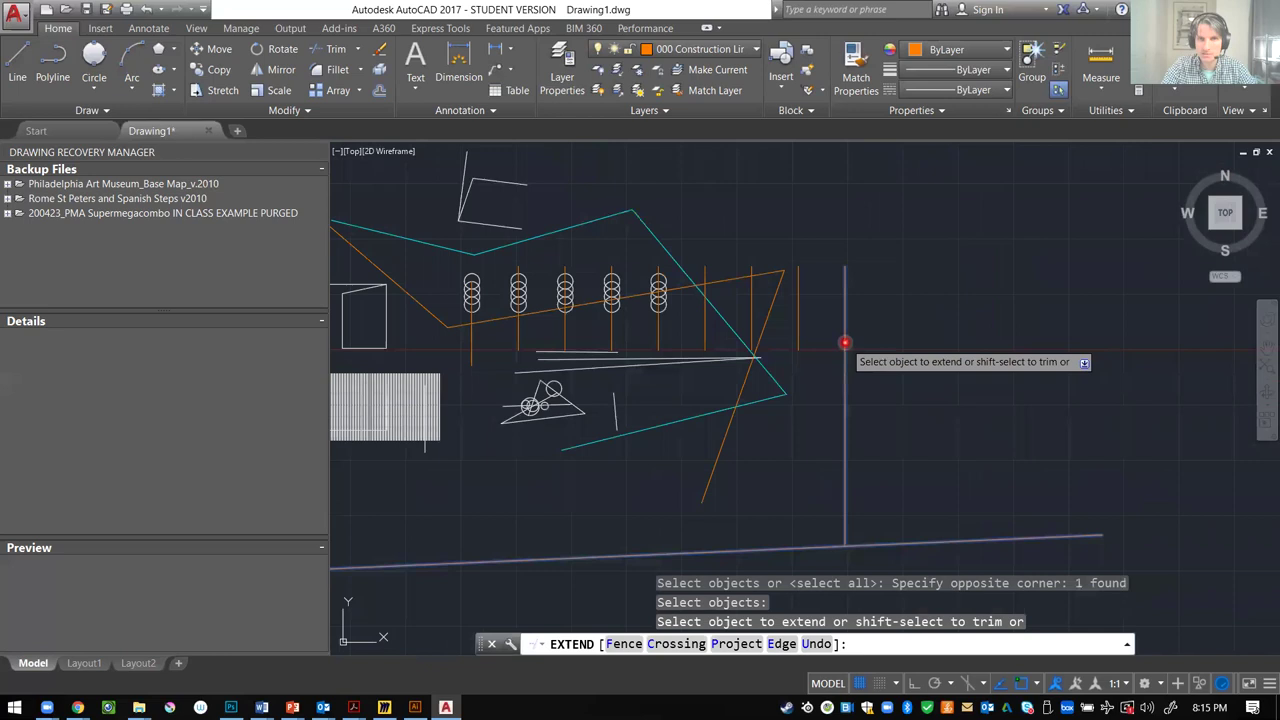
scroll(782, 343, "up", 1)
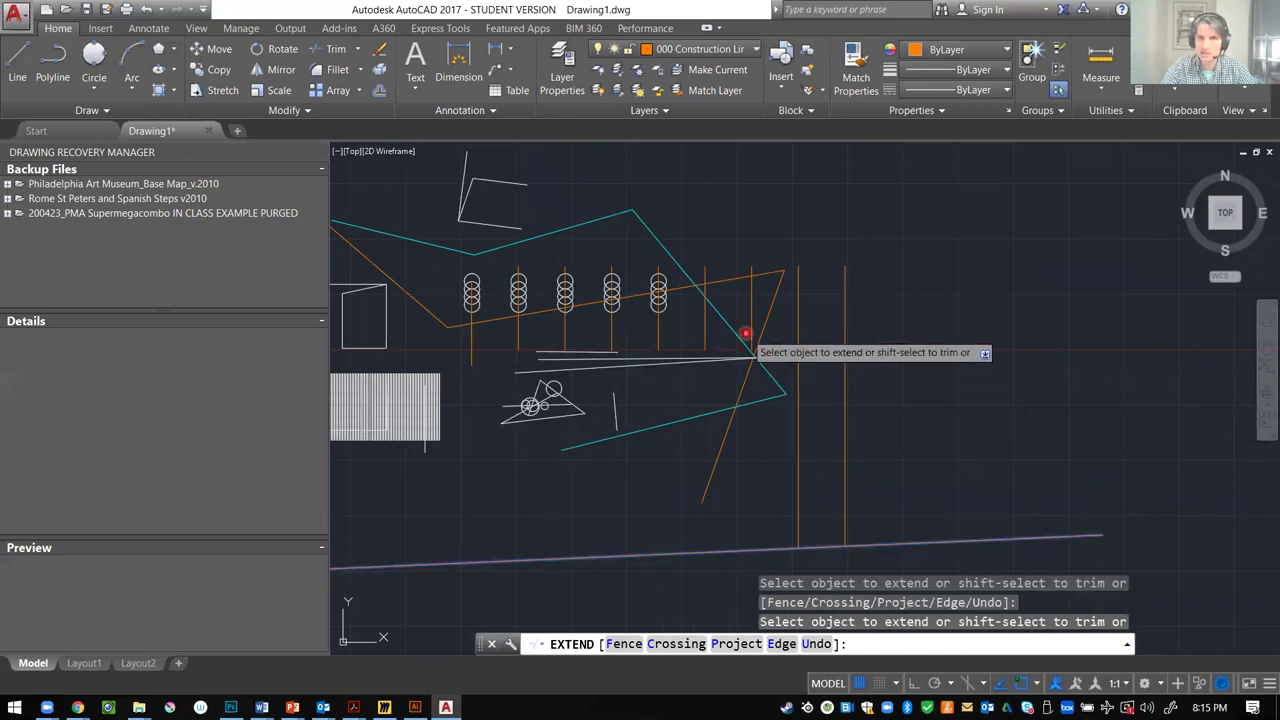
left_click(751, 329)
left_click(717, 338)
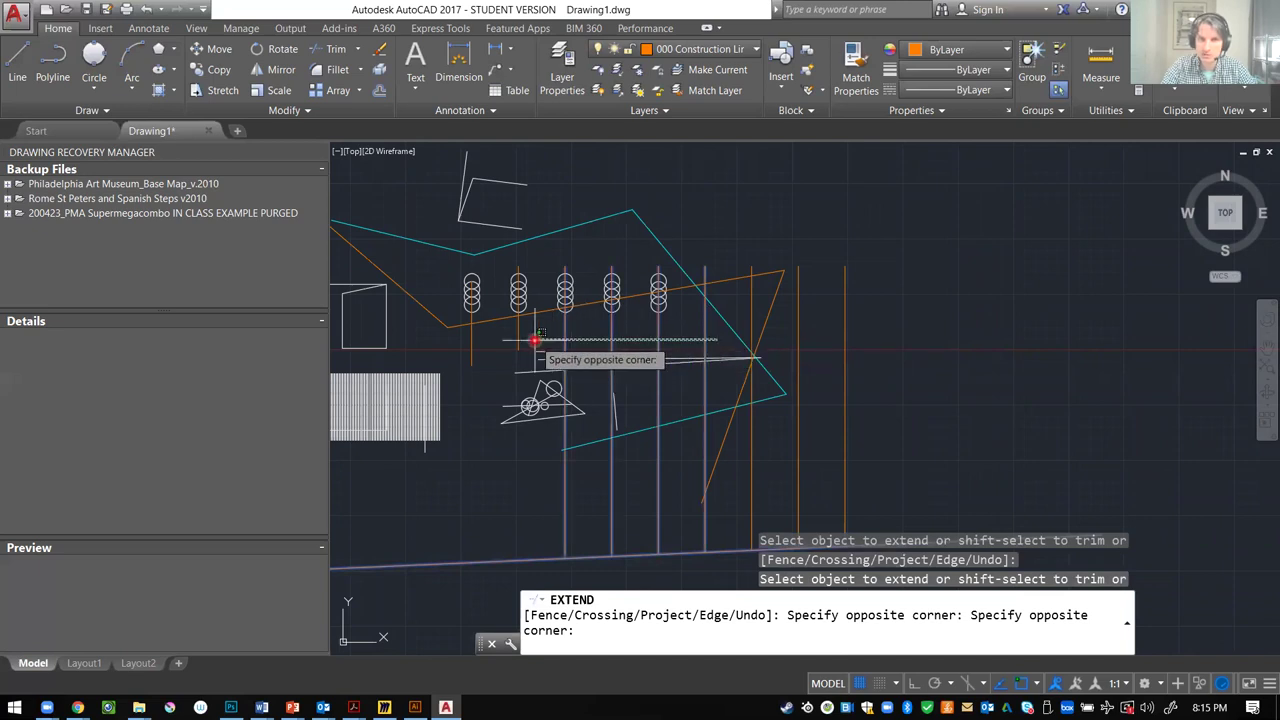
left_click(466, 341)
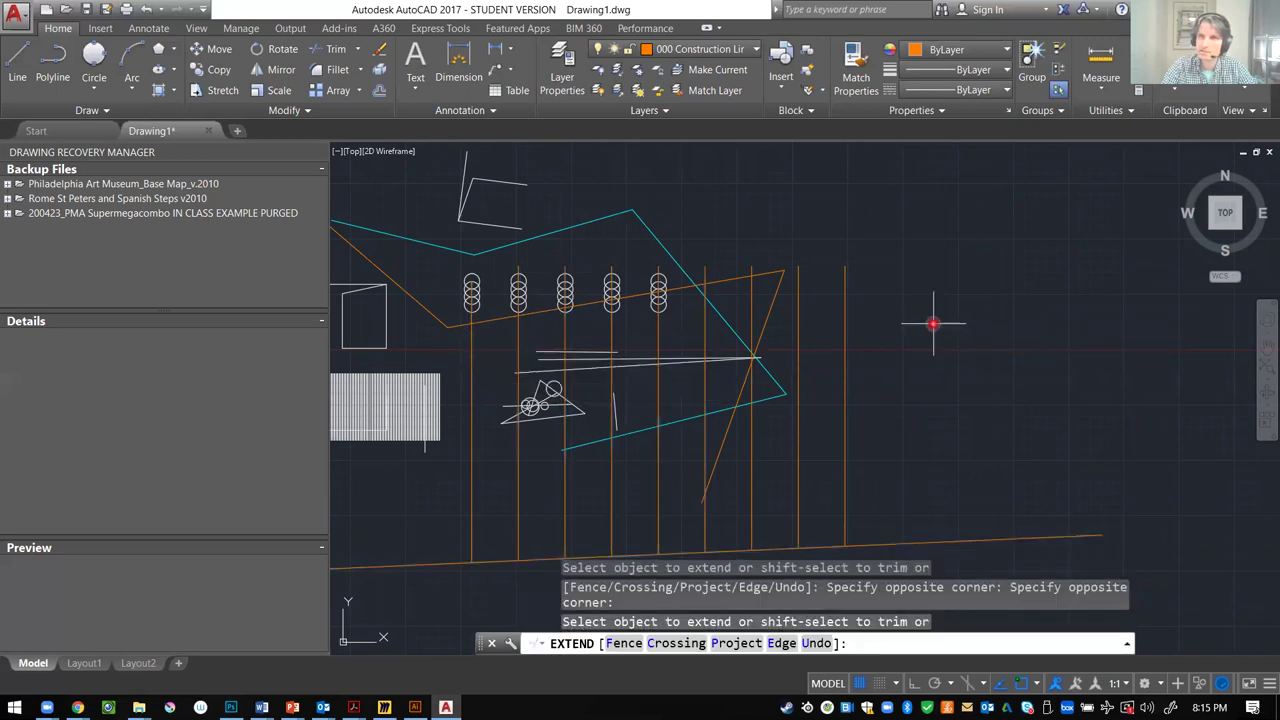
key("Escape")
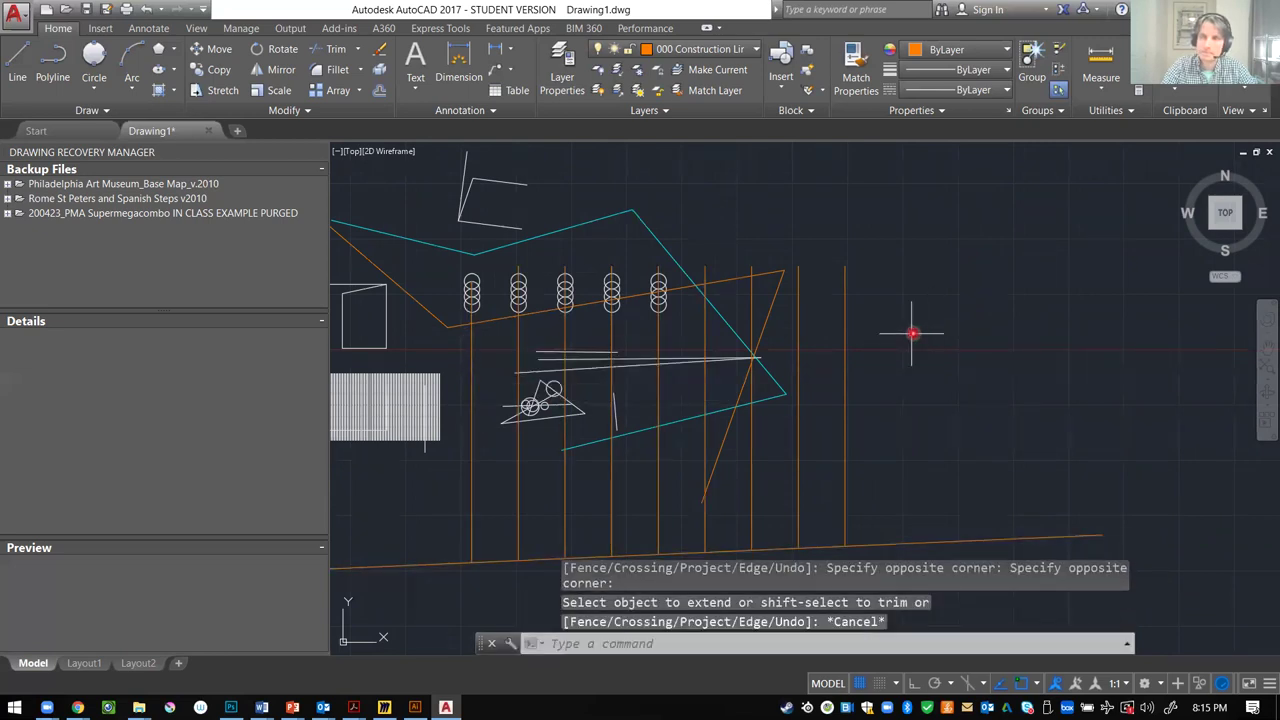
scroll(900, 338, "down", 2)
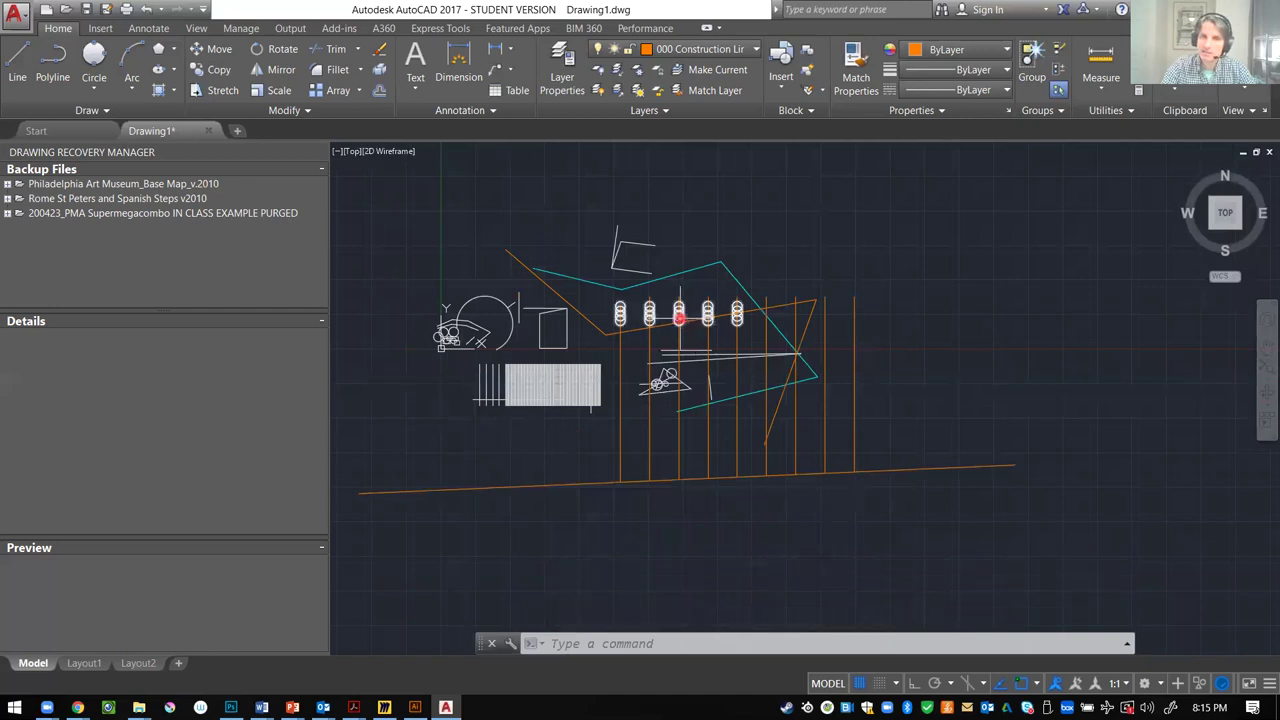
key("Escape")
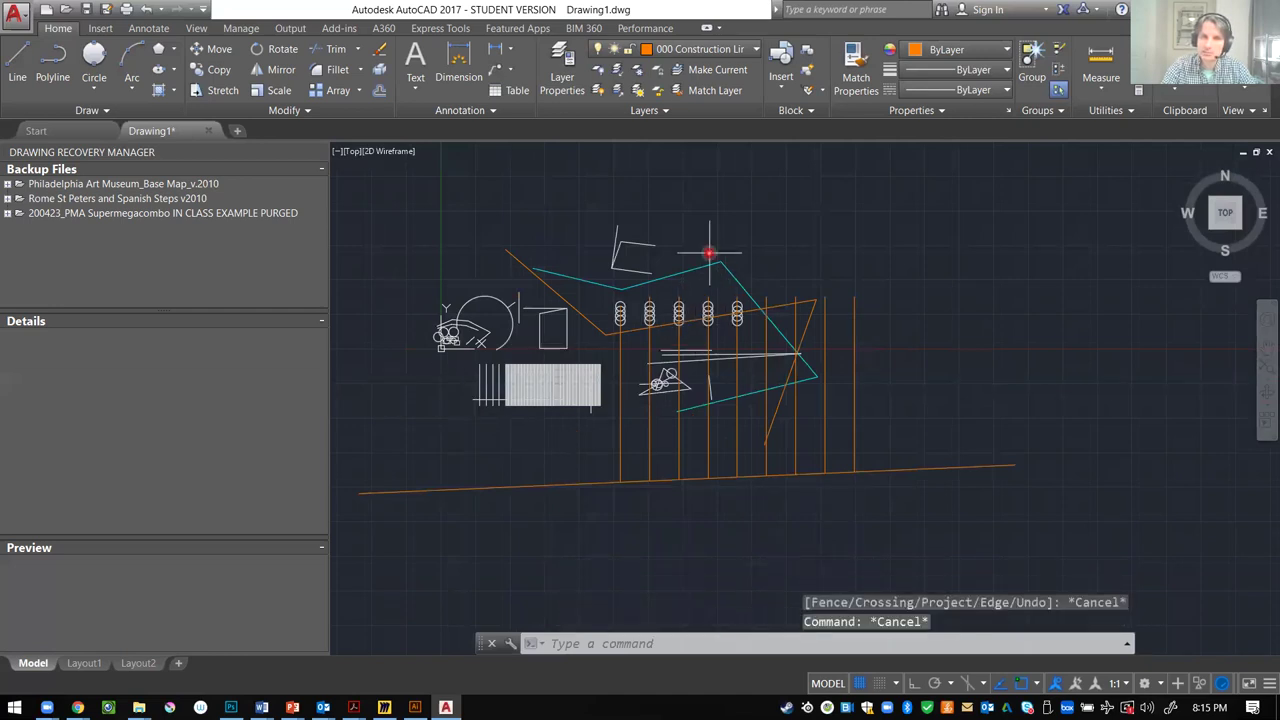
scroll(751, 248, "up", 2)
- Select the cyan zigzag, start CHANGE on its layer property, then cancel without changing it
left_click(768, 250)
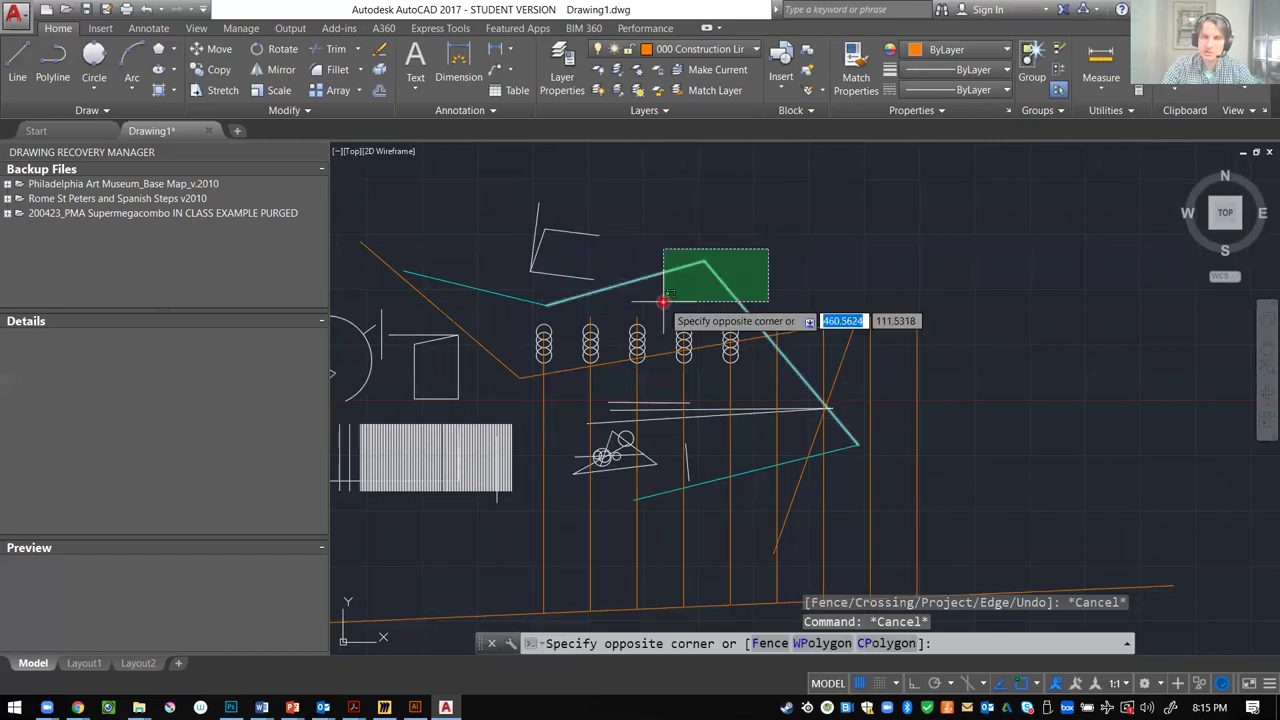
left_click(663, 301)
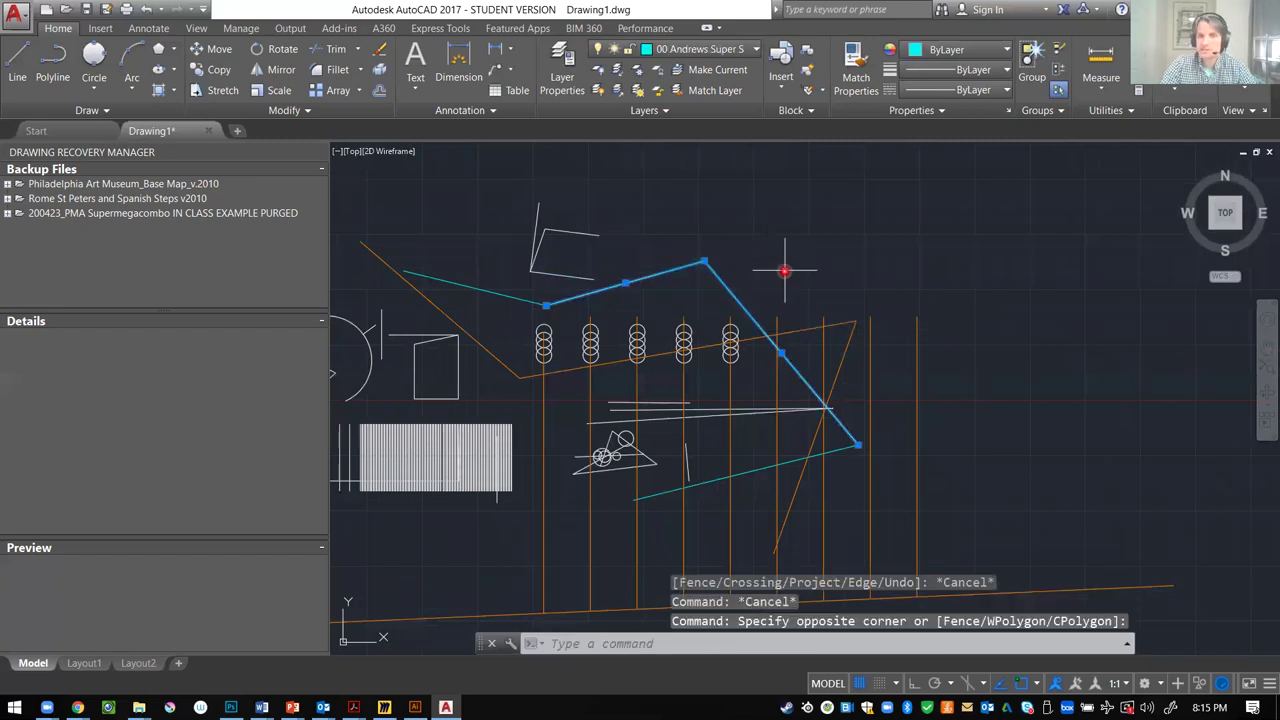
left_click(751, 52)
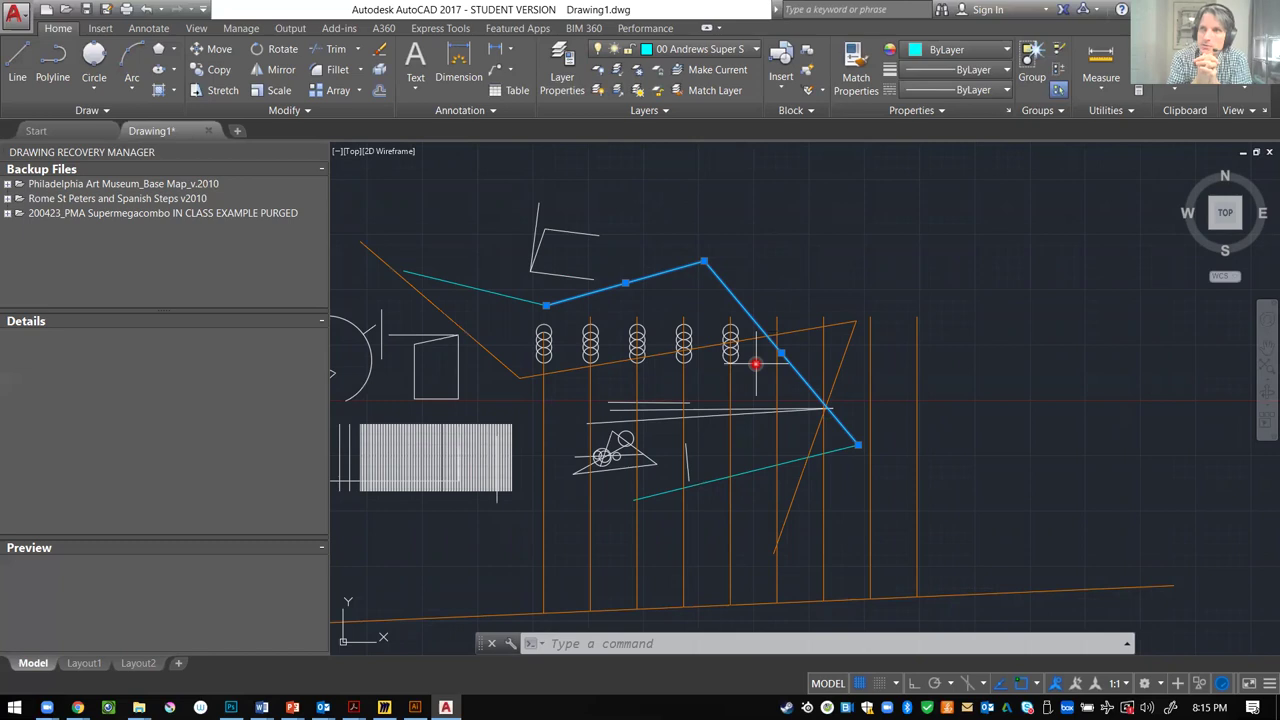
type("ch")
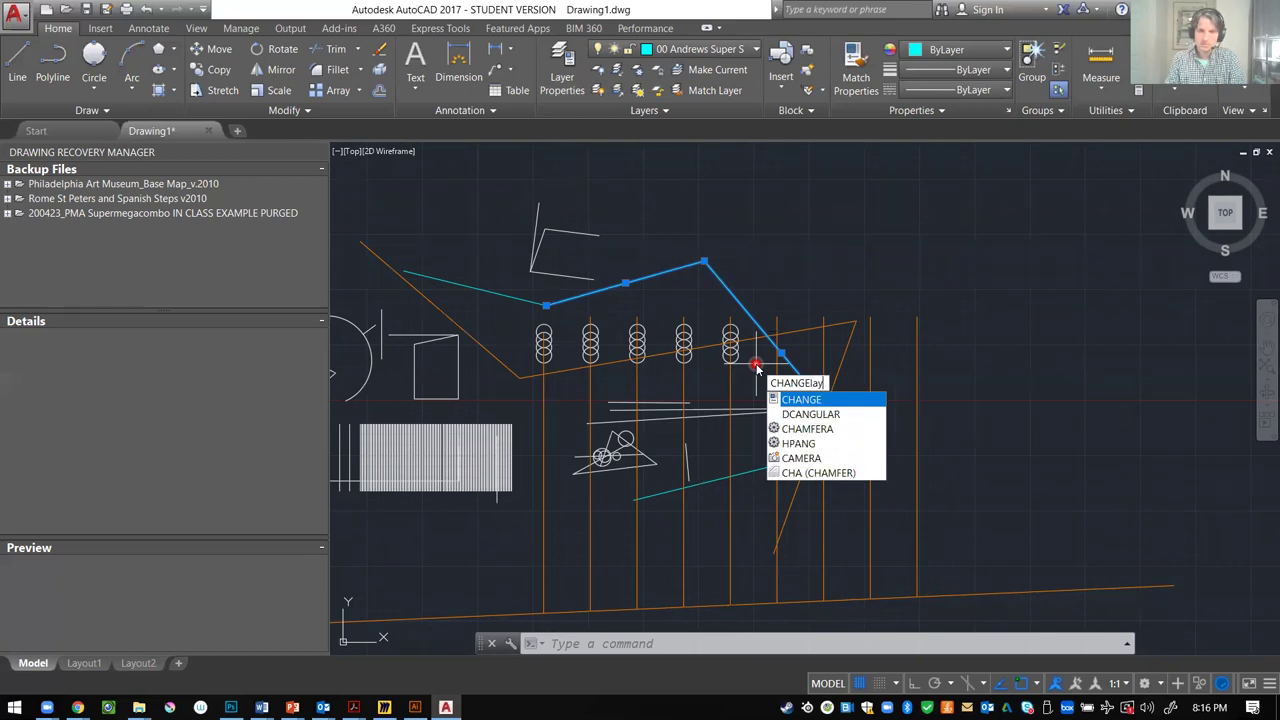
type("er")
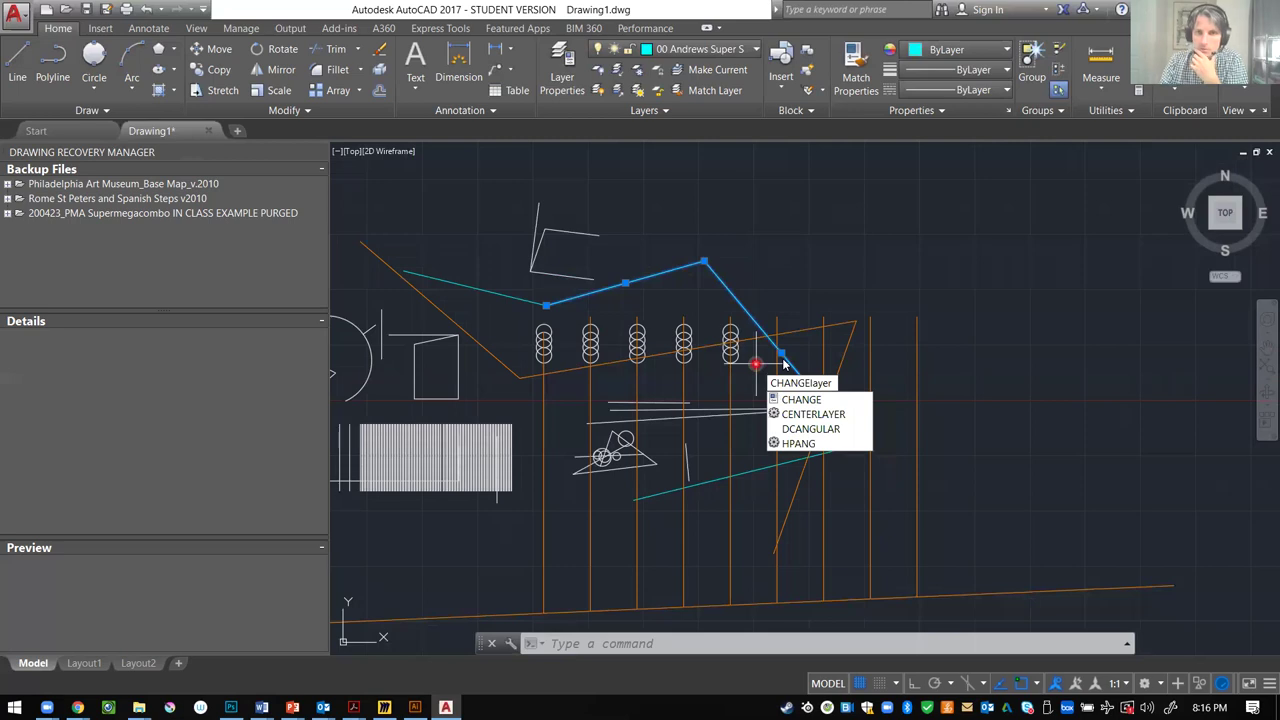
left_click(803, 400)
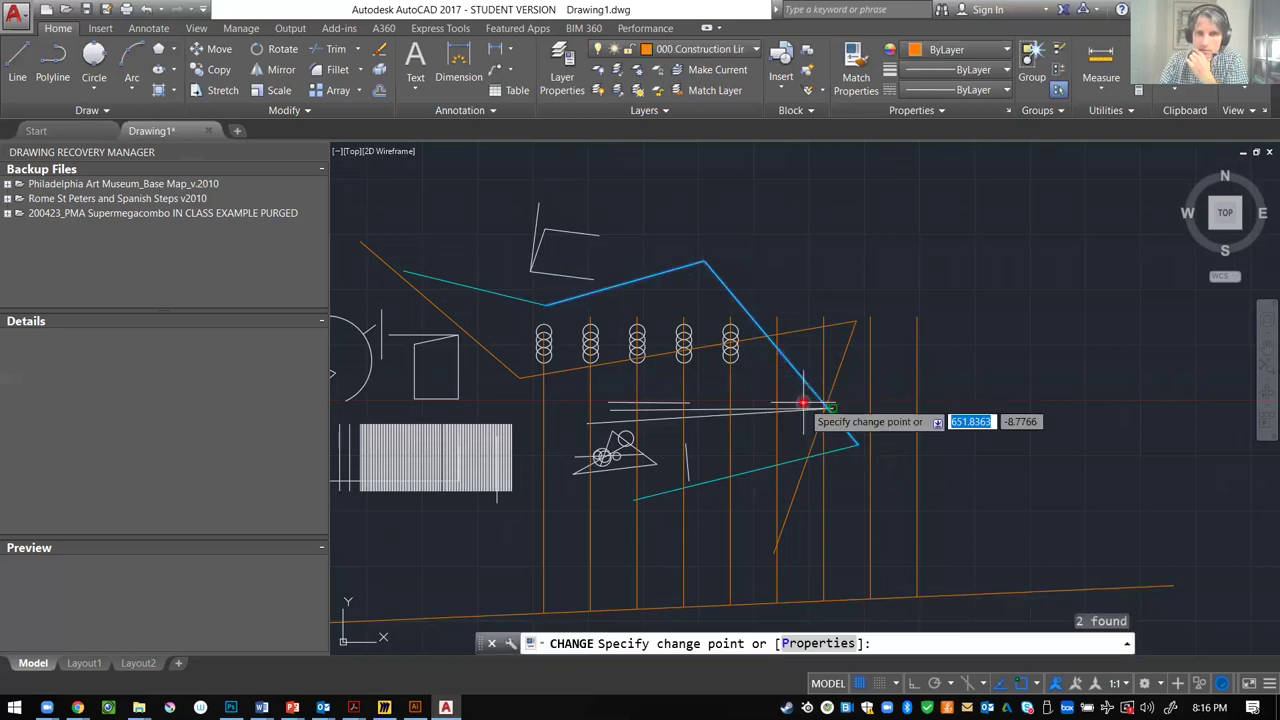
left_click(826, 645)
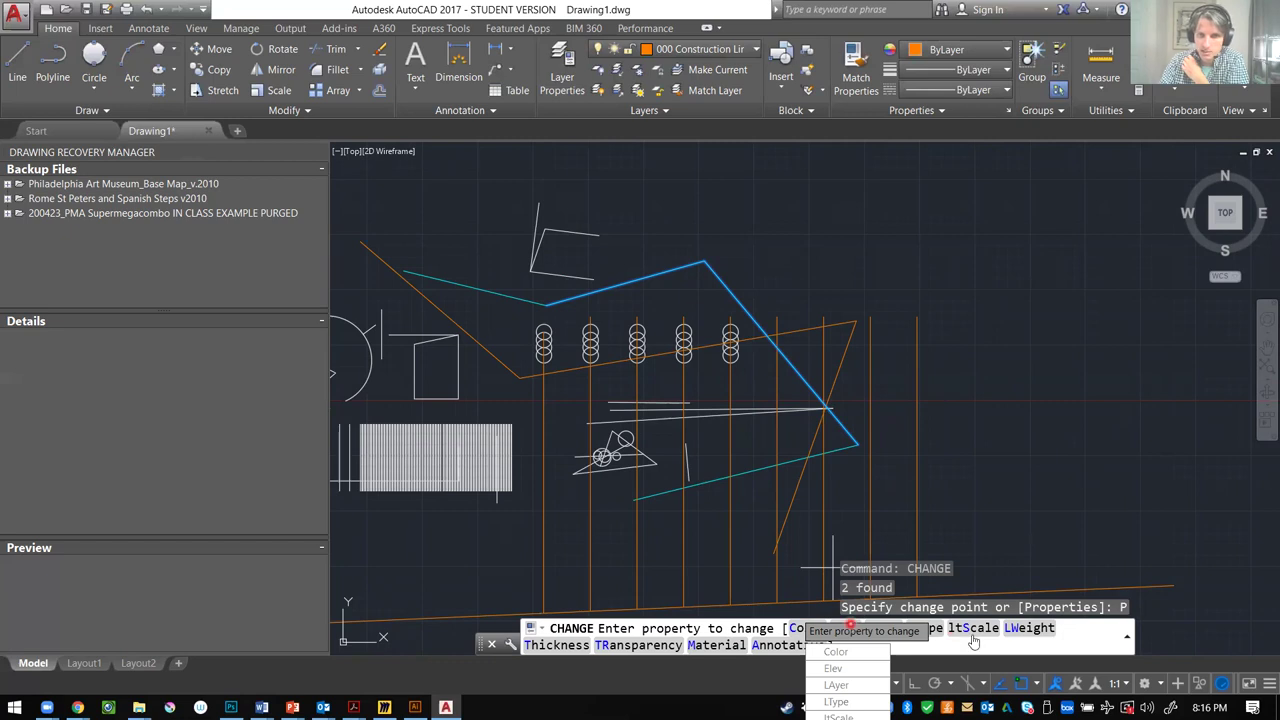
type("layer")
key("Return")
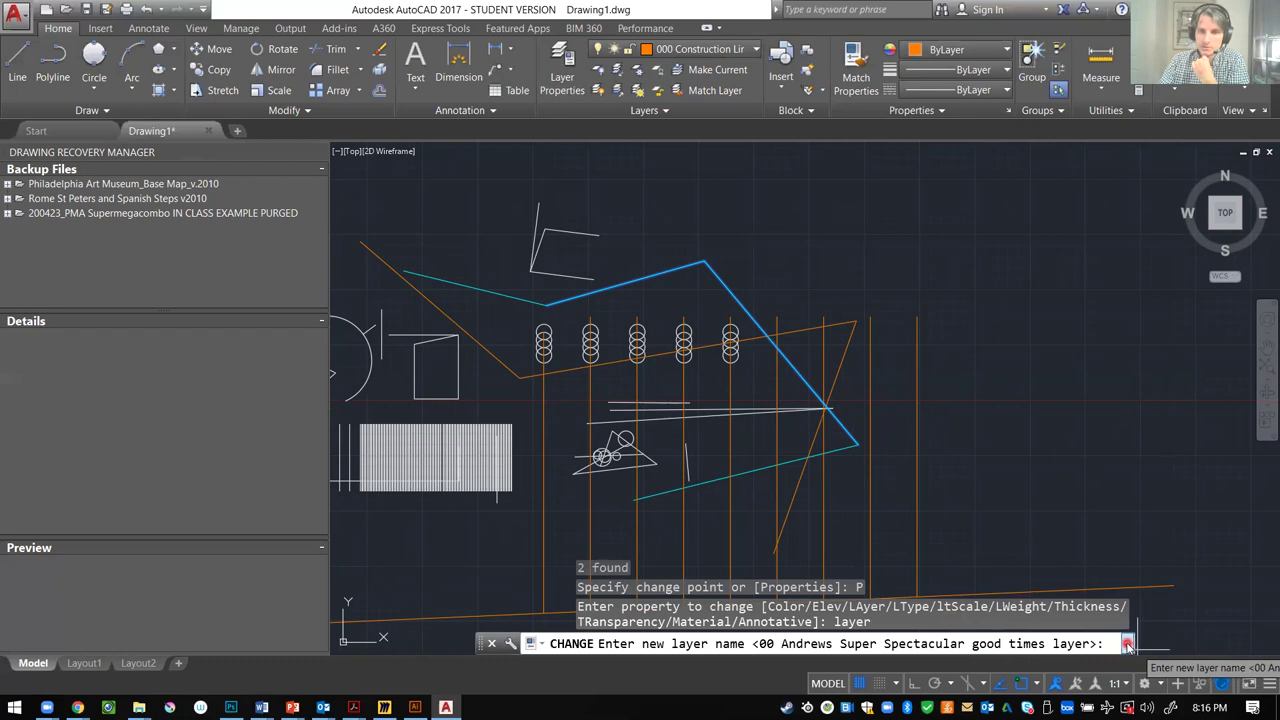
left_click(1127, 645)
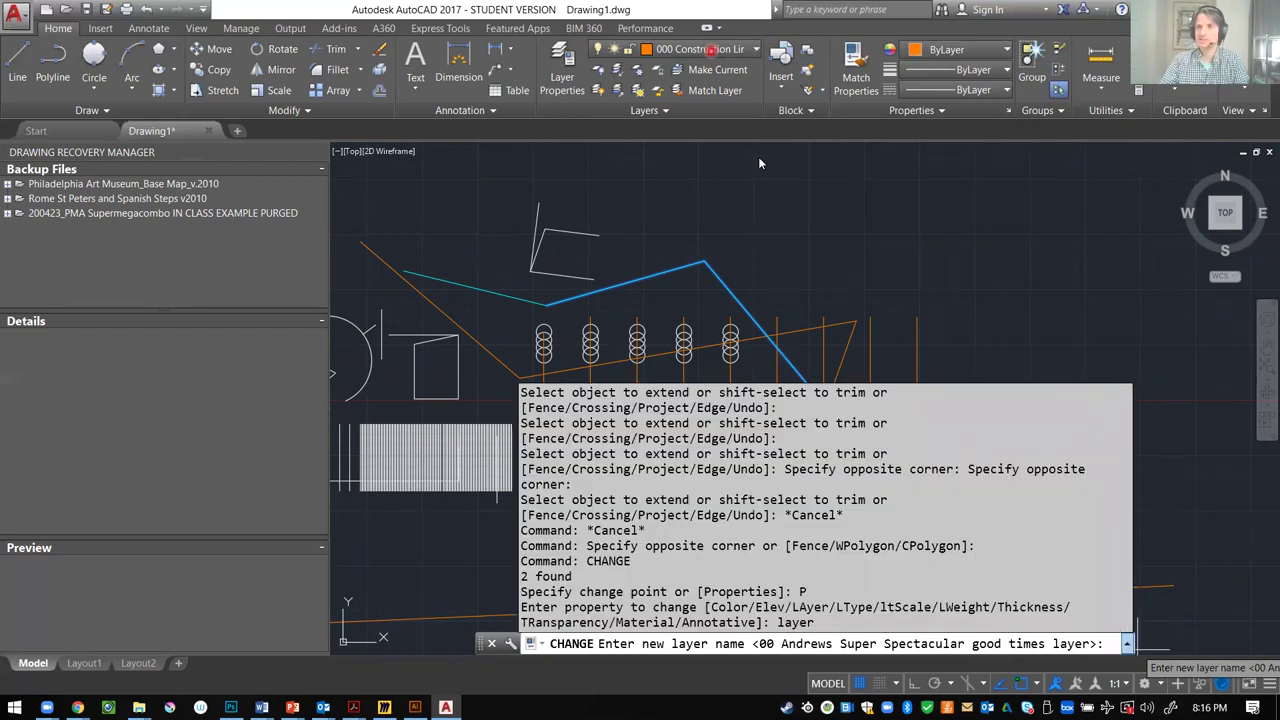
key("Escape")
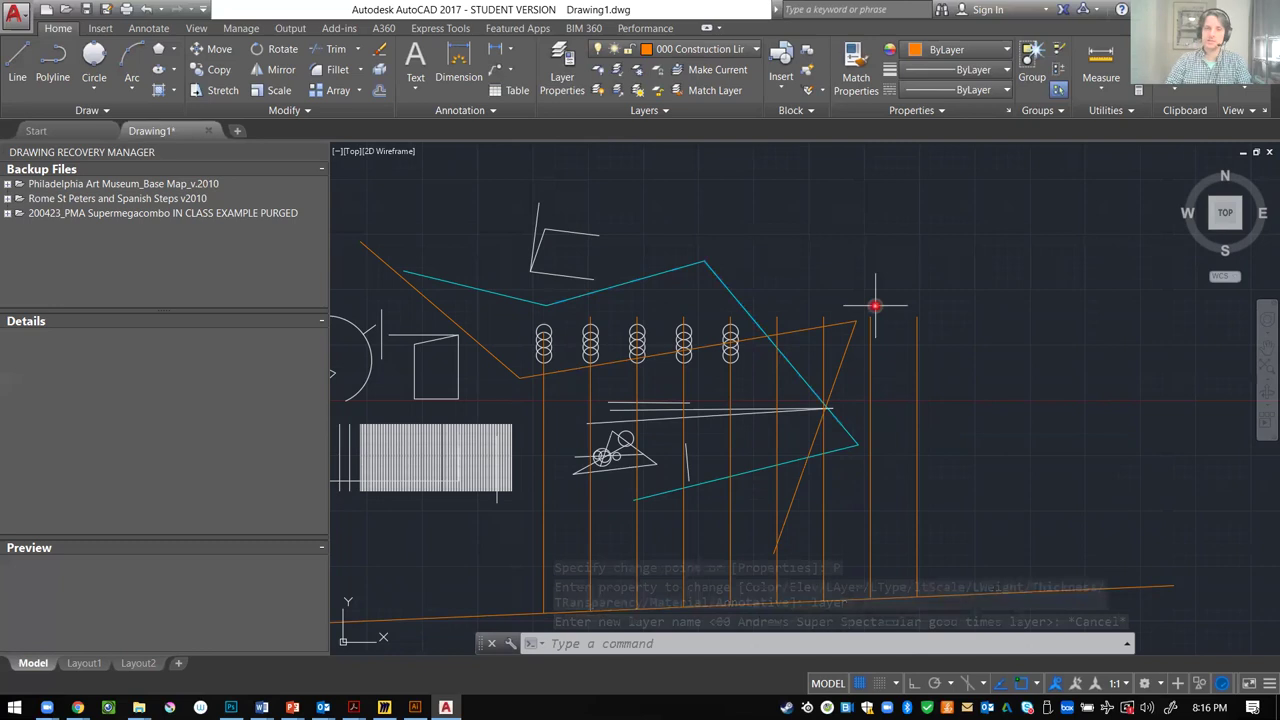
key("Escape")
key("Escape")
key("Escape")
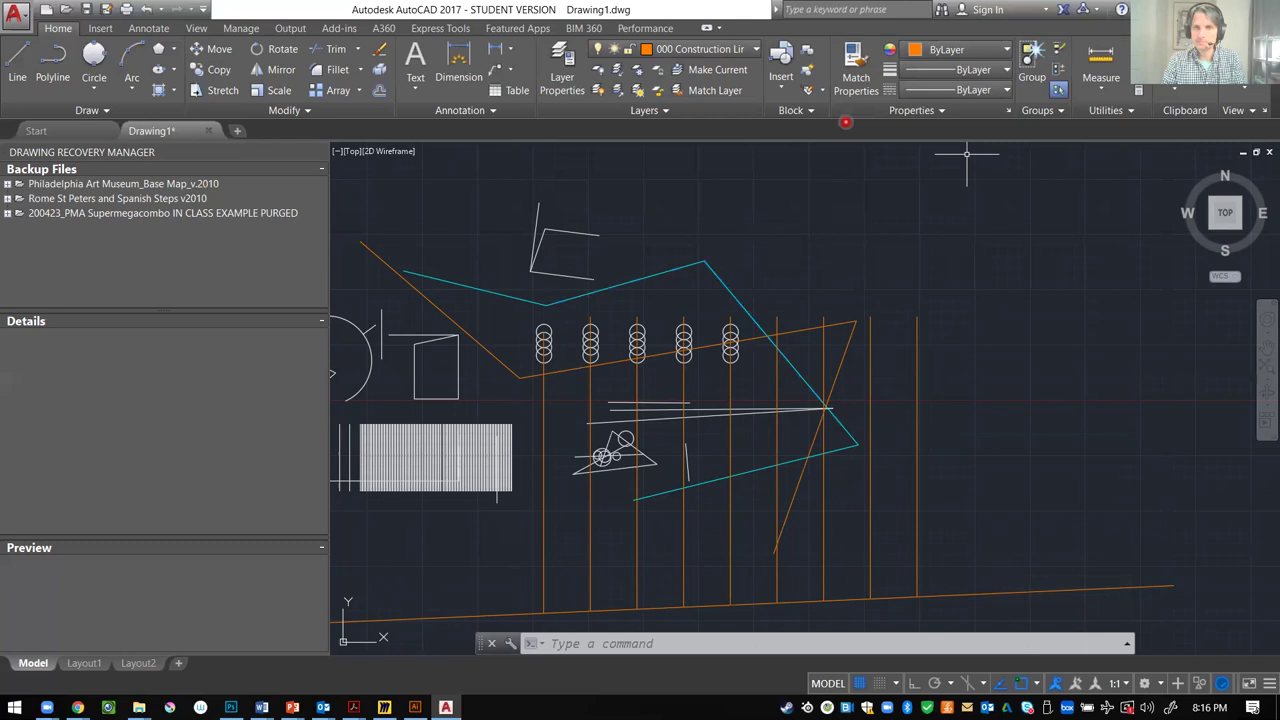
- Draw a small orange circle left of the drawing on 000 Construction Lines
key("Escape")
key("Escape")
scroll(1078, 251, "down", 4)
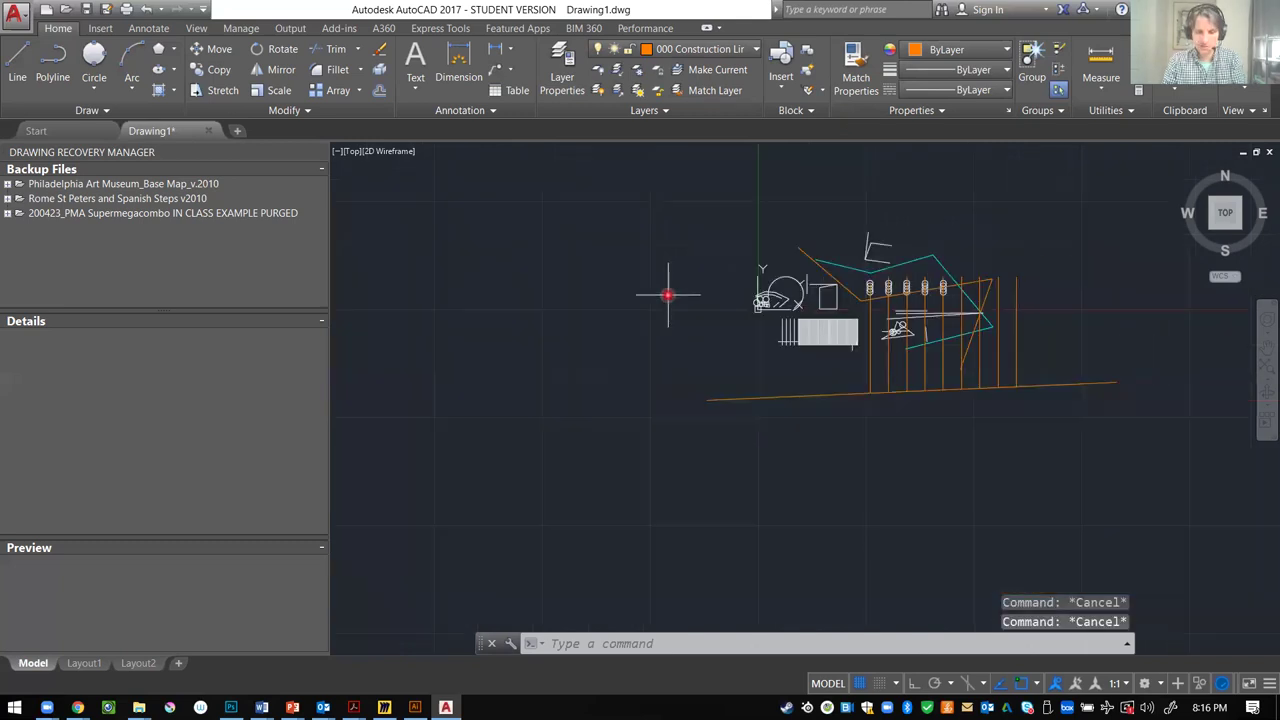
scroll(671, 288, "up", 2)
type("l")
key("Return")
key("Escape")
key("Escape")
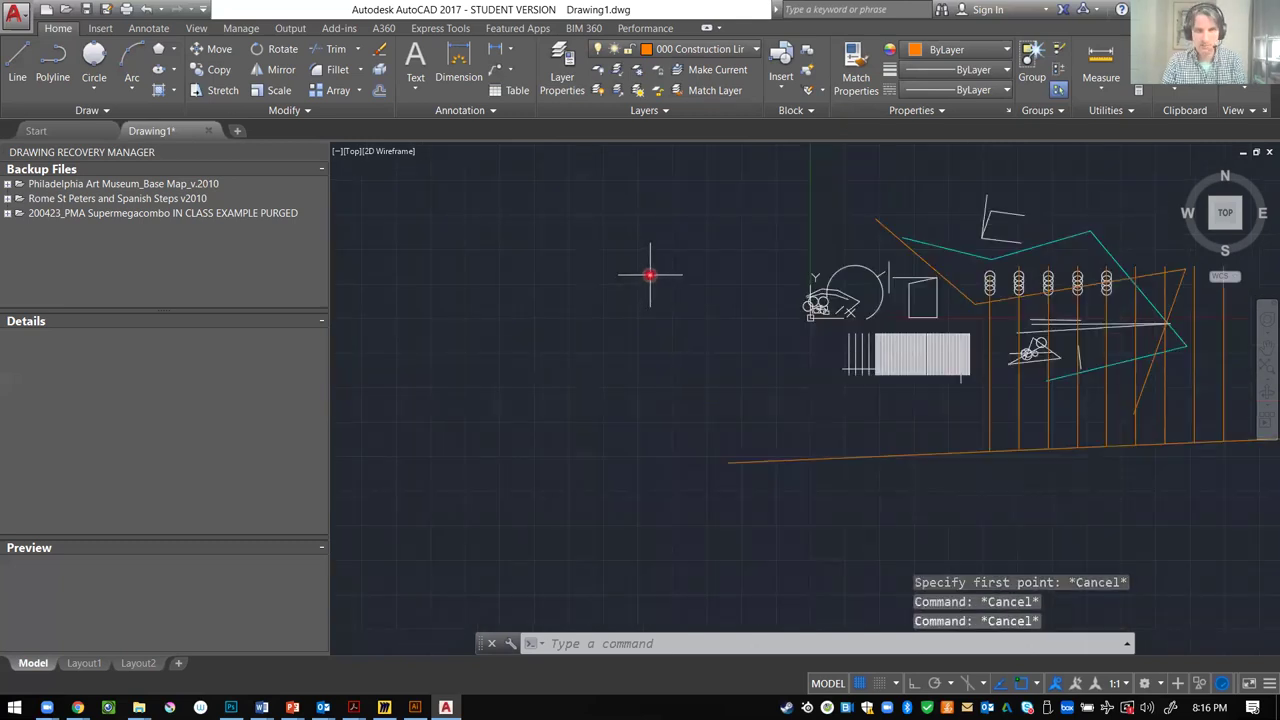
type("c")
key("Return")
left_click(651, 265)
left_click(683, 265)
key("Escape")
- Switch to the custom cyan layer and draw a cyan circle beside it
type("c")
key("Return")
left_click(683, 52)
left_click(680, 88)
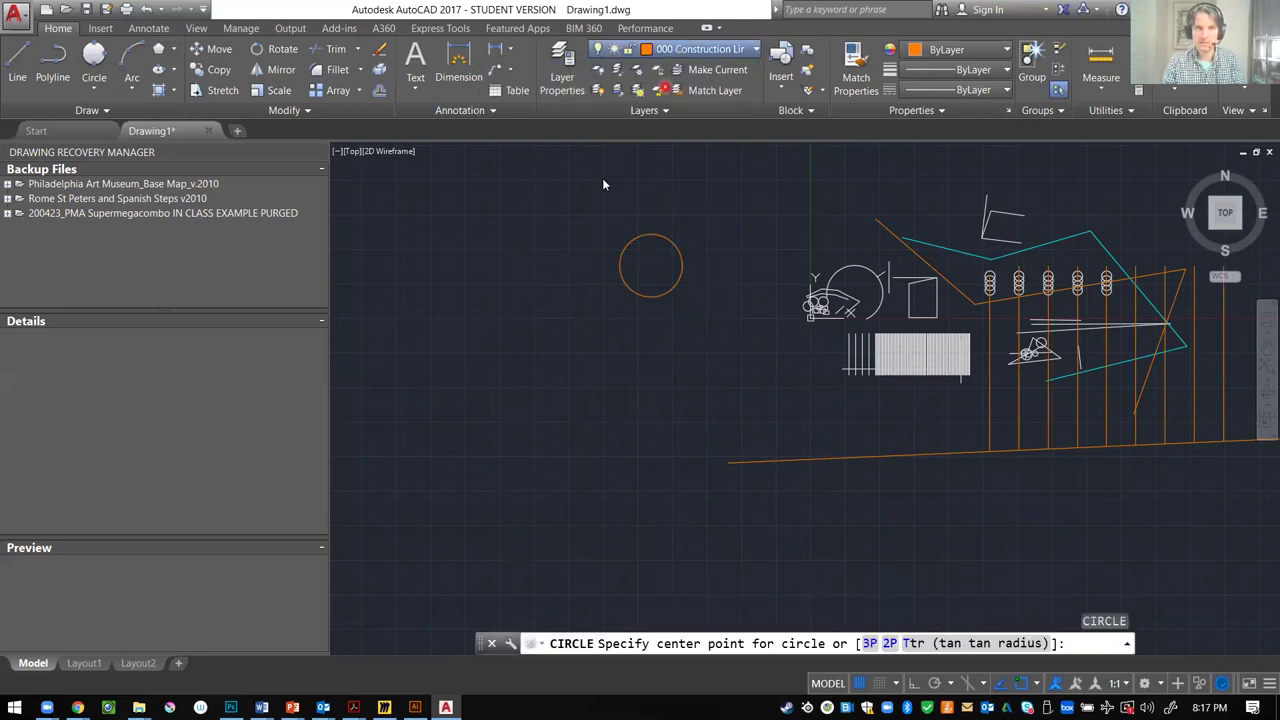
left_click(556, 254)
left_click(587, 254)
key("Escape")
key("Escape")
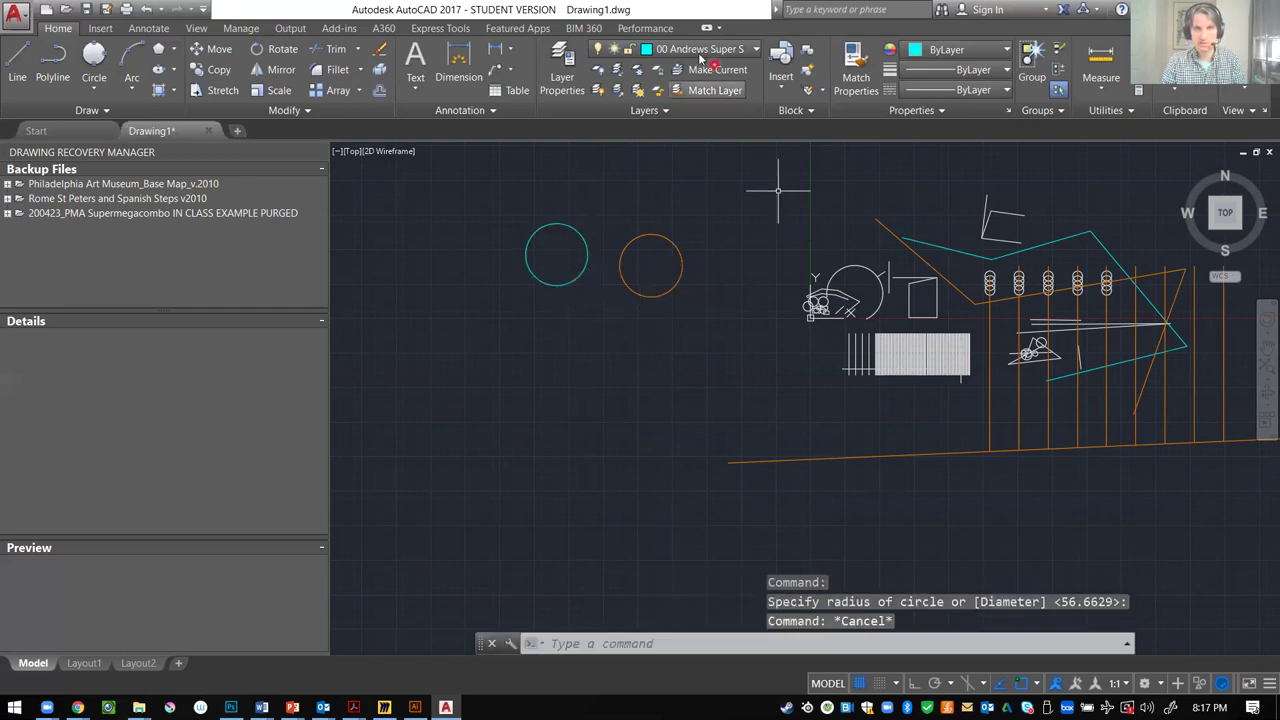
- Make layer 0 current and draw a larger white circle below the cyan one
left_click(696, 51)
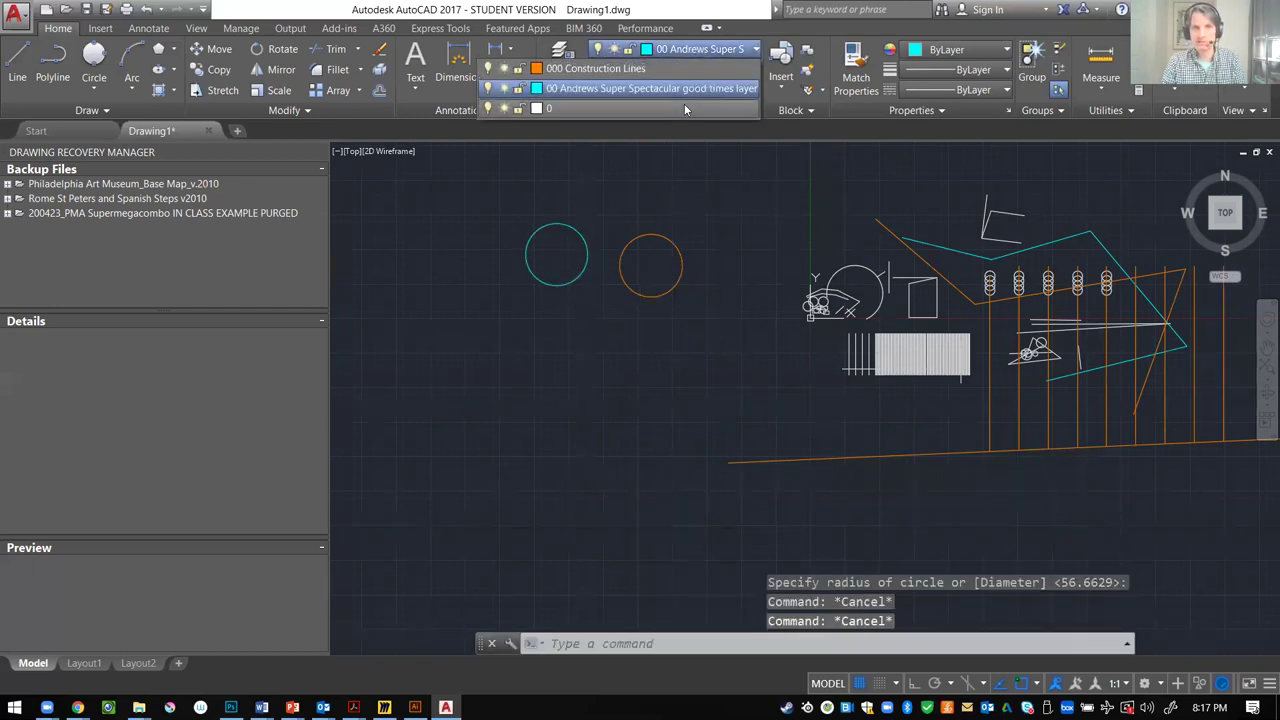
left_click(684, 105)
type("c")
key("Return")
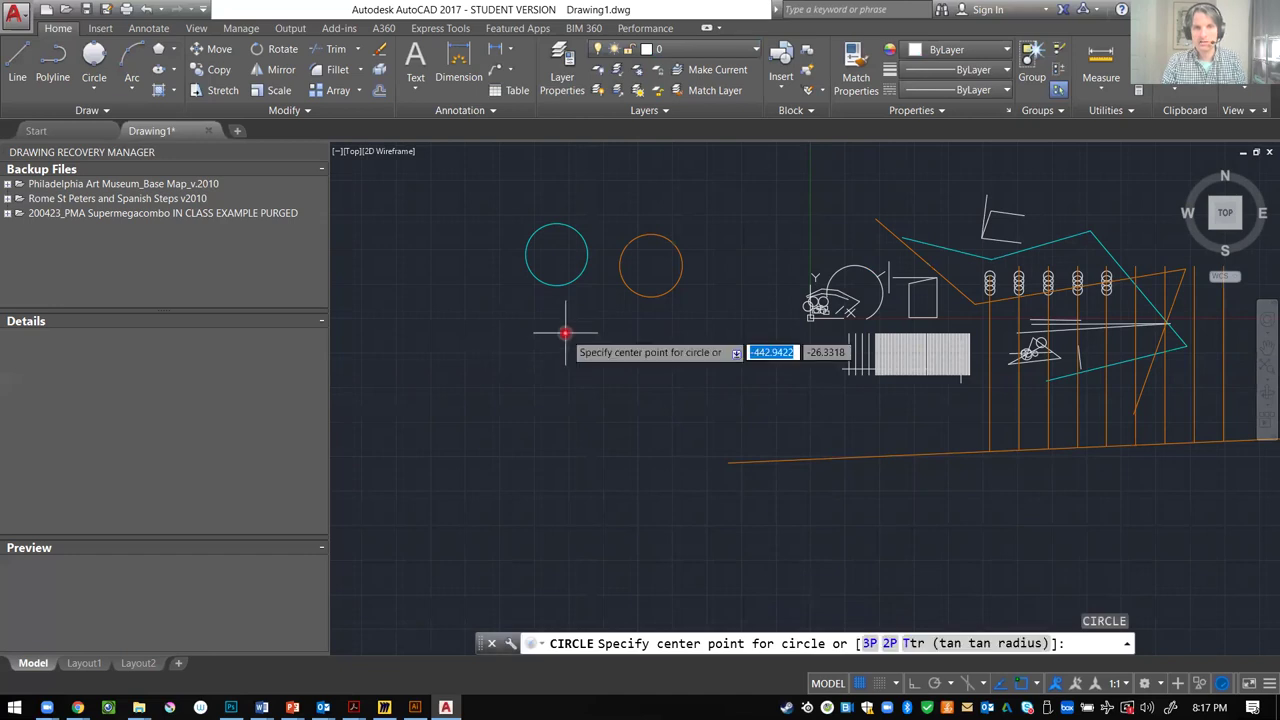
left_click(566, 322)
left_click(604, 363)
key("Escape")
key("Escape")
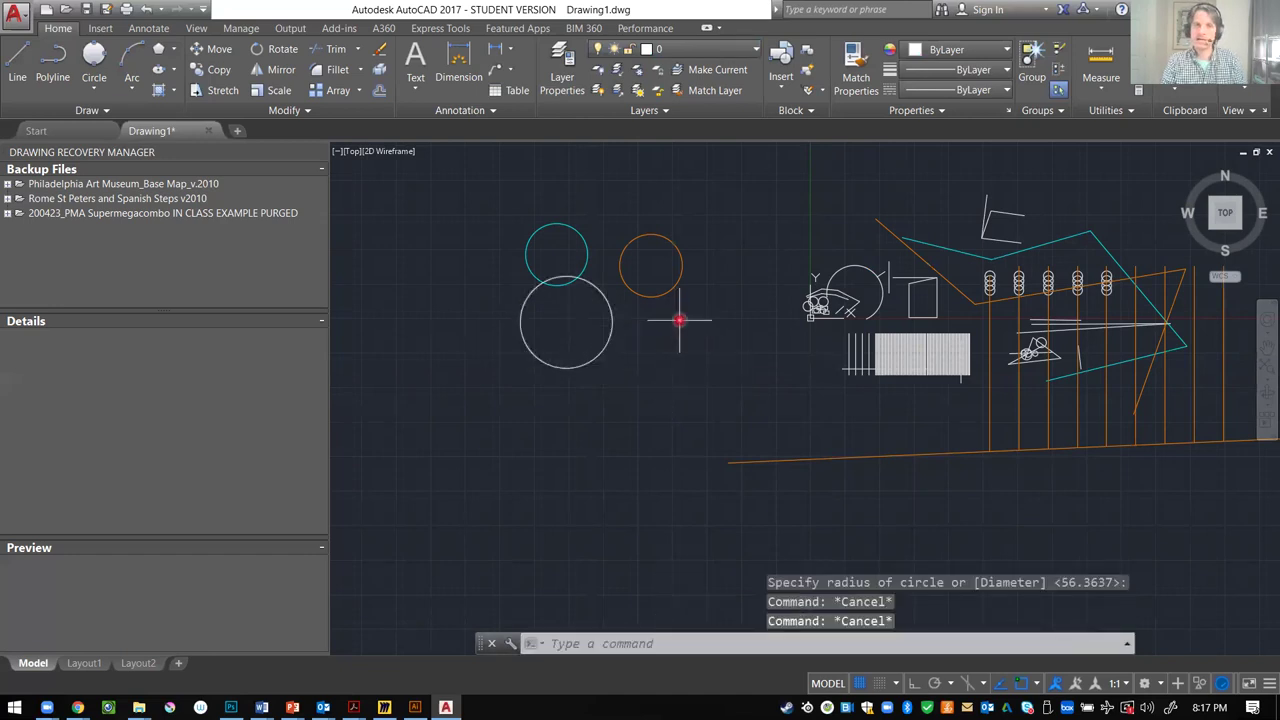
scroll(677, 320, "down", 2)
scroll(570, 295, "down", 1)
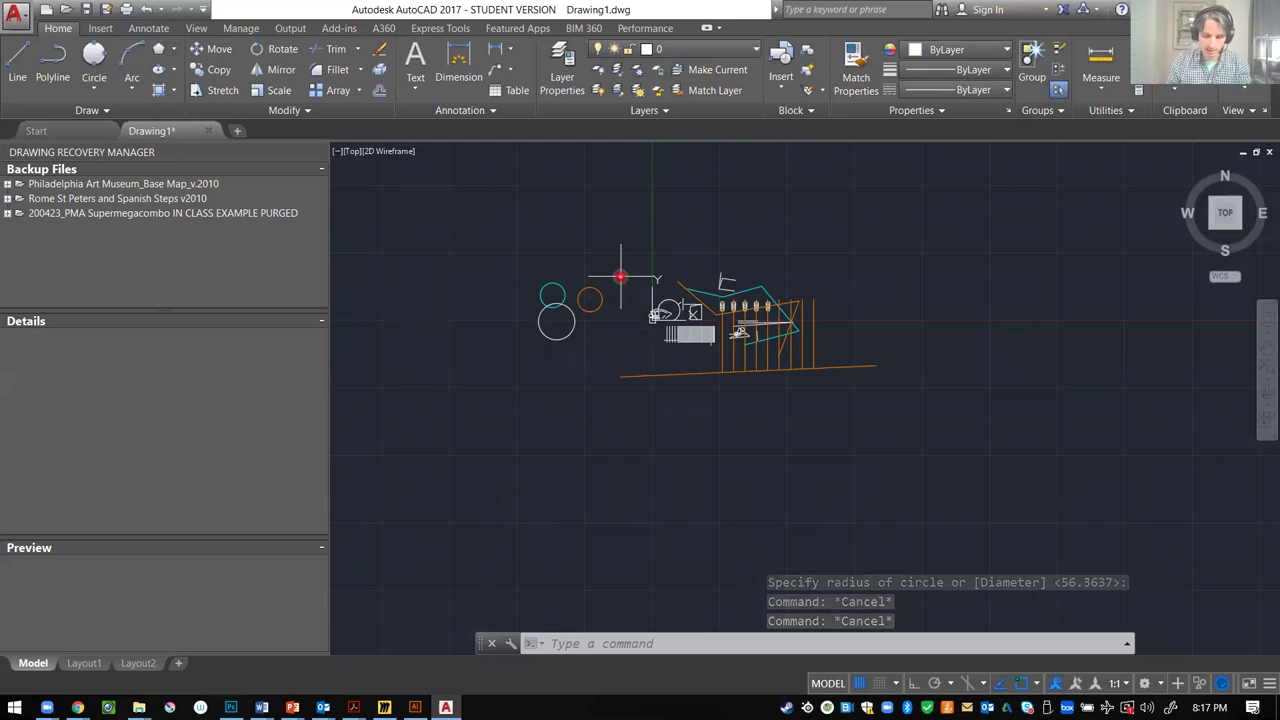
type("match")
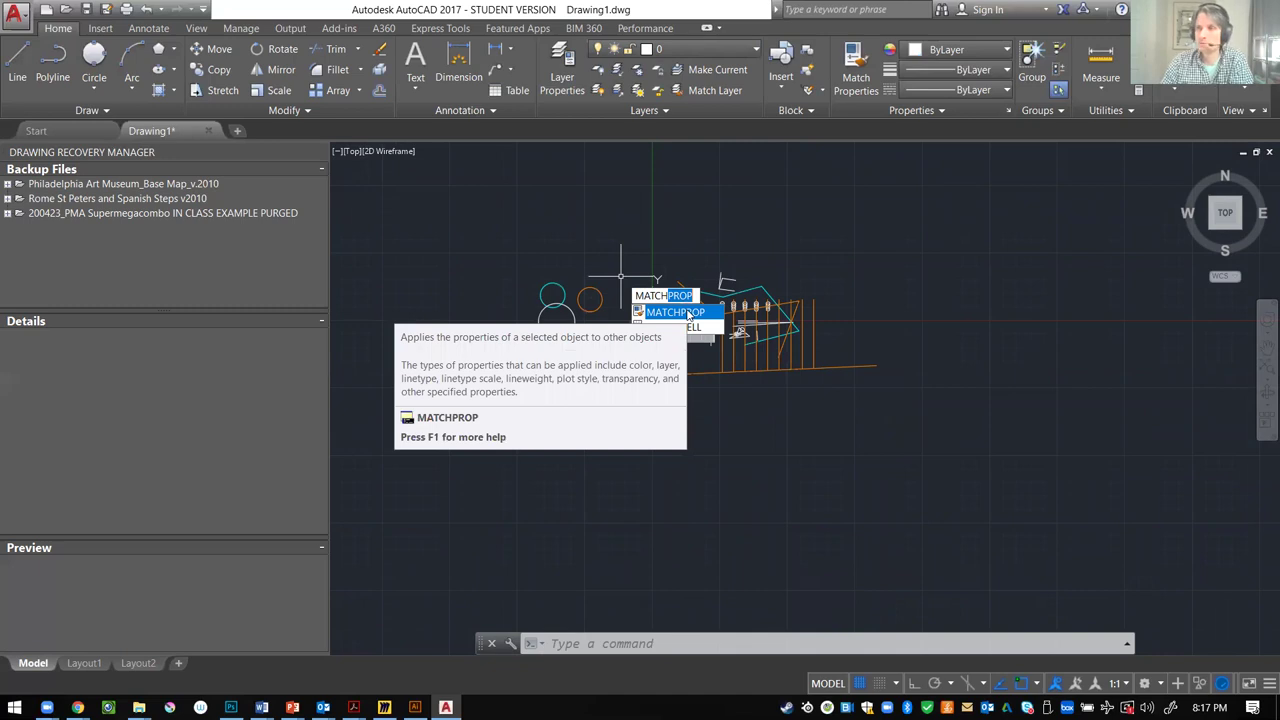
- Match the orange circle's properties onto three of the cyan zigzag lines
left_click(688, 313)
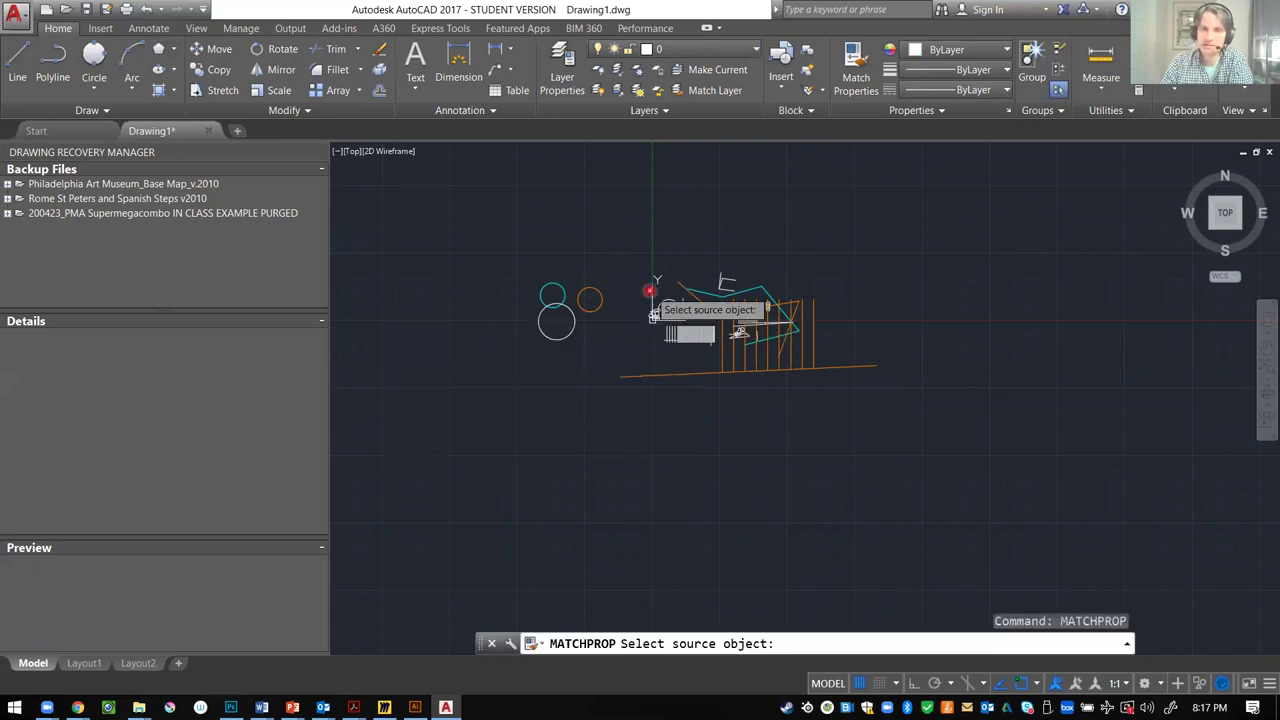
scroll(650, 291, "up", 2)
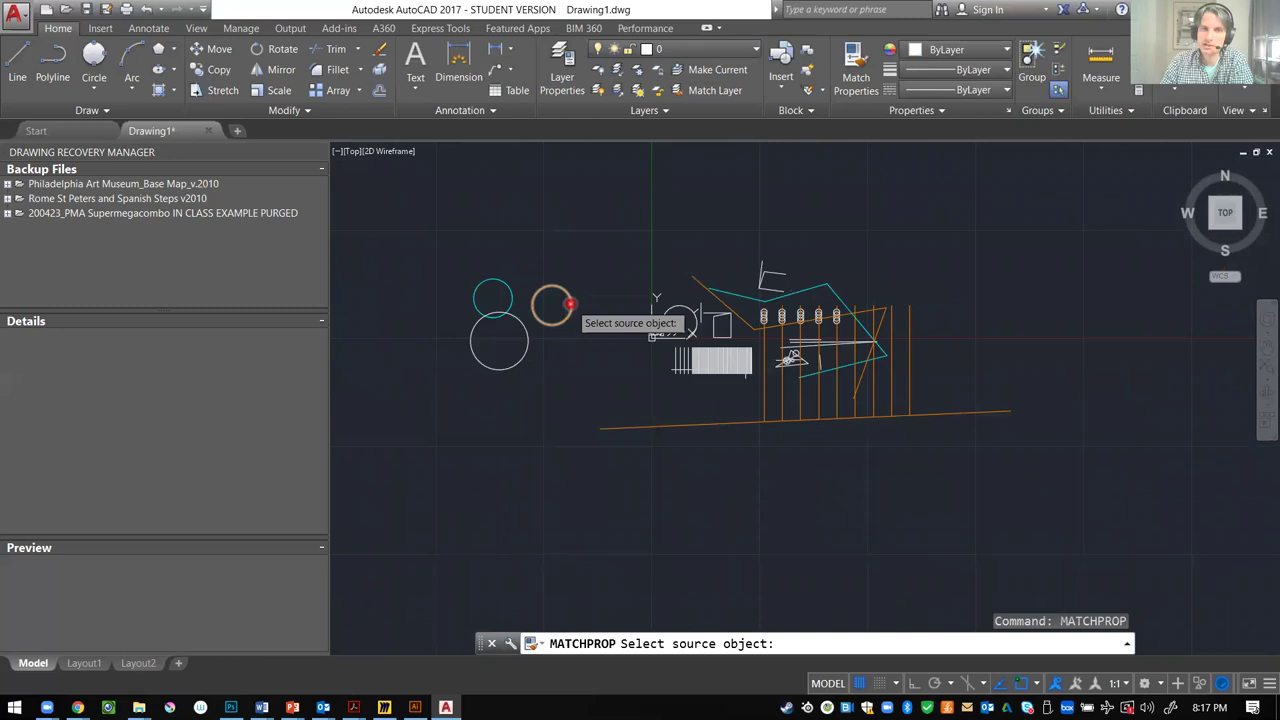
left_click(569, 304)
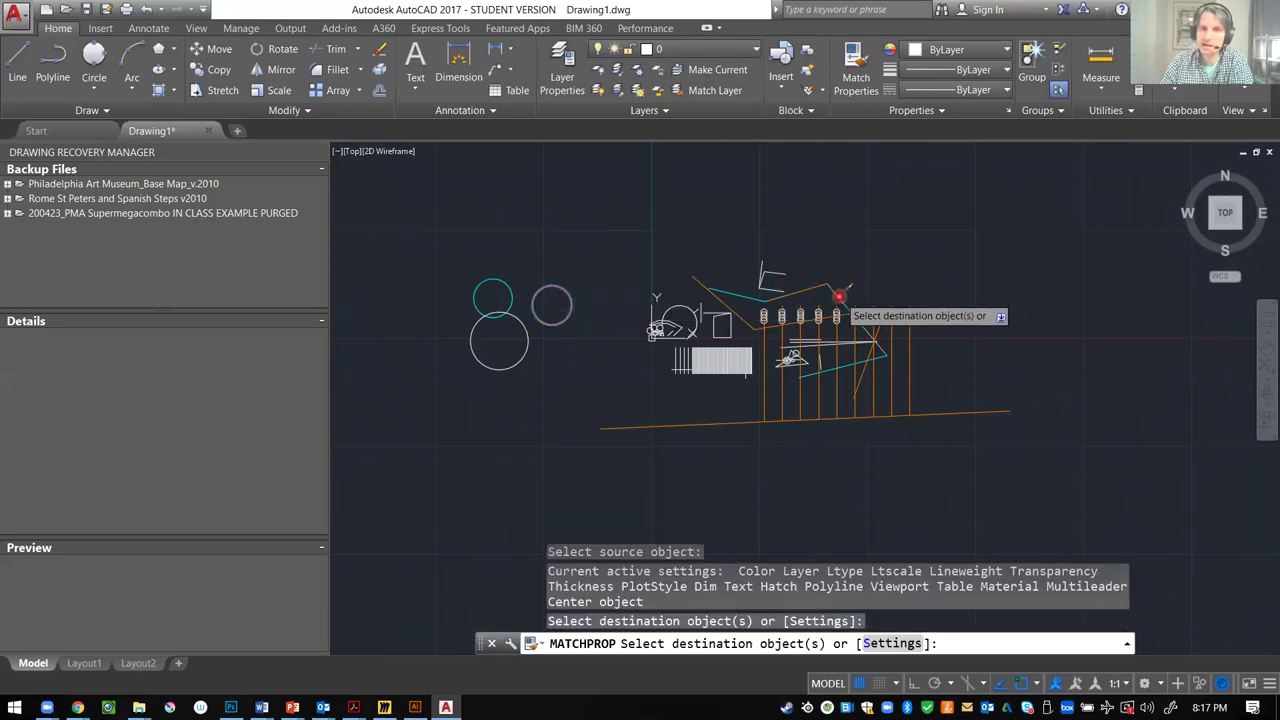
left_click(848, 333)
left_click(848, 364)
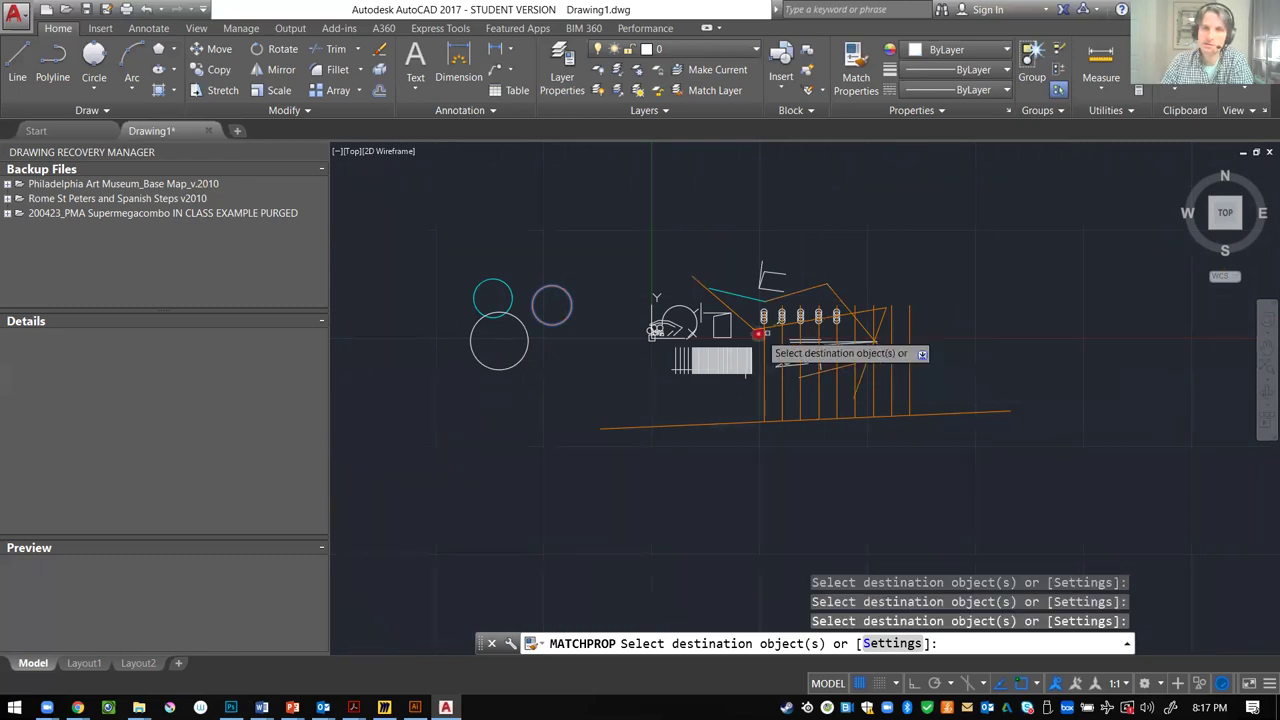
scroll(745, 338, "up", 3)
left_click(688, 275)
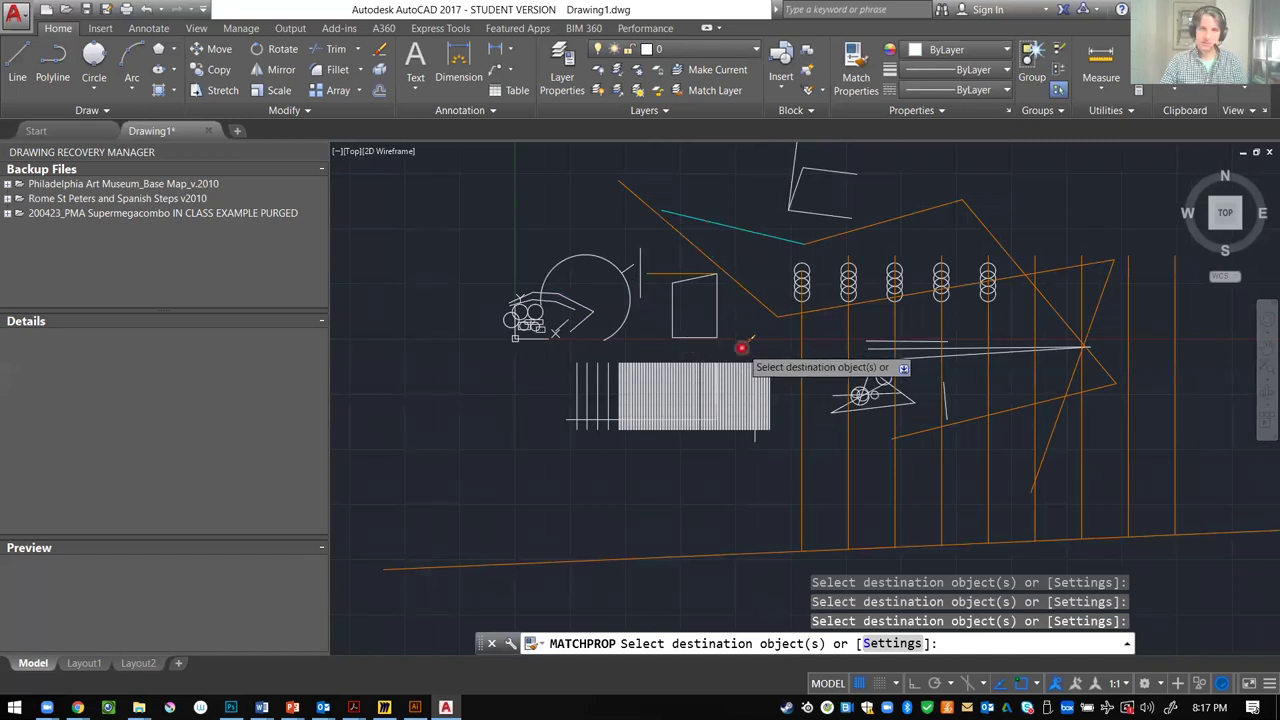
key("Escape")
key("Escape")
key("Escape")
- Match the cyan circle's properties onto the orange diagonal line
scroll(757, 337, "down", 4)
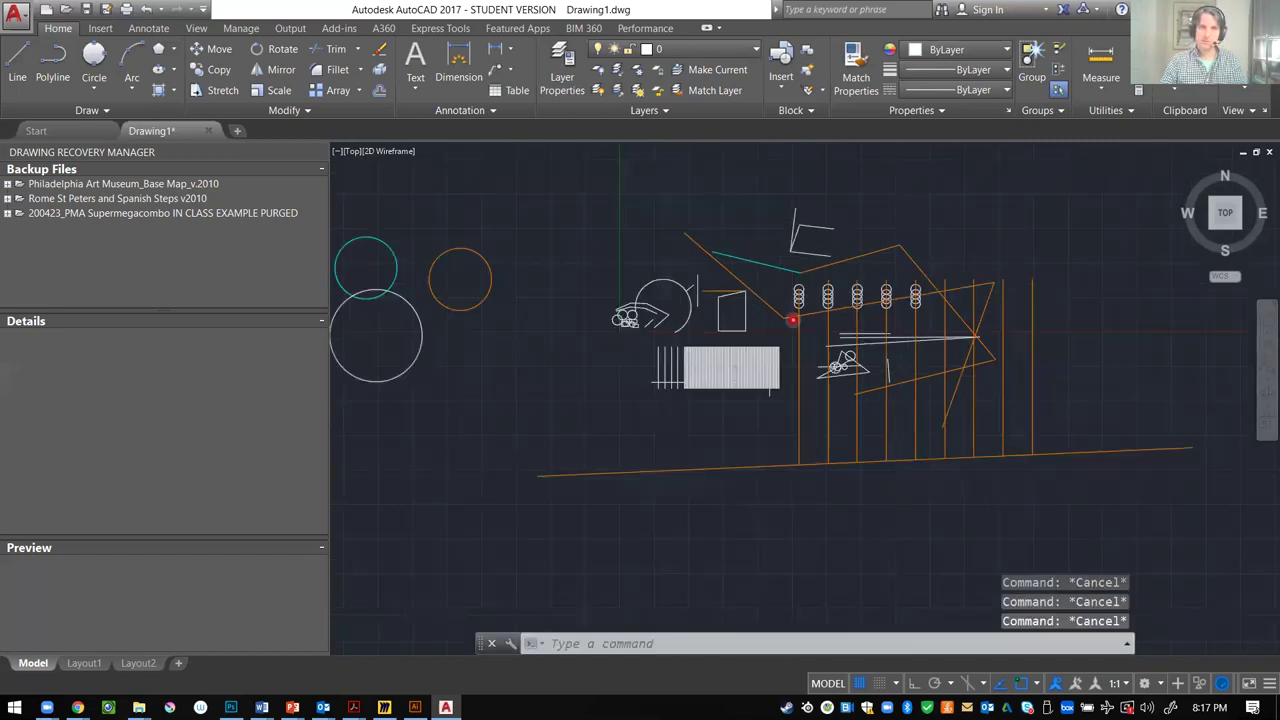
right_click(670, 278)
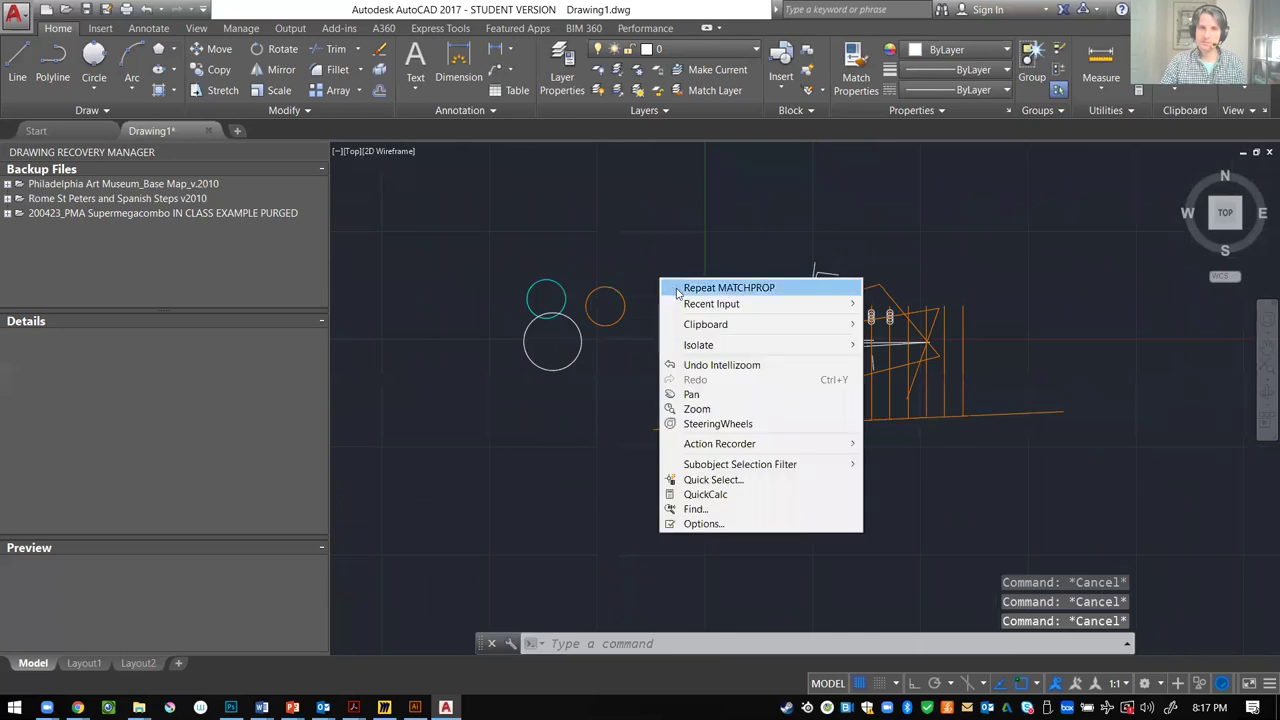
left_click(672, 288)
left_click(705, 288)
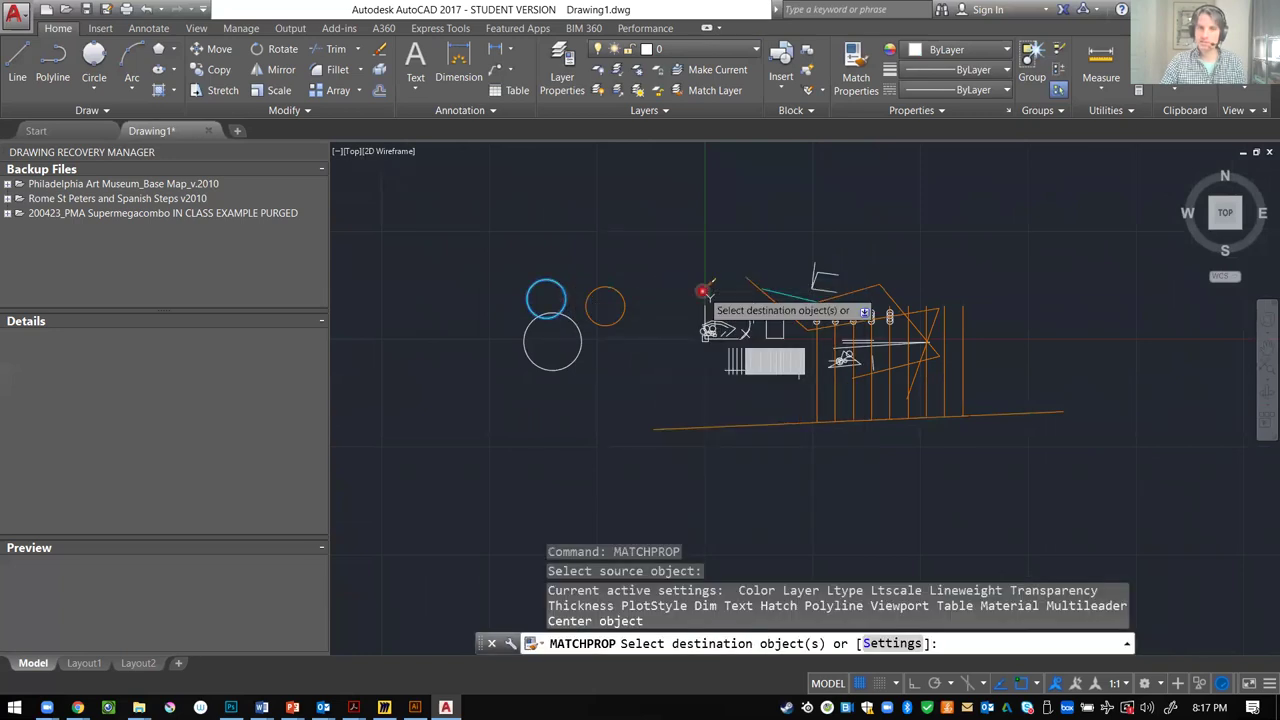
scroll(922, 392, "up", 2)
left_click(886, 343)
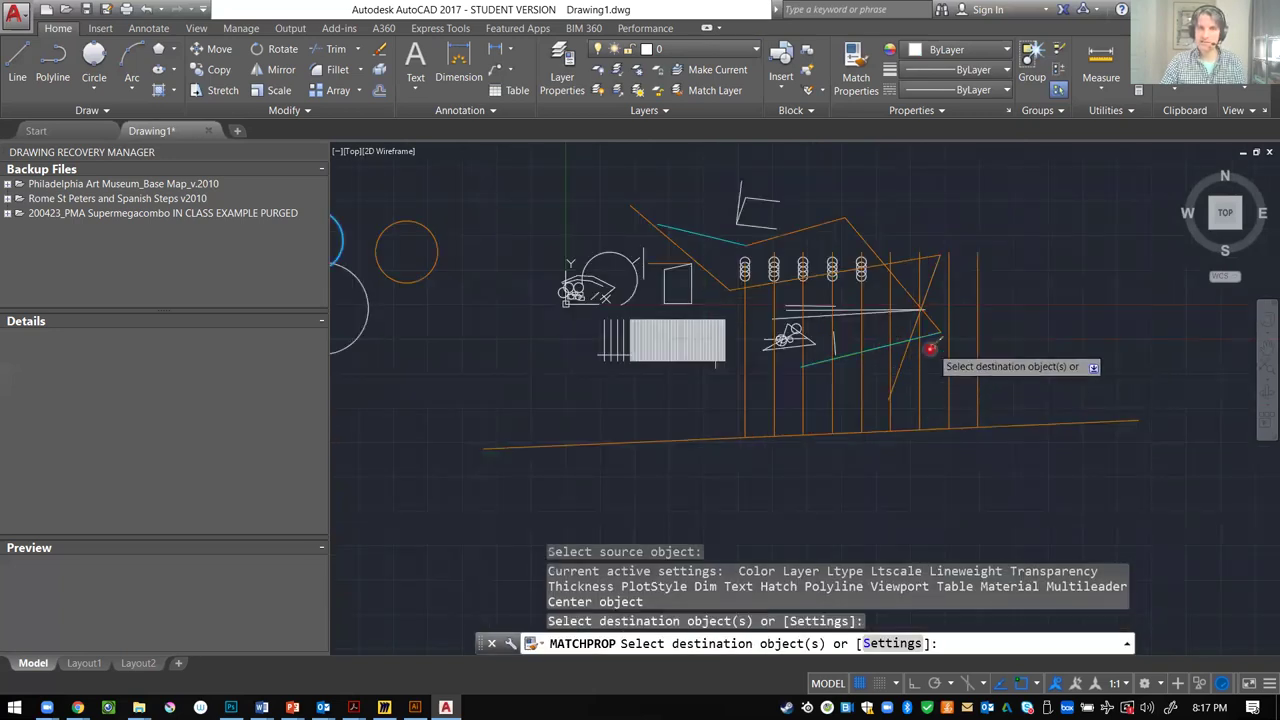
key("Escape")
key("Escape")
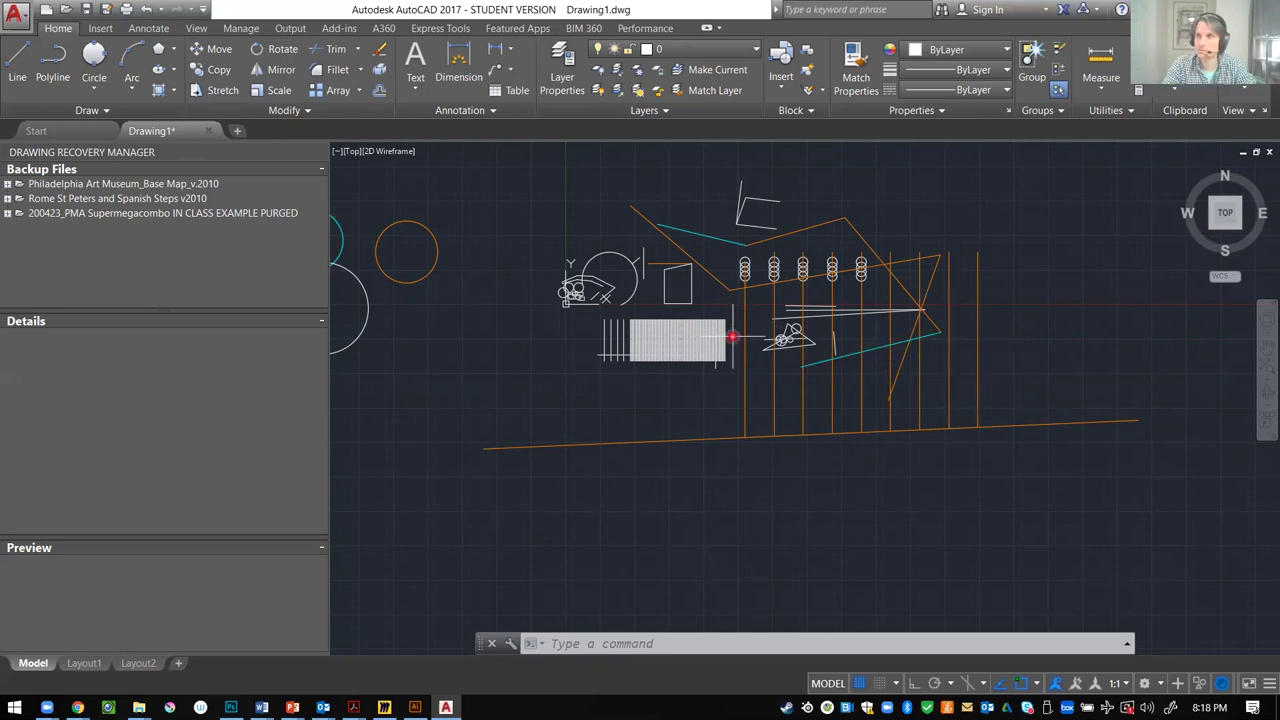
- Pan the view and try LINE, TRIANG and PLINE before cancelling them
scroll(731, 338, "down", 2)
middle_click_drag(766, 403, 792, 353)
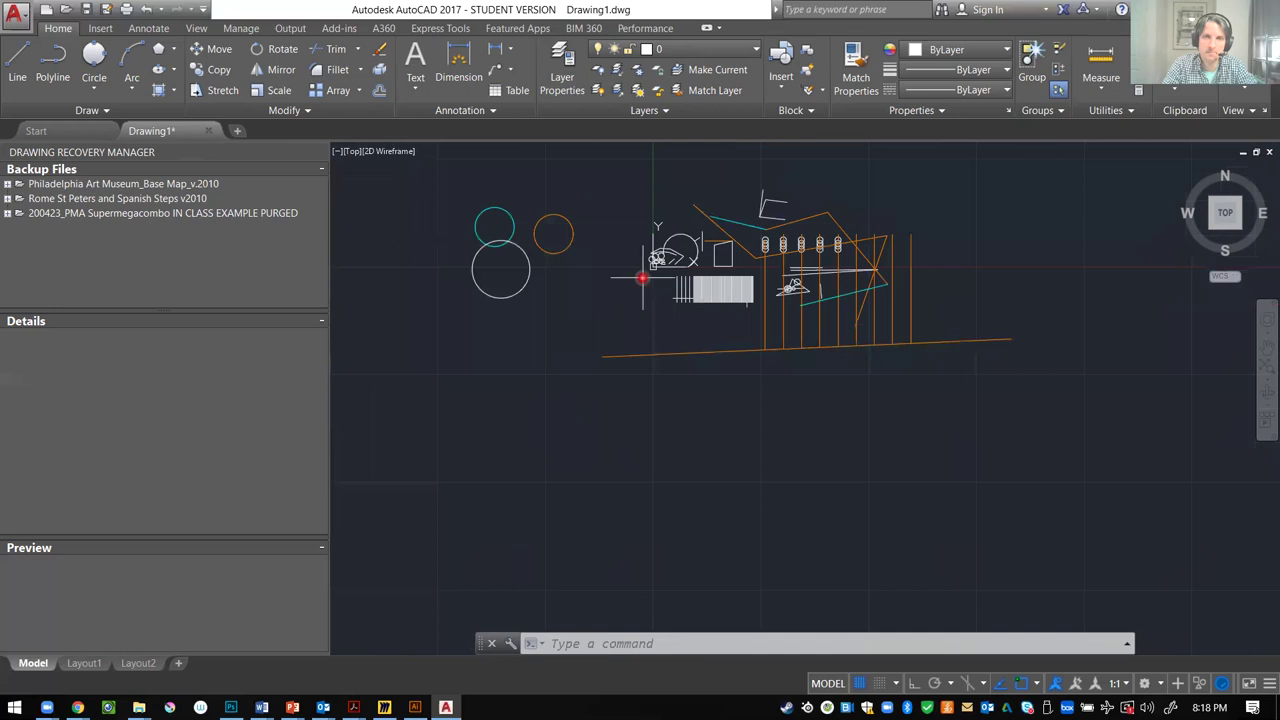
key("Escape")
key("Escape")
type("L")
scroll(996, 290, "up", 3)
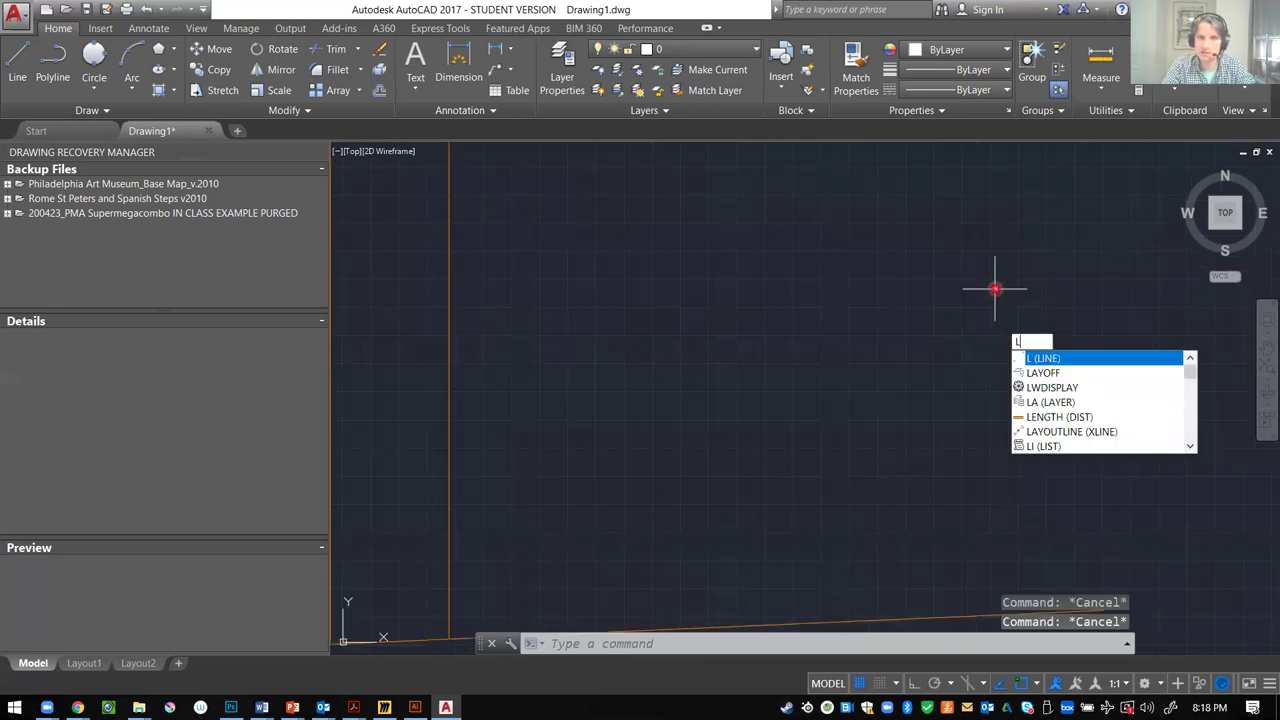
key("Return")
scroll(904, 393, "down", 1)
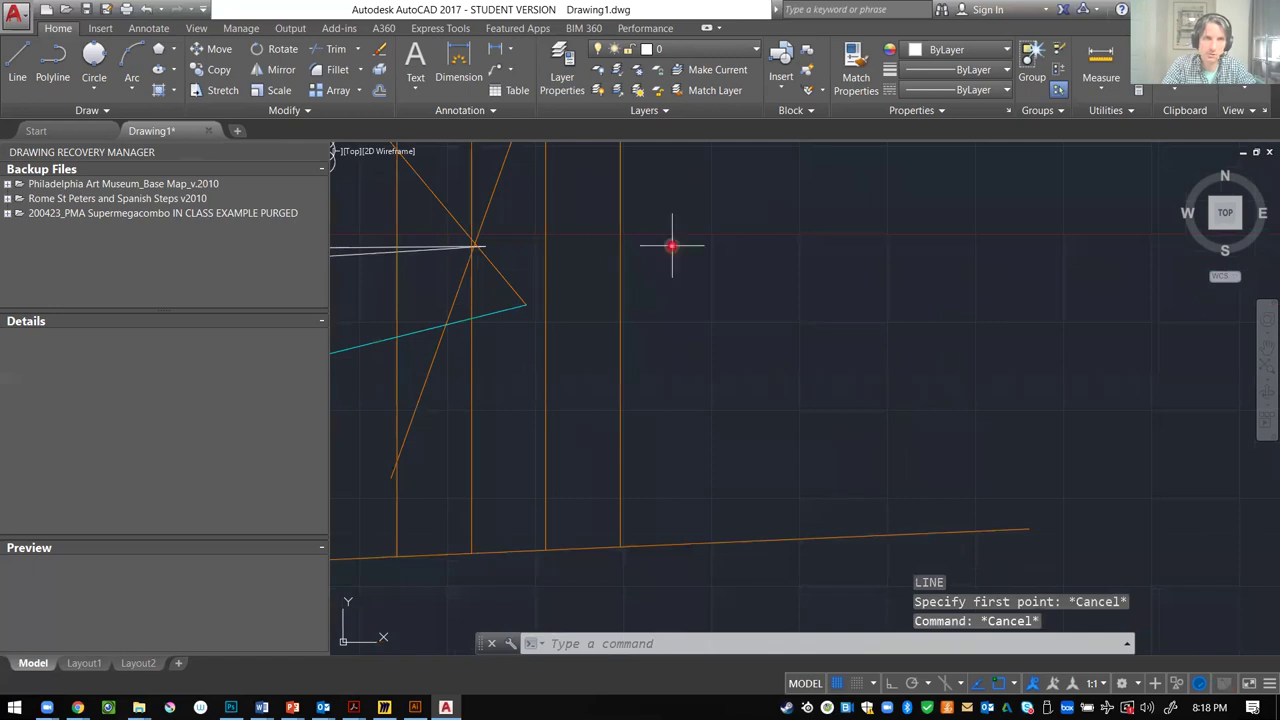
type("TRIa")
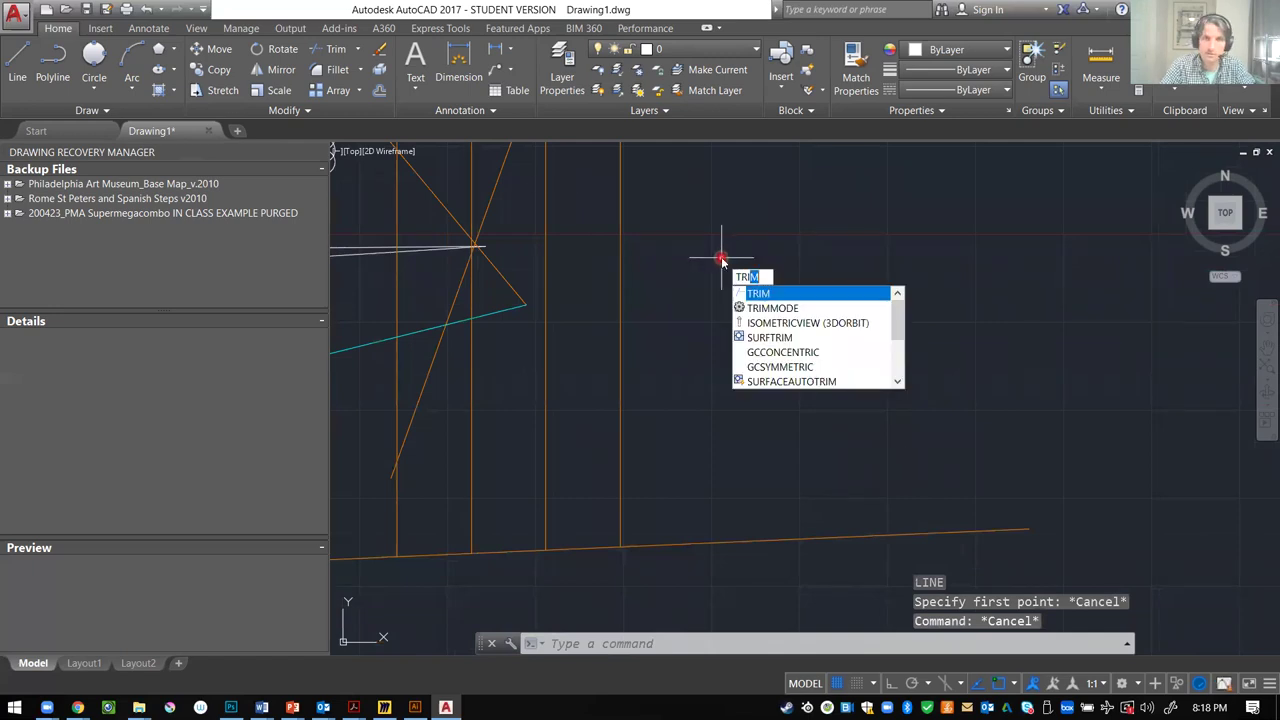
type("ng")
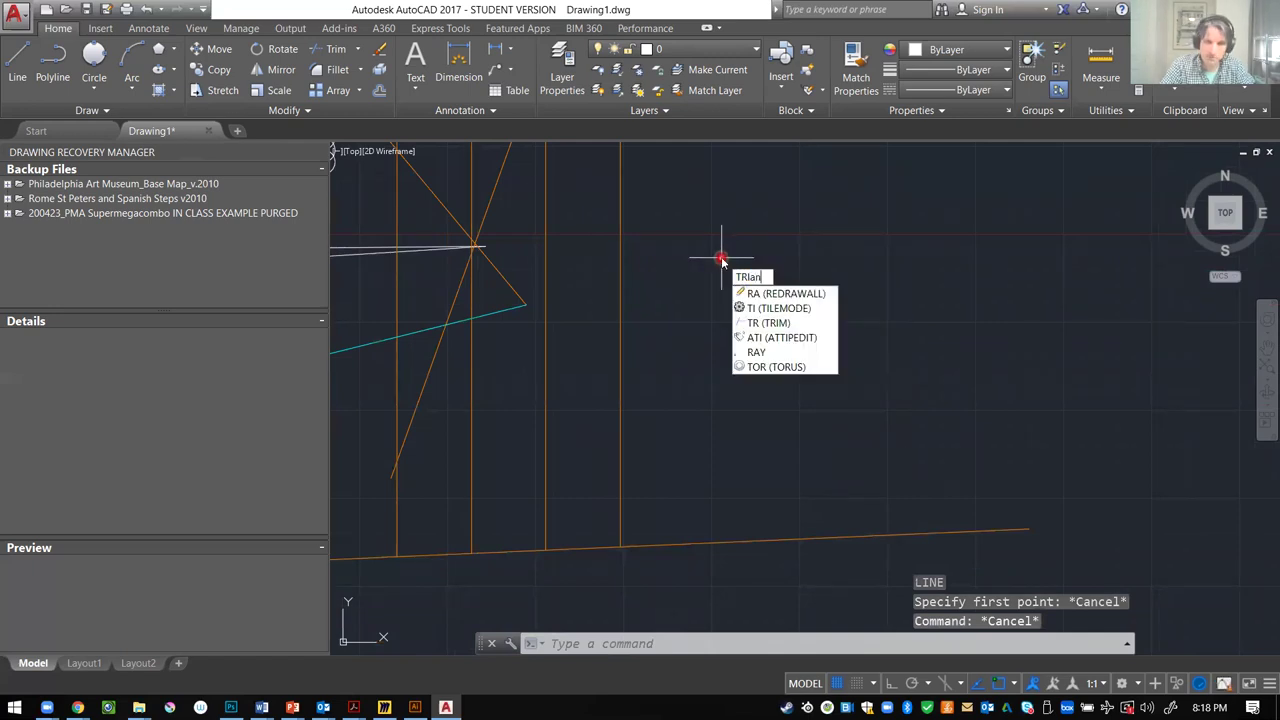
key("BackSpace")
key("BackSpace")
key("BackSpace")
key("BackSpace")
key("BackSpace")
key("BackSpace")
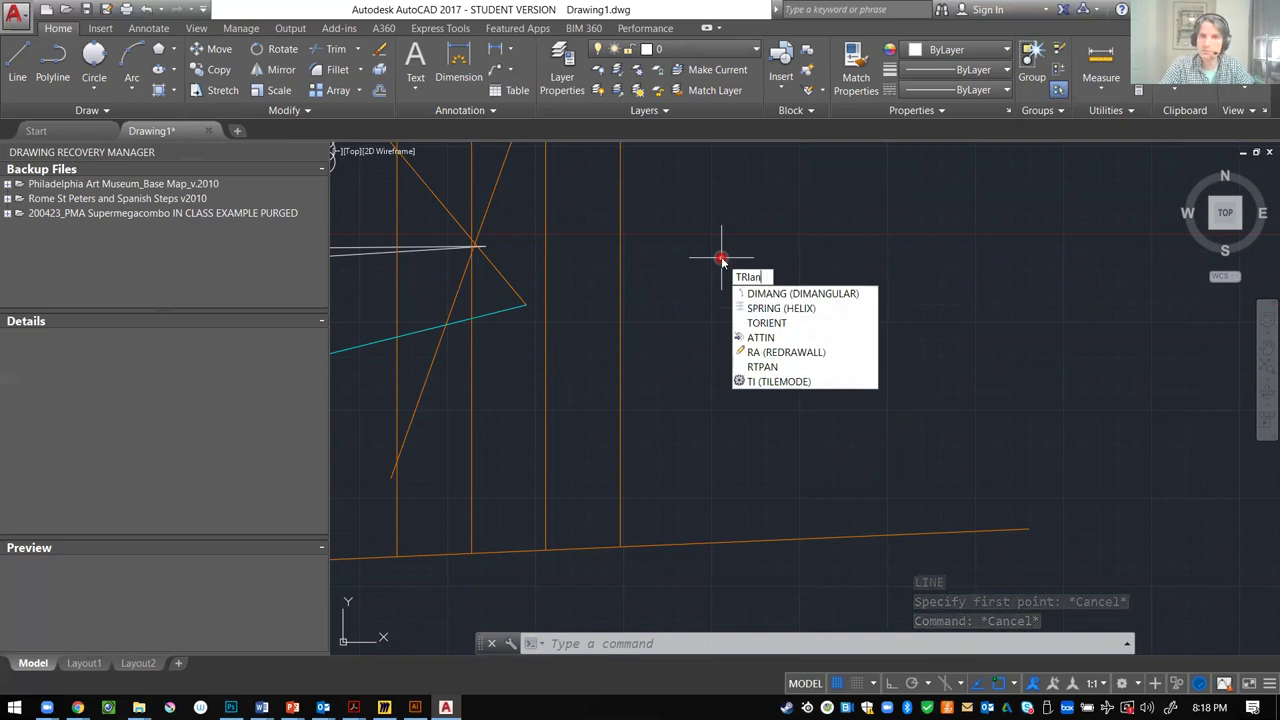
type("poly")
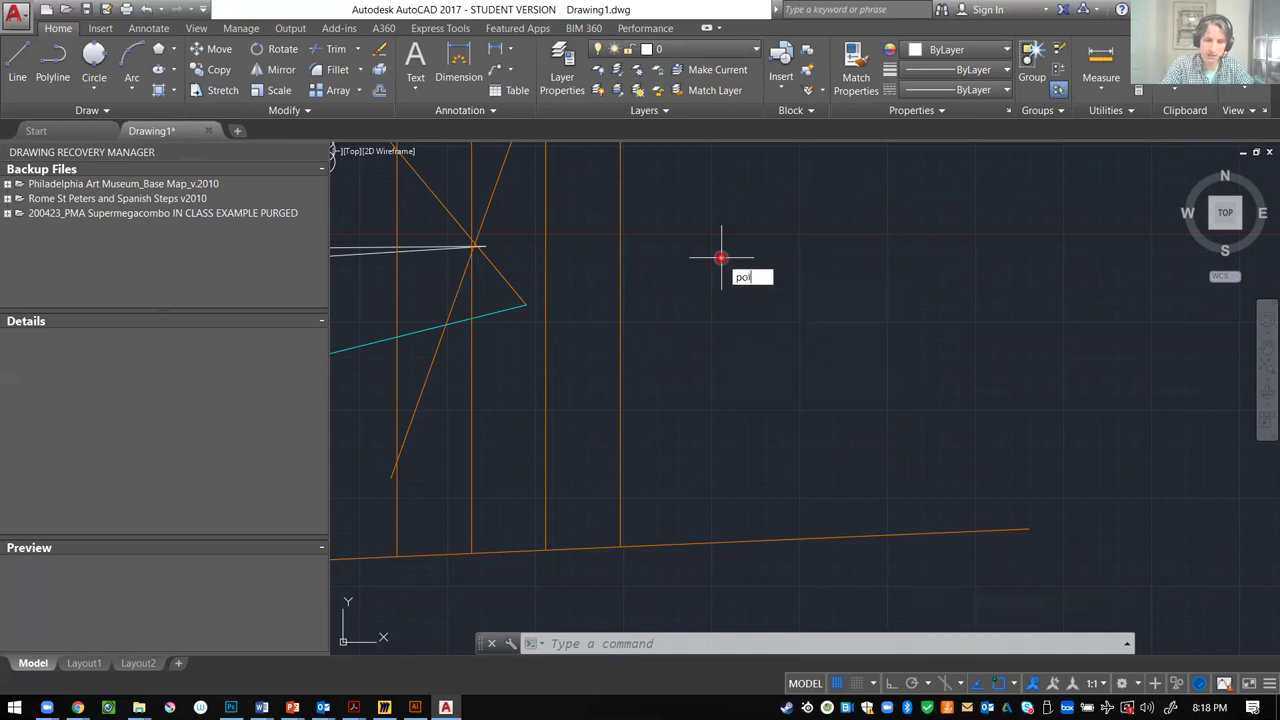
key("Return")
key("Escape")
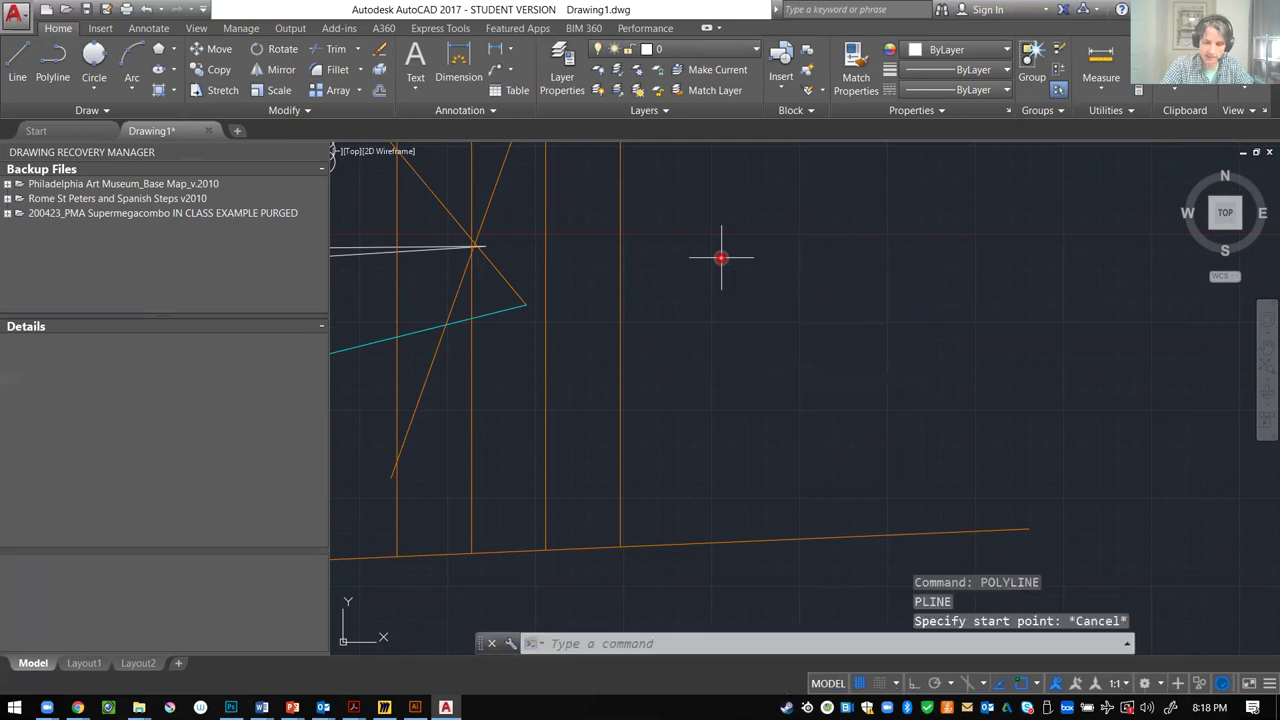
key("Escape")
- Draw a 3-sided inscribed polygon triangle right of the orange construction lines
type("polyg")
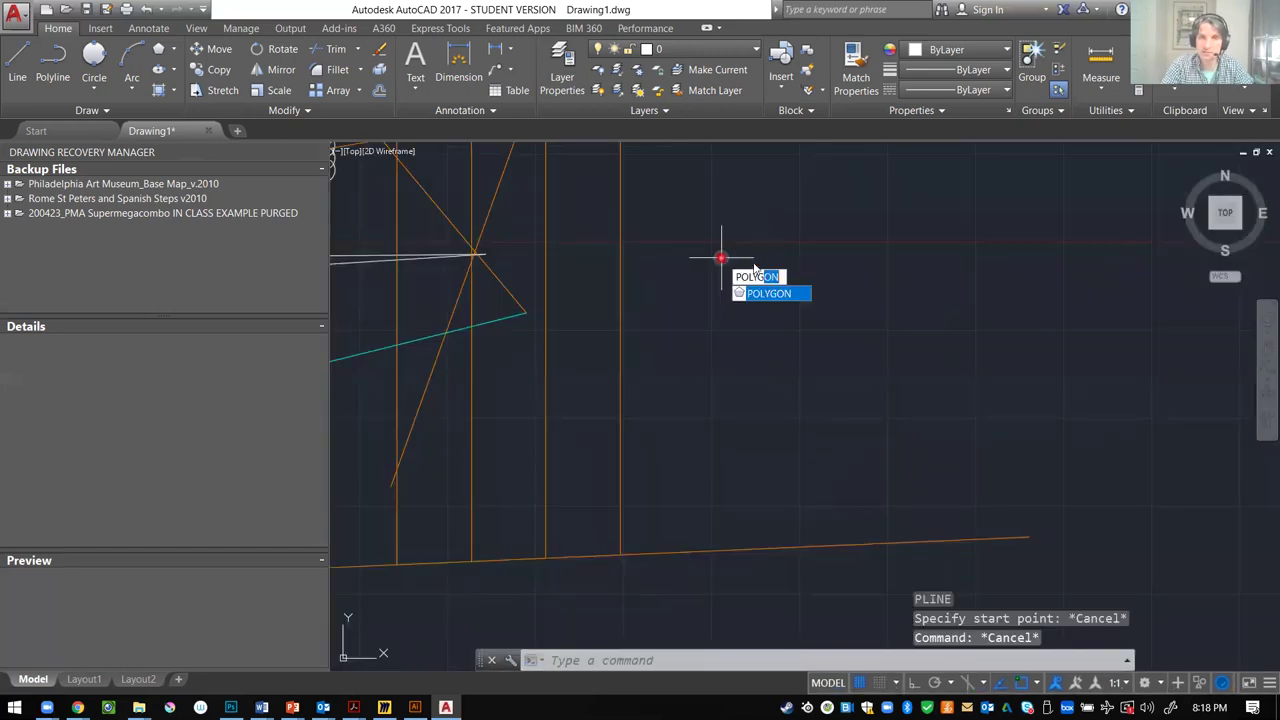
left_click(770, 292)
type("3")
key("Return")
left_click(764, 315)
left_click(825, 354)
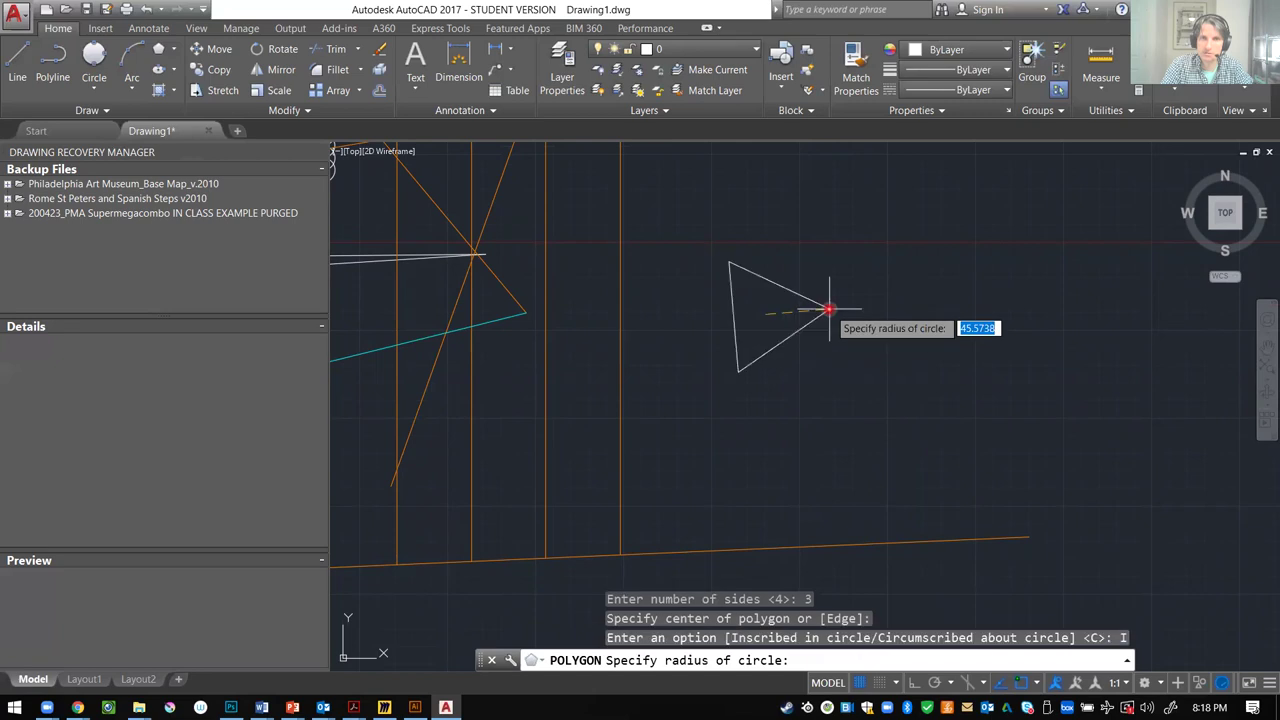
left_click(711, 250)
key("Escape")
- Select the triangle and start ROTATE, then cancel so it stays unrotated
left_click(794, 250)
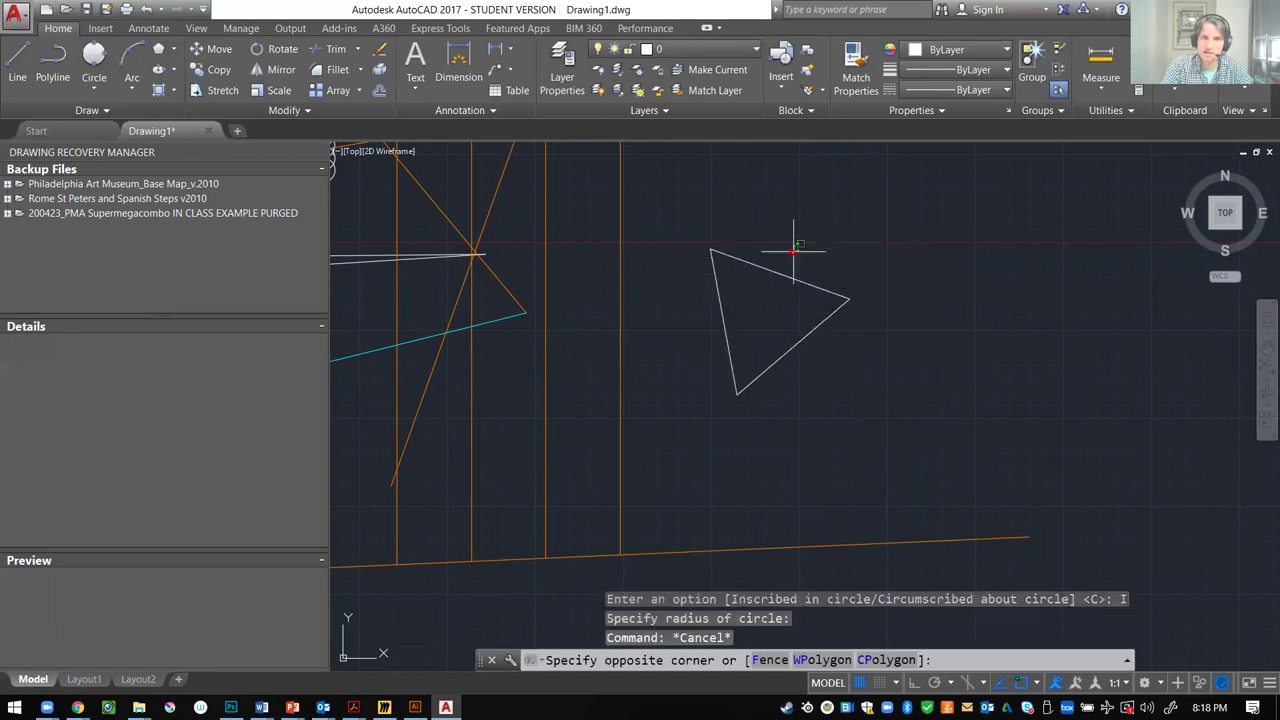
left_click(772, 280)
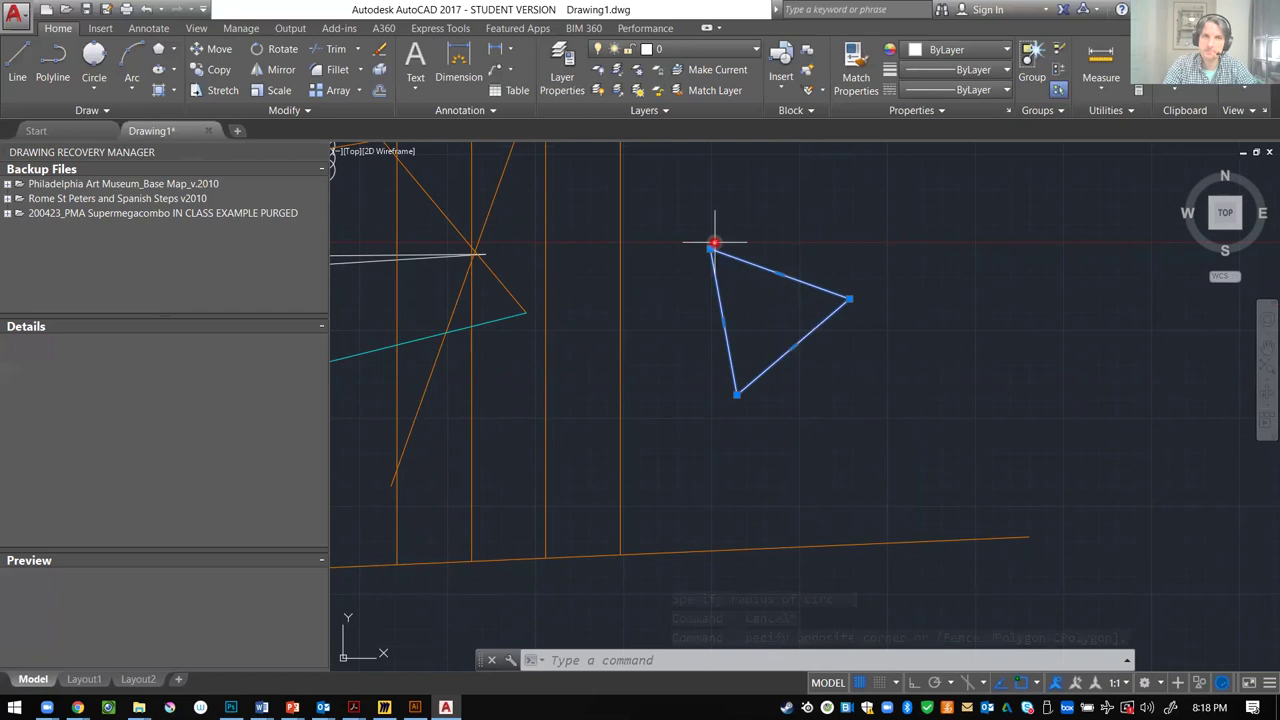
type("RO")
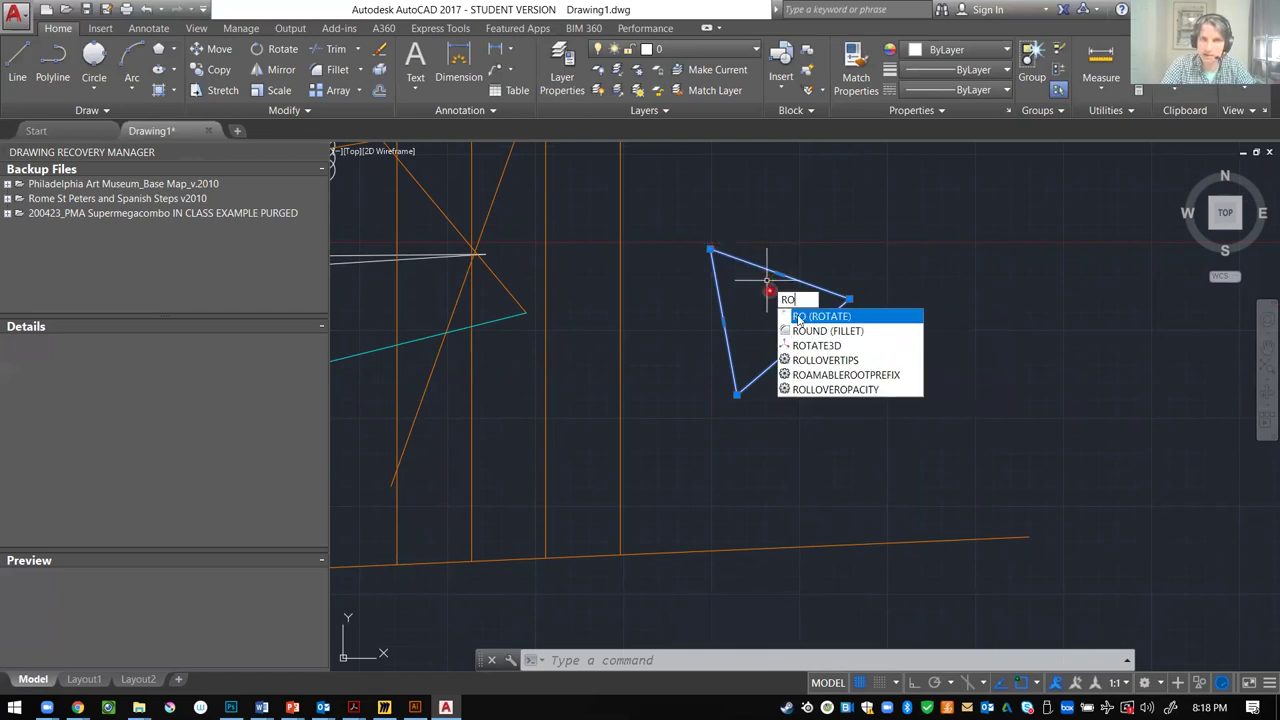
key("Return")
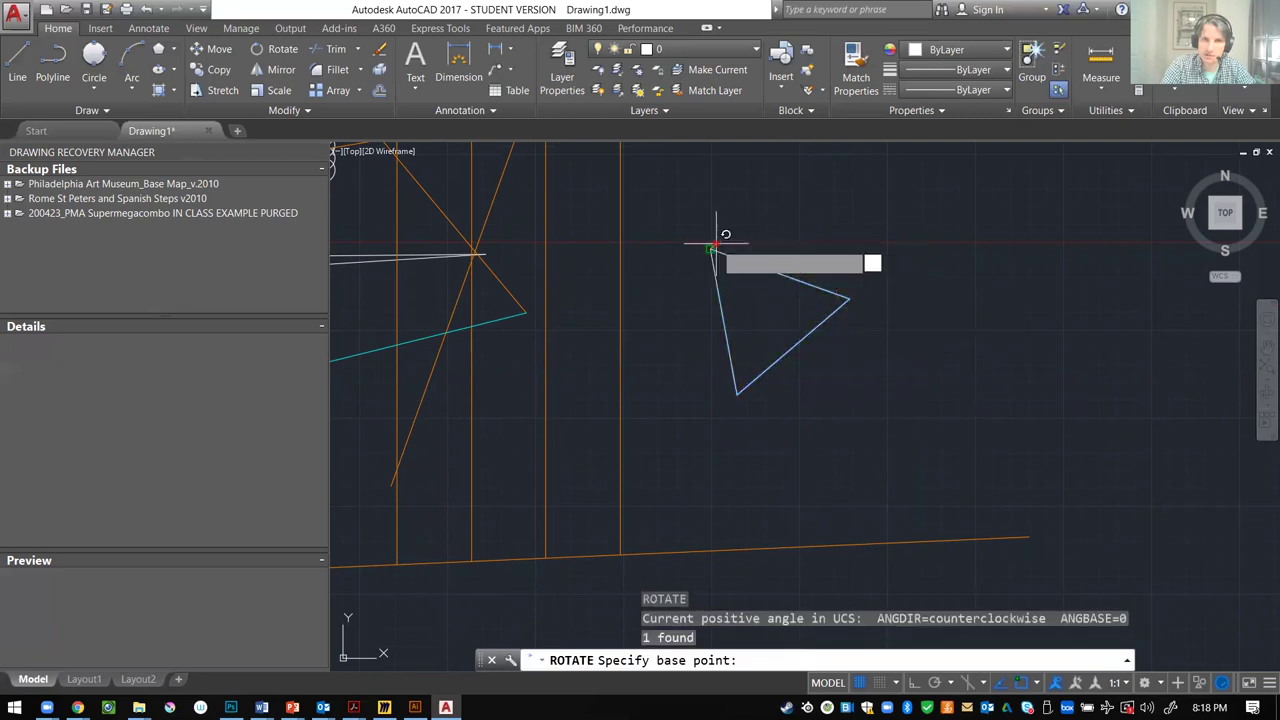
left_click(710, 250)
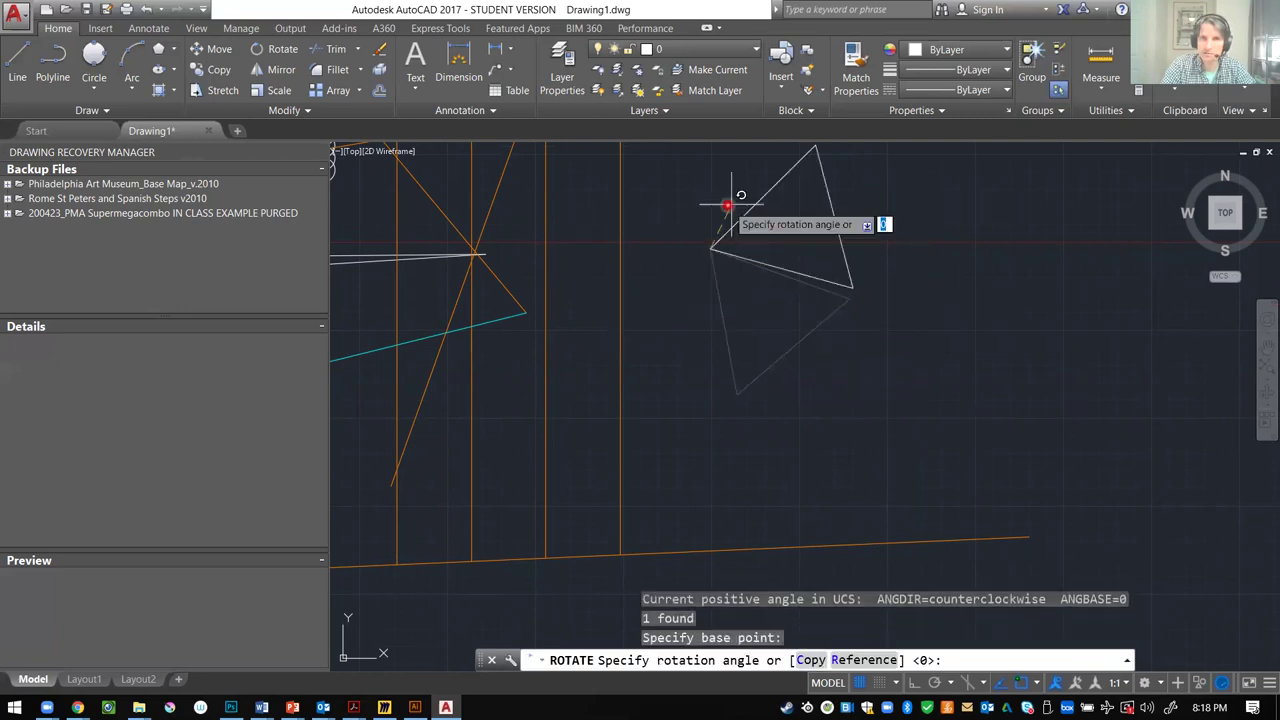
key("Escape")
scroll(792, 335, "down", 4)
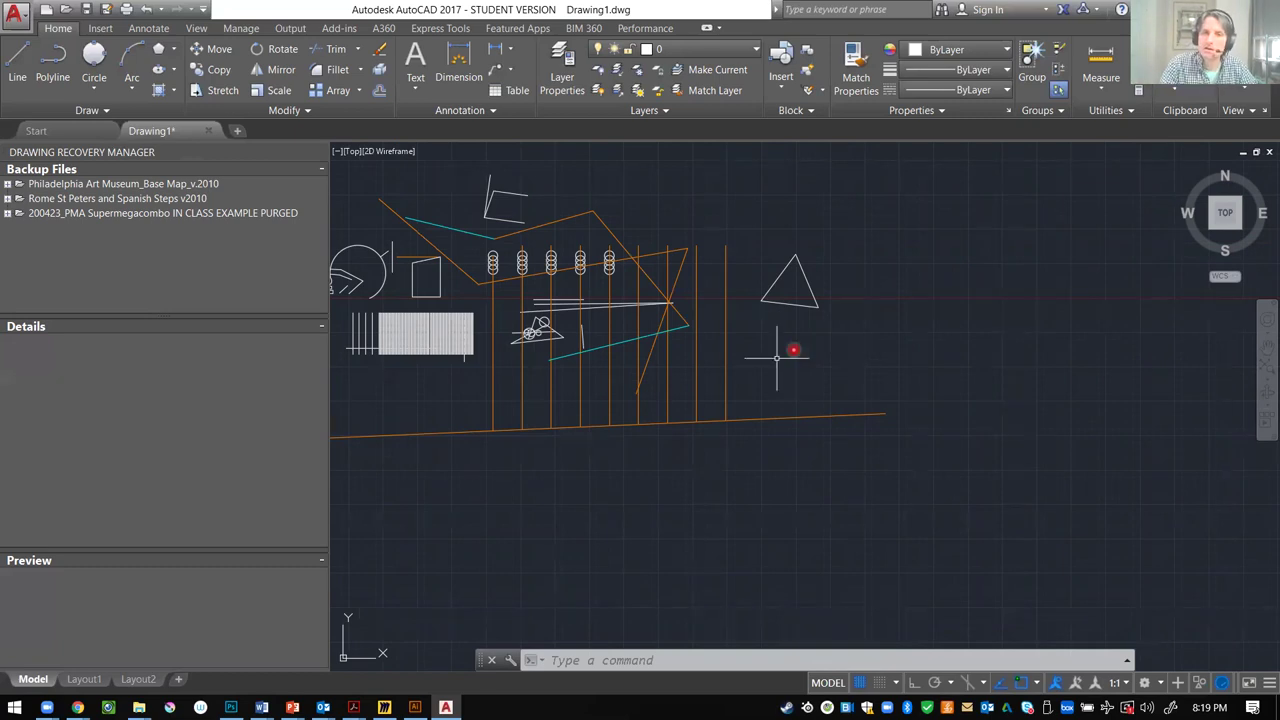
- Draw two rectangles with RECTANG, one above the other
key("Escape")
key("Escape")
type("rec")
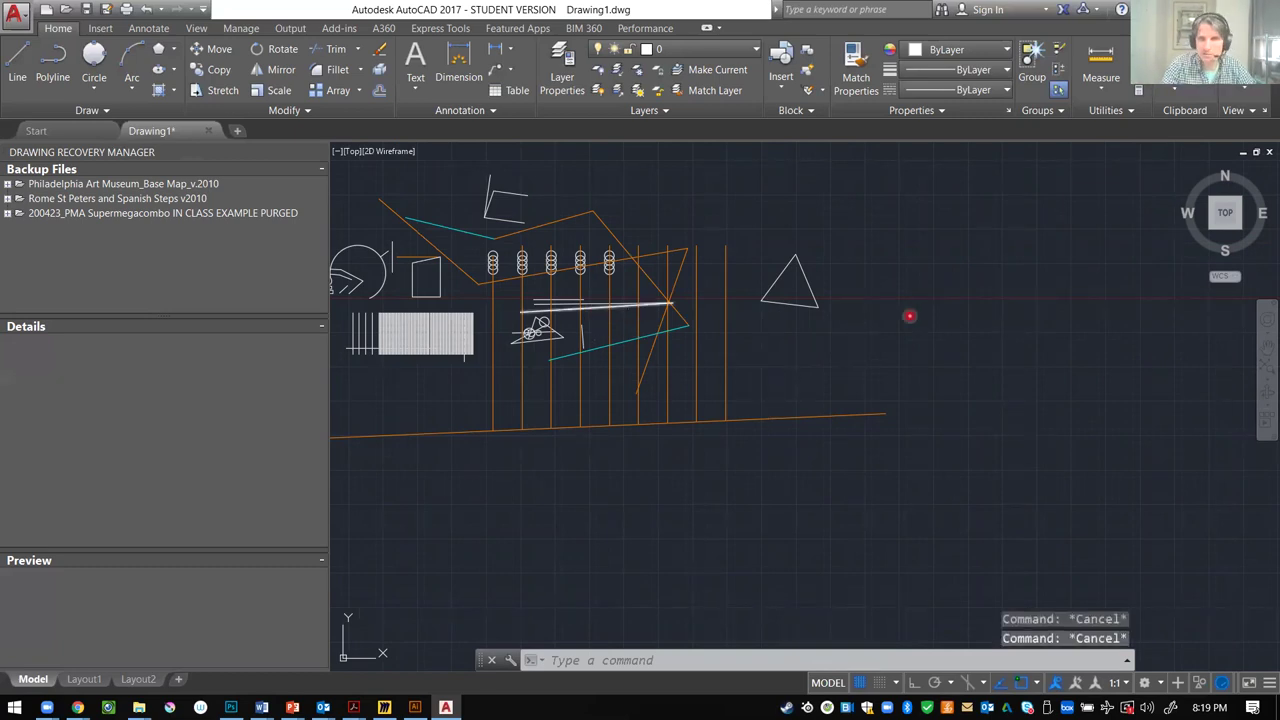
key("Return")
left_click(943, 248)
left_click(993, 330)
key("Escape")
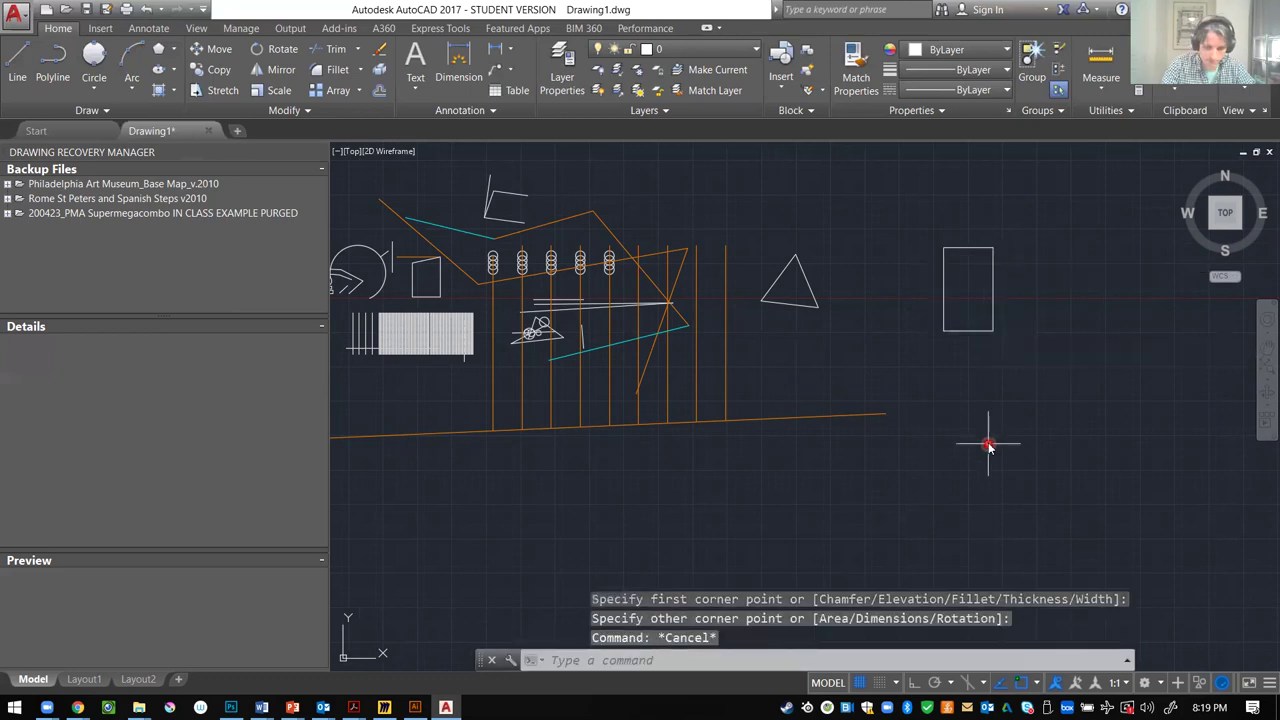
key("Return")
left_click(947, 360)
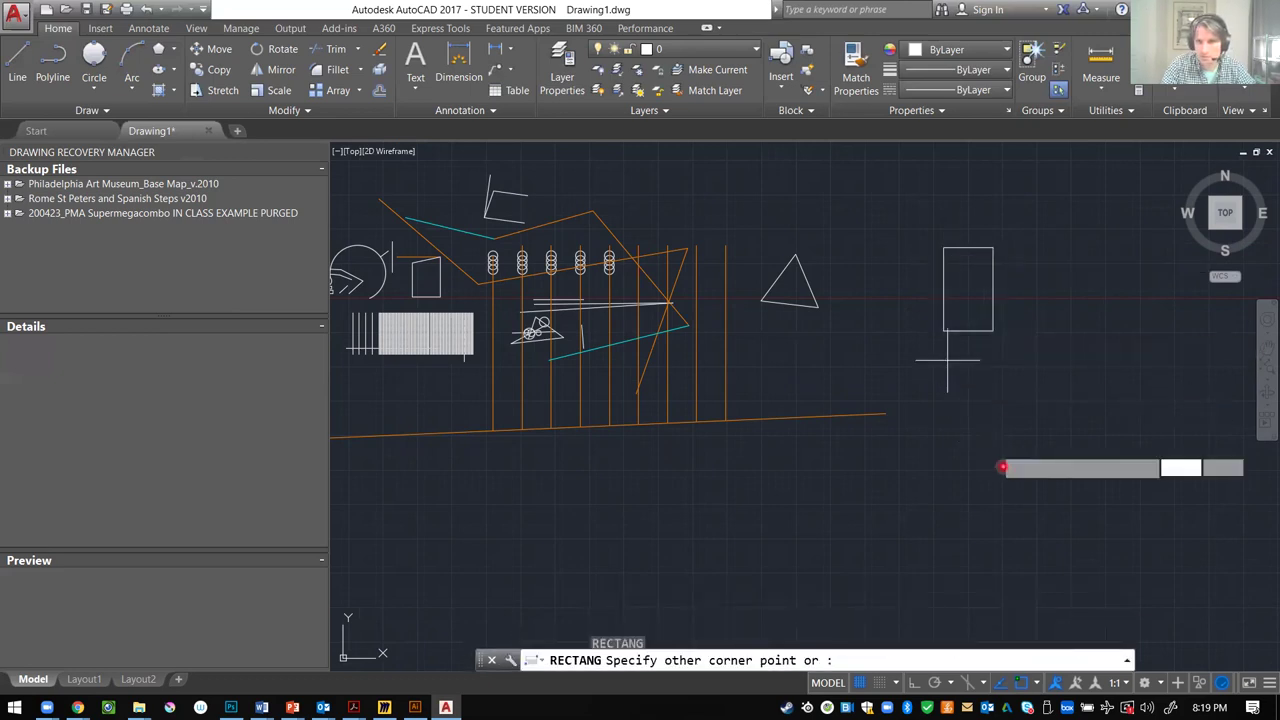
left_click(1007, 470)
key("Escape")
- Draw an upper-right rectangle and two small rectangles, then clear the selection
type("rec")
key("Return")
left_click(1068, 172)
left_click(1136, 284)
key("Escape")
type("rec")
key("Return")
left_click(1036, 232)
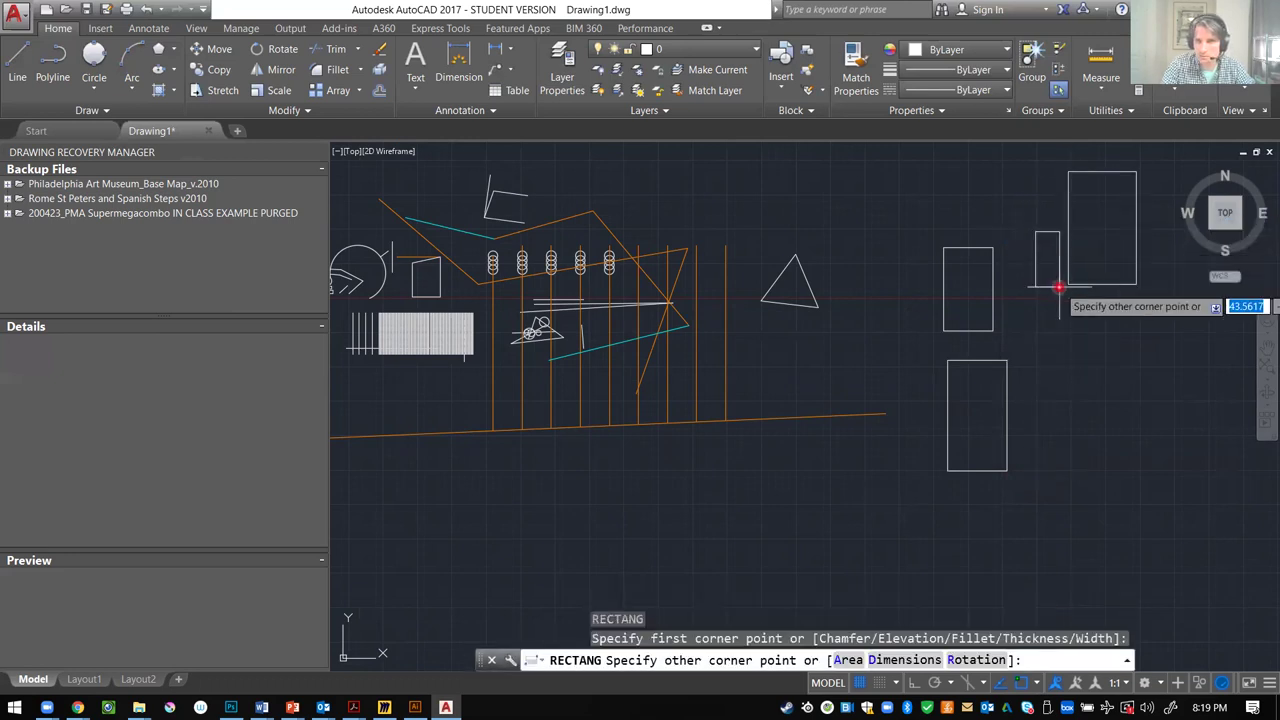
left_click(1060, 270)
key("Escape")
key("Return")
left_click(1040, 294)
left_click(1062, 343)
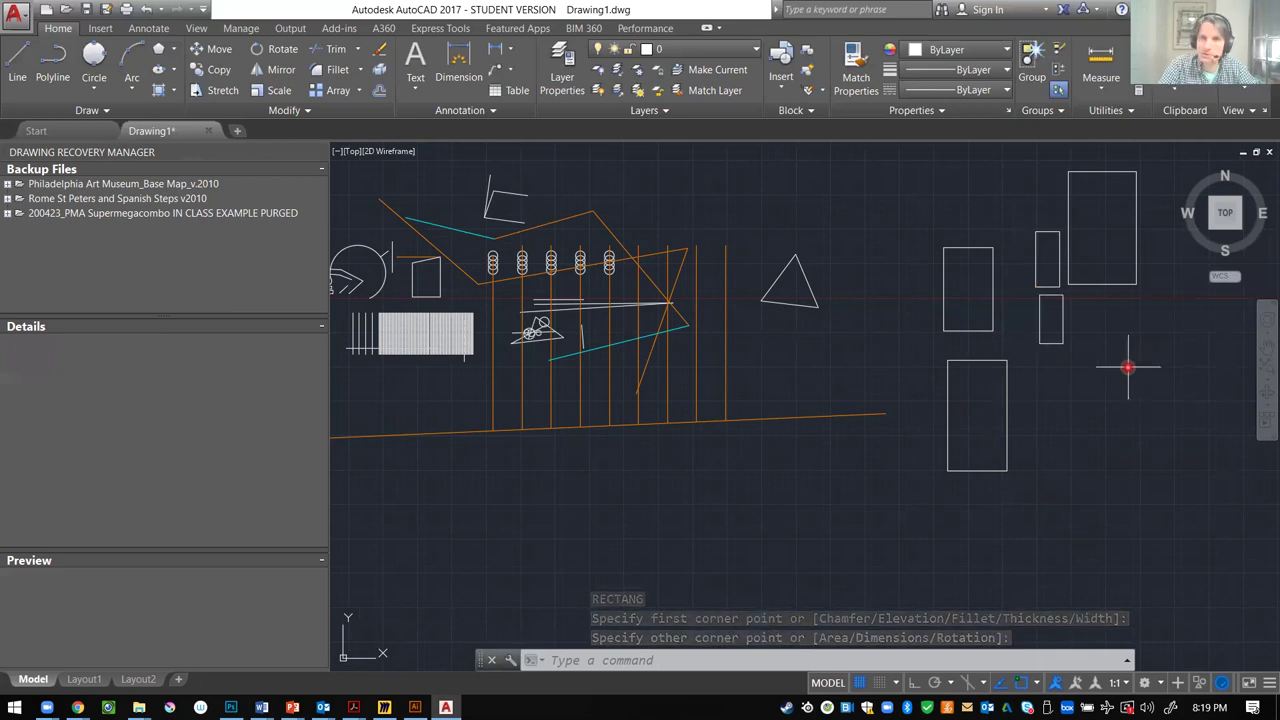
left_click(1021, 425)
left_click(945, 432)
key("Escape")
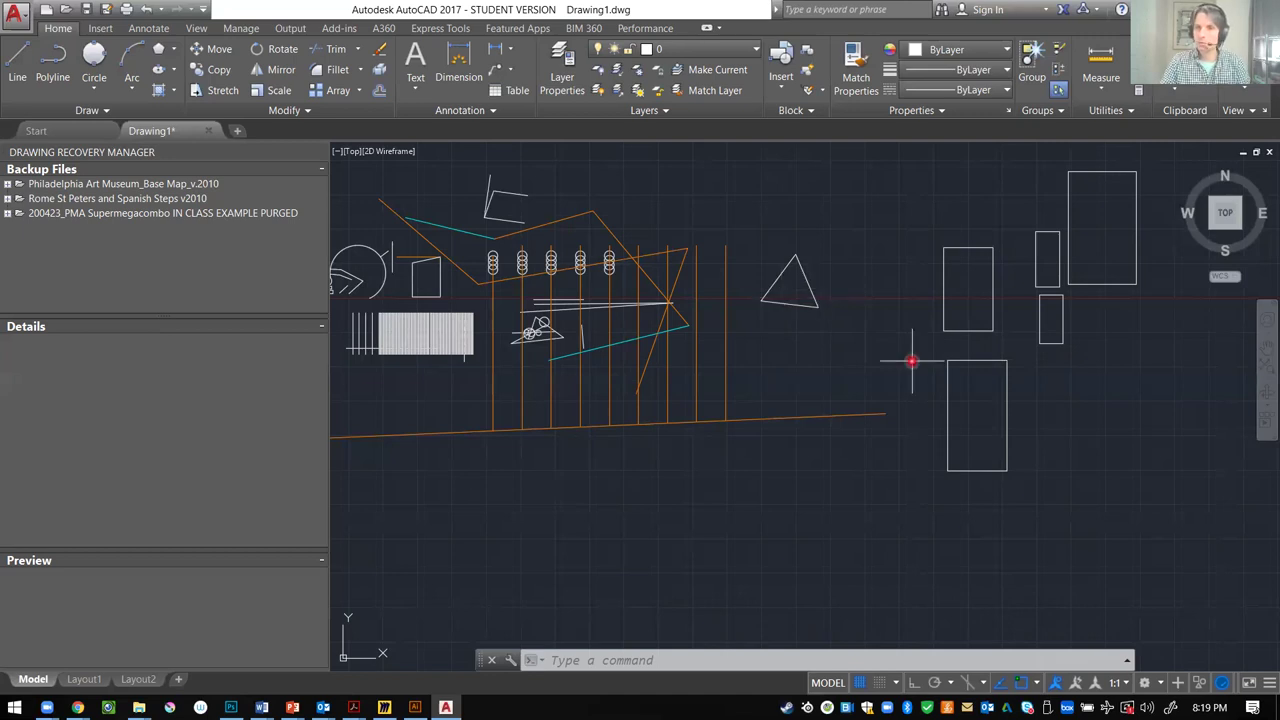
- Draw a large rectangle around the triangle and the five small rectangles
type("rec")
key("Return")
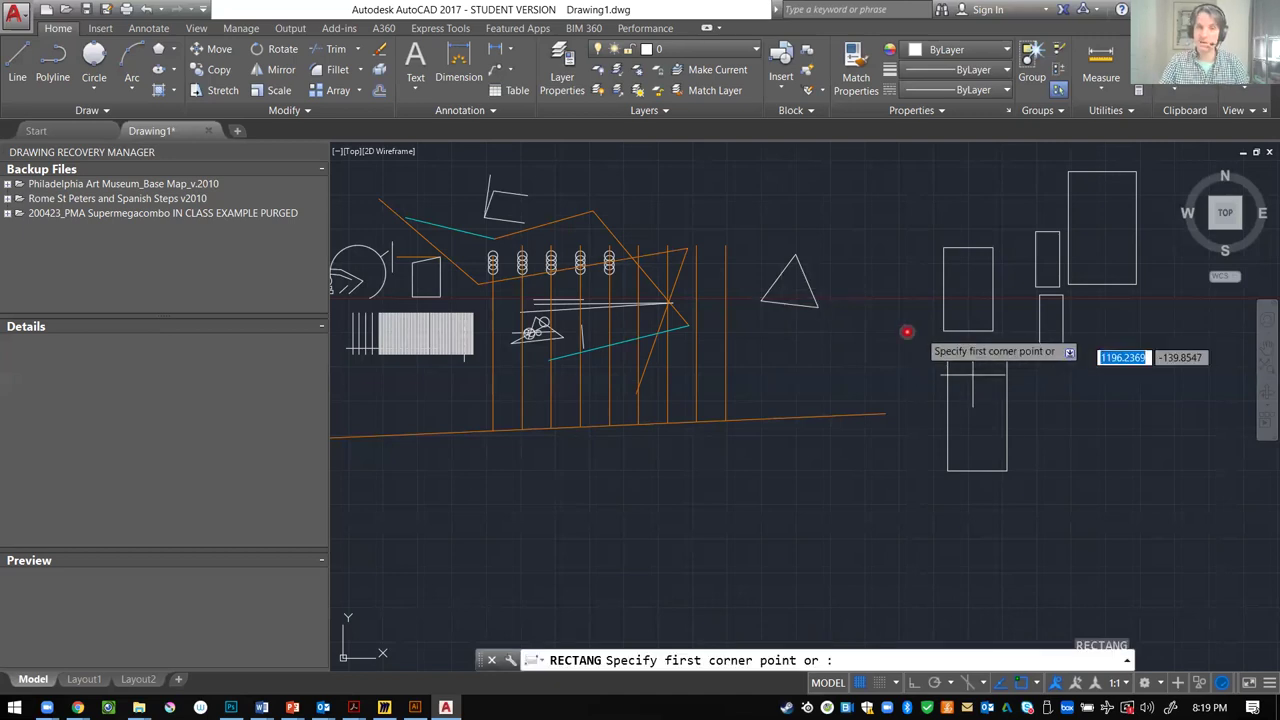
left_click(855, 273)
left_click(1100, 573)
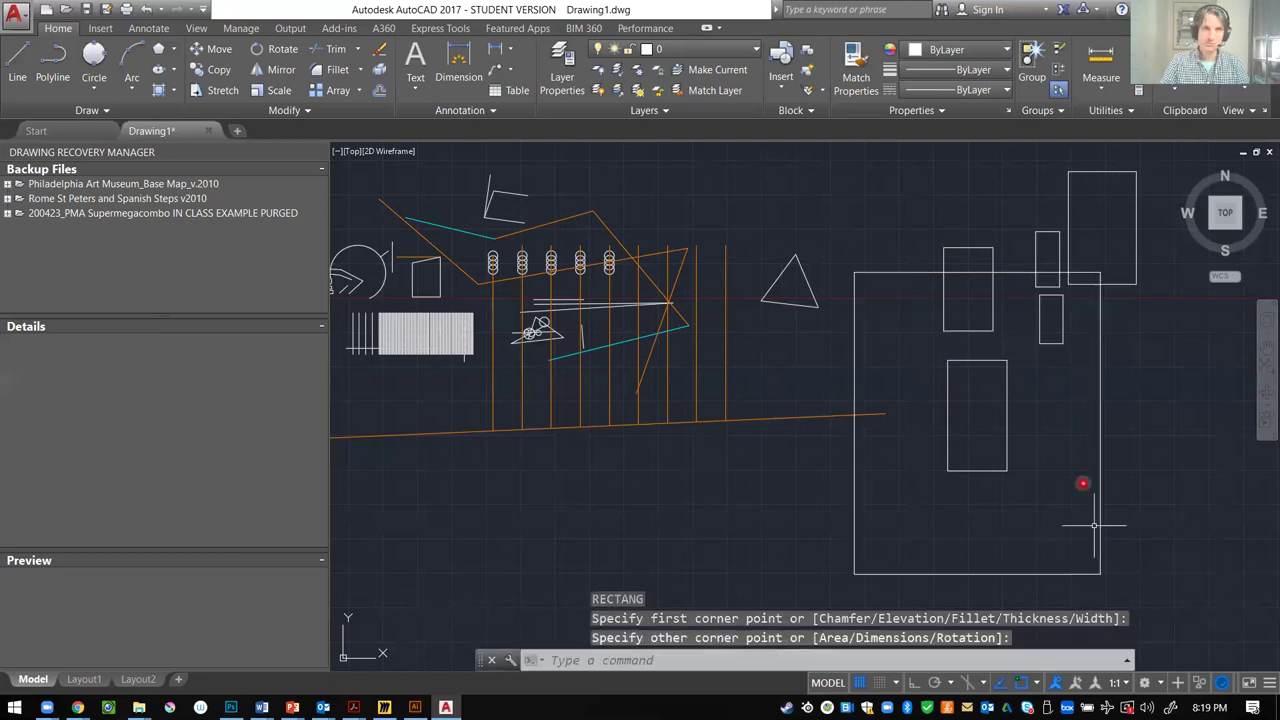
key("Escape")
left_click(887, 490)
left_click(818, 513)
- Grip-stretch the large rectangle's top-left and bottom-left corners outward into an irregular quadrilateral
type("str")
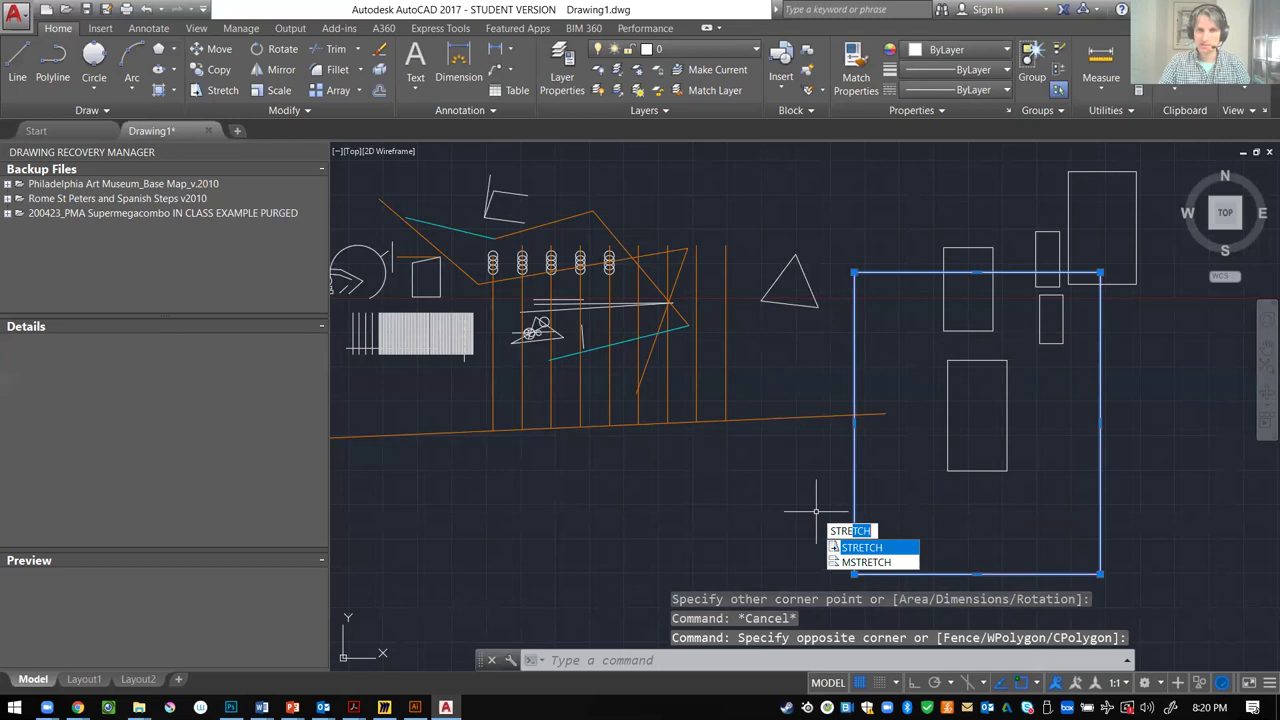
key("Return")
key("Escape")
left_click(878, 262)
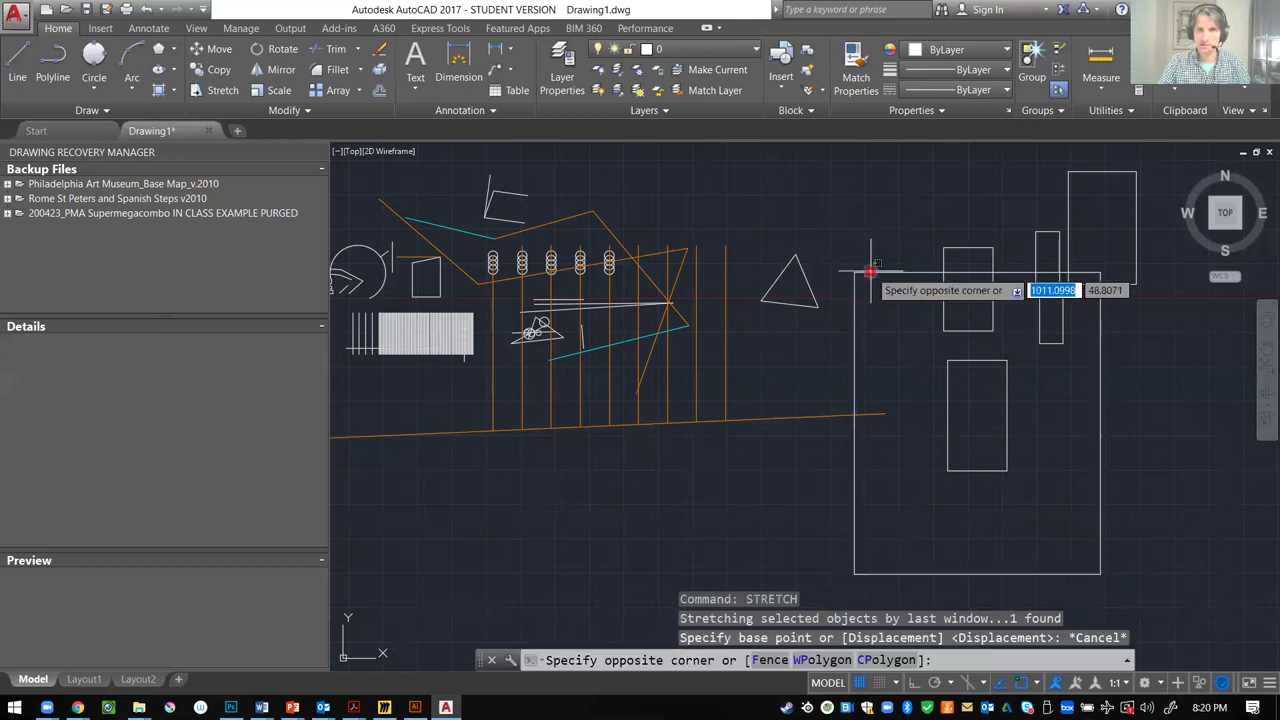
left_click(885, 292)
key("Escape")
left_click(872, 272)
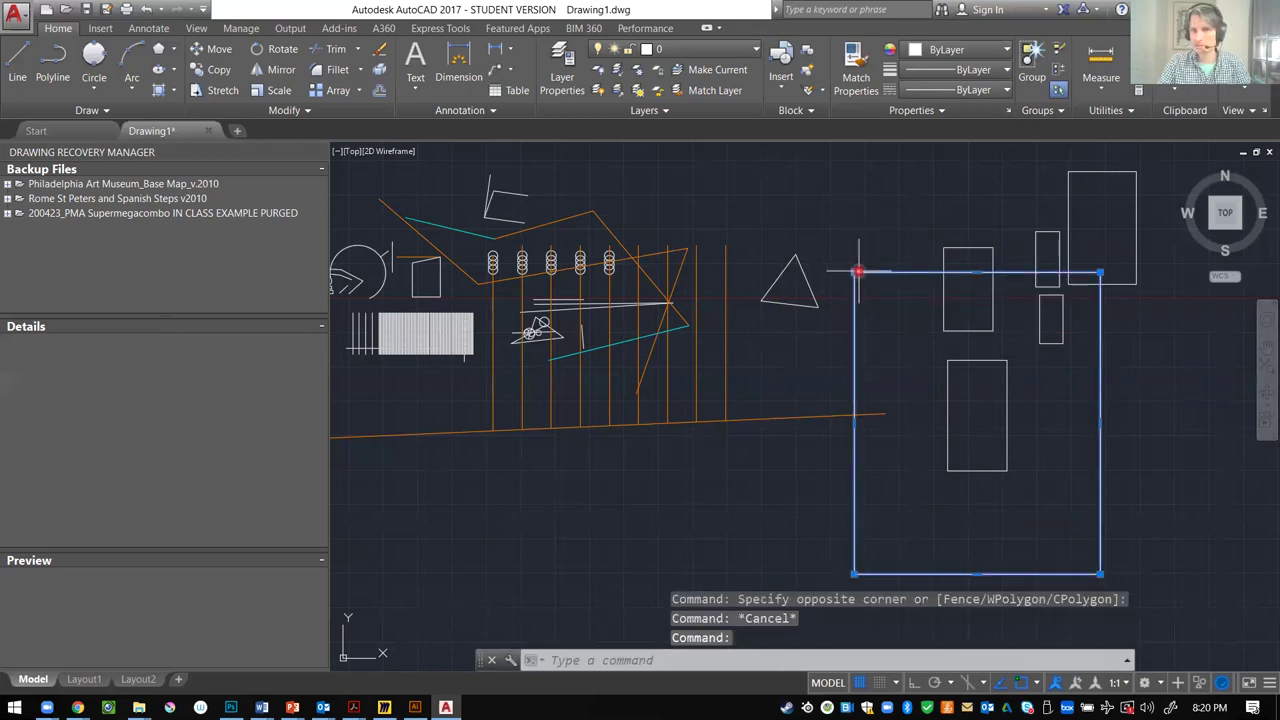
left_click(853, 272)
left_click(808, 195)
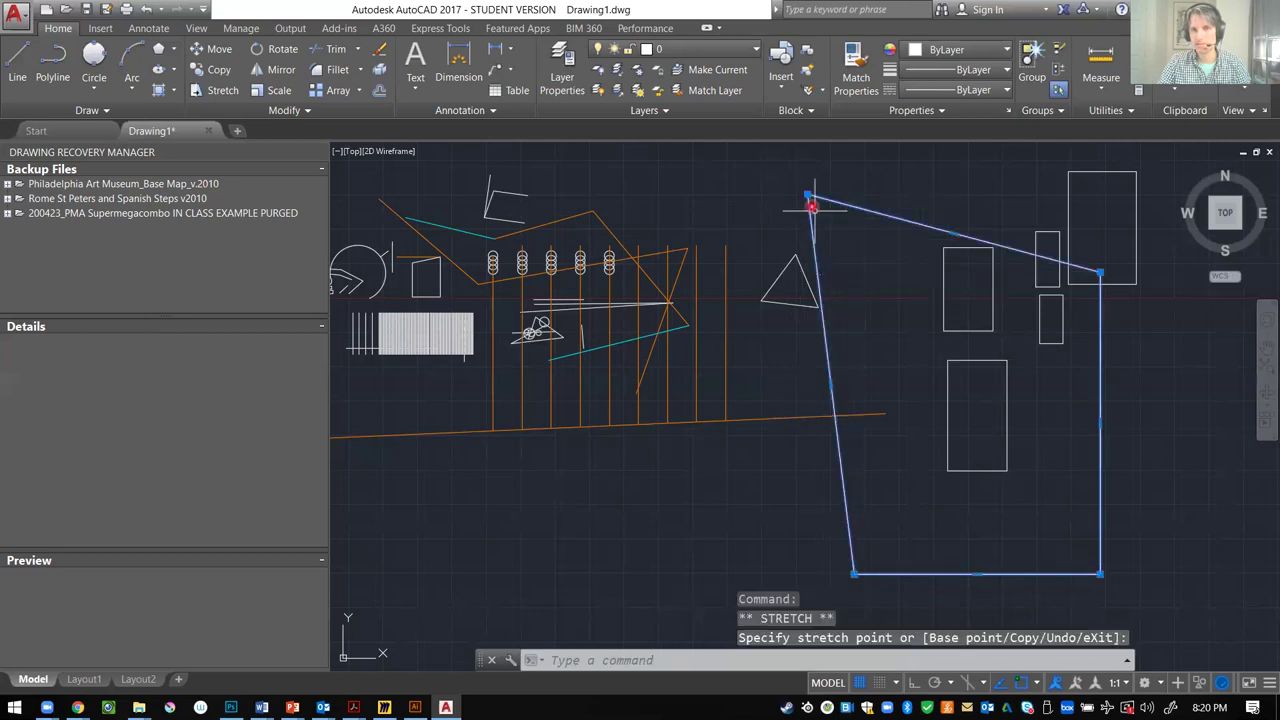
left_click(849, 573)
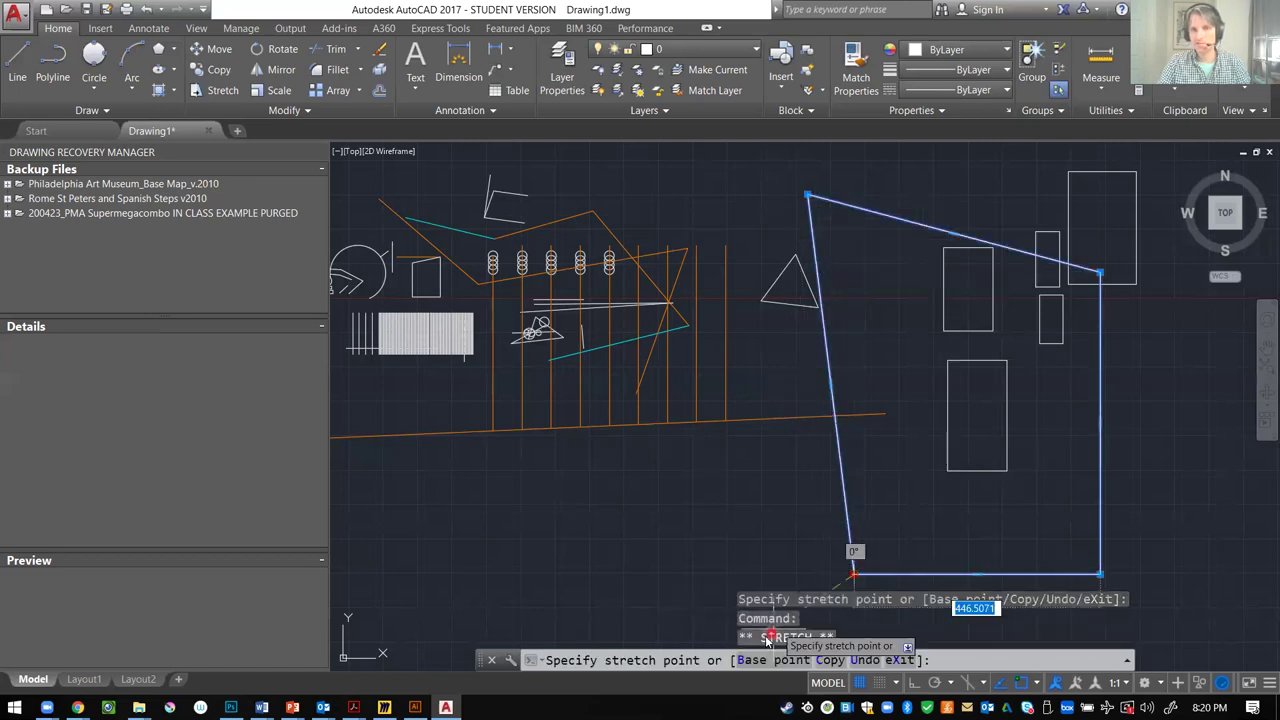
left_click(677, 636)
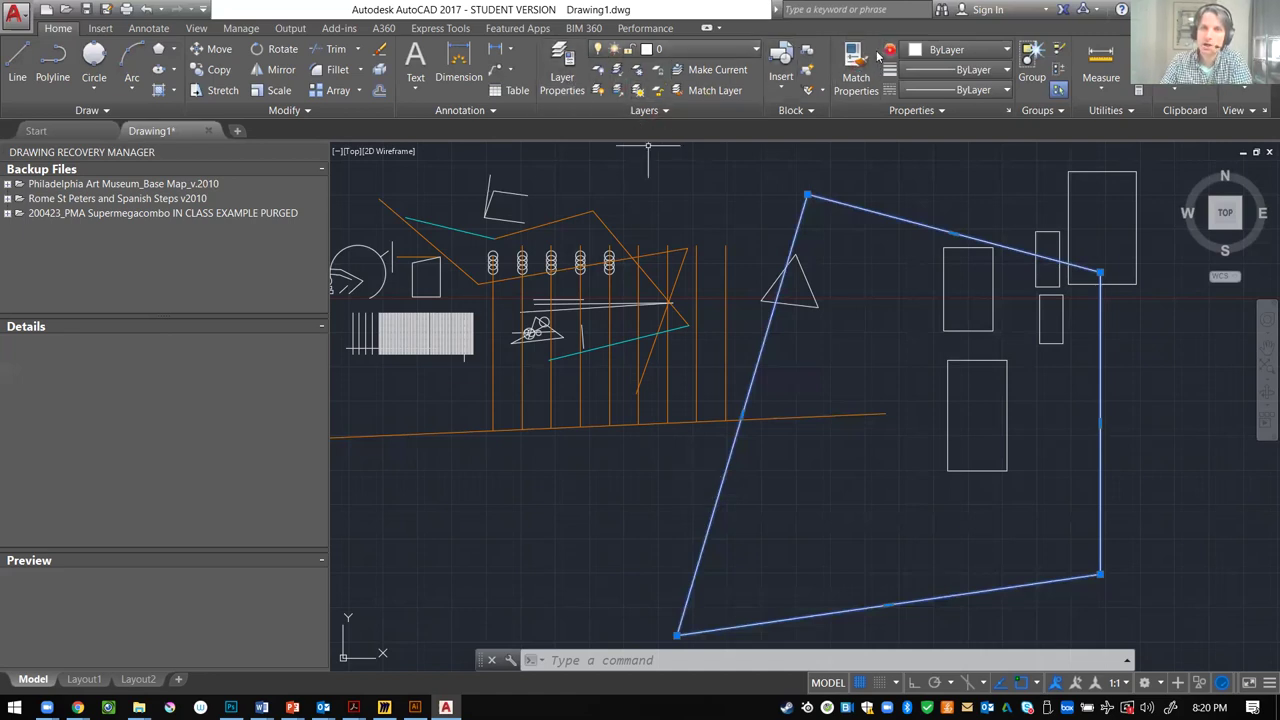
left_click(562, 72)
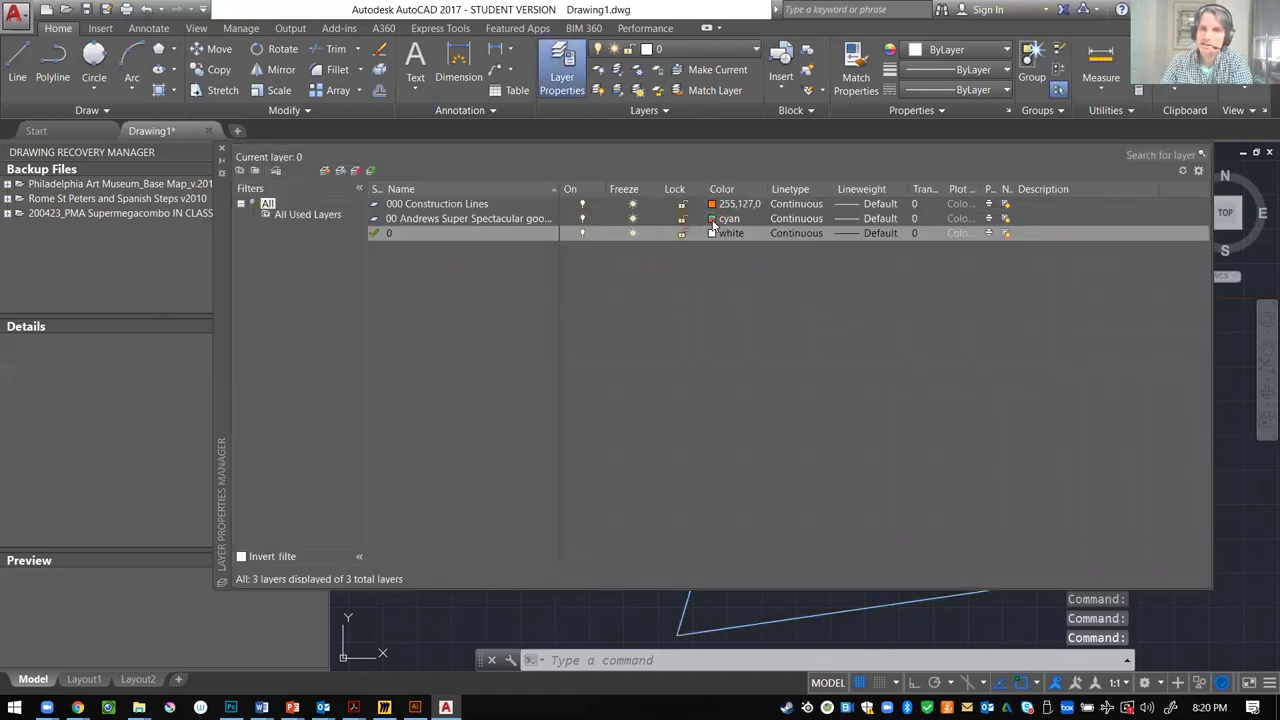
left_click(712, 220)
left_click(712, 220)
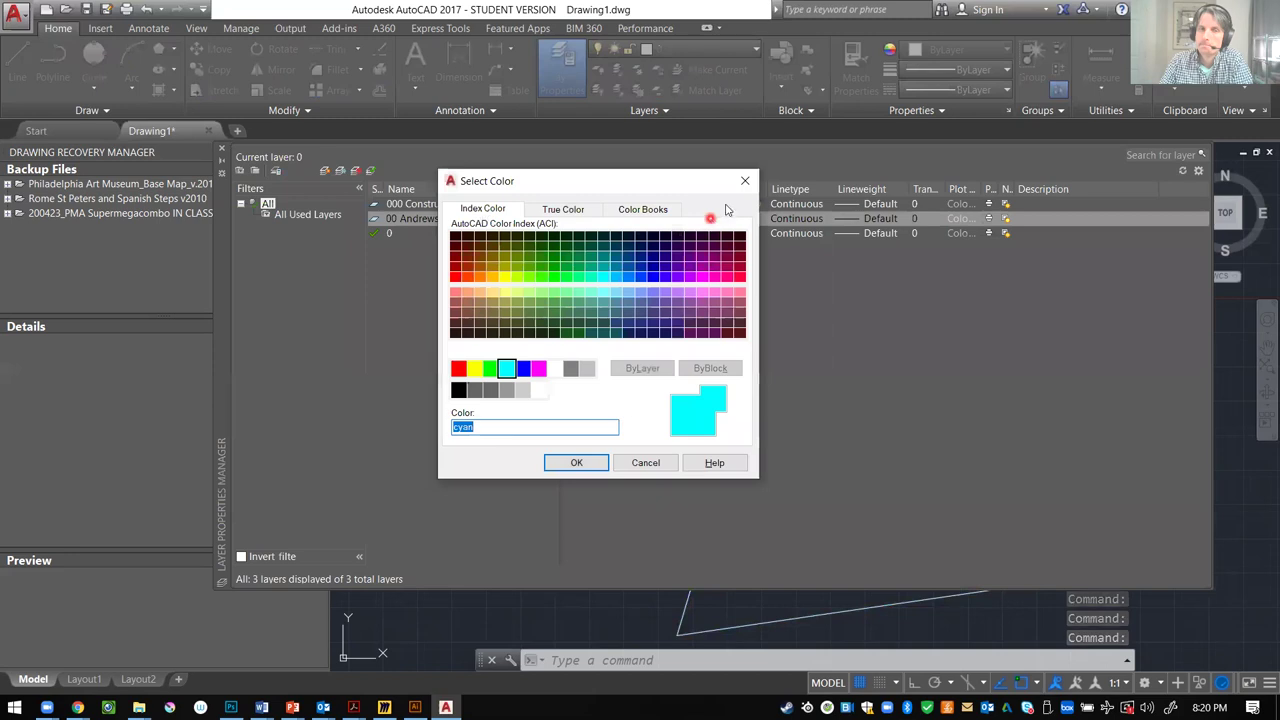
left_click(745, 180)
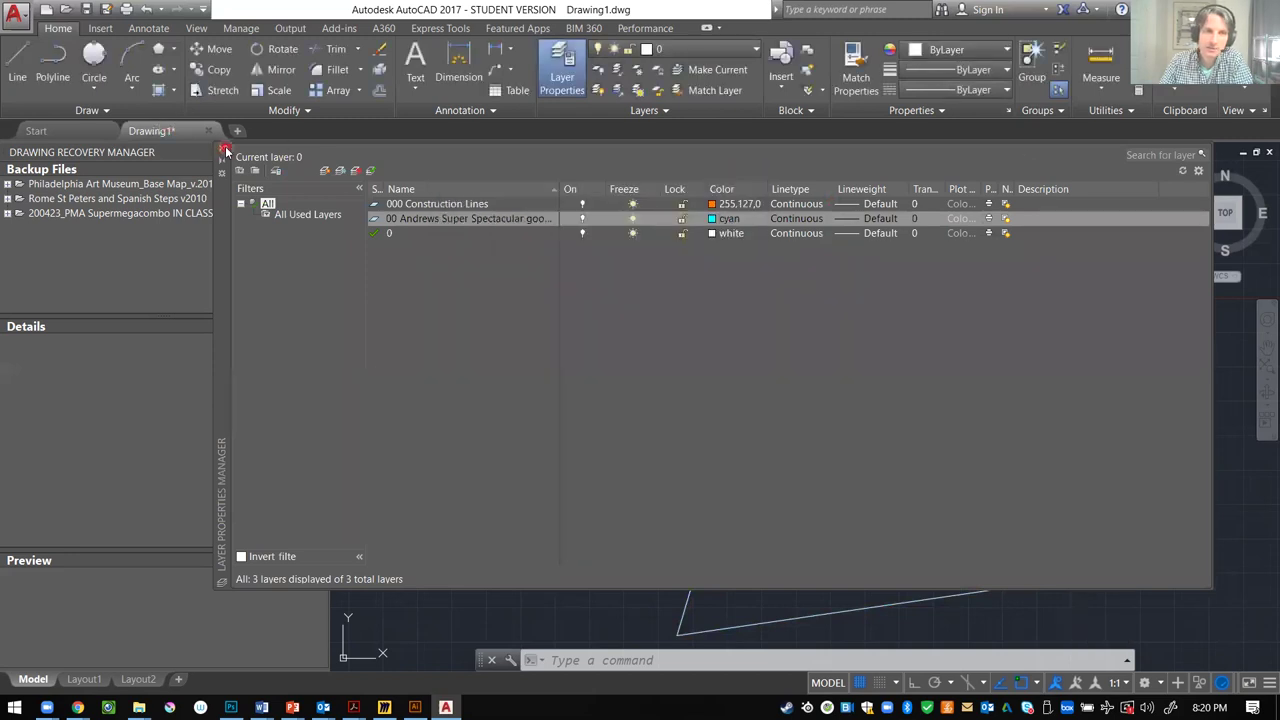
left_click(224, 148)
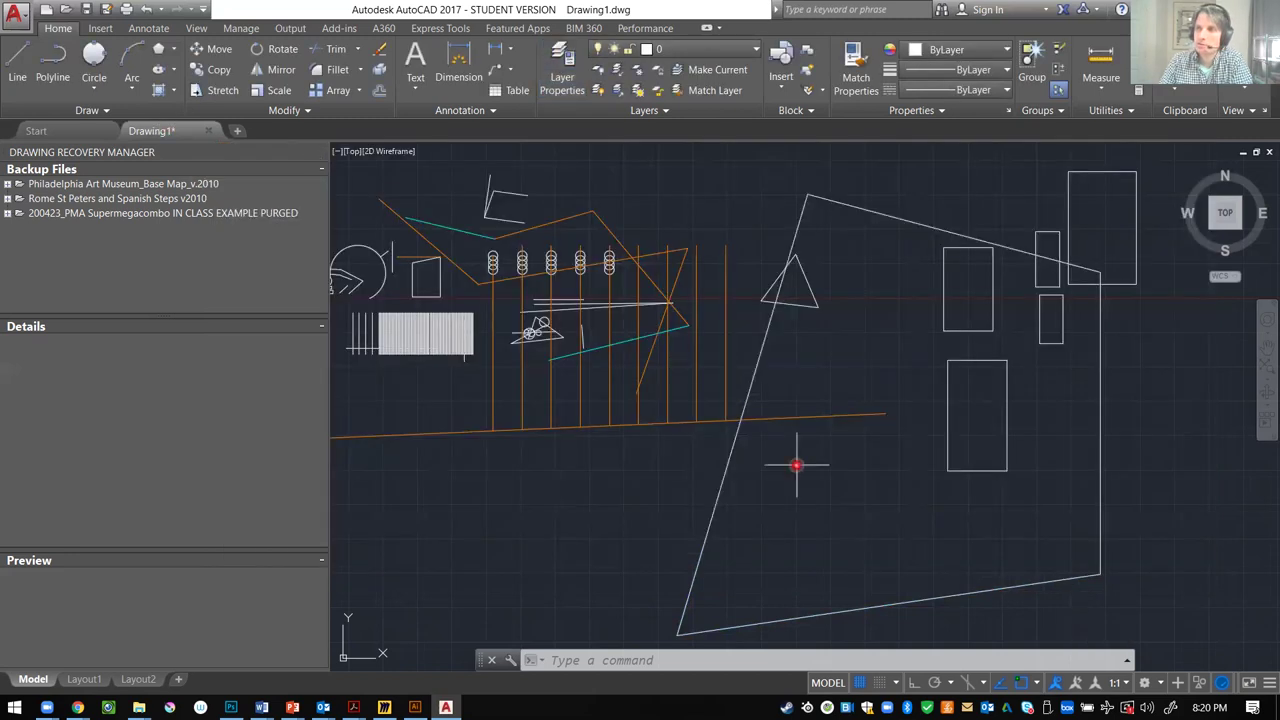
left_click_drag(777, 504, 630, 528)
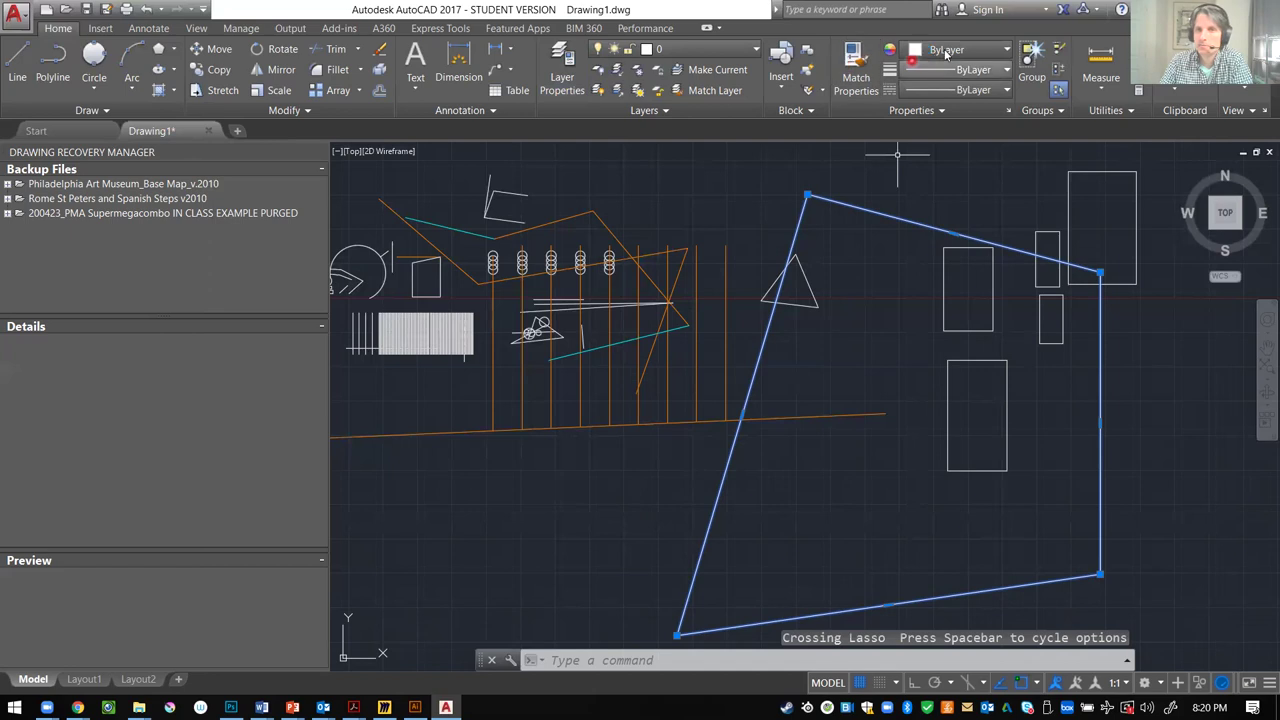
- Open the quadrilateral's Object Color dropdown and close it, leaving the colour ByLayer
left_click(1007, 50)
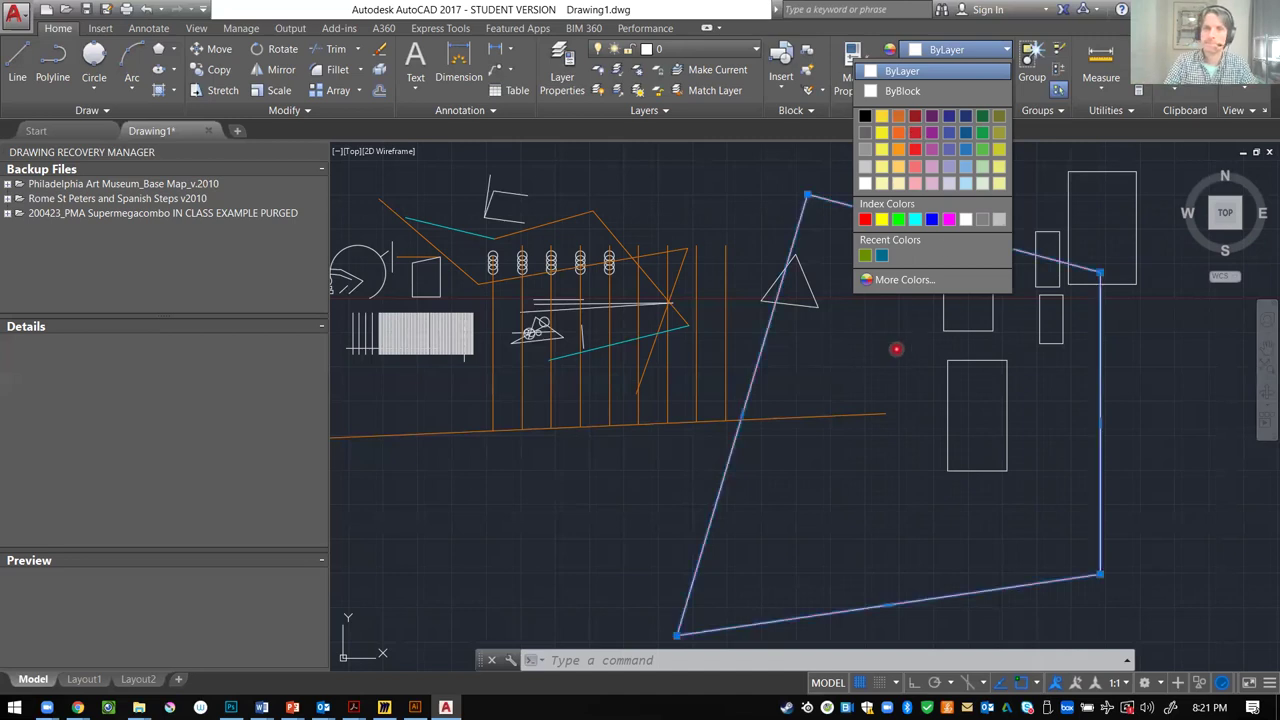
left_click(810, 386)
left_click_drag(810, 386, 586, 409)
key("Escape")
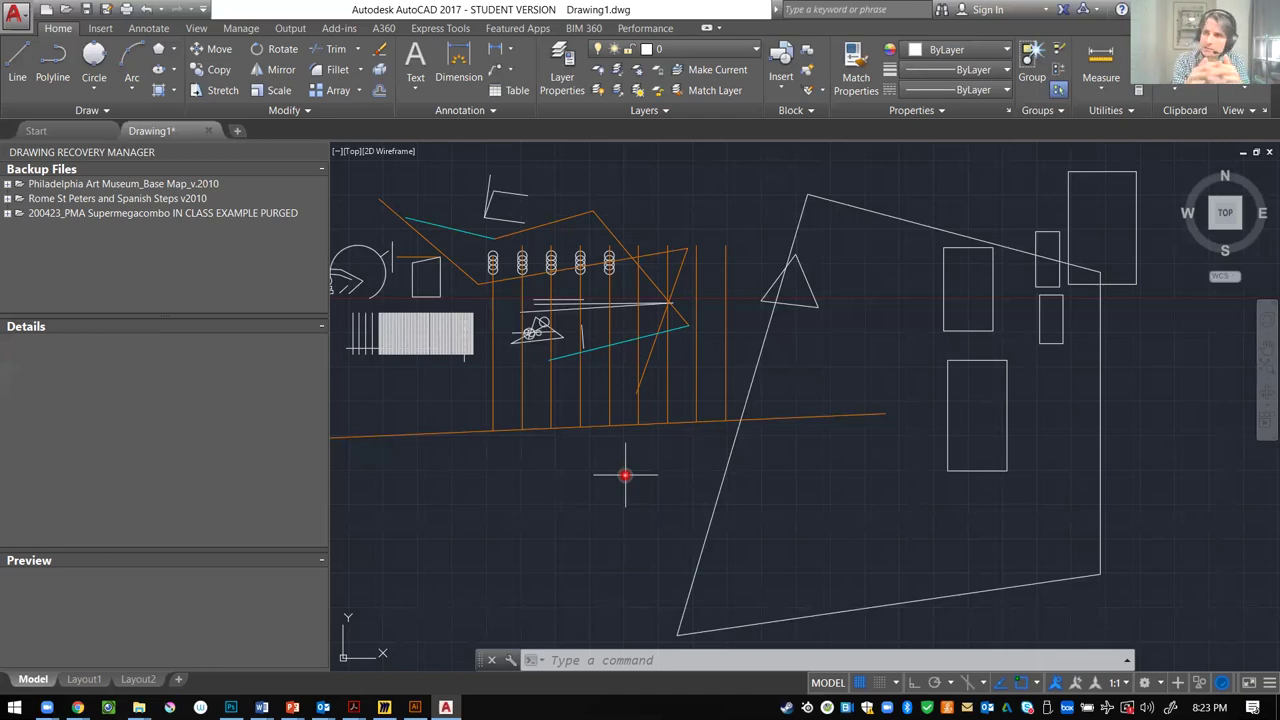
scroll(625, 475, "down", 6)
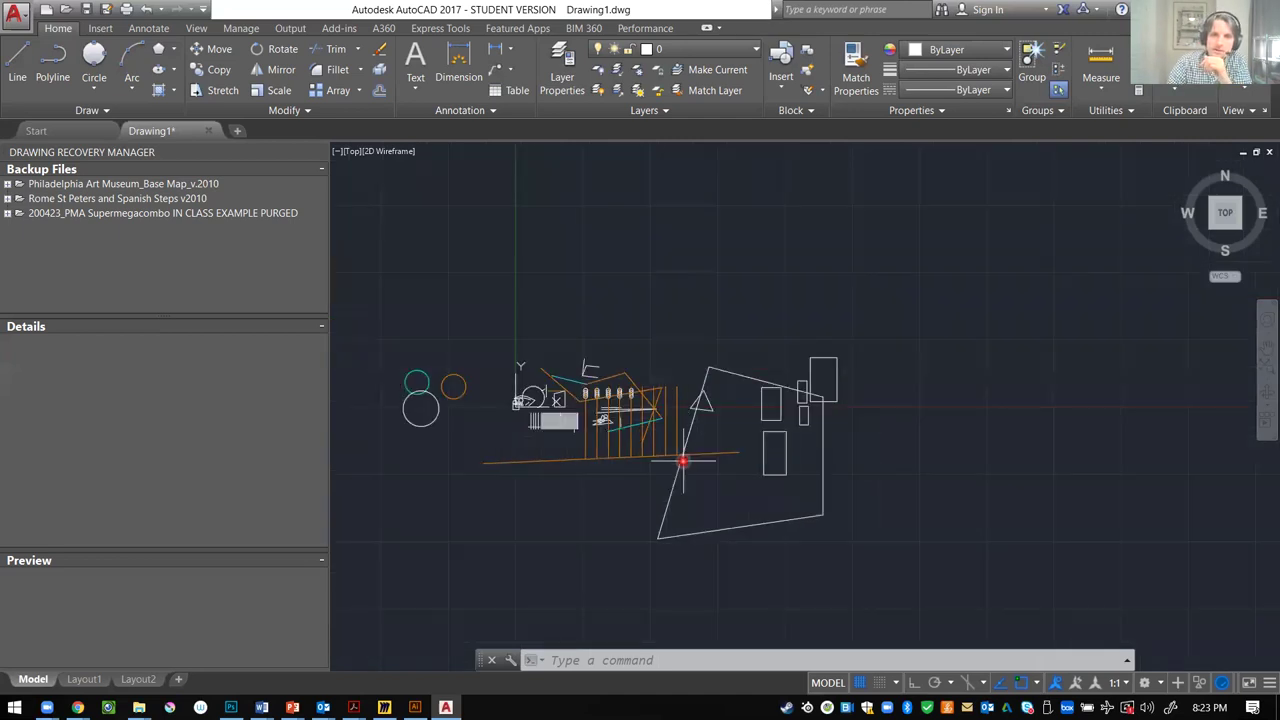
scroll(994, 331, "down", 2)
scroll(737, 388, "up", 2)
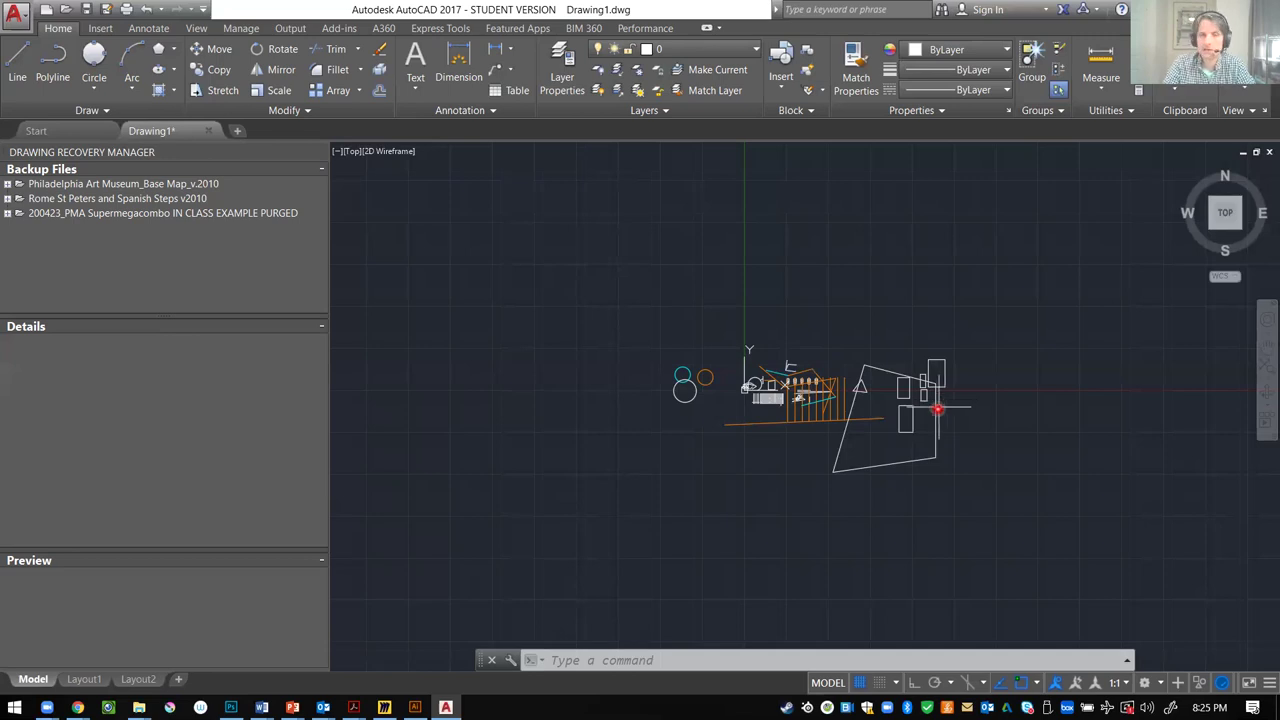
scroll(930, 440, "up", 2)
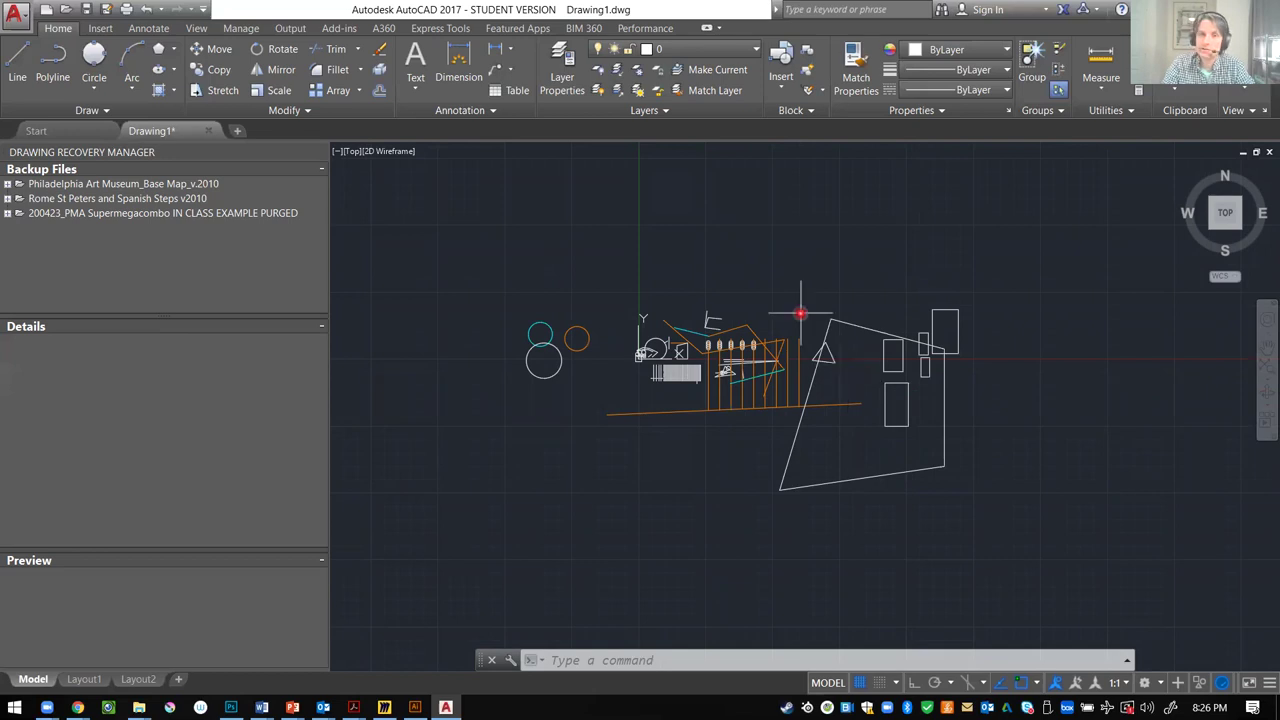
type("2")
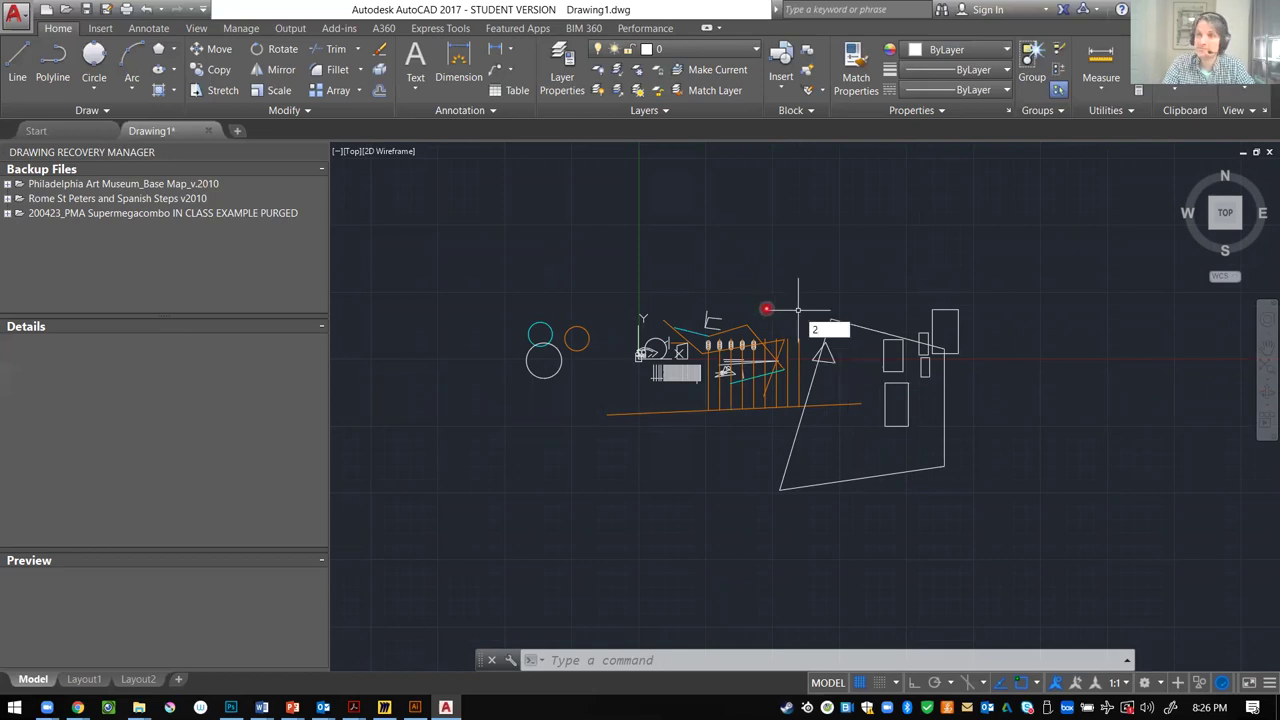
key("Escape")
key("Escape")
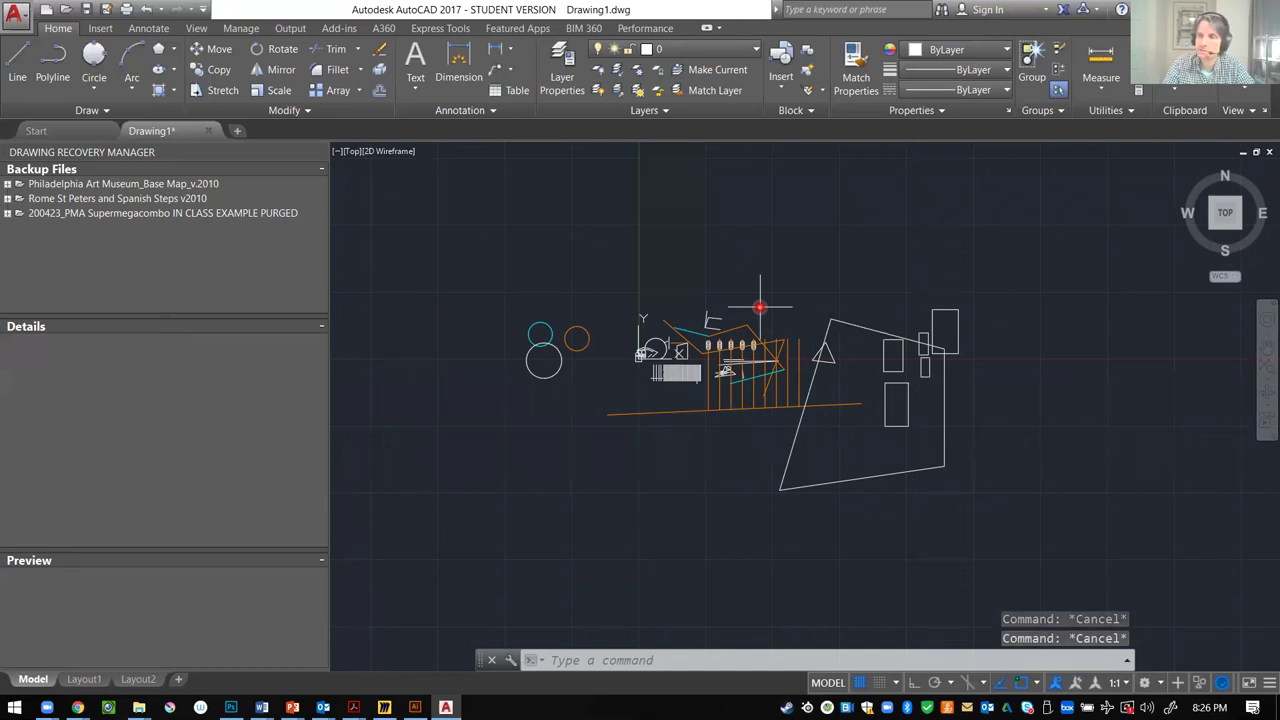
type("j")
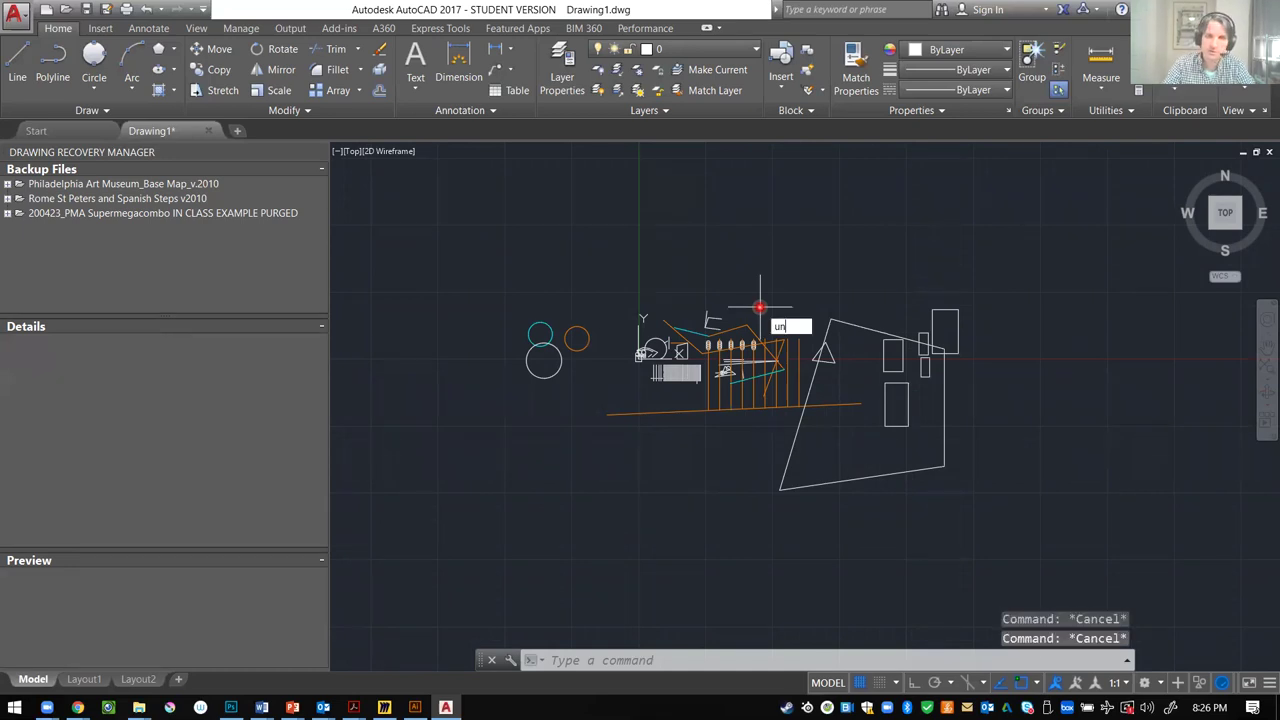
key("Return")
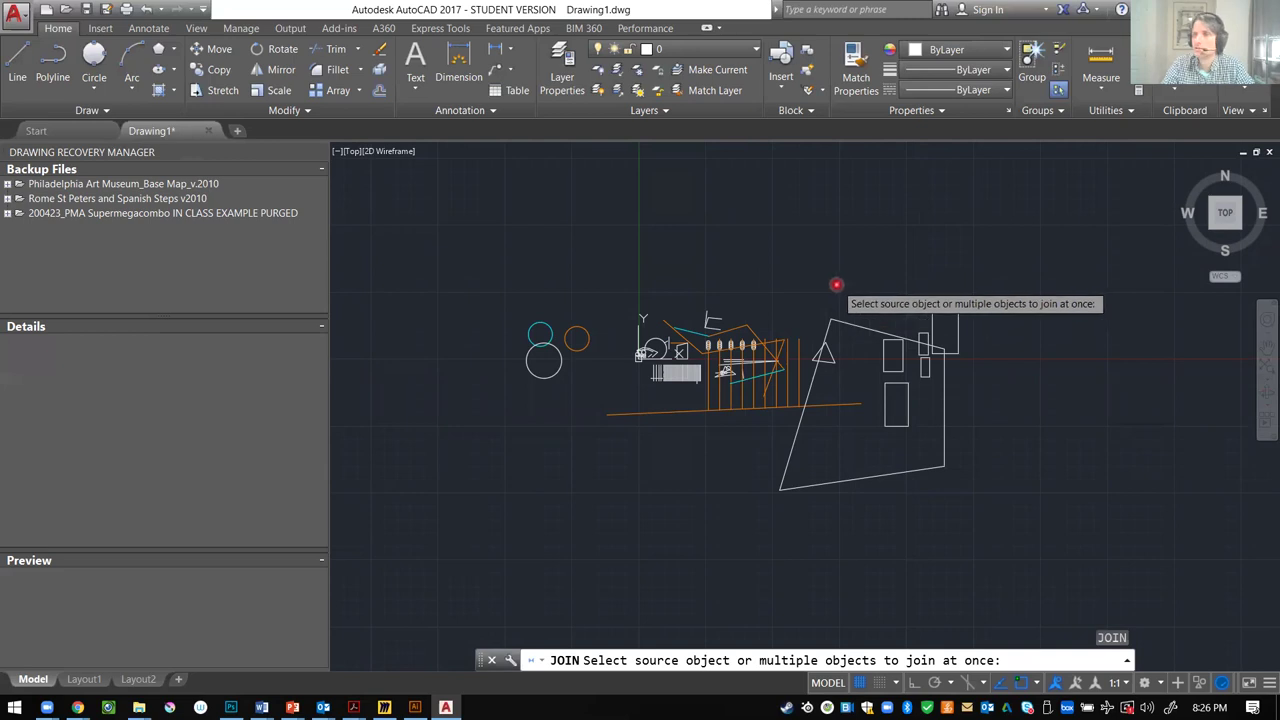
key("Escape")
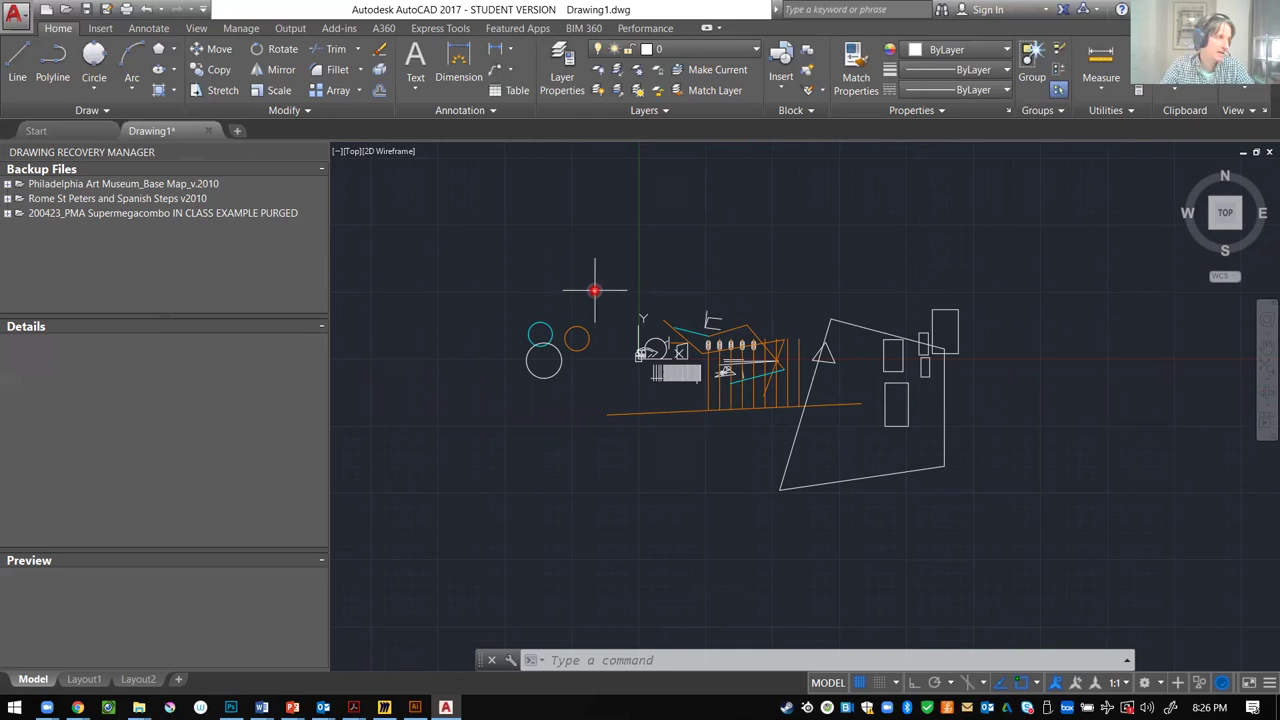
- Browse the Insert tab's block gallery and Set Location options without inserting anything
left_click(100, 29)
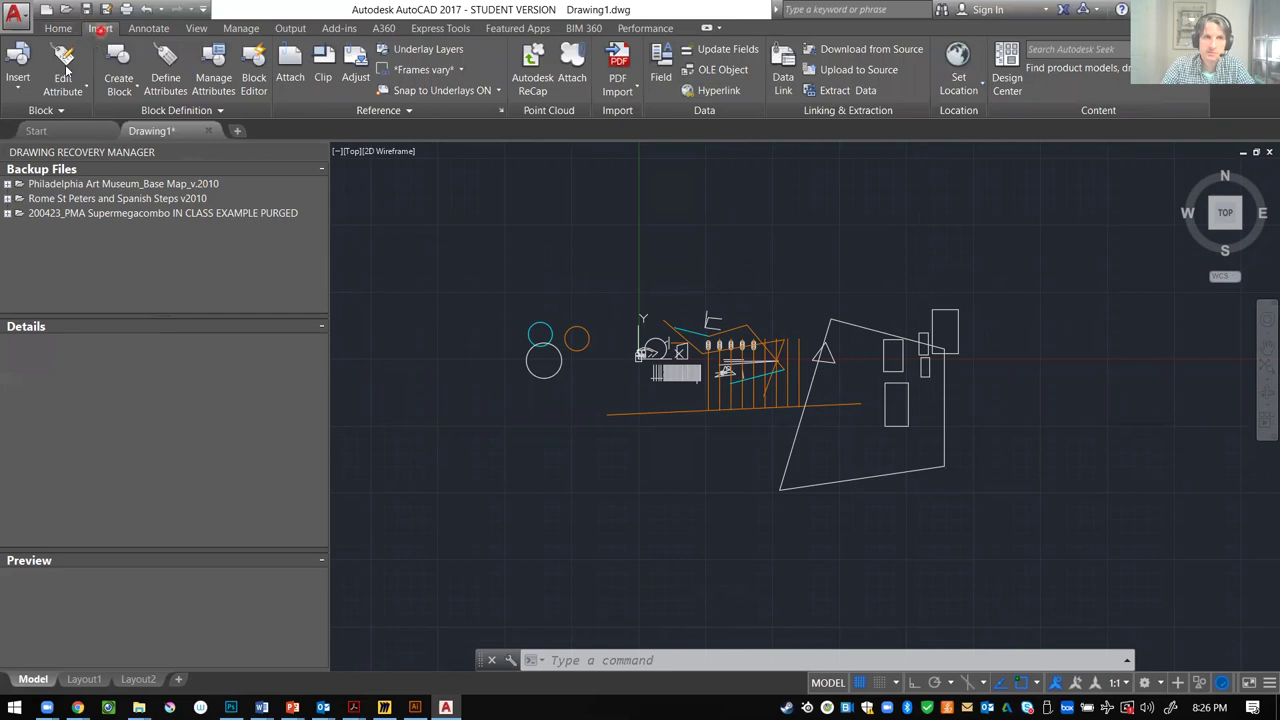
left_click(18, 90)
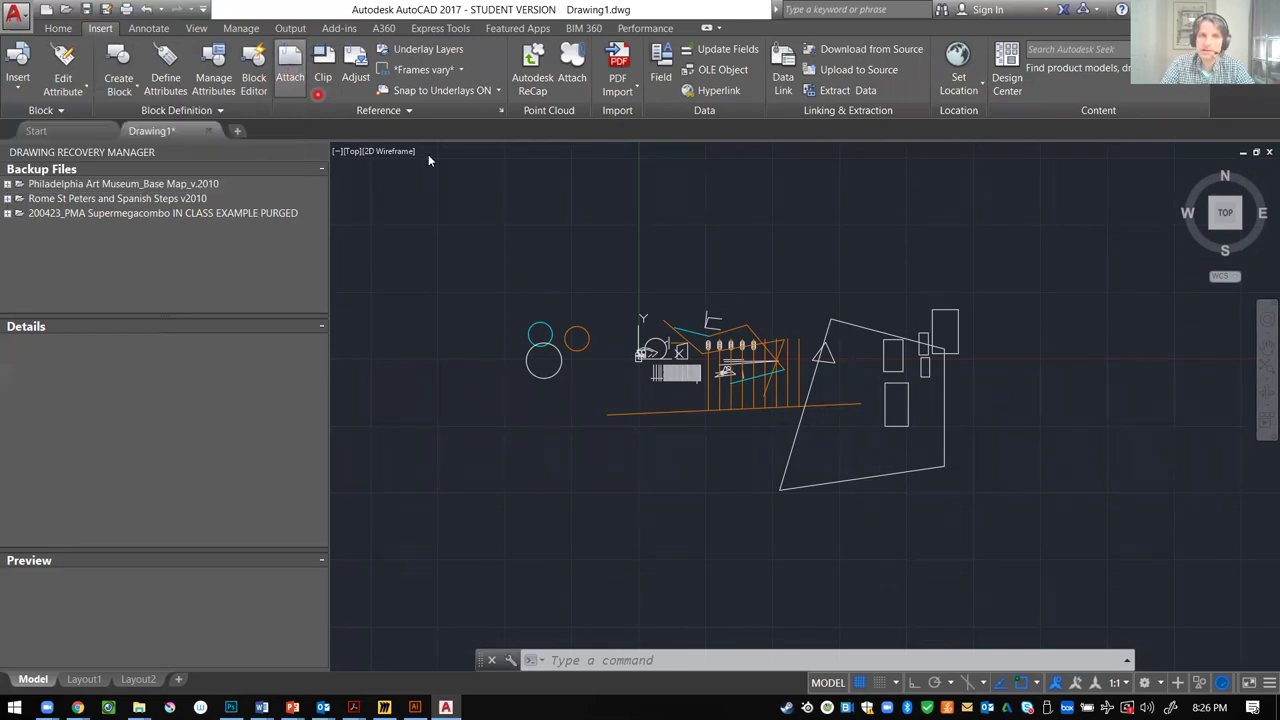
key("Escape")
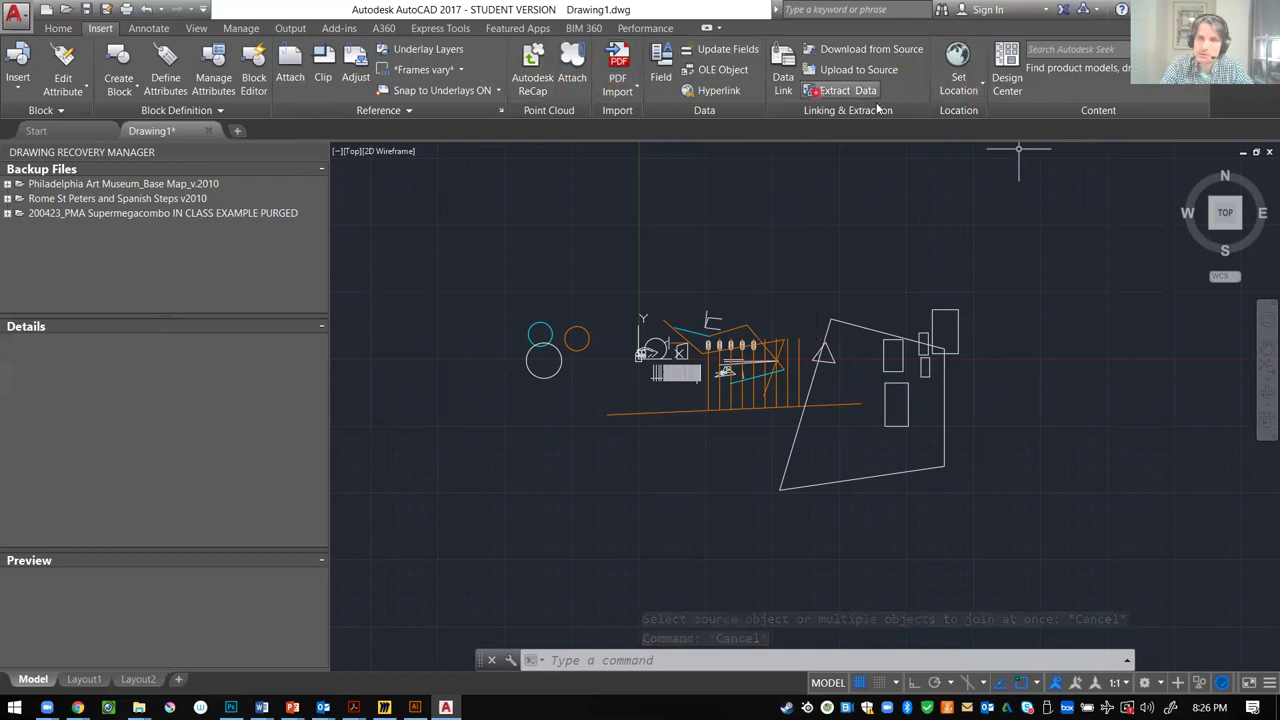
left_click(973, 66)
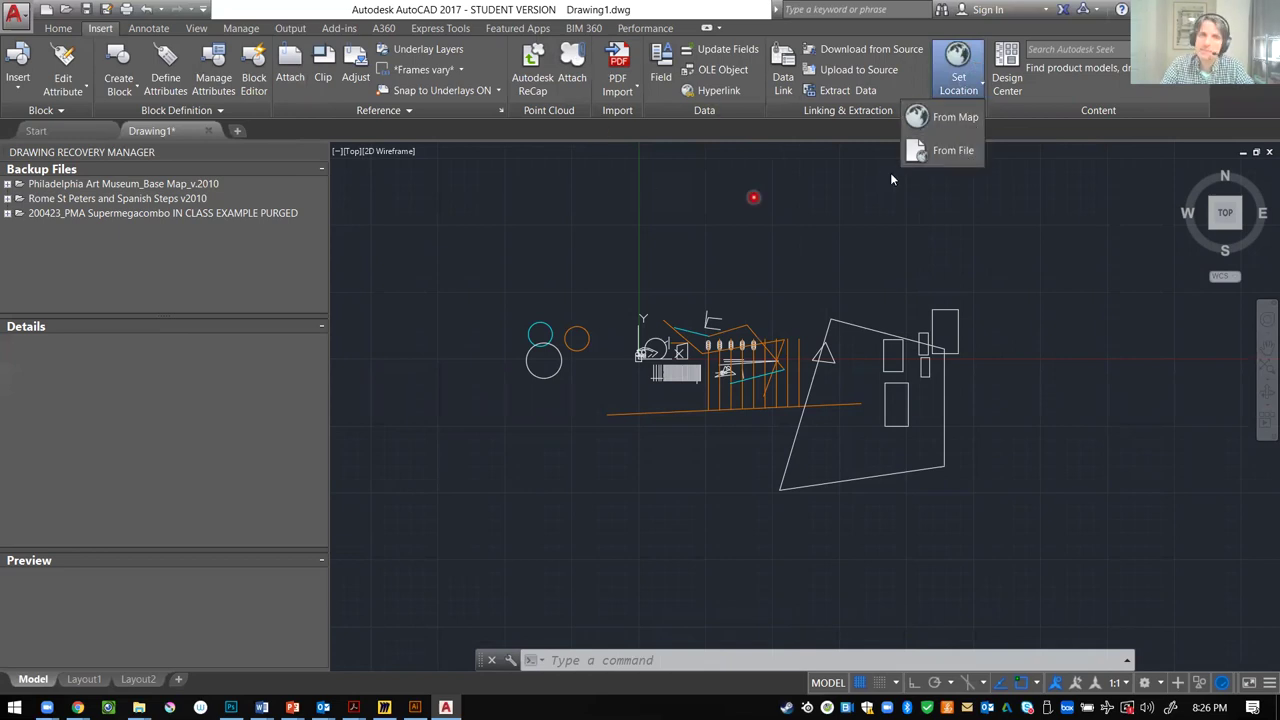
left_click(846, 230)
- Try the PHOTO and PICTURE commands, cancel them, and zoom in
type("photo")
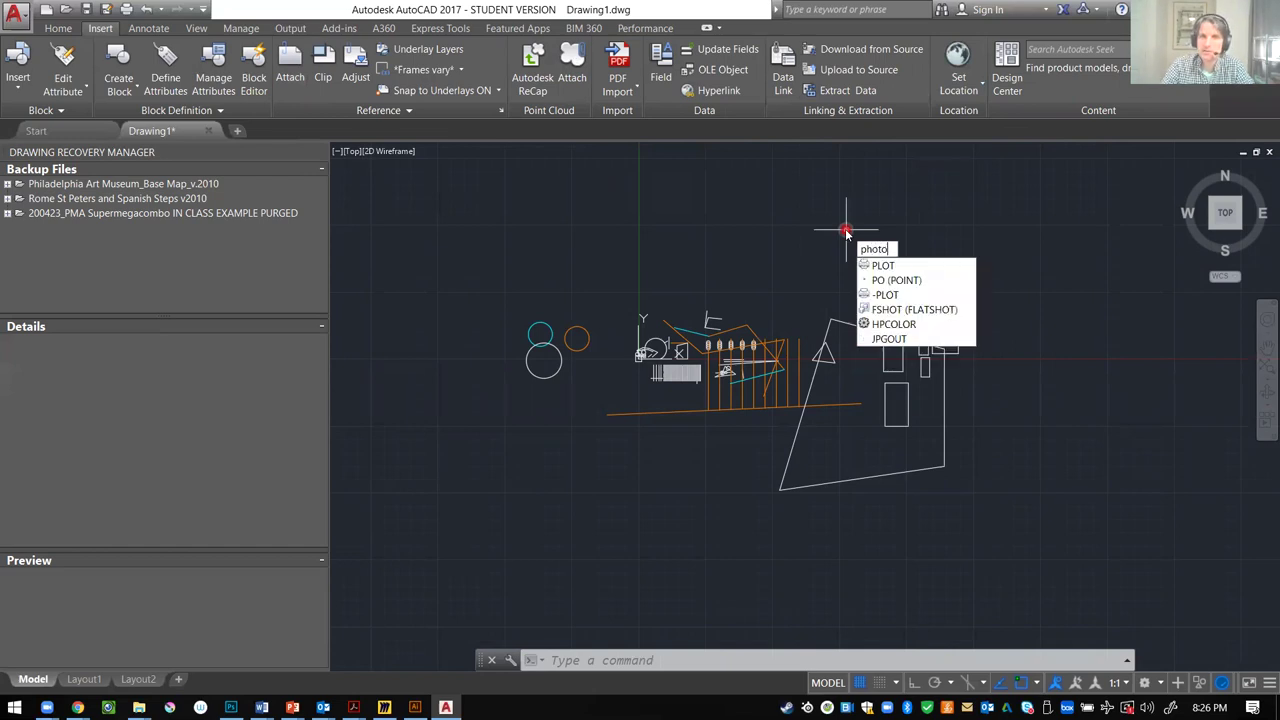
key("Escape")
key("Escape")
key("Escape")
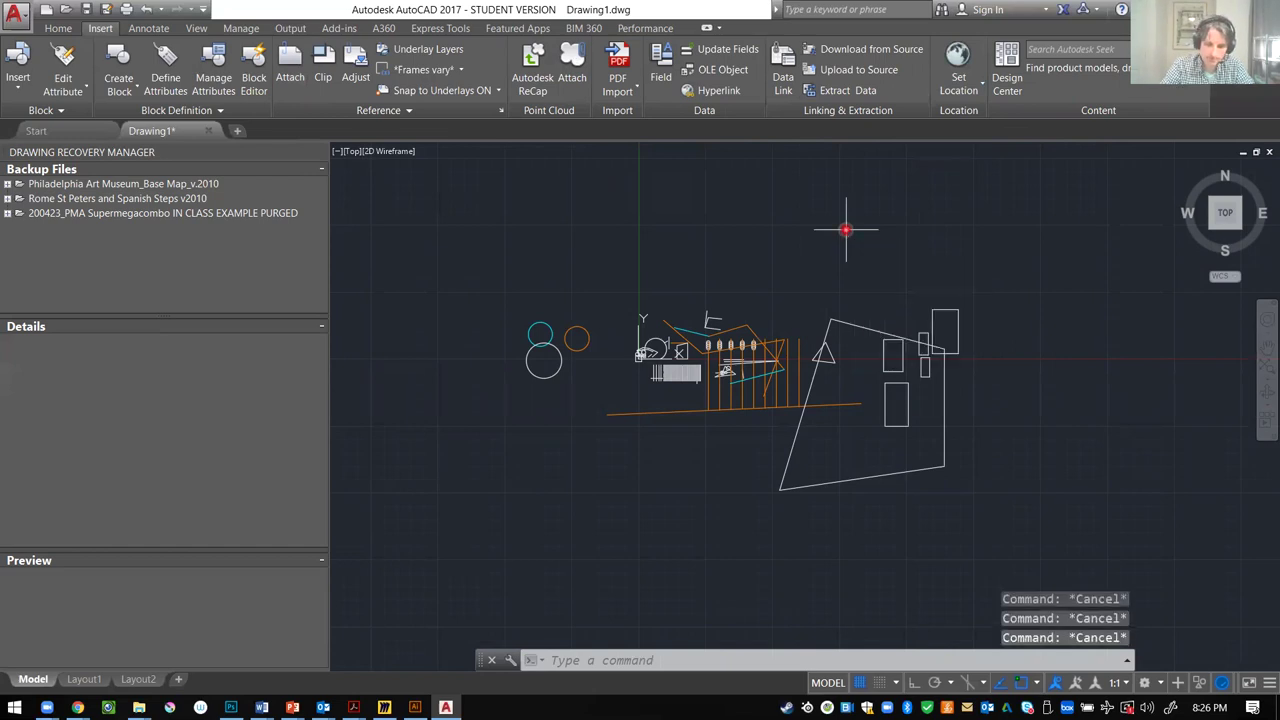
type("picture")
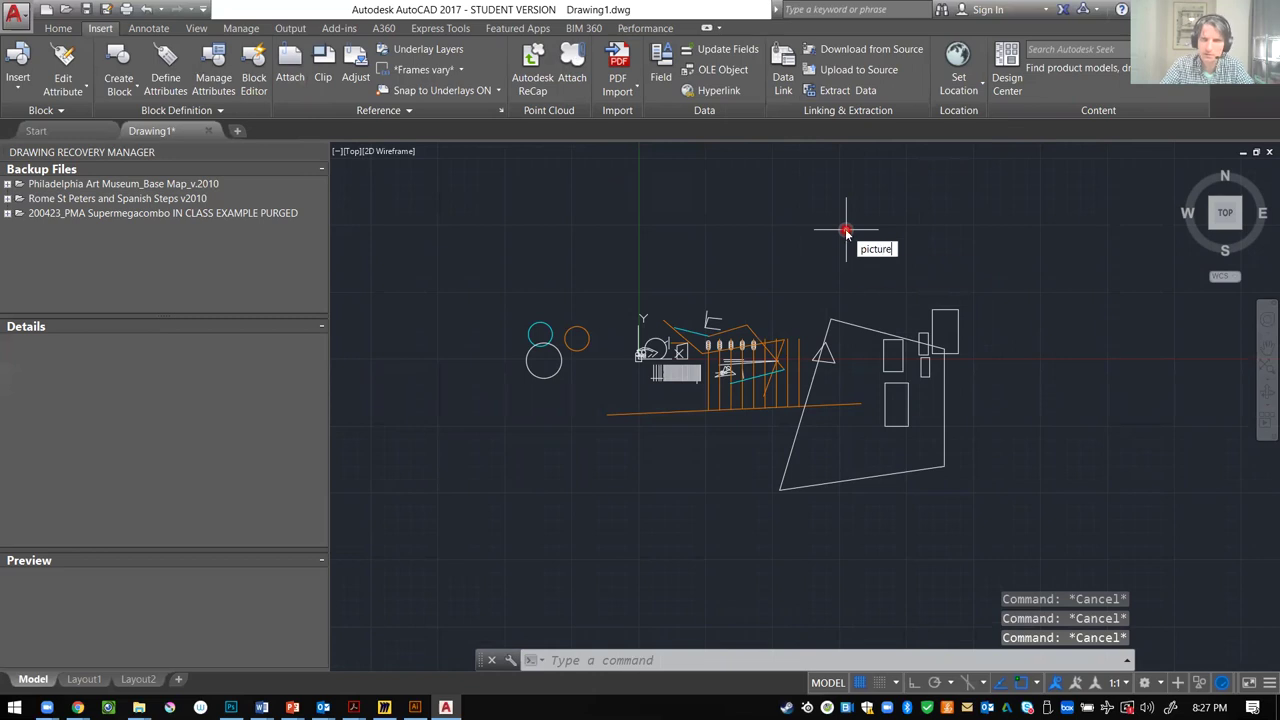
key("BackSpace")
key("BackSpace")
key("BackSpace")
key("BackSpace")
key("BackSpace")
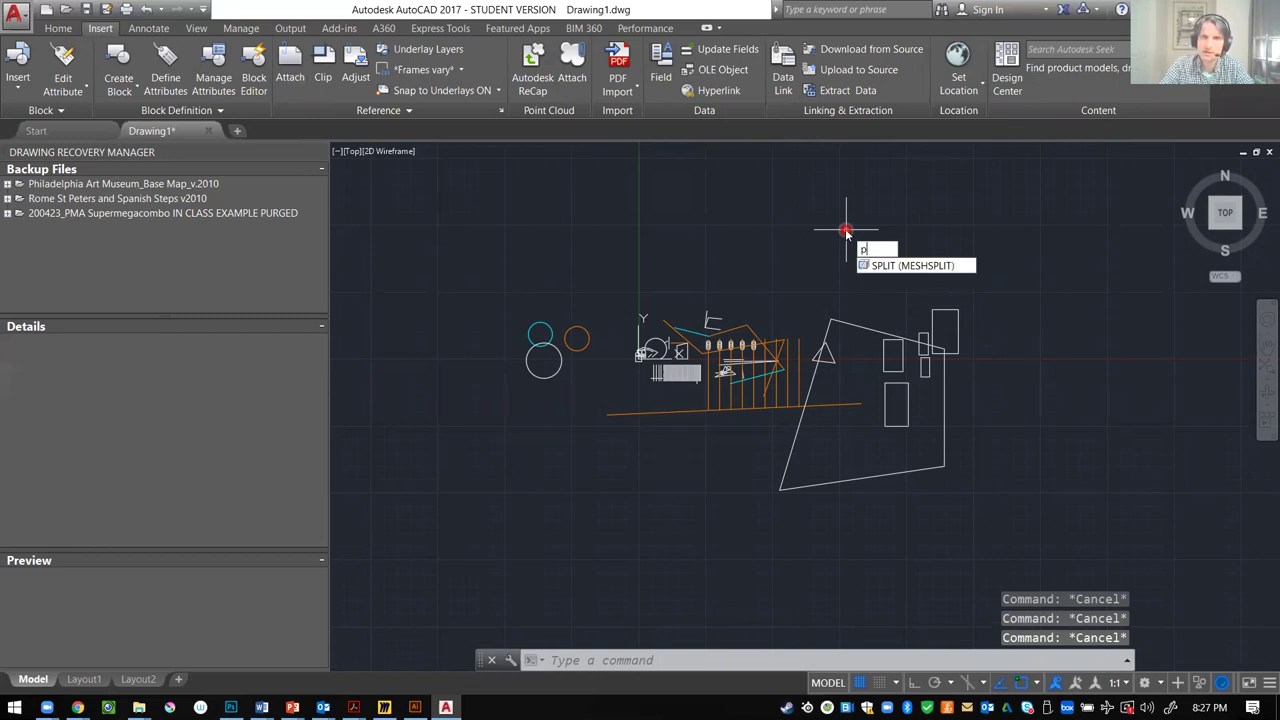
key("Escape")
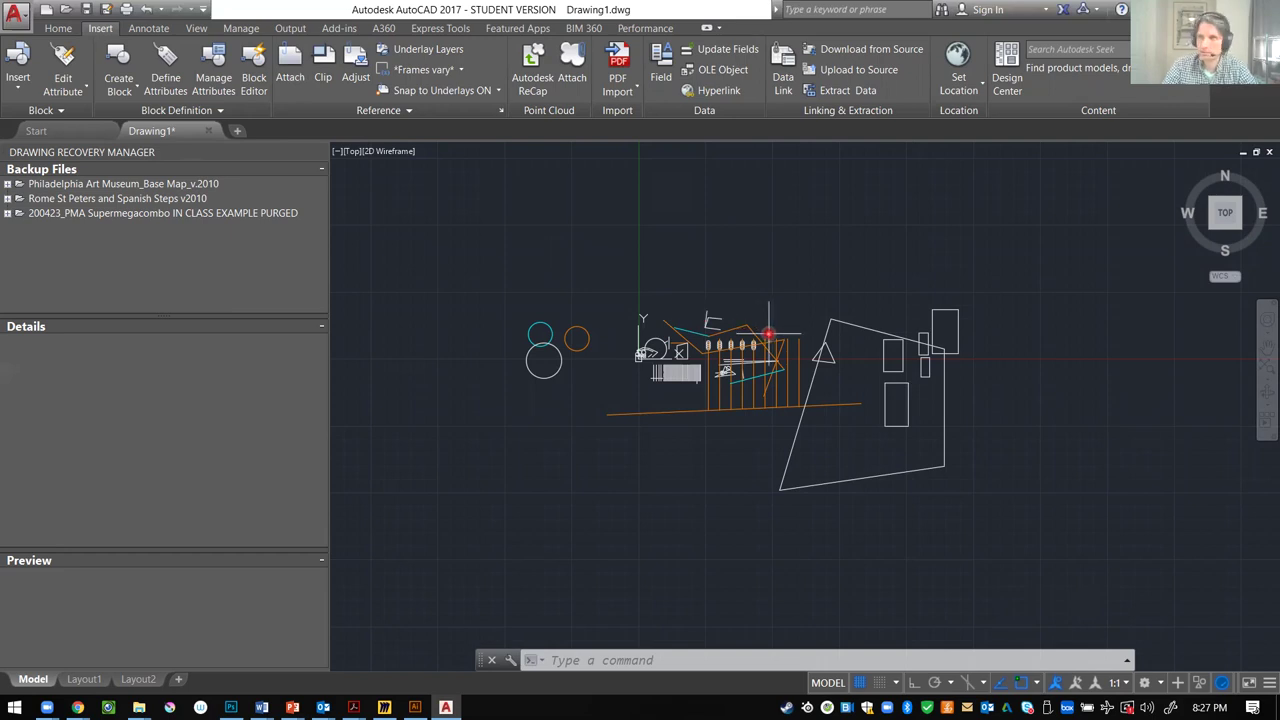
key("Escape")
key("Escape")
key("Escape")
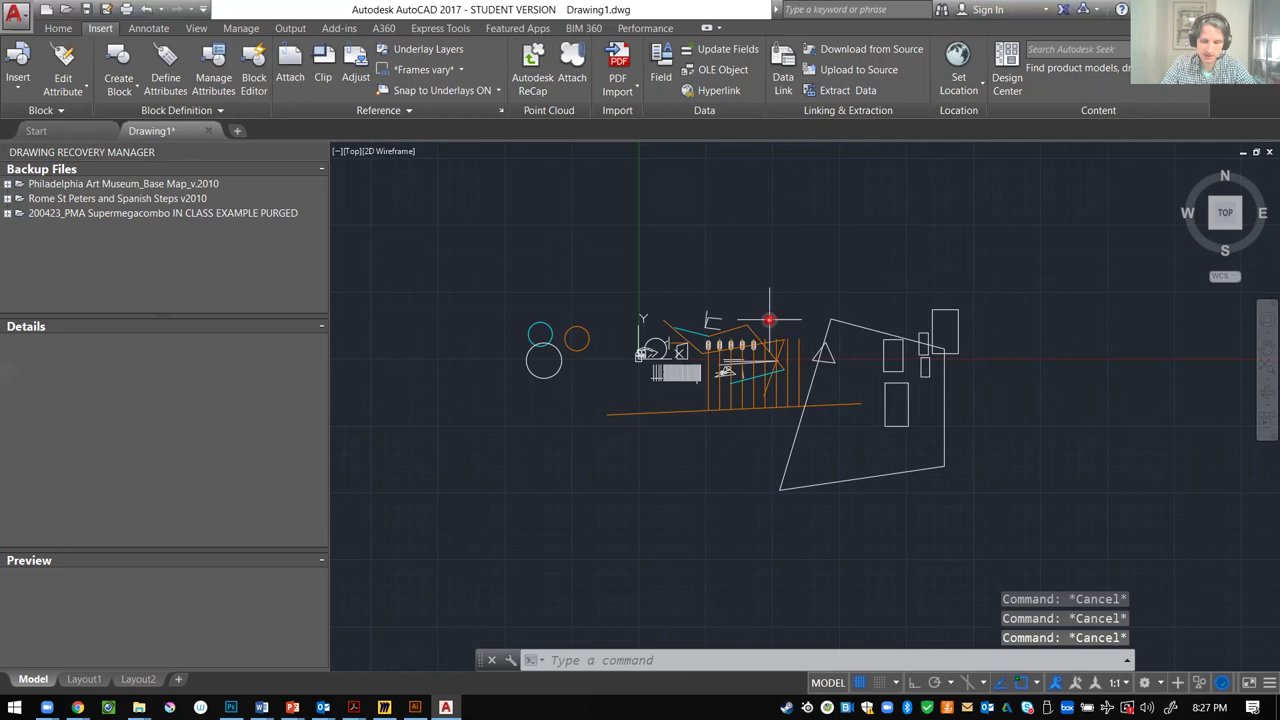
scroll(963, 370, "up", 2)
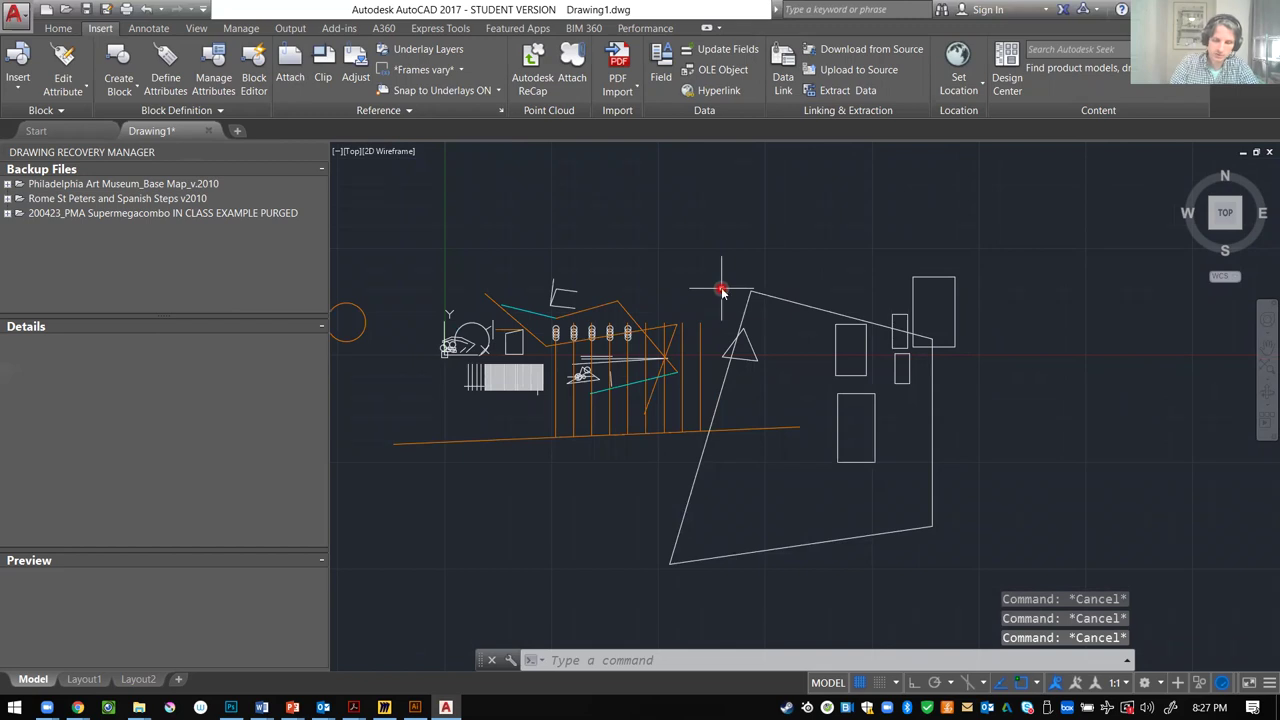
- Draw a five-vertex zigzag polyline above the quadrilateral and return to the Home tab
type("PL")
key("Return")
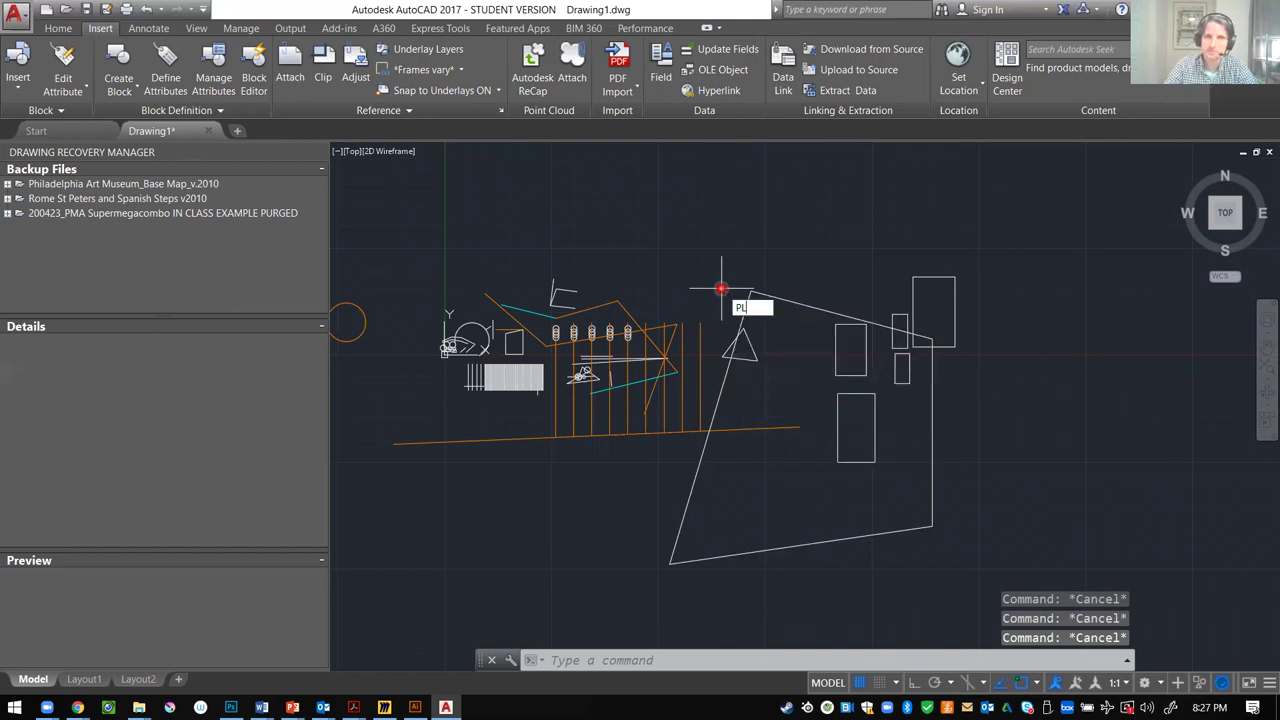
left_click(660, 198)
left_click(790, 224)
left_click(921, 186)
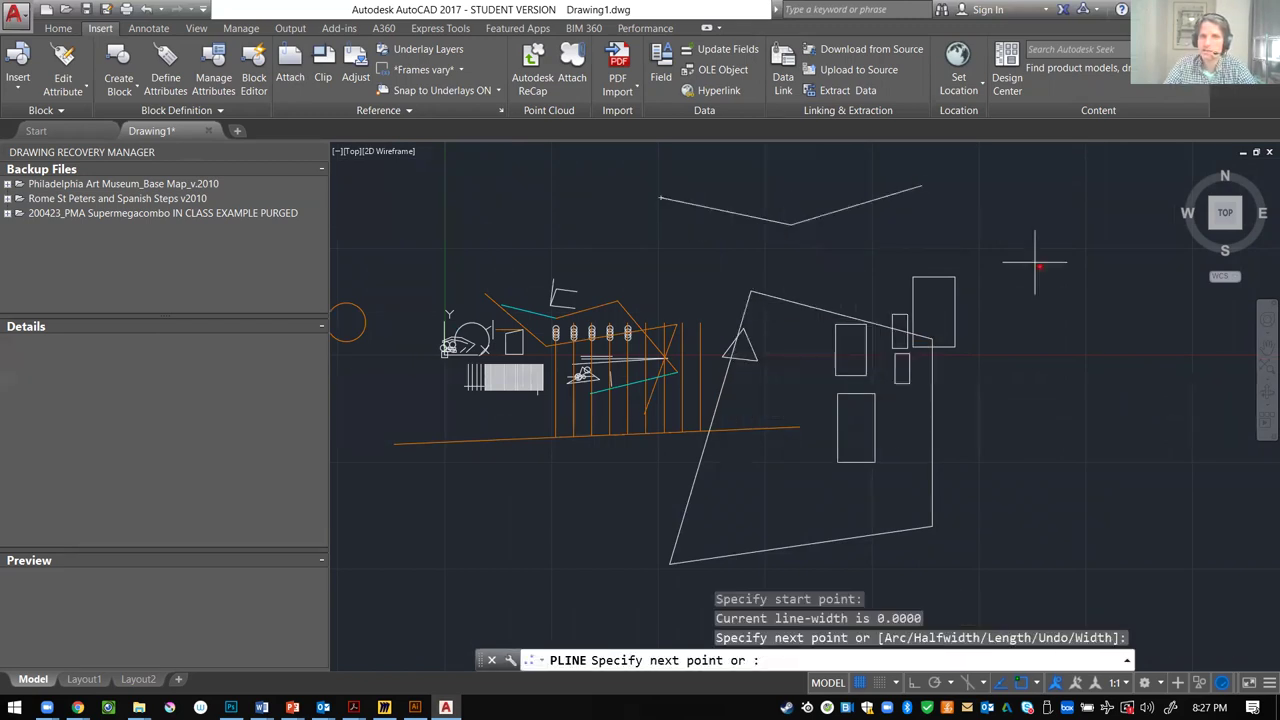
left_click(1040, 265)
left_click(1060, 320)
key("Escape")
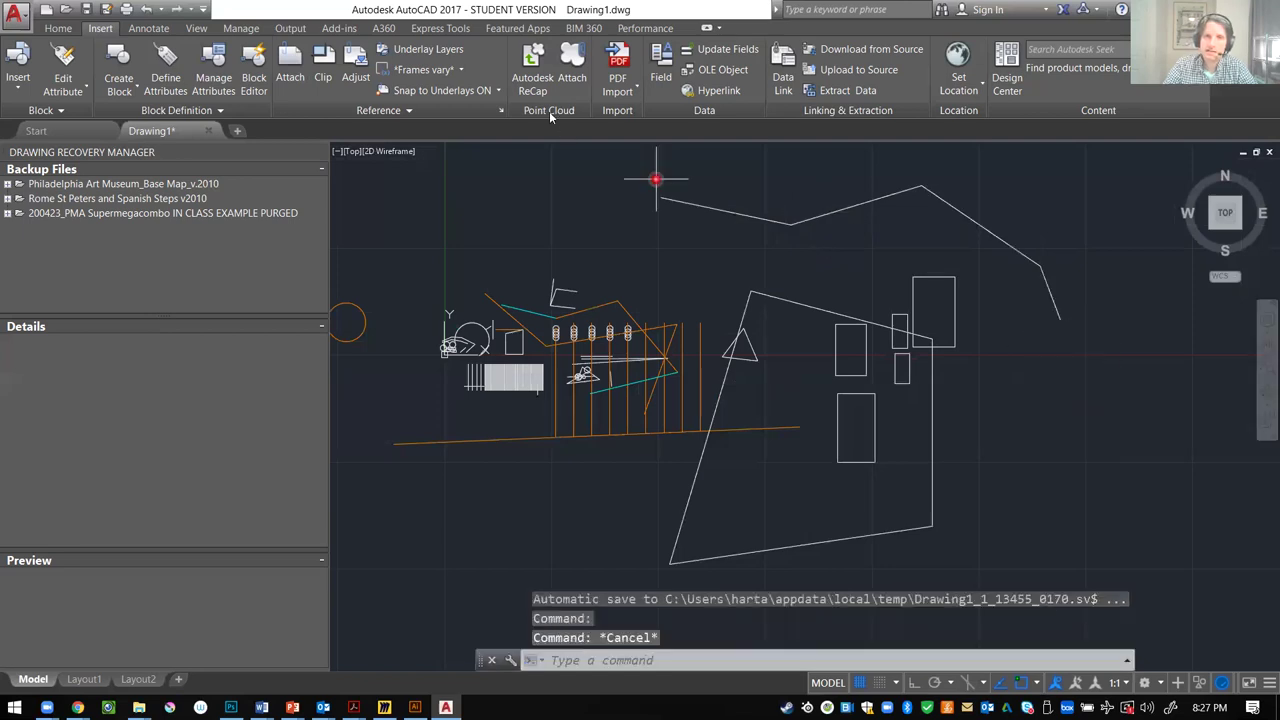
left_click(55, 28)
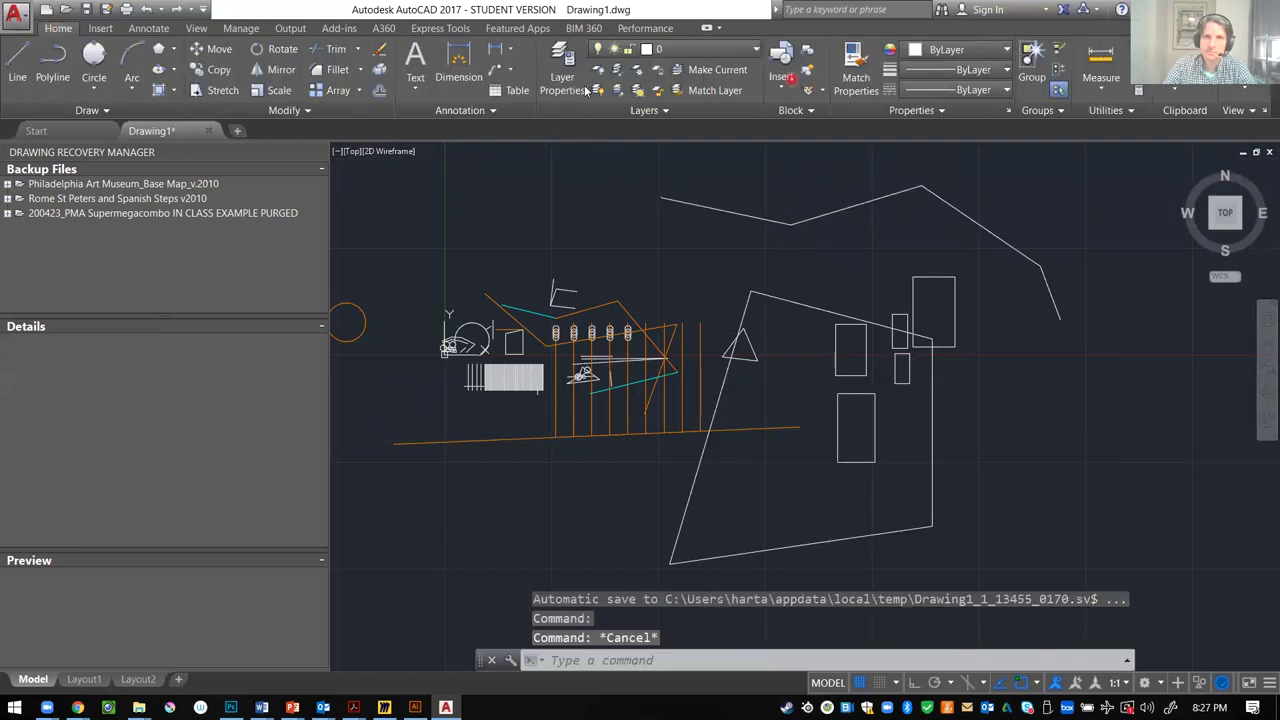
- Create a new layer named '10 People walking' with colour 90
left_click(562, 68)
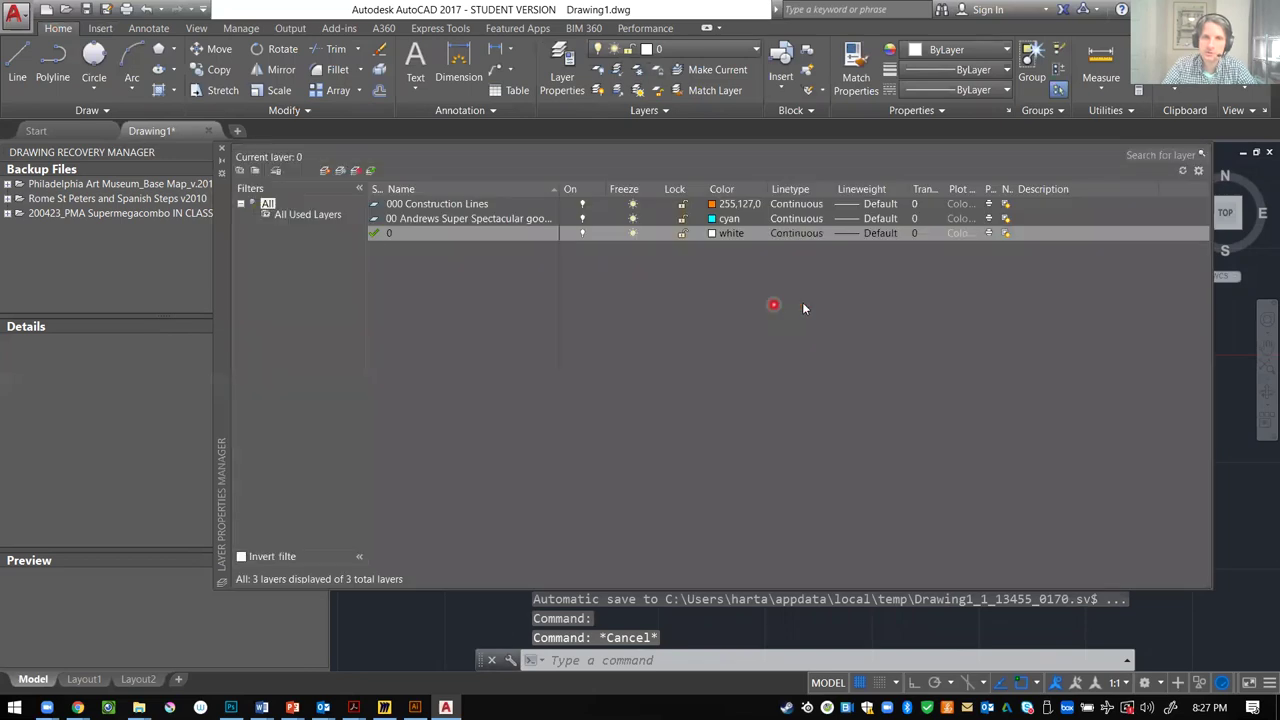
right_click(424, 254)
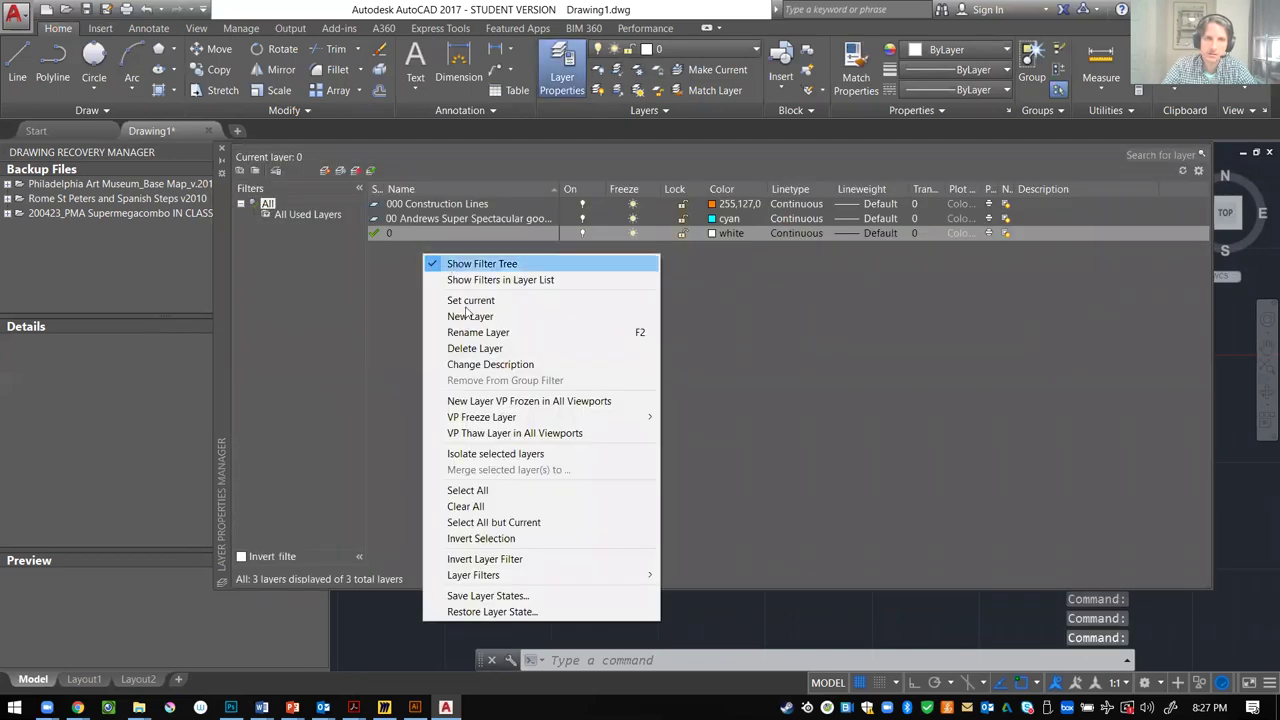
left_click(564, 314)
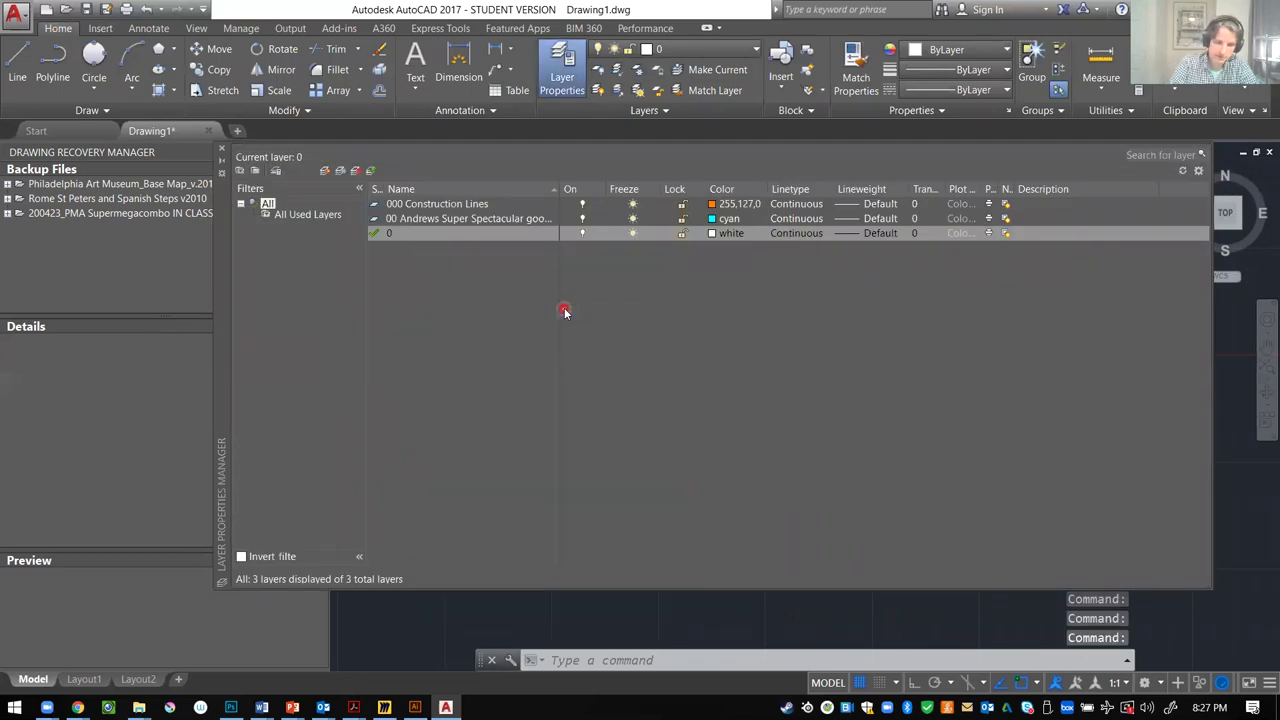
type("10 People walk")
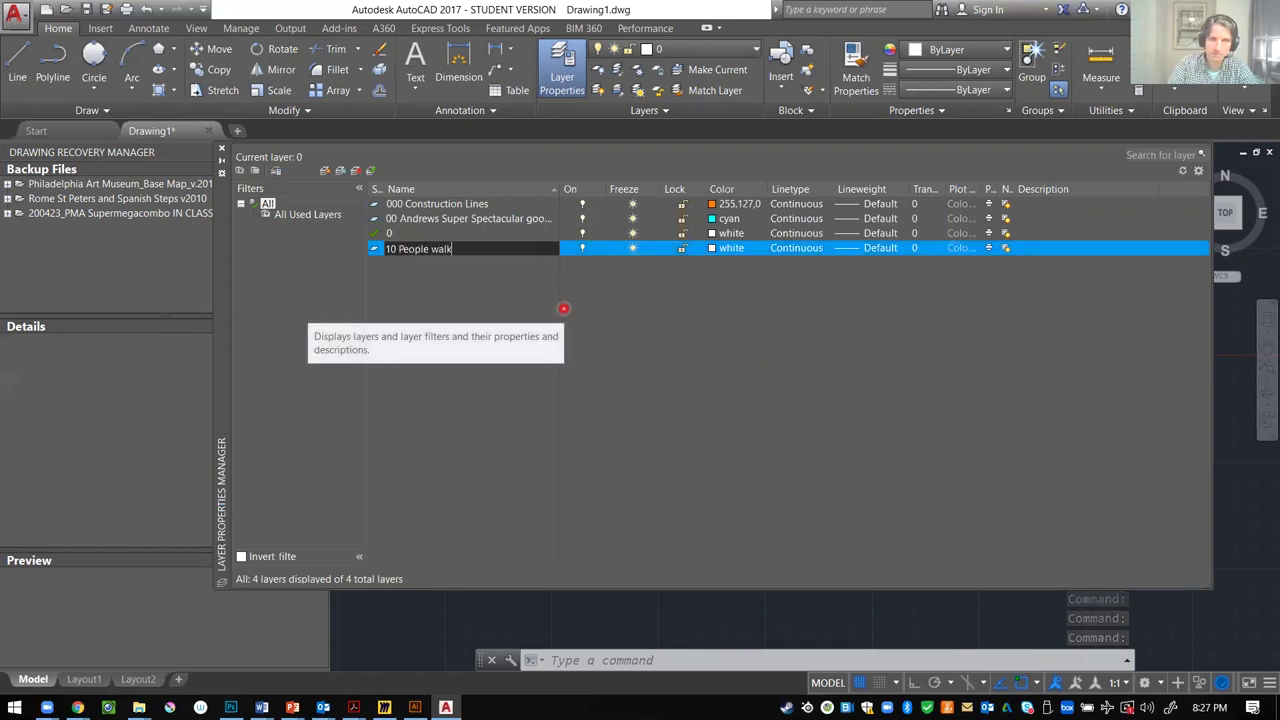
type("ing")
key("Return")
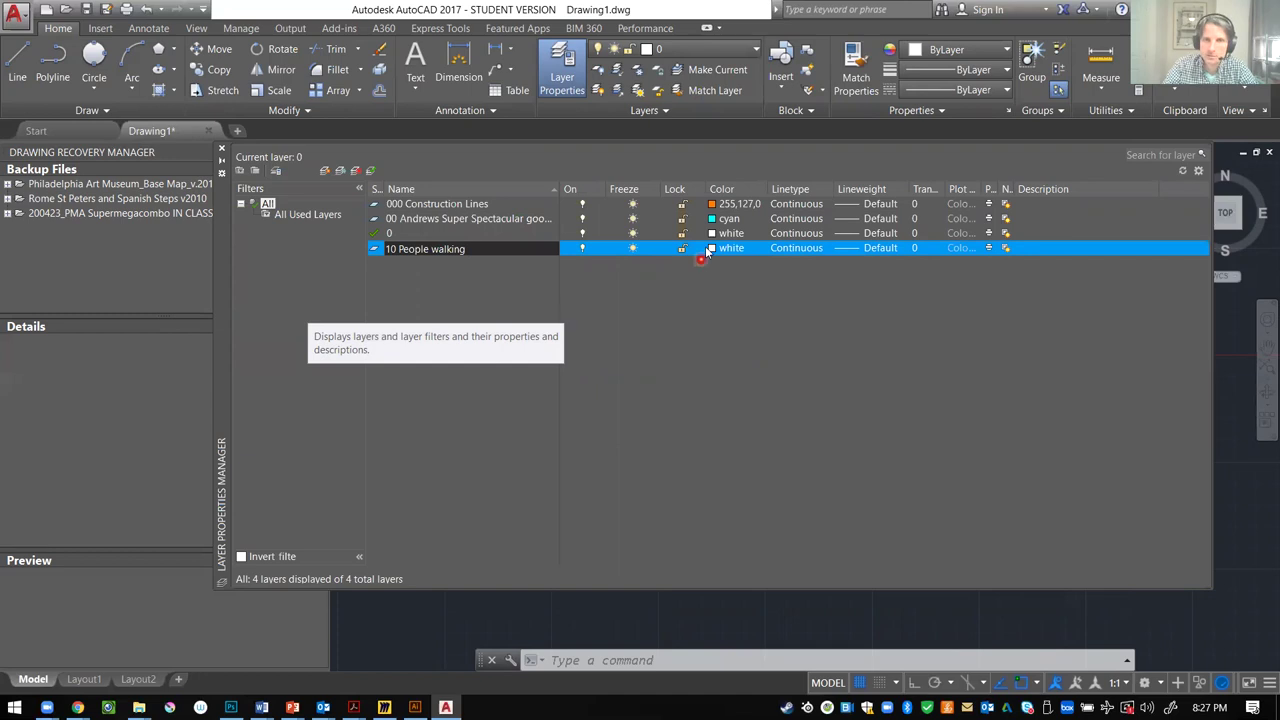
left_click(708, 250)
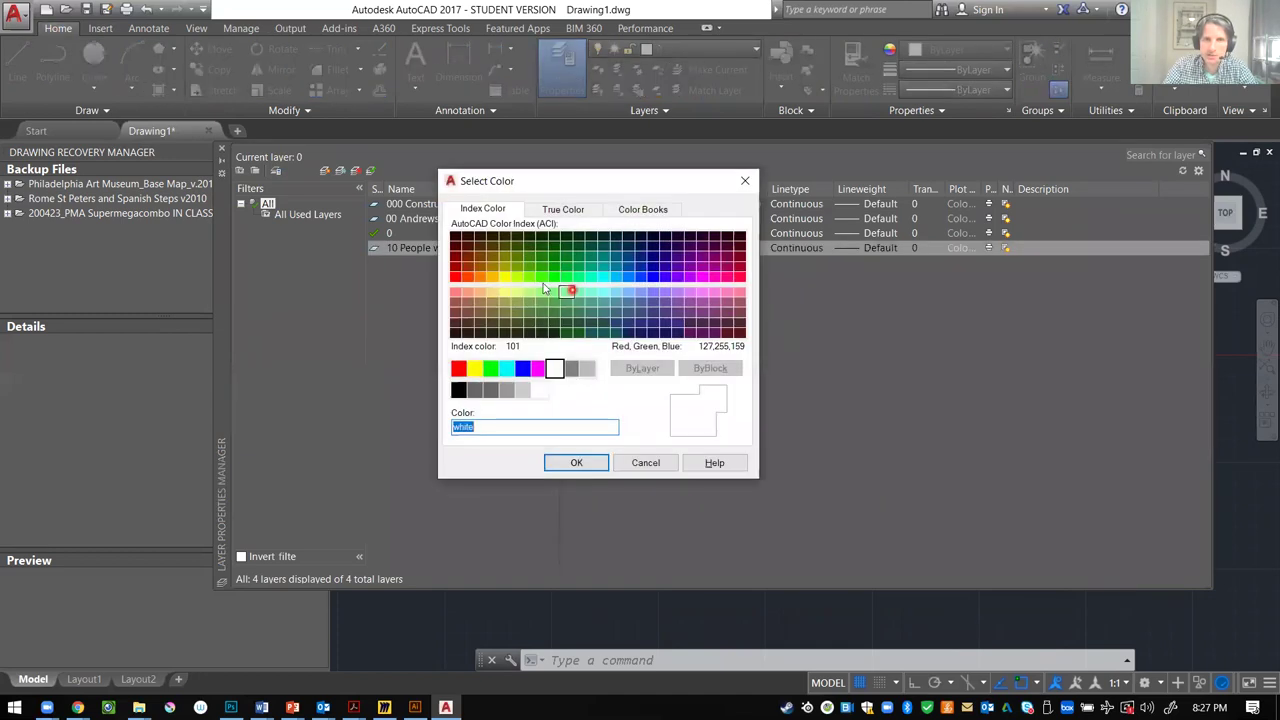
left_click(576, 462)
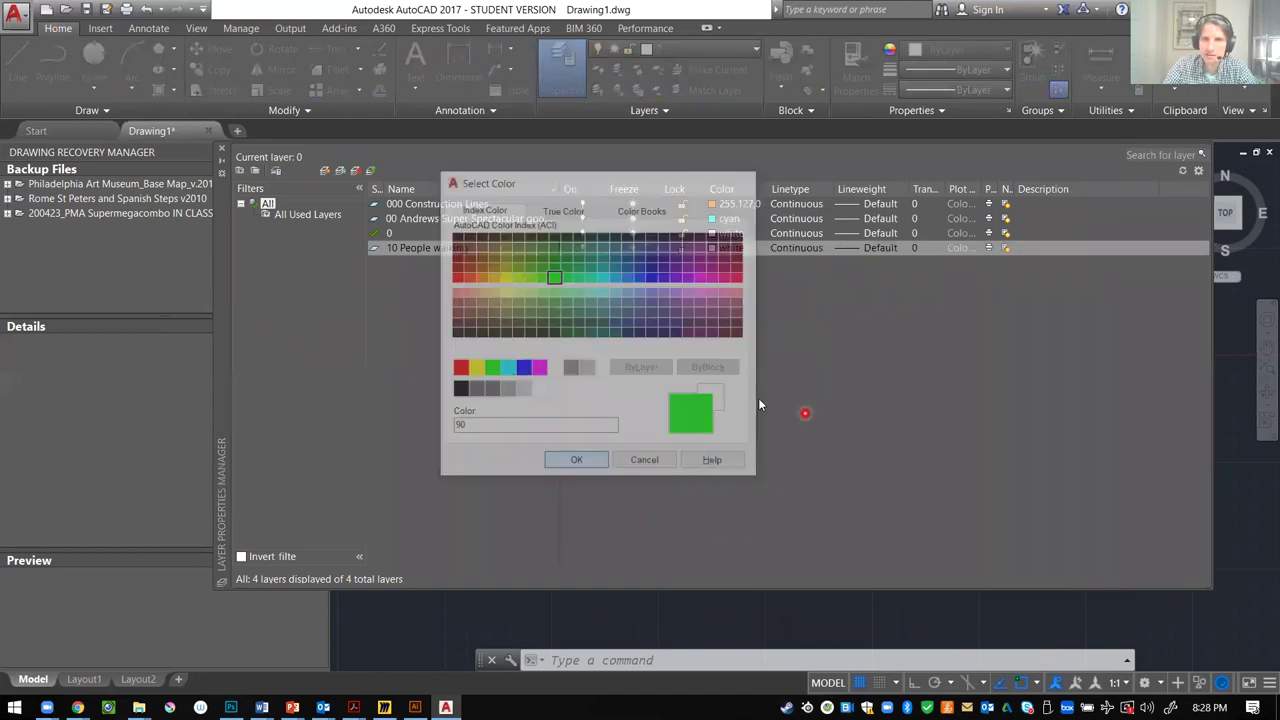
- Load ACAD_ISO03W100 and assign it as the layer's linetype, then close the manager
left_click(815, 250)
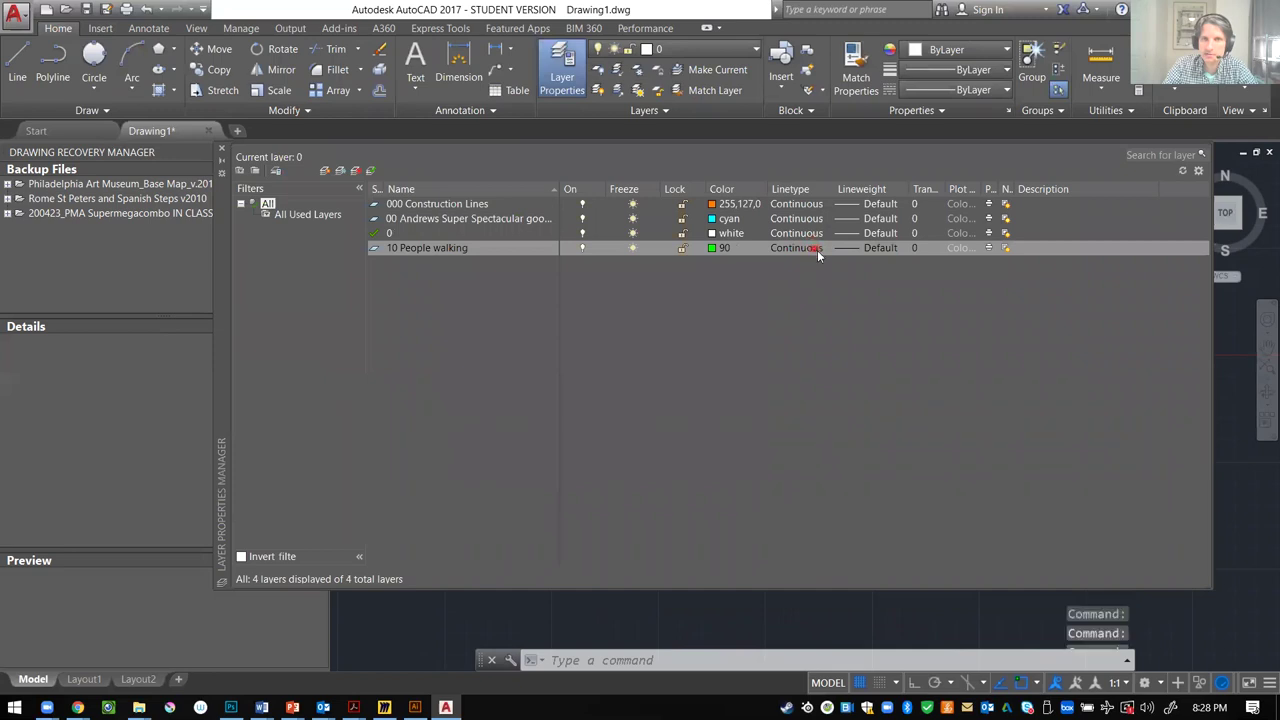
left_click(675, 444)
left_click(645, 459)
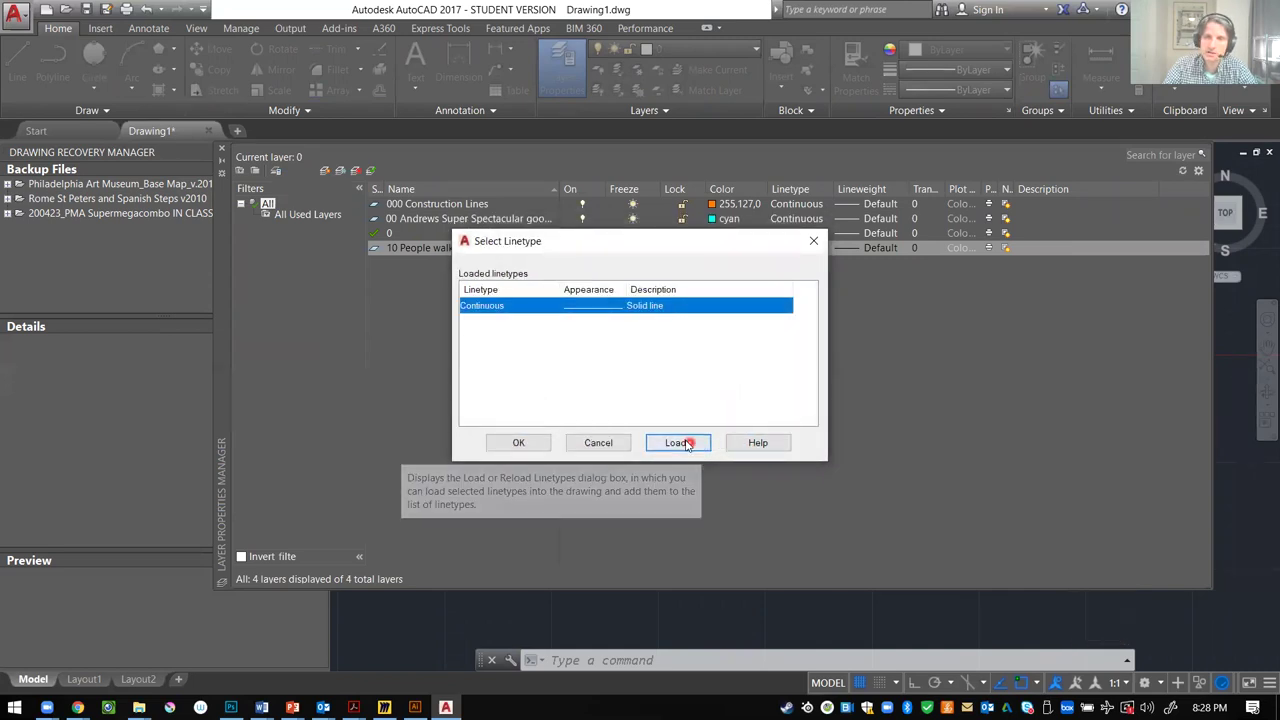
left_click(688, 445)
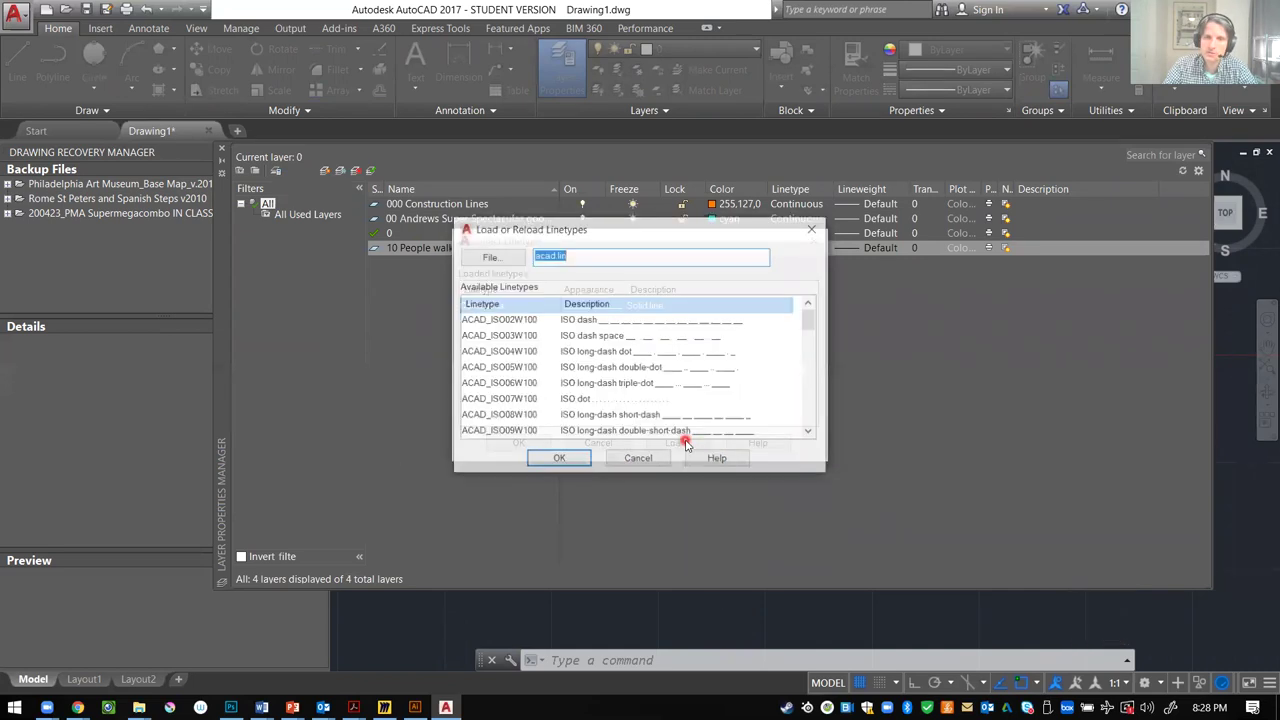
left_click(643, 336)
left_click(558, 459)
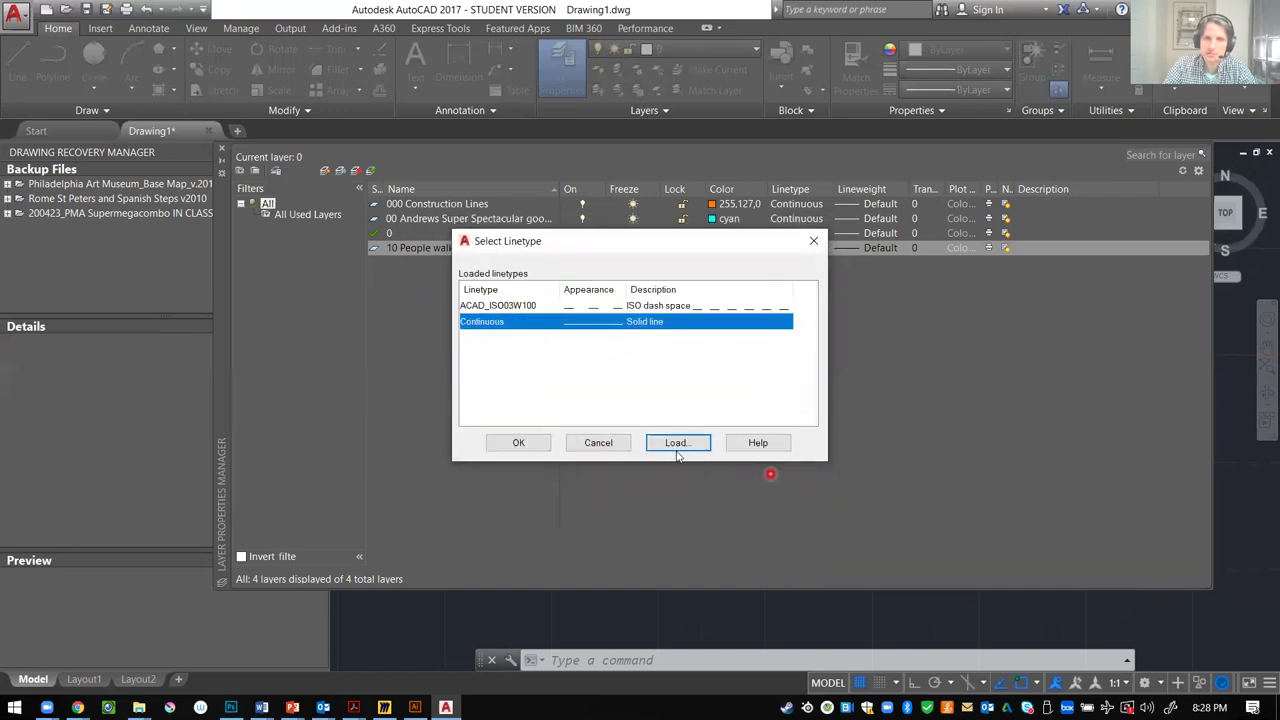
left_click(518, 442)
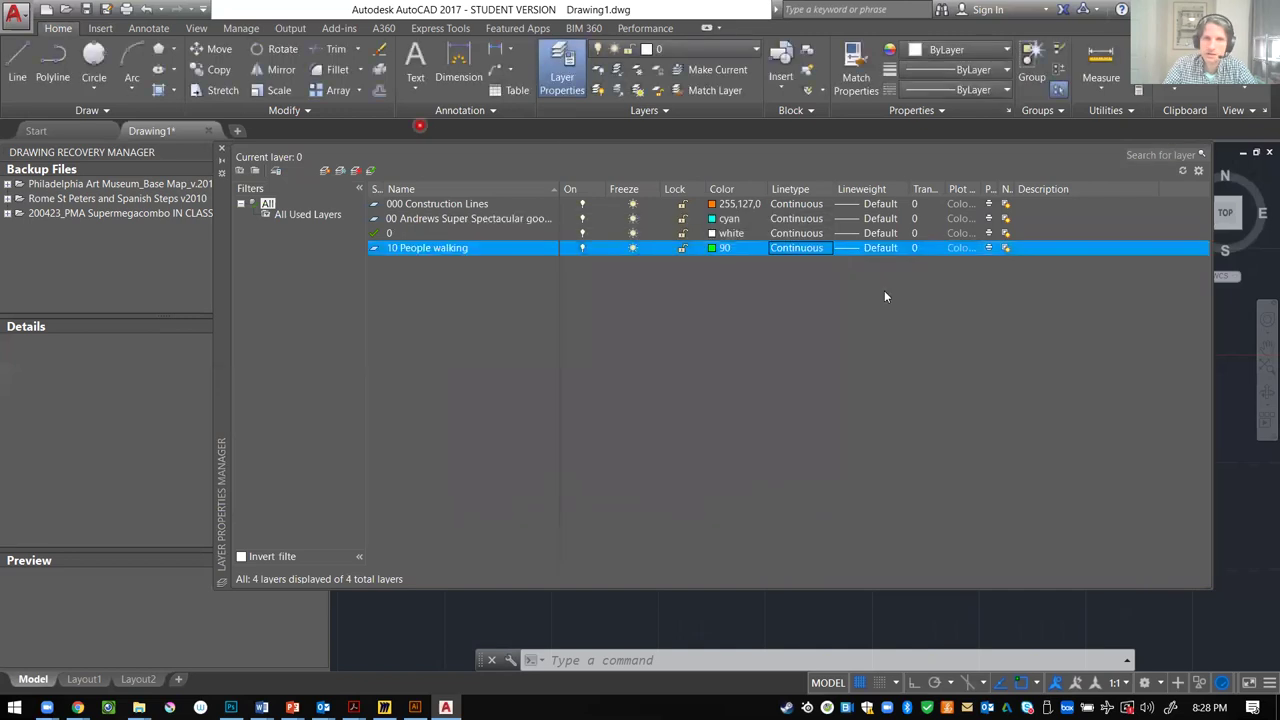
left_click(795, 248)
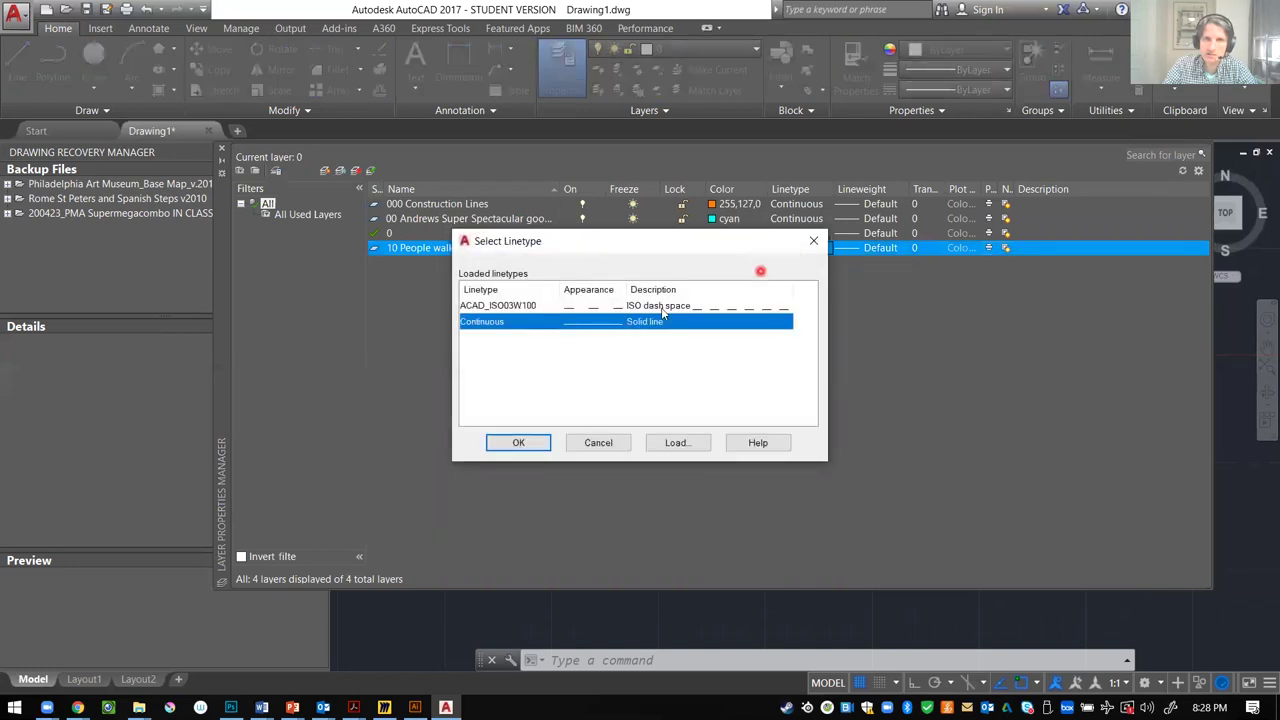
left_click(652, 305)
left_click(519, 443)
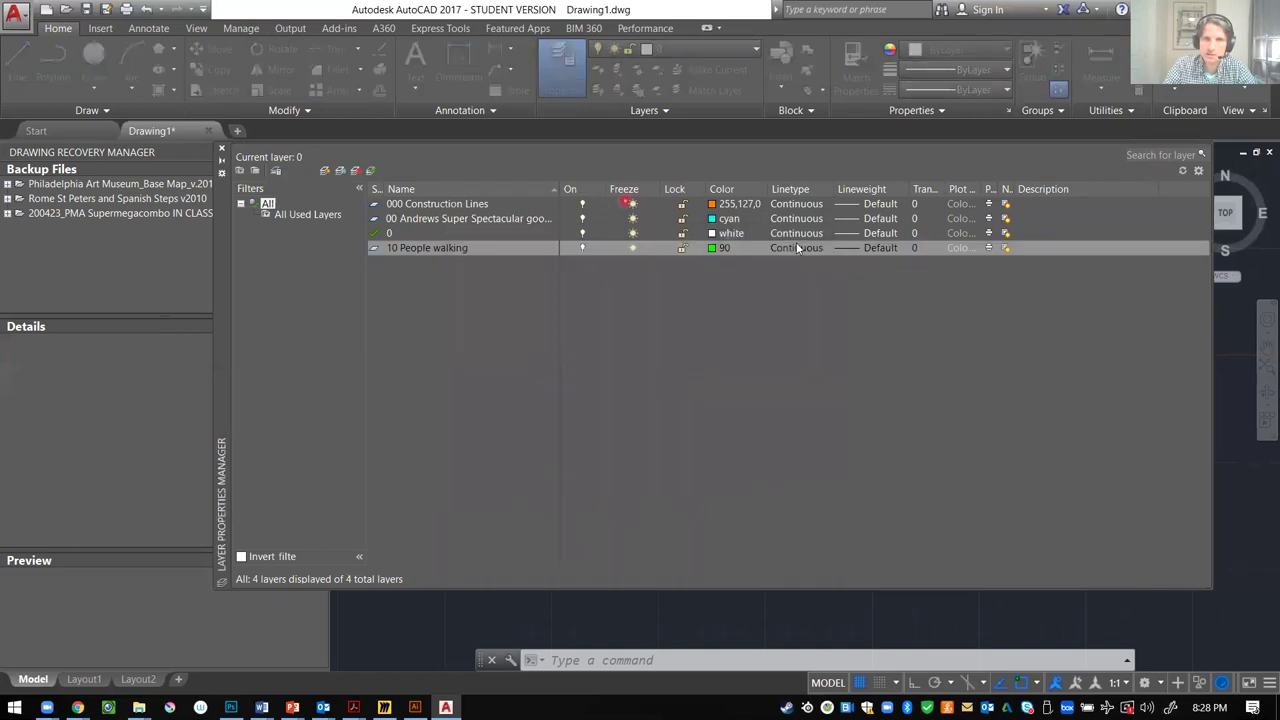
key("Escape")
left_click(222, 148)
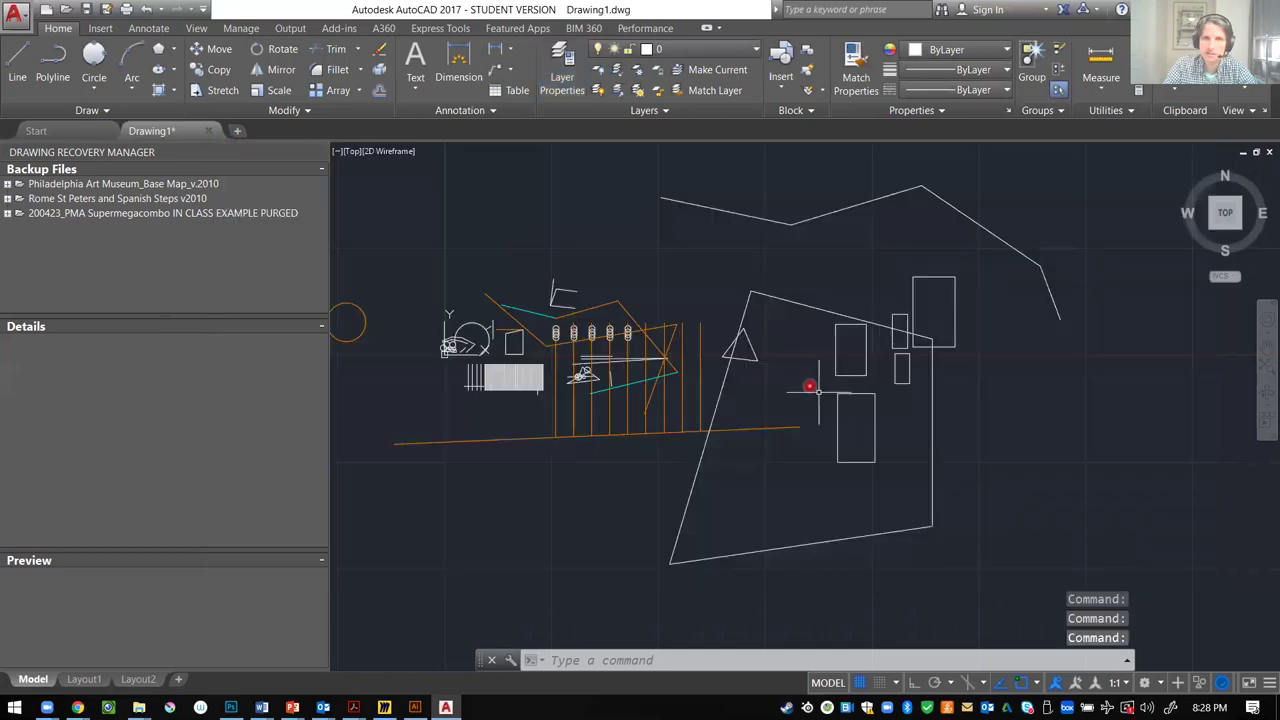
- Move the top zigzag polyline onto the 10 People walking layer and deselect it
left_click(829, 300)
left_click(714, 196)
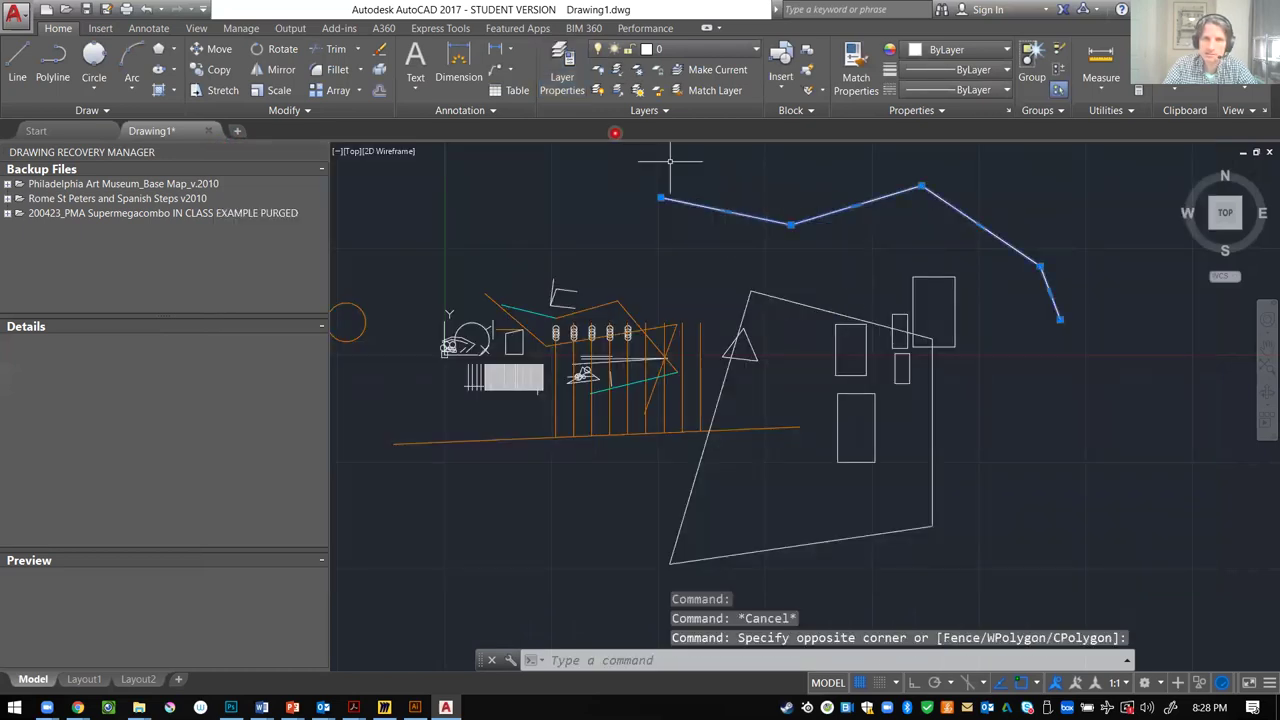
left_click(755, 50)
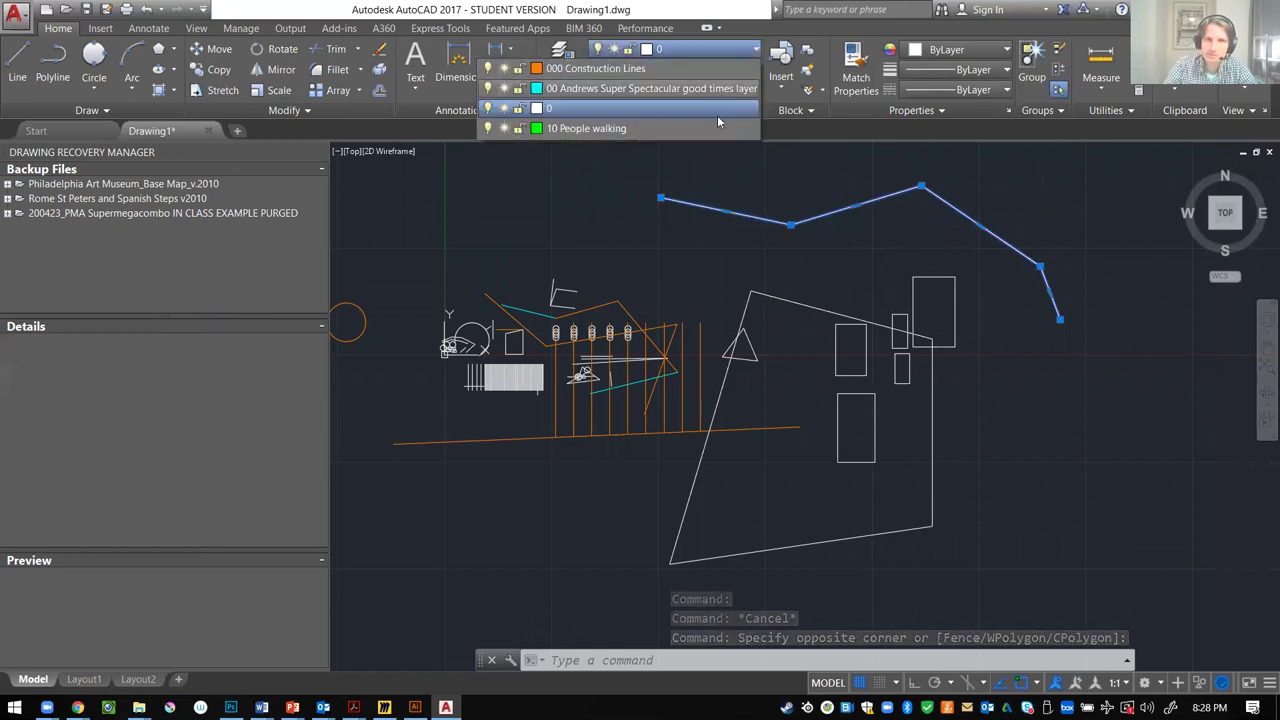
left_click(724, 130)
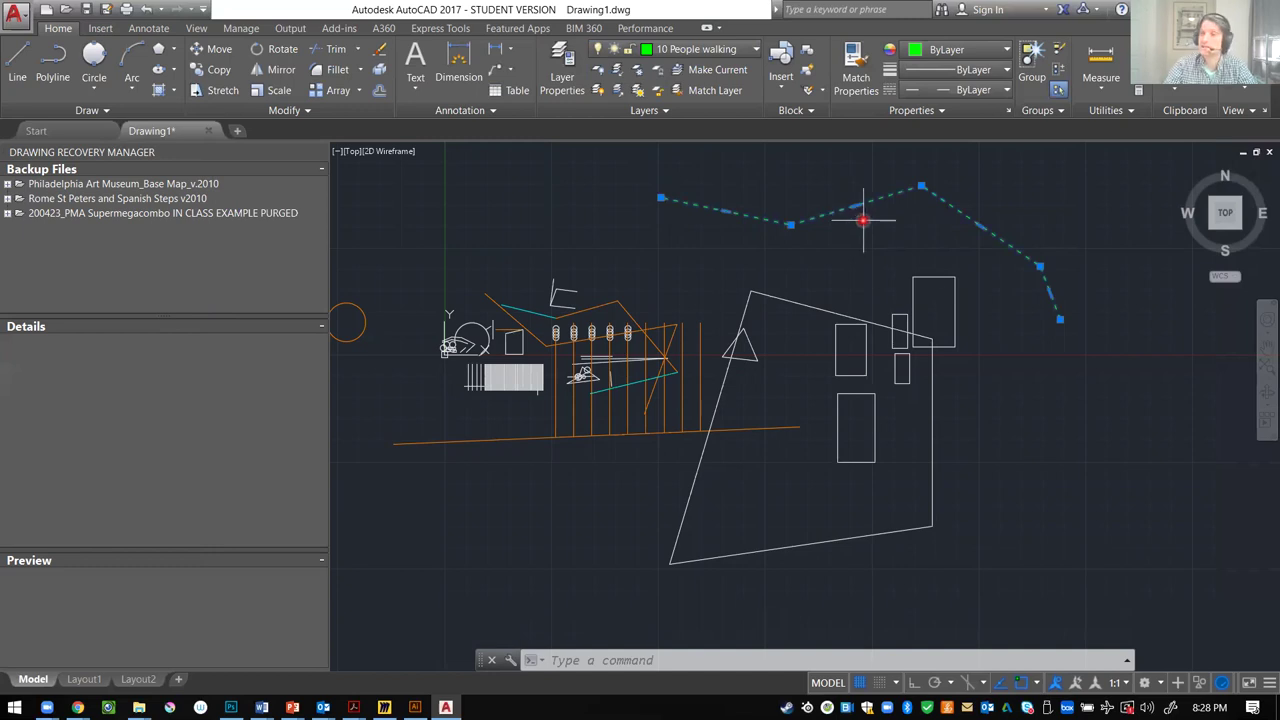
key("Escape")
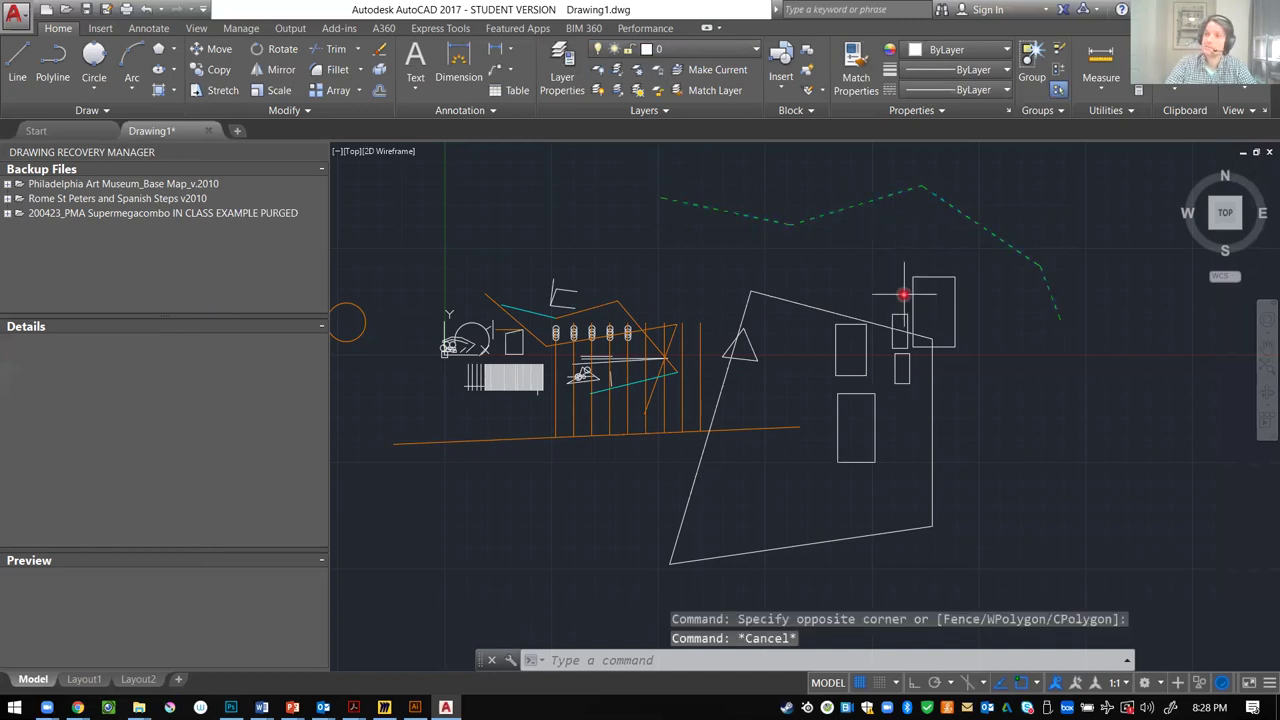
key("Escape")
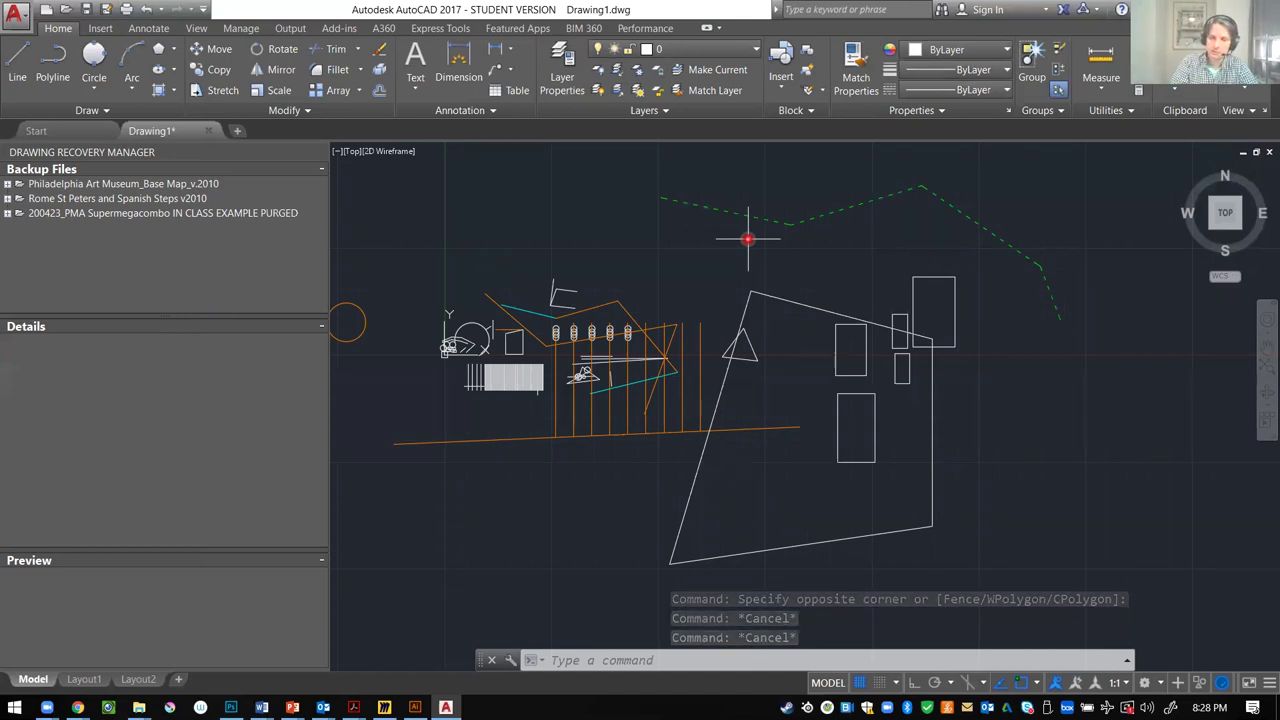
type("SPL")
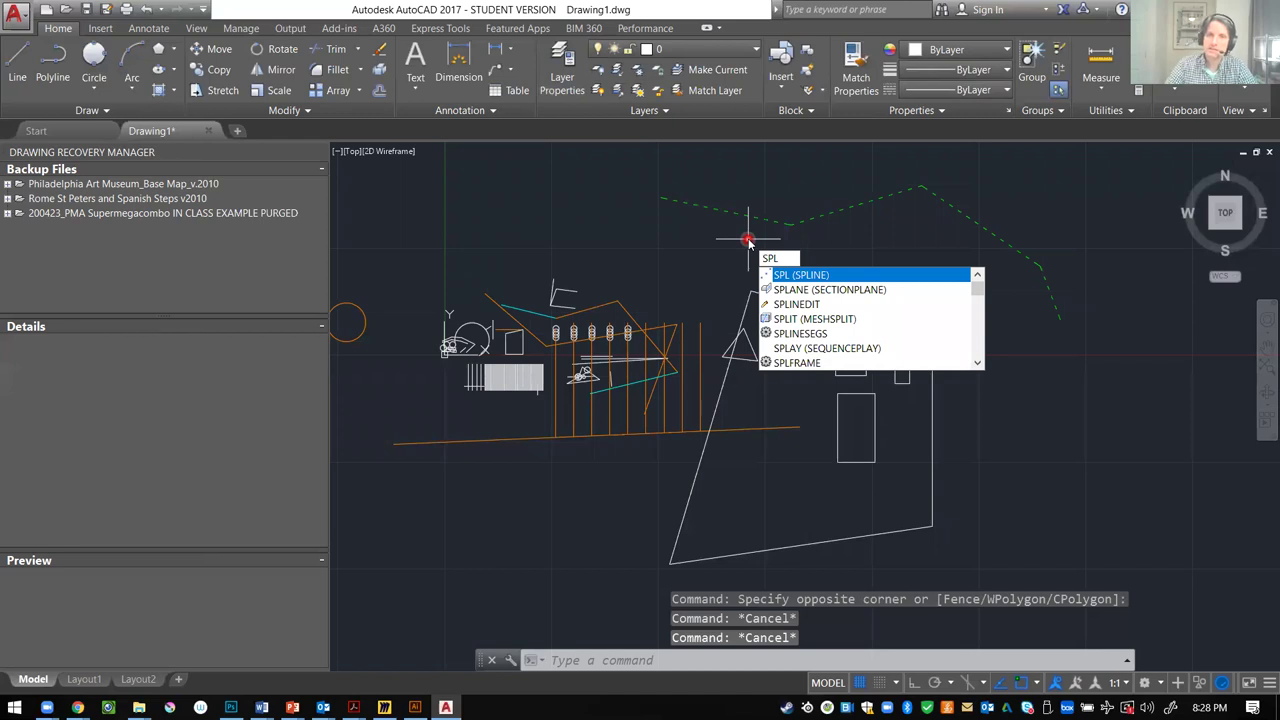
- Draw a trial spline through seven fit points around the drawing, then cancel it
key("Return")
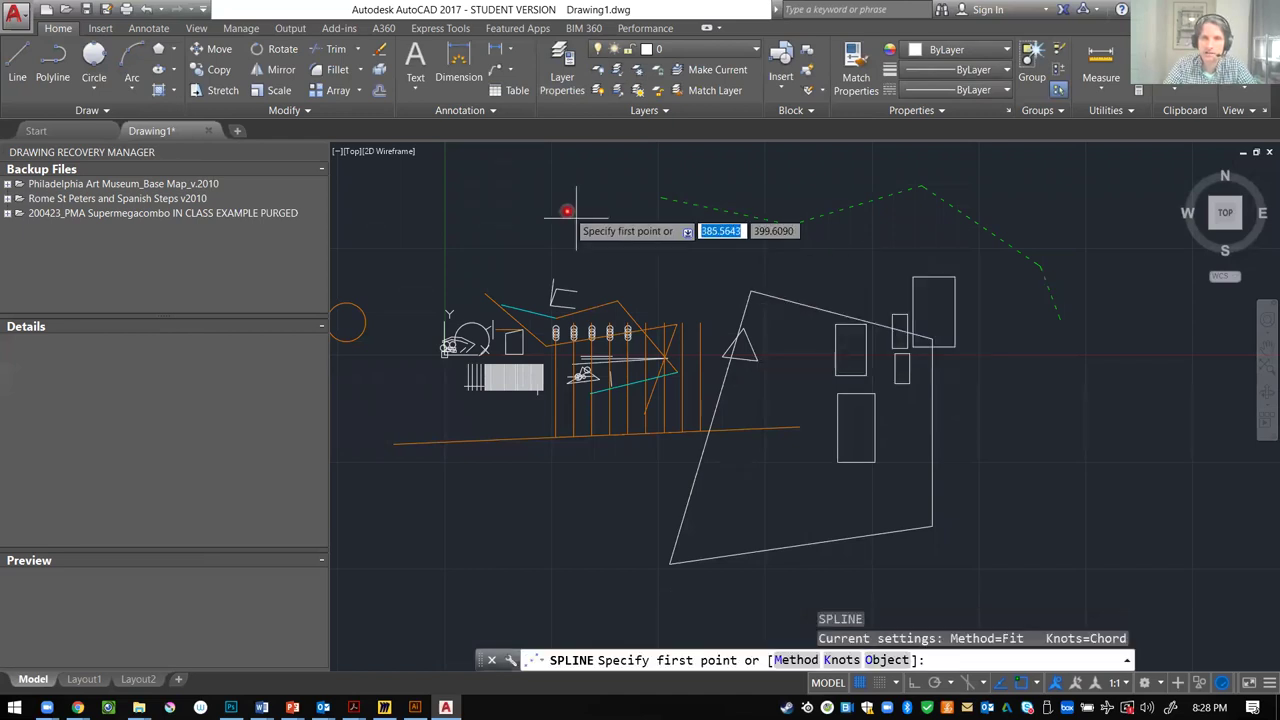
left_click(566, 210)
left_click(720, 266)
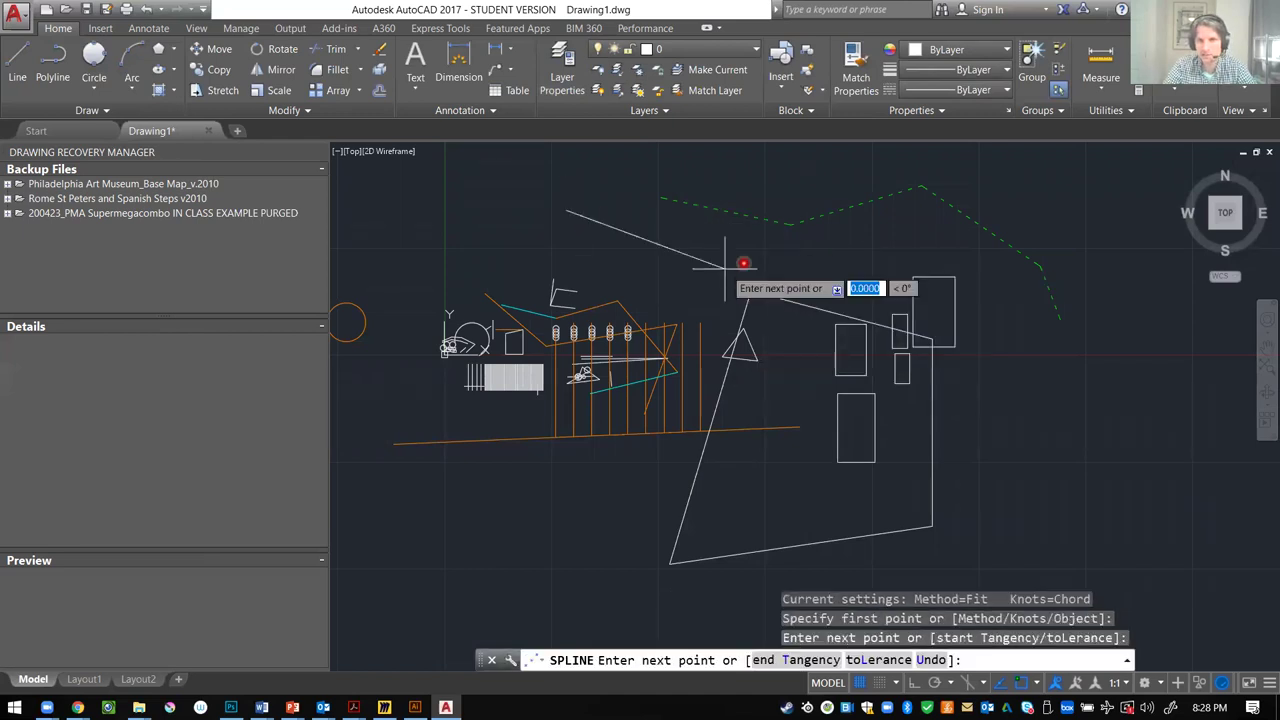
left_click(936, 250)
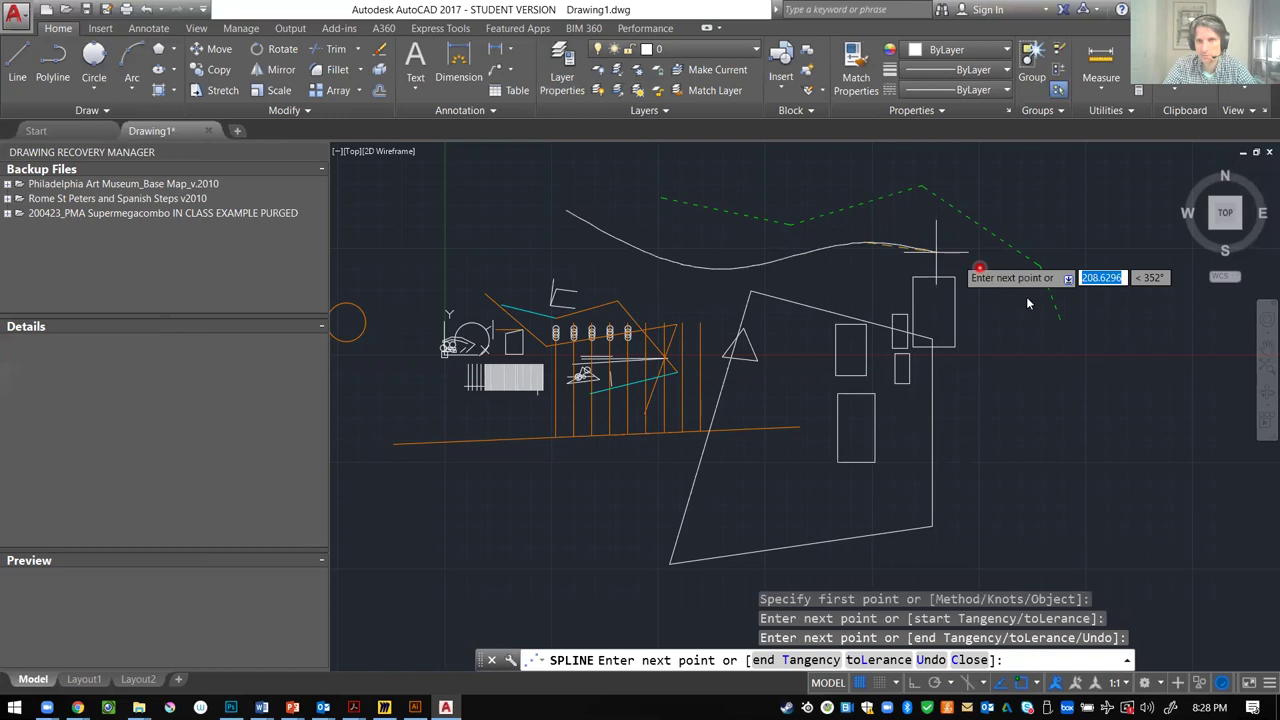
left_click(1005, 462)
left_click(823, 508)
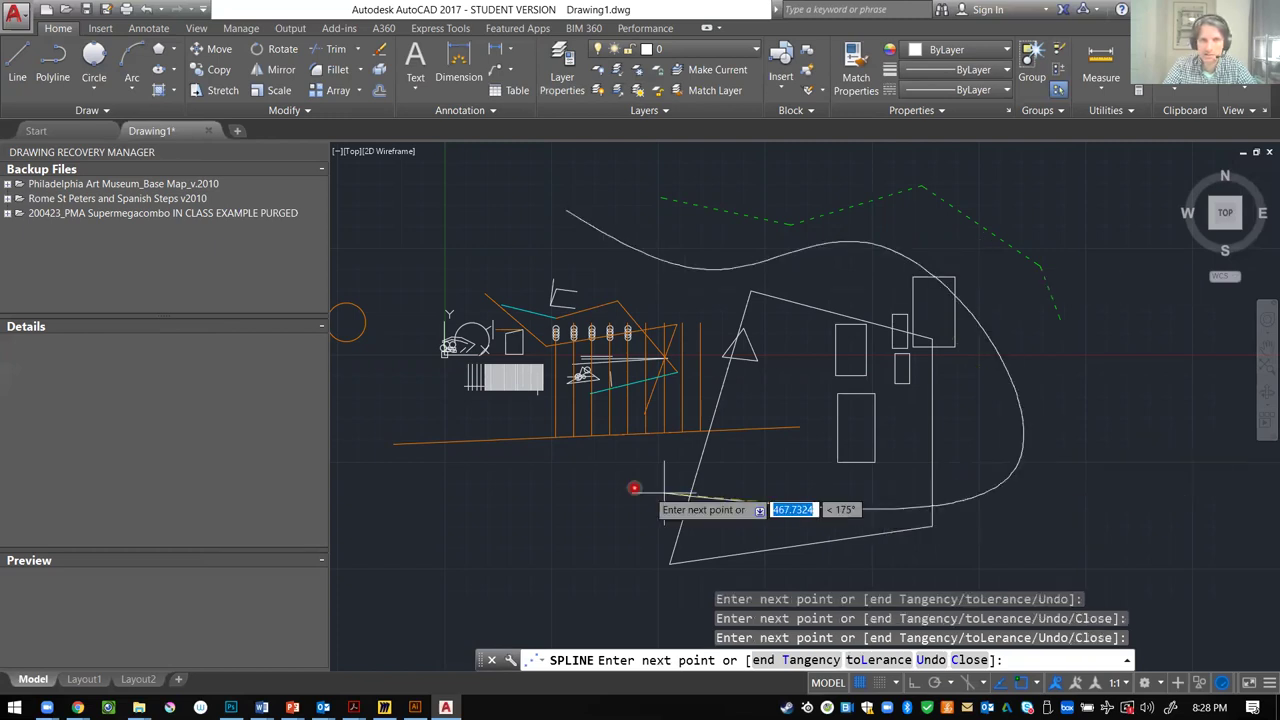
left_click(590, 484)
left_click(458, 542)
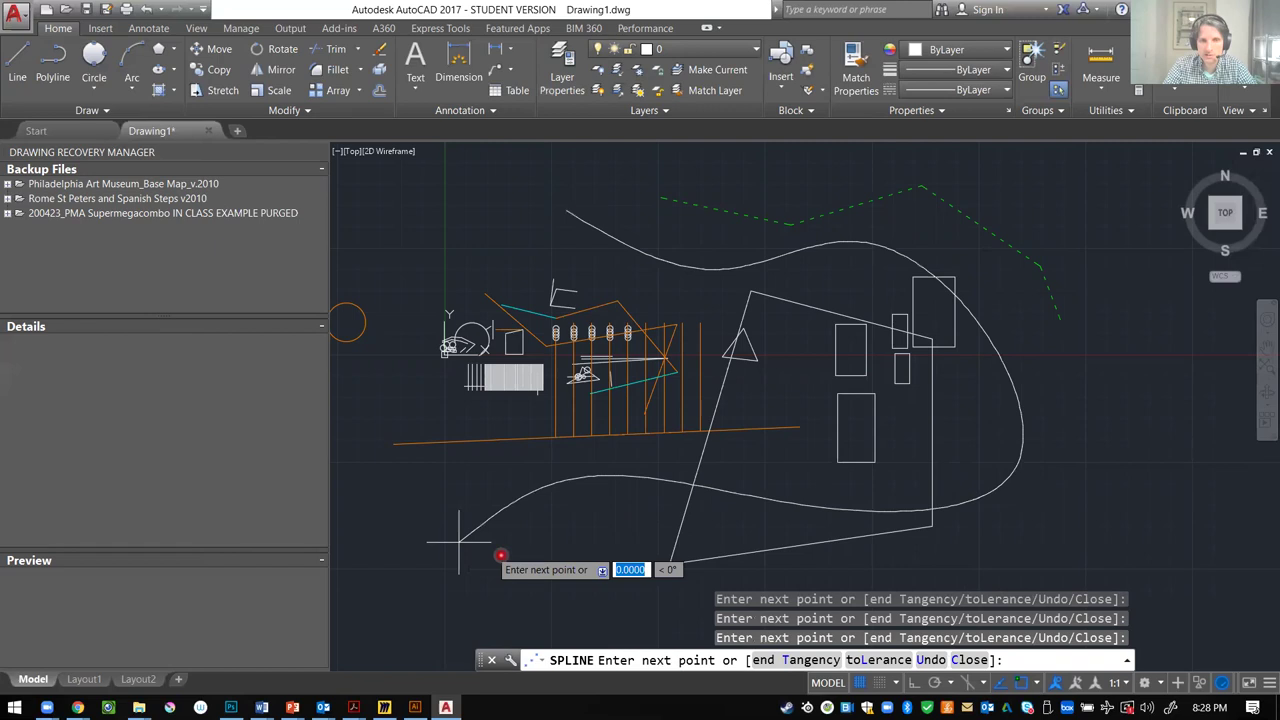
right_click(550, 553)
left_click(568, 489)
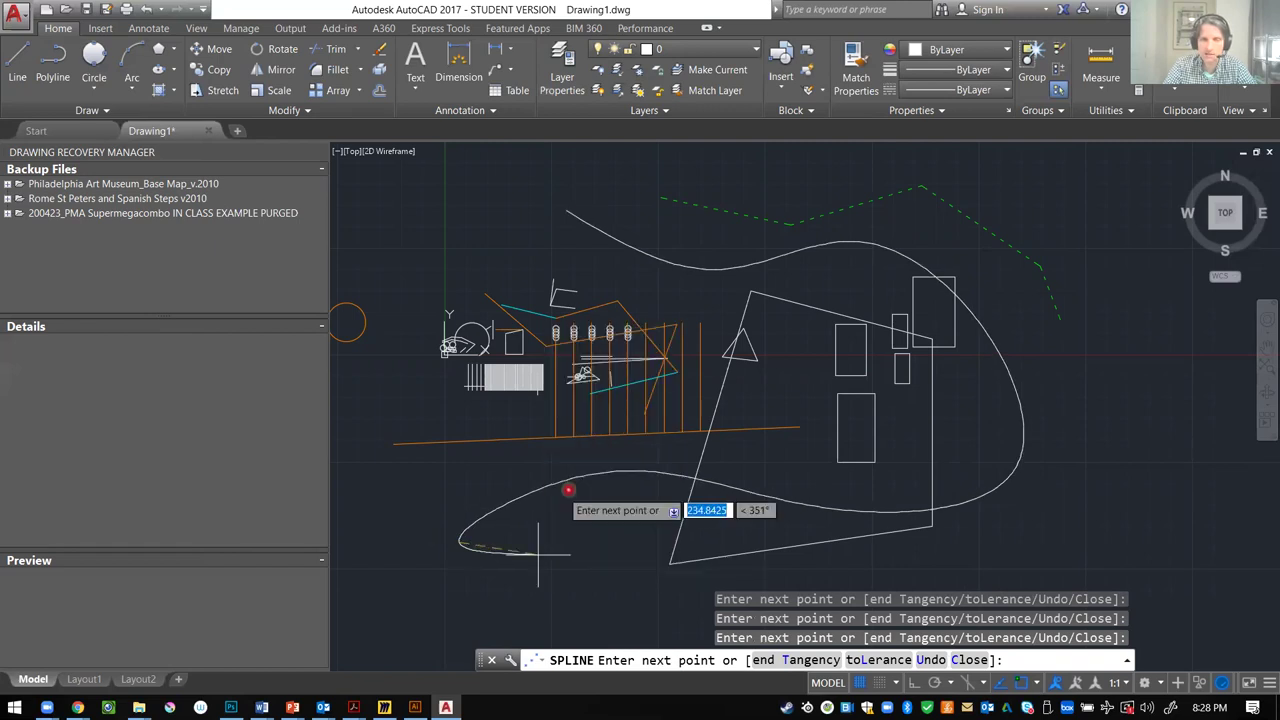
key("Escape")
- Redraw the spline over the top, down the right side and along the bottom, and finish it
right_click(581, 307)
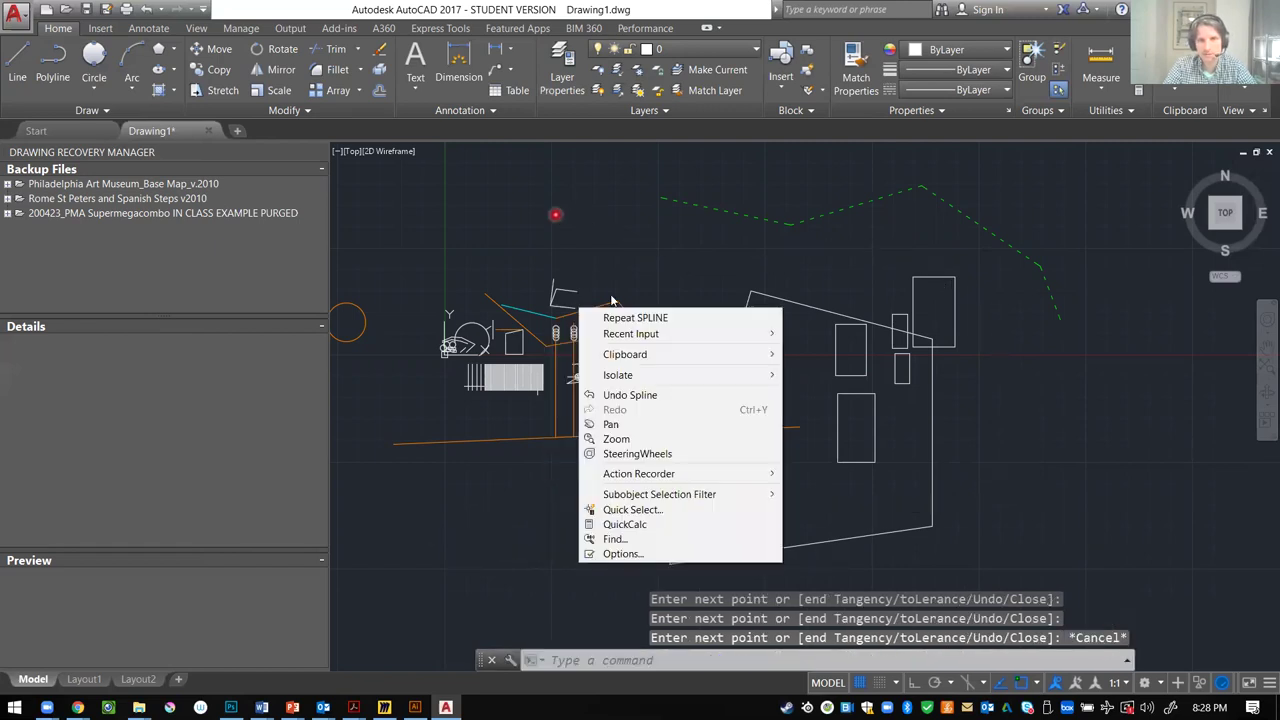
left_click(630, 317)
left_click(562, 225)
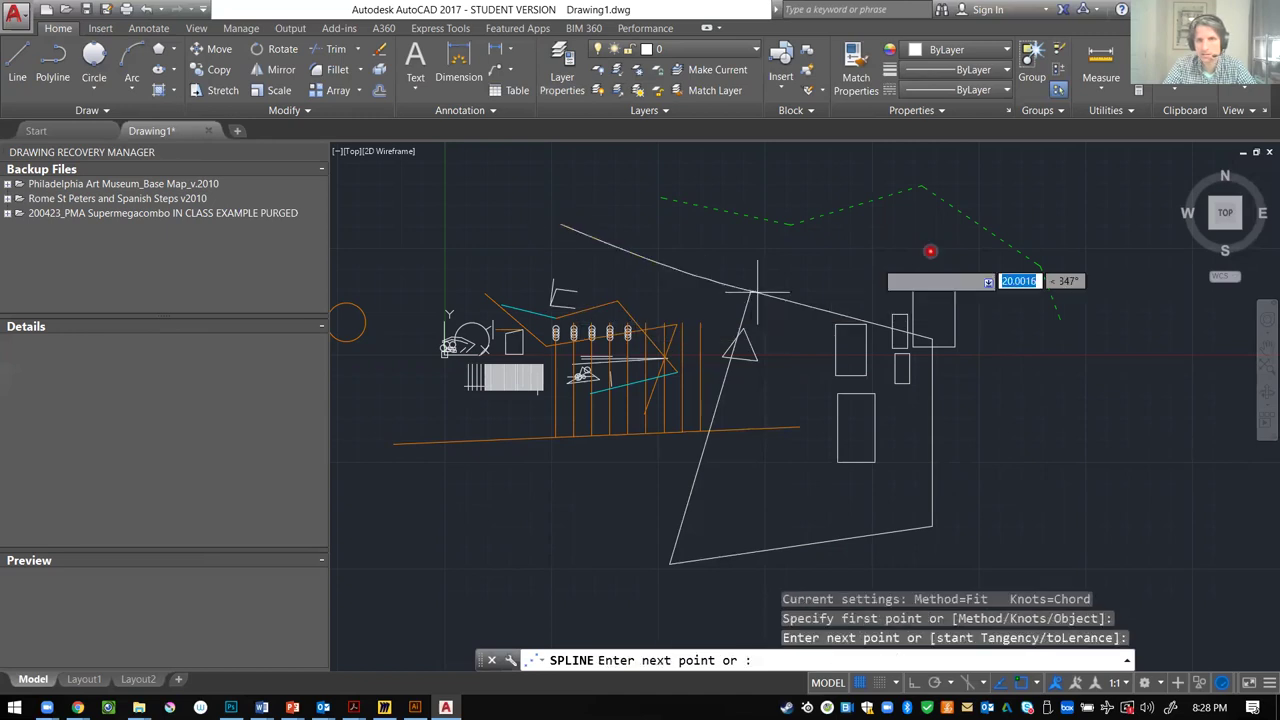
left_click(930, 251)
left_click(1045, 345)
left_click(1005, 540)
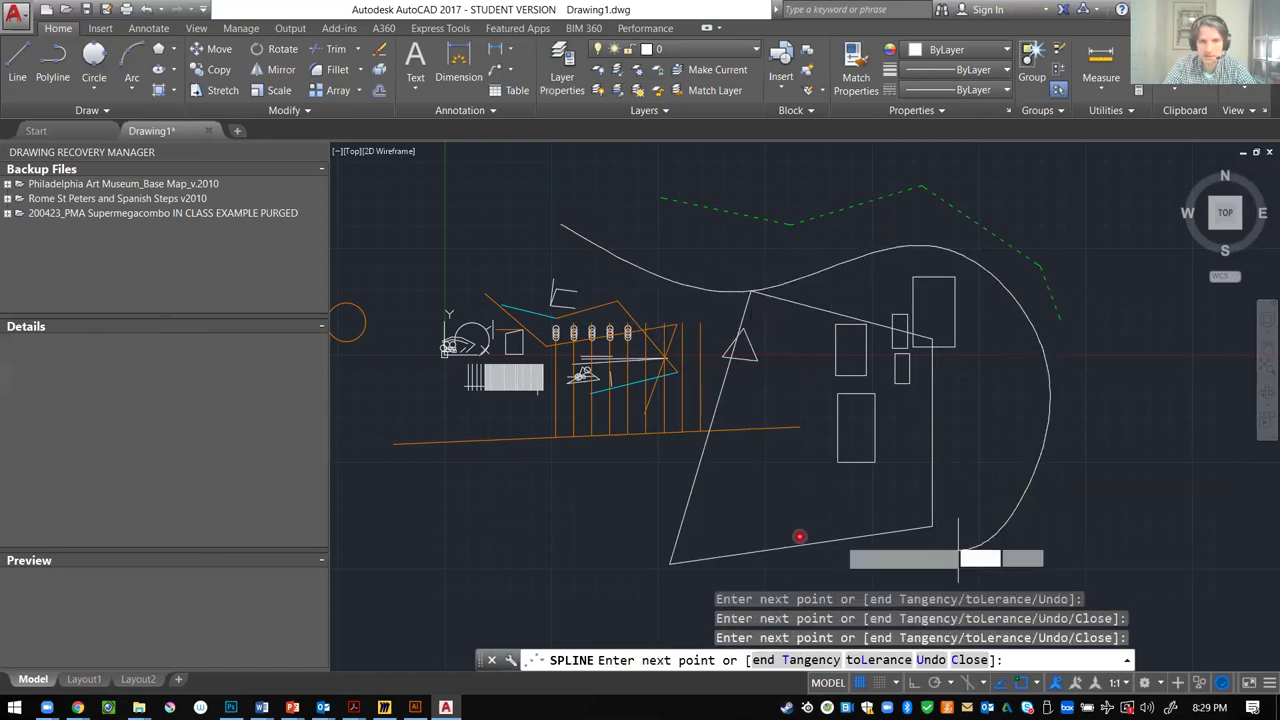
left_click(655, 560)
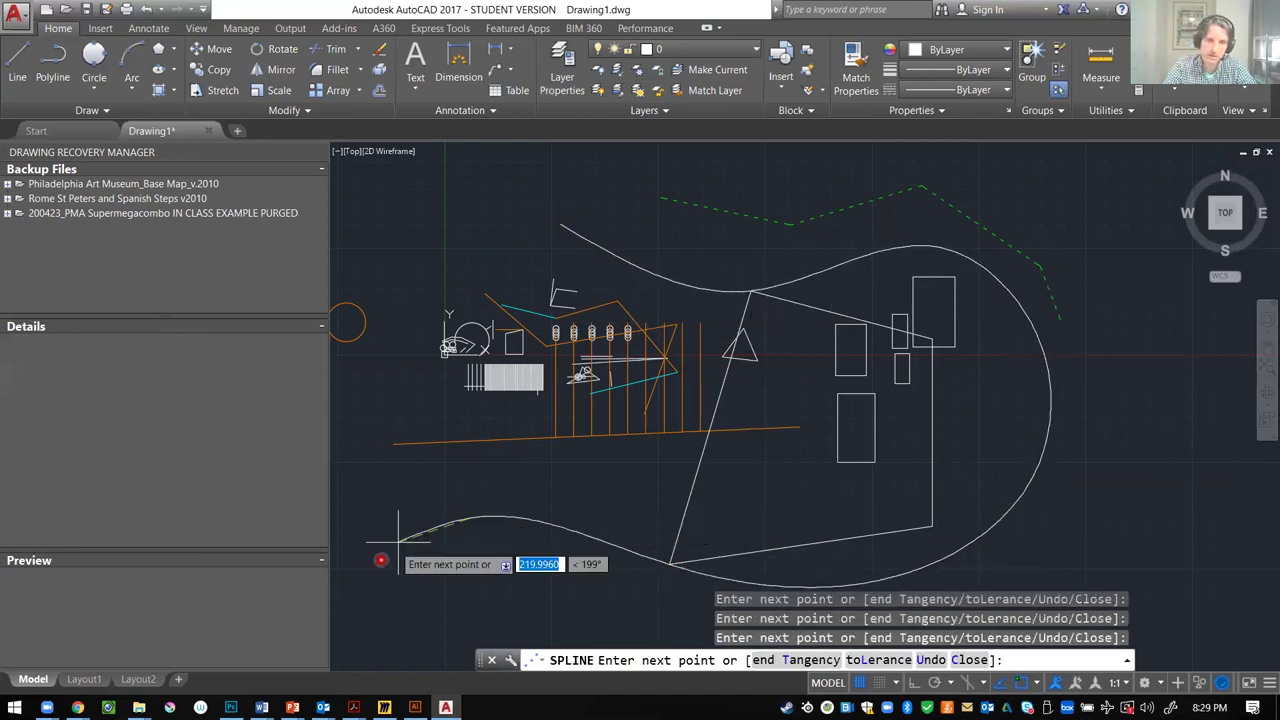
right_click(490, 575)
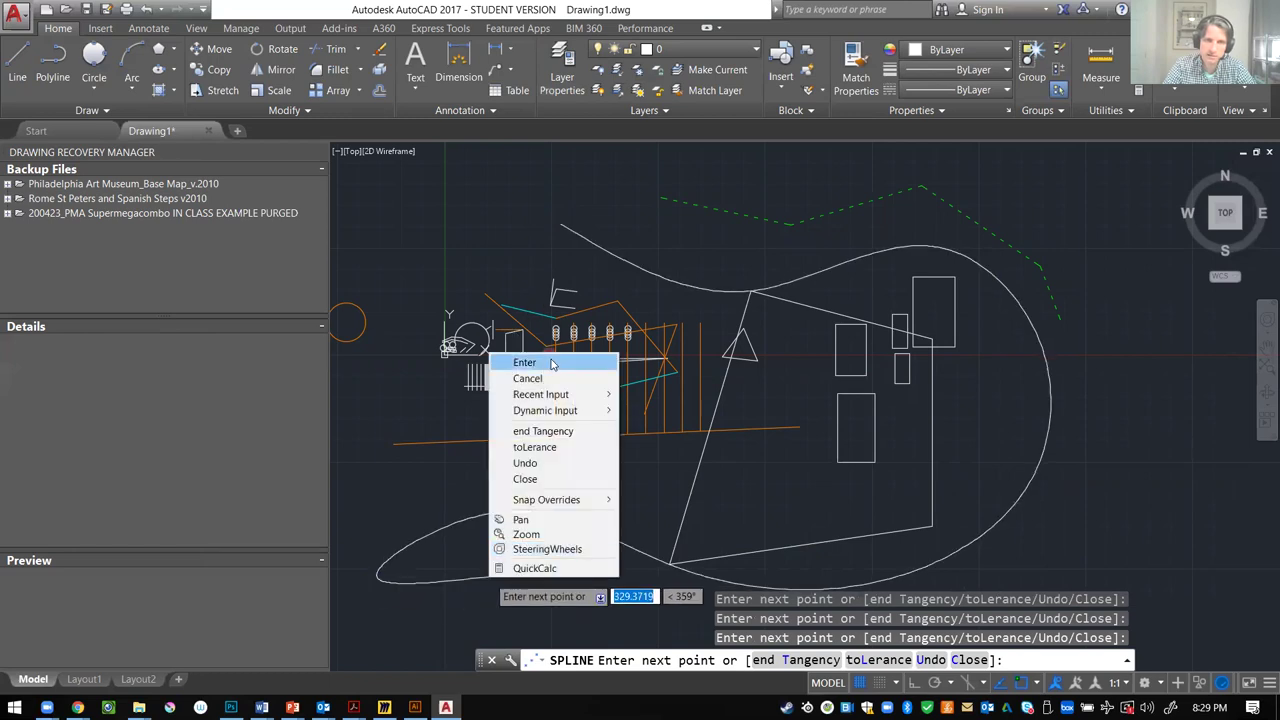
left_click(551, 363)
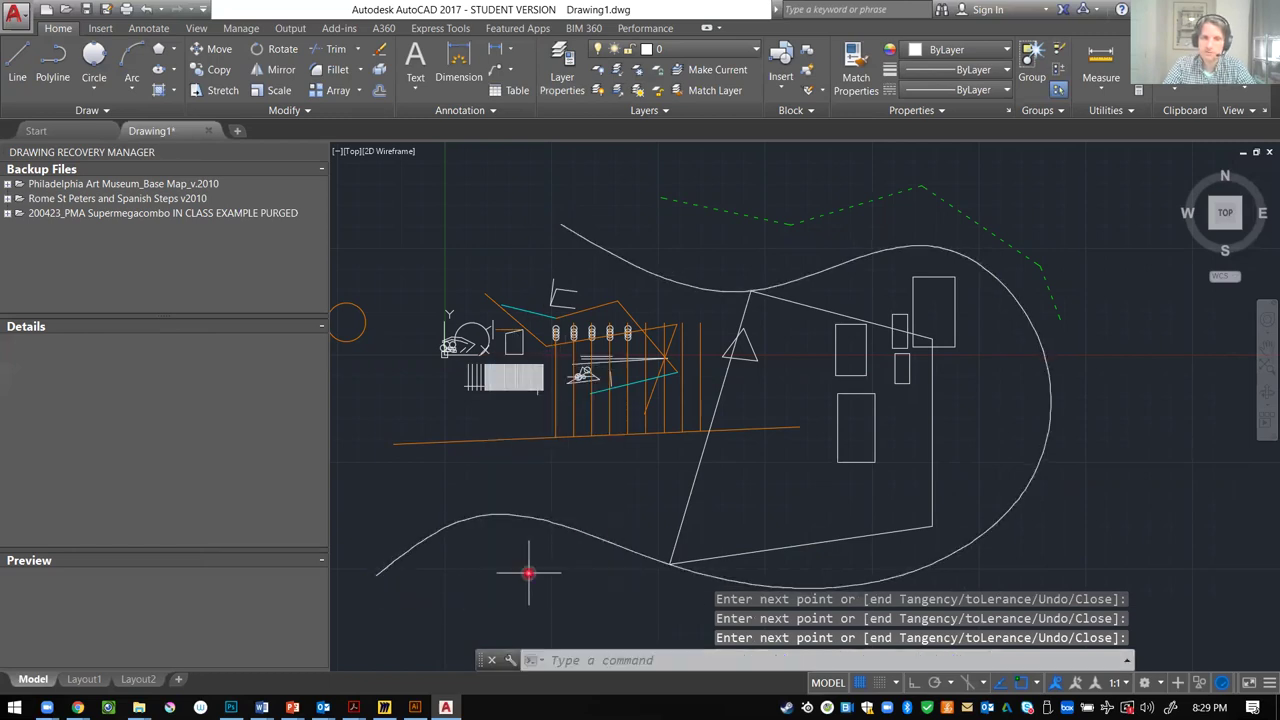
right_click(493, 290)
key("Escape")
- Raise the spline's top-middle fit point to soften the dip, abandoning the top-right reshape
left_click(688, 281)
left_click(684, 285)
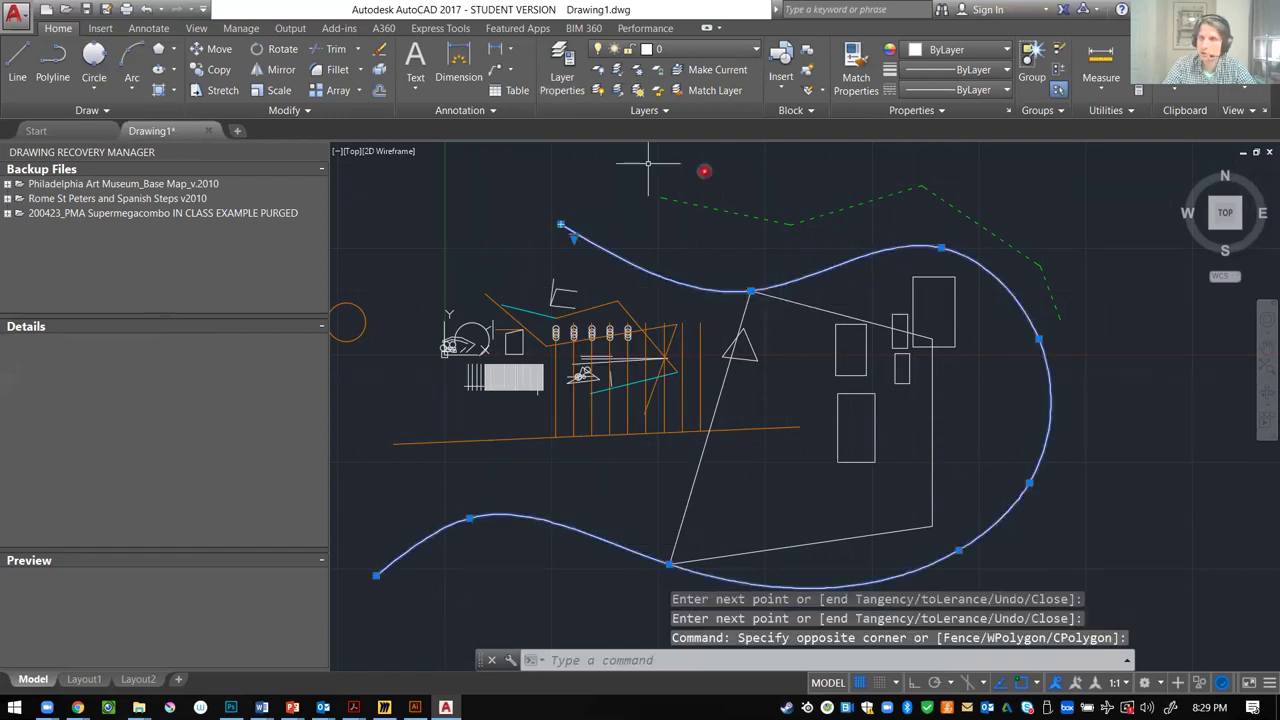
left_click(750, 290)
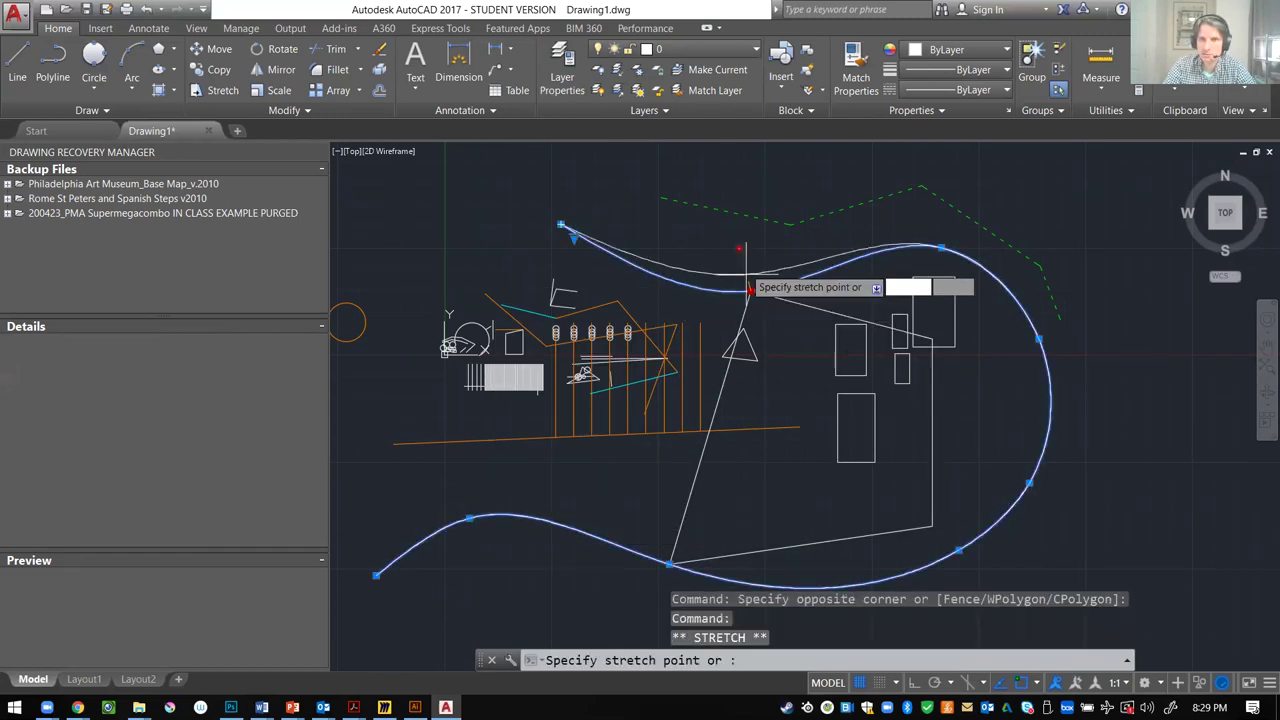
left_click(733, 260)
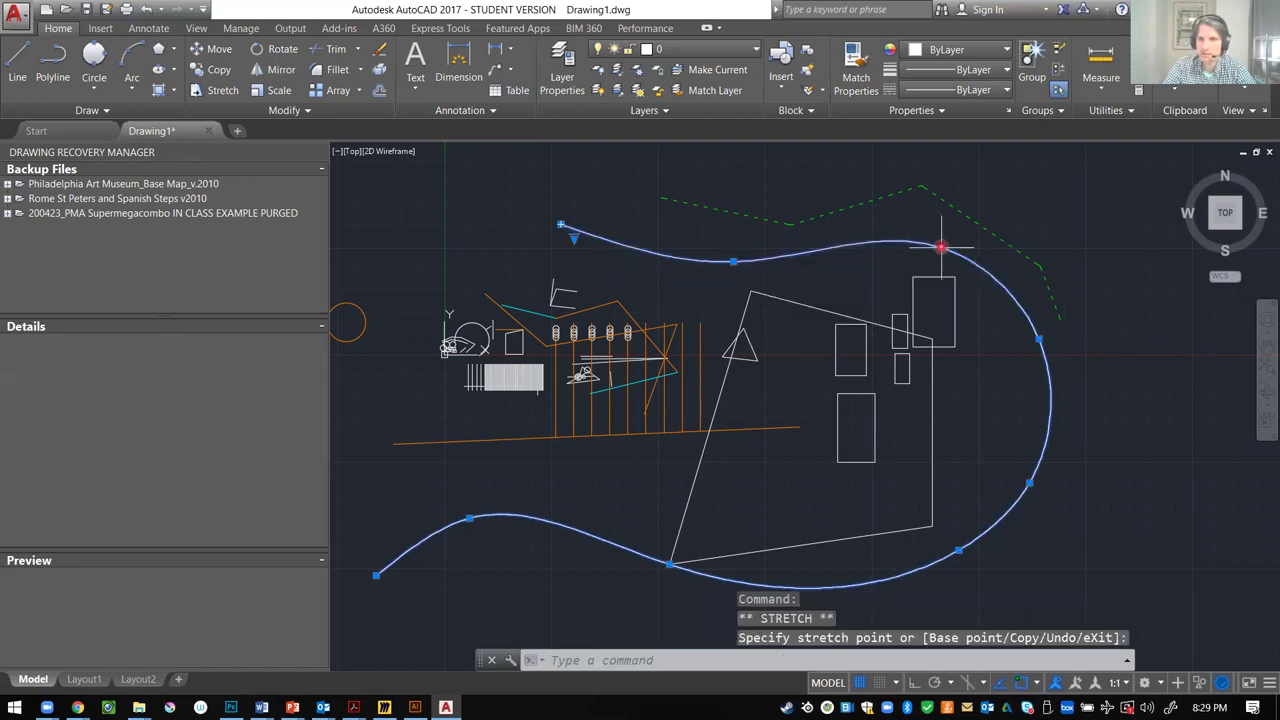
left_click(940, 246)
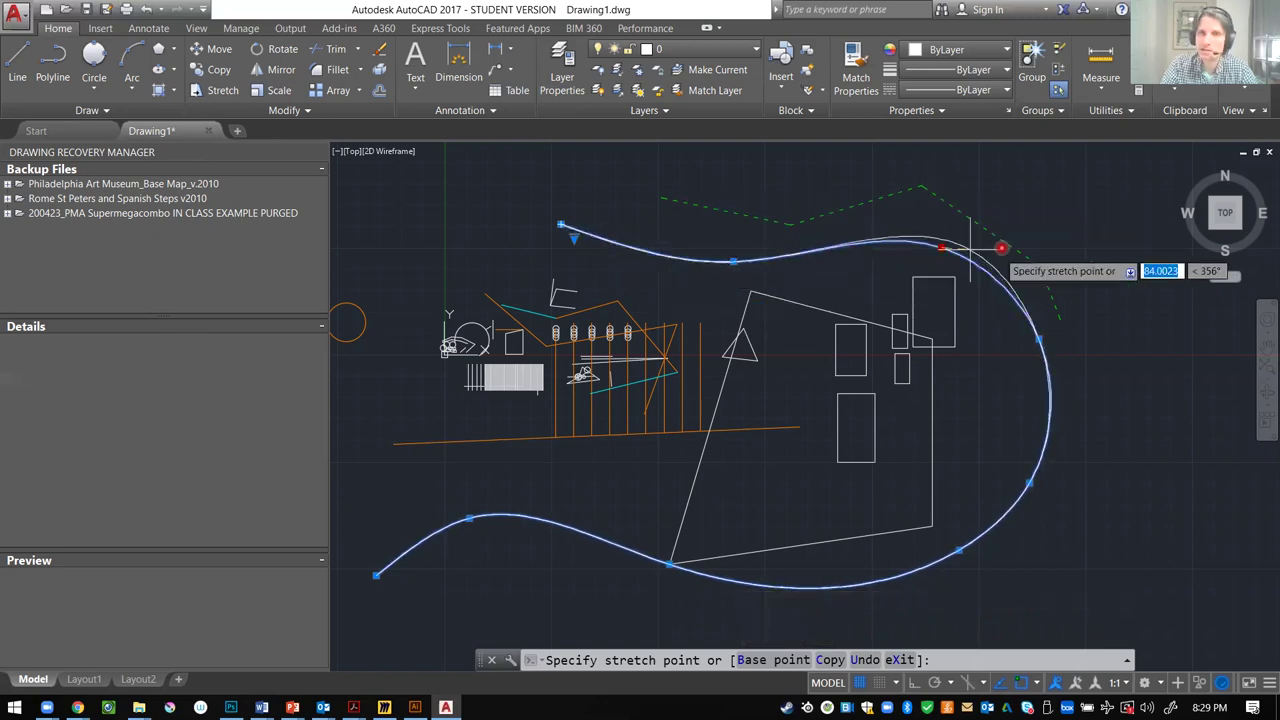
key("Escape")
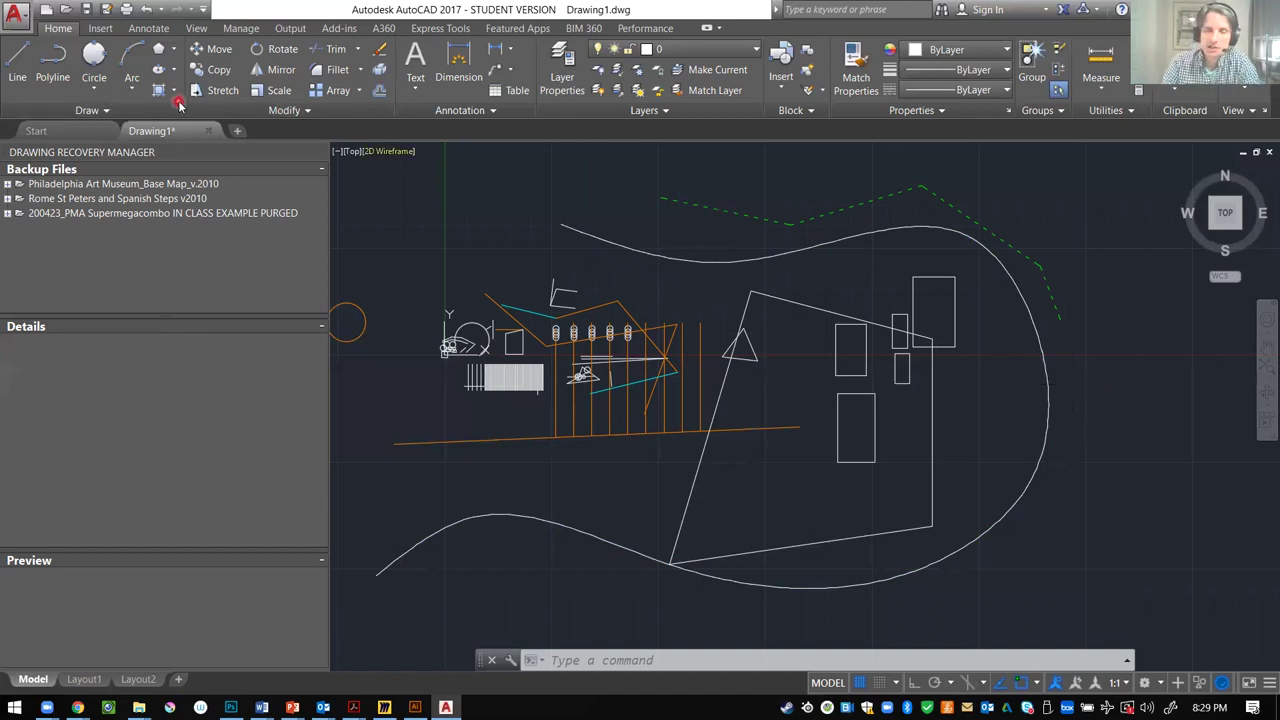
- Enter and cancel the C, AR, RE, SQ and SP command aliases without running them
mouse_move(141, 134)
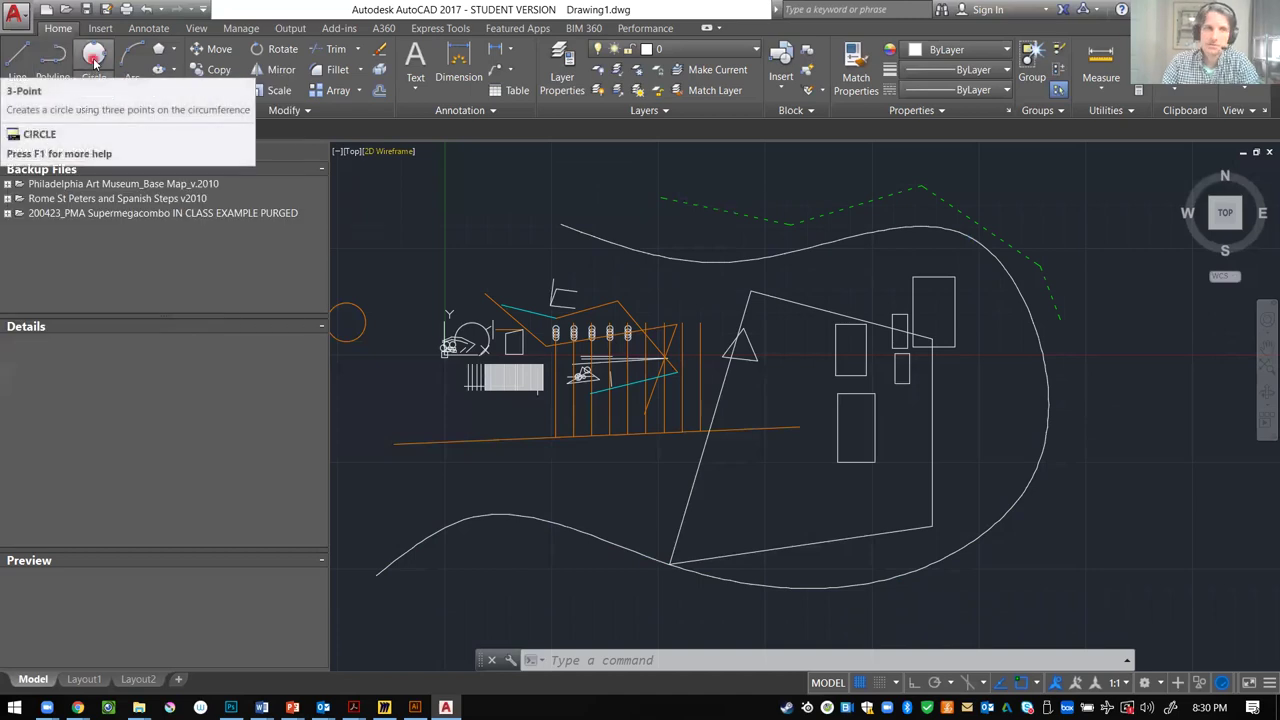
type("c")
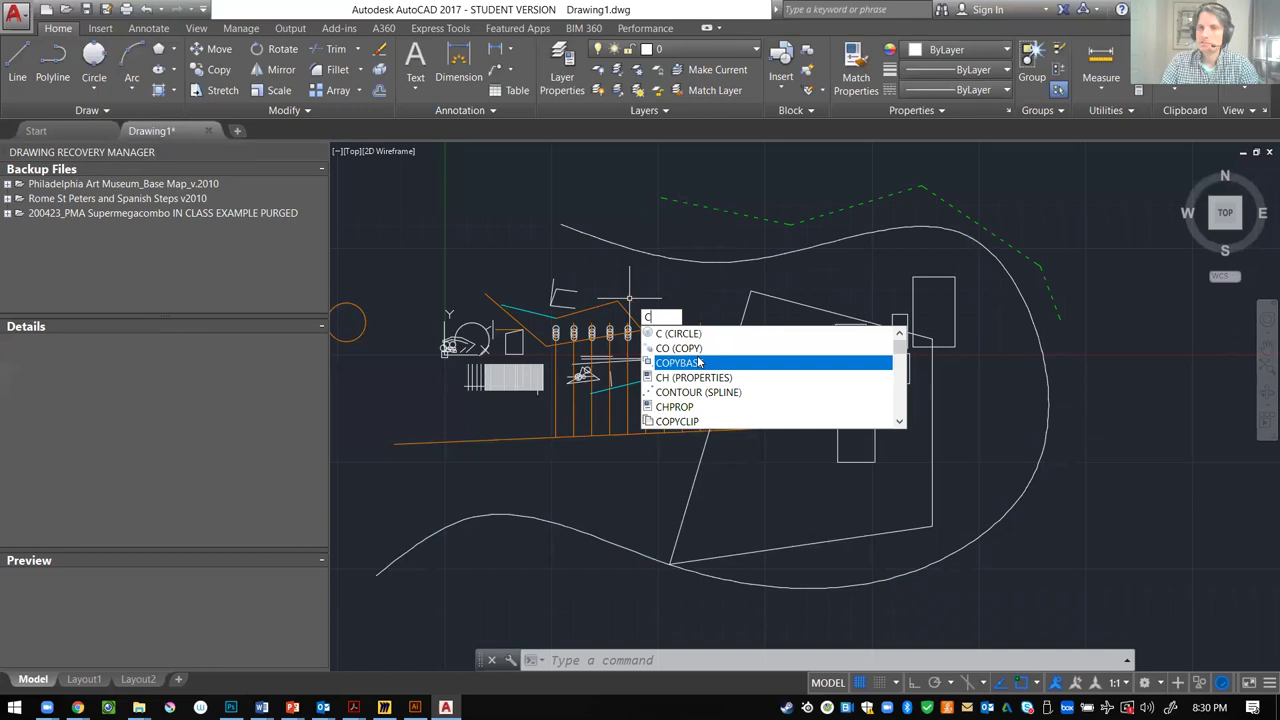
key("Escape")
key("Escape")
type("ar")
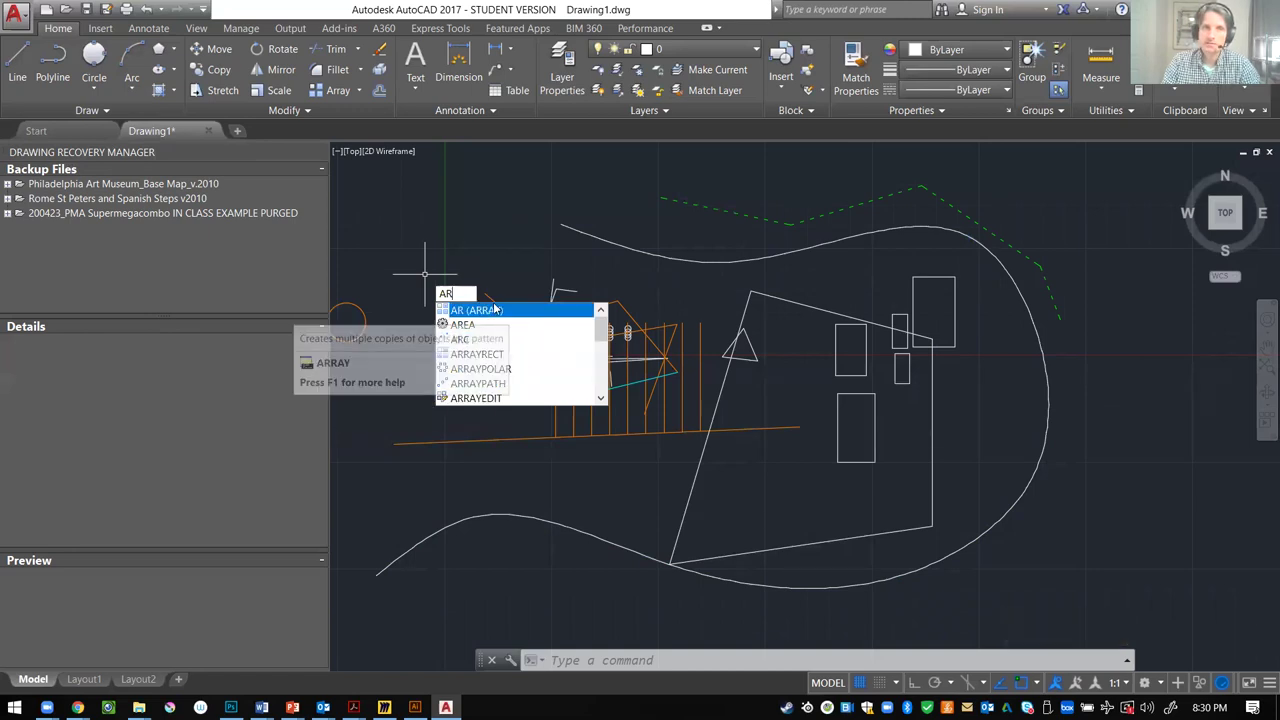
key("Escape")
type("re")
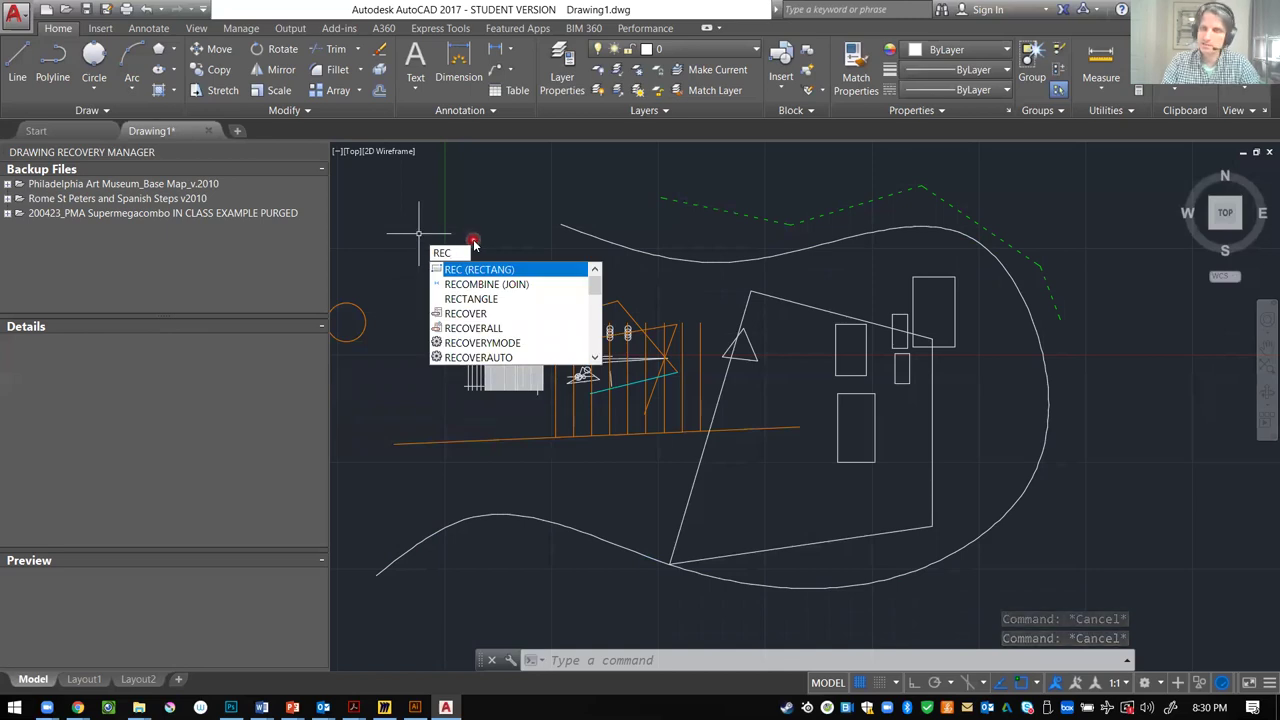
key("Escape")
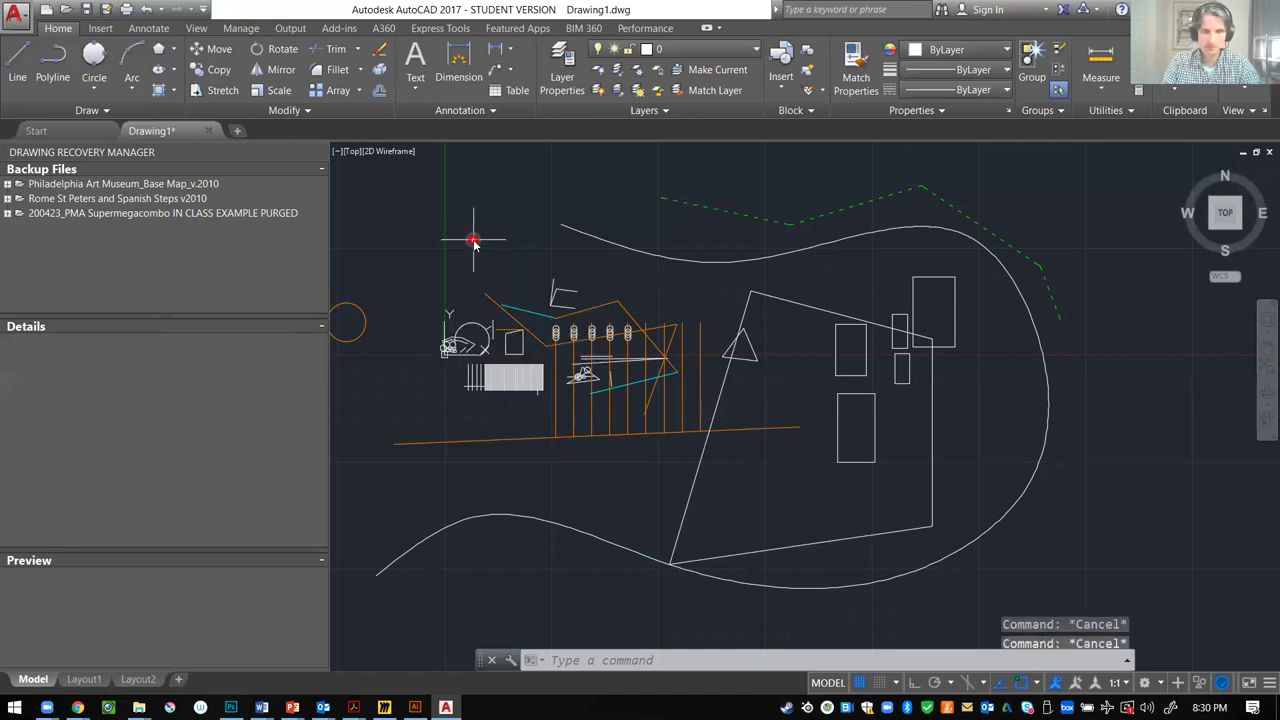
type("sq")
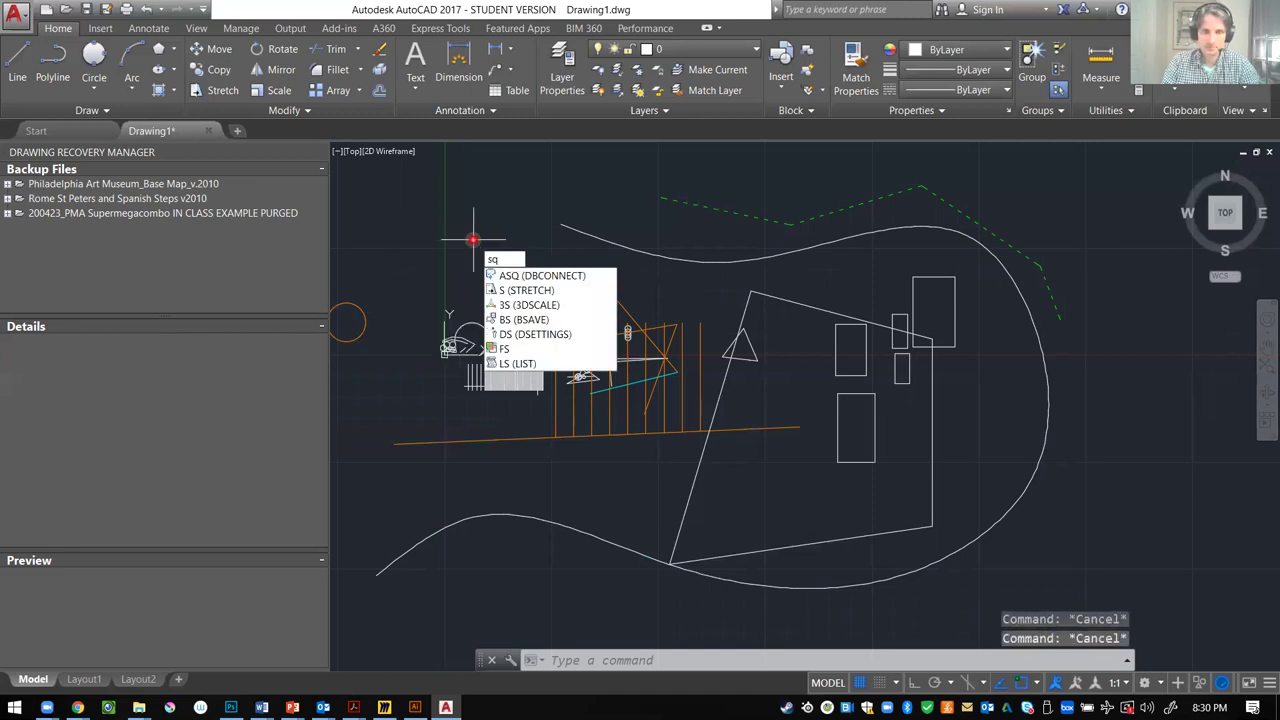
key("Escape")
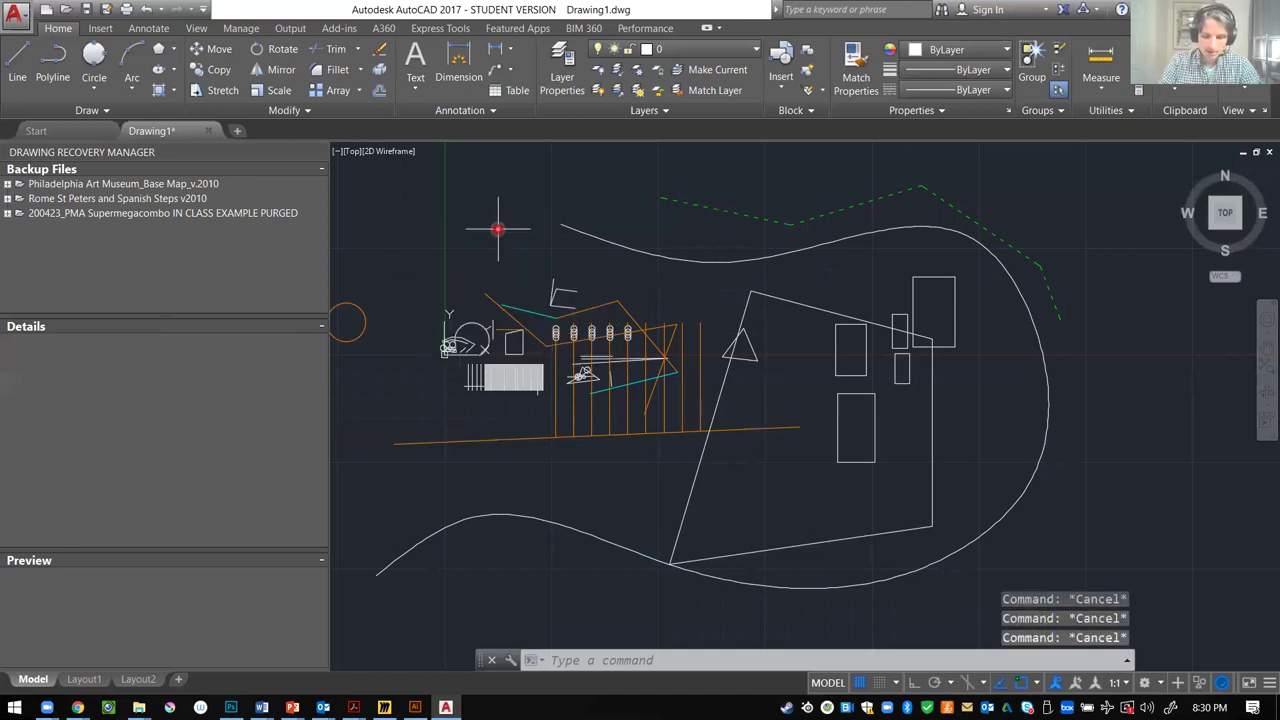
type("sp")
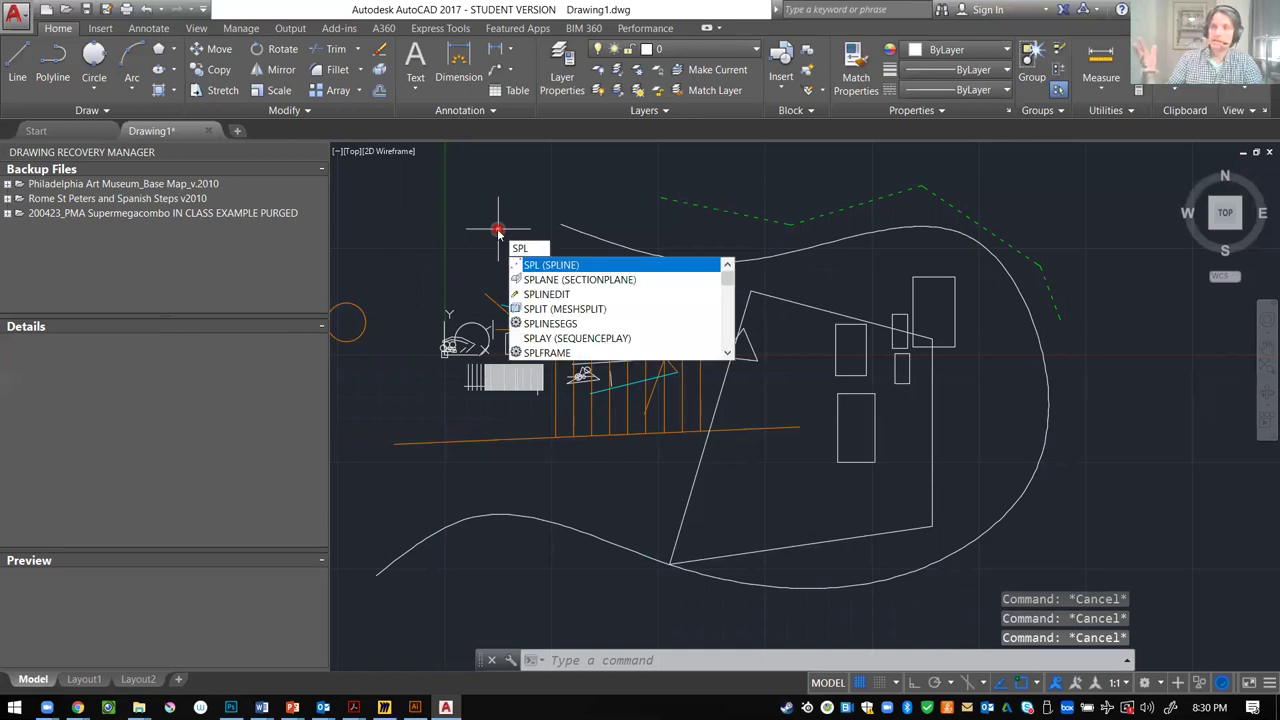
key("Escape")
- Cancel MATCHPROP and M suggestions, then start the ZOOM command with Z
type("ma")
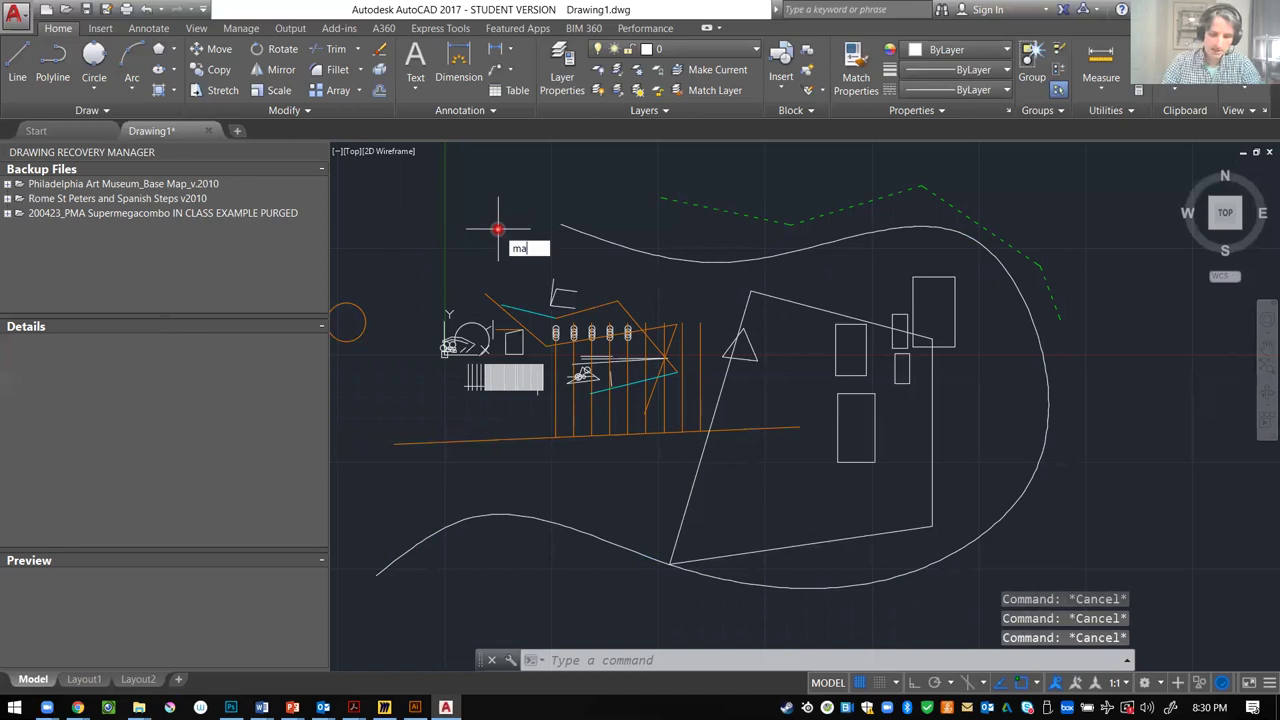
type("tchpro")
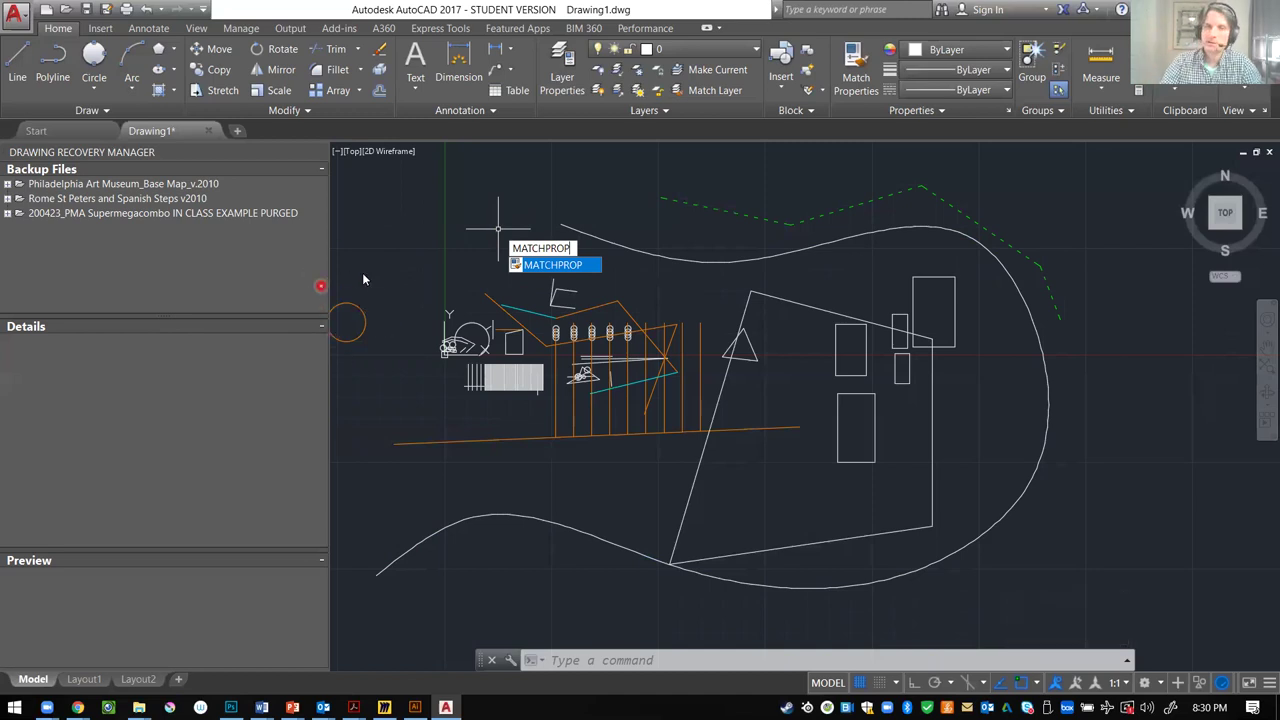
key("Escape")
key("Escape")
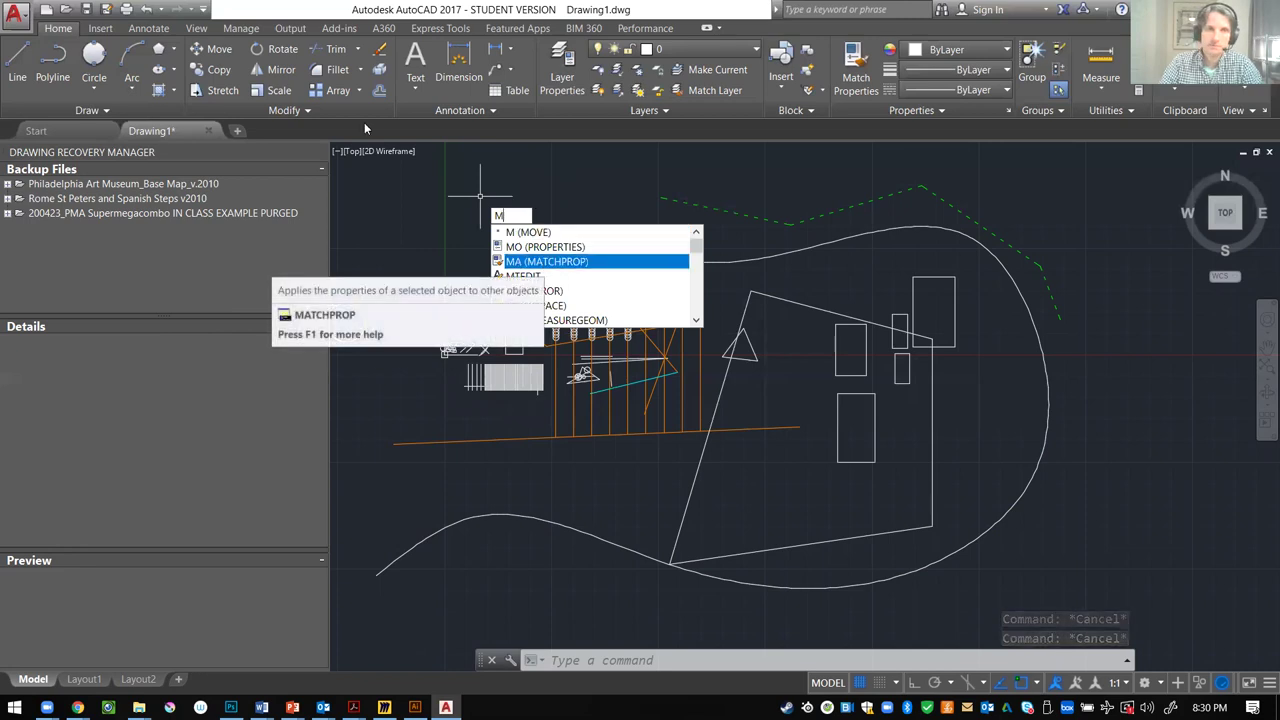
key("Escape")
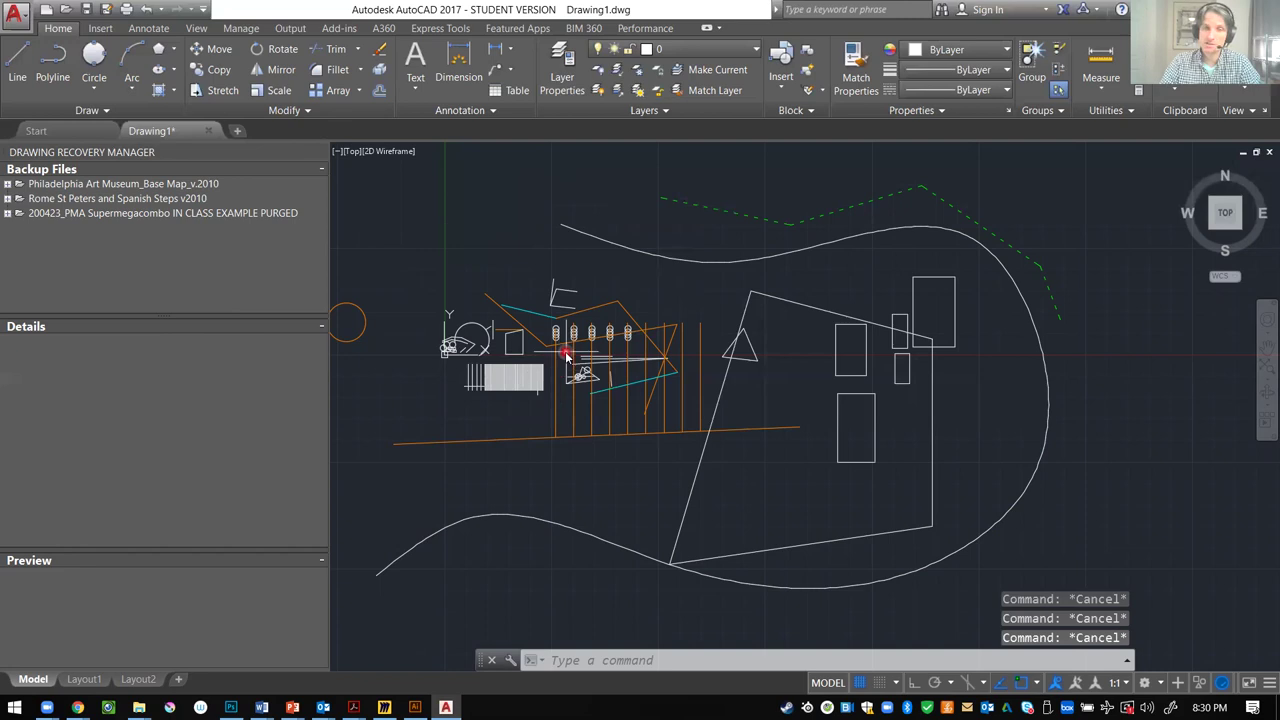
type("M")
key("Down")
key("Down")
key("Down")
key("Down")
key("Down")
key("Down")
key("Down")
key("Down")
key("Down")
key("Down")
key("Down")
key("Down")
key("Down")
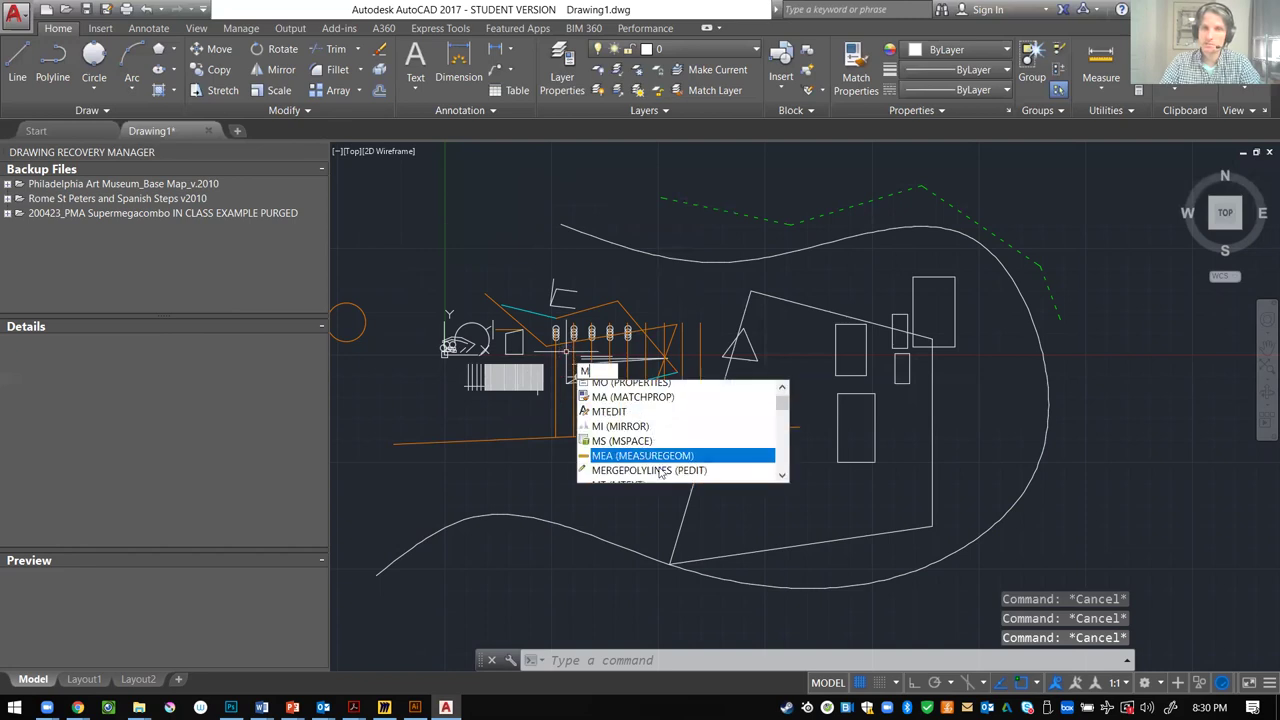
key("BackSpace")
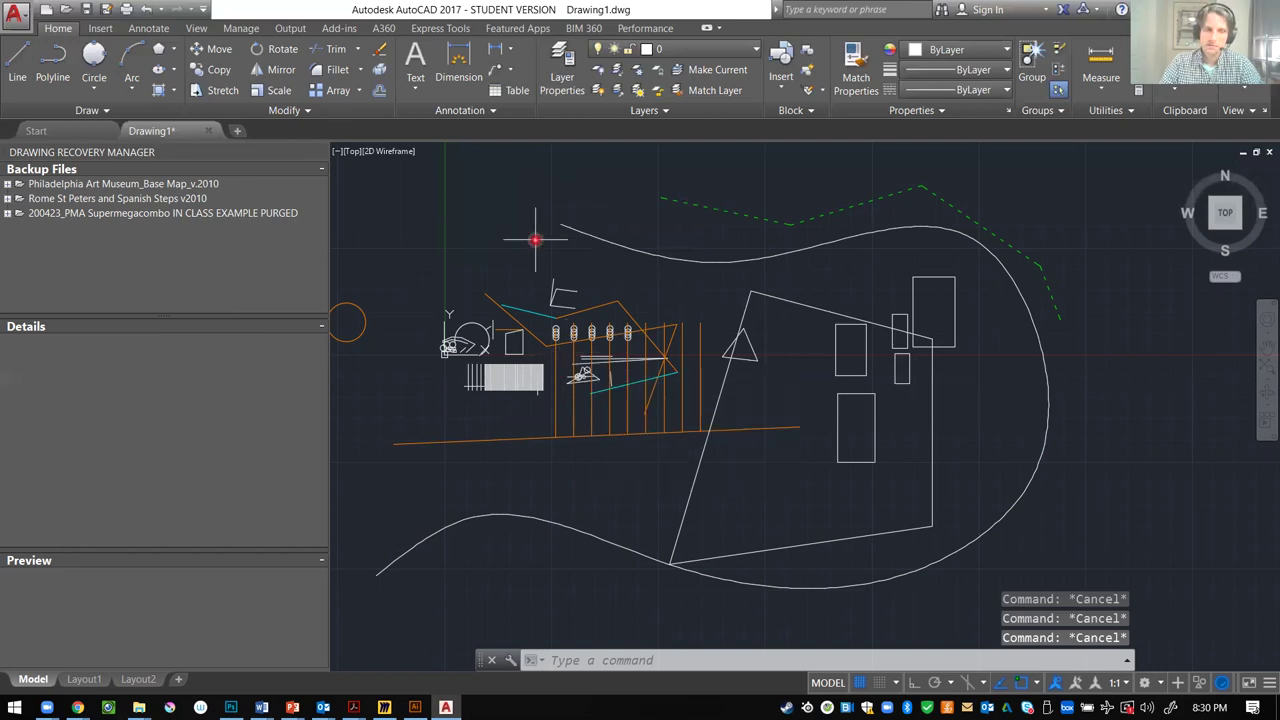
type("z")
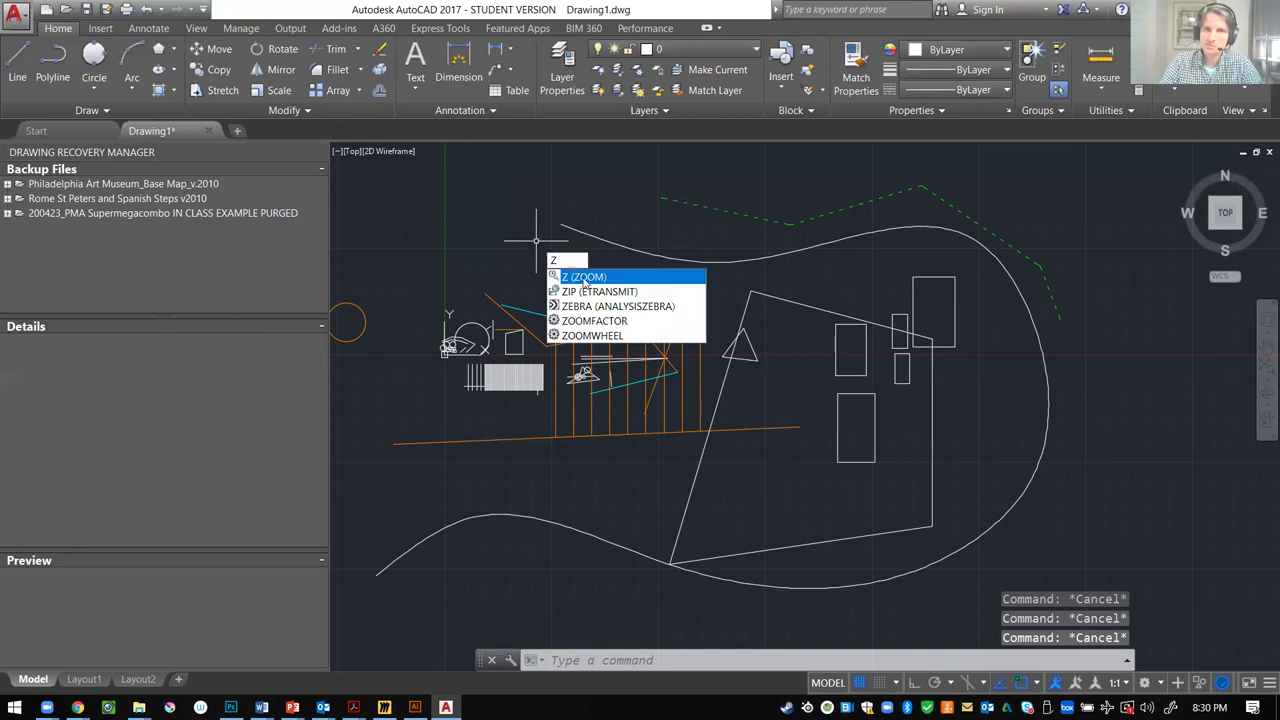
key("Return")
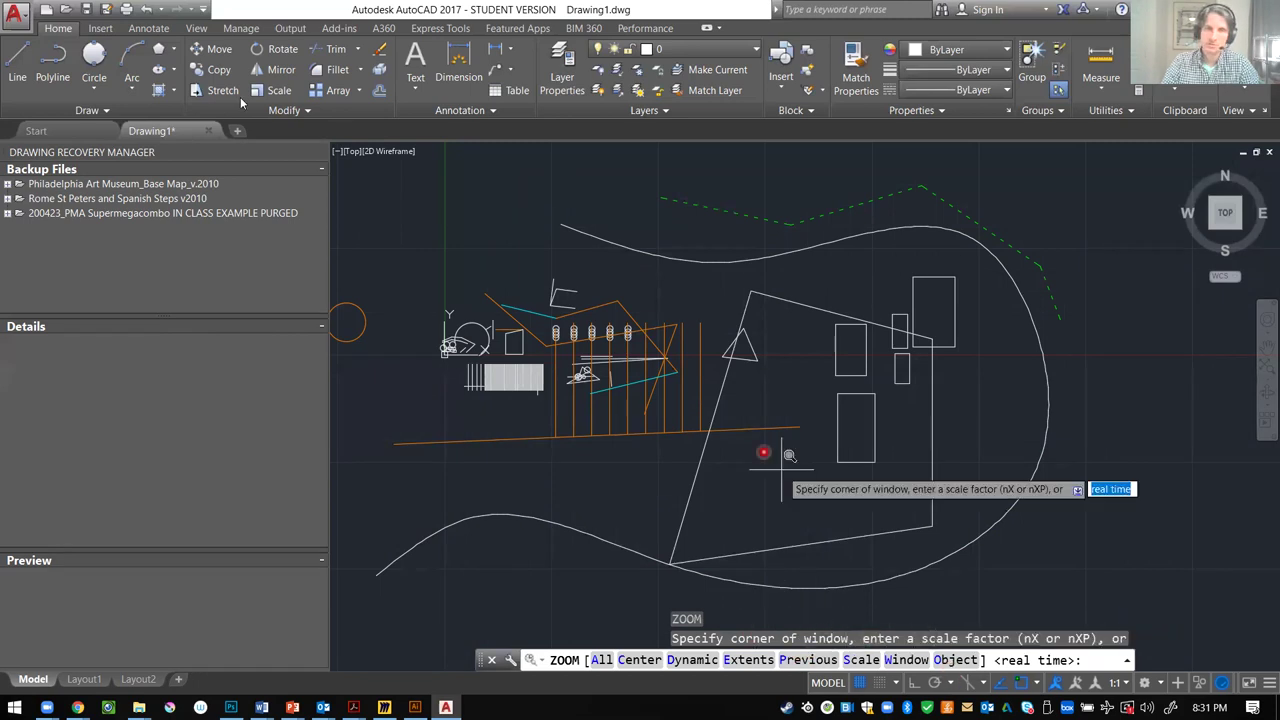
- Zoom out with the mouse wheel to reveal the teal, orange and white circles at left
scroll(505, 297, "down", 2)
scroll(600, 318, "up", 4)
scroll(793, 300, "down", 2)
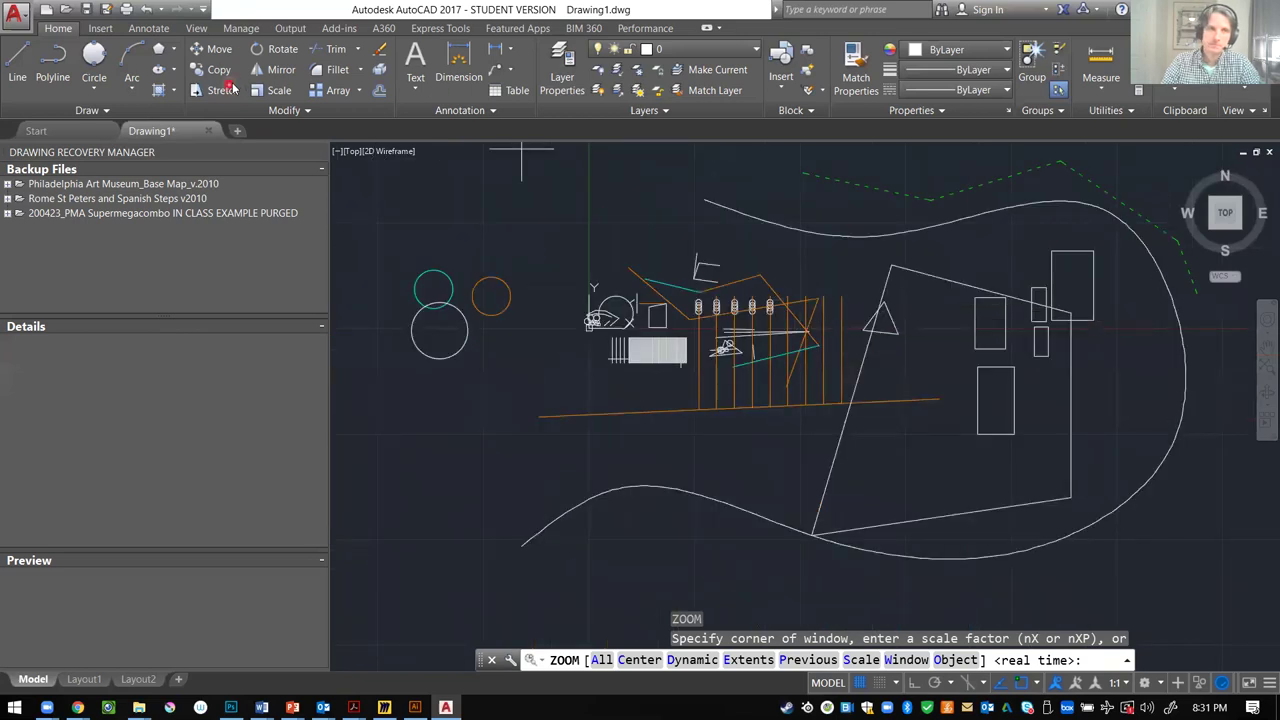
key("Escape")
type("co")
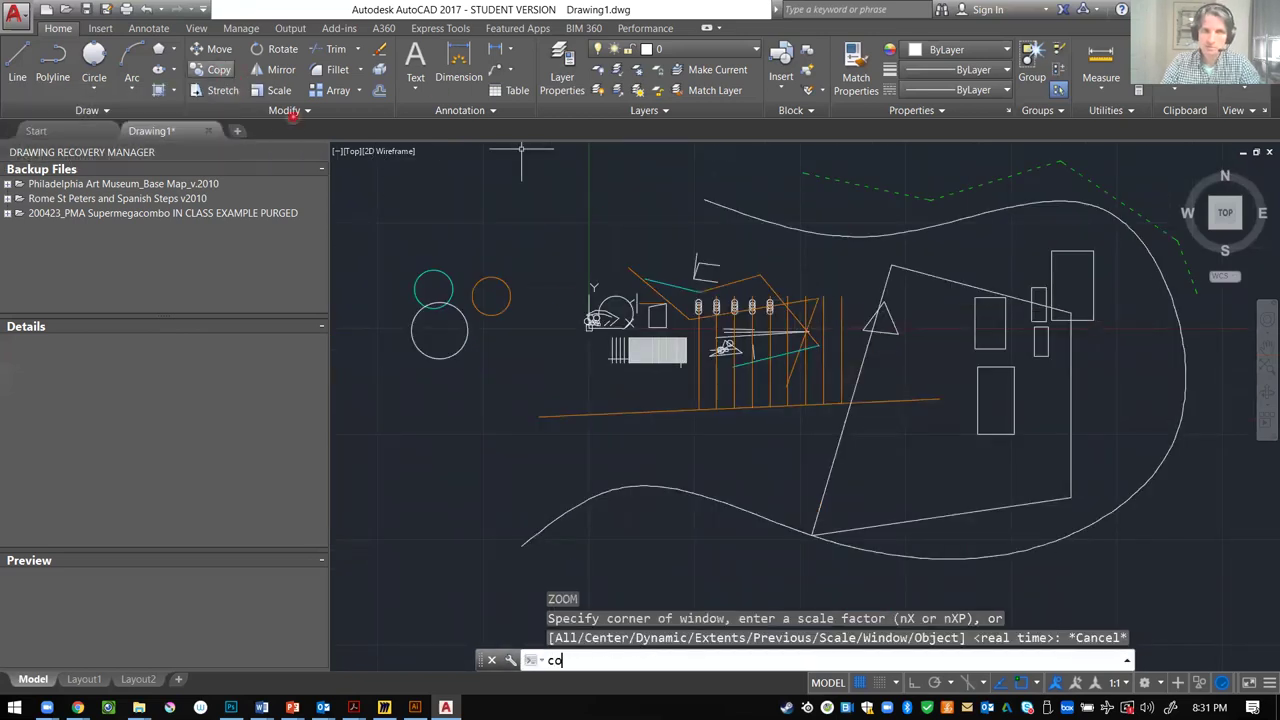
key("BackSpace")
key("BackSpace")
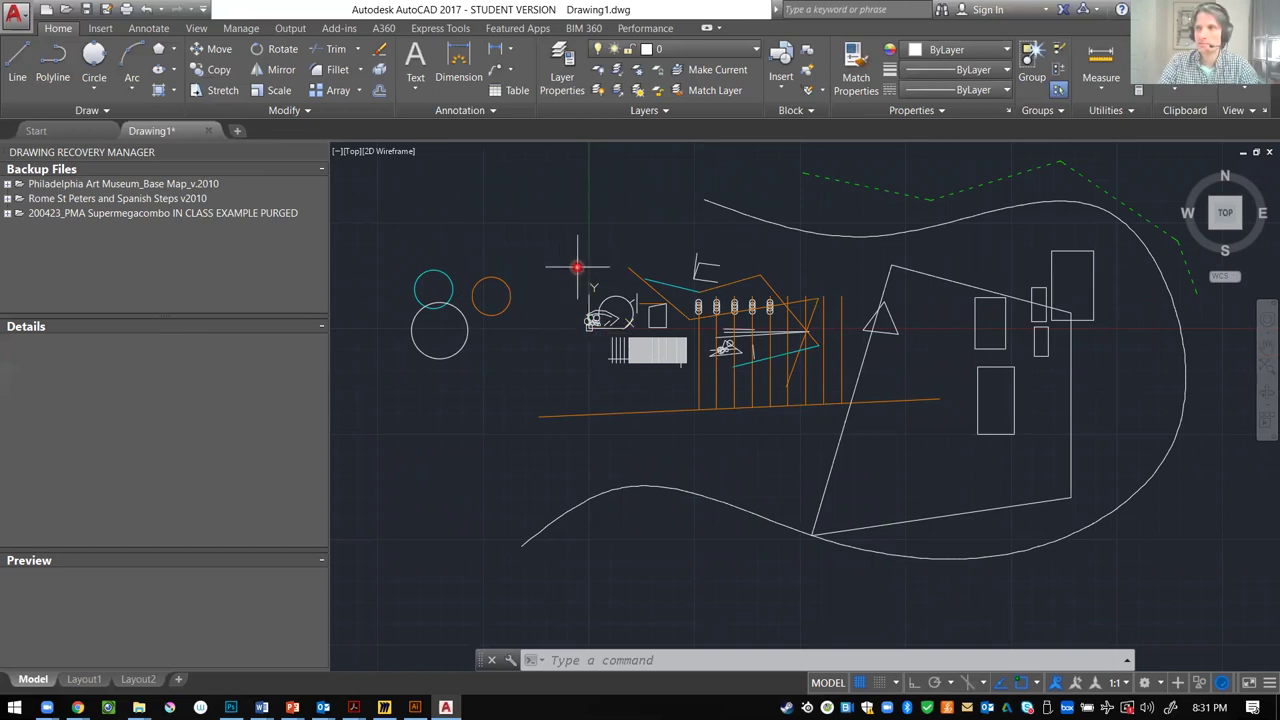
- Stretch the small rectangle's top-left corner up and left into a slanted four-sided shape
key("Escape")
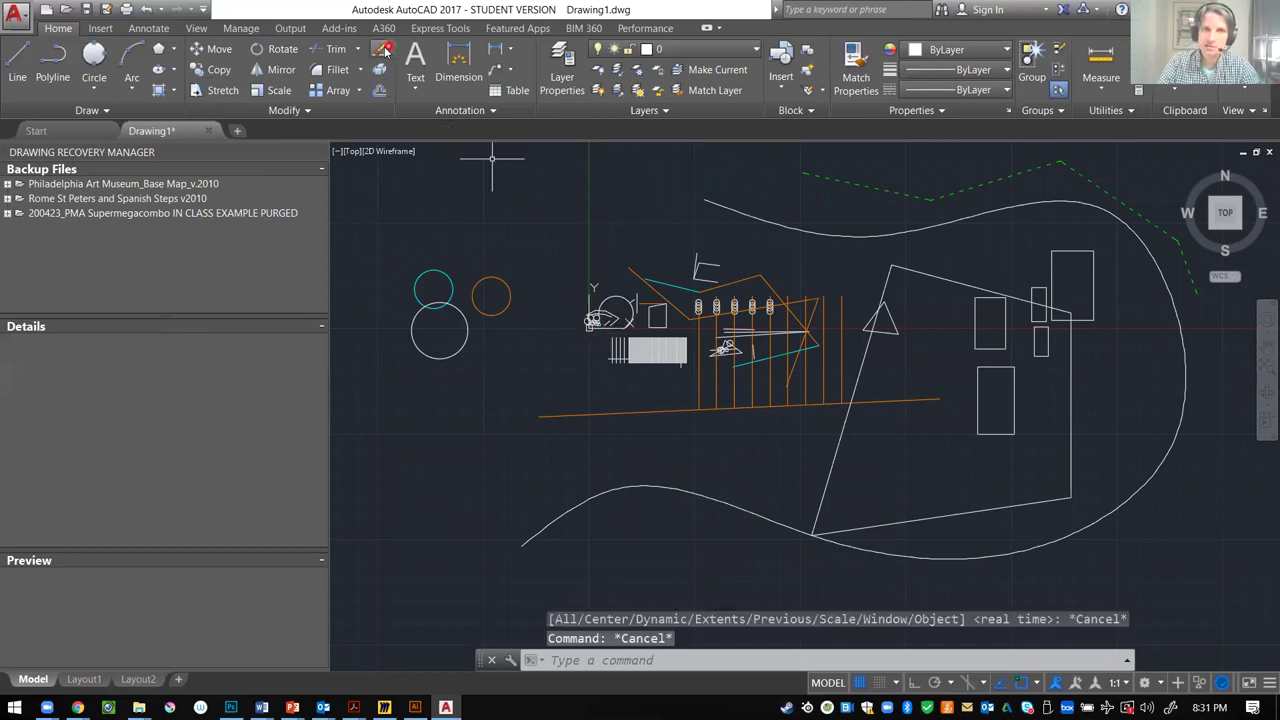
key("Escape")
type("era")
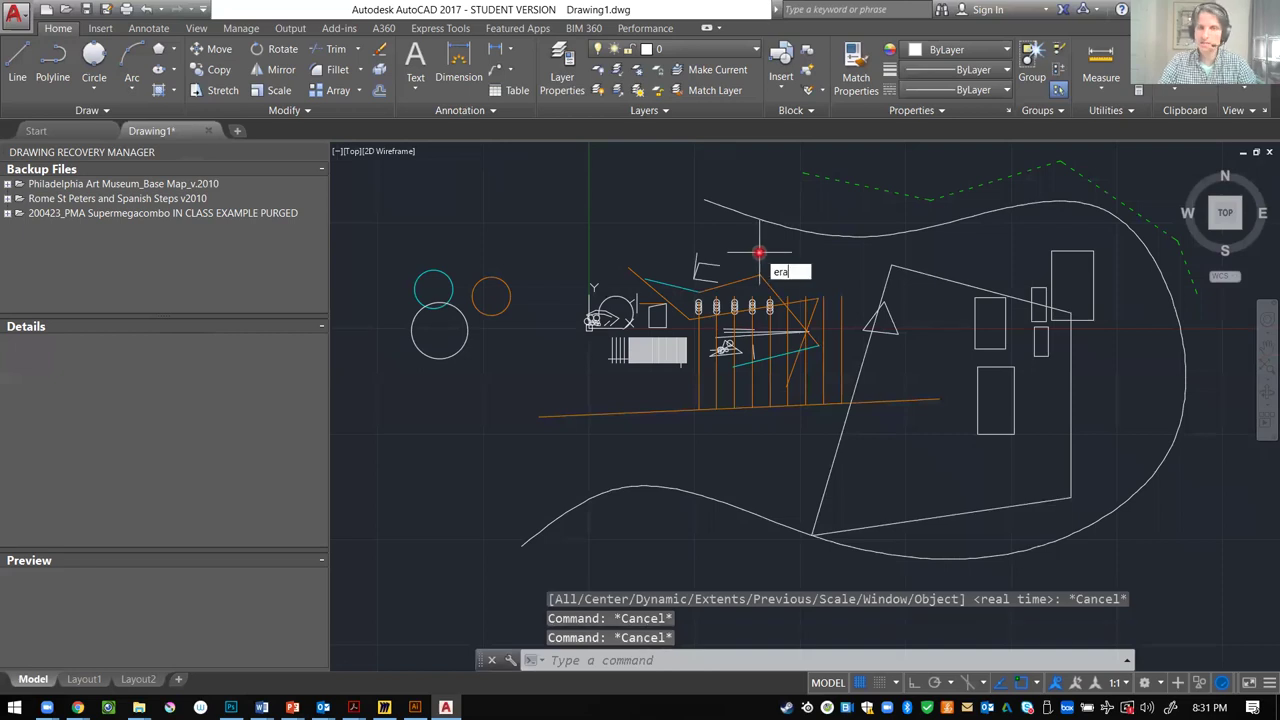
key("Escape")
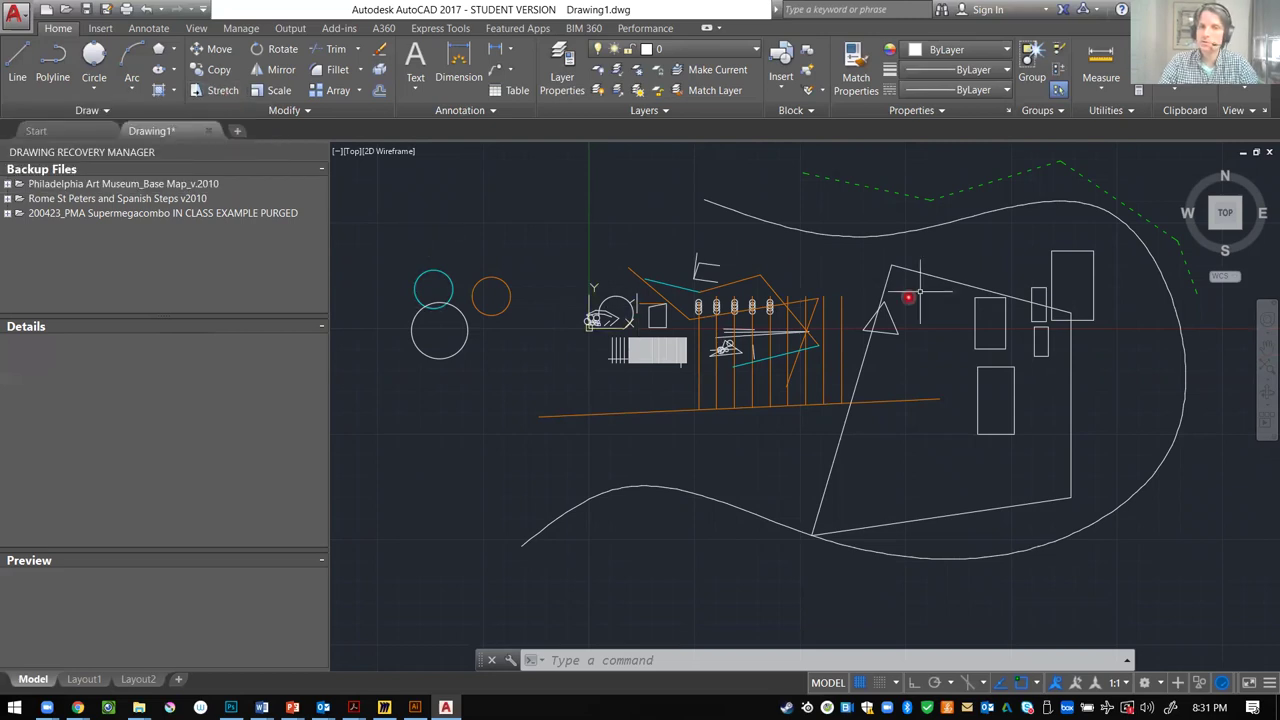
left_click(974, 318)
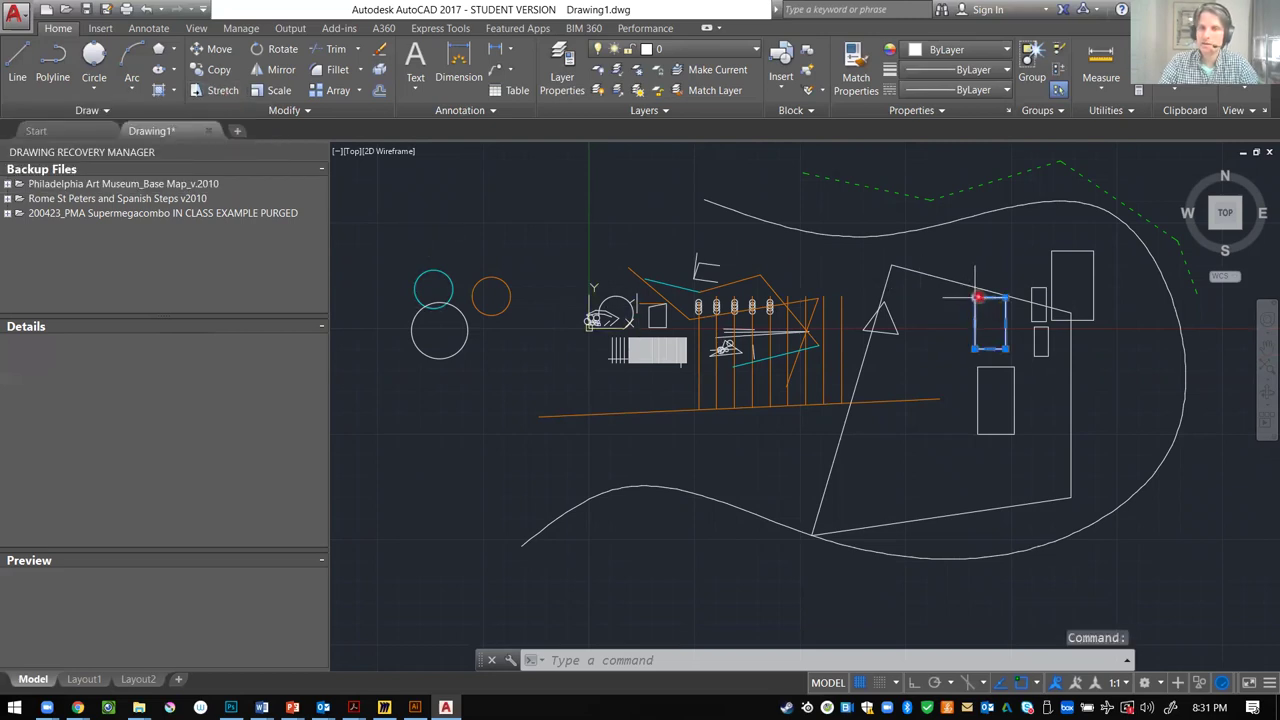
left_click(974, 297)
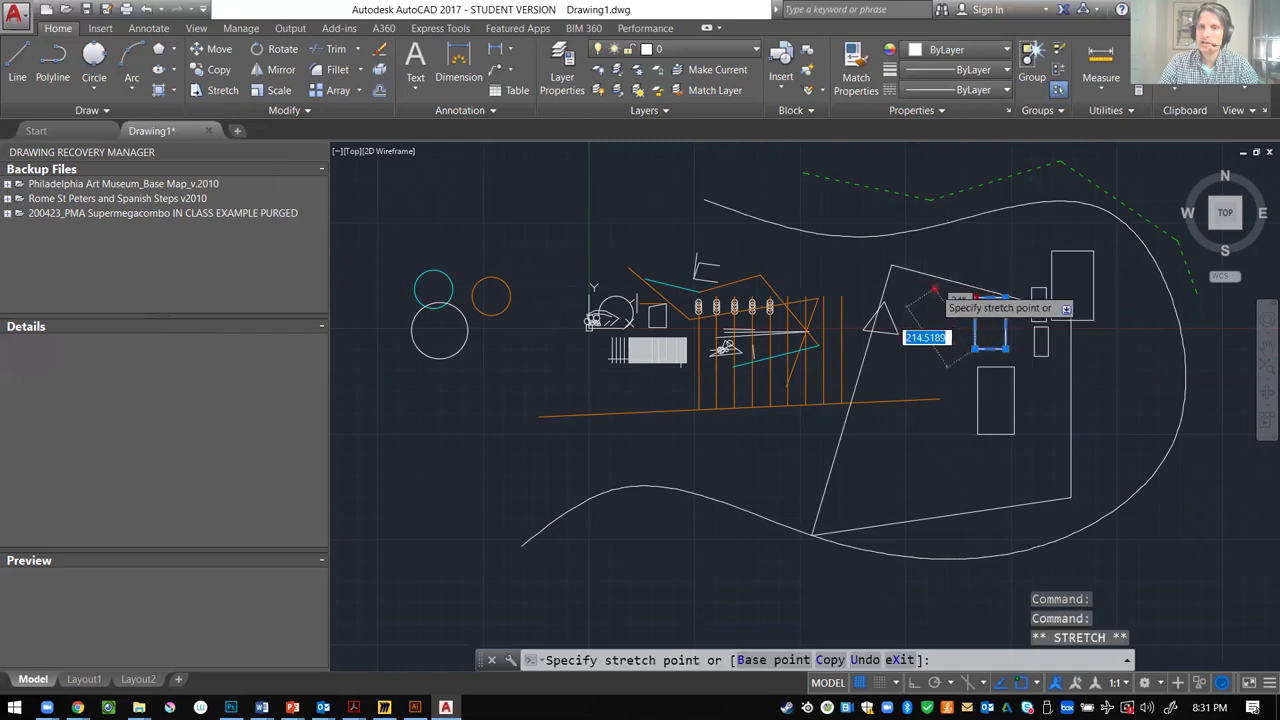
left_click(930, 292)
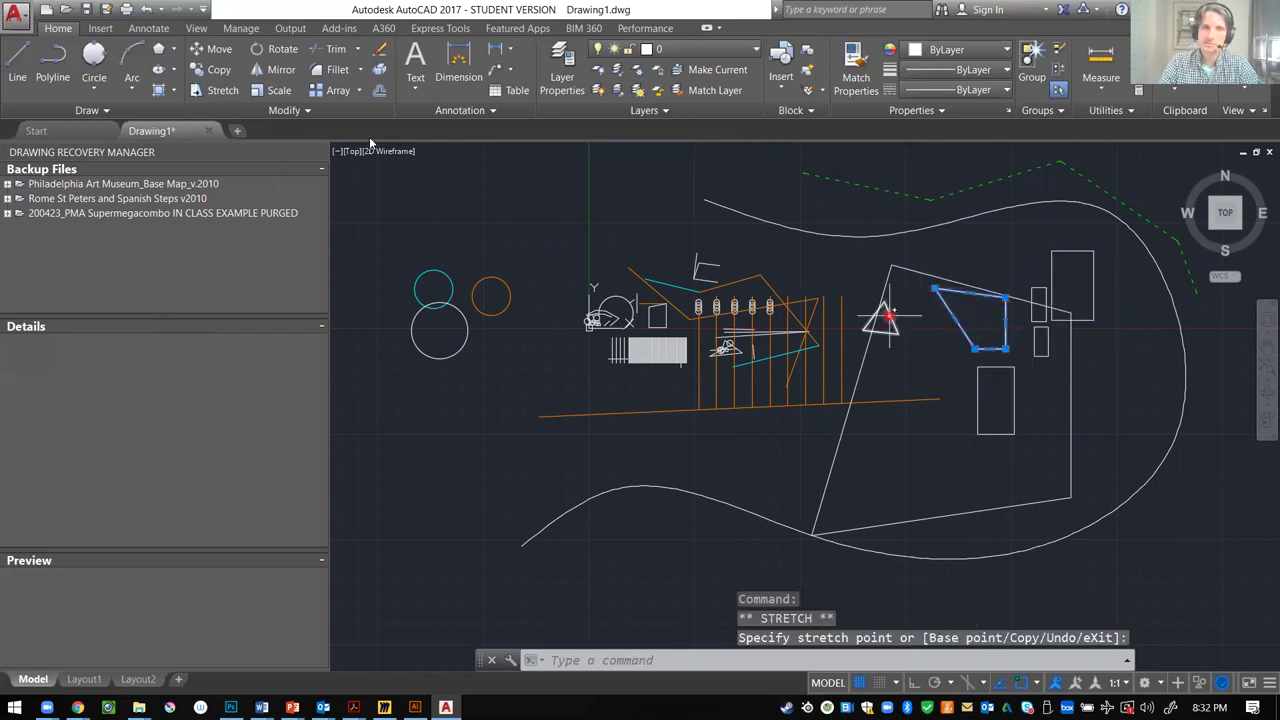
type("ro")
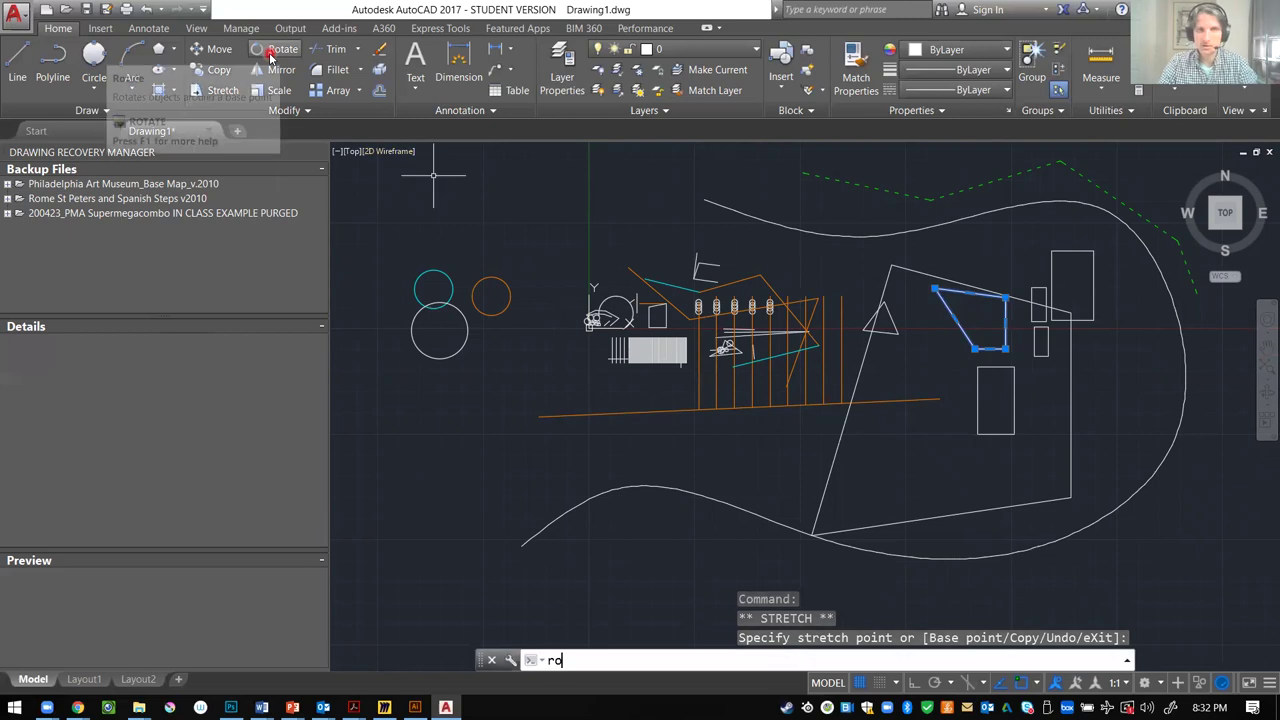
key("BackSpace")
key("BackSpace")
type("TR")
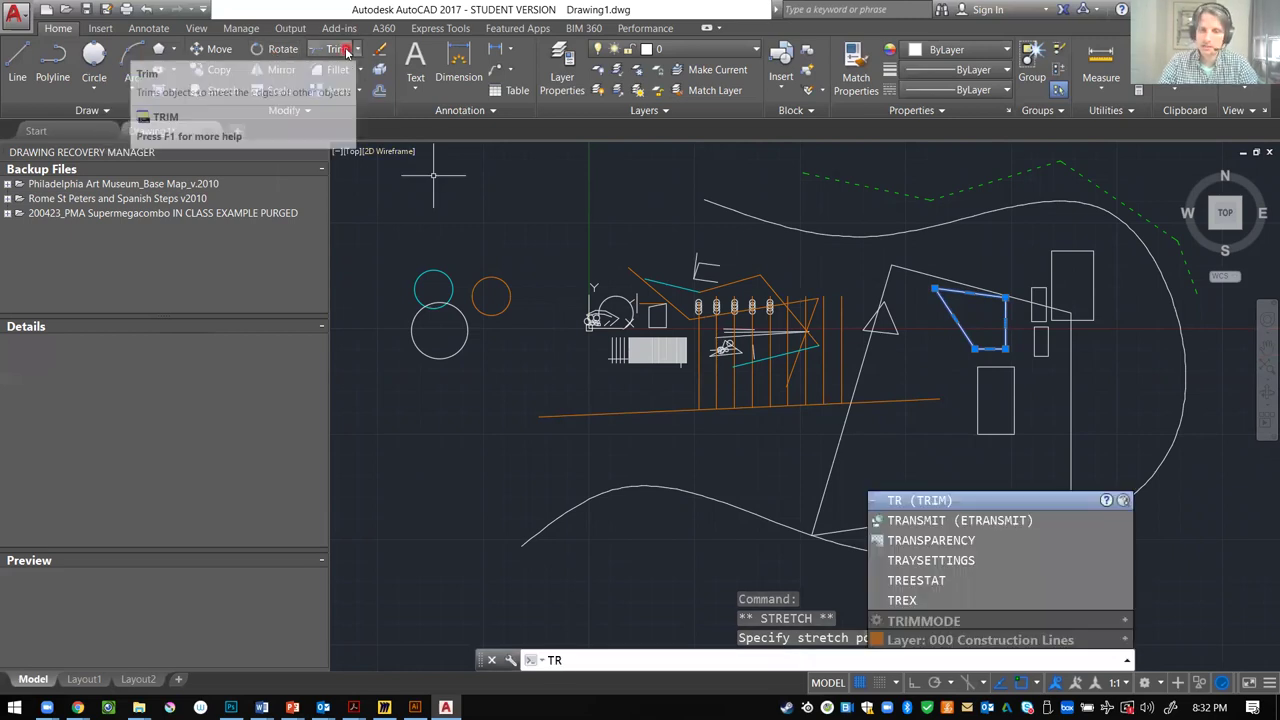
key("Return")
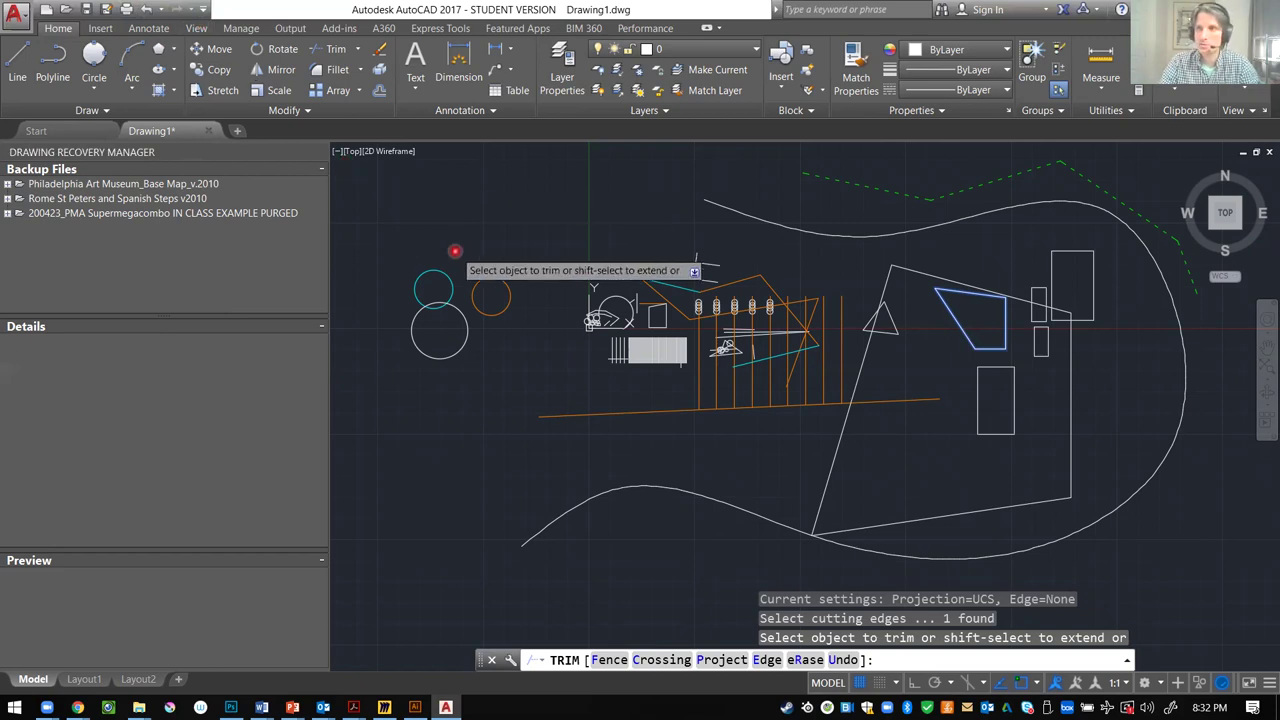
key("Escape")
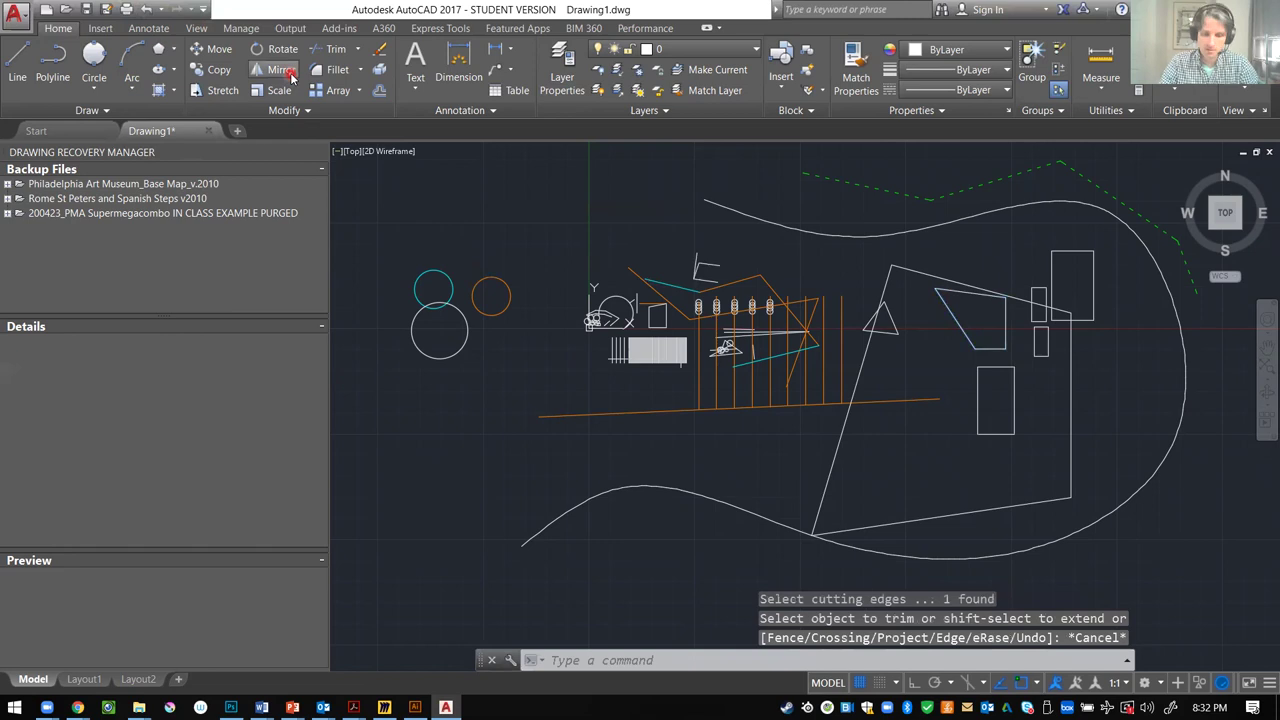
type("MI")
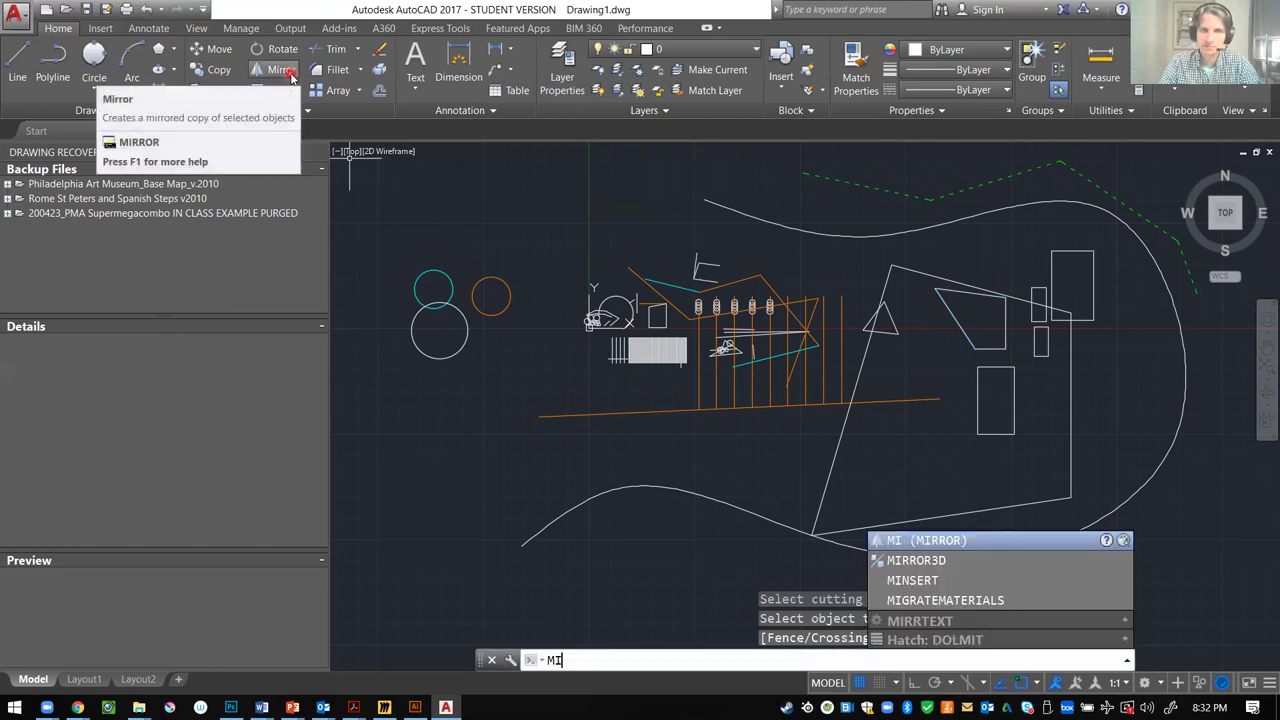
key("Escape")
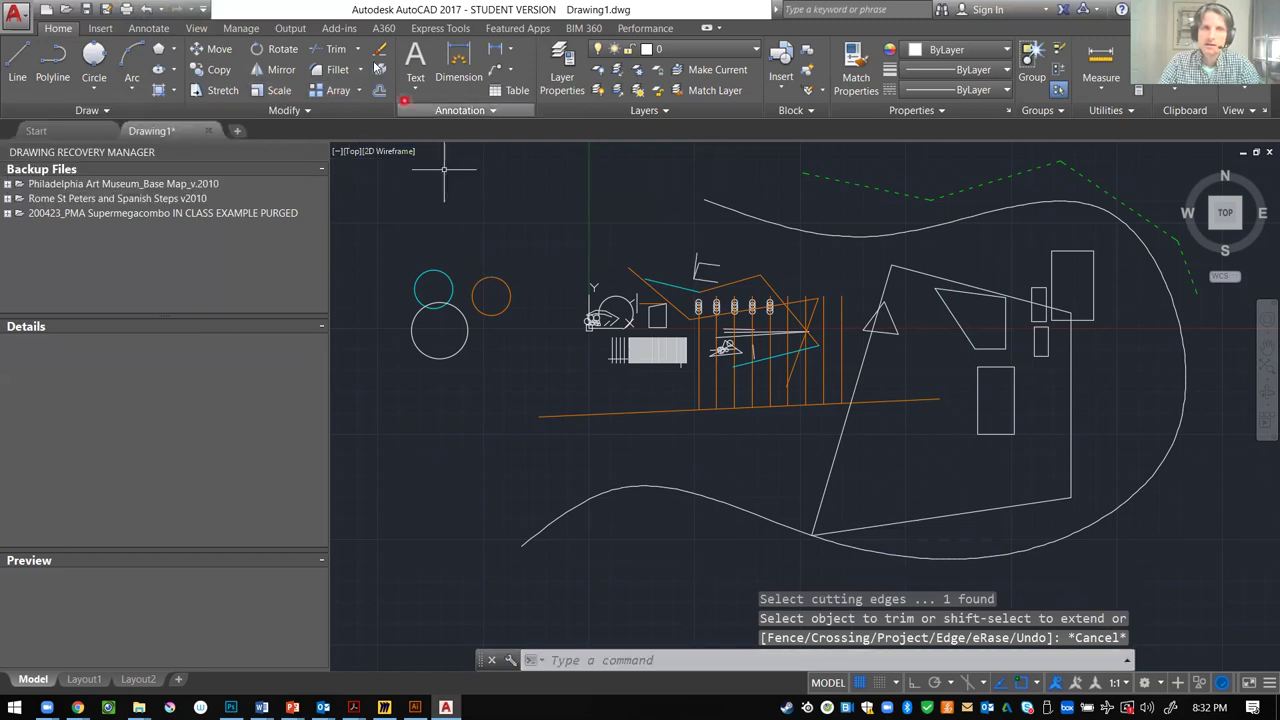
key("Escape")
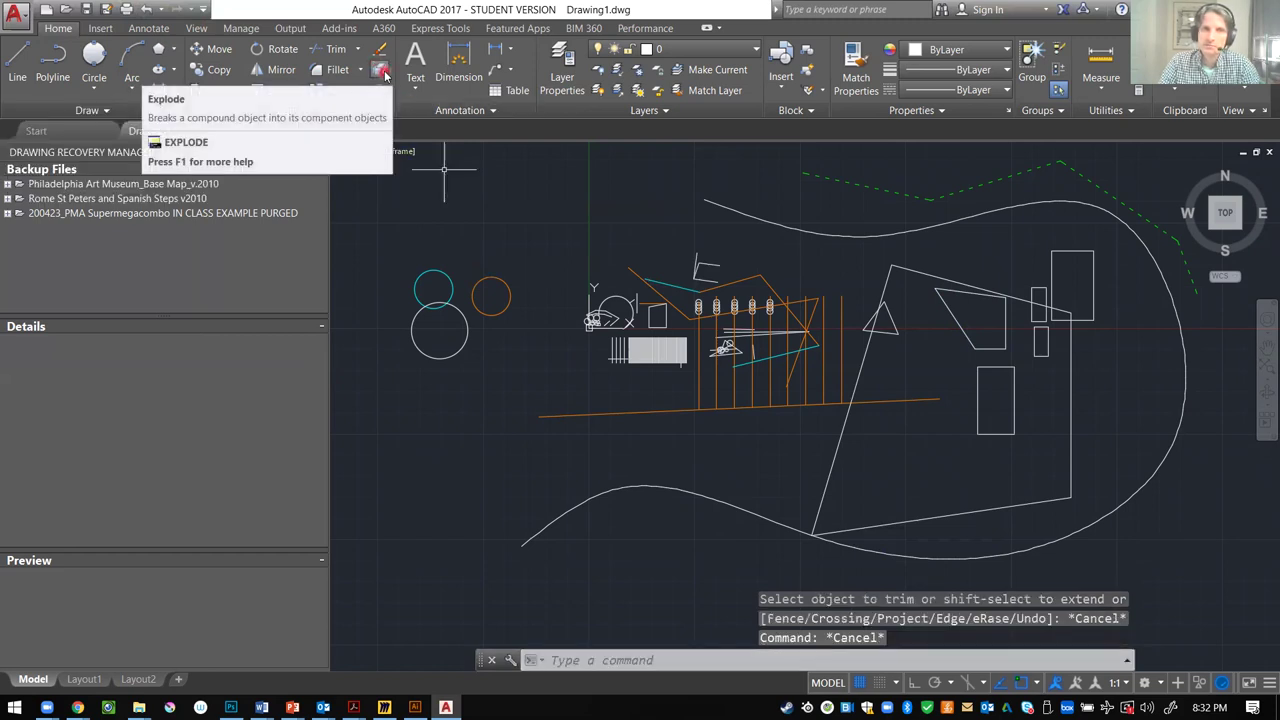
key("Escape")
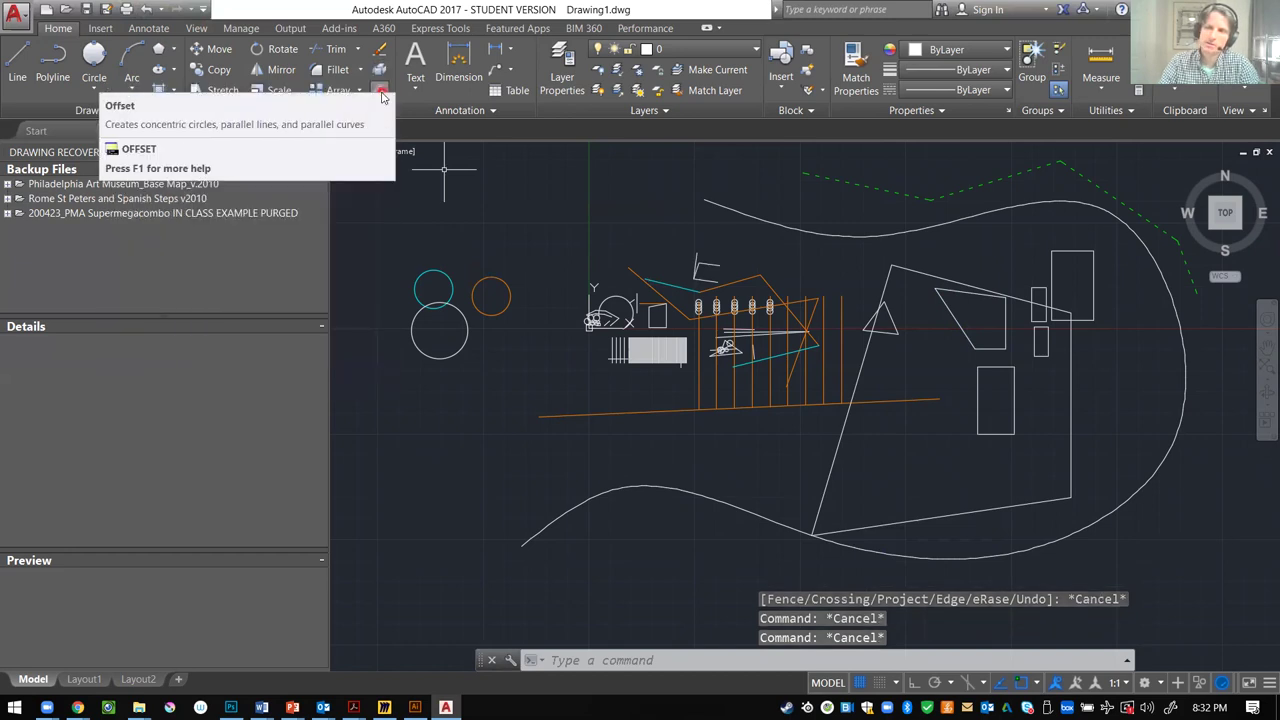
key("Escape")
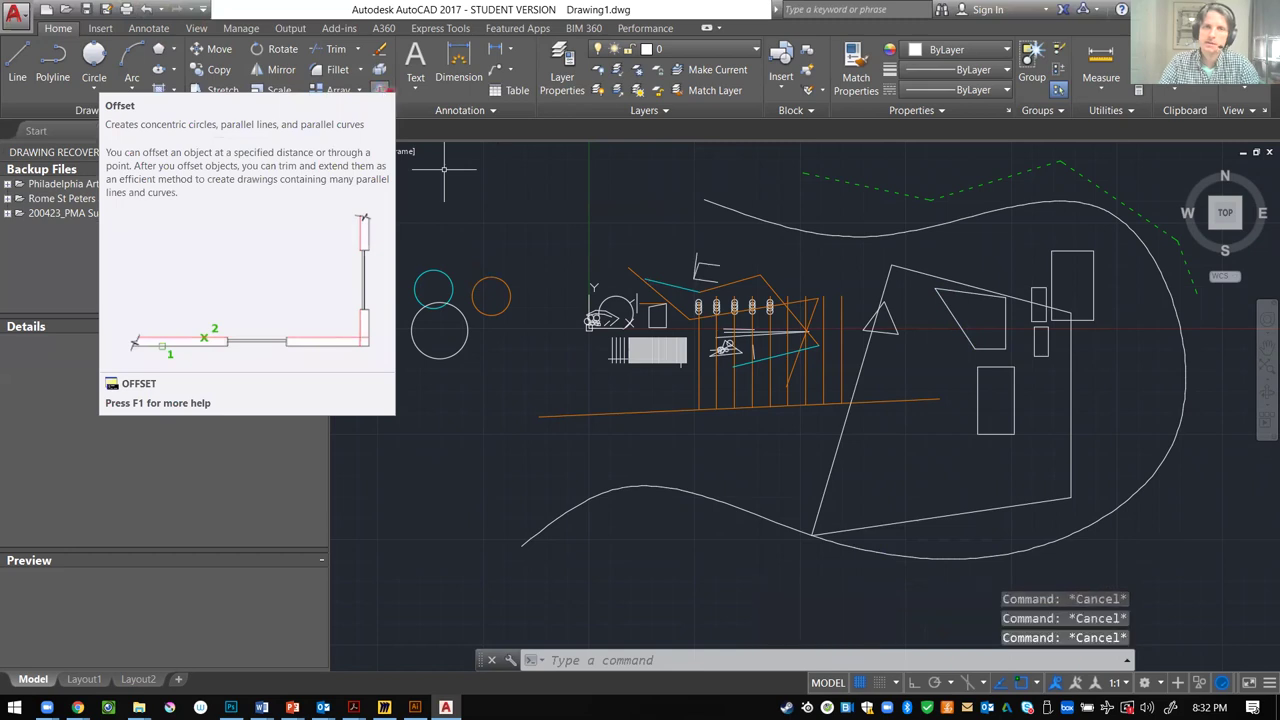
type("LAYp")
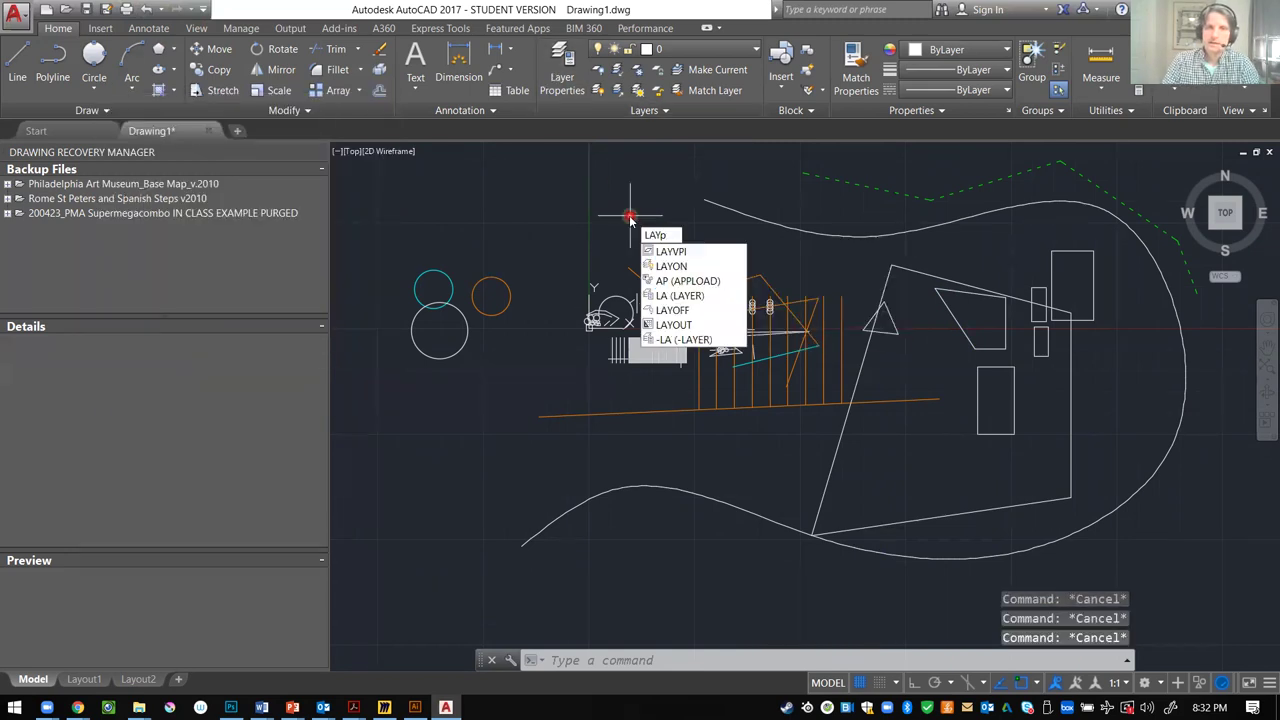
key("Escape")
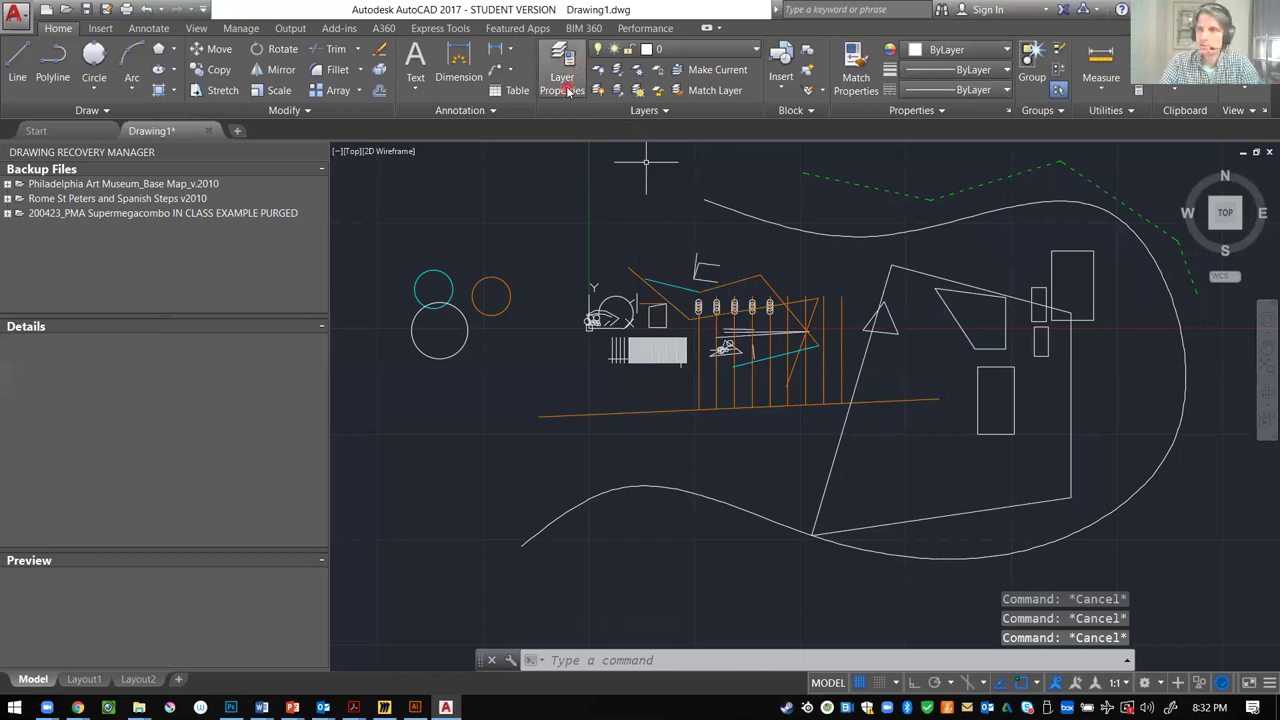
type("prop")
key("Escape")
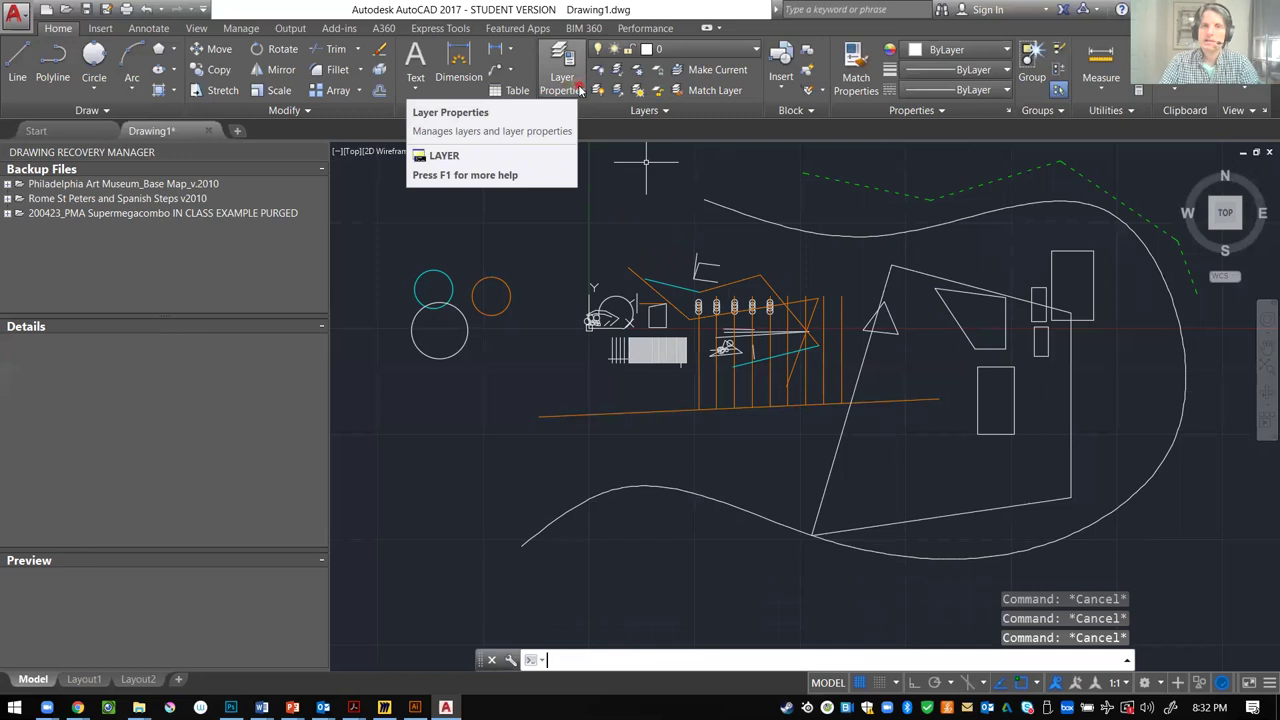
- Open the Layer Properties Manager and select layer 0's Linetype cell
left_click(563, 80)
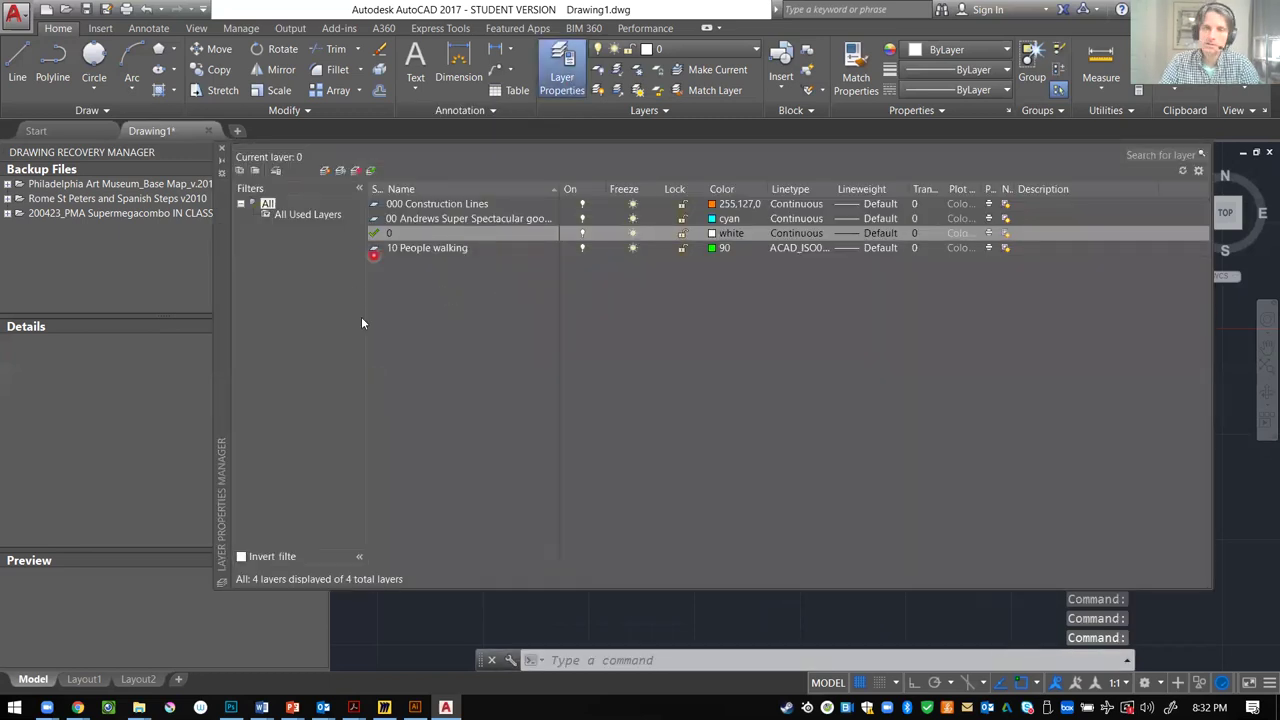
left_click(431, 279)
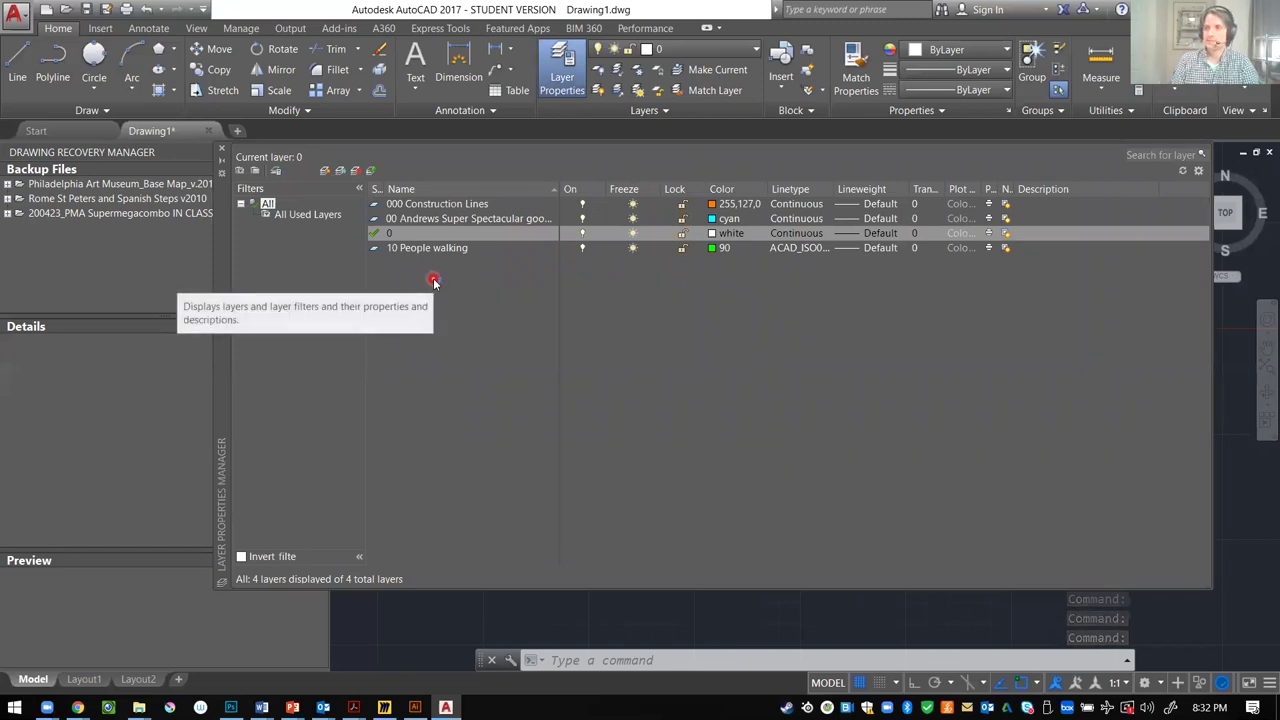
left_click(763, 248)
left_click(797, 236)
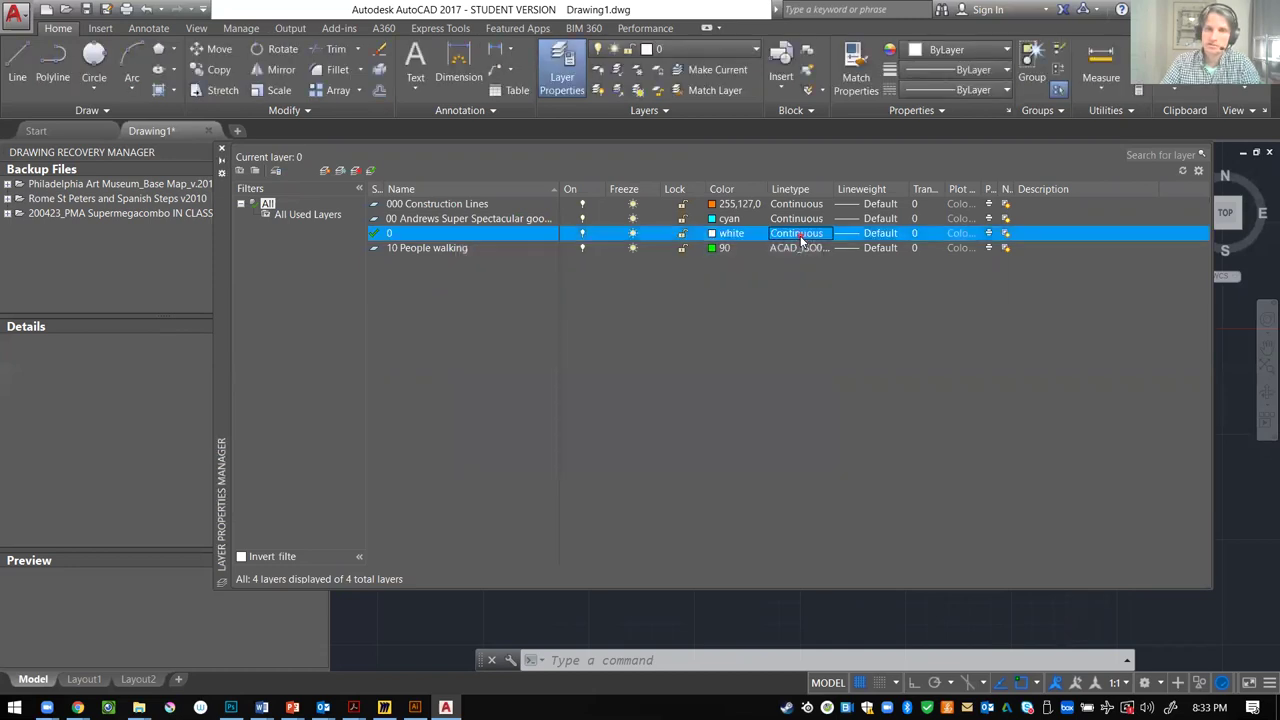
left_click(675, 443)
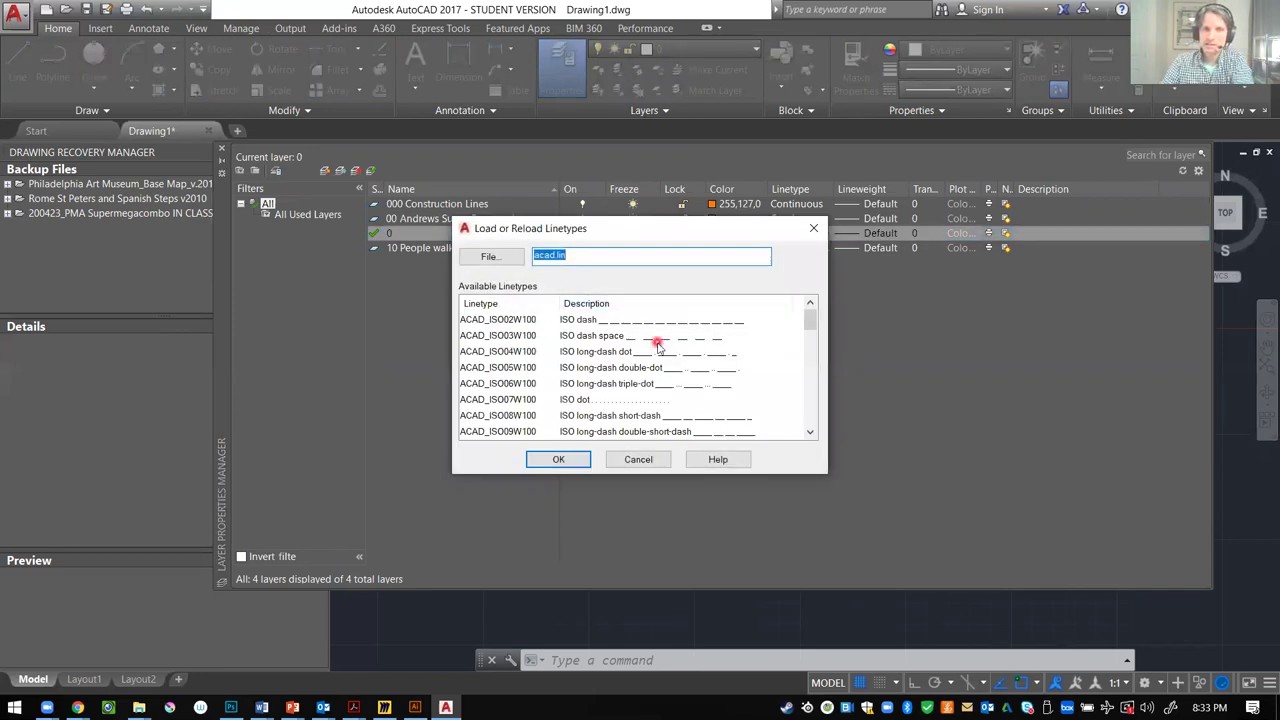
scroll(658, 346, "down", 4)
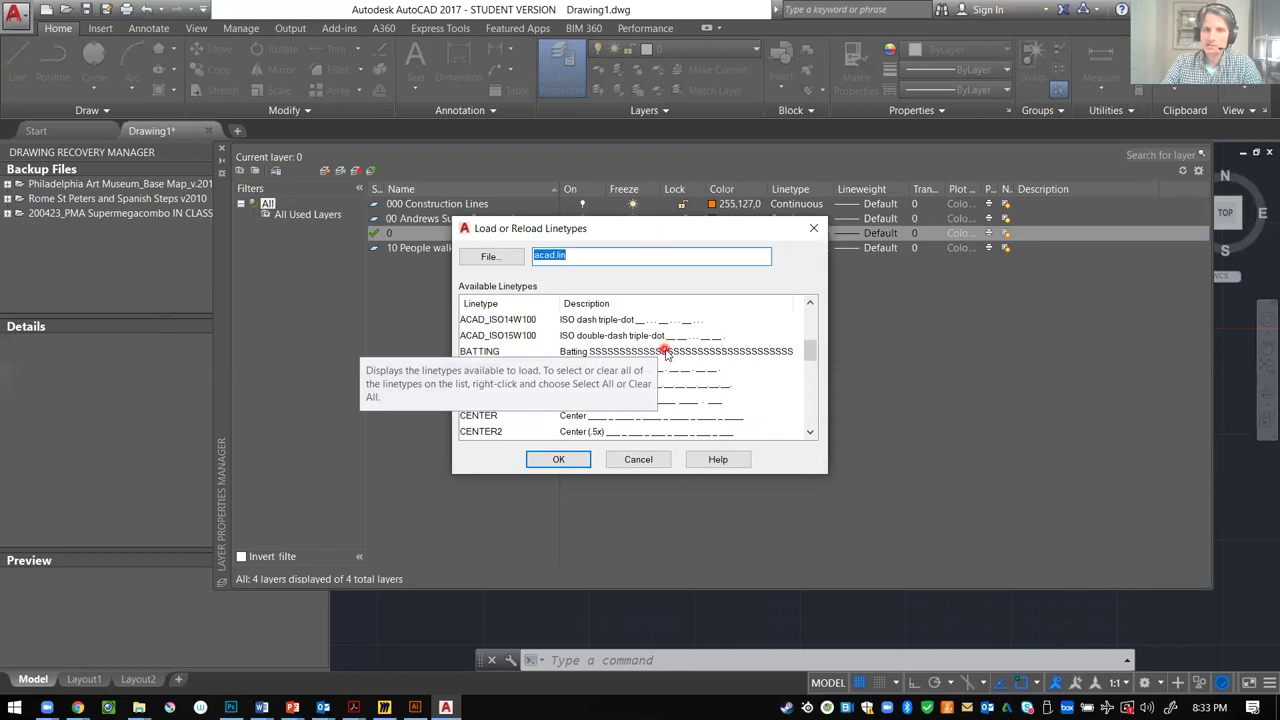
scroll(668, 350, "up", 3)
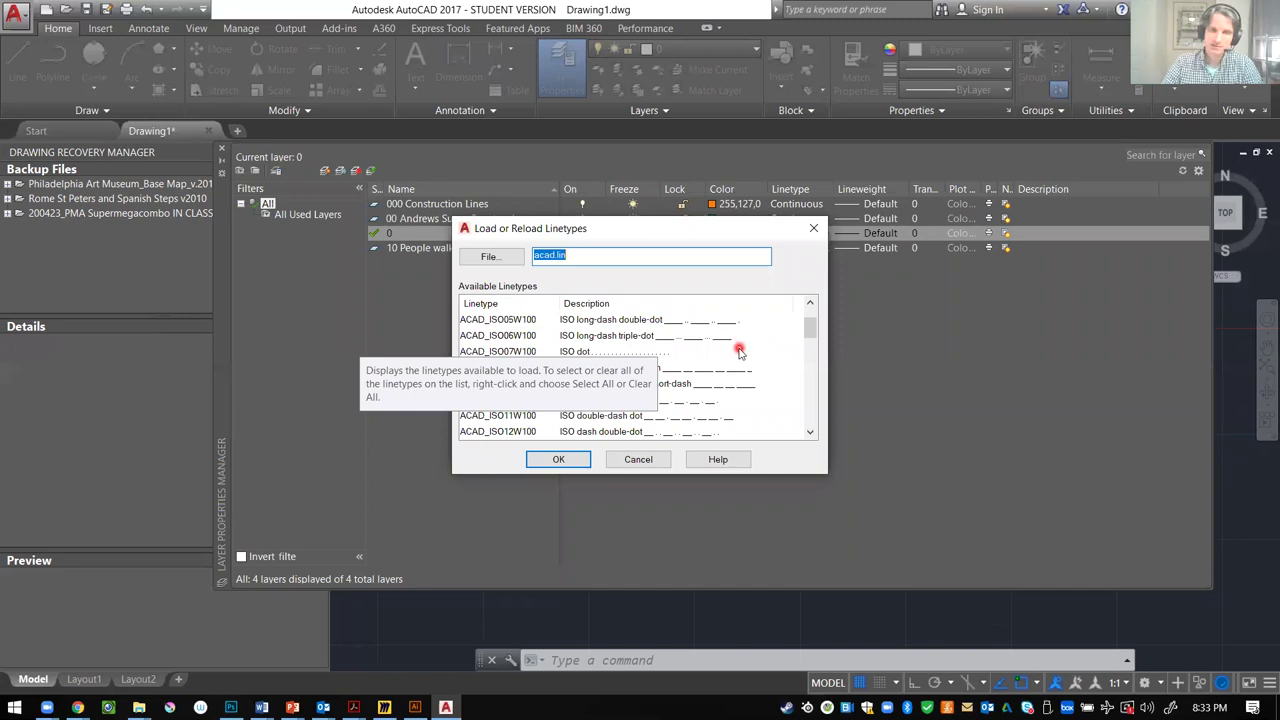
left_click(651, 461)
left_click(619, 444)
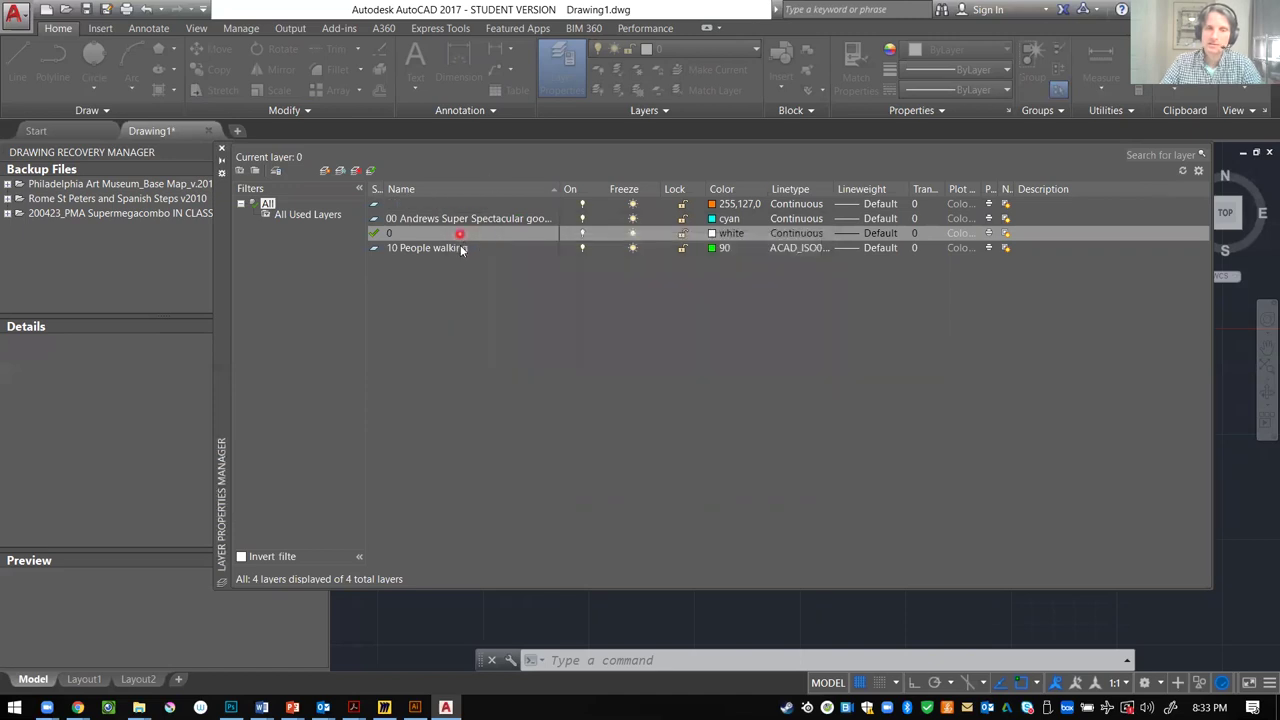
- Turn off the 000 Construction Lines layer and close the Layer Properties Manager
left_click(463, 235)
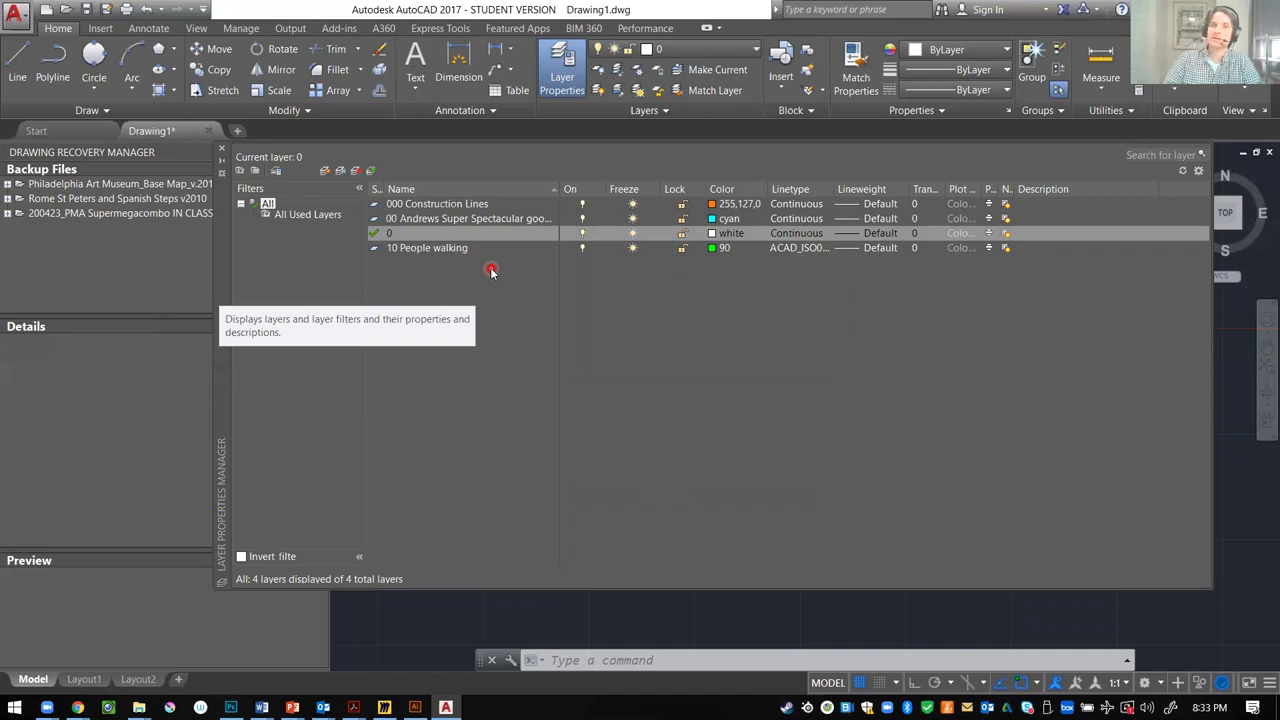
left_click(582, 205)
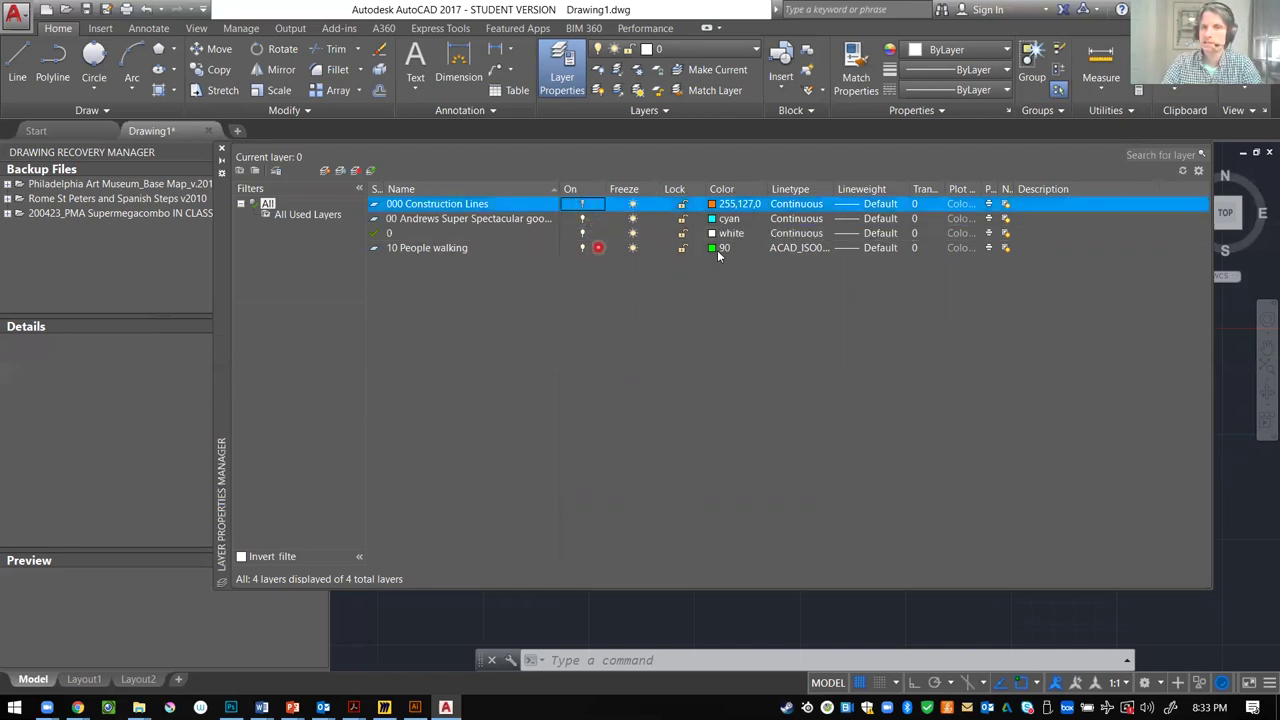
left_click(221, 149)
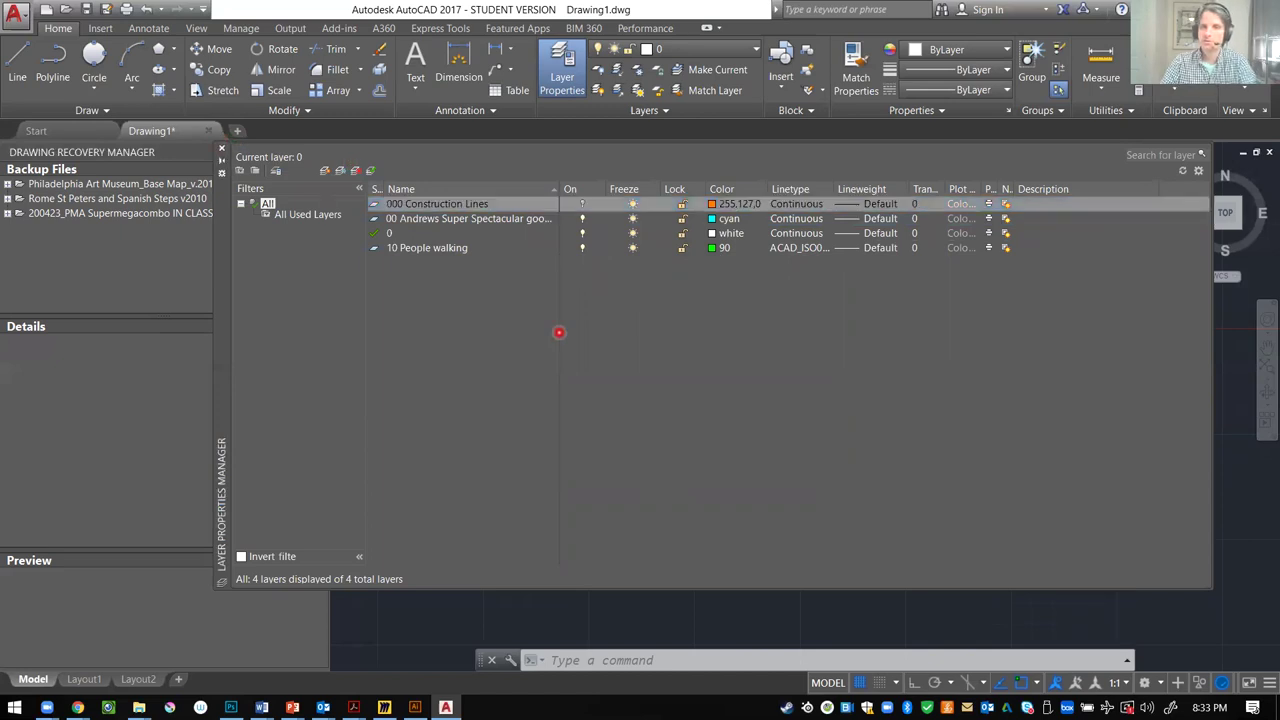
- Toggle 000 Construction Lines' on, freeze and lock icons, leaving it on, thawed and unlocked
left_click(722, 48)
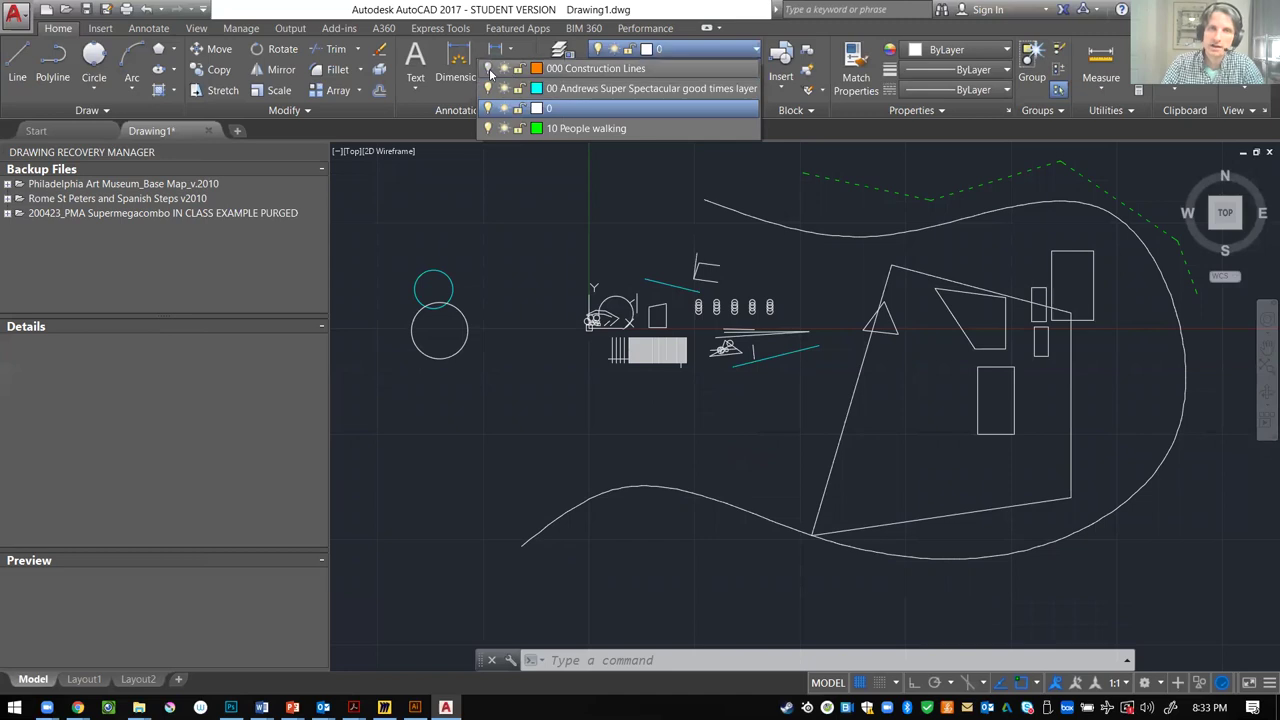
left_click(487, 70)
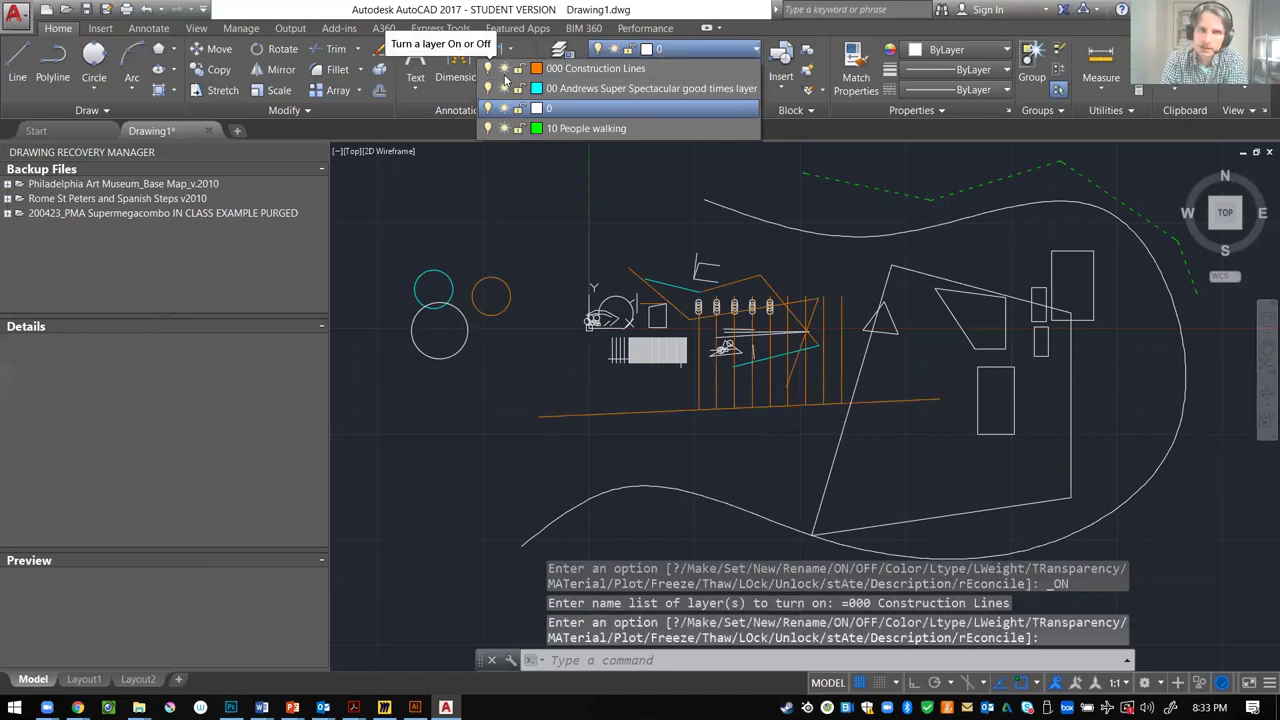
left_click(504, 69)
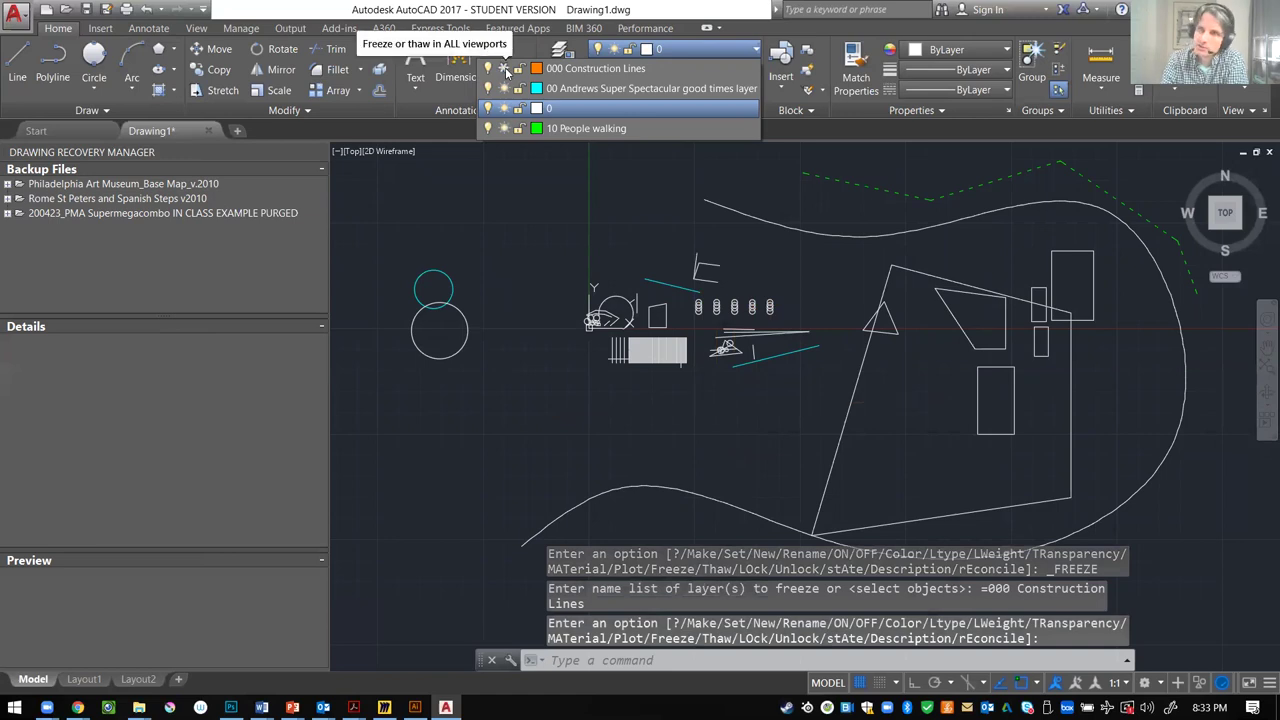
left_click(505, 69)
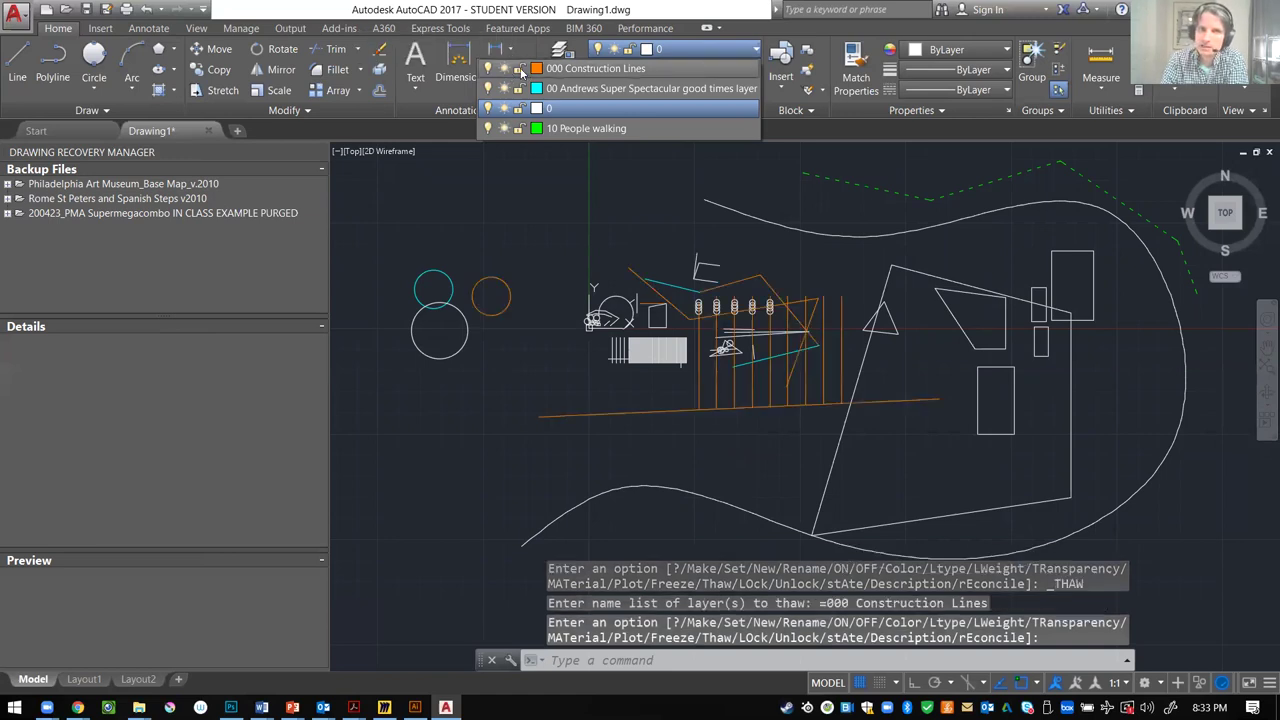
left_click(518, 69)
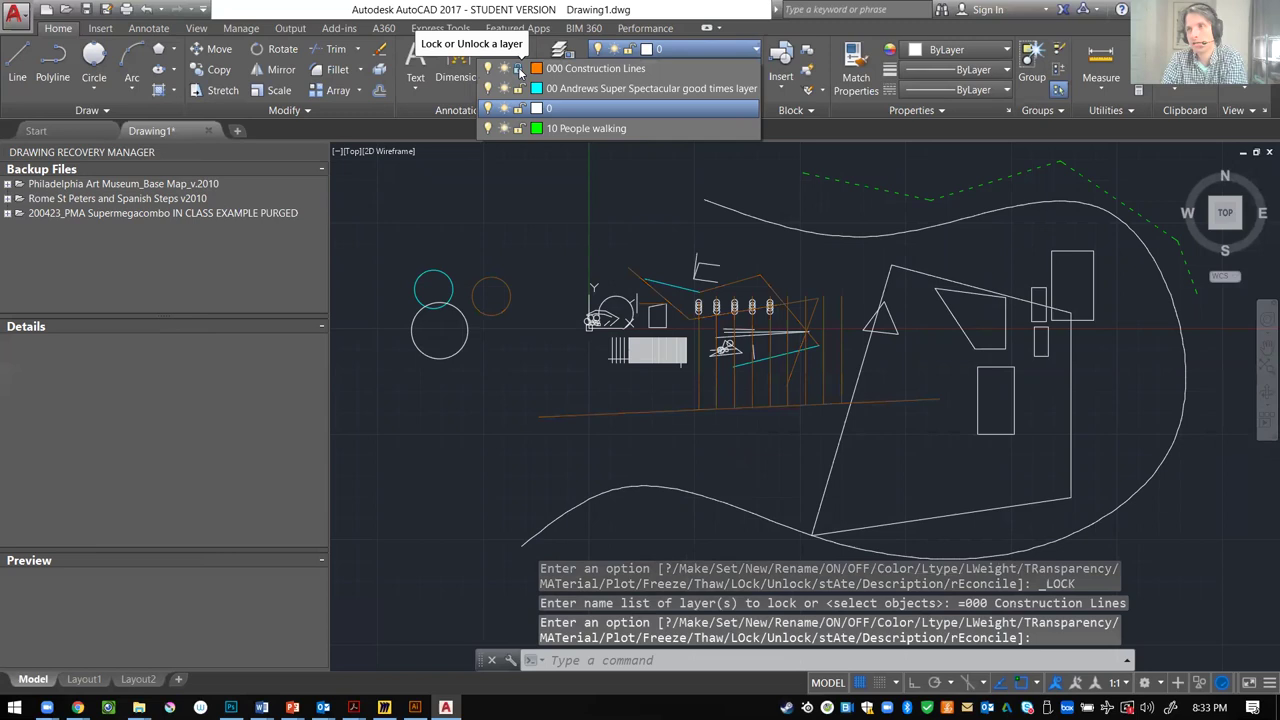
left_click(518, 69)
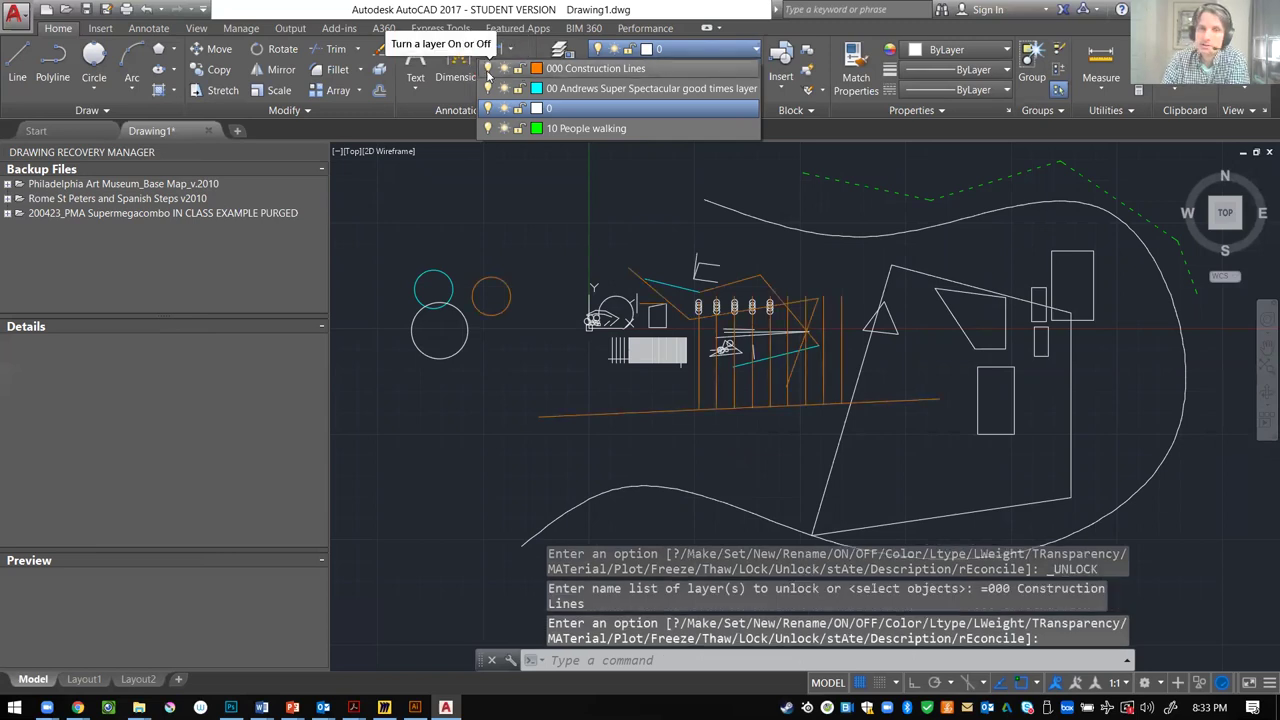
left_click(488, 72)
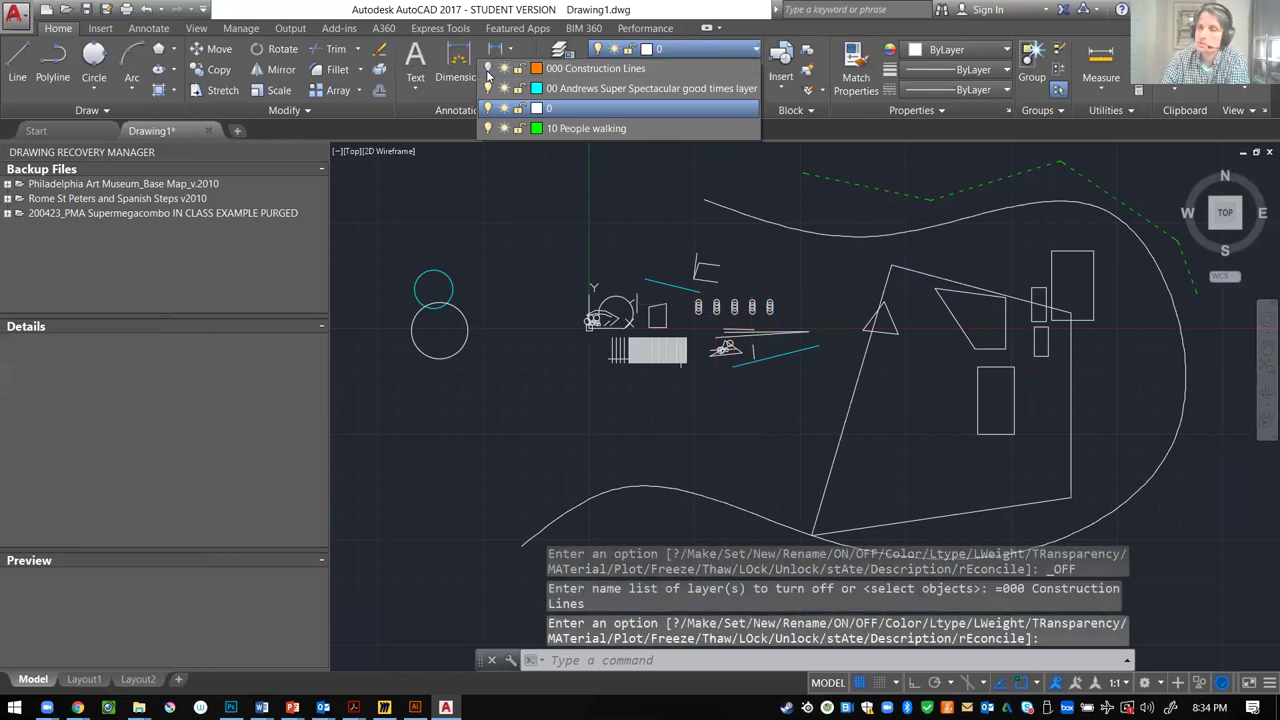
left_click(488, 72)
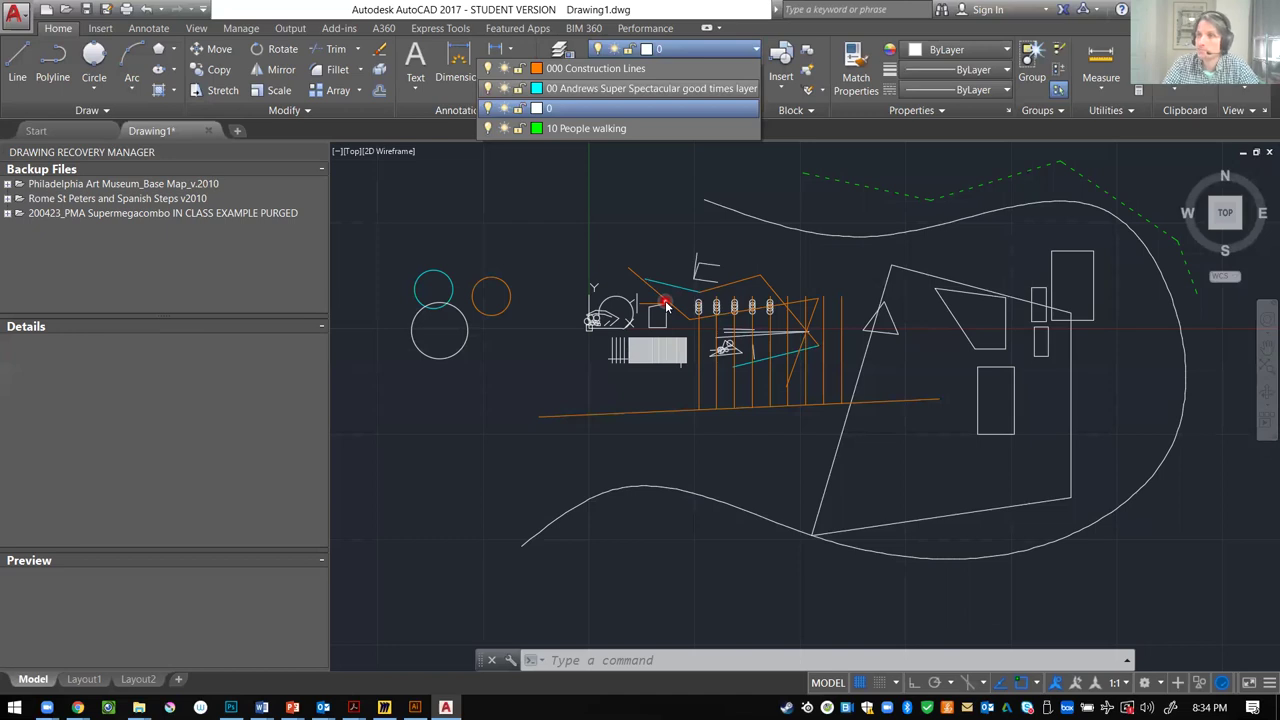
left_click(612, 220)
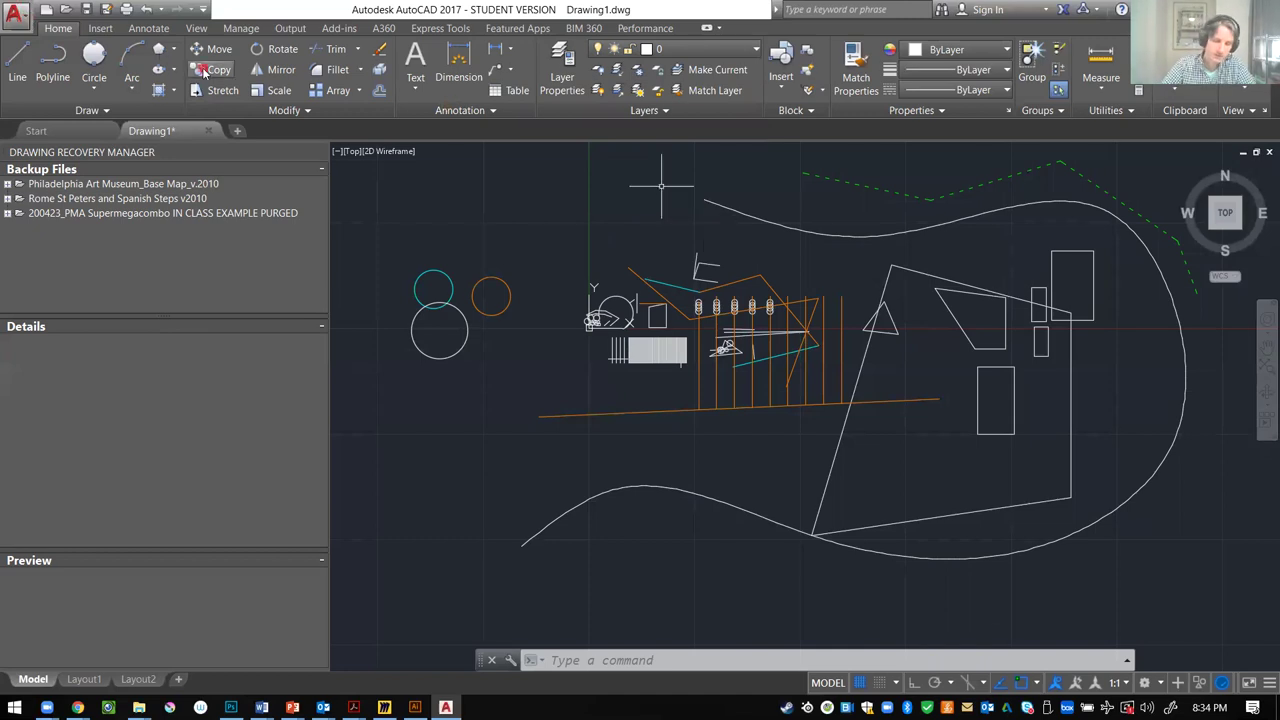
- Bring up the Save Drawing As dialog for Drawing1.dwg with Ctrl+S
type("SAVE")
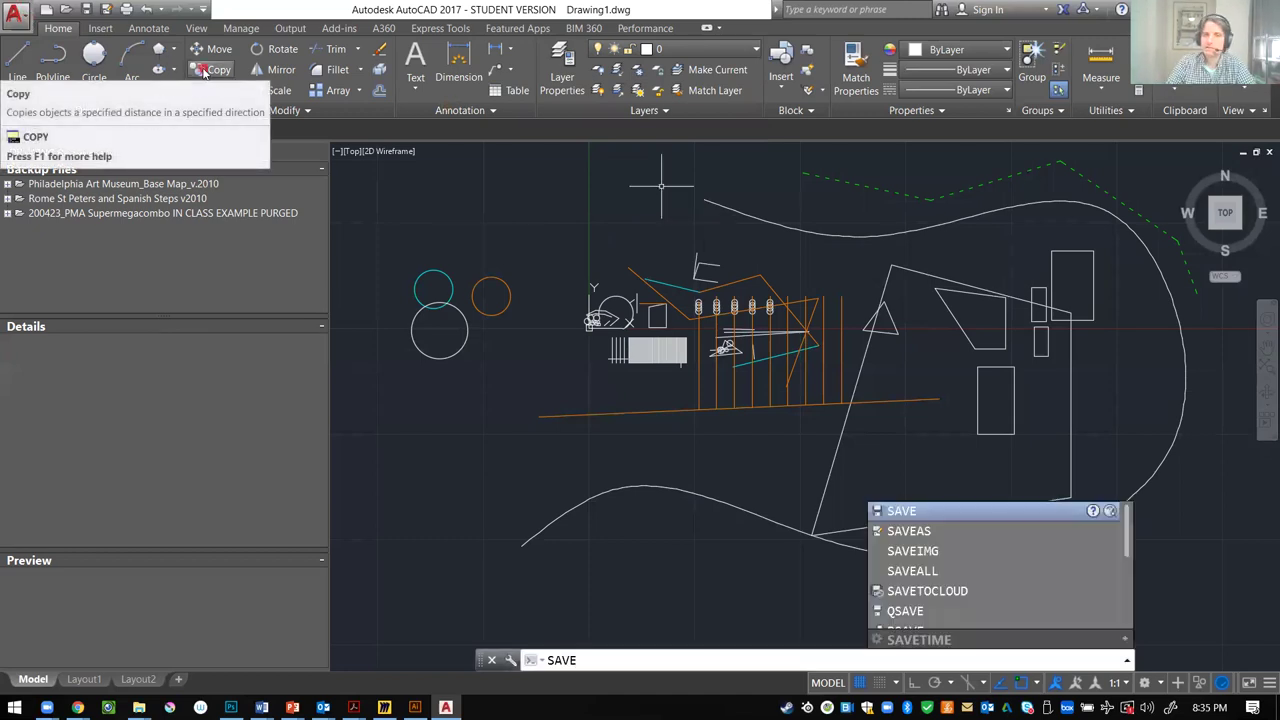
key("Escape")
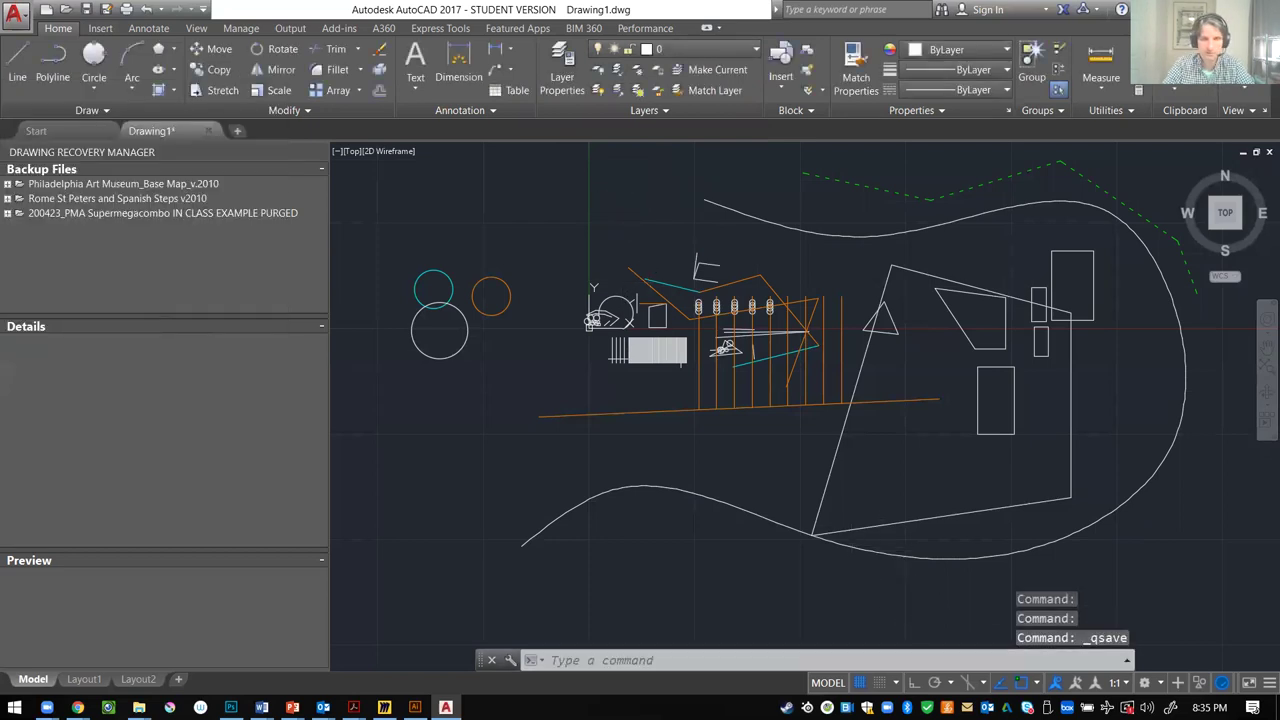
key("ctrl+s")
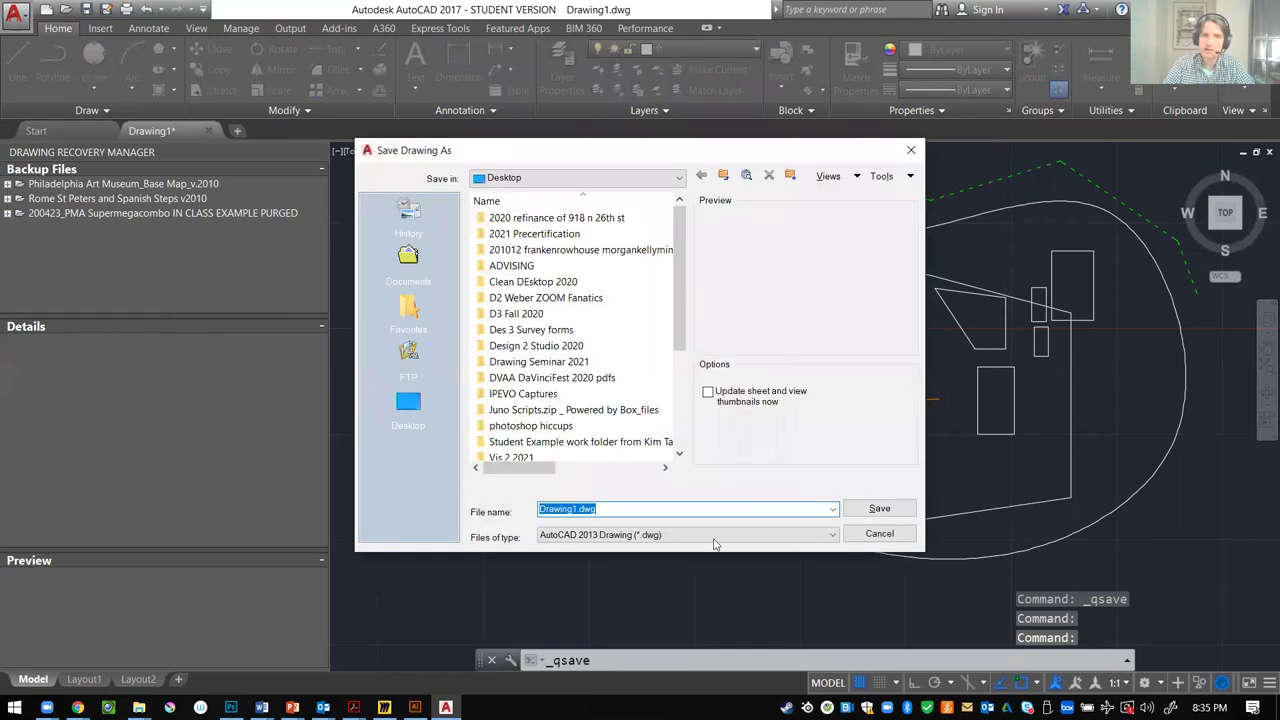
- Save as AutoCAD 2010/LT2010 Drawing named '210217 <student name> InClass Experiment'
left_click(731, 540)
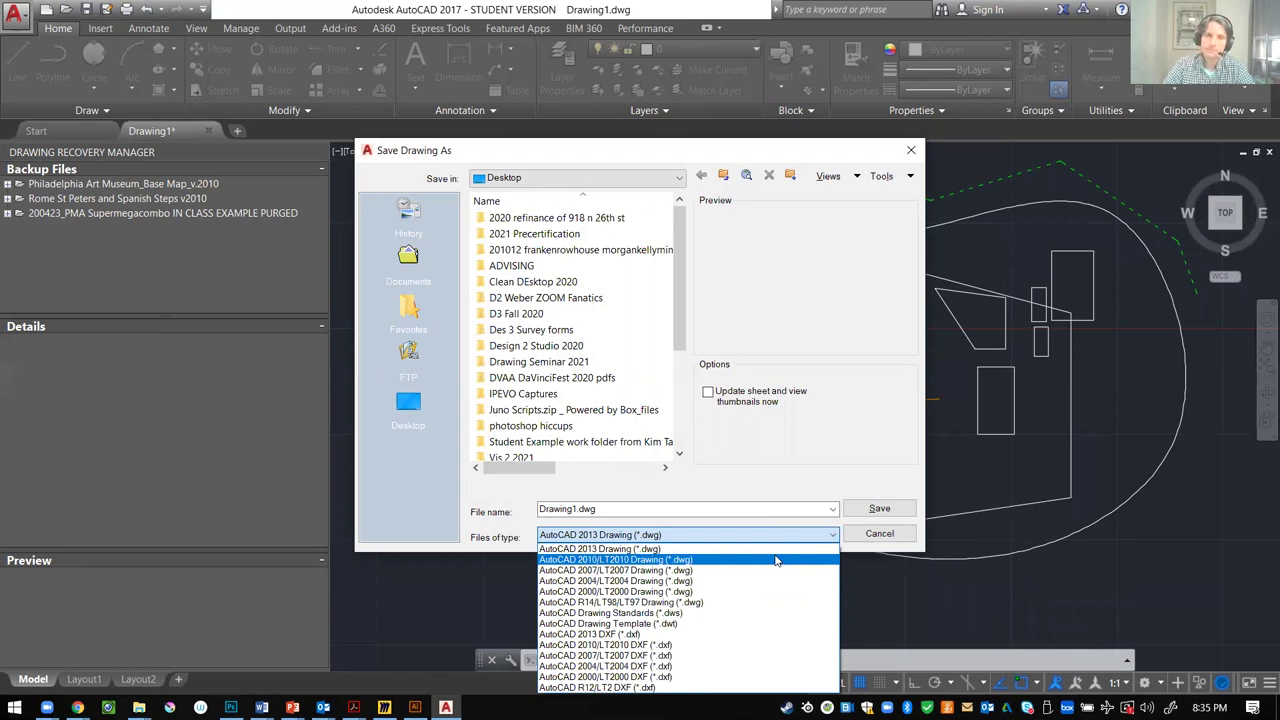
left_click(776, 561)
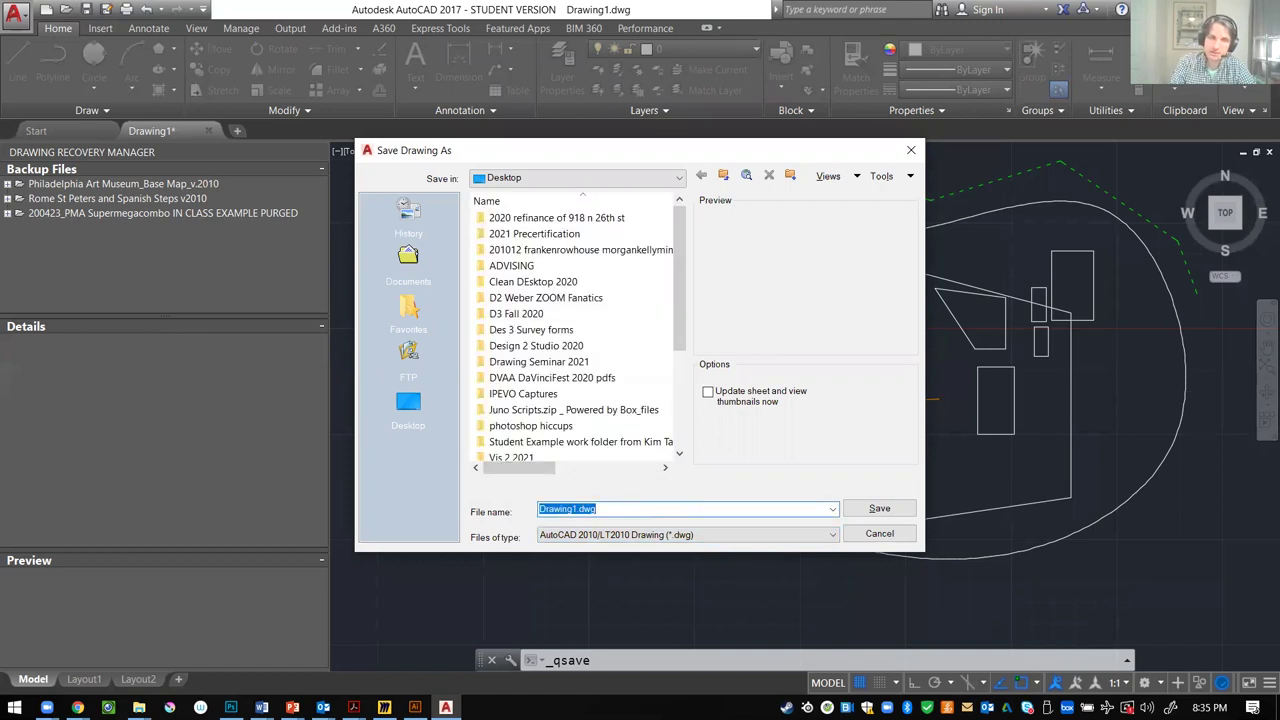
type("210217 HartAndrew ")
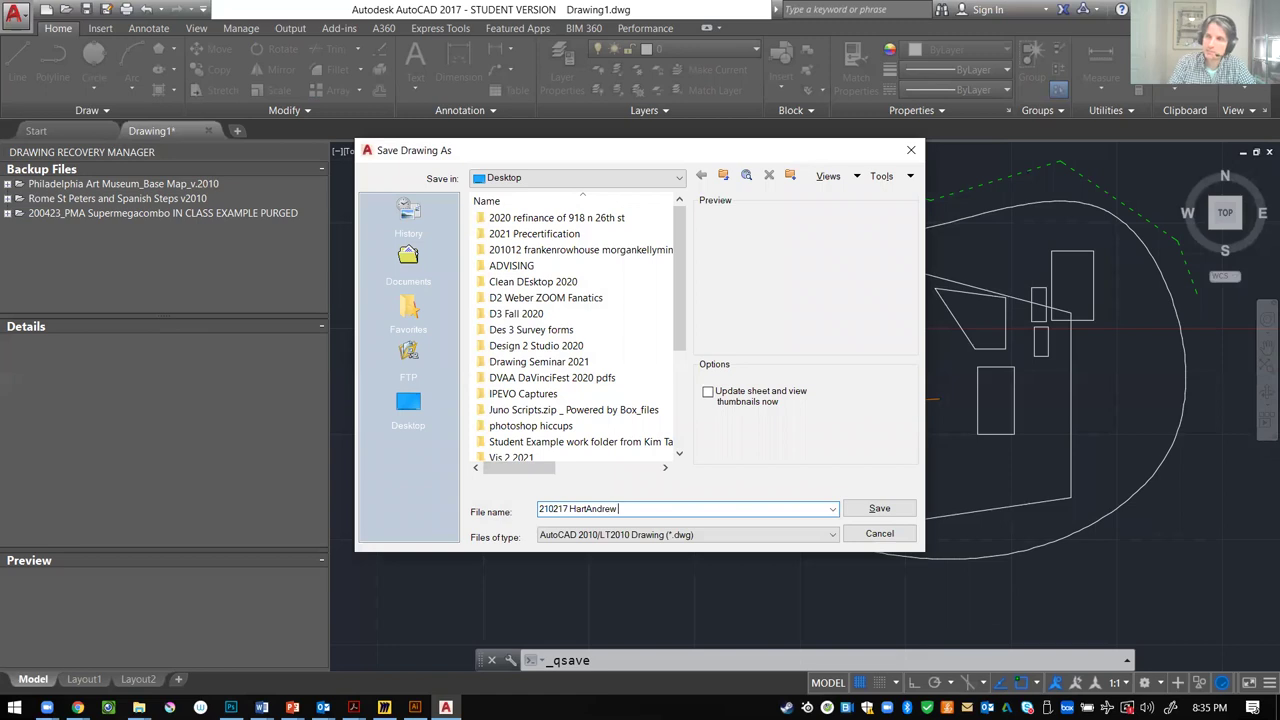
type("InClass Experiment")
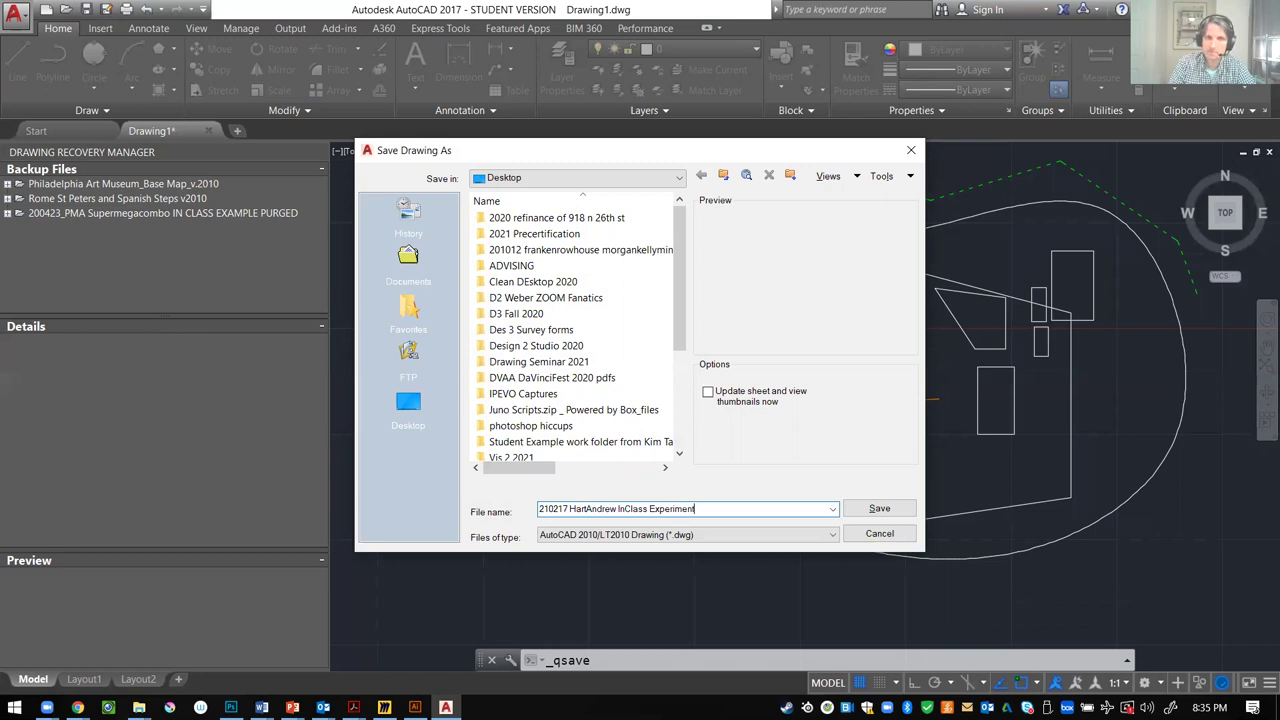
left_click(876, 510)
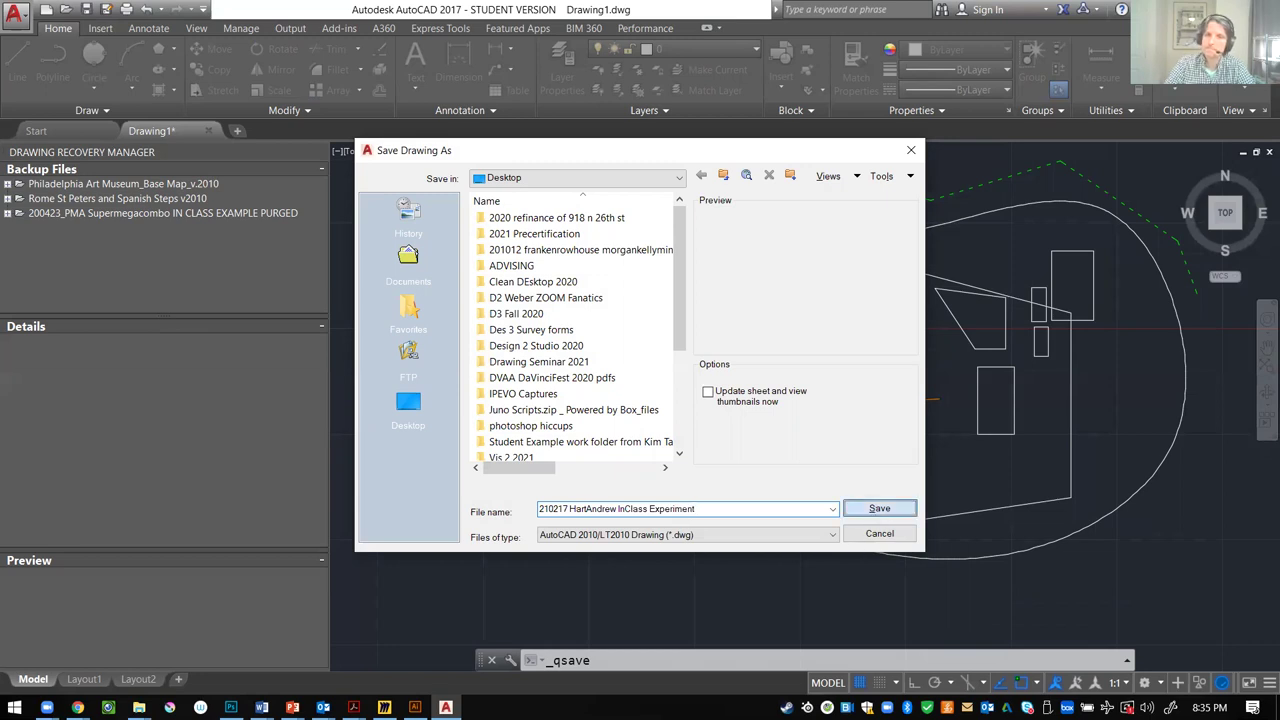